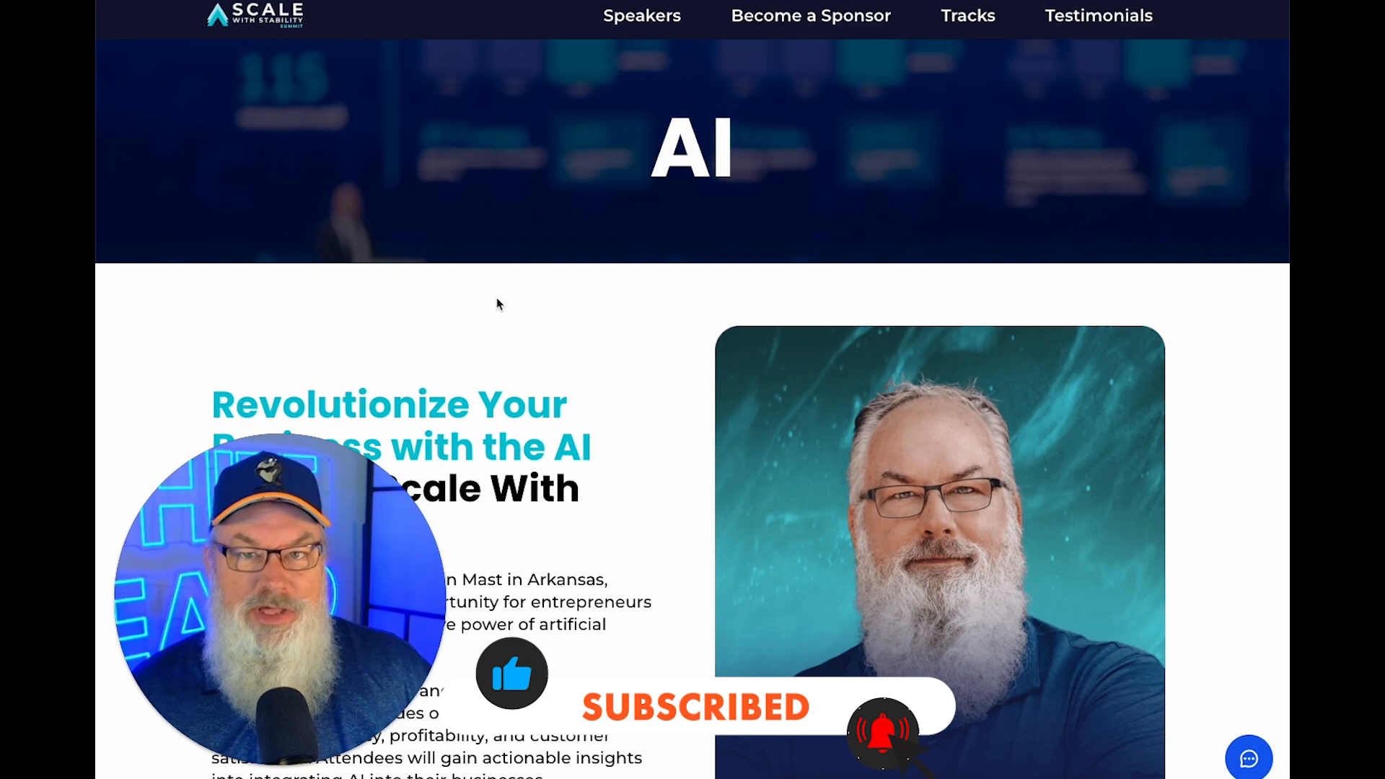
# Browse down the AI track page, then return to the conference home page via the SCALE logo.
pyautogui.scroll(-1, 496, 297)
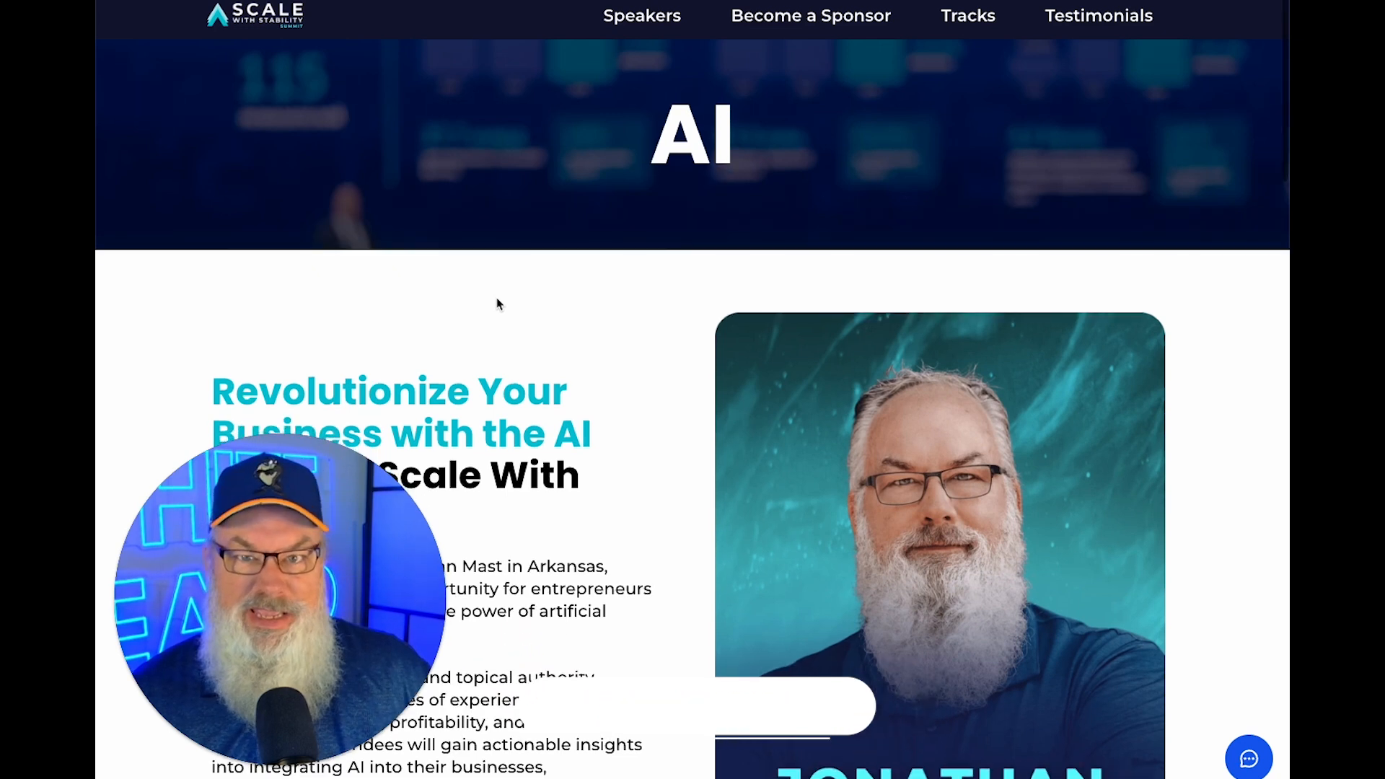
pyautogui.scroll(-1, 496, 297)
pyautogui.scroll(-1, 496, 297)
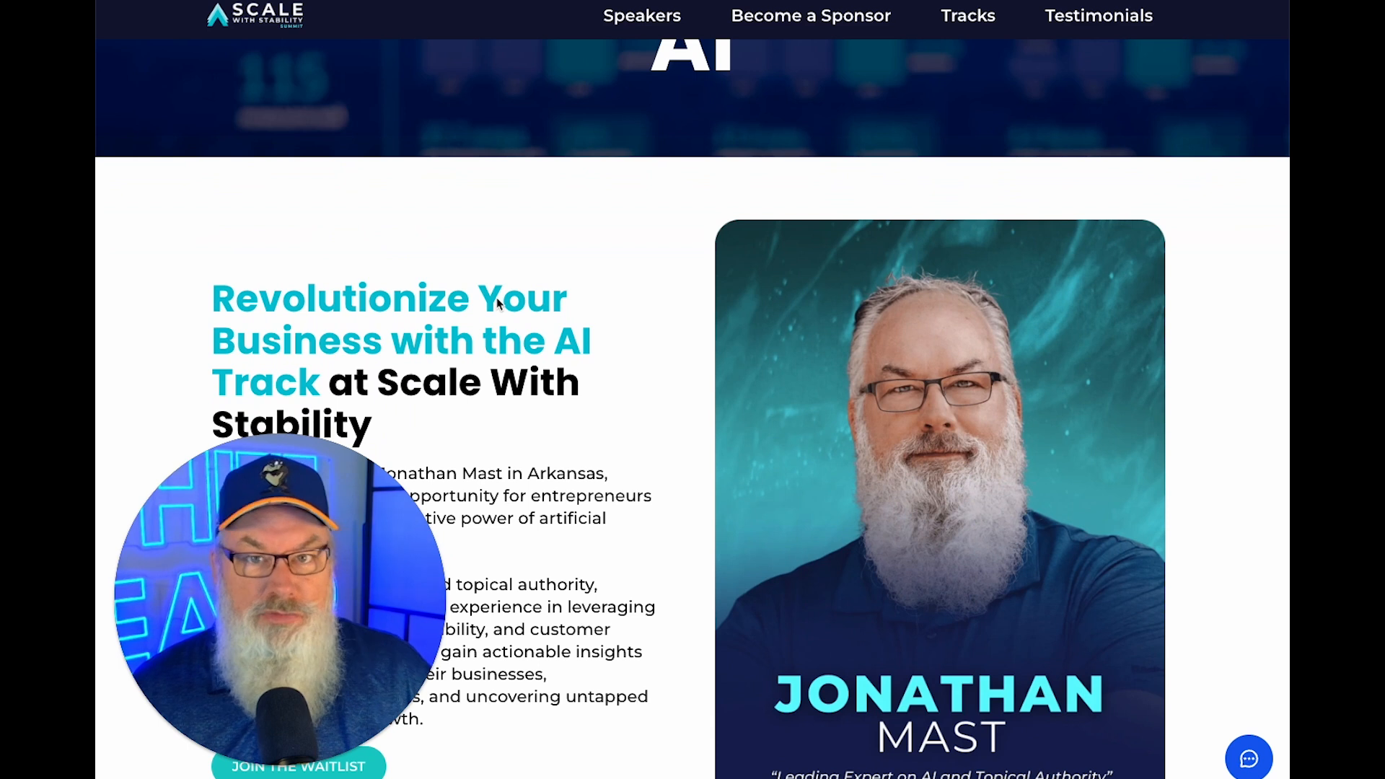
pyautogui.scroll(-1, 498, 304)
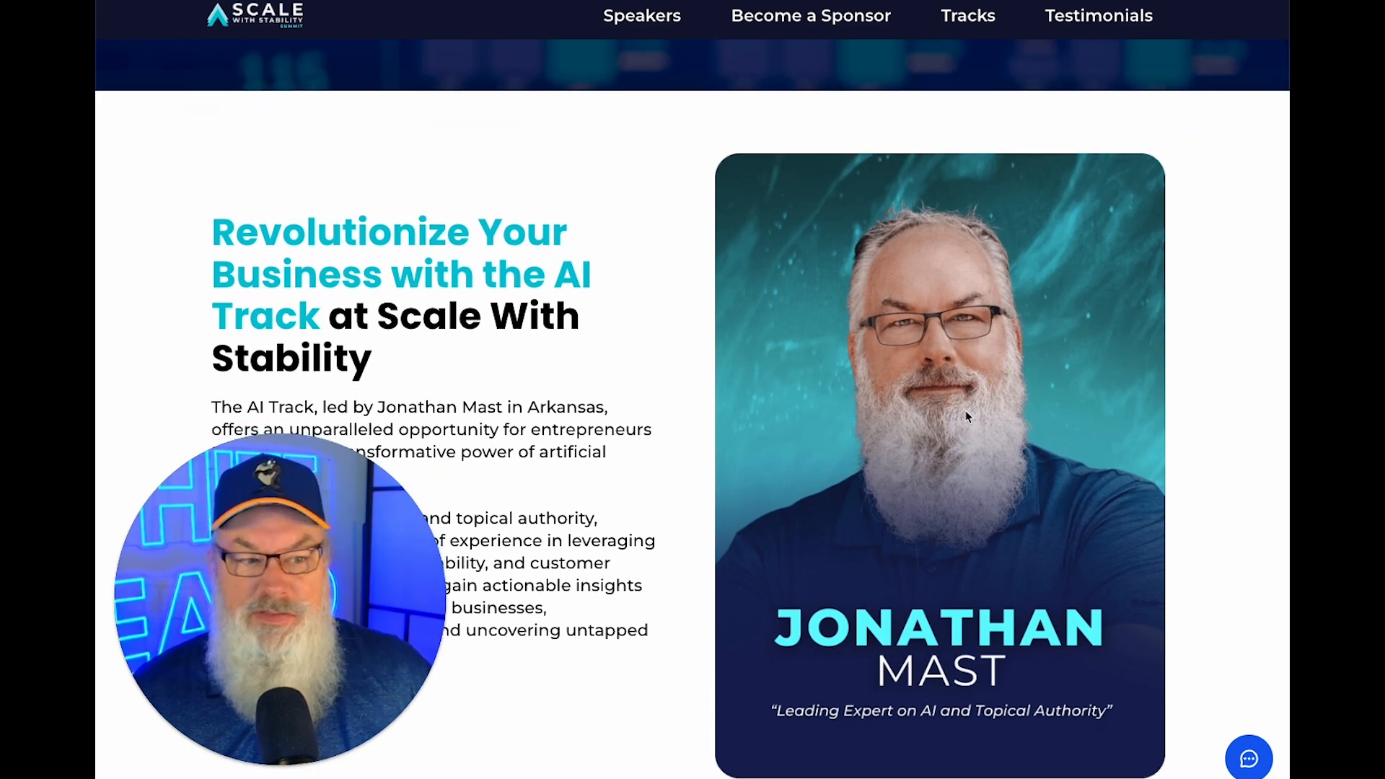
pyautogui.scroll(-2, 794, 402)
pyautogui.scroll(-15, 792, 407)
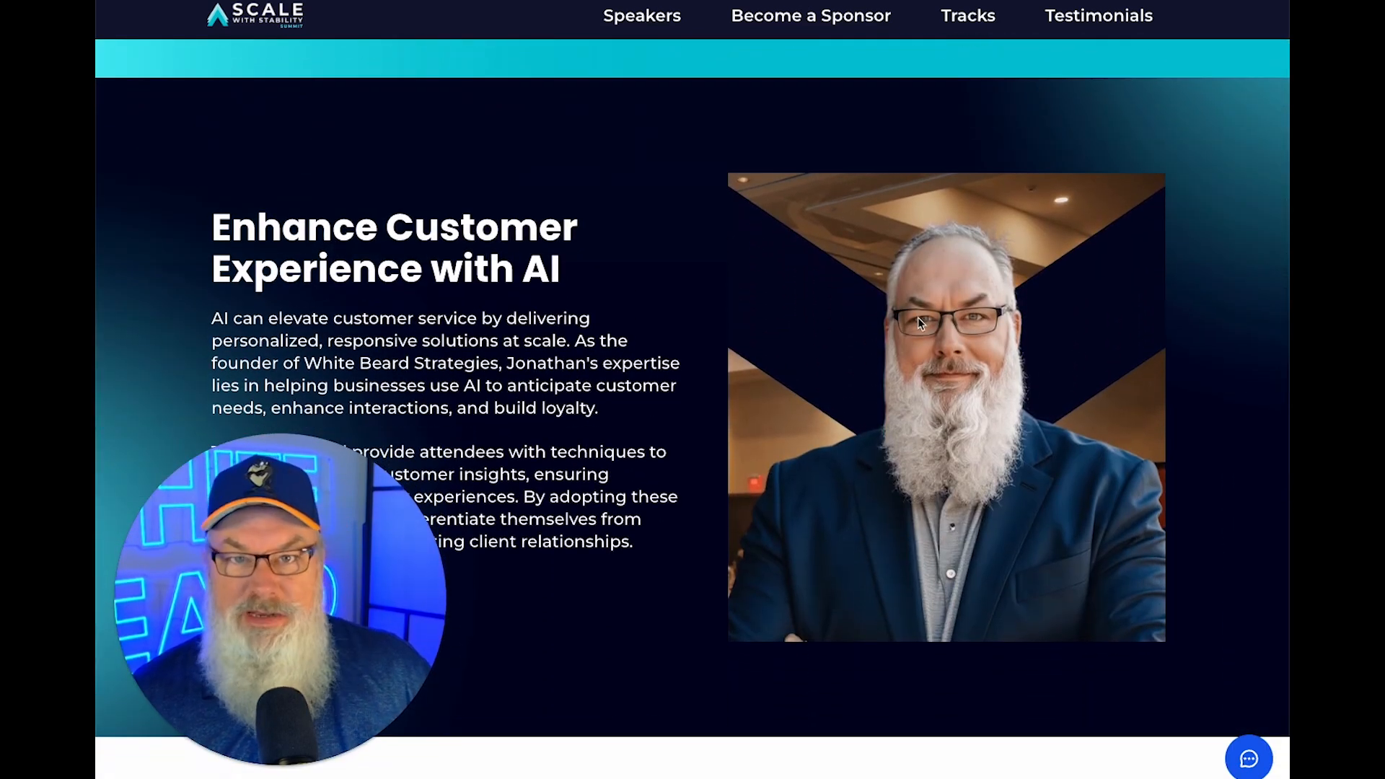
pyautogui.scroll(-15, 911, 325)
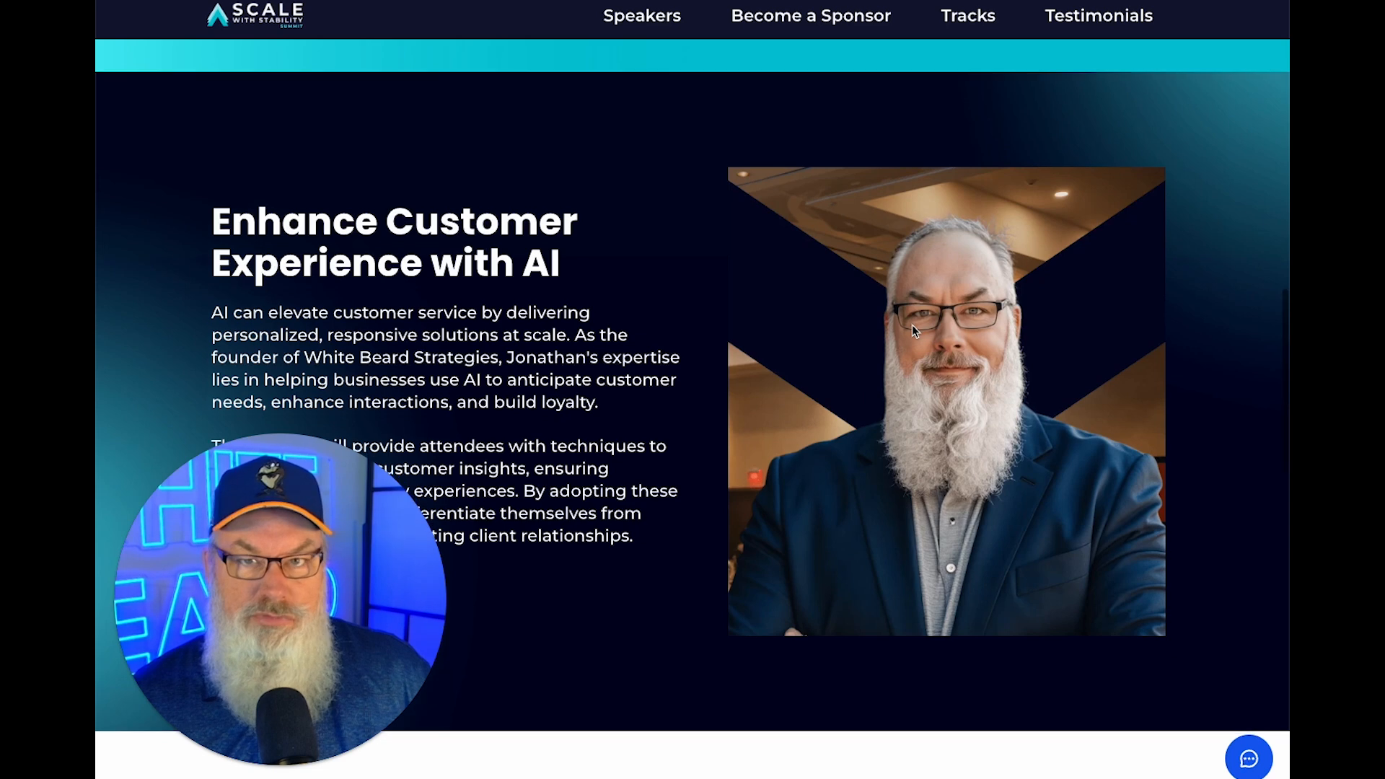
pyautogui.scroll(-3, 912, 328)
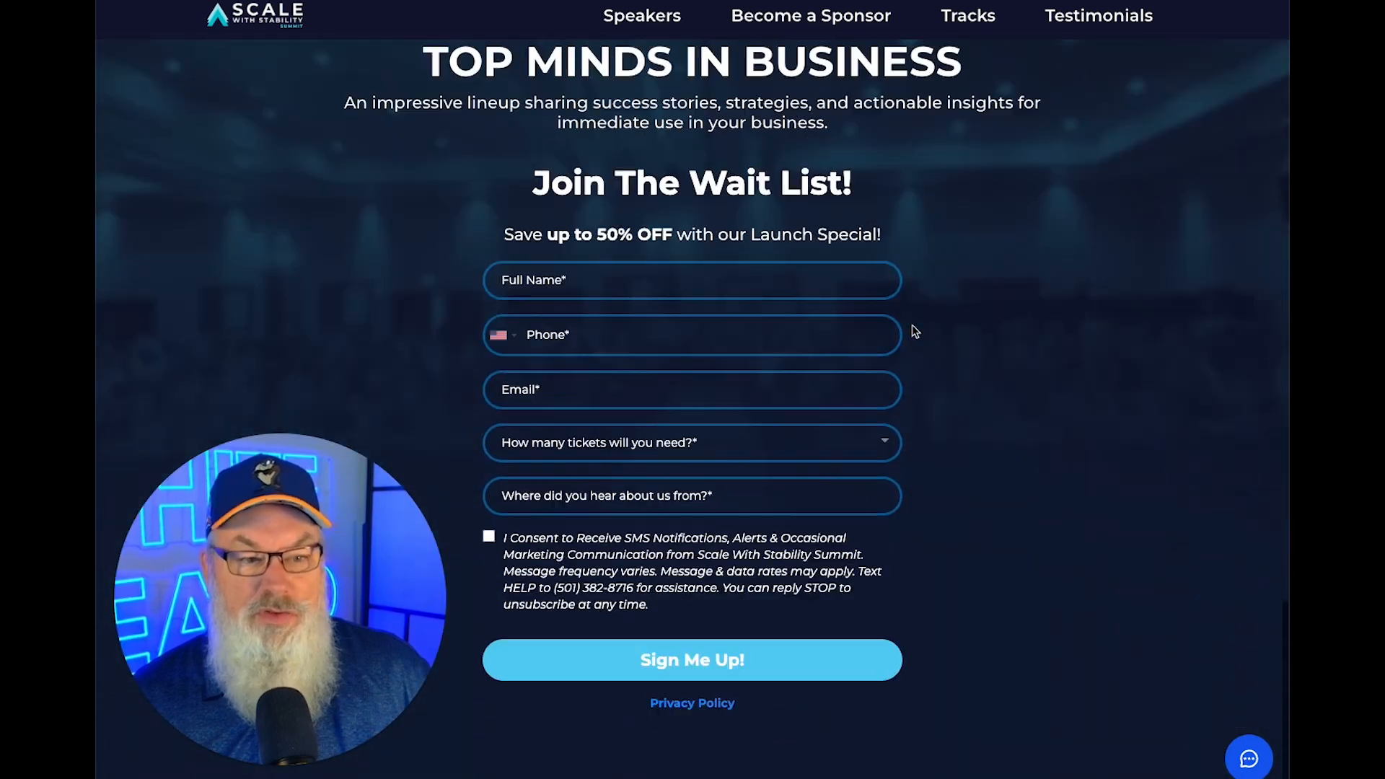
pyautogui.scroll(10, 912, 329)
pyautogui.scroll(-1, 911, 330)
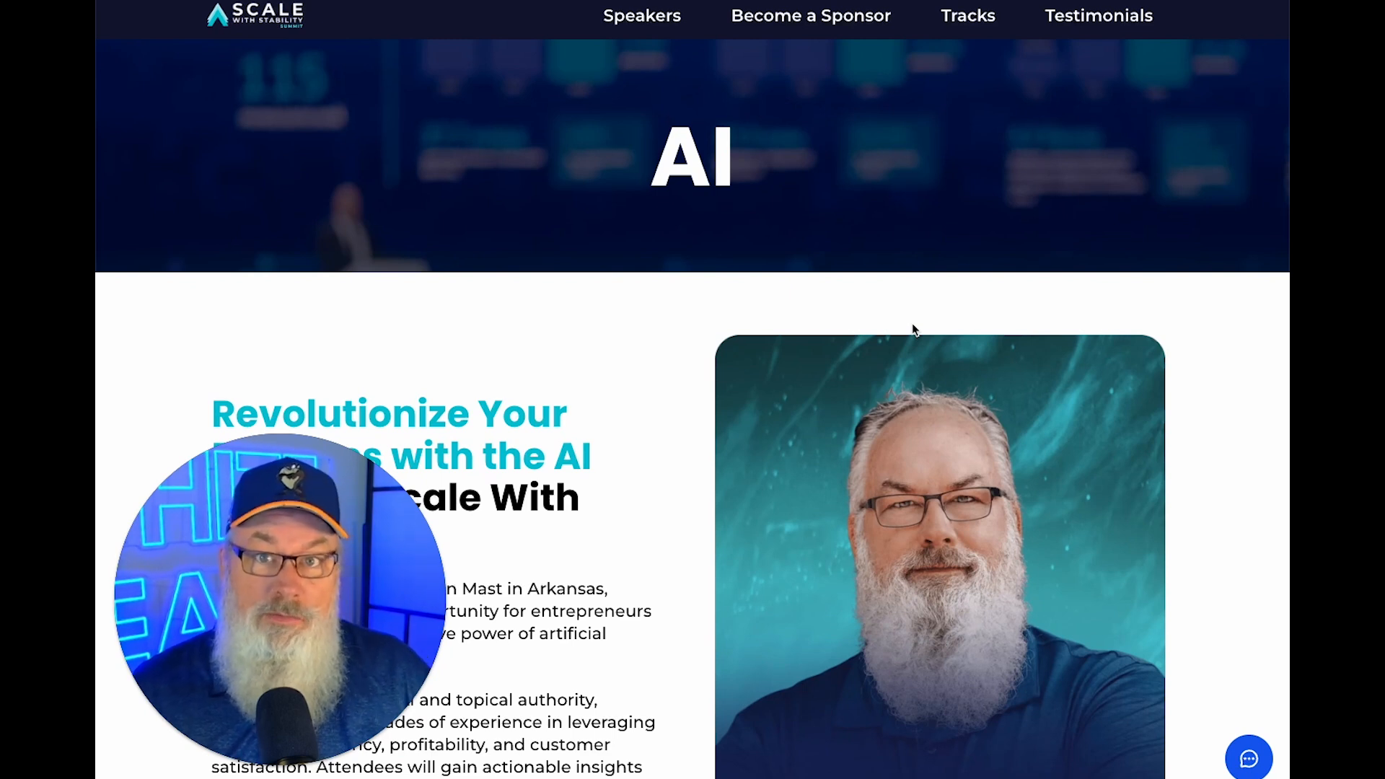
pyautogui.click(286, 22)
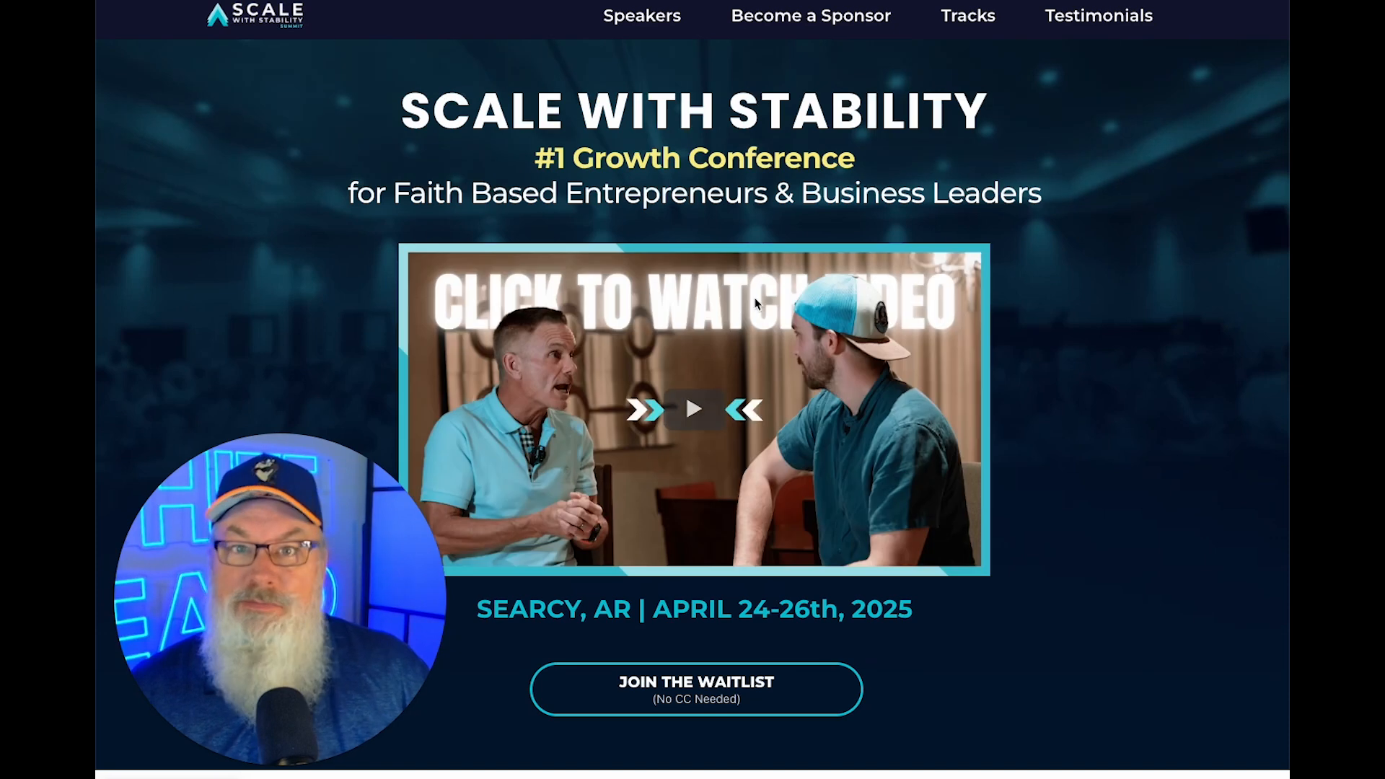
# Scroll down the home page toward the Speakers cards.
pyautogui.scroll(-12, 806, 346)
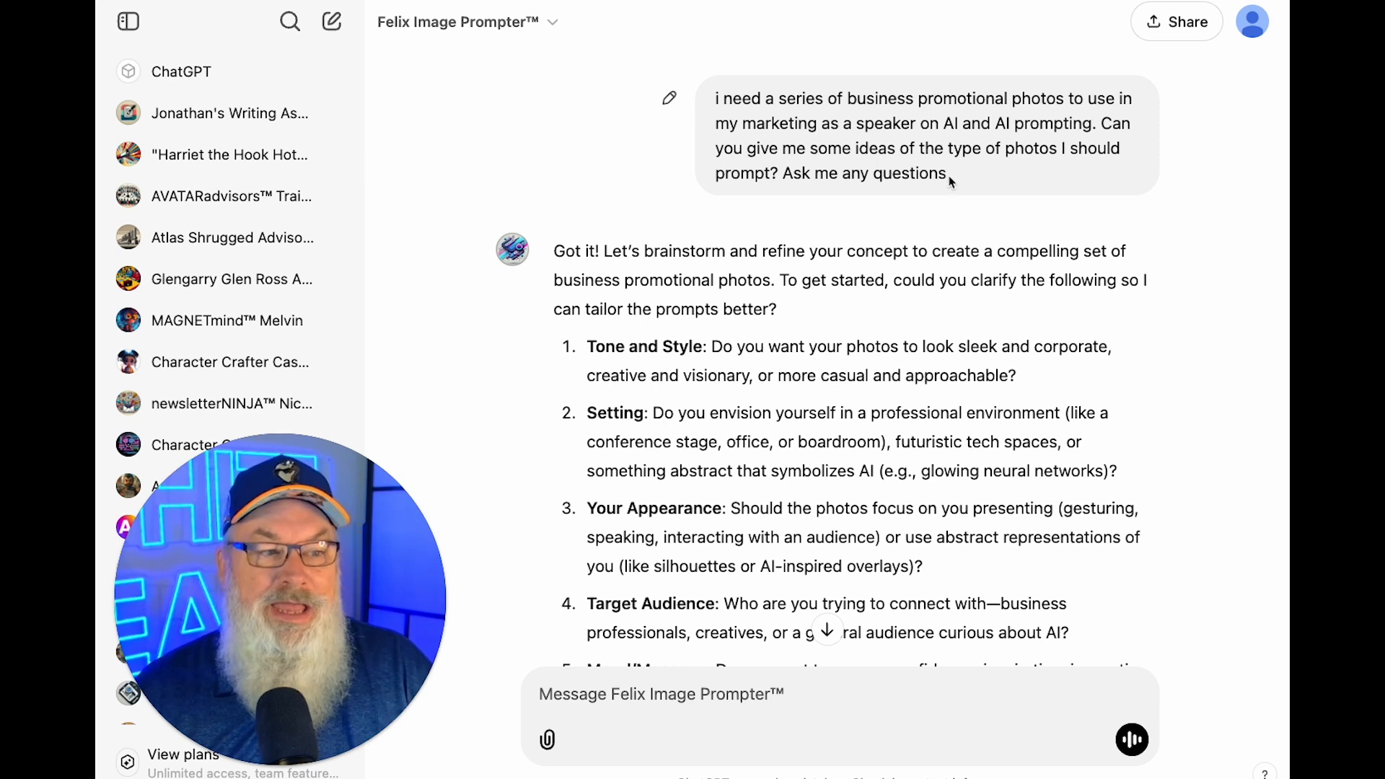
pyautogui.scroll(-3, 950, 182)
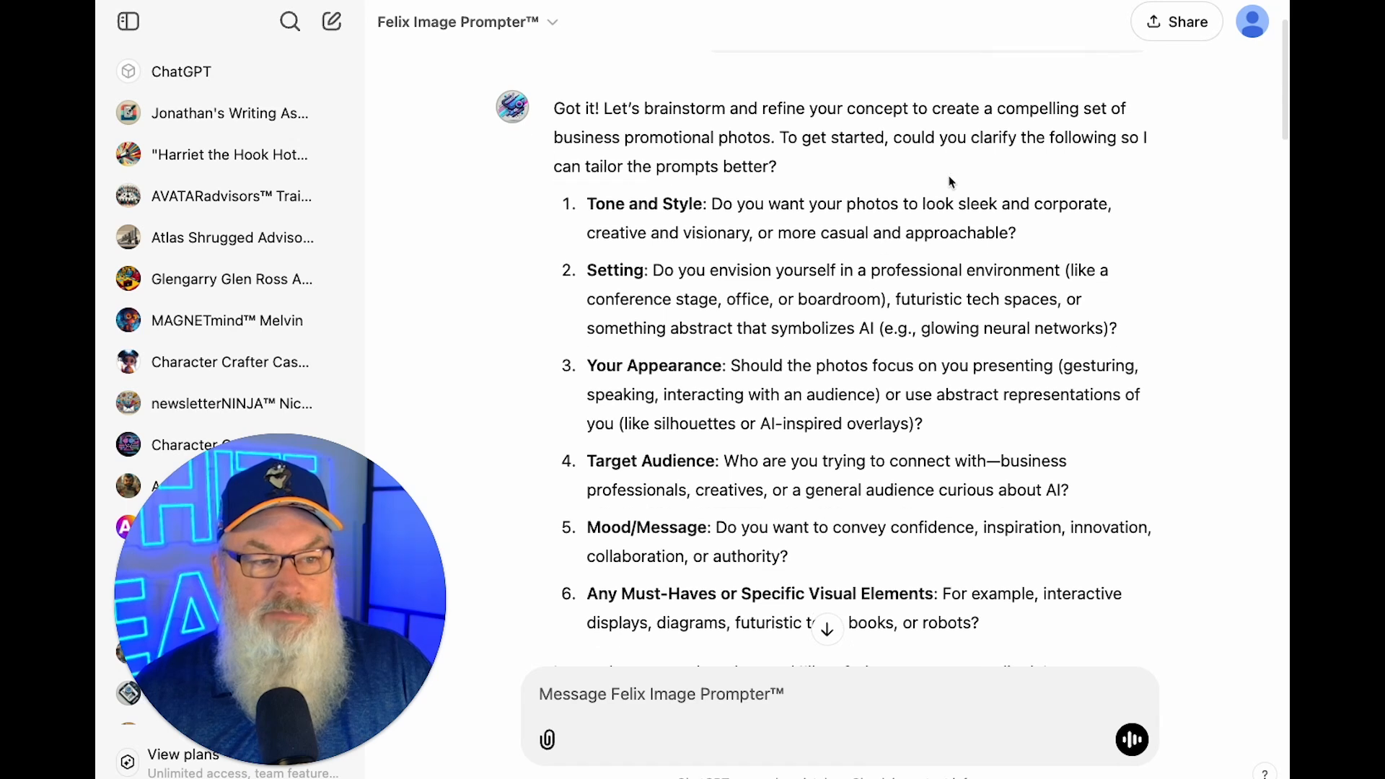
pyautogui.scroll(2, 773, 112)
pyautogui.moveTo(783, 143); pyautogui.dragTo(967, 161)
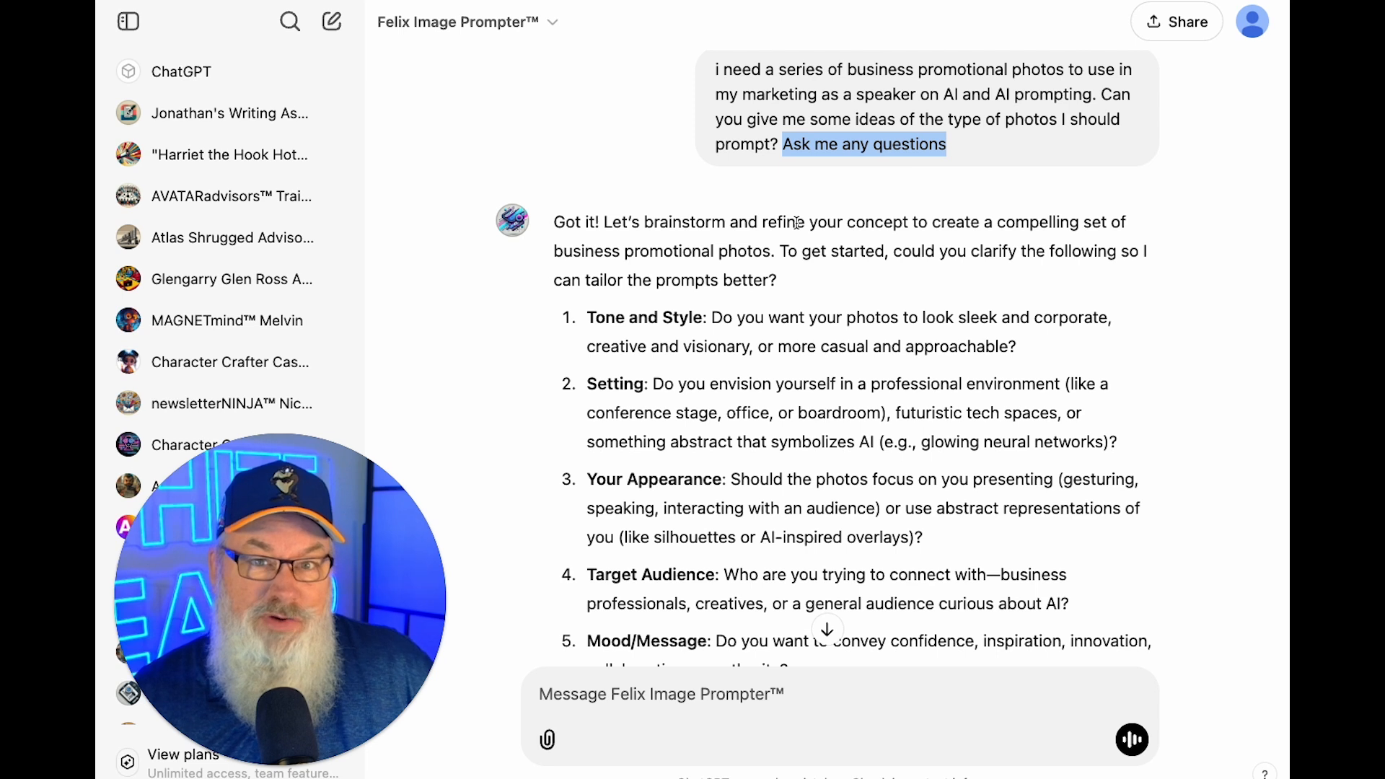
pyautogui.scroll(-3, 796, 223)
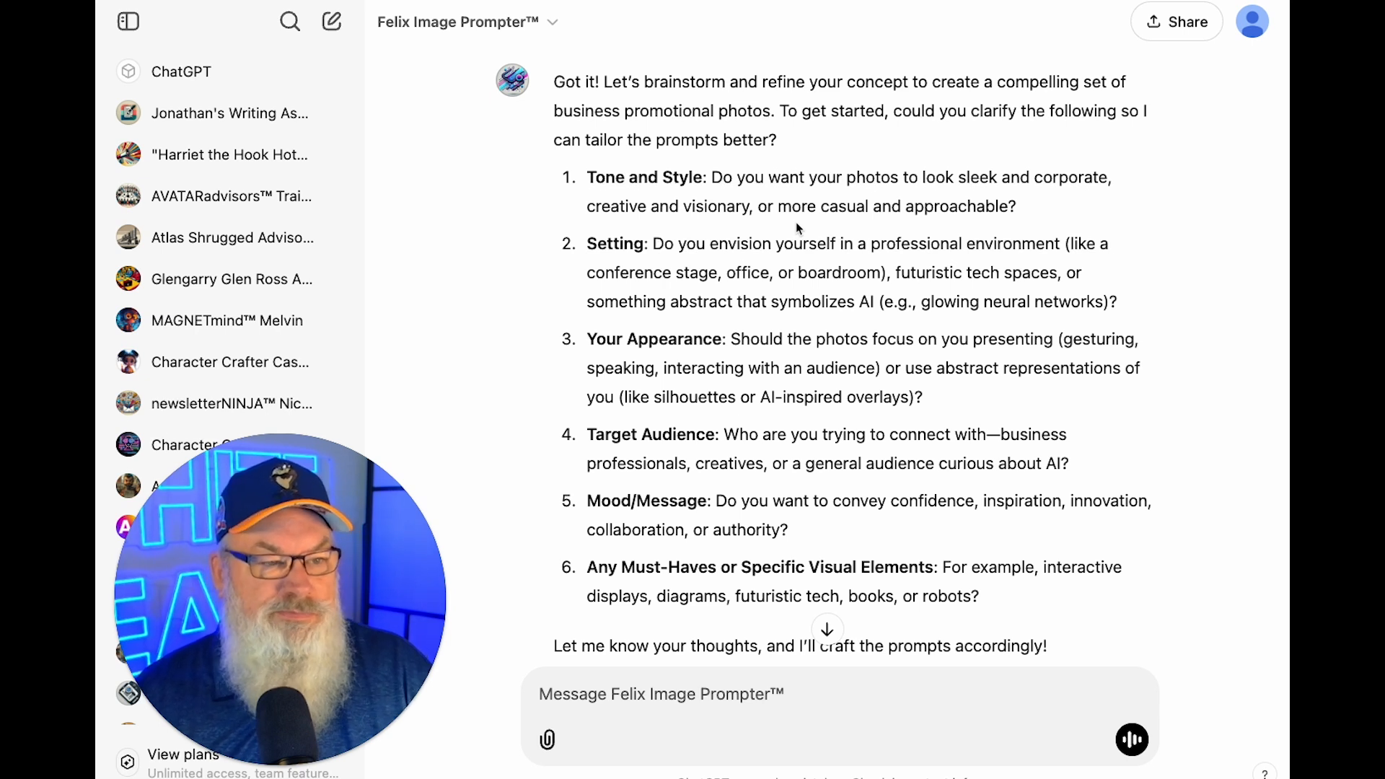
pyautogui.scroll(-2, 797, 225)
pyautogui.scroll(-1, 797, 228)
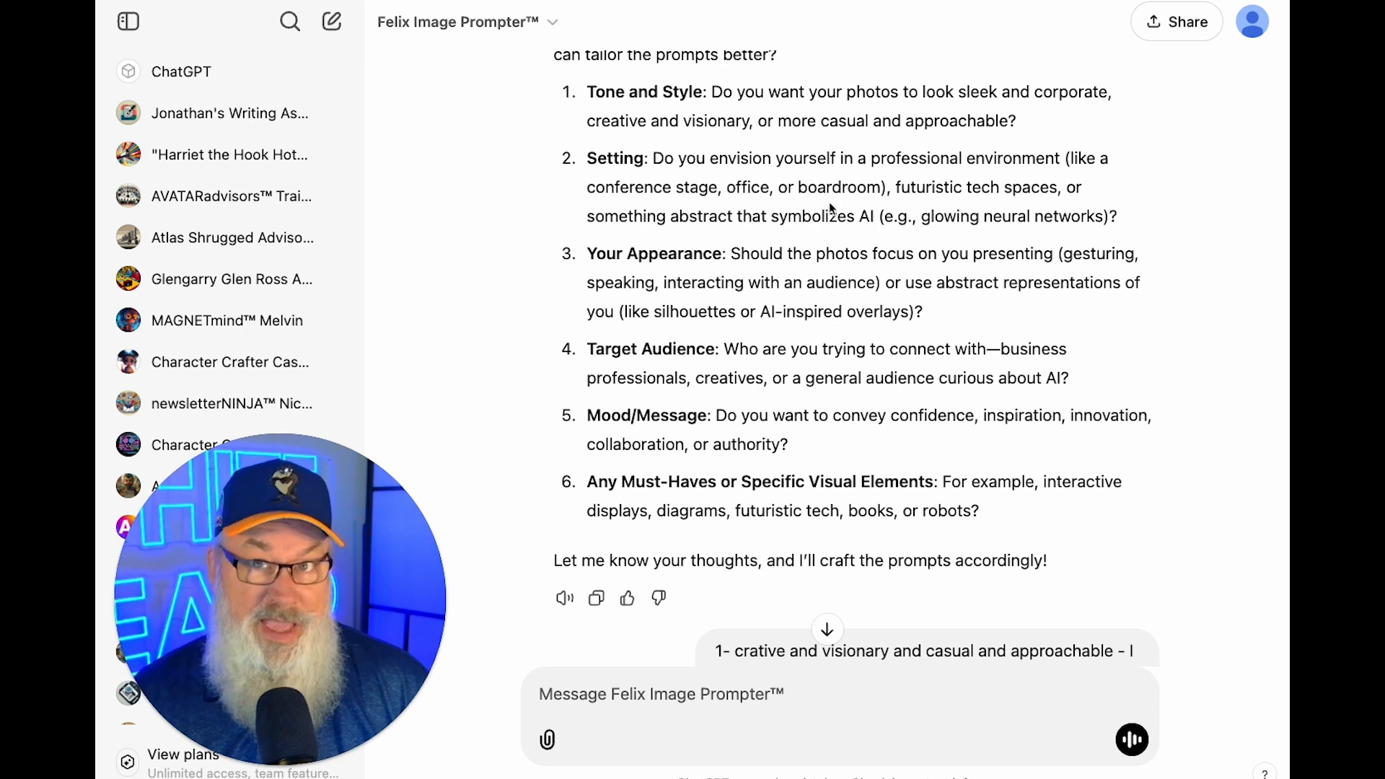
pyautogui.scroll(-1, 919, 274)
pyautogui.scroll(-5, 919, 274)
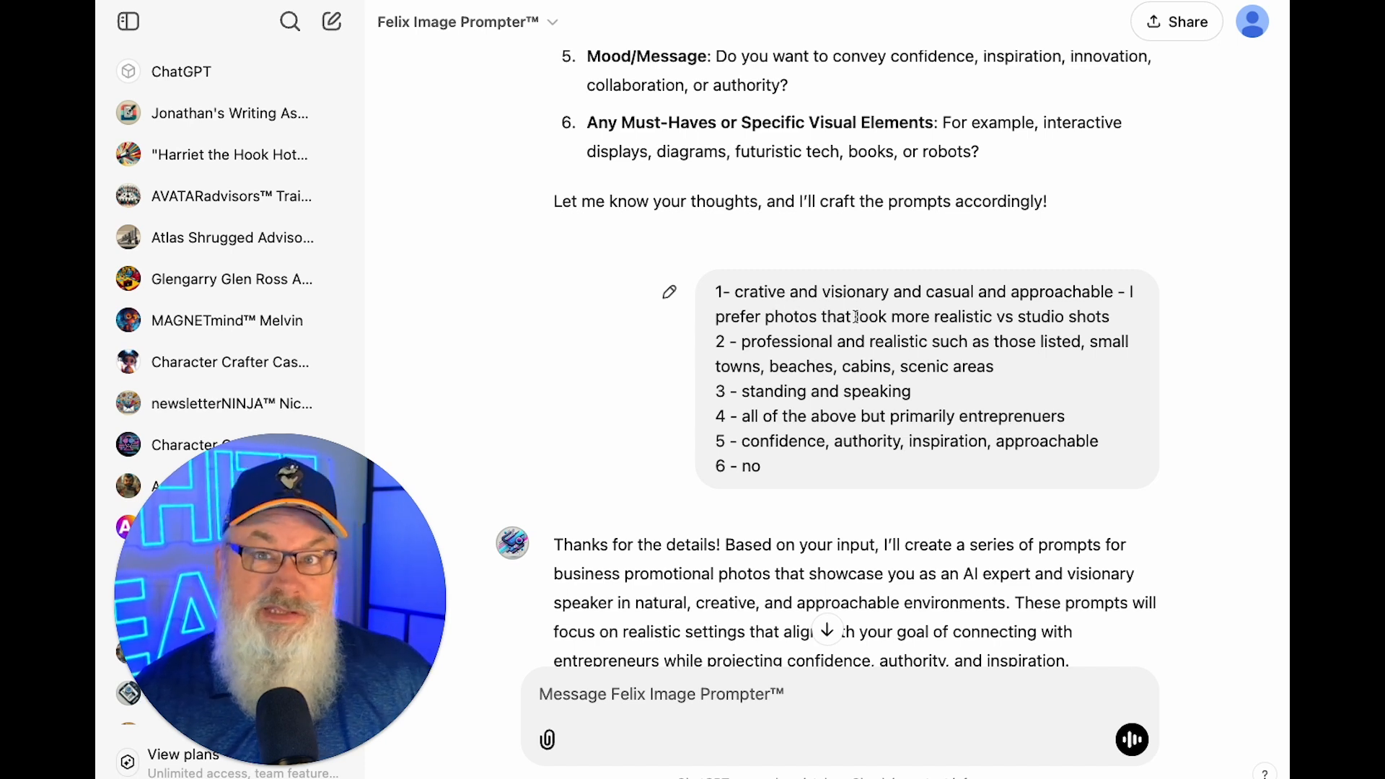
pyautogui.scroll(-1, 854, 317)
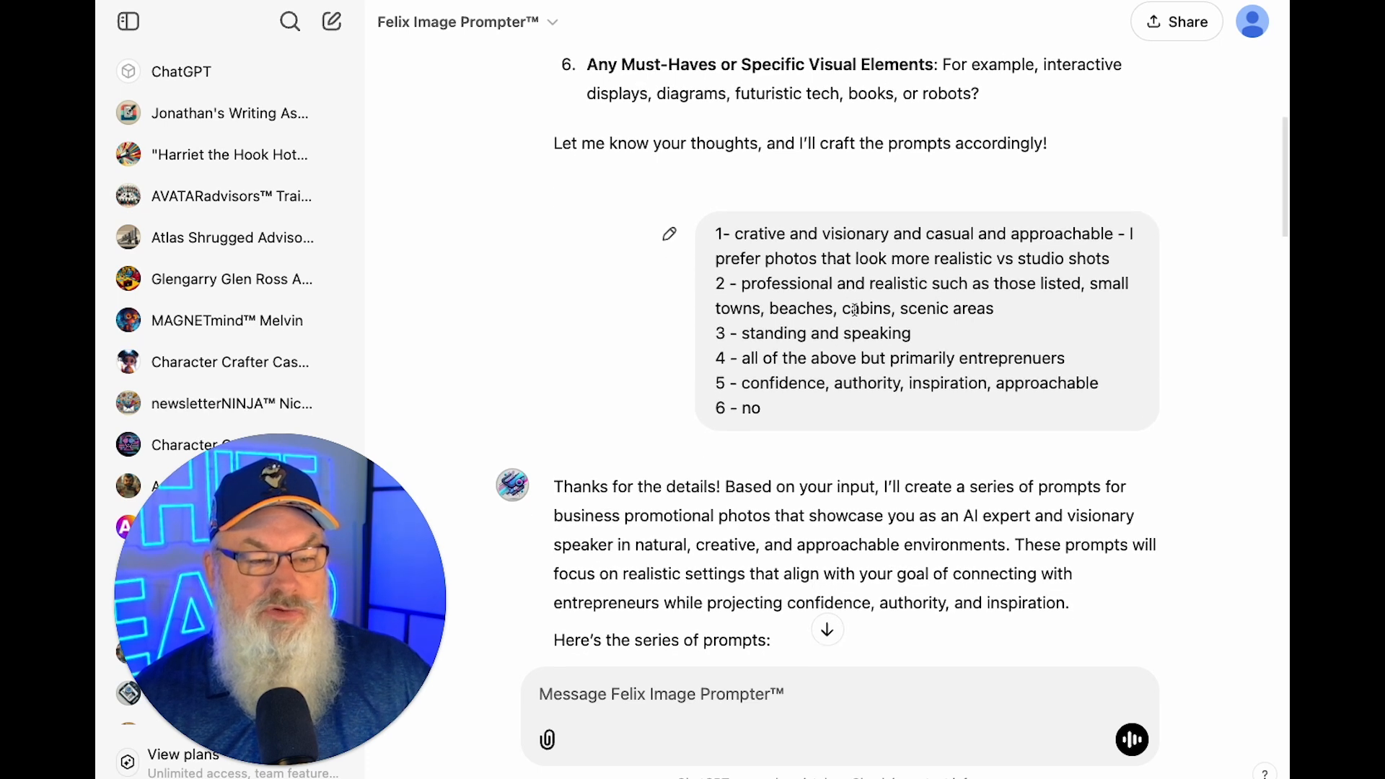
pyautogui.scroll(5, 852, 317)
pyautogui.scroll(1, 854, 310)
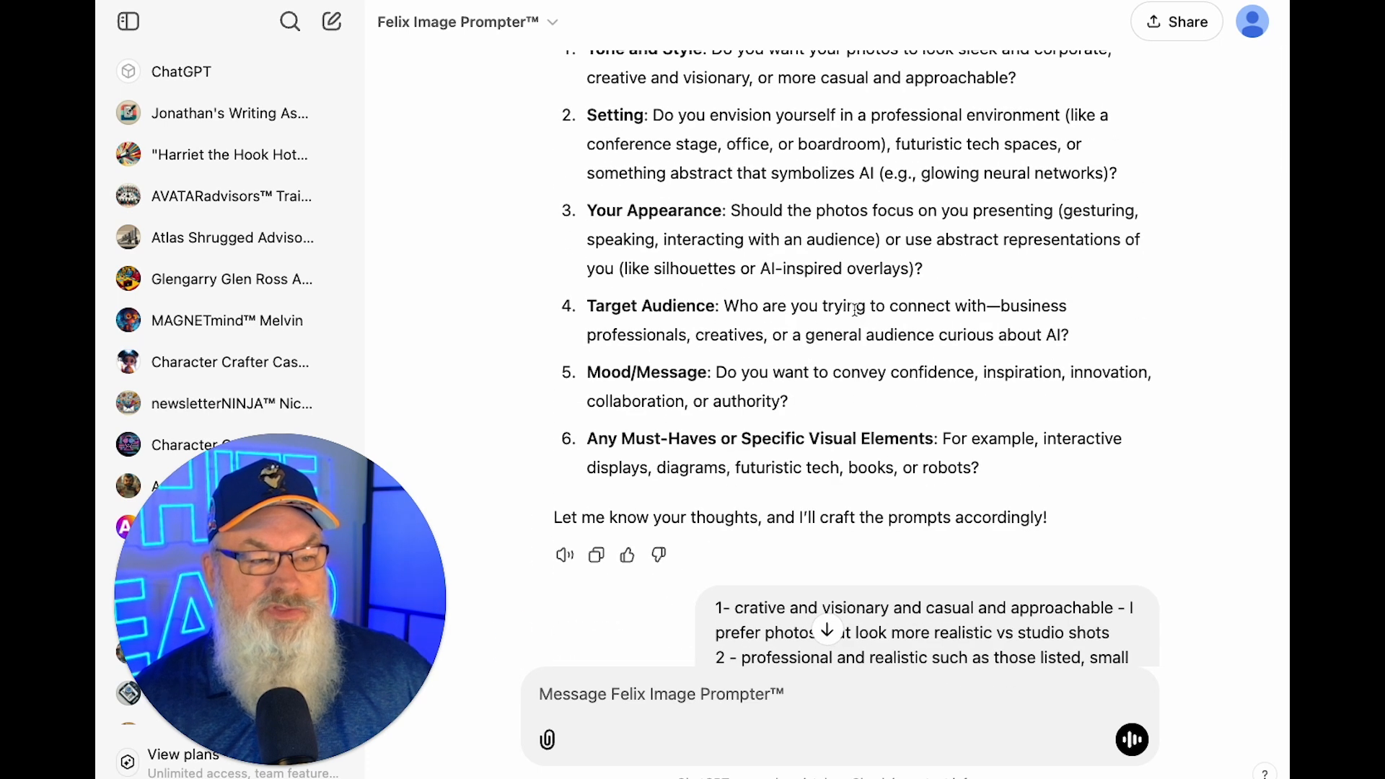
pyautogui.scroll(-4, 854, 310)
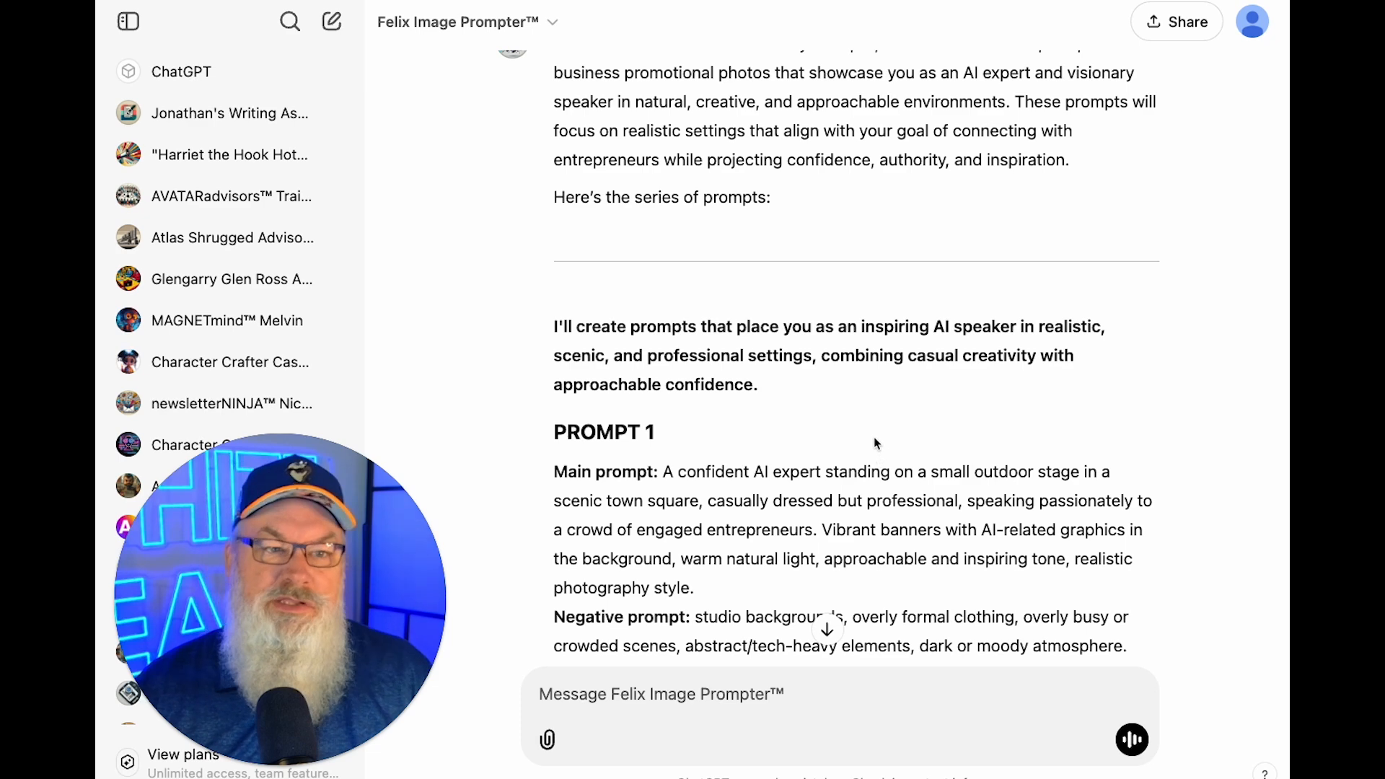
# Find Prompt 1 in the chat and select its main town-square prompt text.
pyautogui.scroll(-3, 872, 436)
pyautogui.scroll(-20, 872, 436)
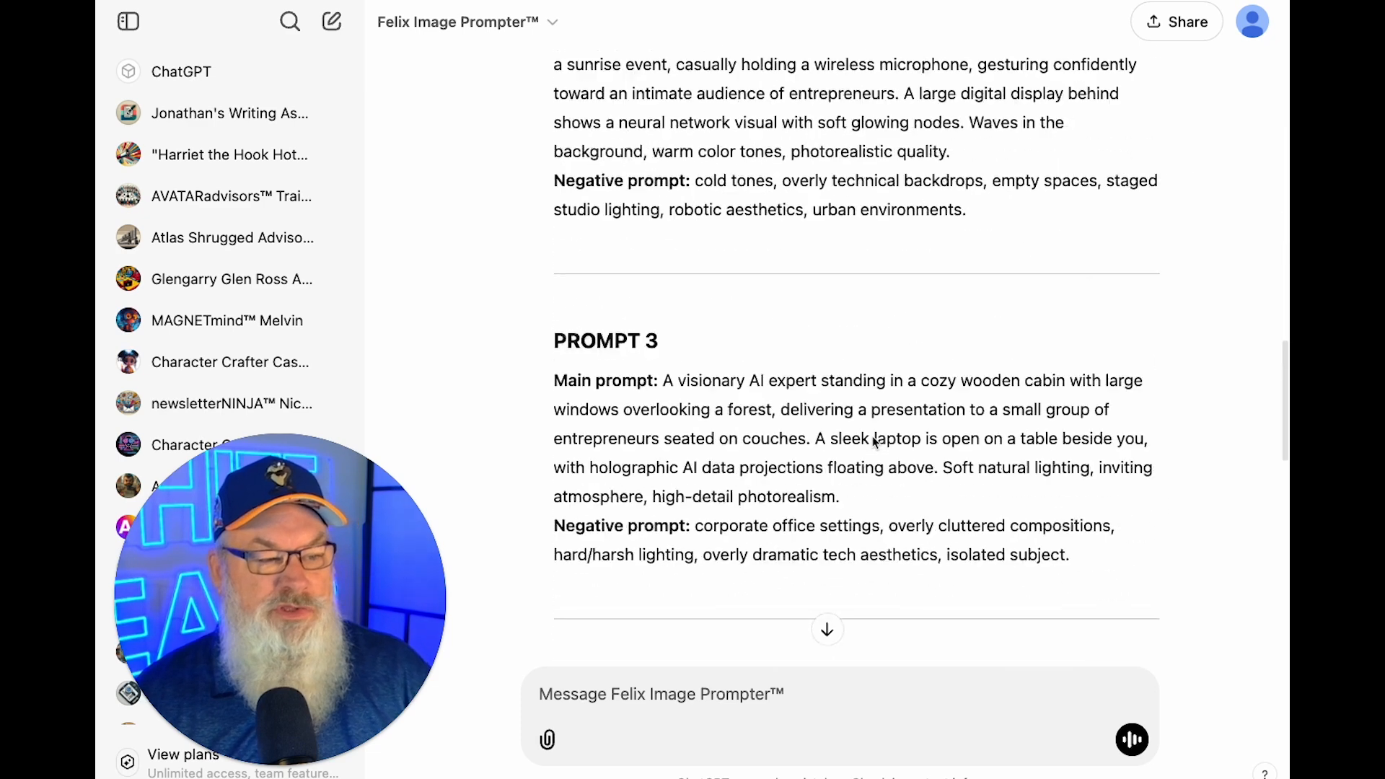
pyautogui.scroll(20, 873, 437)
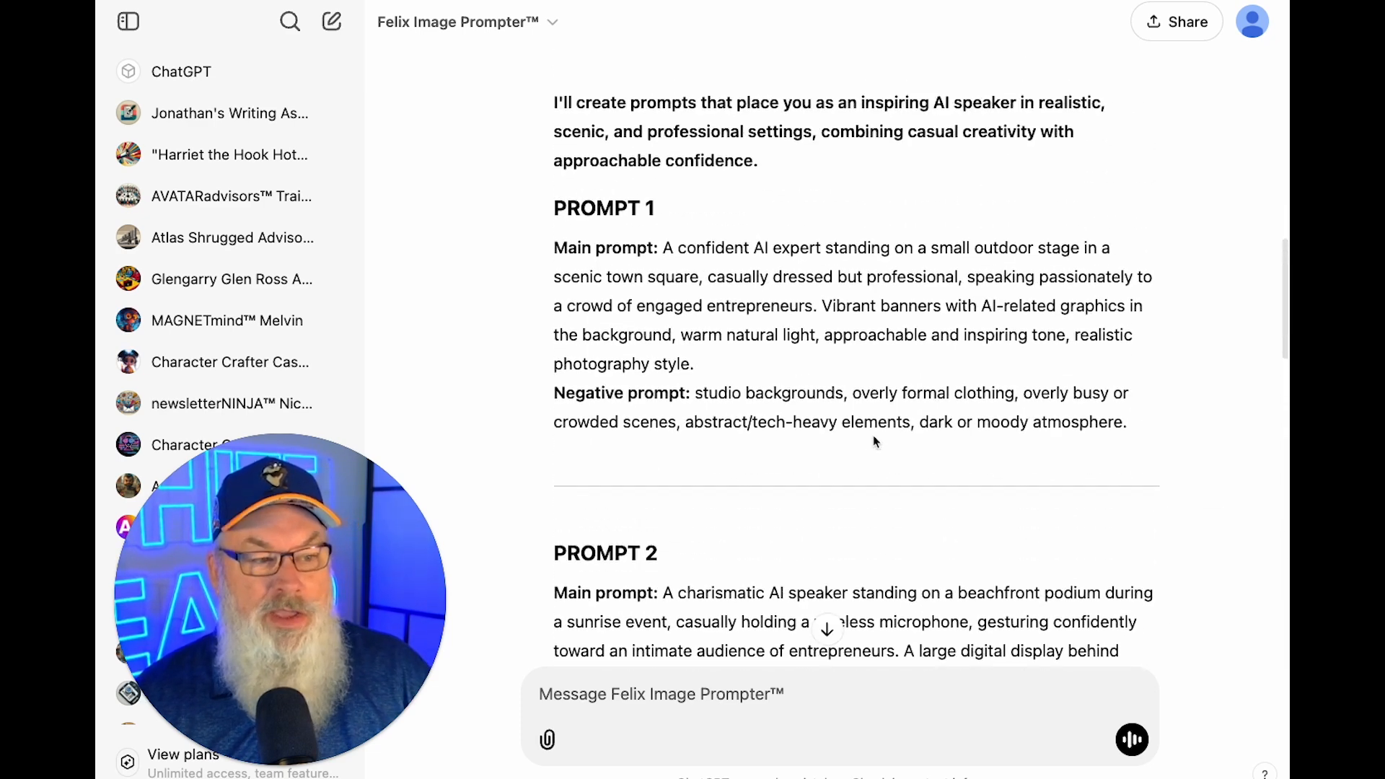
pyautogui.scroll(-3, 873, 435)
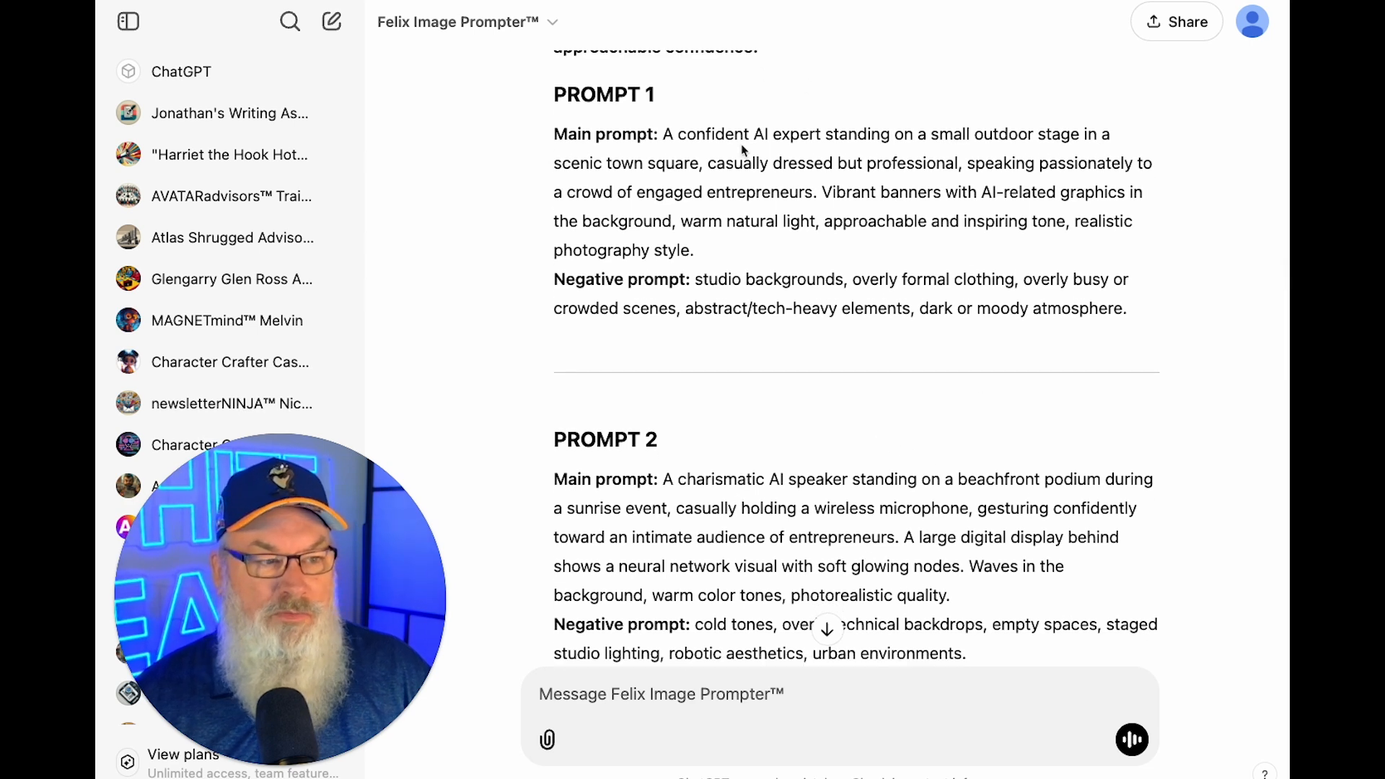
pyautogui.moveTo(743, 261); pyautogui.dragTo(664, 133)
pyautogui.press('super+c')
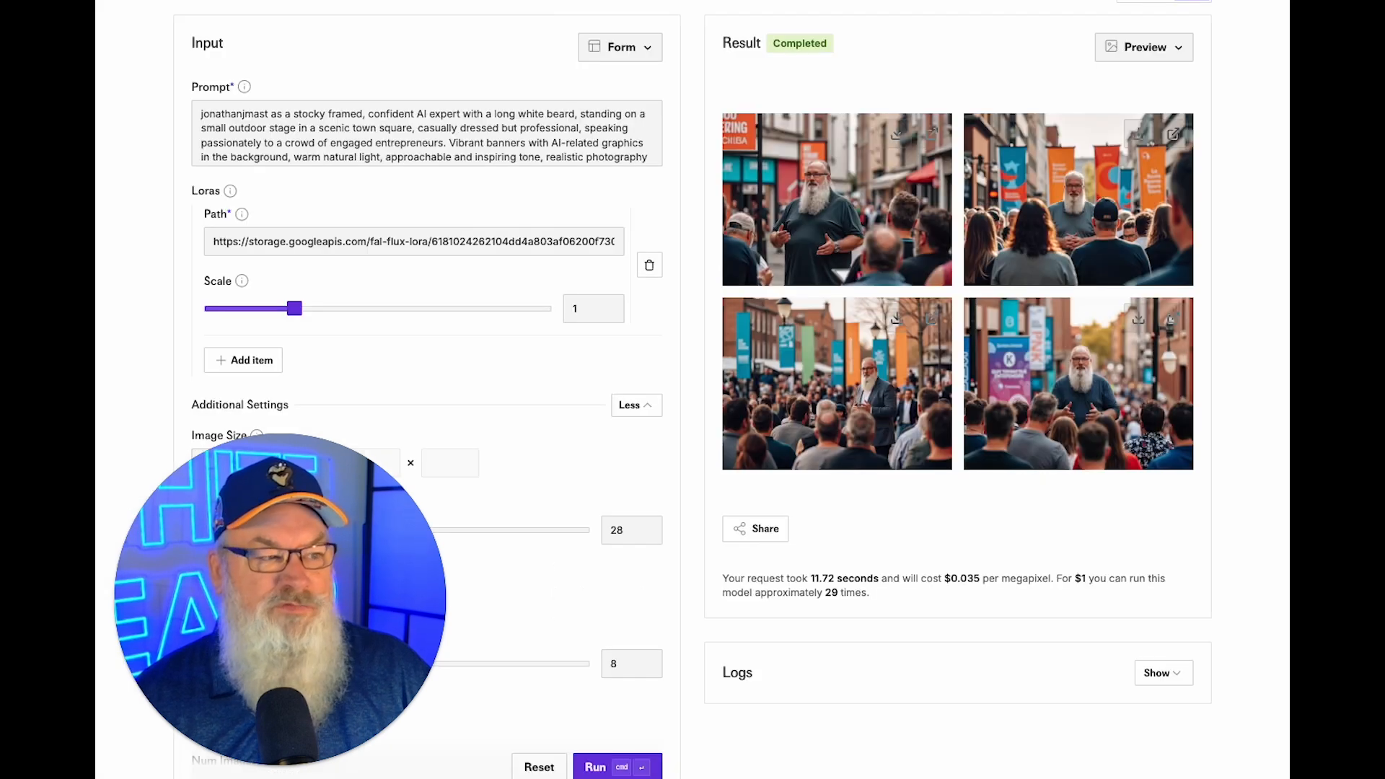
pyautogui.scroll(3, 572, 43)
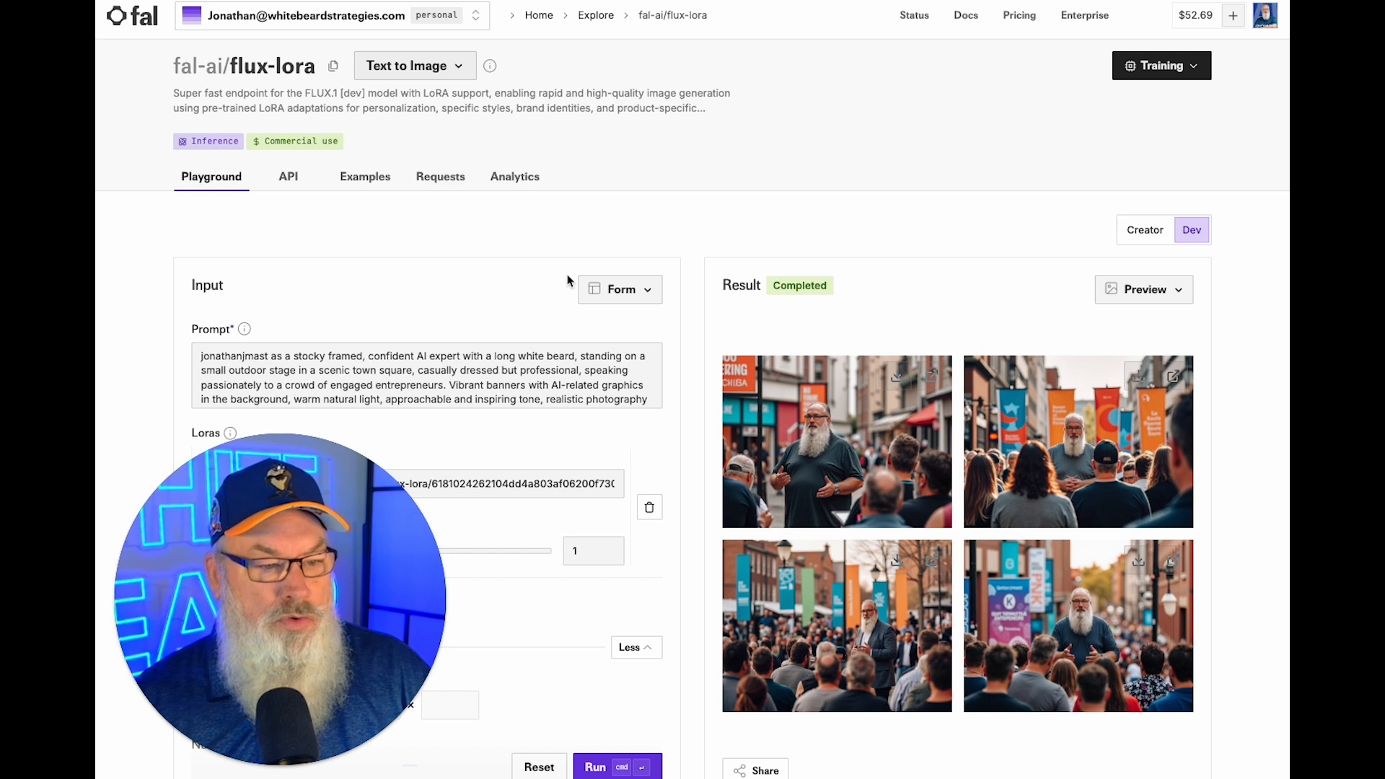
# Download the top-right and bottom-left town-square images.
pyautogui.click(1136, 378)
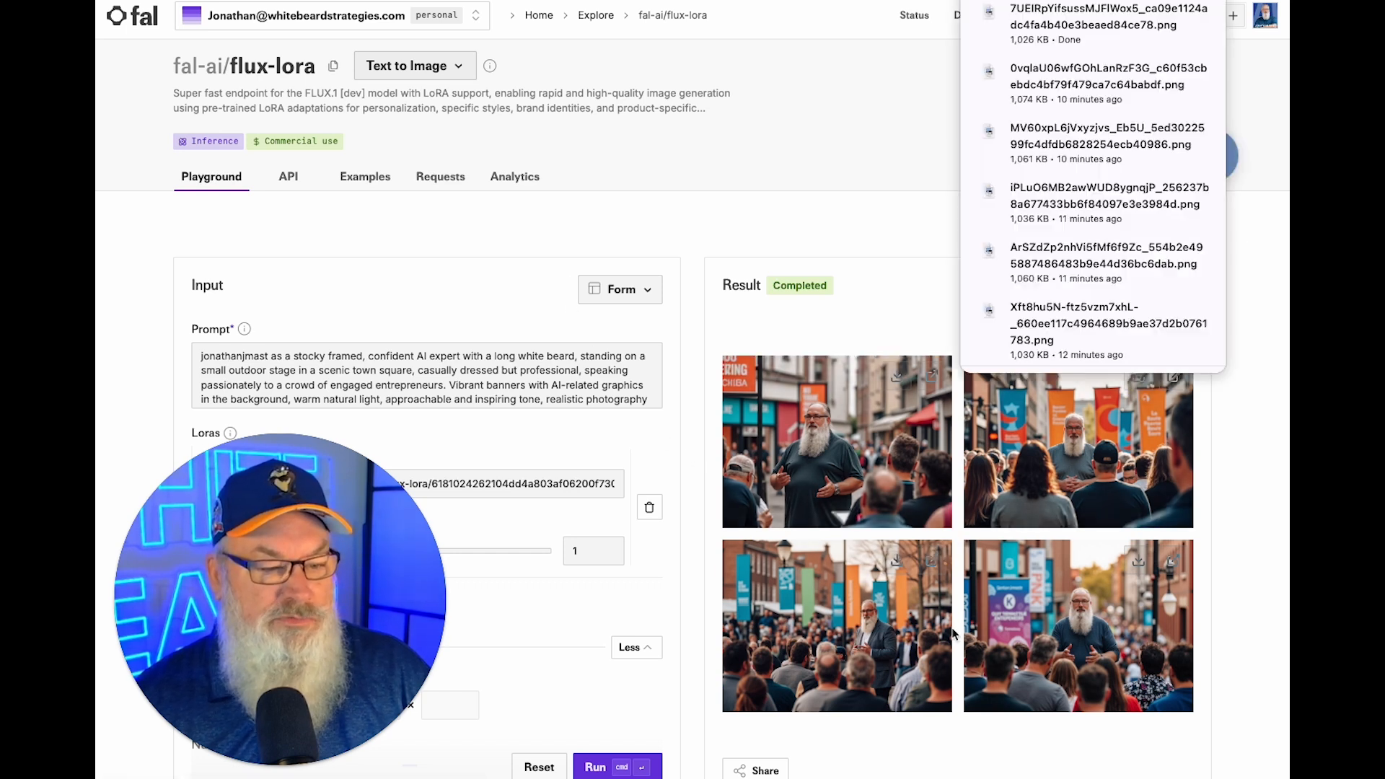
pyautogui.click(897, 563)
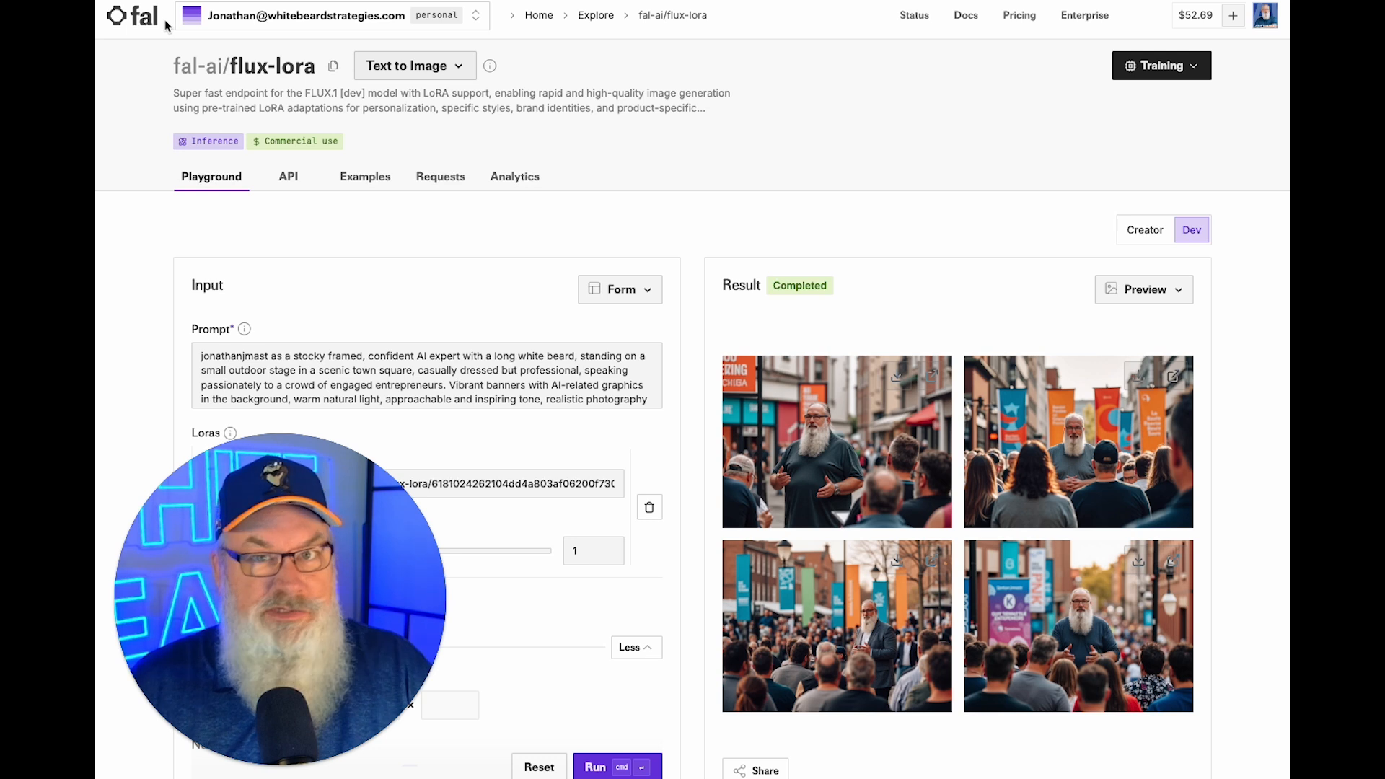
pyautogui.press('super+t')
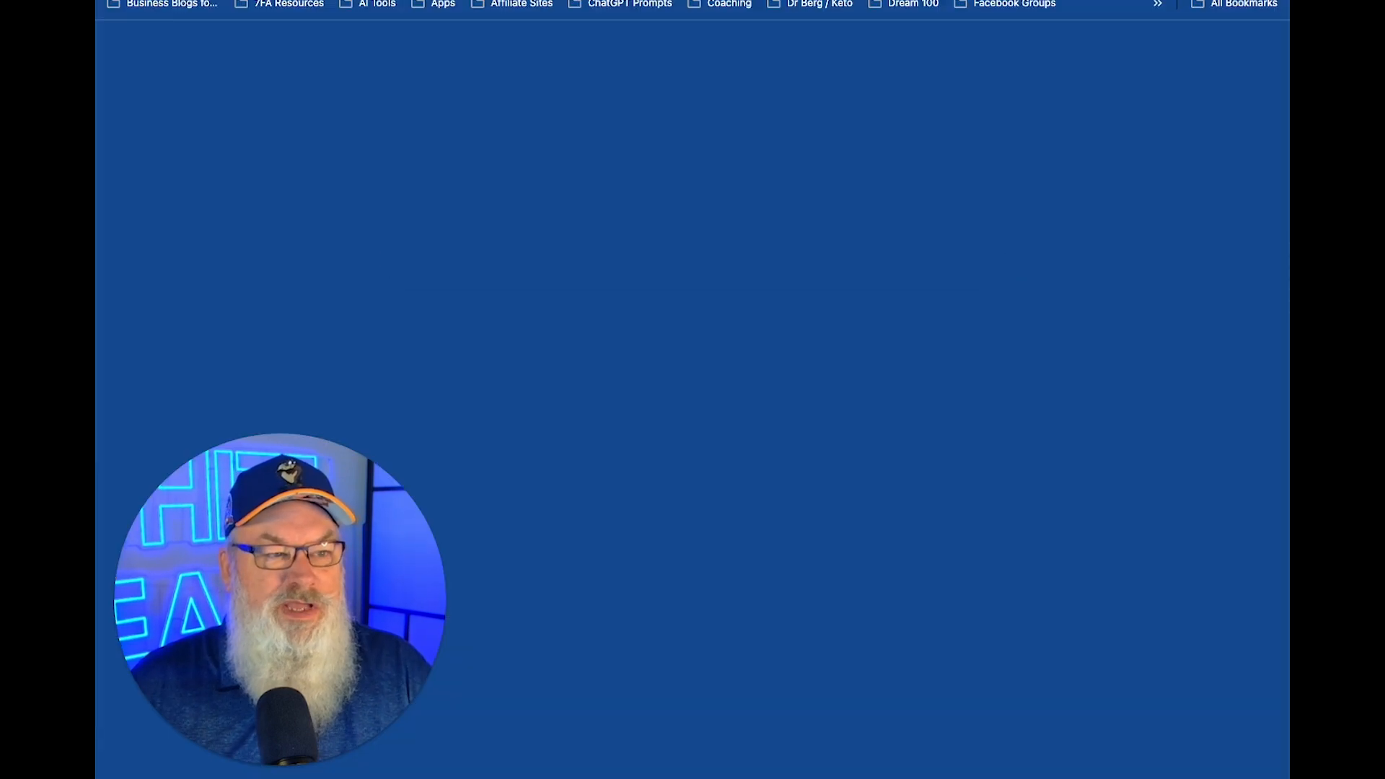
pyautogui.write('bl')
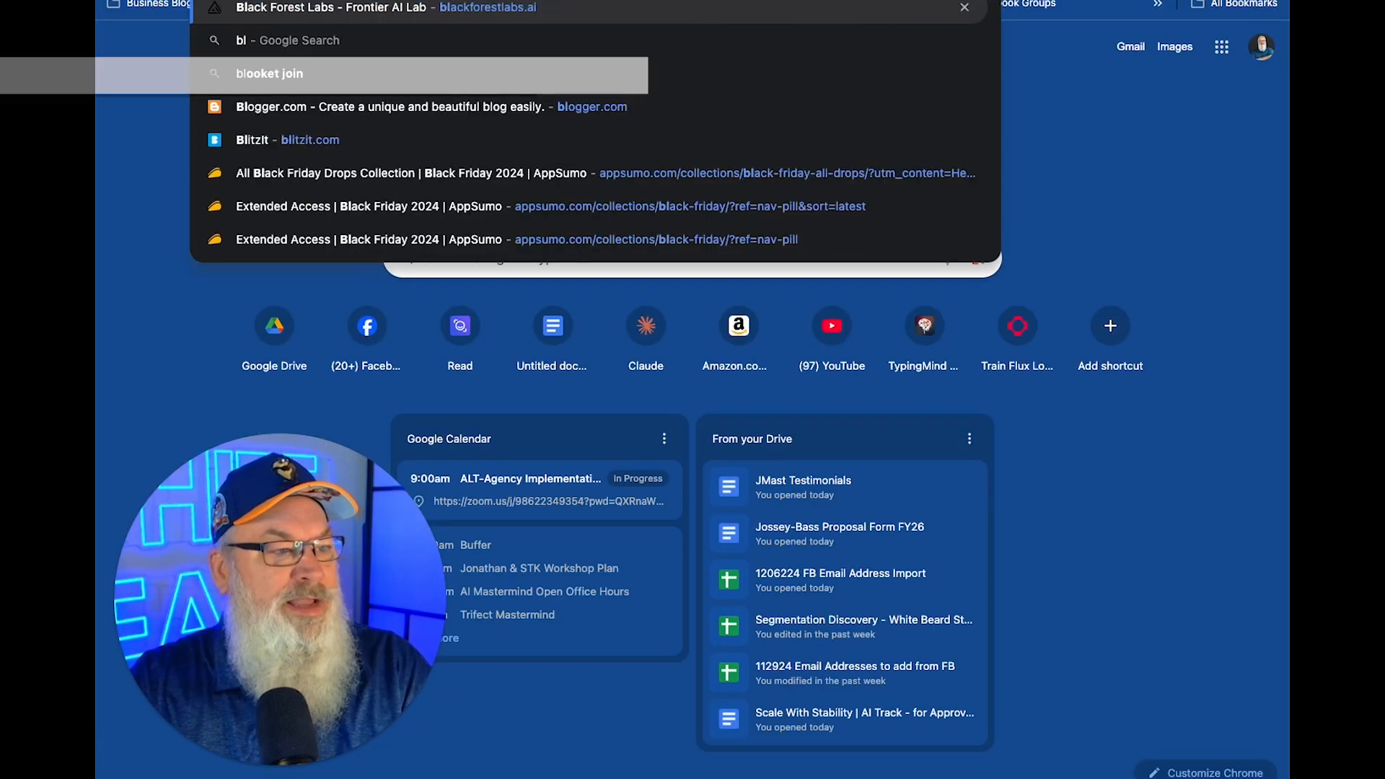
pyautogui.press('Return')
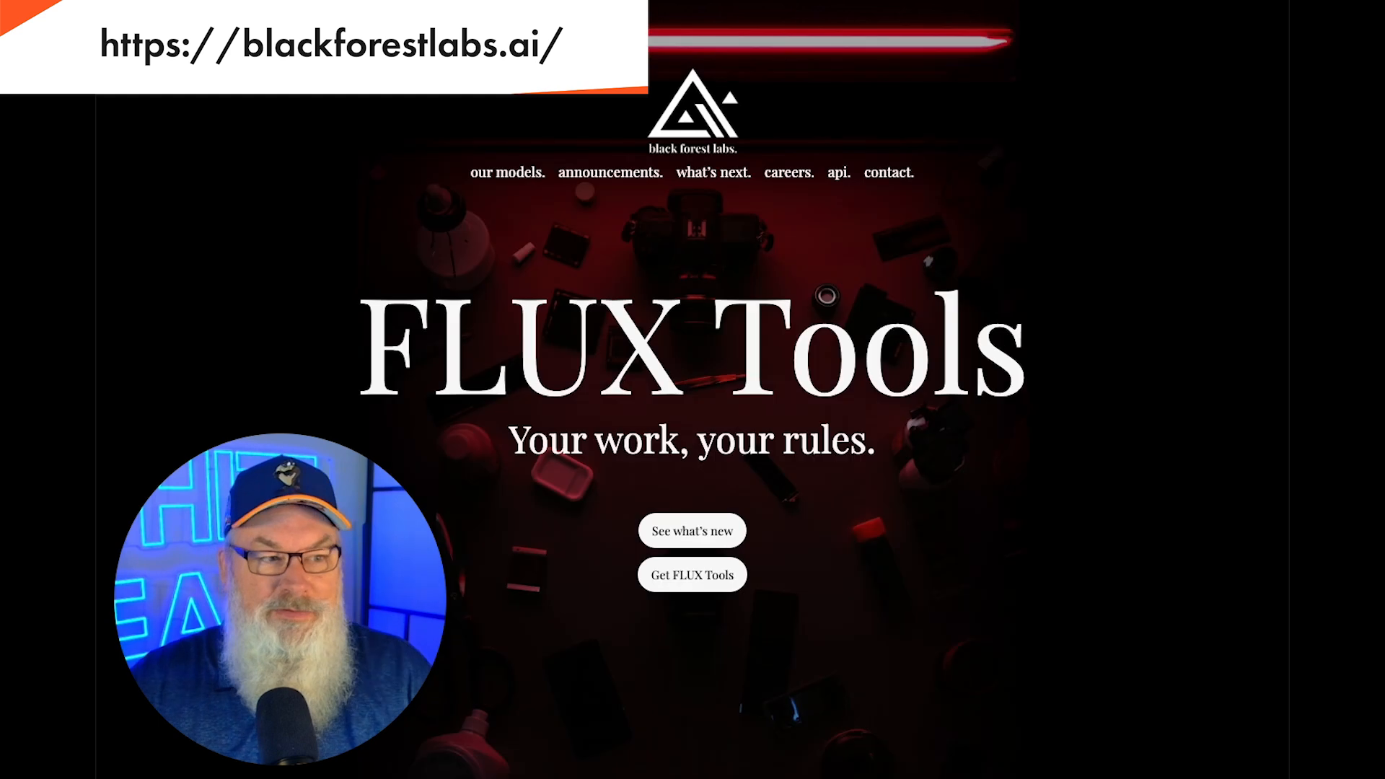
pyautogui.scroll(-1, 696, 281)
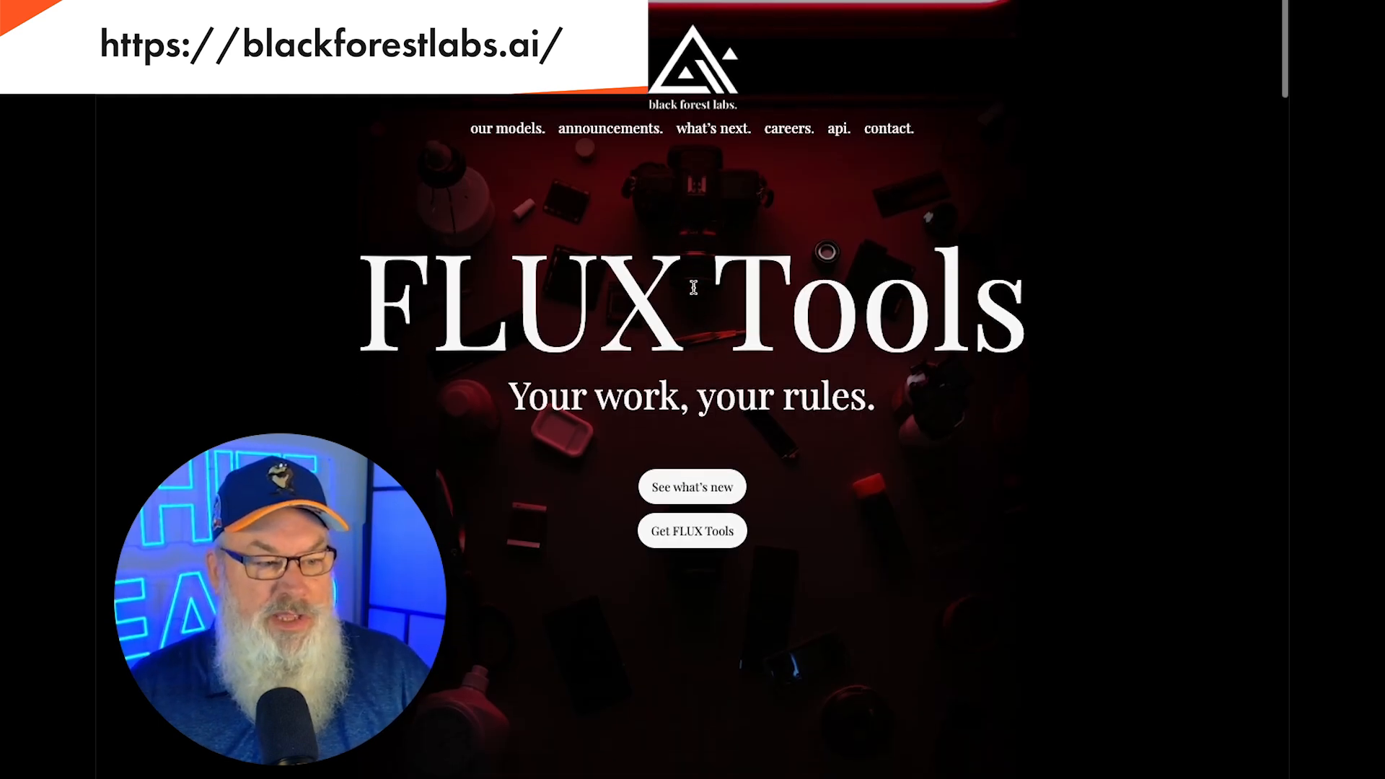
pyautogui.click(706, 530)
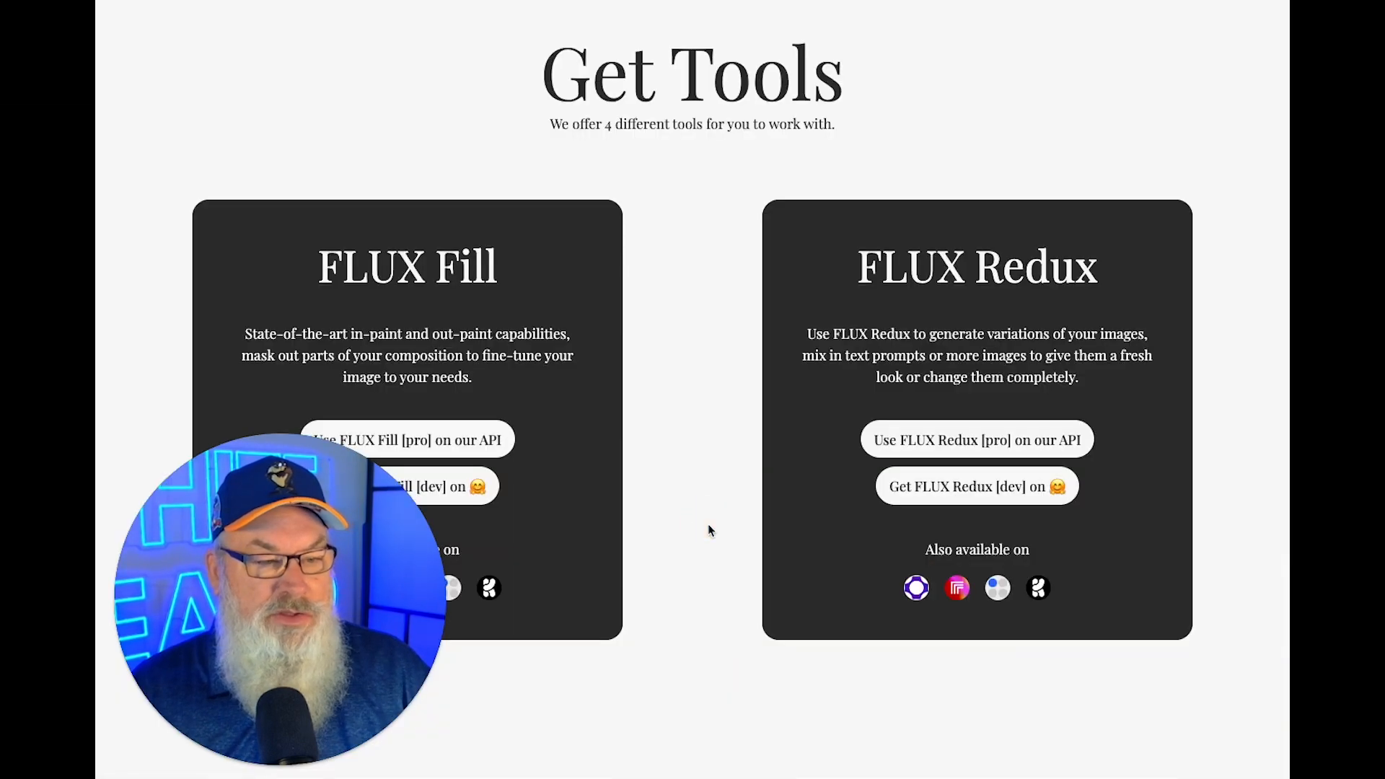
pyautogui.scroll(-5, 707, 526)
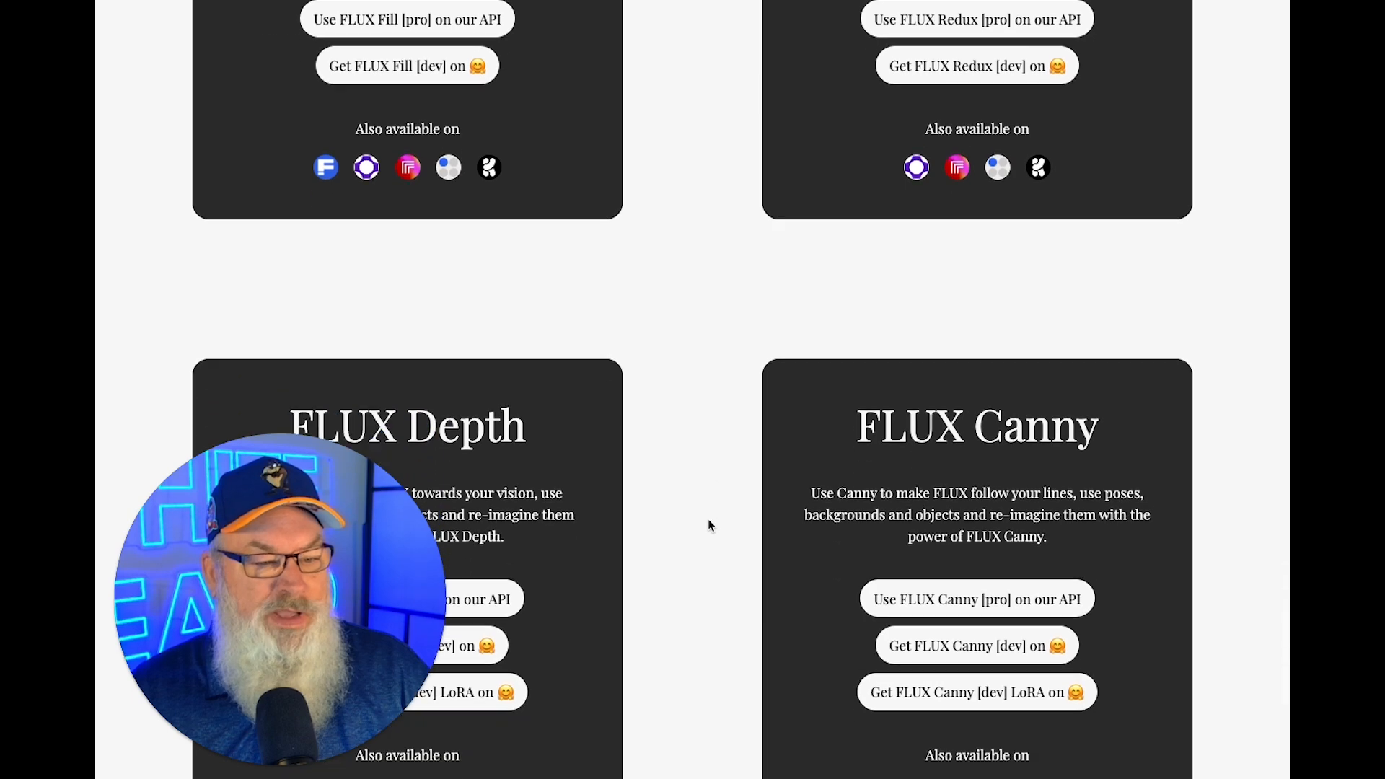
pyautogui.scroll(3, 708, 525)
pyautogui.scroll(-12, 709, 525)
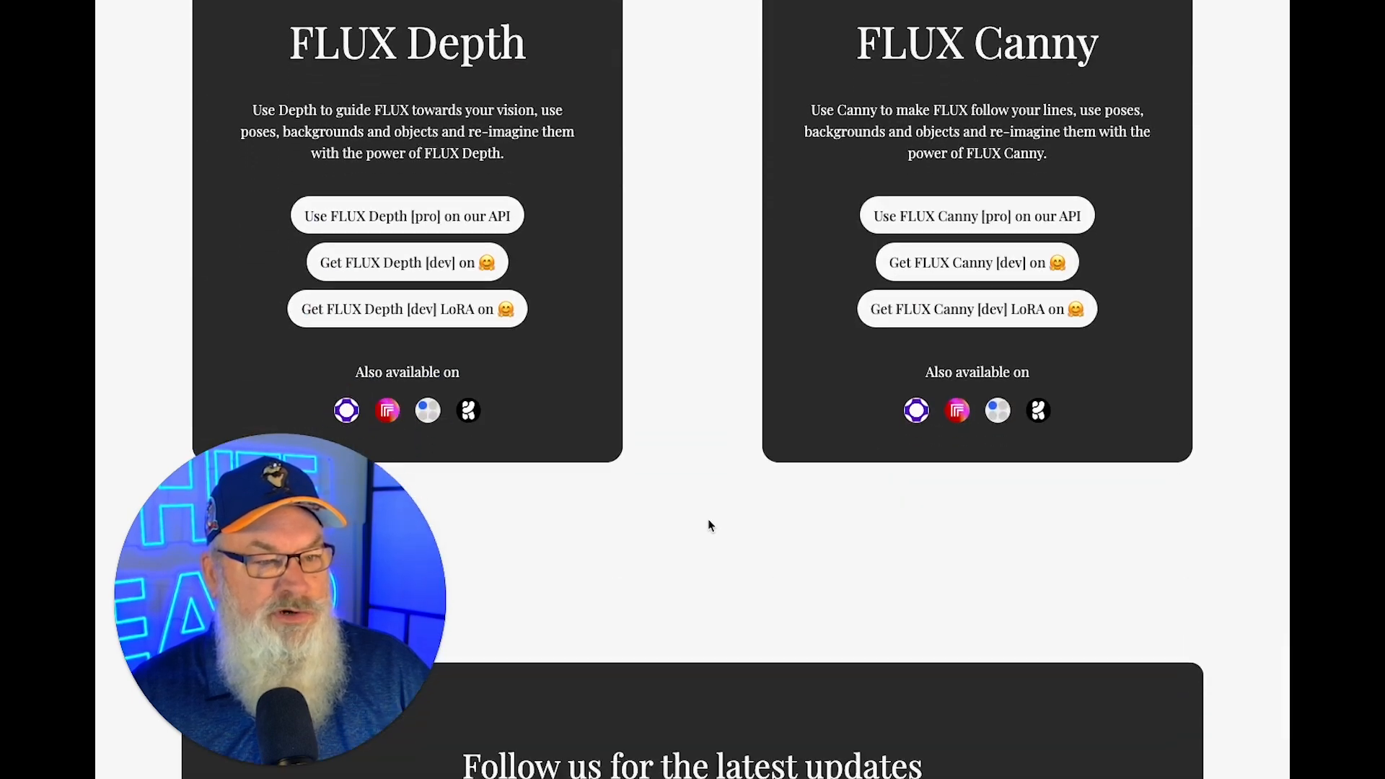
pyautogui.scroll(15, 707, 525)
pyautogui.scroll(-7, 667, 277)
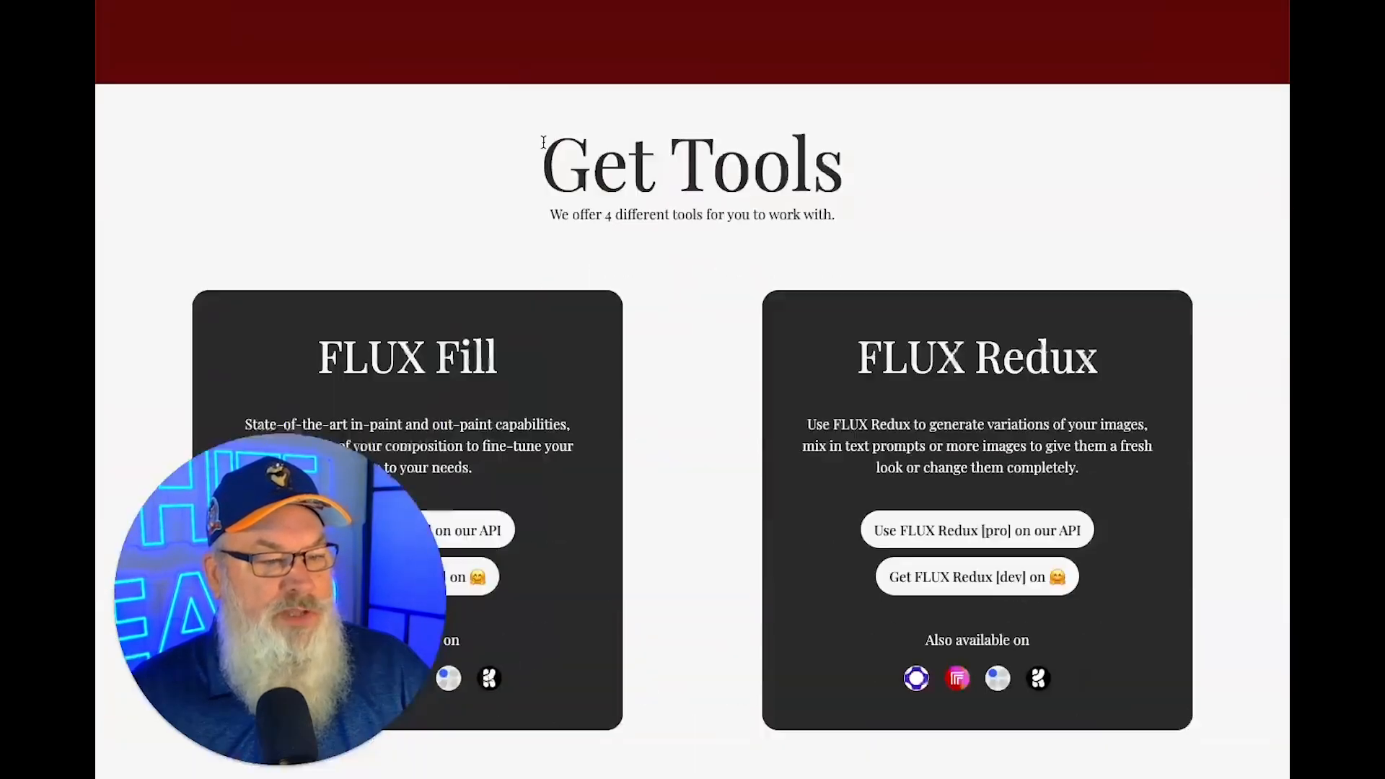
pyautogui.scroll(-2, 666, 277)
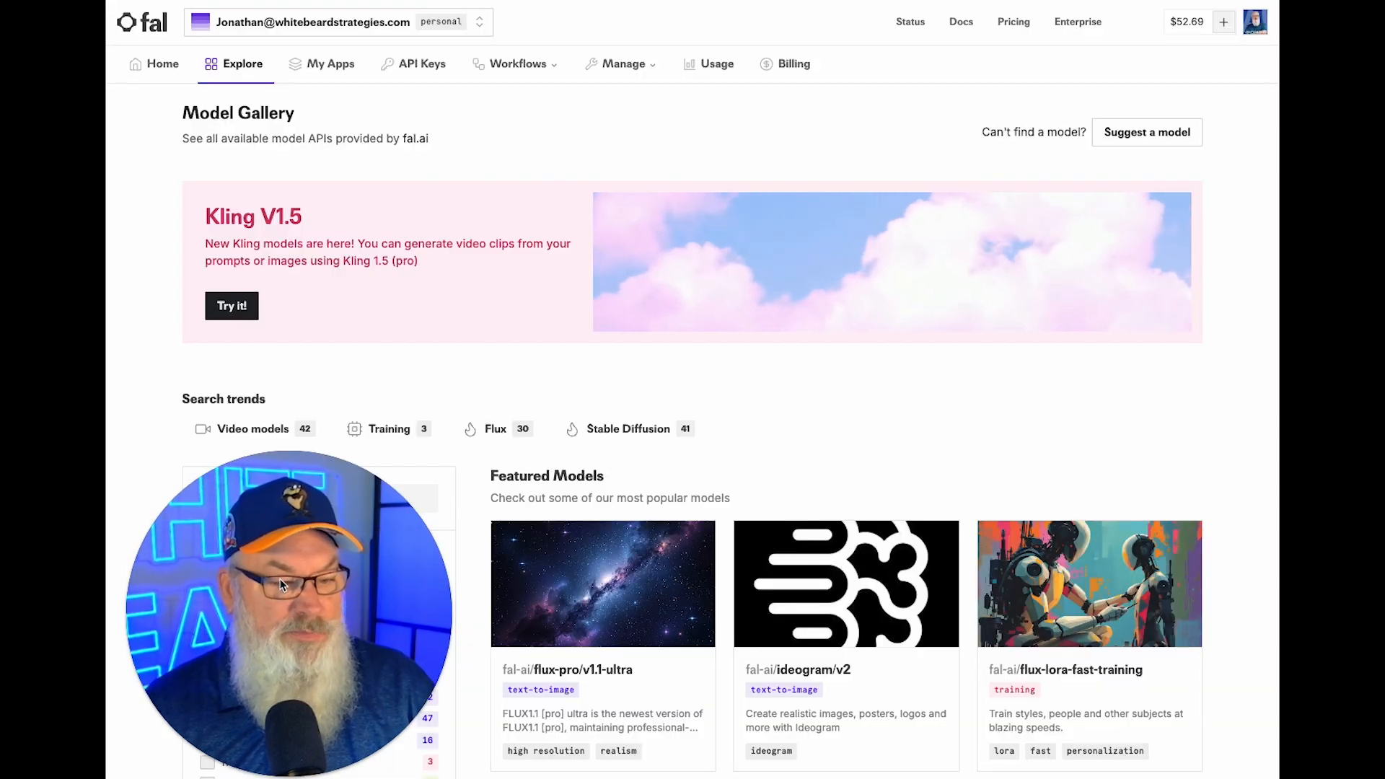
# Open FLUX LoRA fast-training and run inference with the completed trained LoRA.
pyautogui.click(1065, 674)
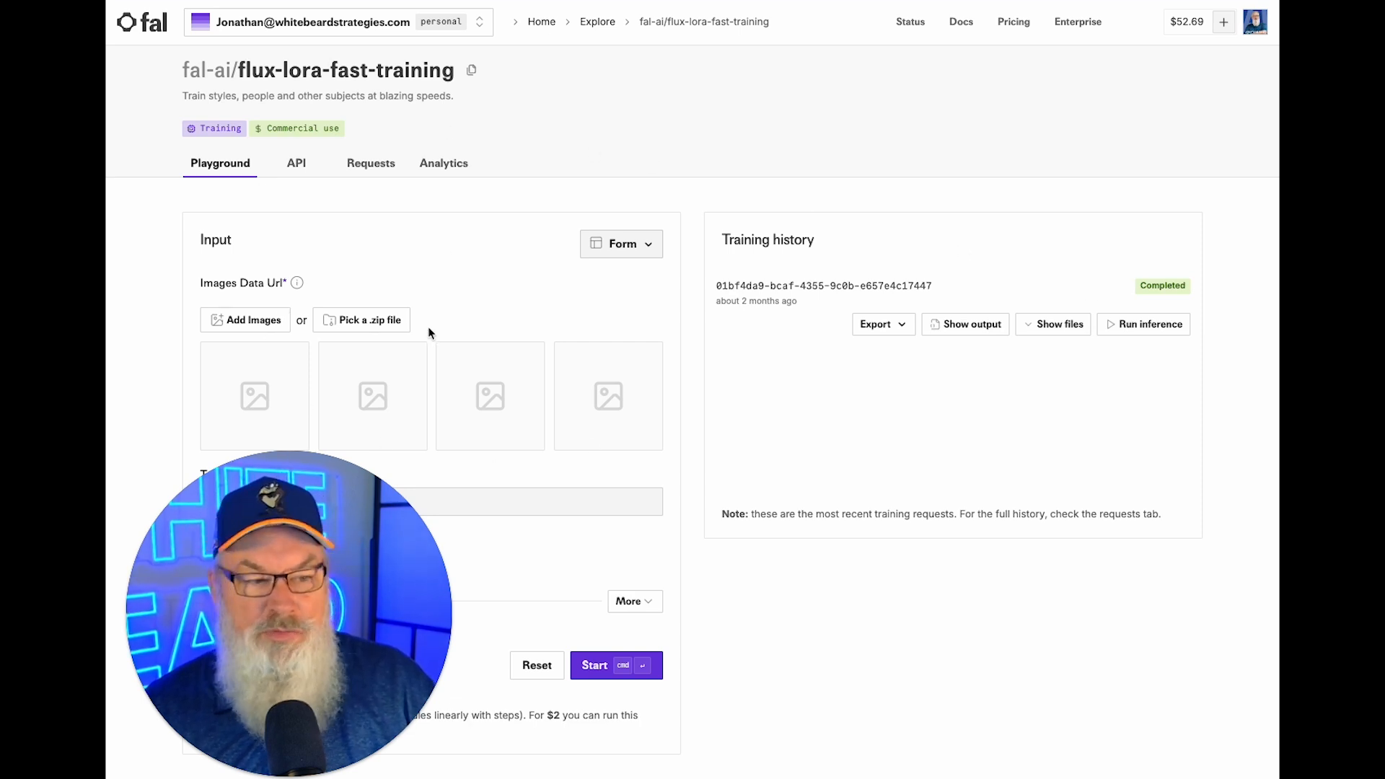
pyautogui.click(1146, 330)
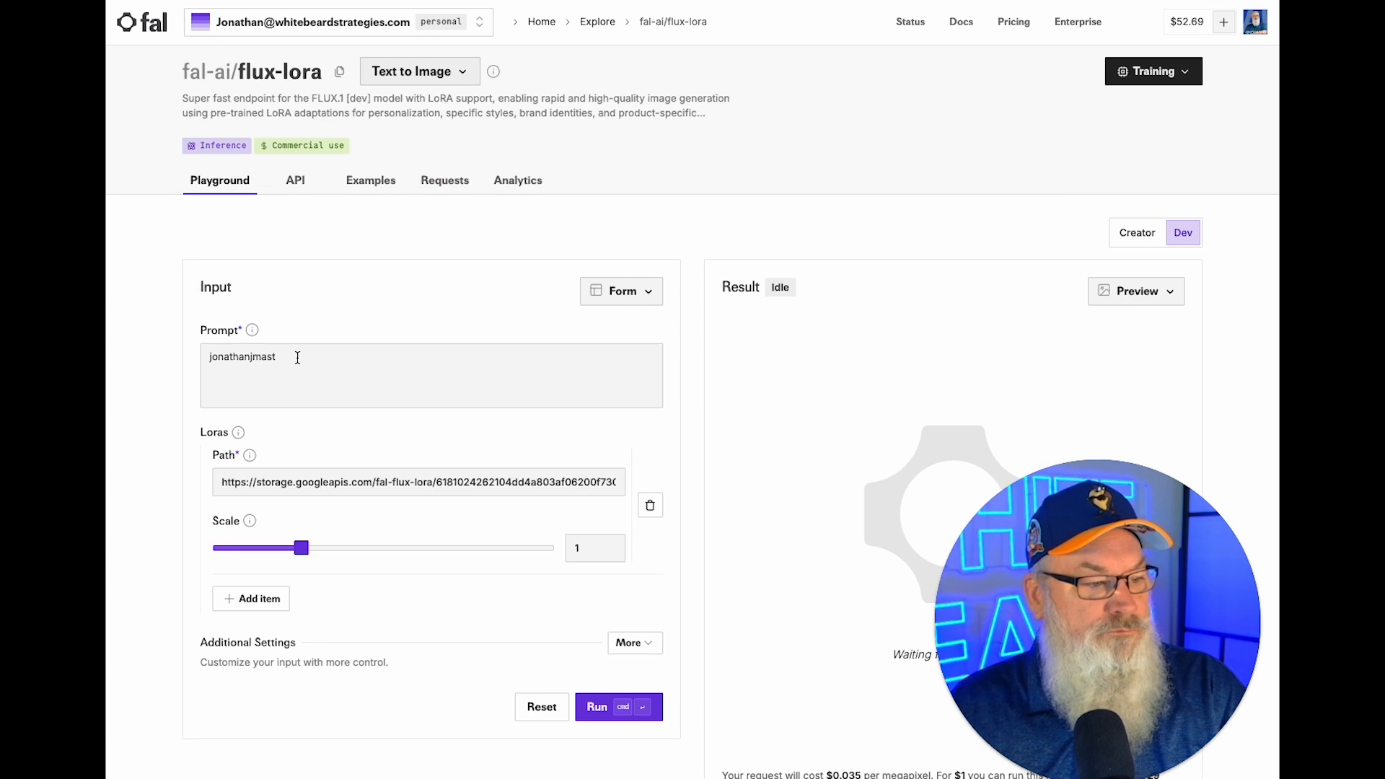
# Place the cursor after the trigger word in the fal prompt field.
pyautogui.click(298, 357)
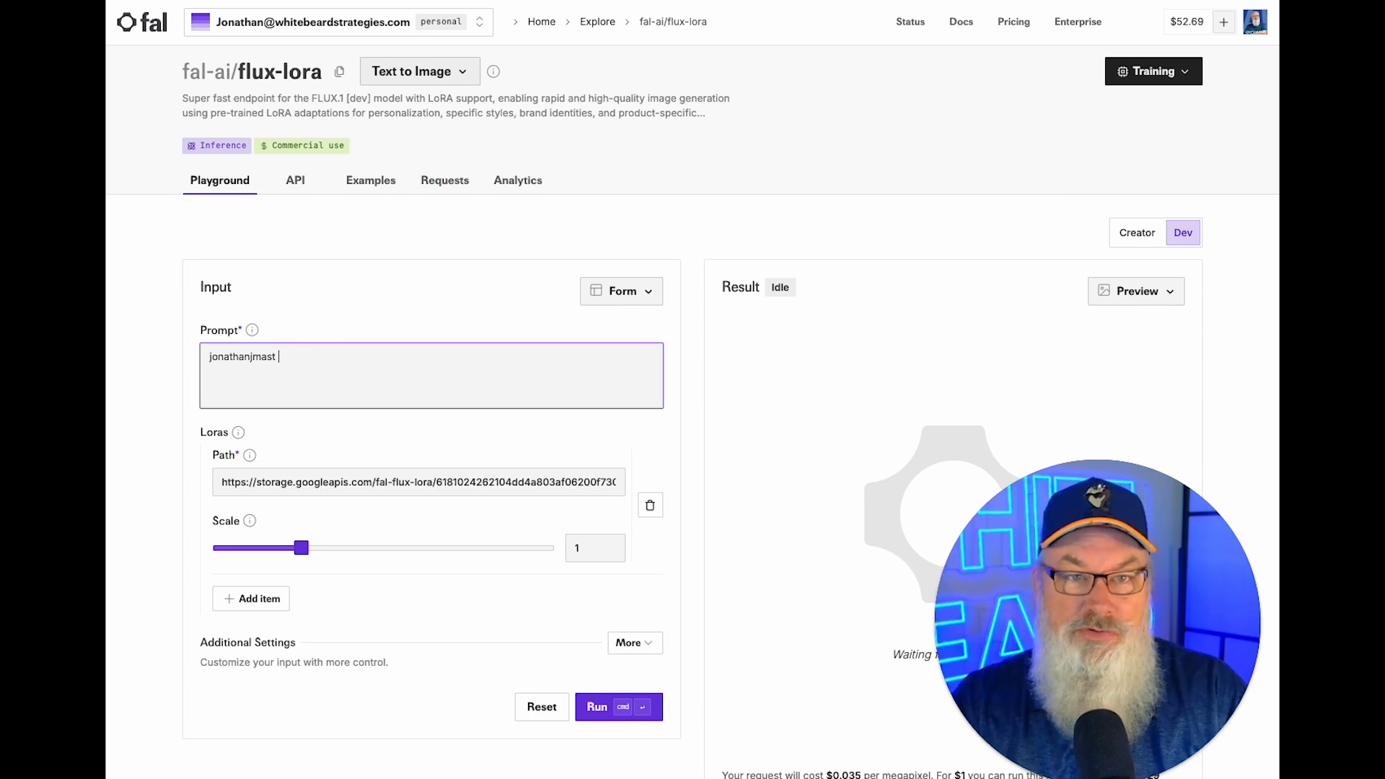
# Follow the trigger word with 'as a' plus Prompt 1's town-square description, and show additional settings.
pyautogui.write('as a')
pyautogui.press('super+v')
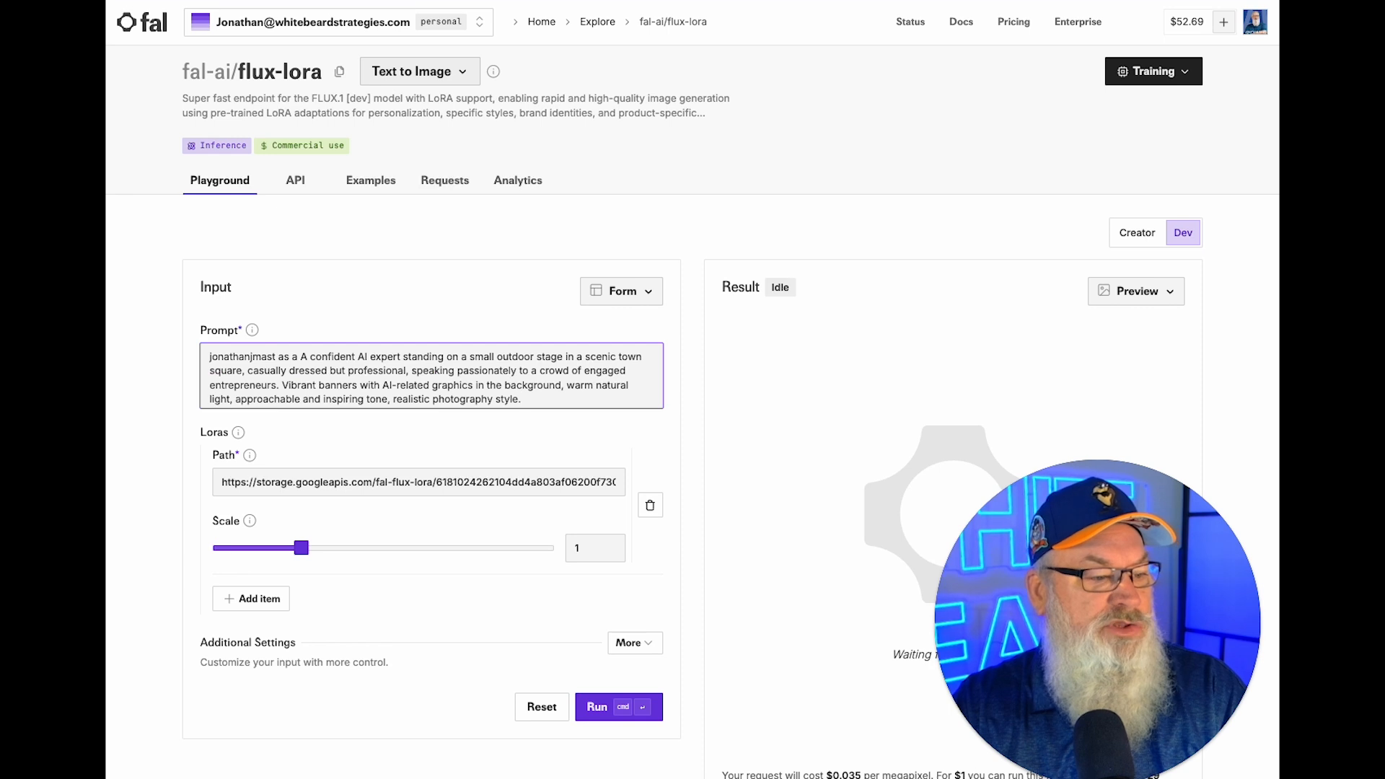
pyautogui.click(306, 358)
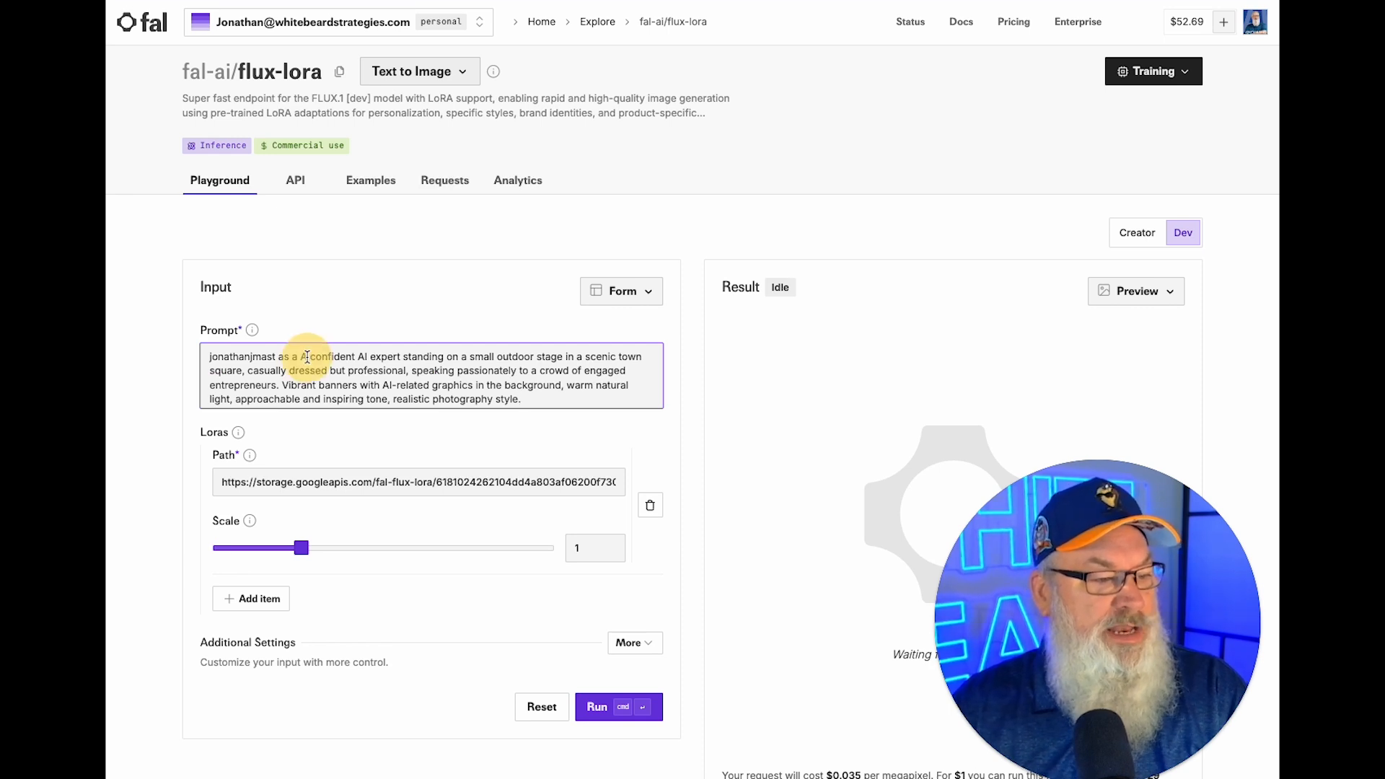
pyautogui.press('BackSpace')
pyautogui.press('BackSpace')
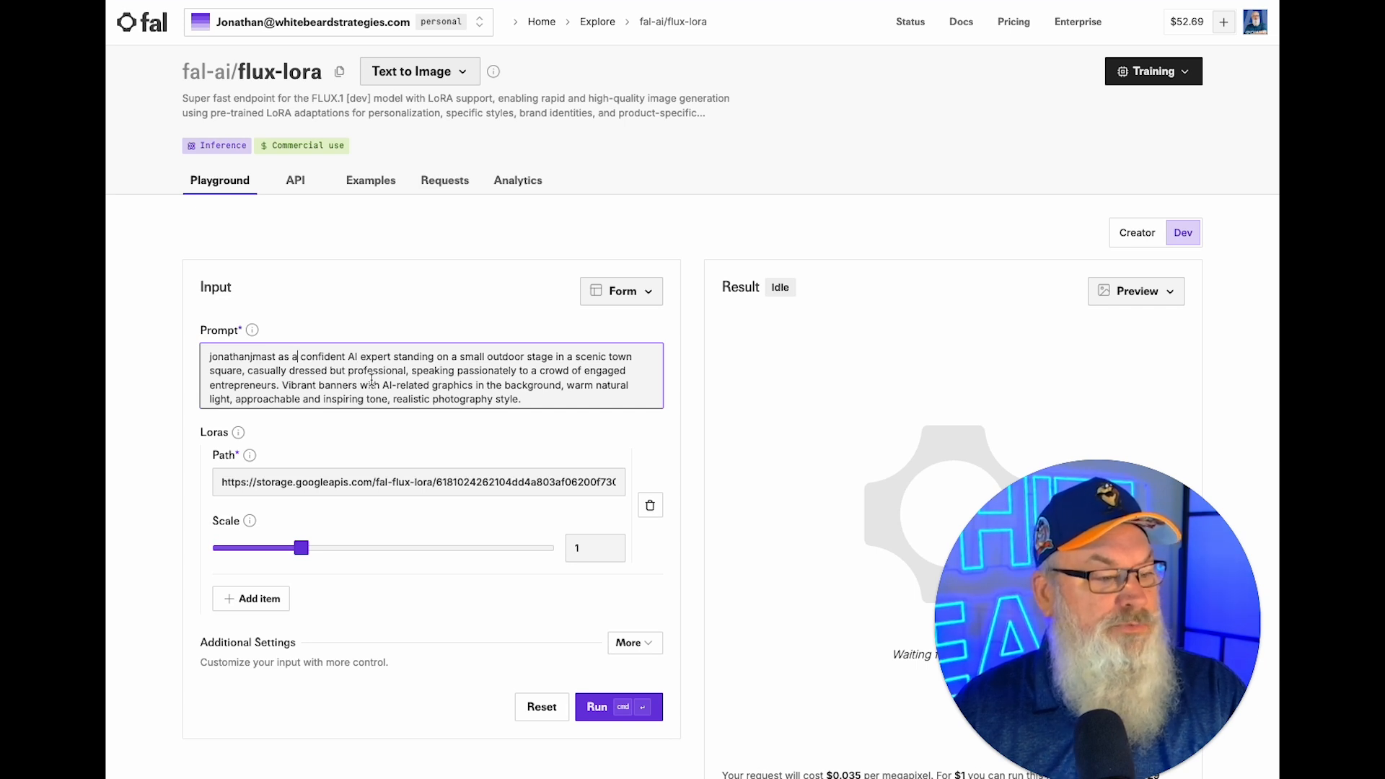
pyautogui.scroll(-1, 371, 379)
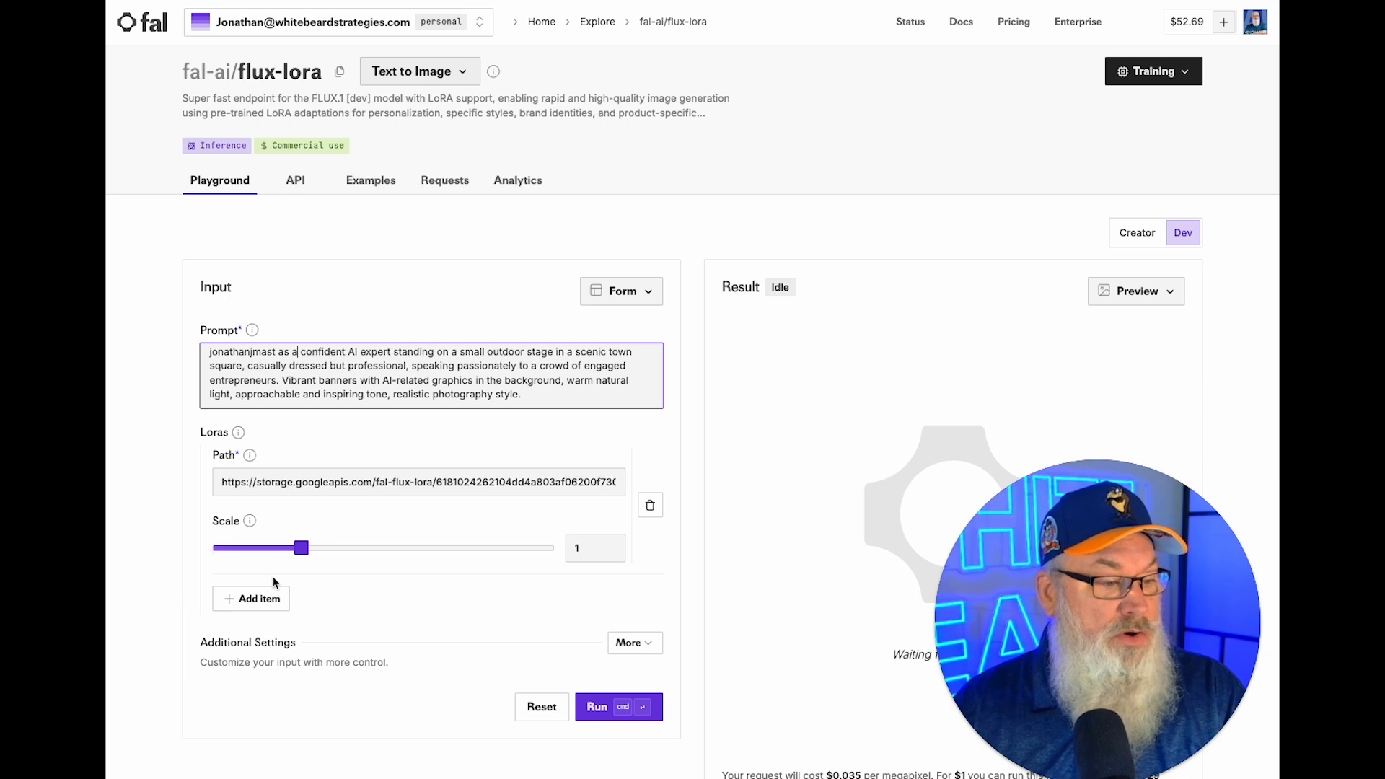
pyautogui.click(624, 642)
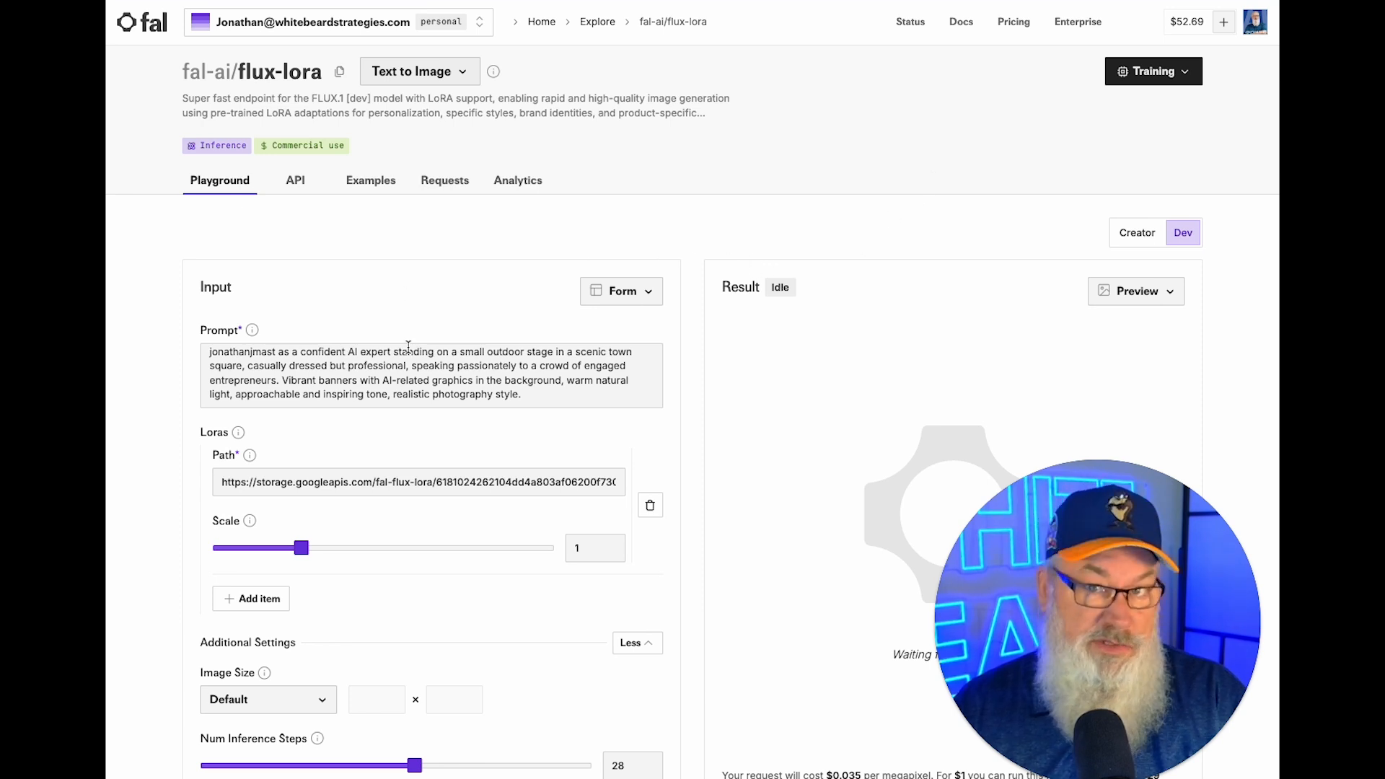
# Set Num Images to 4, guidance scale (CFG) to 10 and output format to png.
pyautogui.scroll(-8, 408, 347)
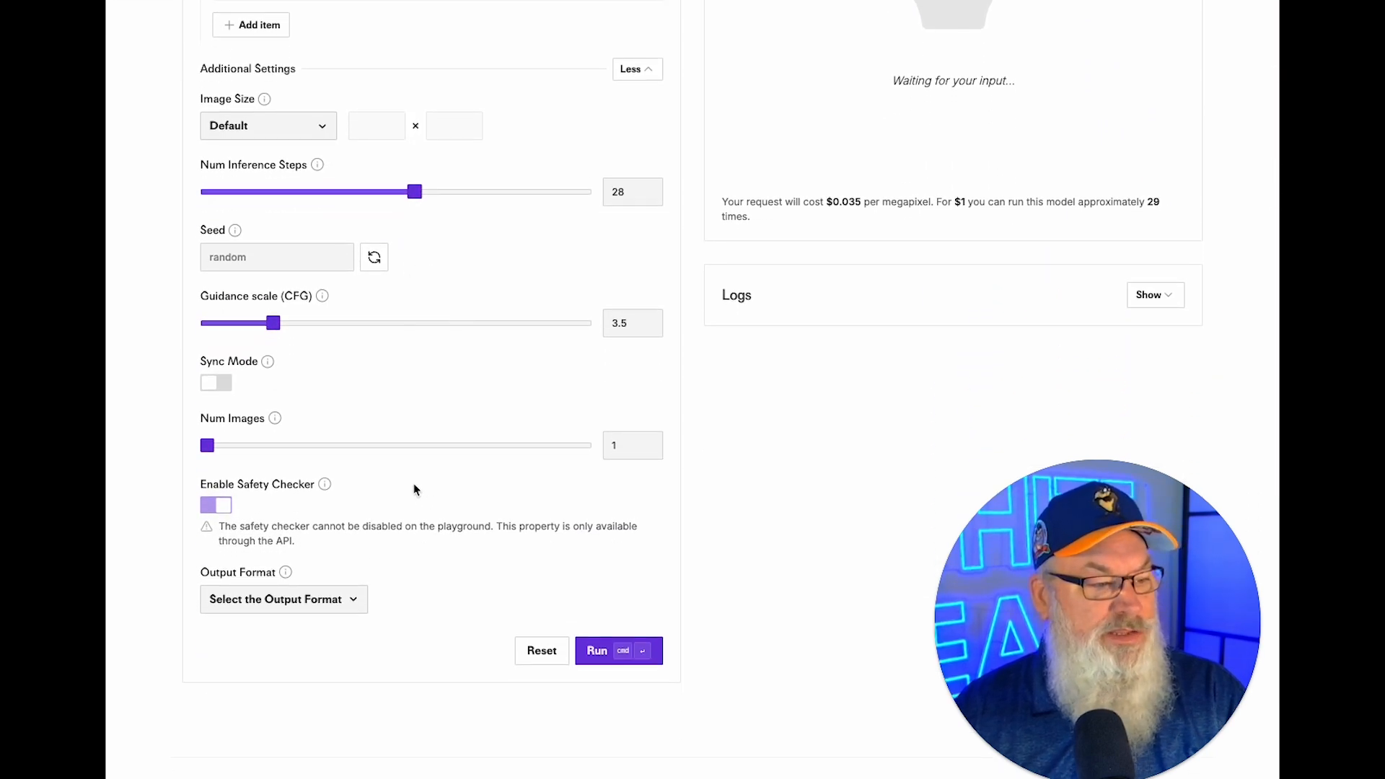
pyautogui.moveTo(207, 444); pyautogui.dragTo(595, 466)
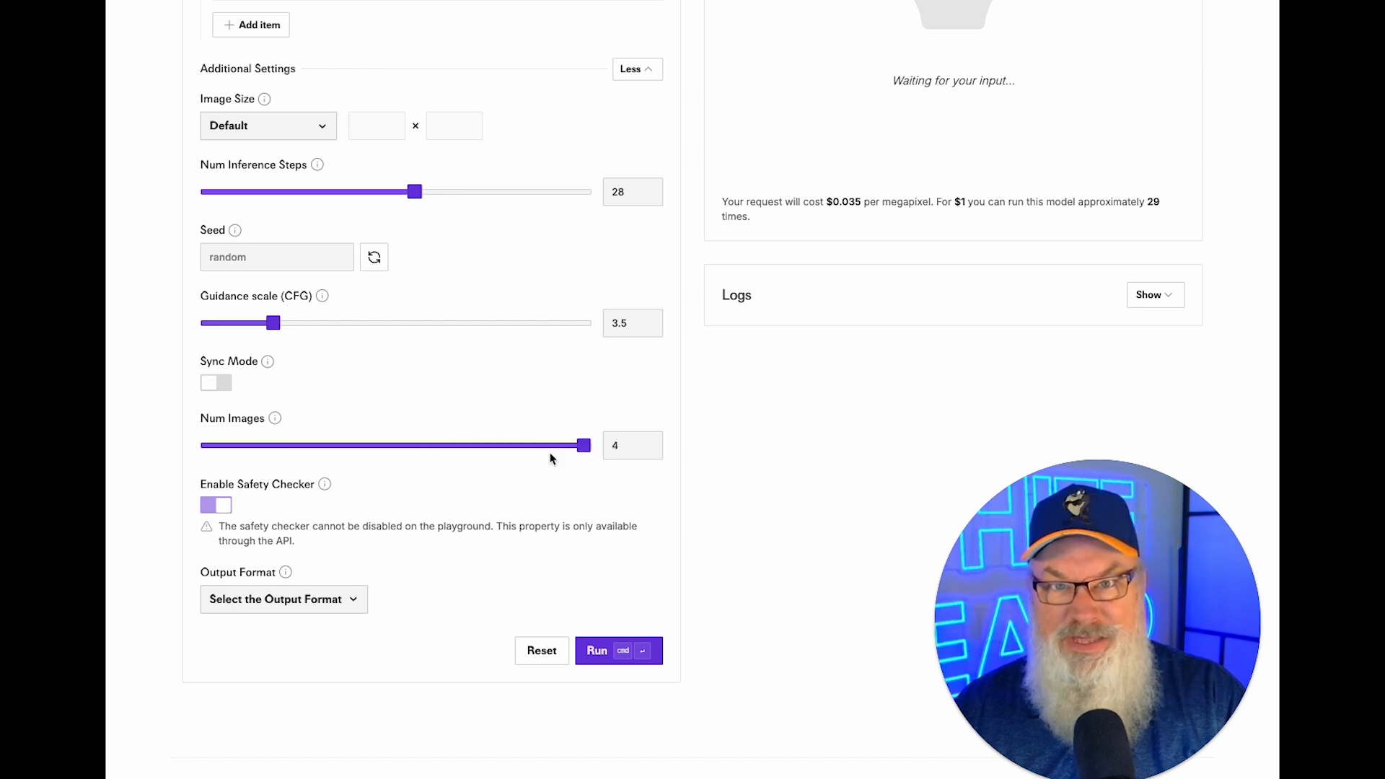
pyautogui.moveTo(294, 326); pyautogui.dragTo(351, 329)
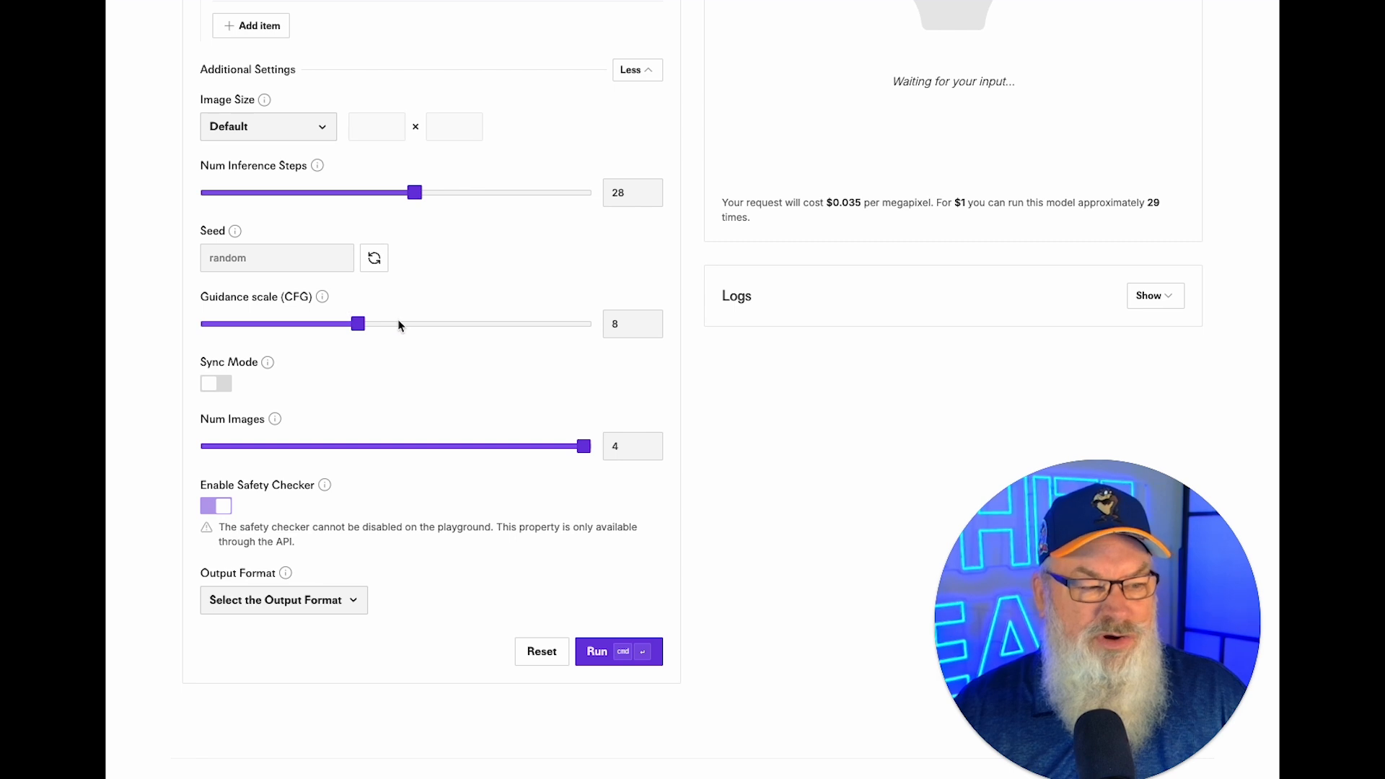
pyautogui.moveTo(389, 328); pyautogui.dragTo(396, 328)
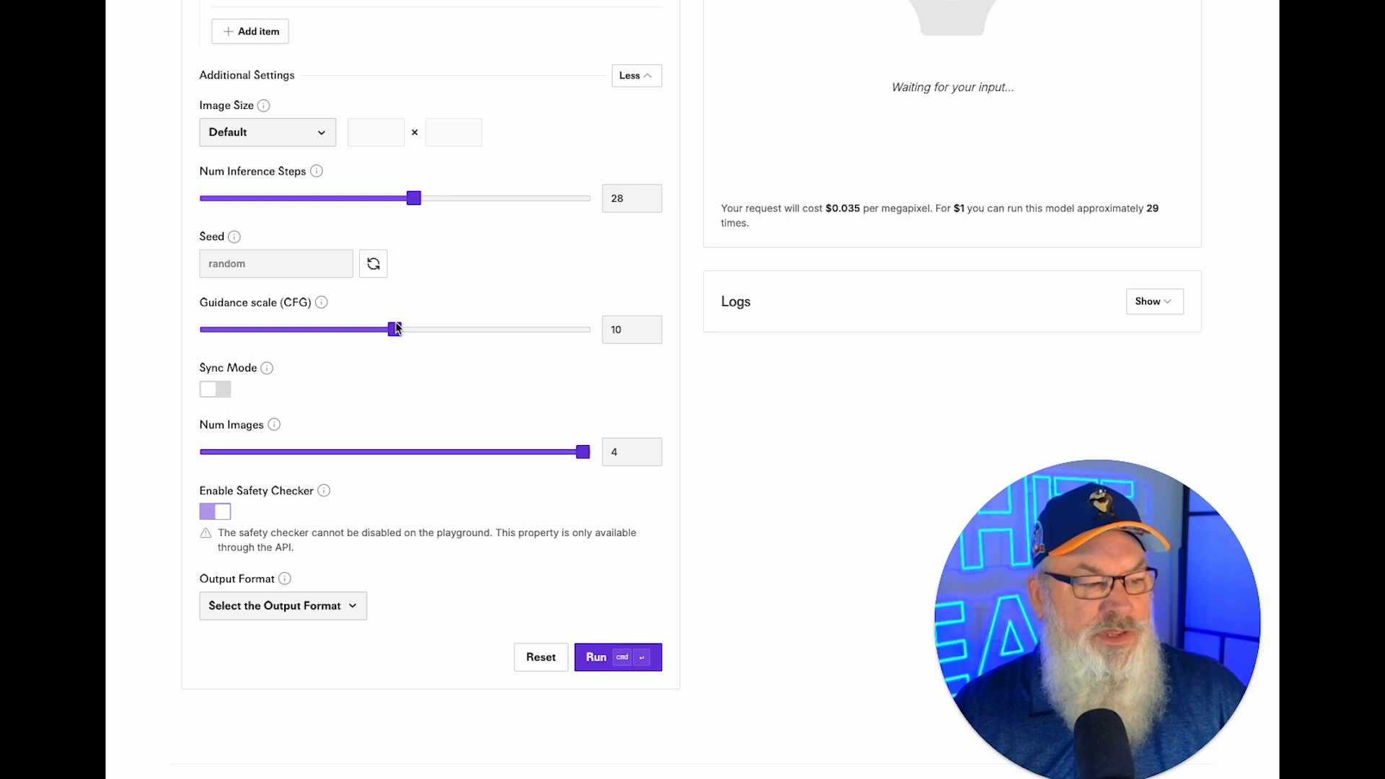
pyautogui.scroll(1, 488, 548)
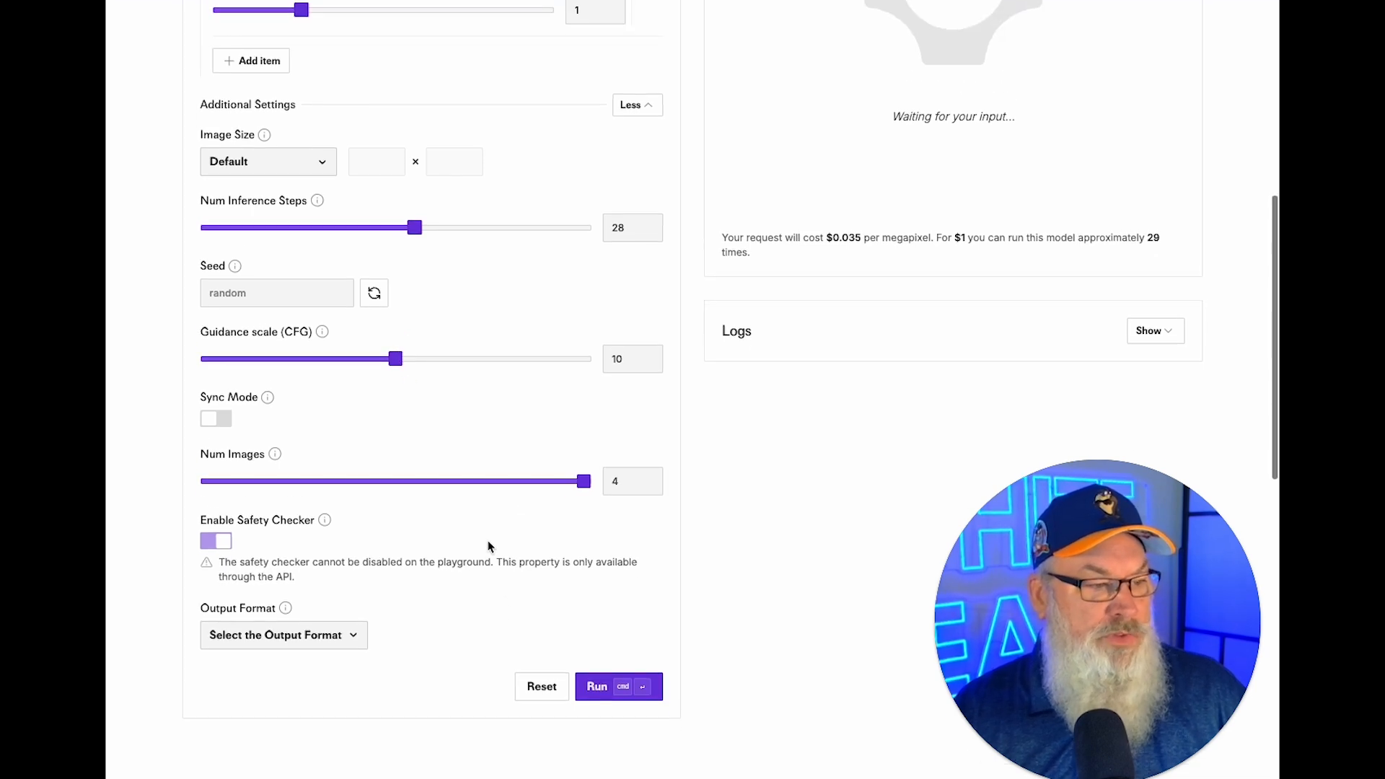
pyautogui.click(304, 651)
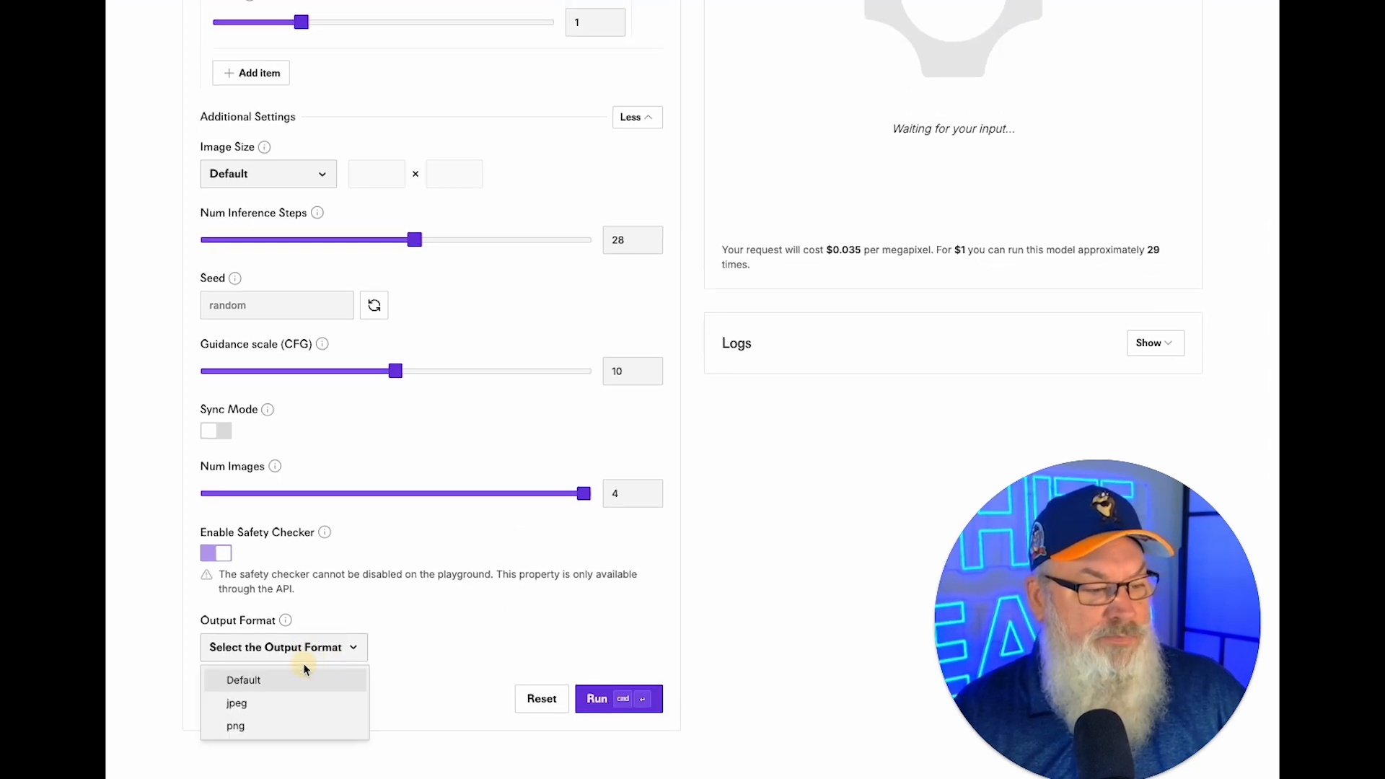
pyautogui.click(288, 724)
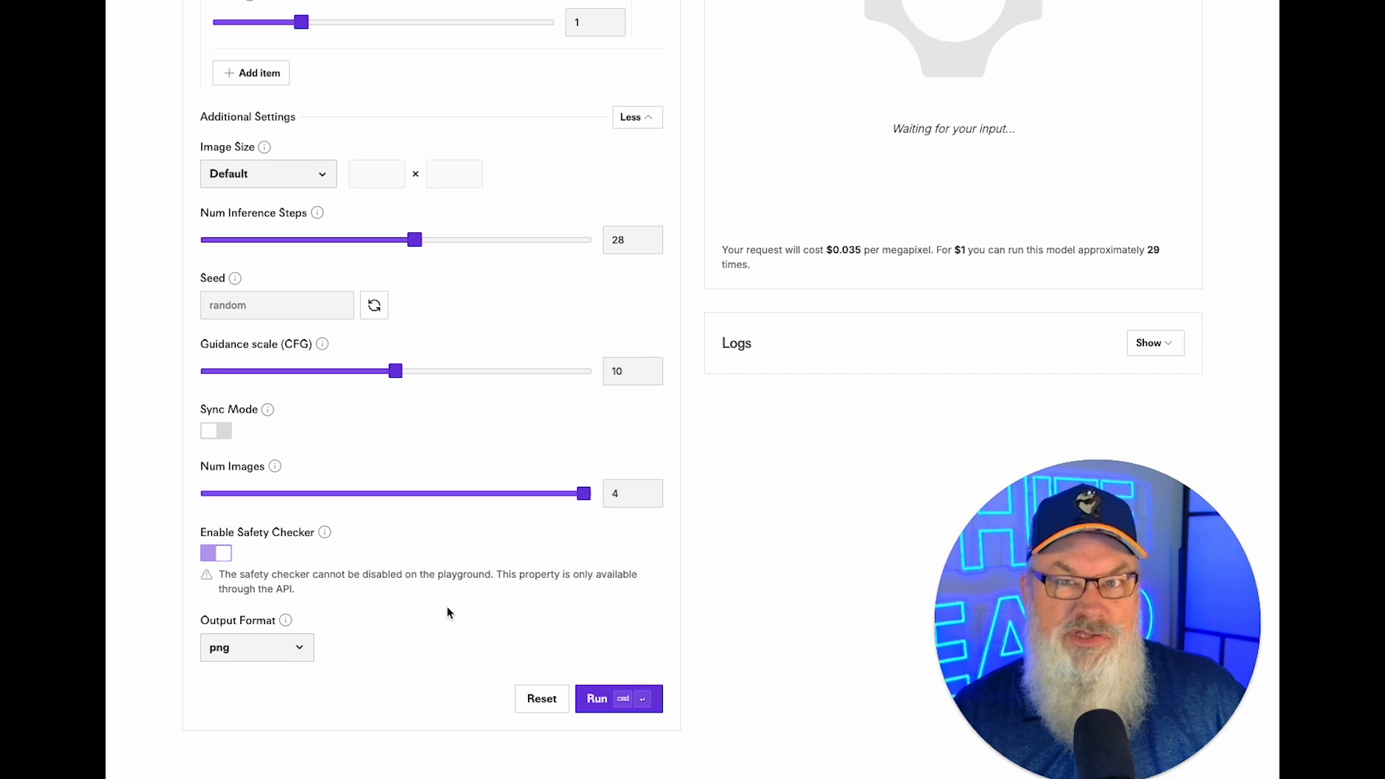
pyautogui.scroll(5, 448, 612)
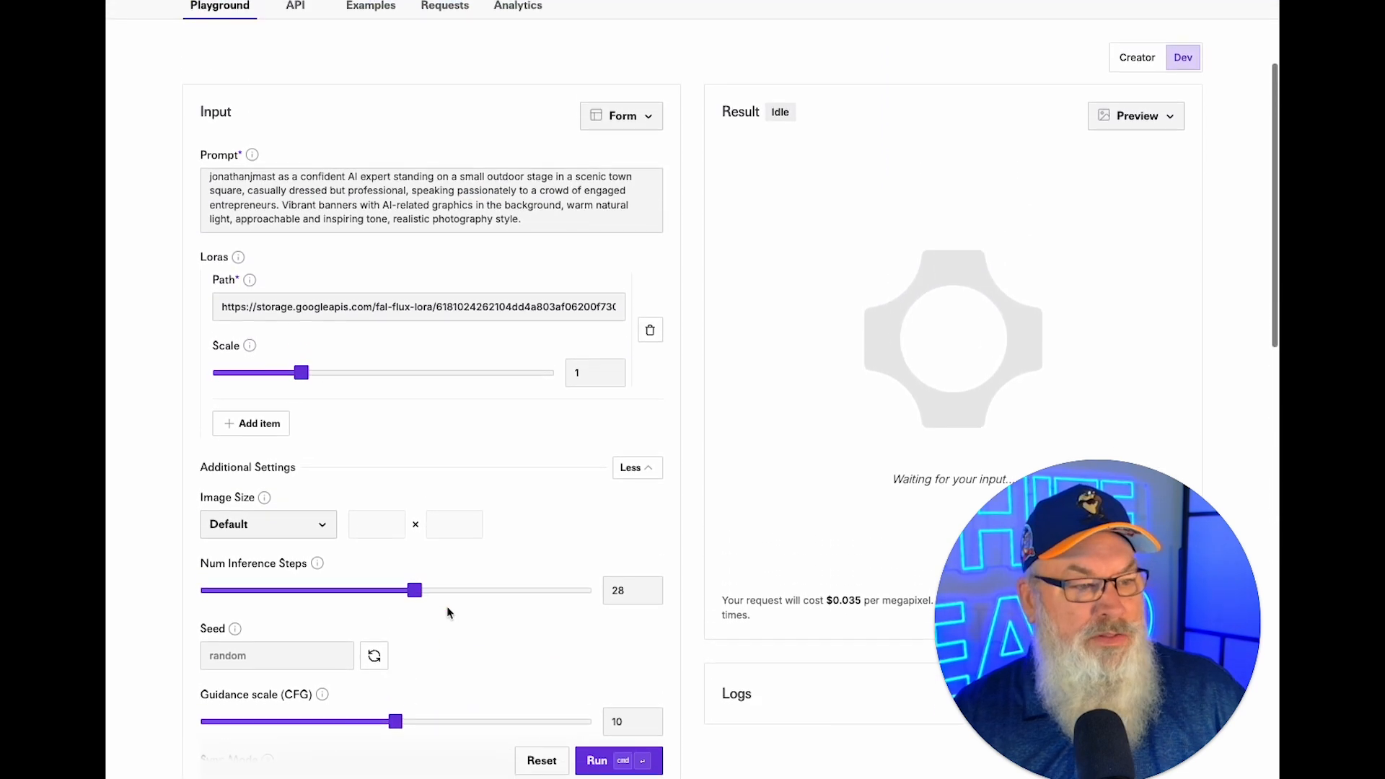
pyautogui.scroll(-1, 447, 612)
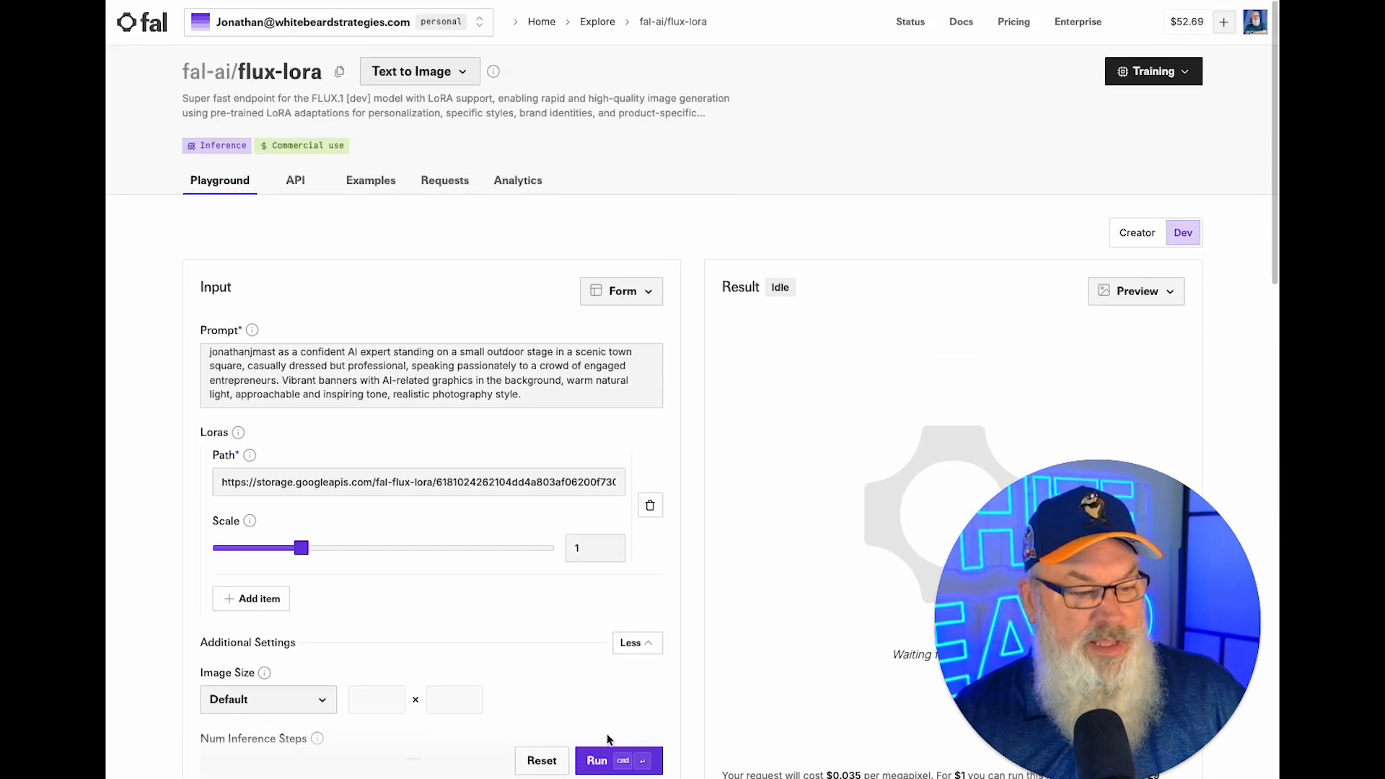
# Run the town-square prompt to generate four images.
pyautogui.click(597, 761)
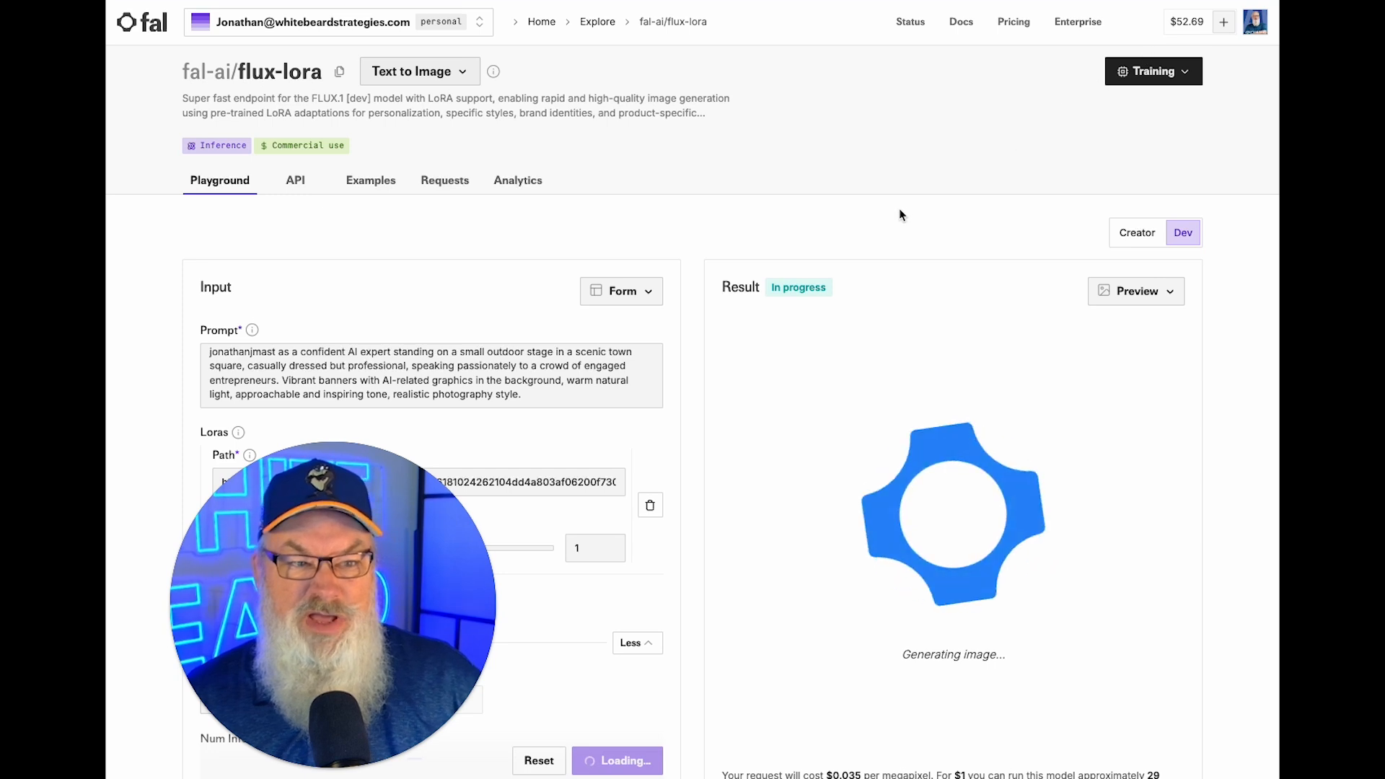
pyautogui.scroll(-2, 899, 213)
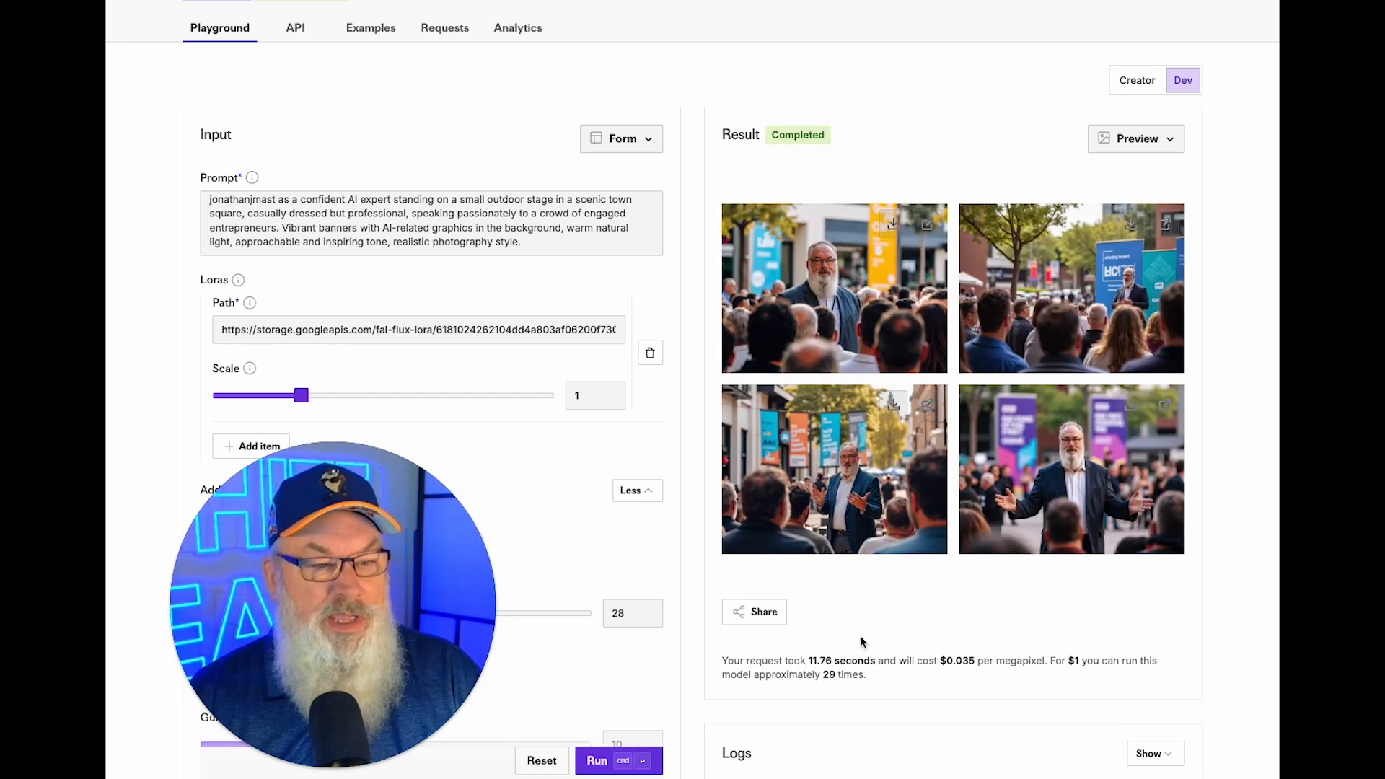
# View the first, third and second generated images at full size.
pyautogui.click(928, 224)
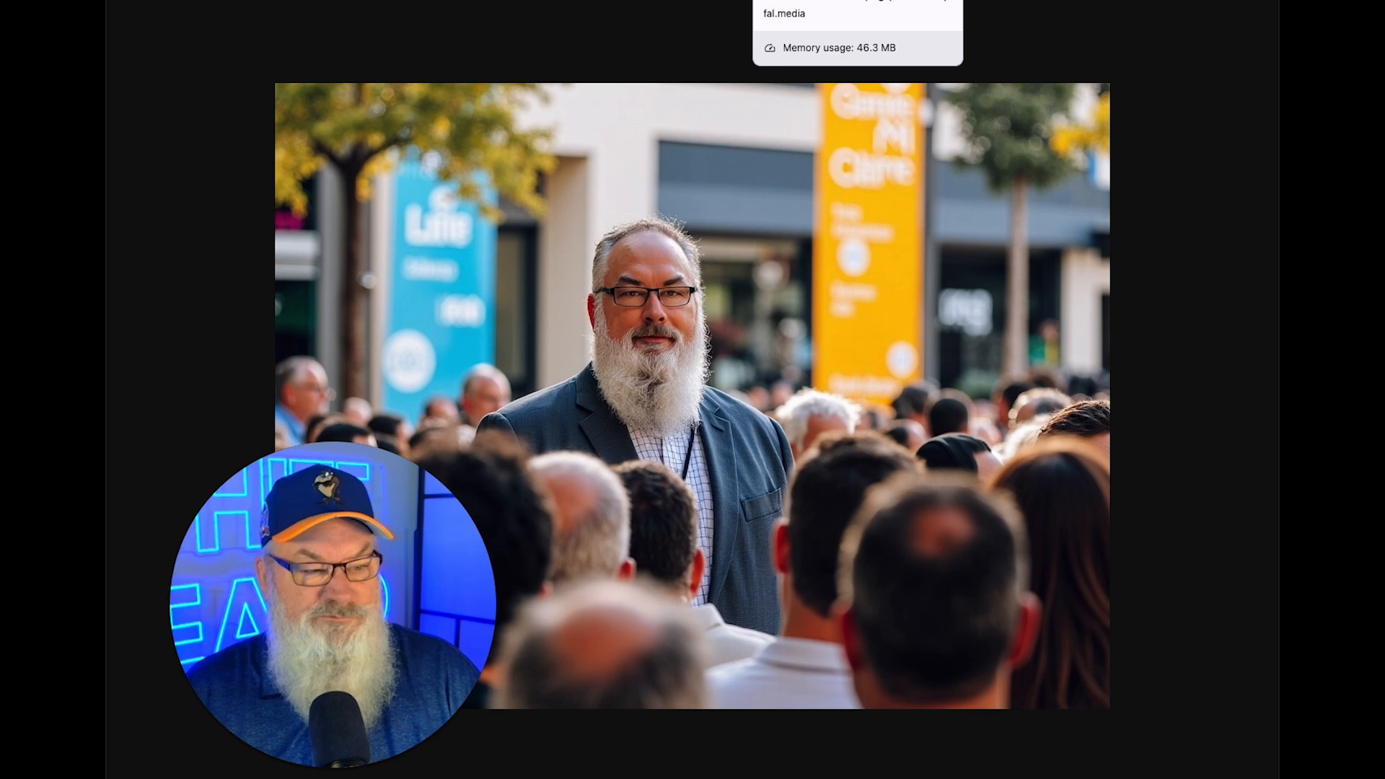
pyautogui.click(890, 2)
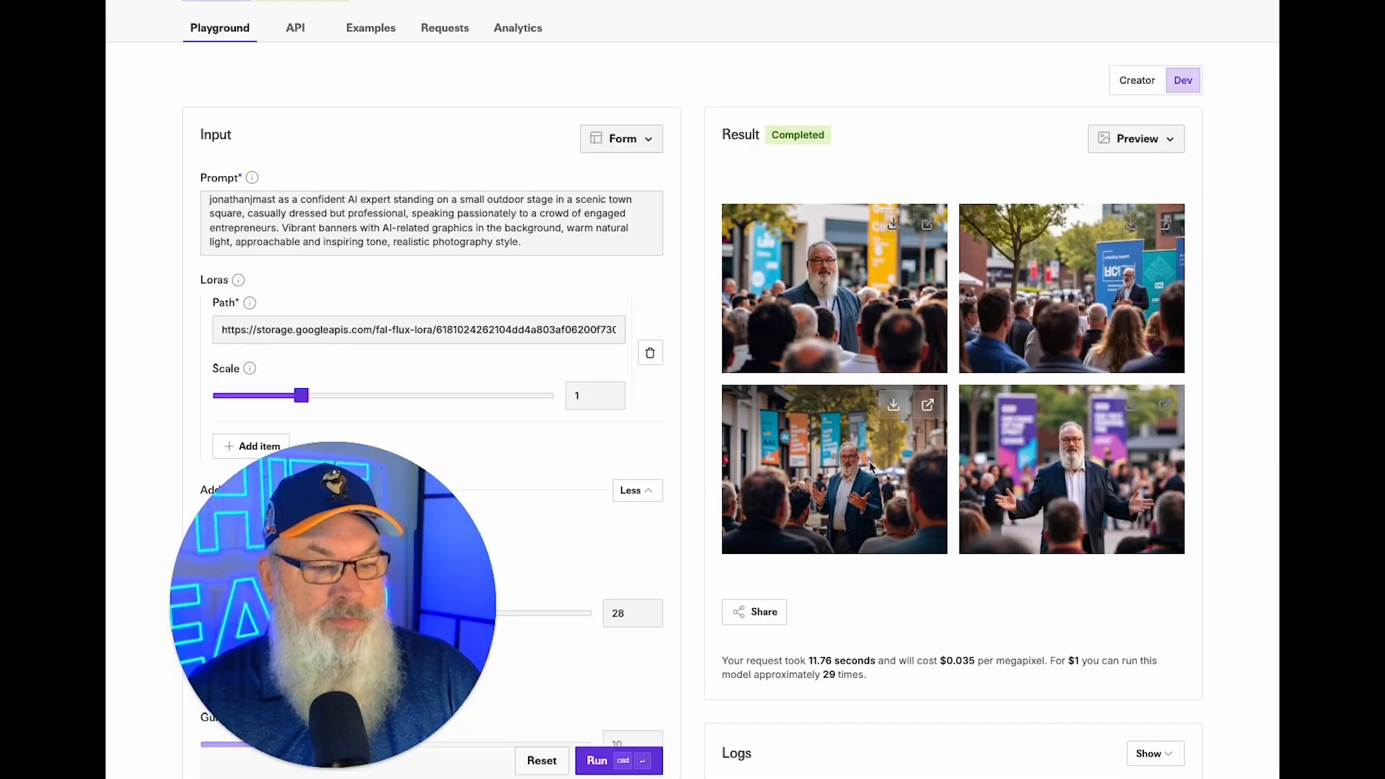
pyautogui.click(926, 406)
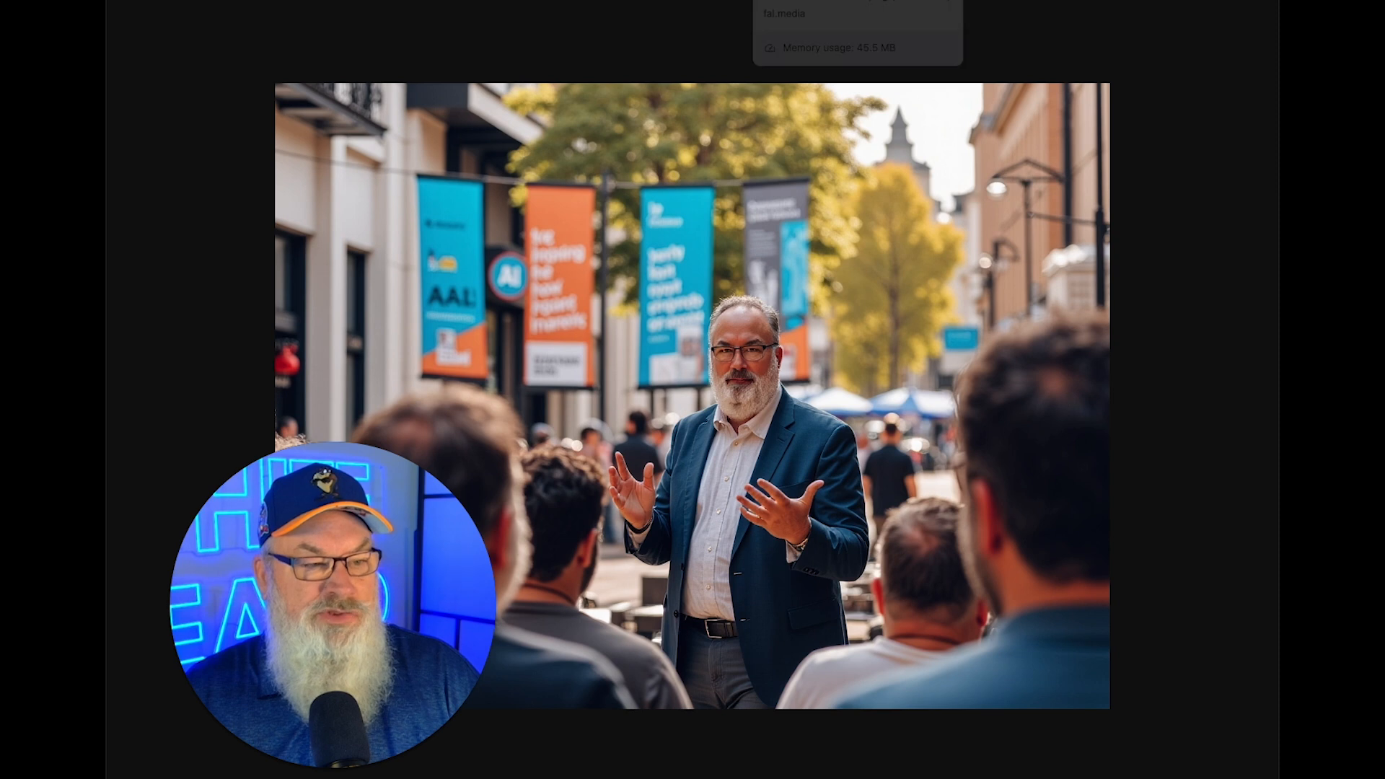
pyautogui.click(945, 2)
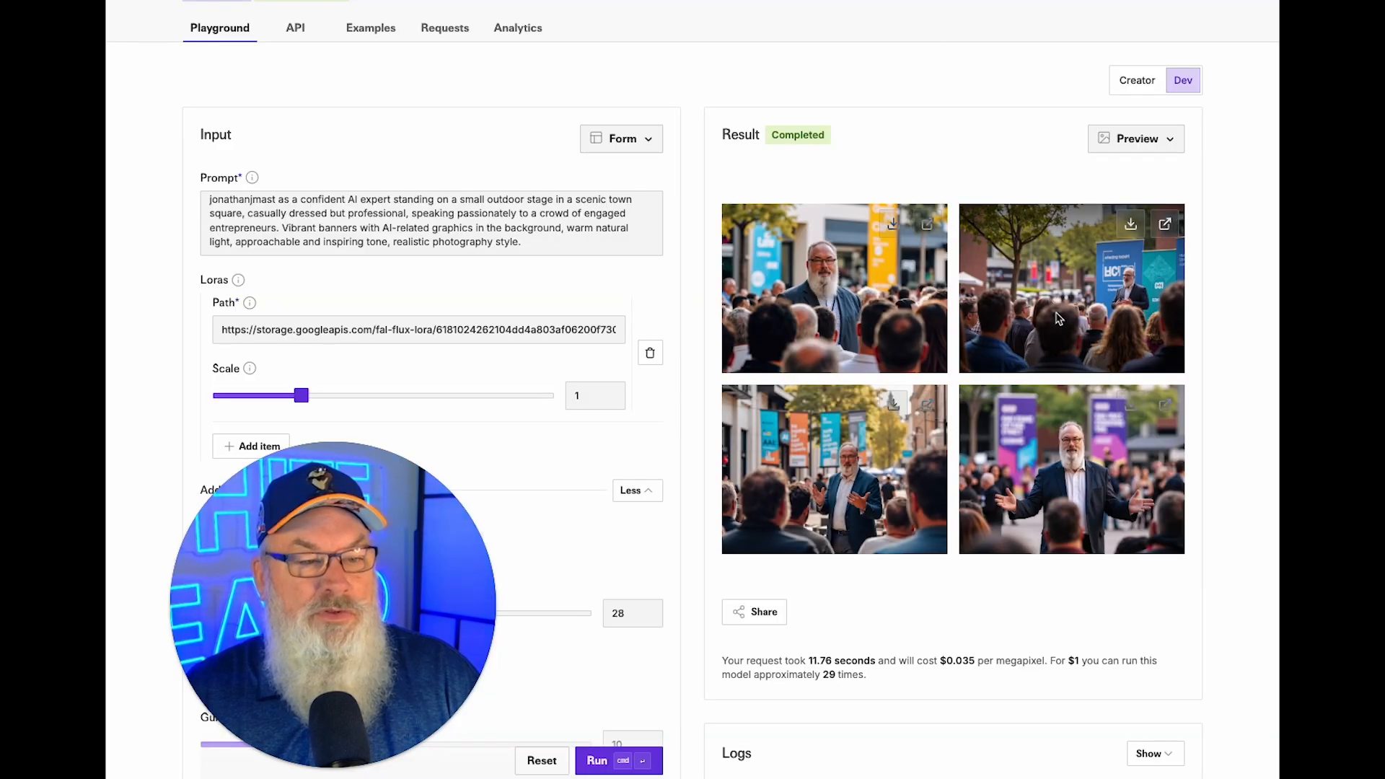
pyautogui.click(1160, 225)
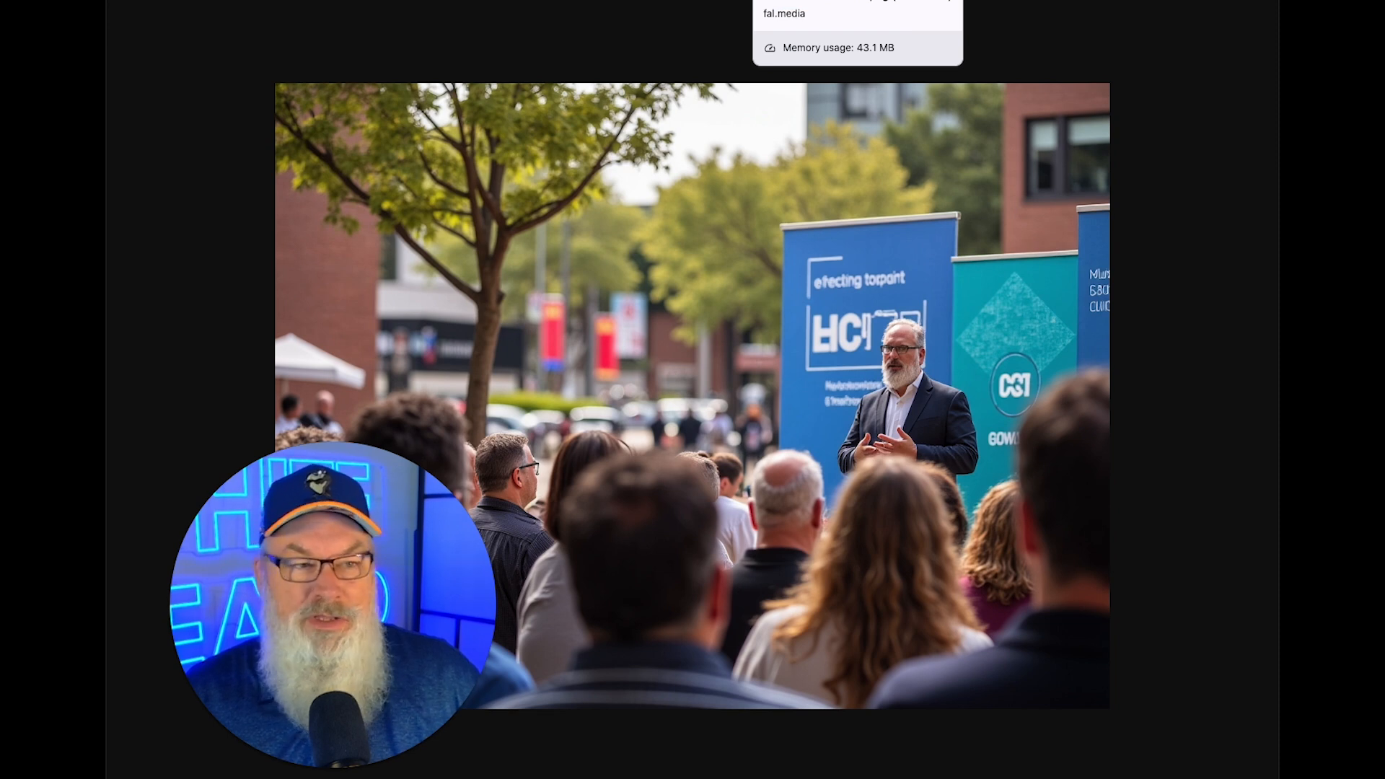
pyautogui.click(946, 1)
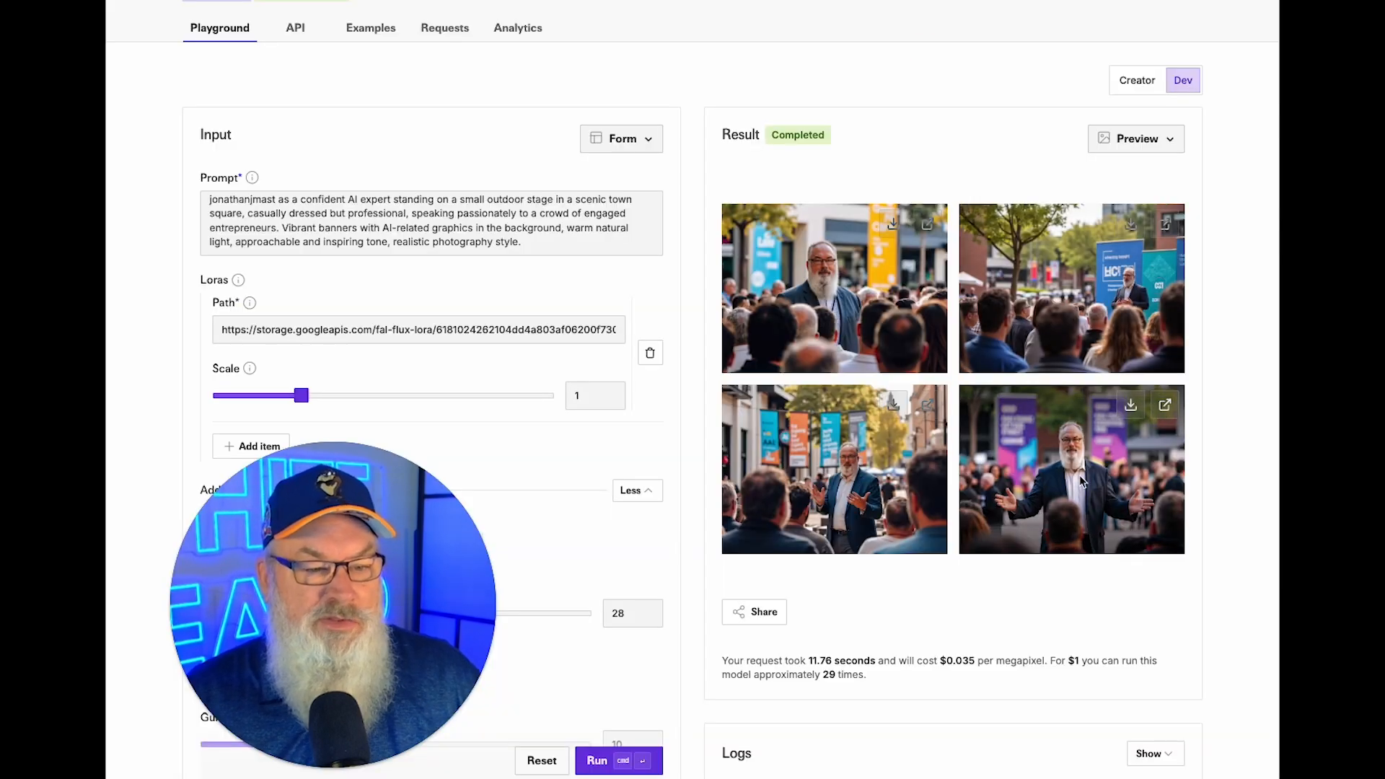
# View the fourth image full size, then download it as a PNG.
pyautogui.click(1163, 405)
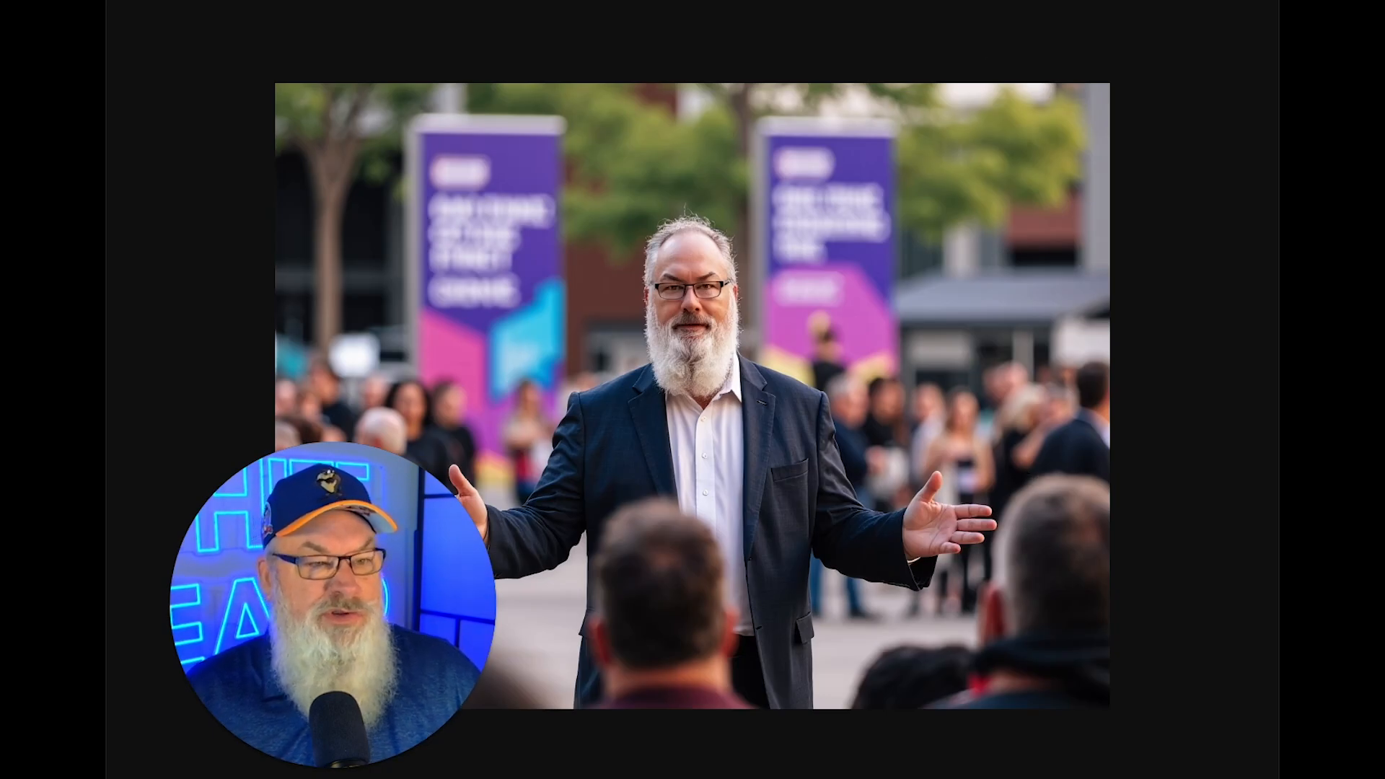
pyautogui.click(946, 1)
pyautogui.click(1133, 410)
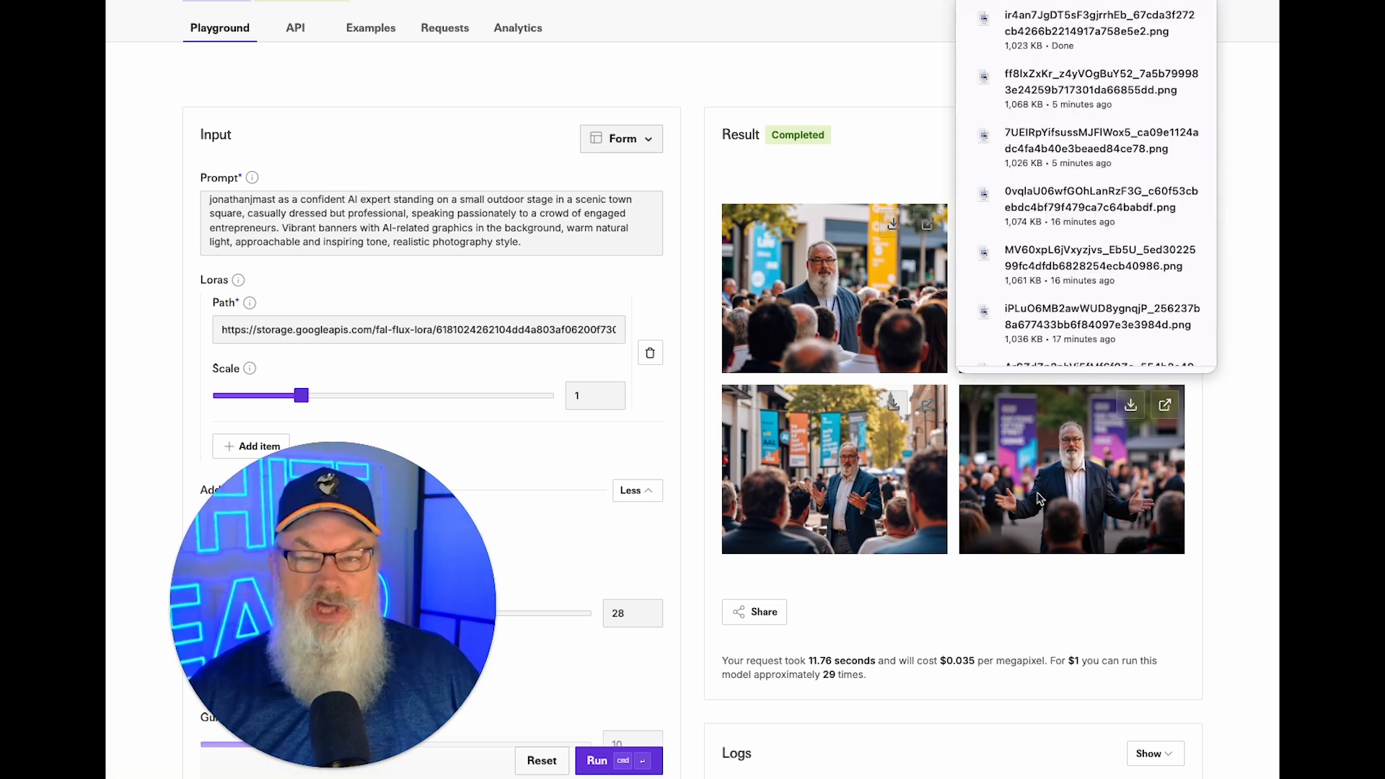
pyautogui.click(880, 67)
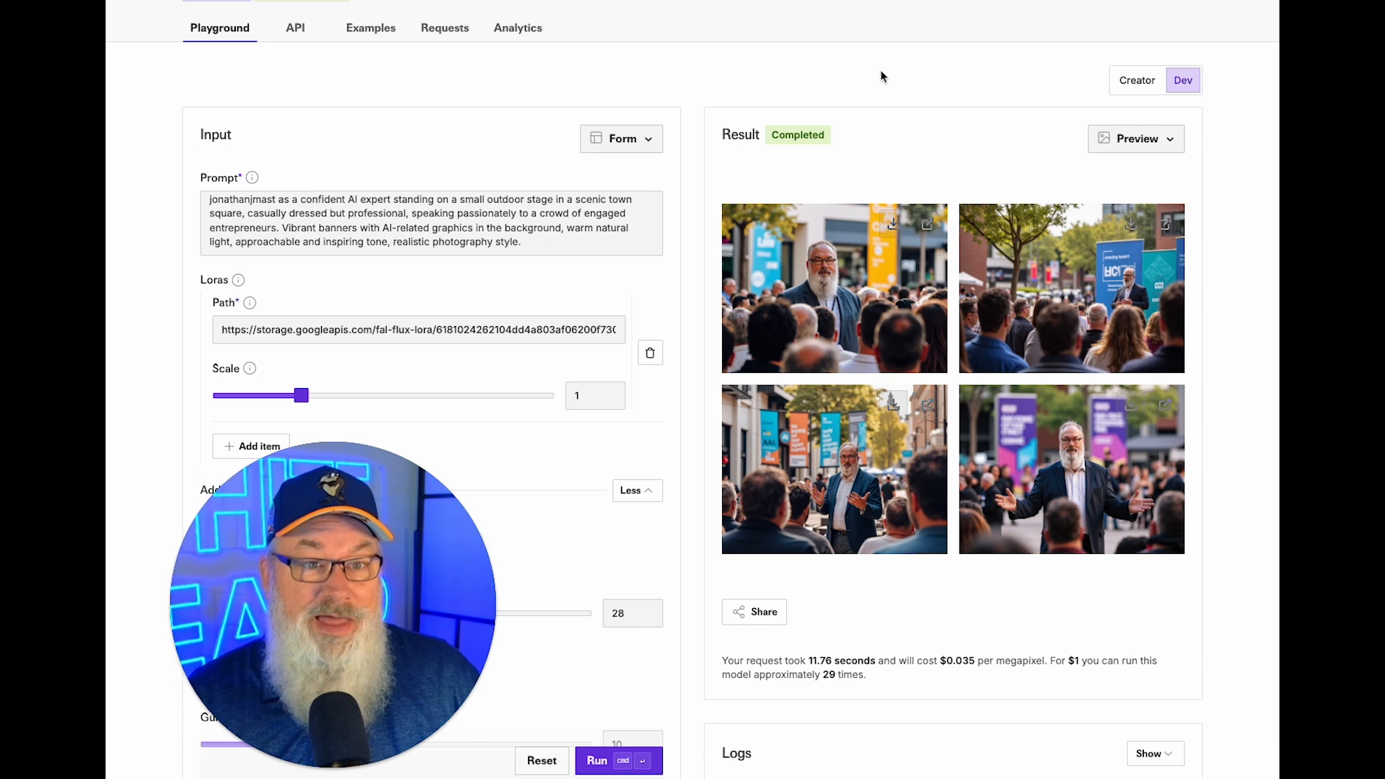
# Add 'with a long white beard' after 'AI expert' in the prompt and generate four new images.
pyautogui.click(545, 243)
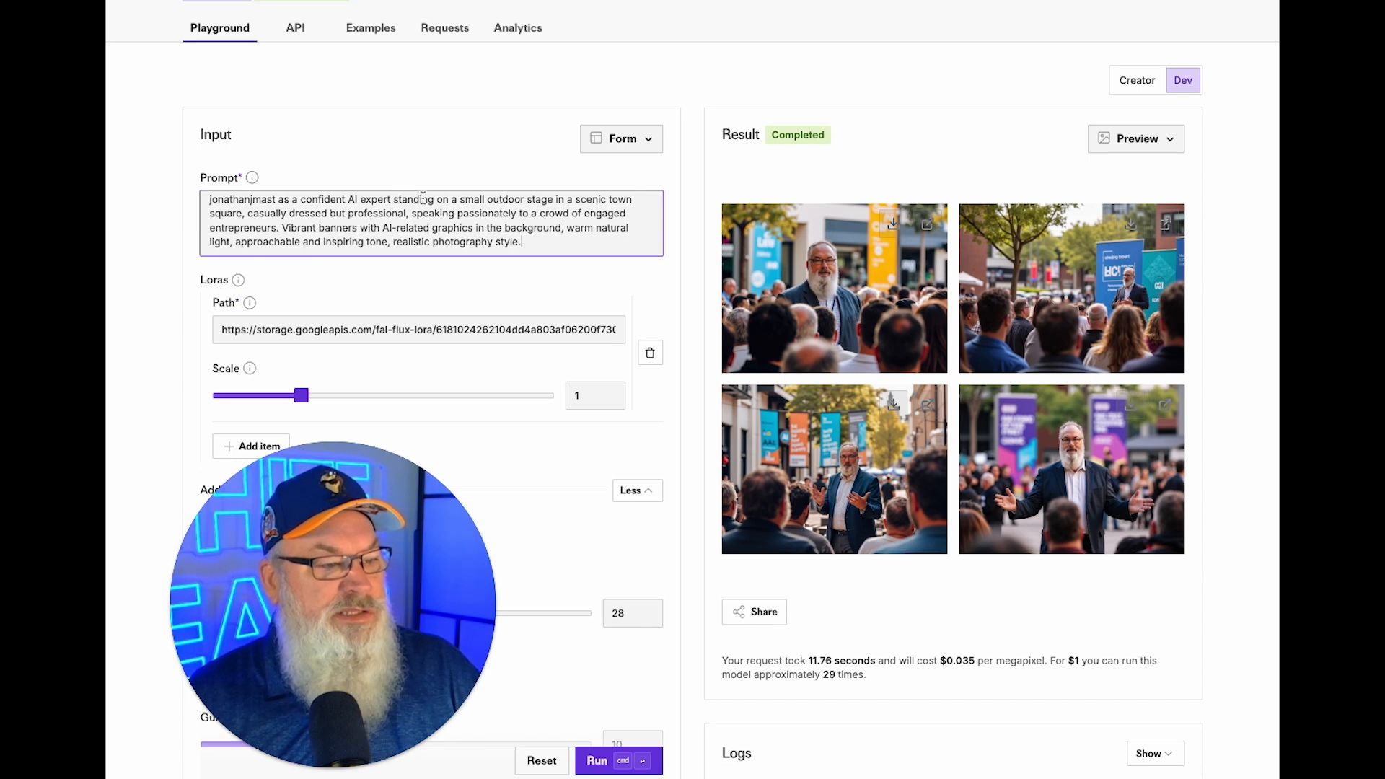
pyautogui.scroll(1, 390, 202)
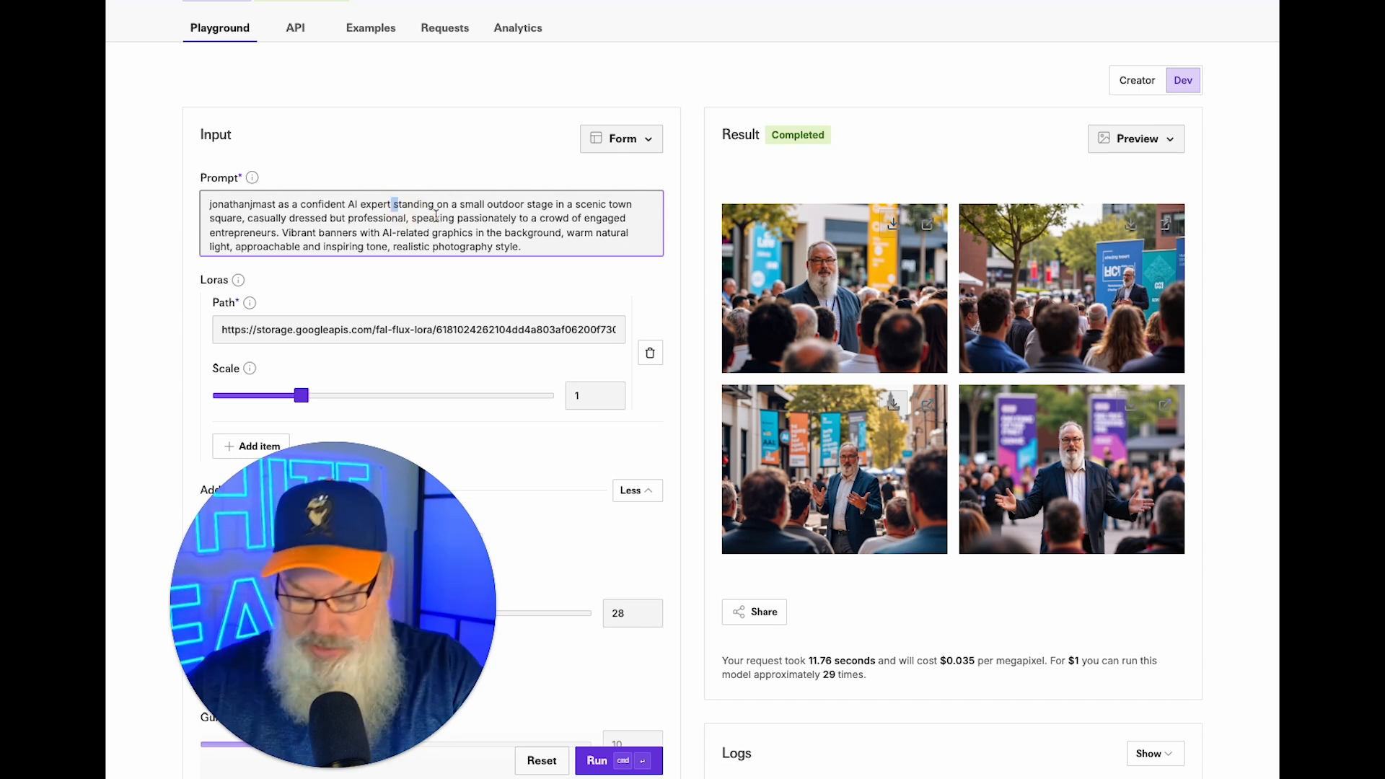
pyautogui.write('woth')
pyautogui.press('BackSpace')
pyautogui.press('BackSpace')
pyautogui.press('BackSpace')
pyautogui.press('BackSpace')
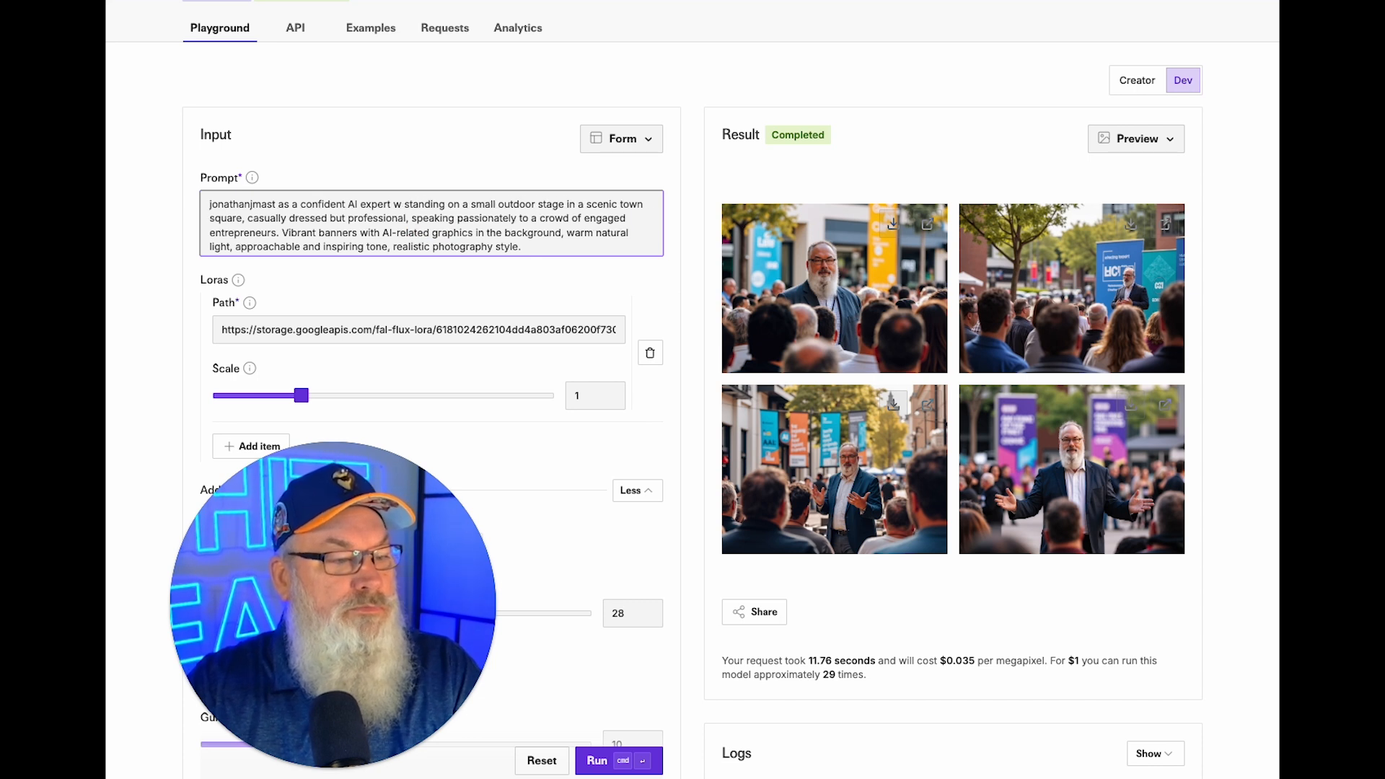
pyautogui.write('ith a long white beard')
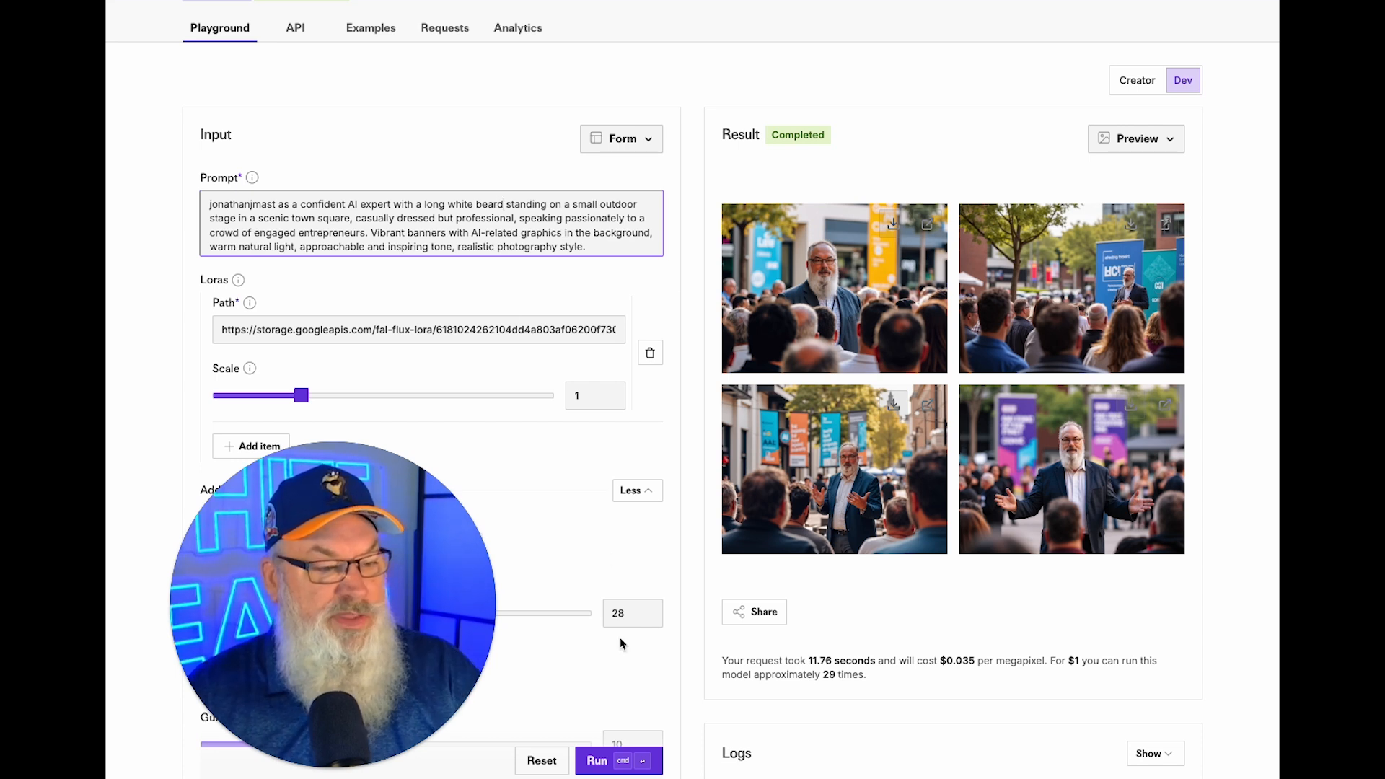
pyautogui.click(606, 761)
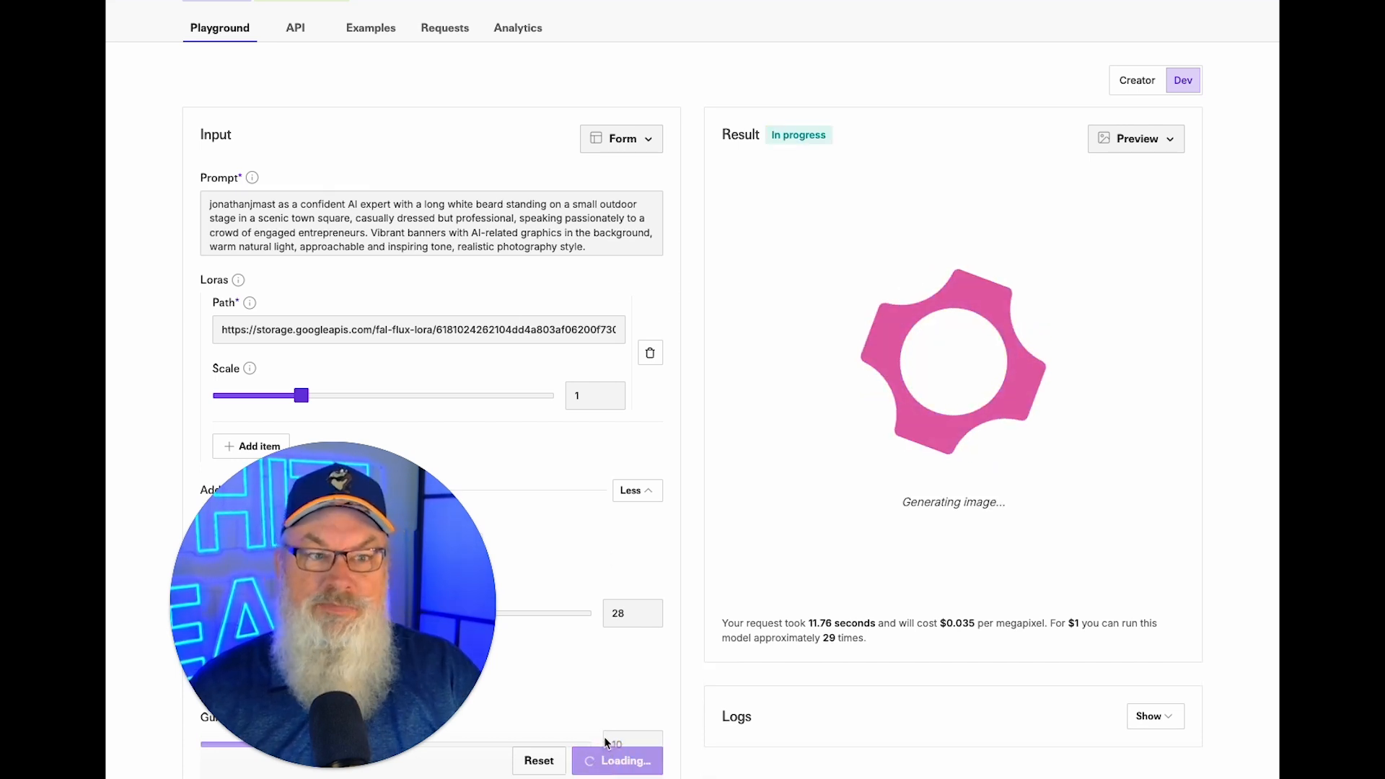
pyautogui.scroll(2, 872, 413)
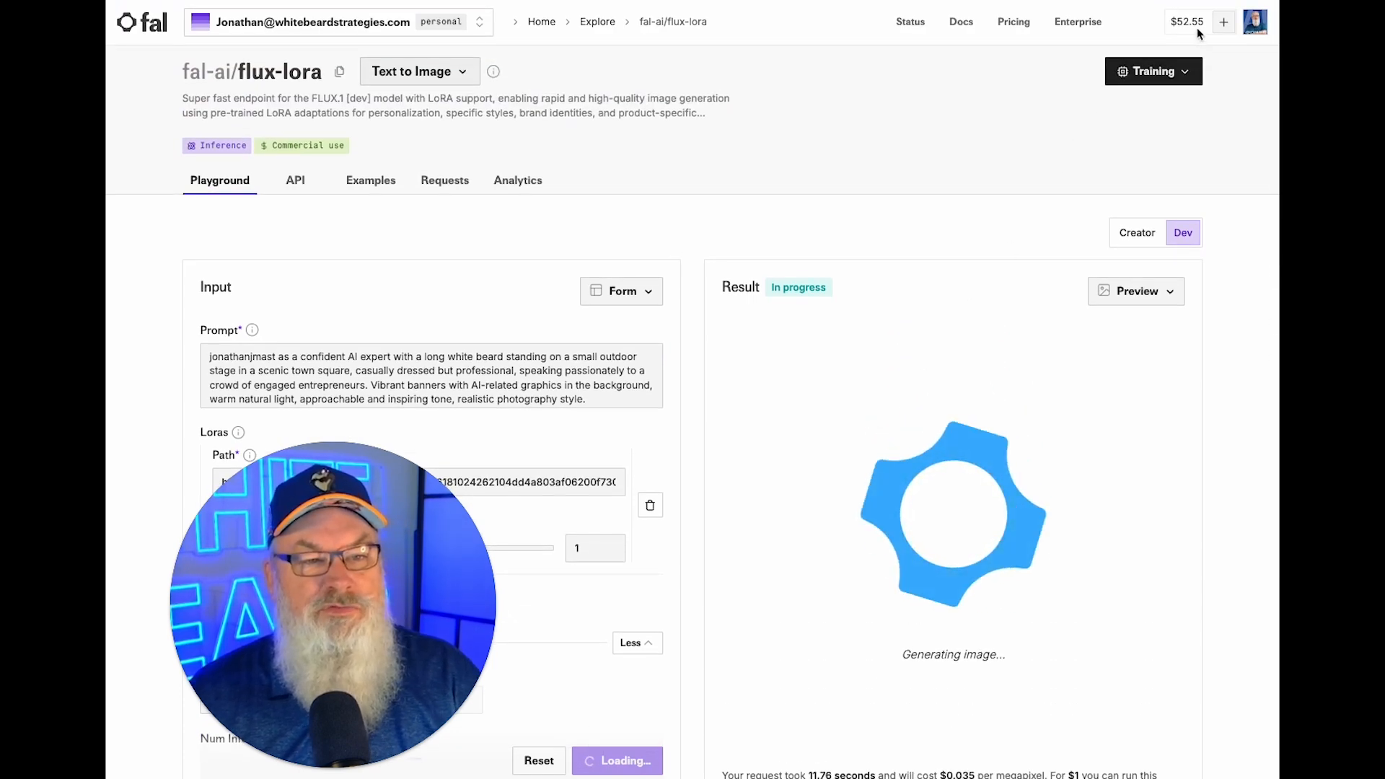
pyautogui.scroll(-1, 899, 330)
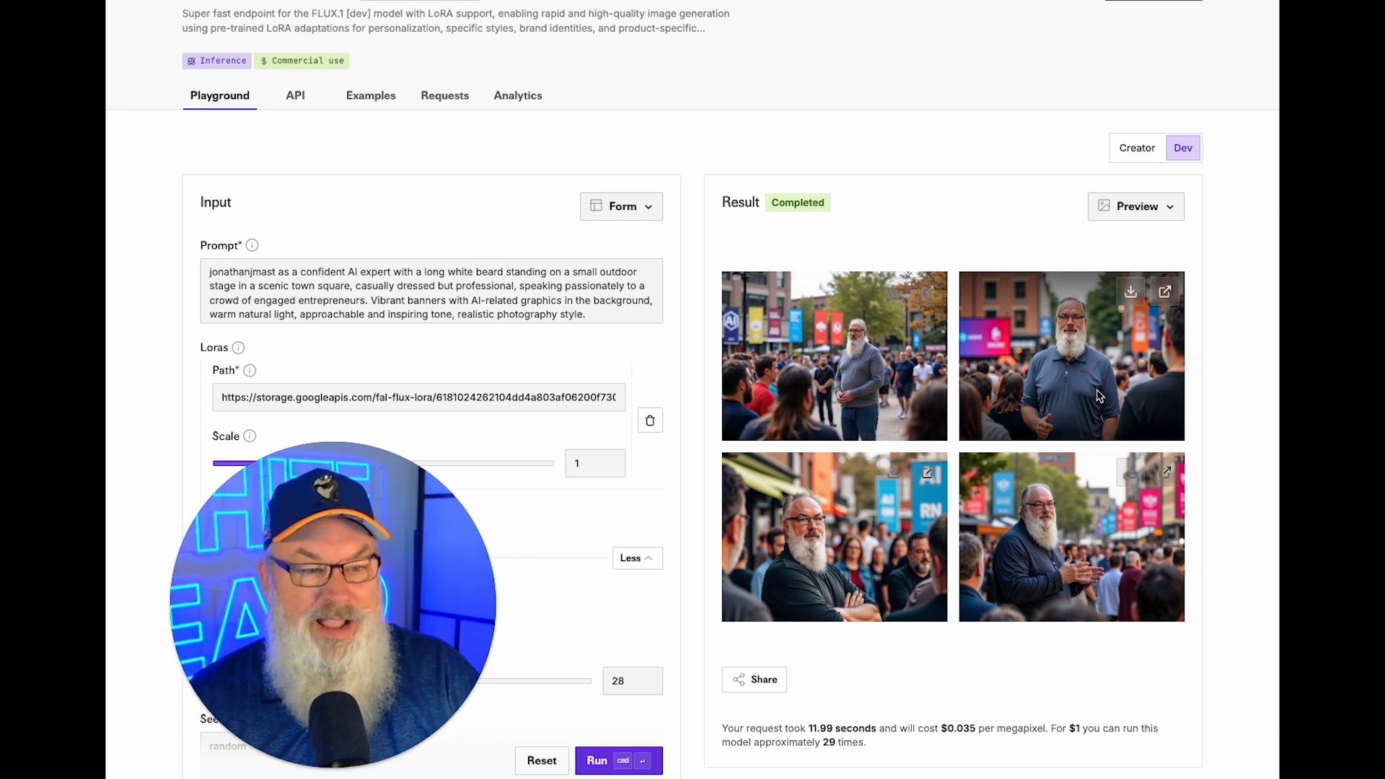
# Download the second image, rerun the same prompt, and preview the lower-left result full size.
pyautogui.click(1130, 291)
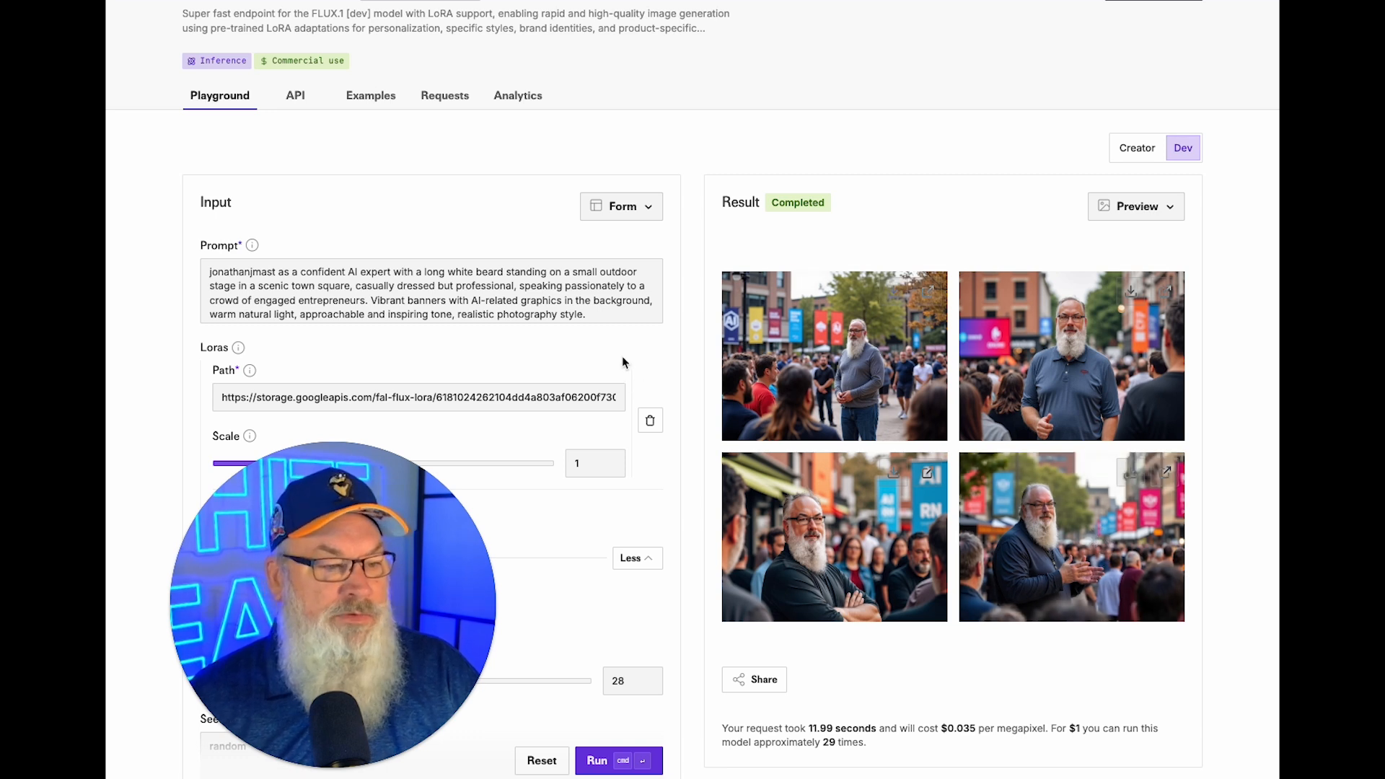
pyautogui.click(602, 762)
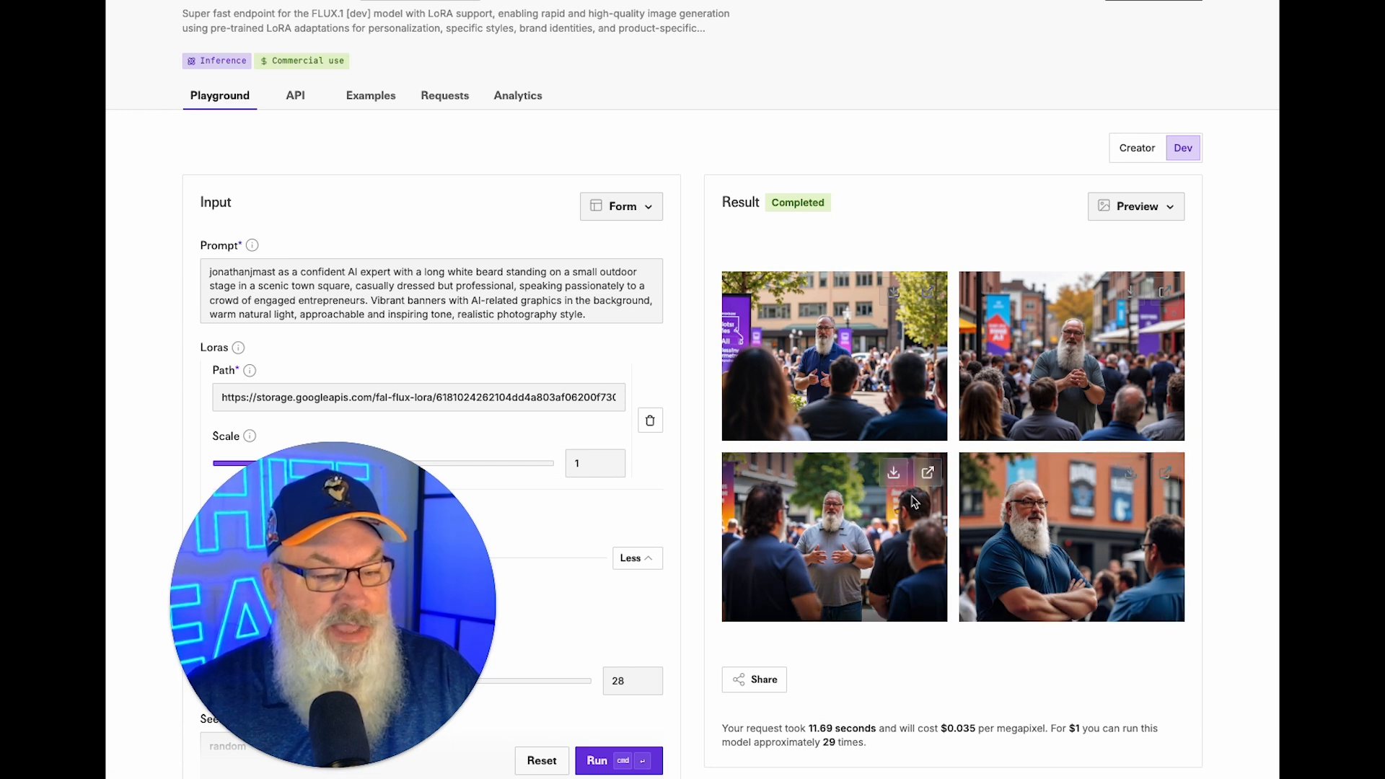
pyautogui.click(936, 472)
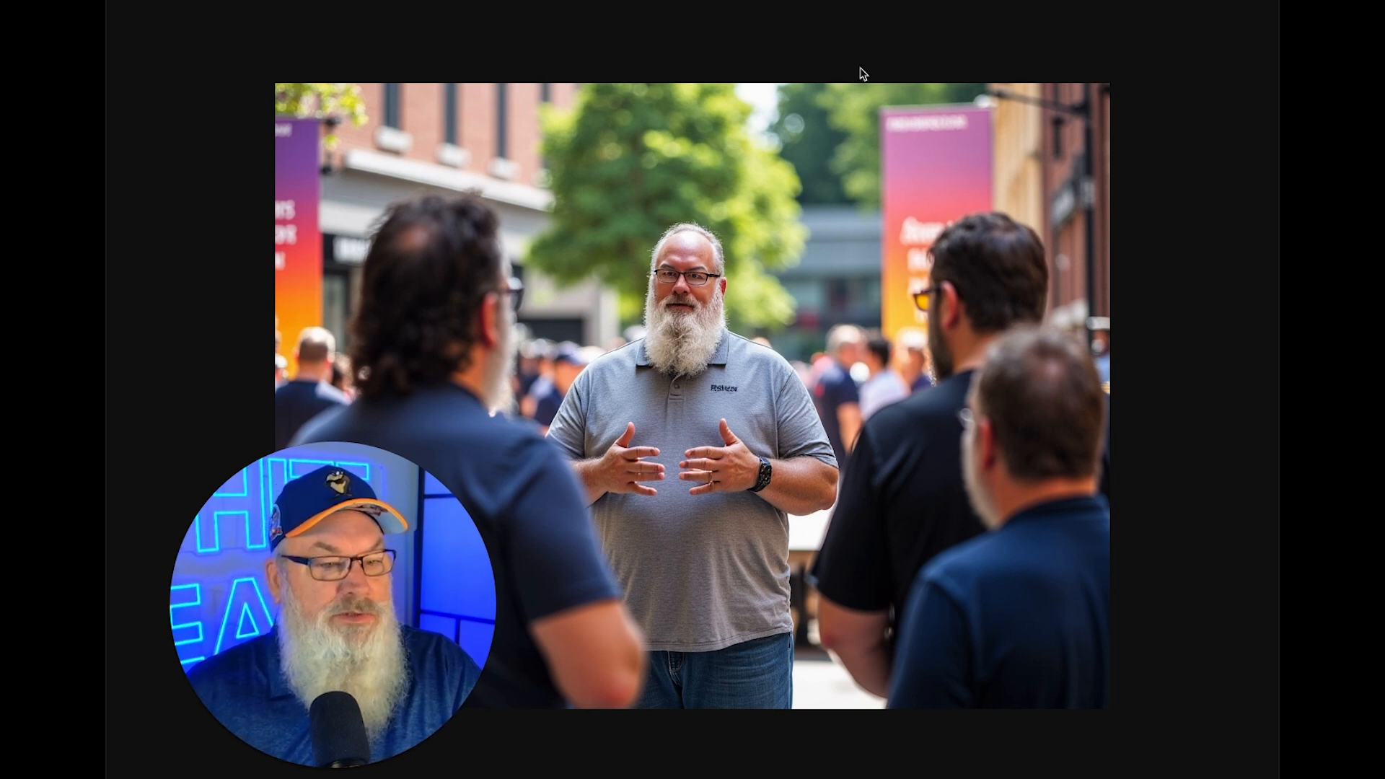
pyautogui.press('super+w')
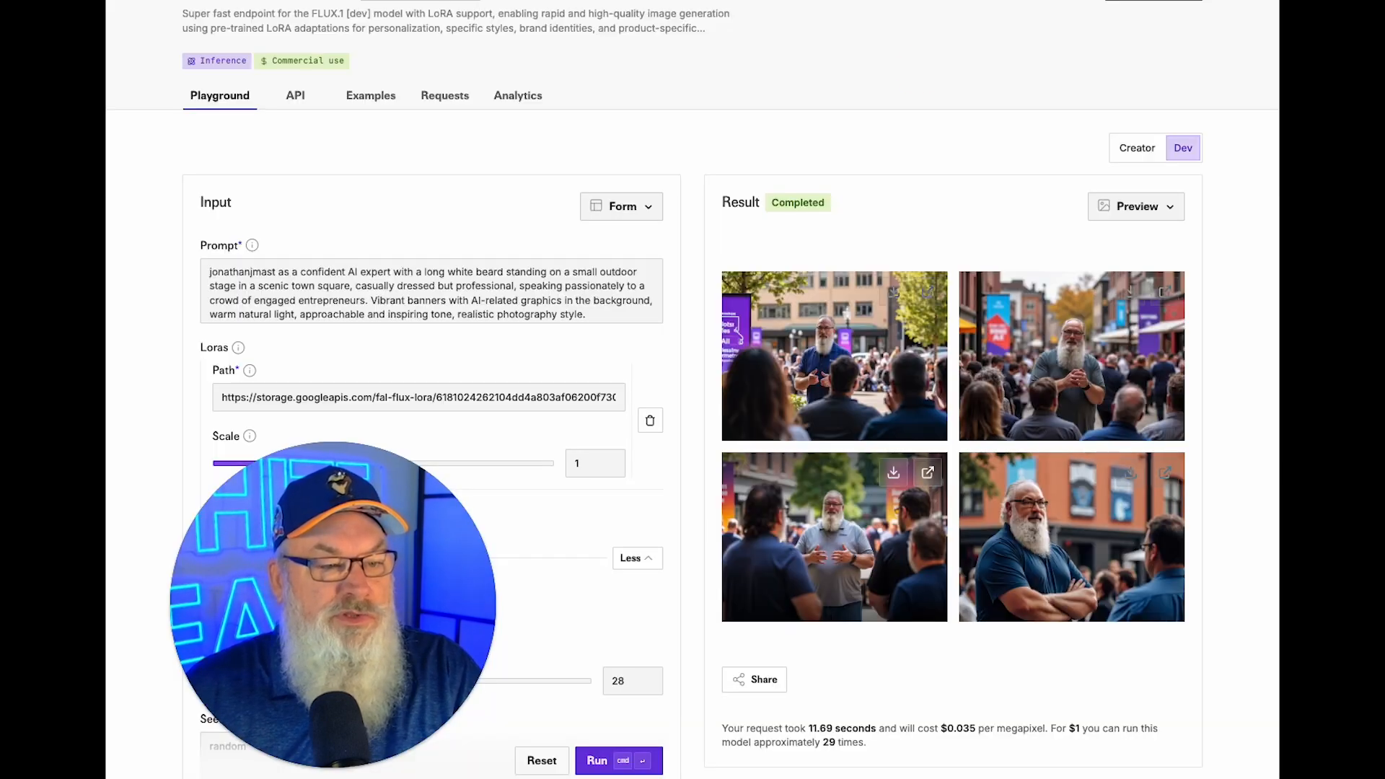
# Download the third image, then preview and download the first image of the new batch.
pyautogui.click(895, 473)
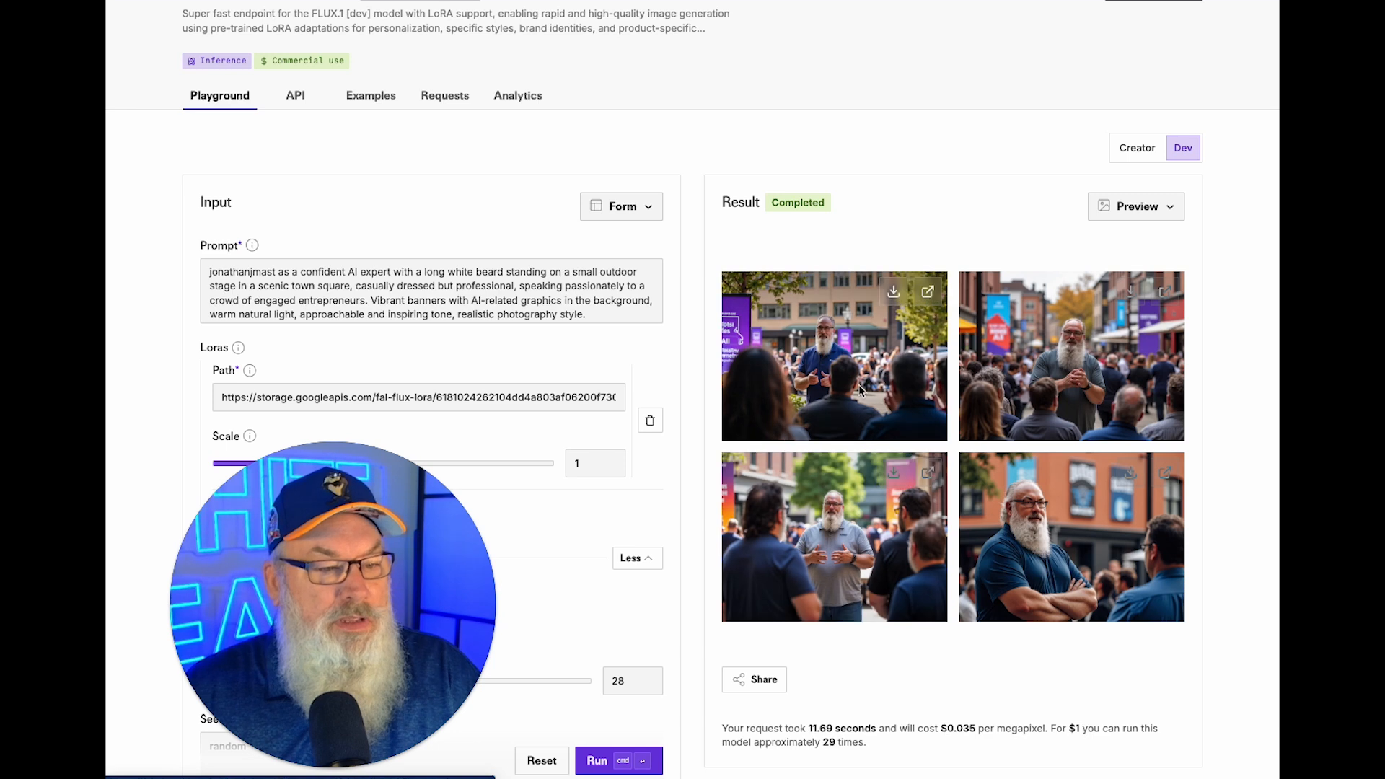
pyautogui.click(928, 294)
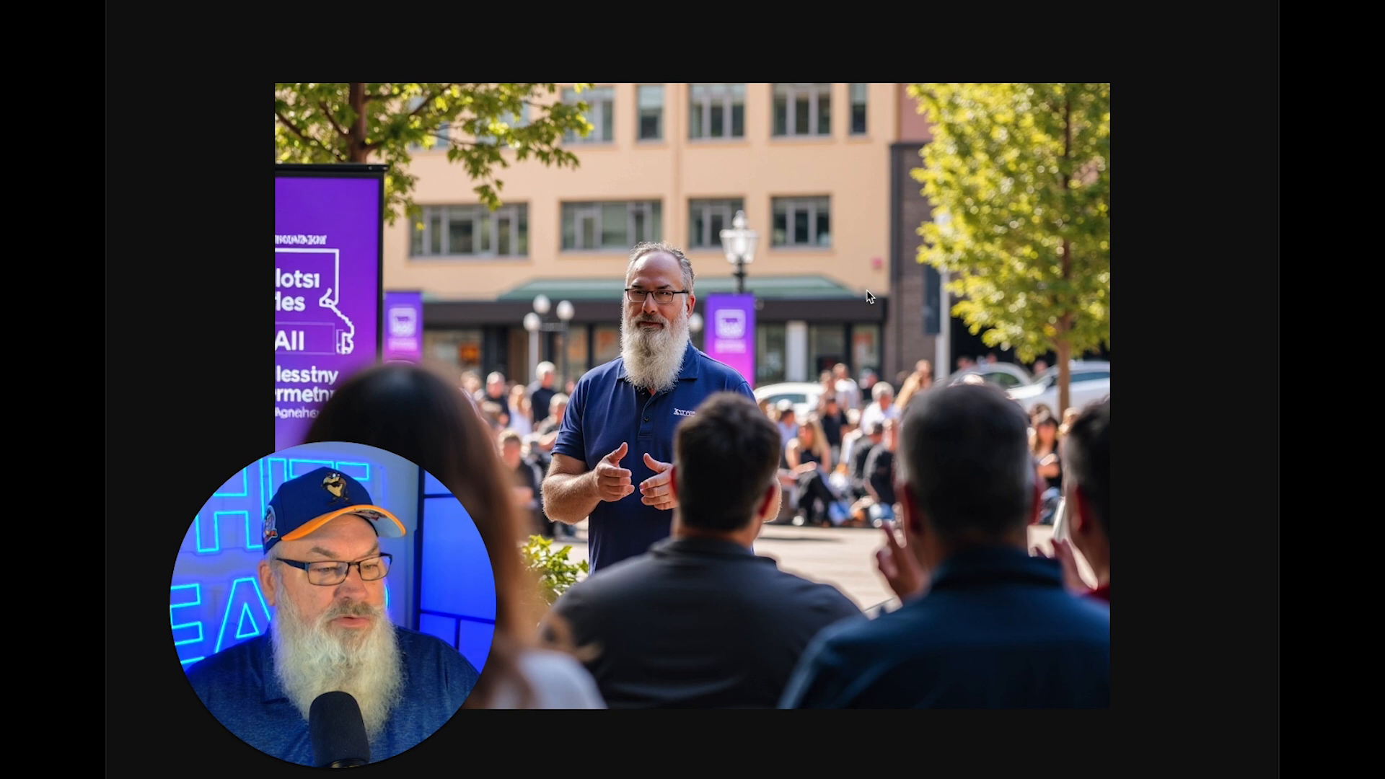
pyautogui.click(927, 2)
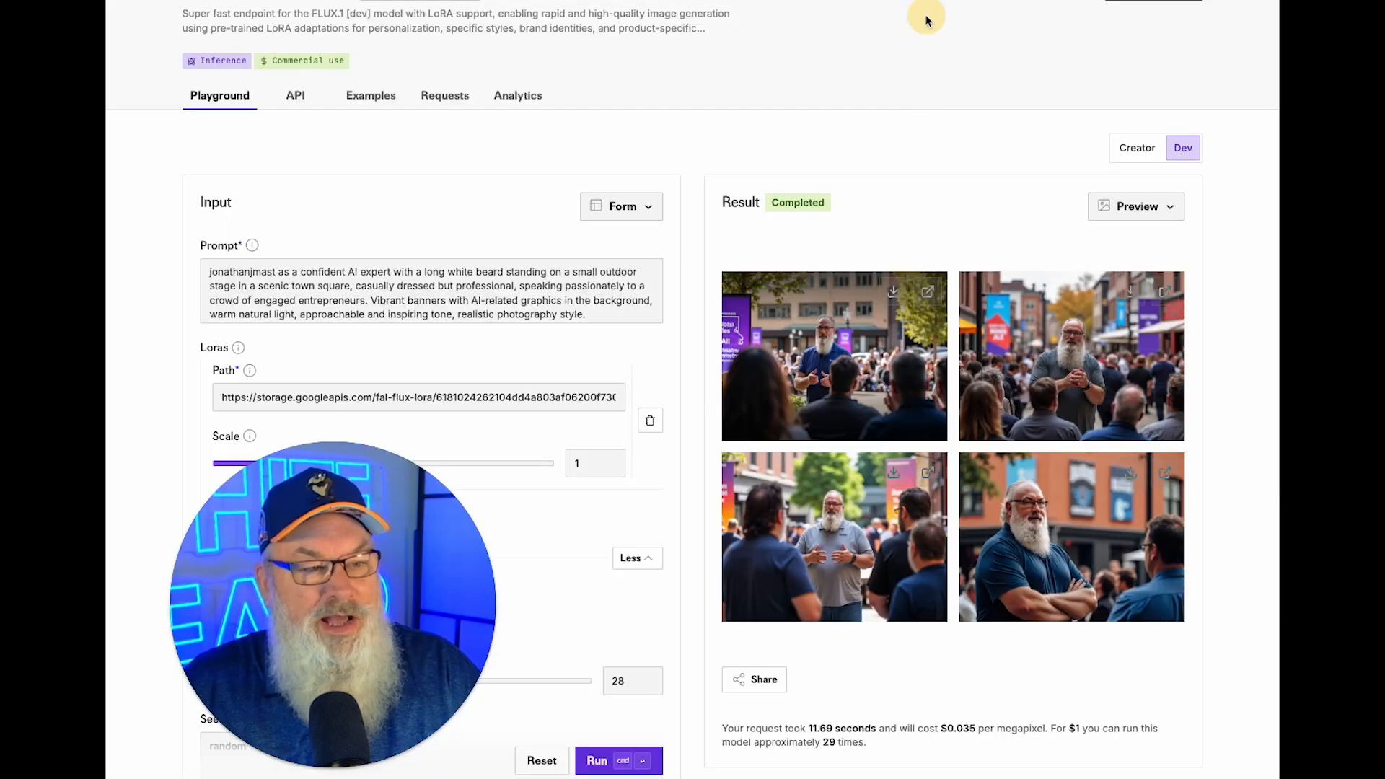
pyautogui.click(894, 293)
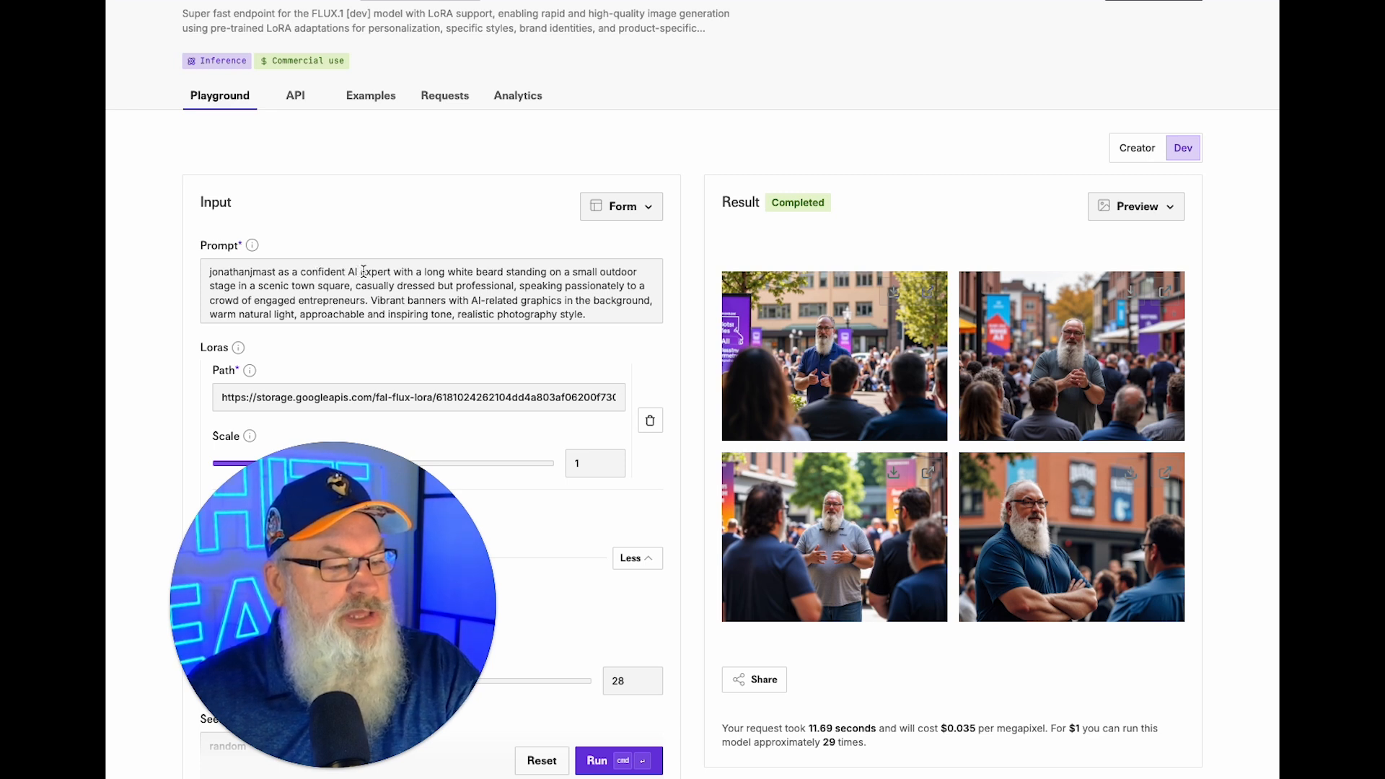
# Insert 'stocky framed' before 'confident' in the prompt and generate a new batch.
pyautogui.click(298, 272)
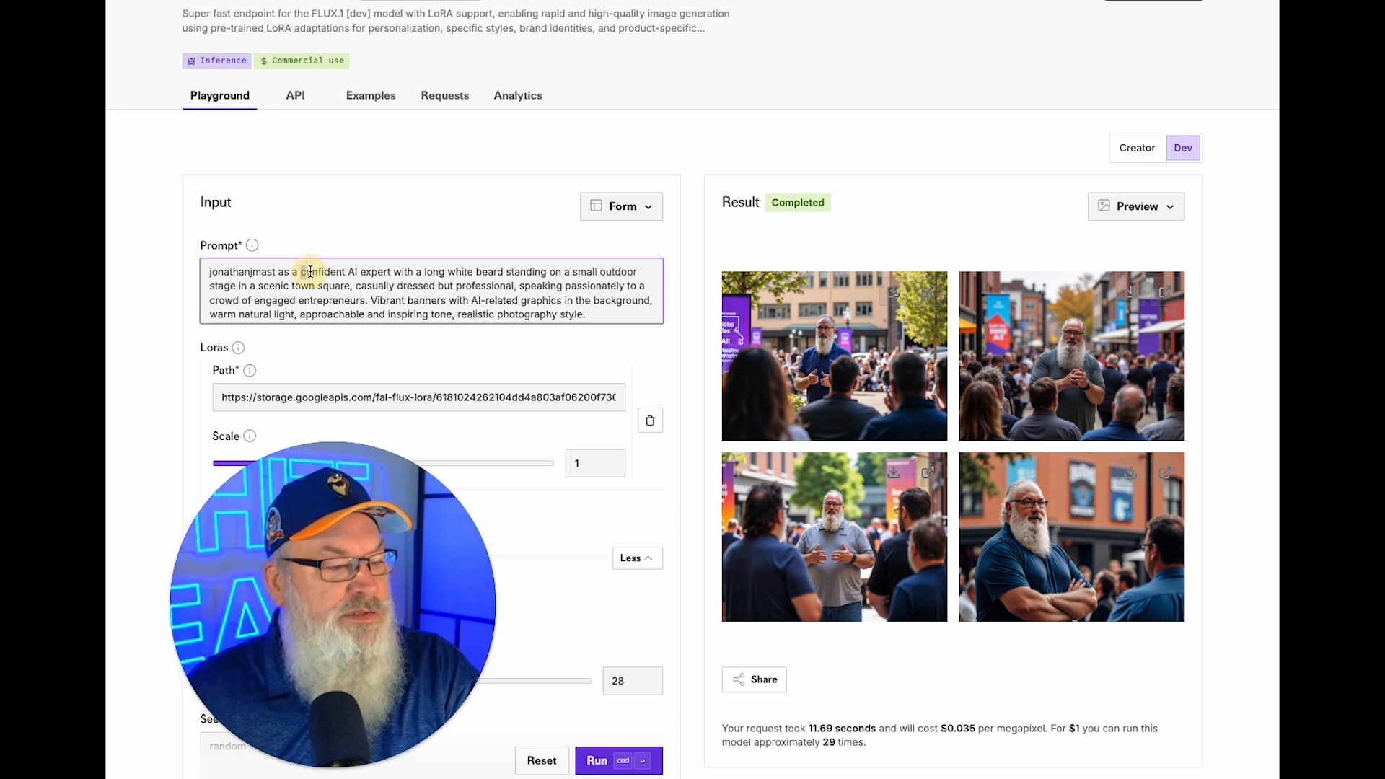
pyautogui.write('stocky framed')
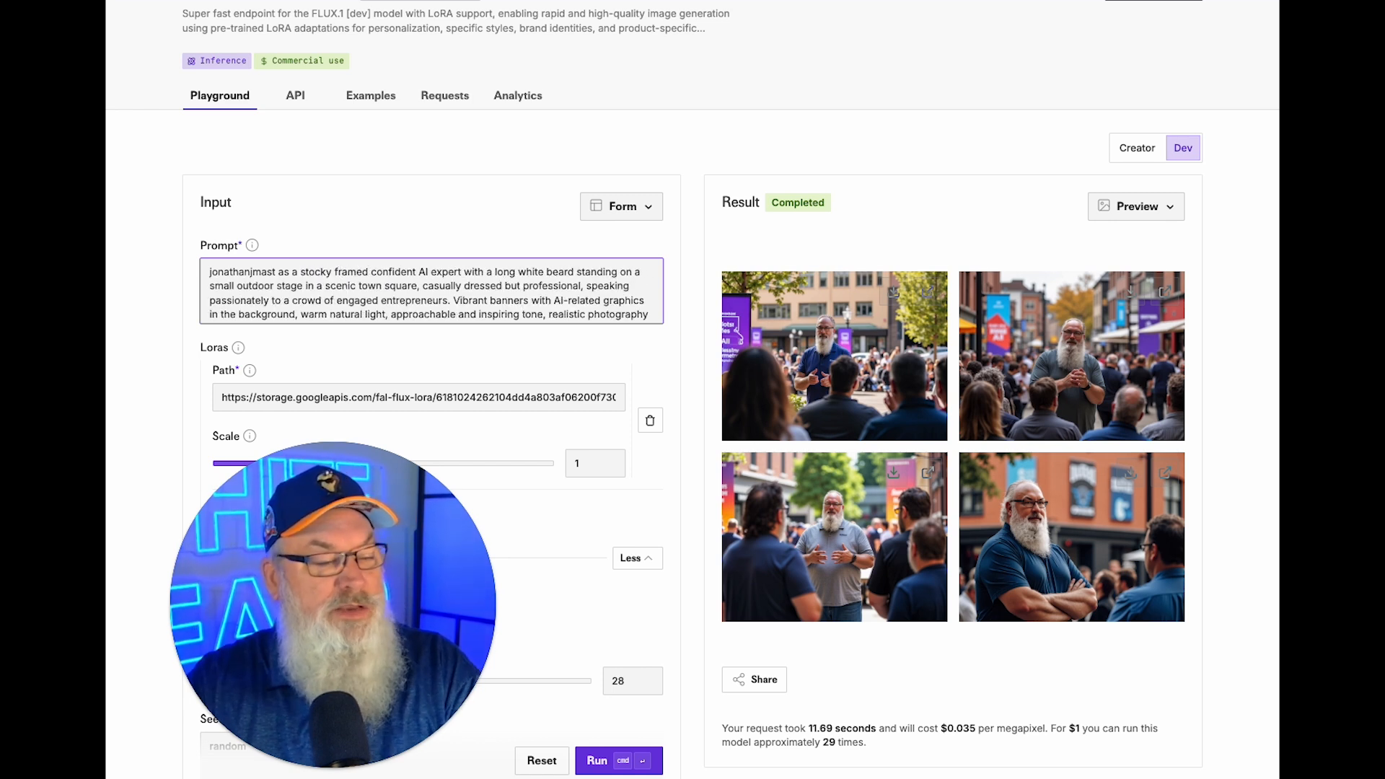
pyautogui.click(600, 760)
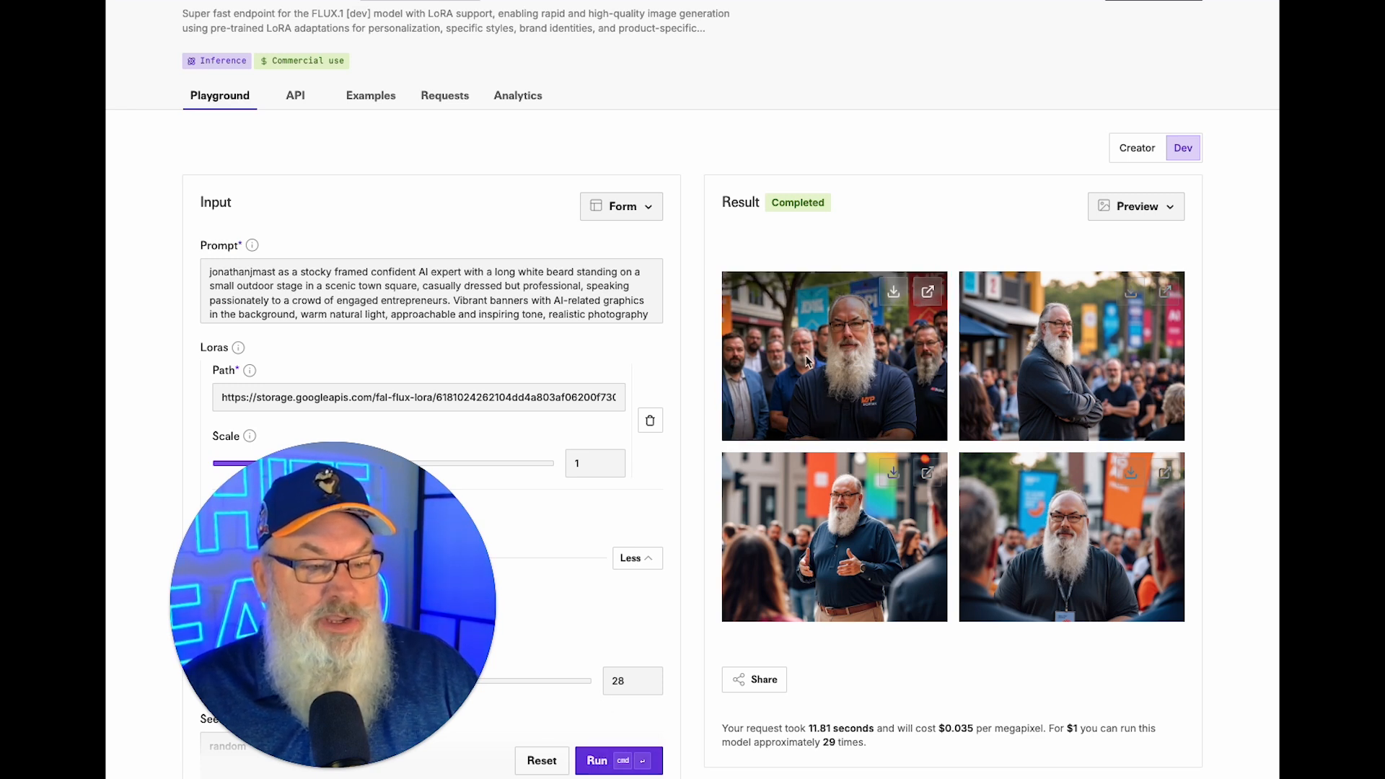
# Download the first, third, fourth and second stocky-speaker images, previewing the second full size first.
pyautogui.click(892, 293)
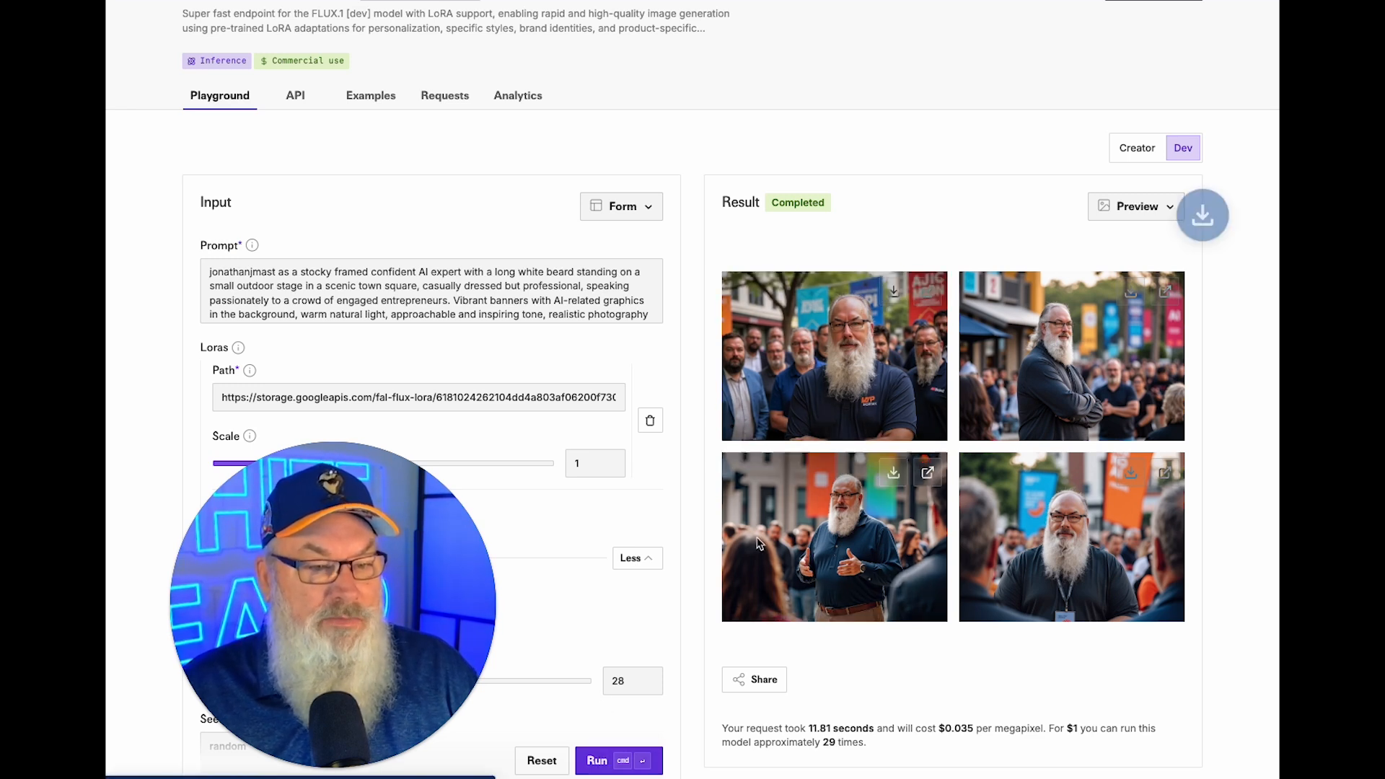
pyautogui.click(891, 475)
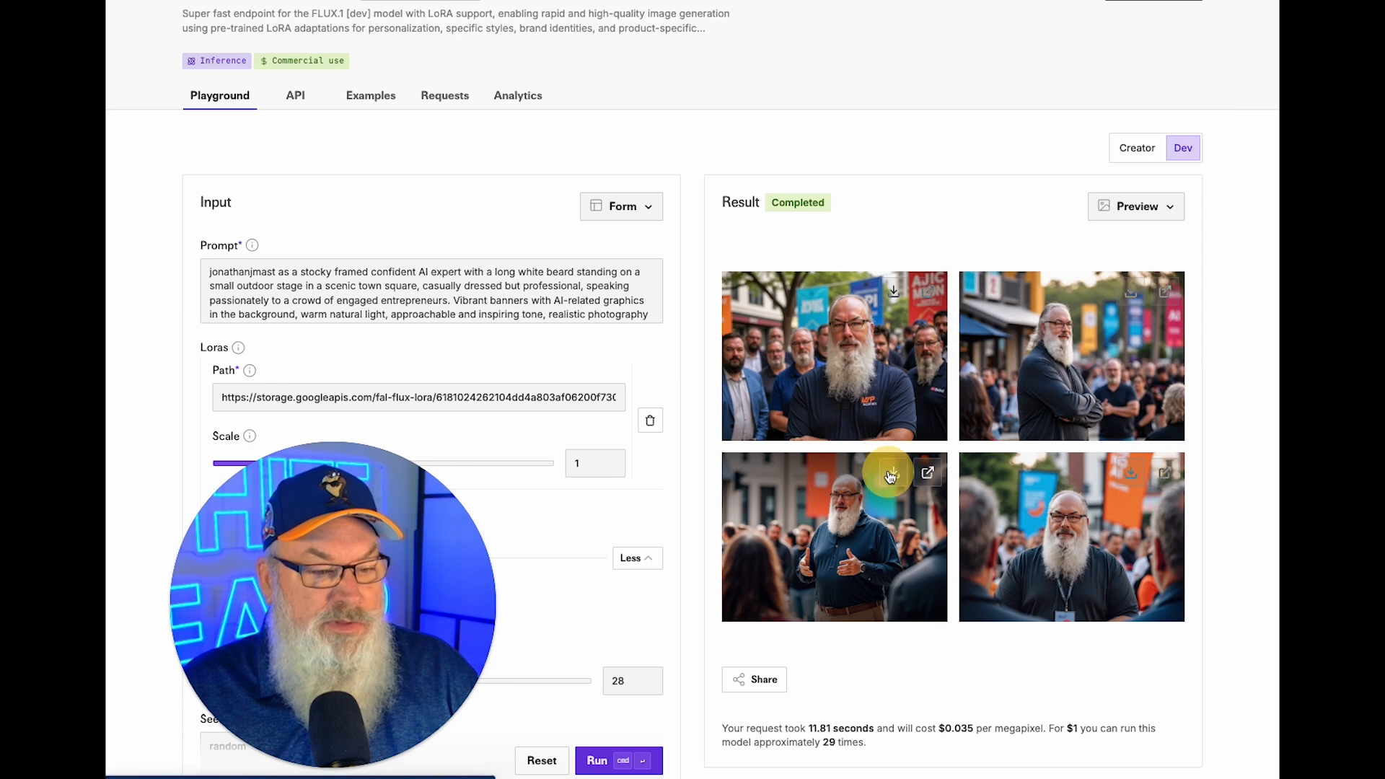
pyautogui.click(1131, 481)
pyautogui.click(1090, 347)
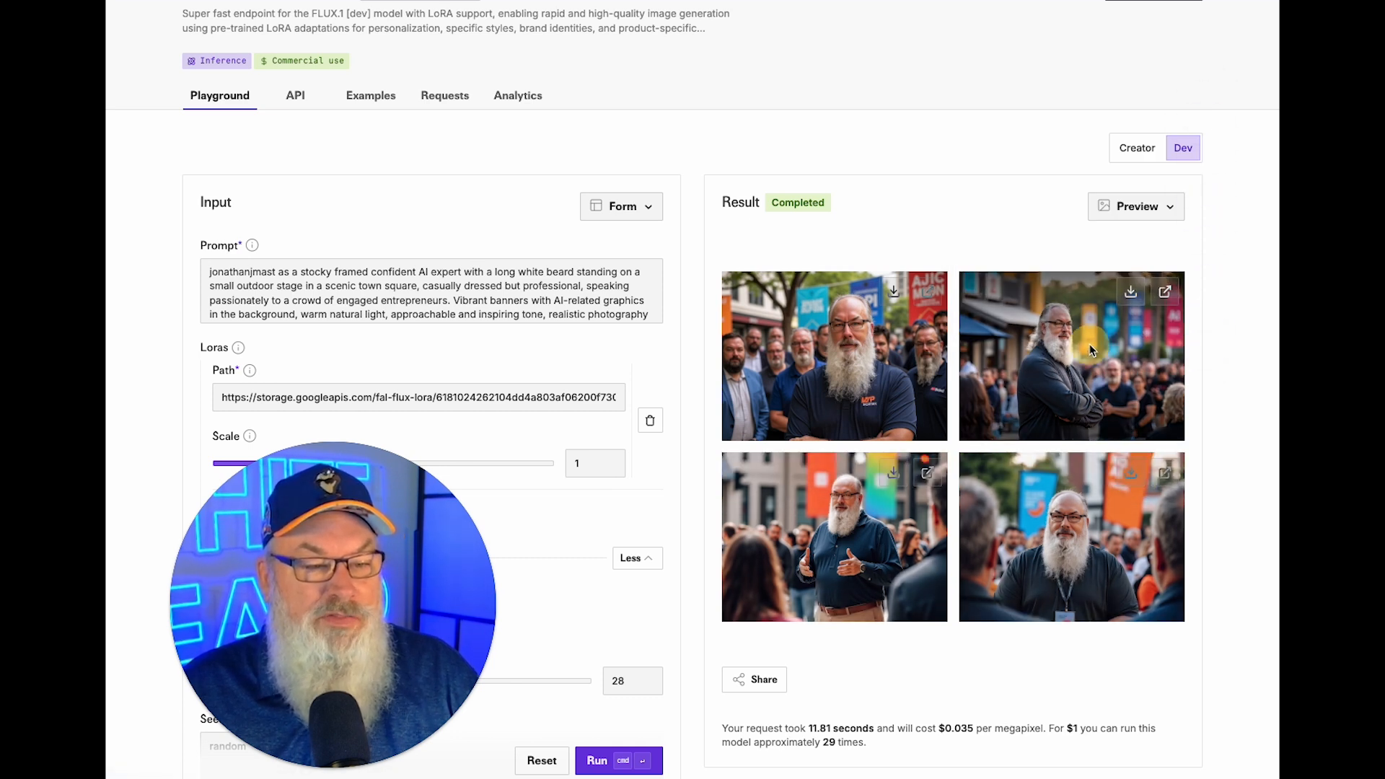
pyautogui.click(1167, 292)
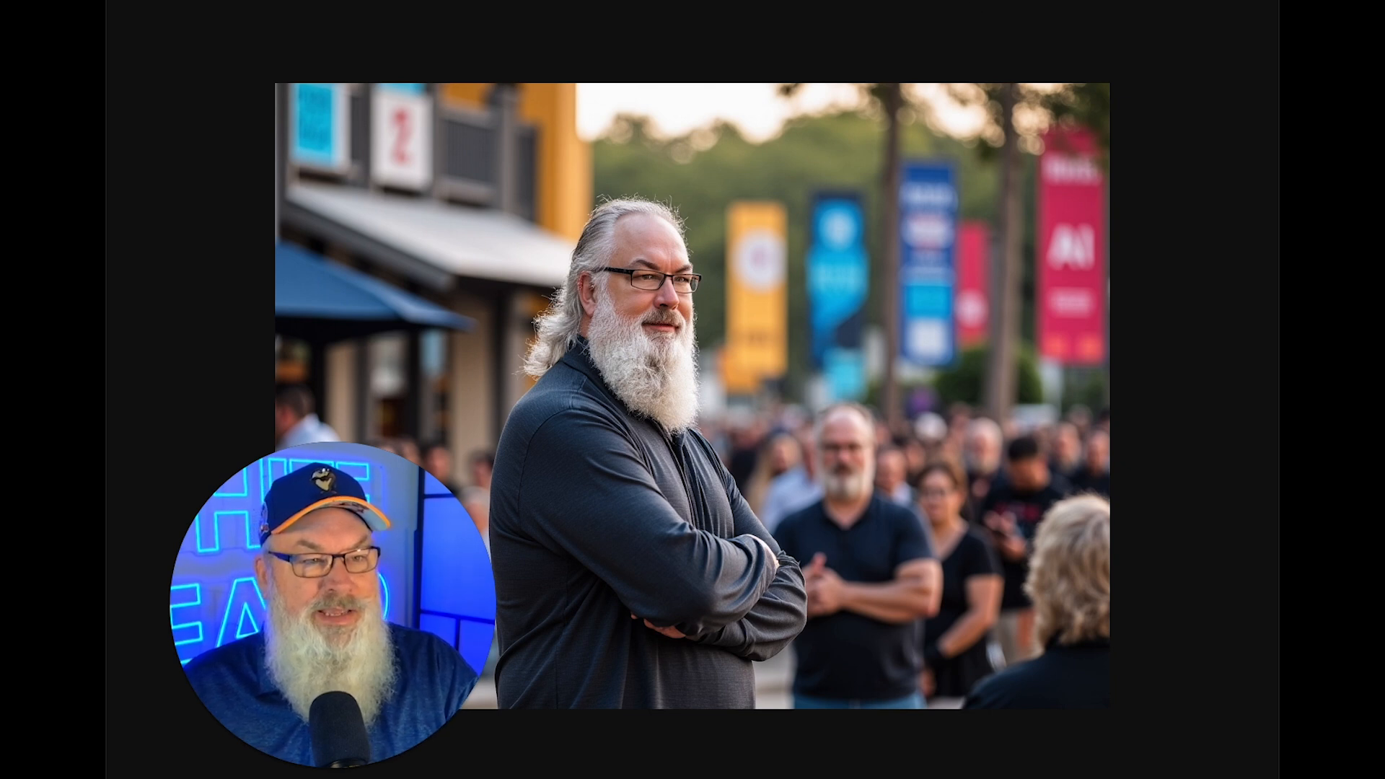
pyautogui.press('super+w')
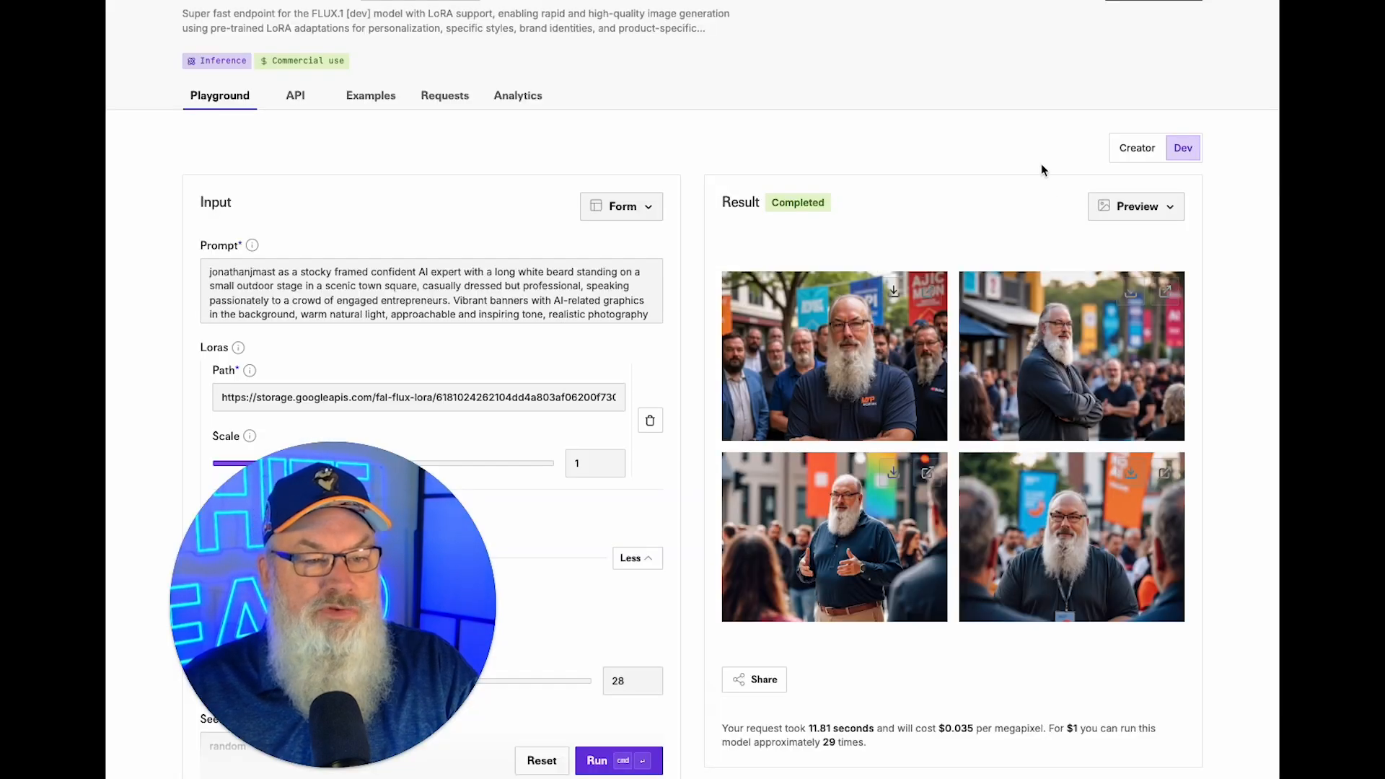
pyautogui.click(1132, 295)
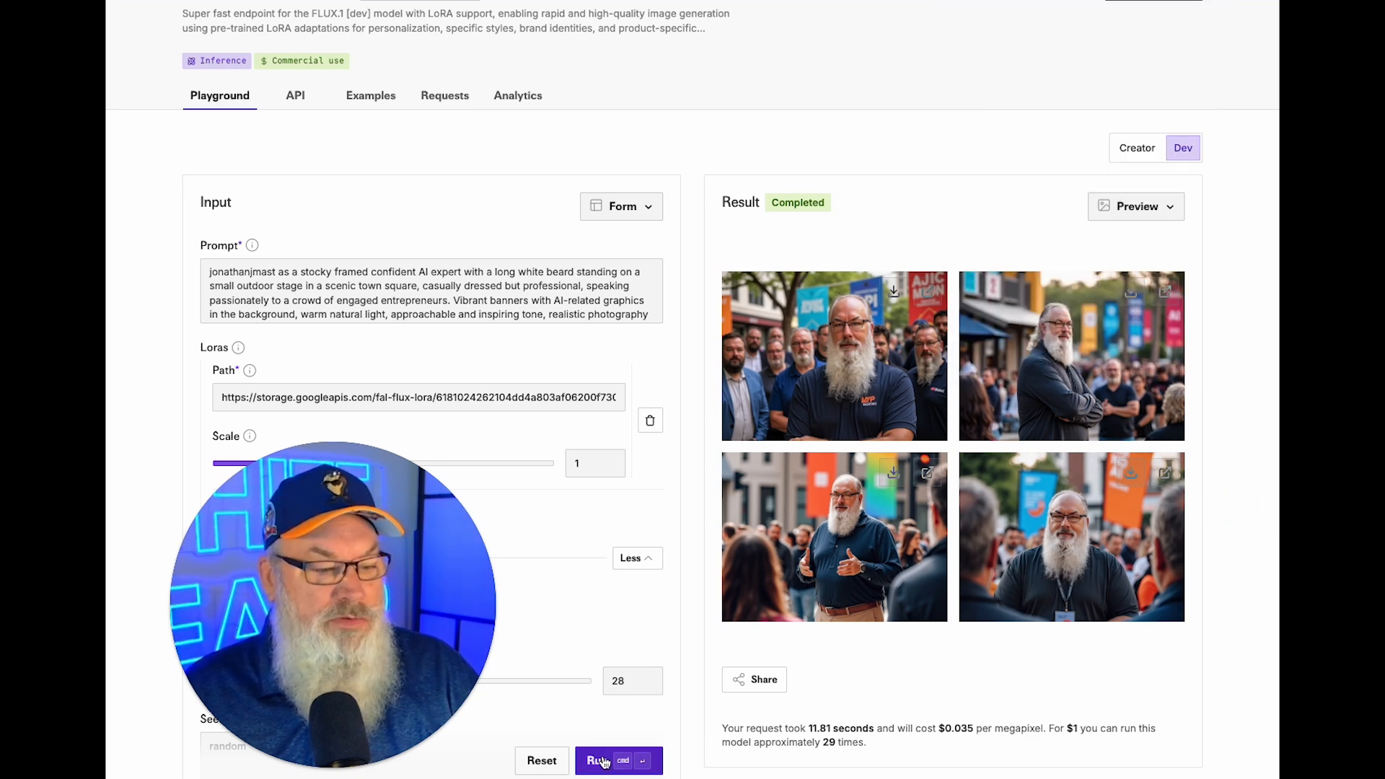
# Lower the guidance scale (CFG) from 10 to 8.5 and generate a new batch.
pyautogui.scroll(-8, 552, 563)
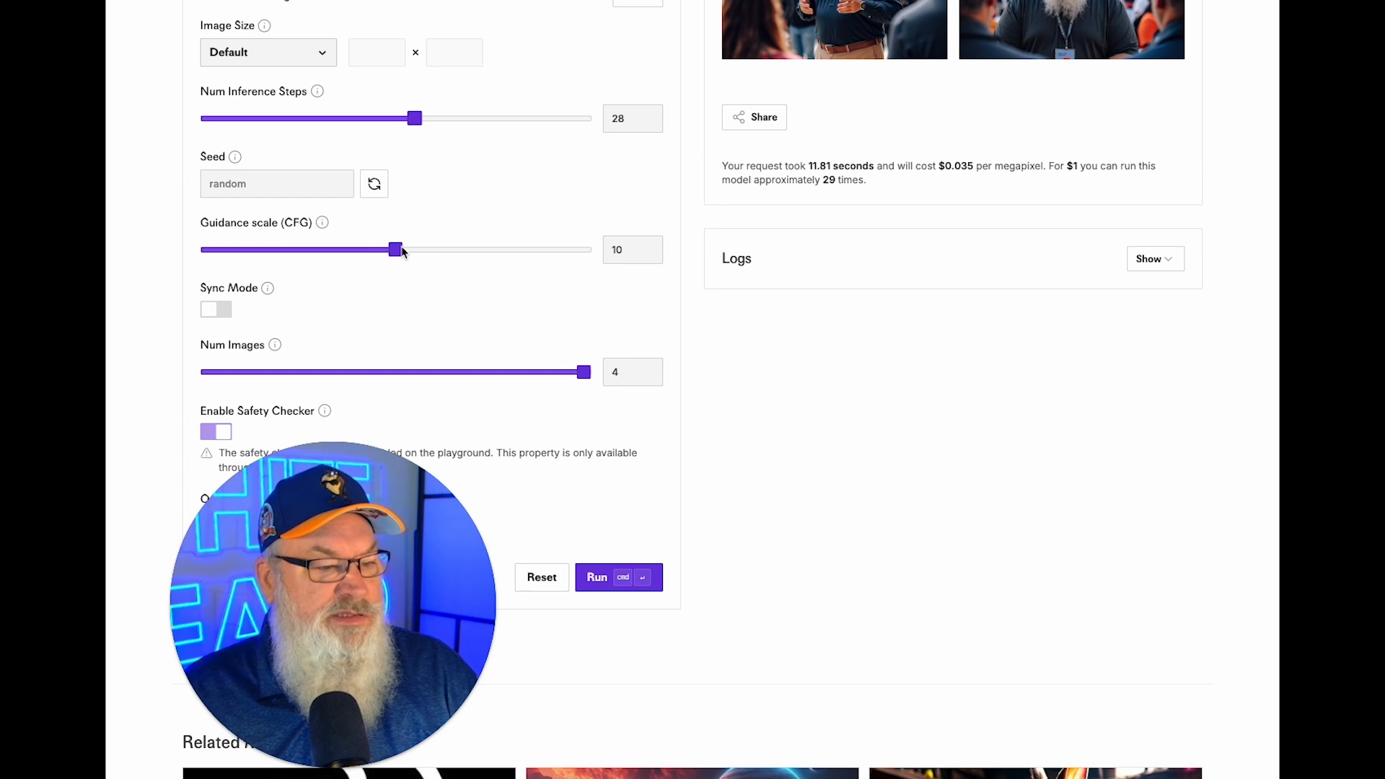
pyautogui.moveTo(401, 249); pyautogui.dragTo(366, 252)
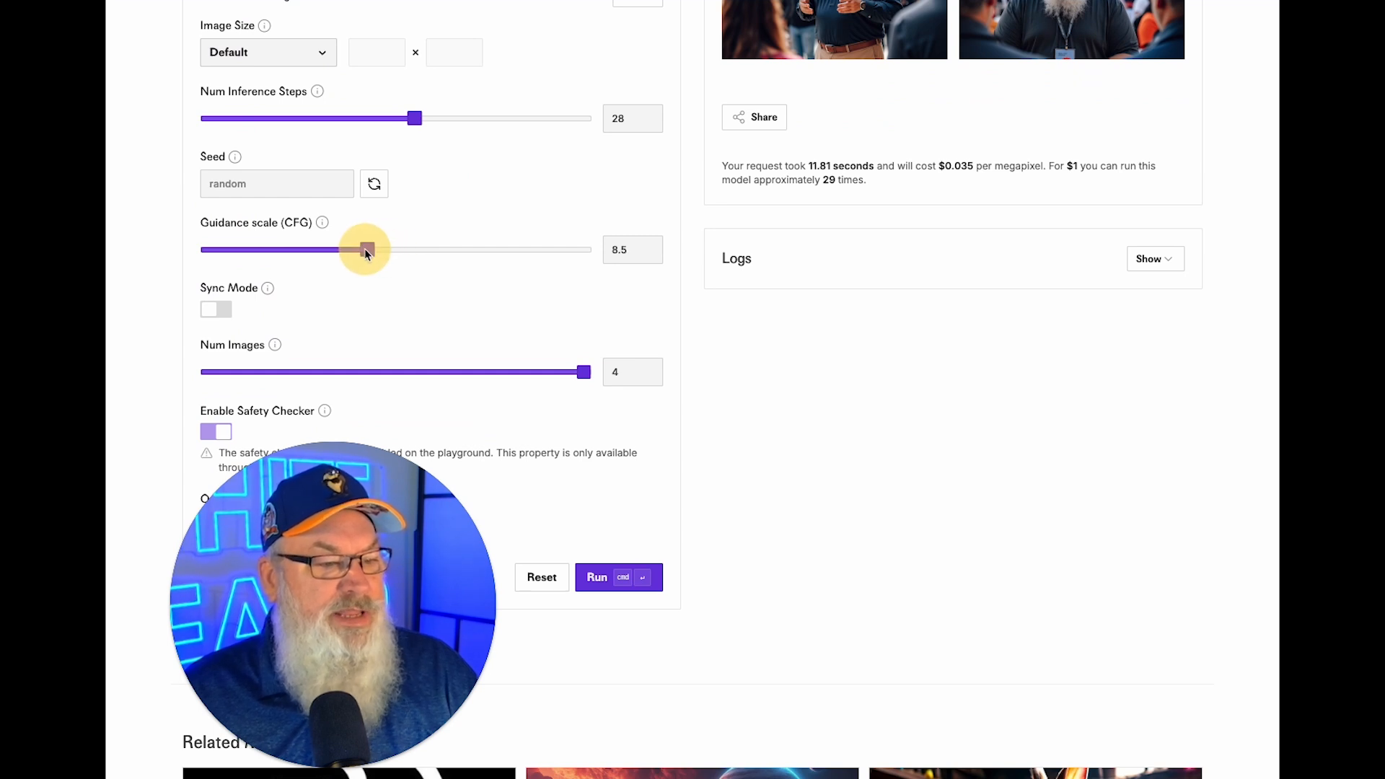
pyautogui.click(579, 580)
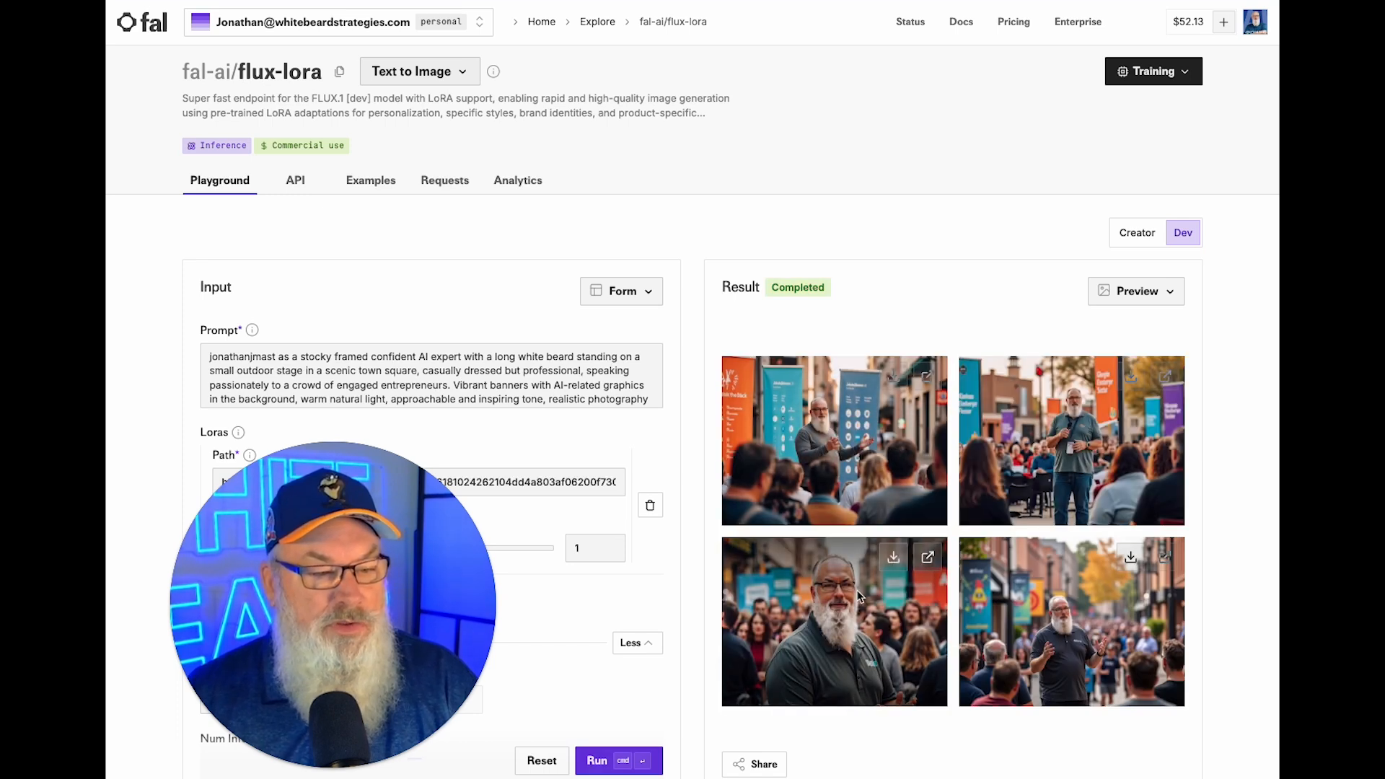
# Preview the bottom-left and top-left results full size and download the bottom-left and bottom-right images.
pyautogui.click(927, 558)
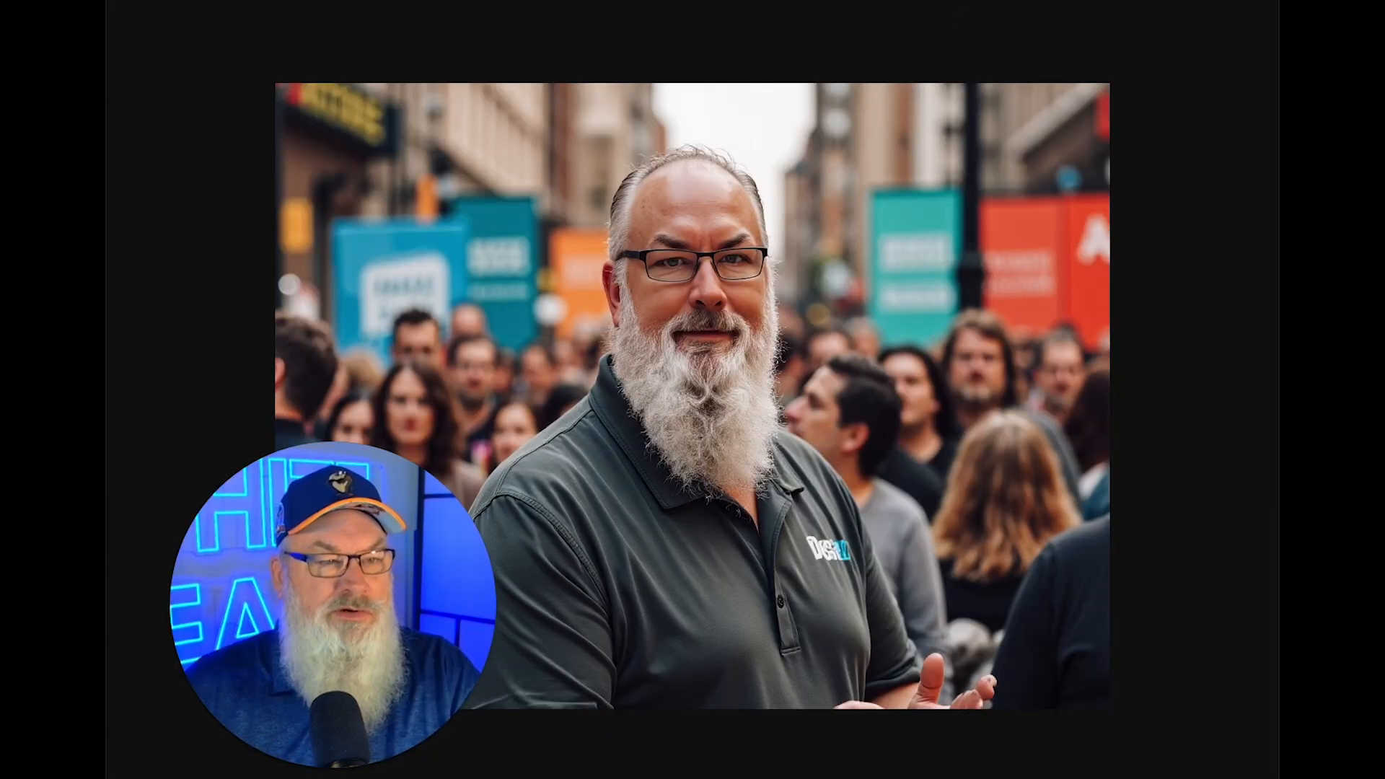
pyautogui.press('super+w')
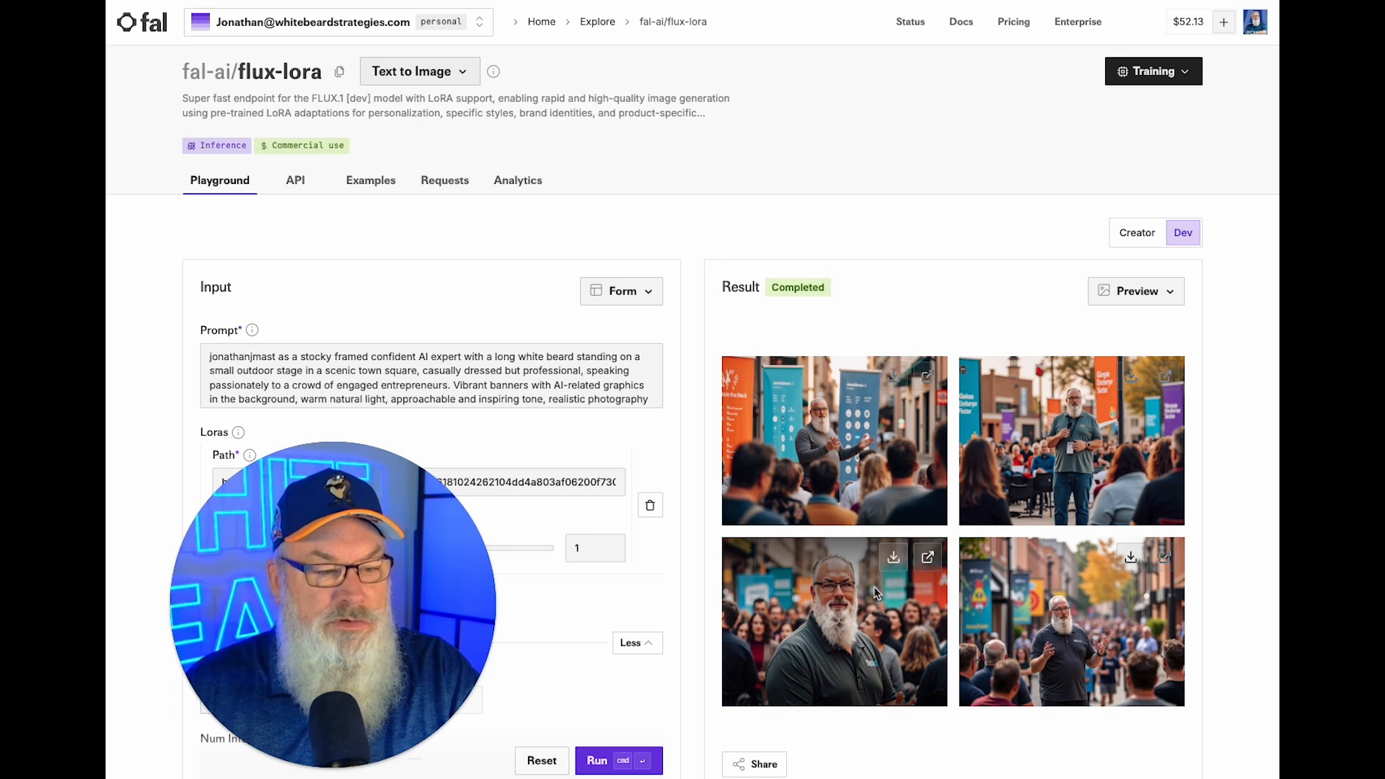
pyautogui.click(897, 554)
pyautogui.click(1201, 334)
pyautogui.click(1135, 558)
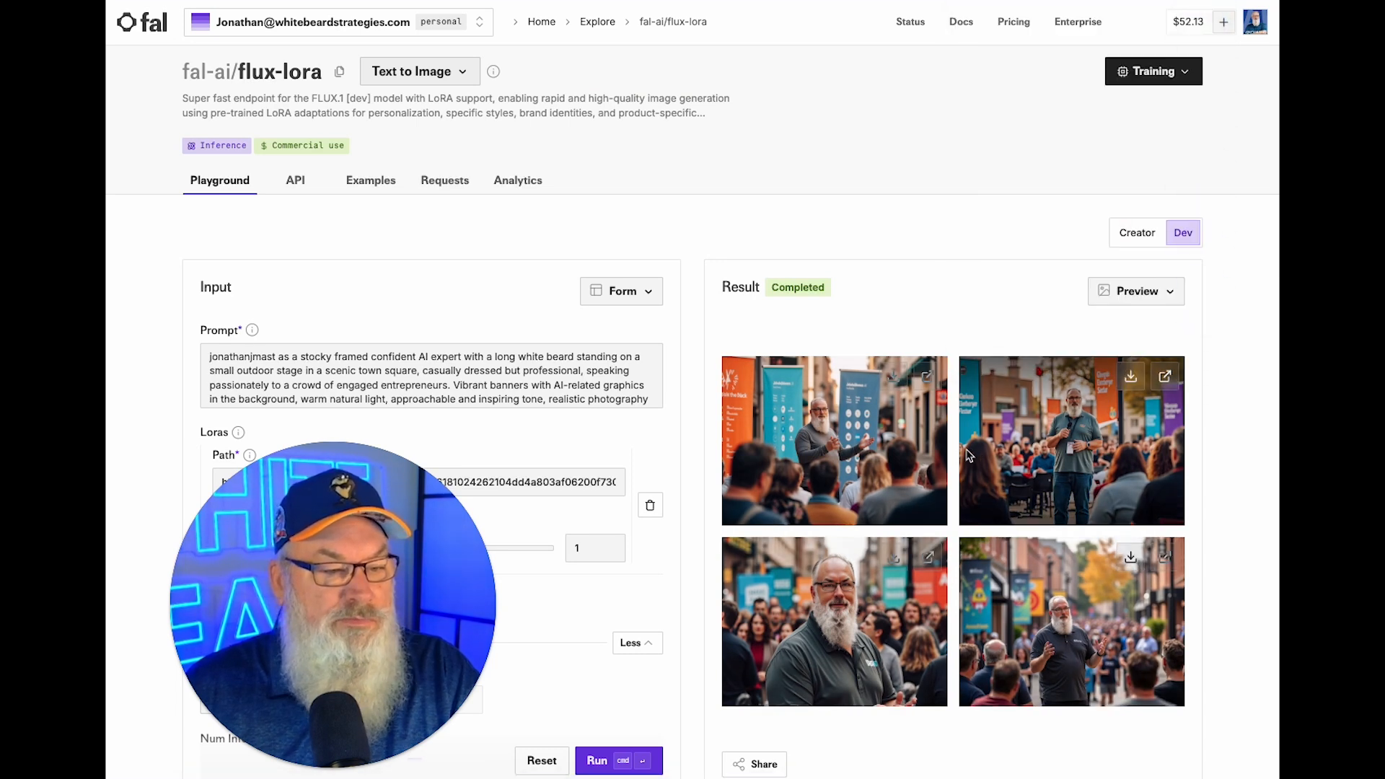
pyautogui.click(926, 376)
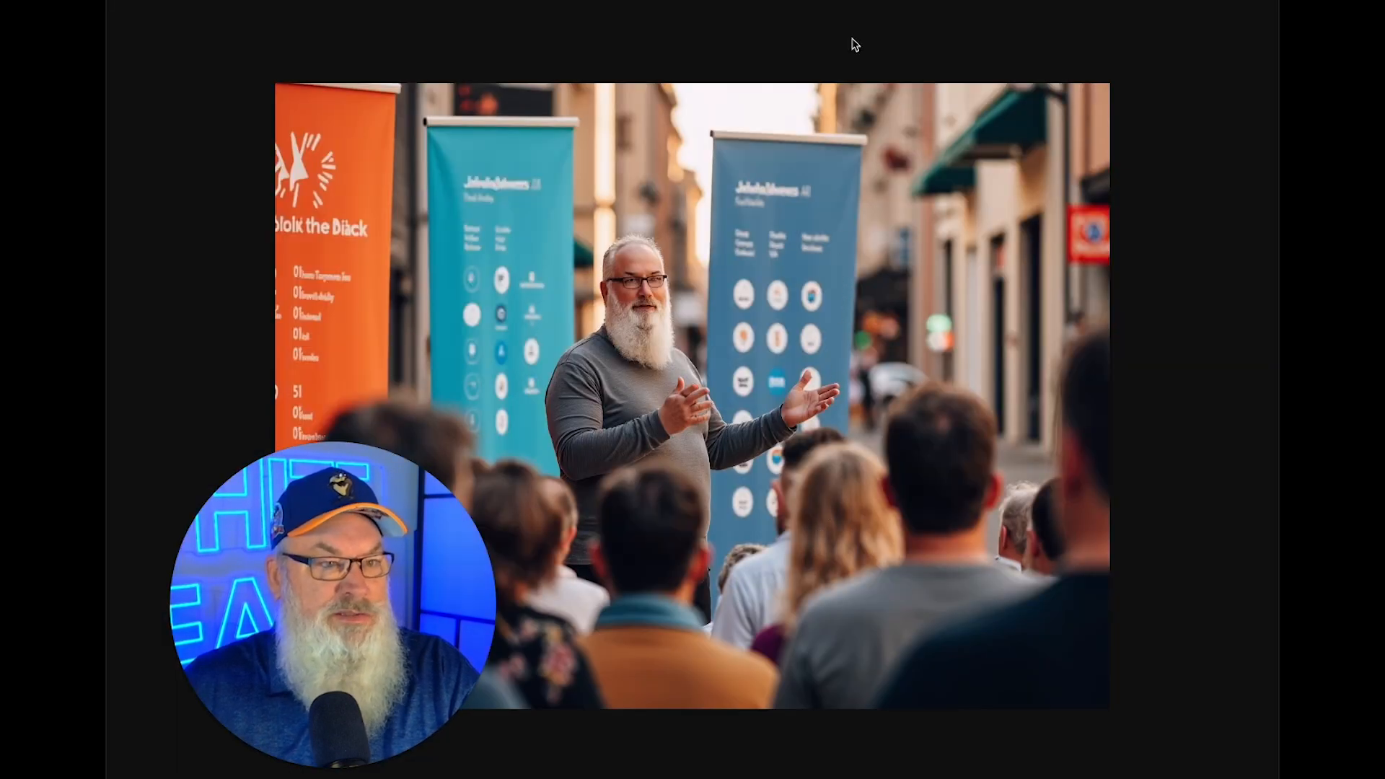
pyautogui.press('super+w')
pyautogui.scroll(2, 949, 170)
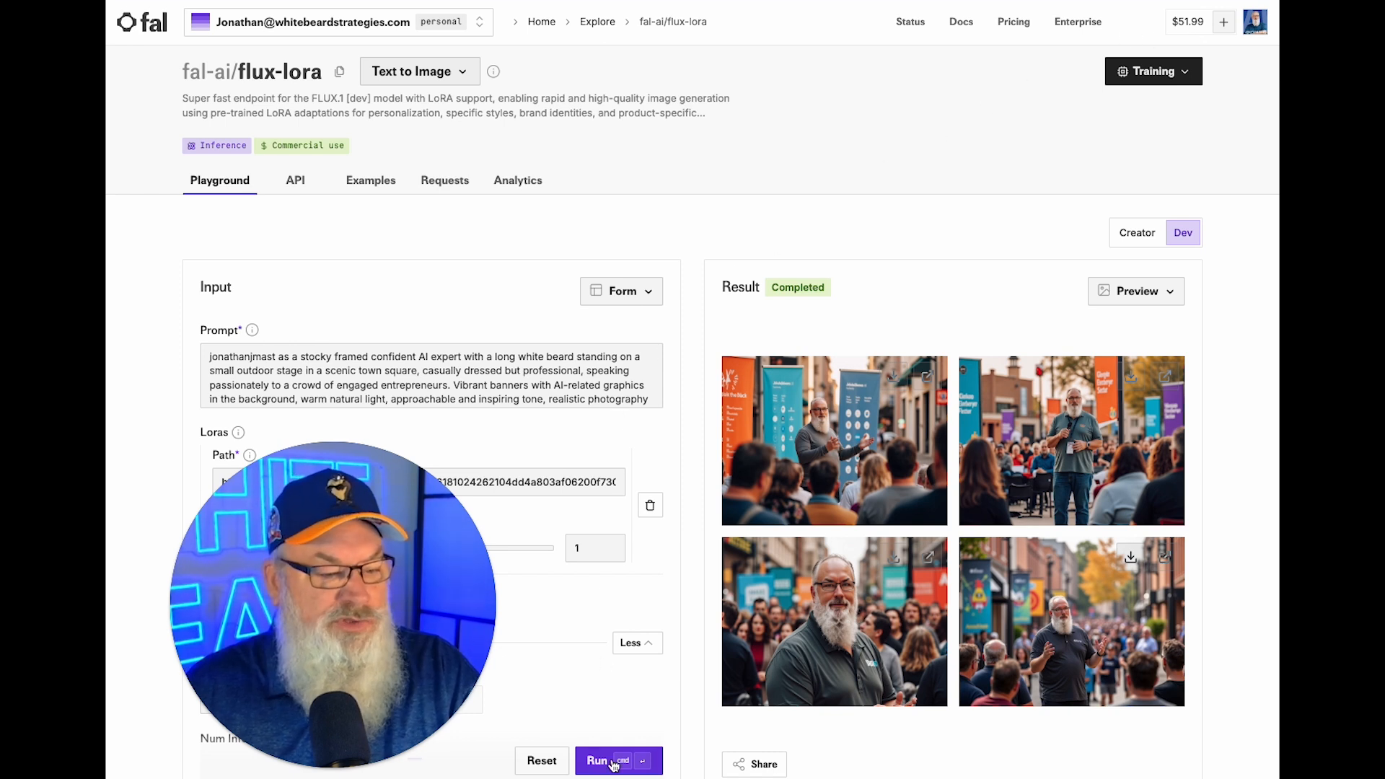
# Raise the guidance scale (CFG) from 8 to 16 and generate a new batch.
pyautogui.scroll(-7, 584, 644)
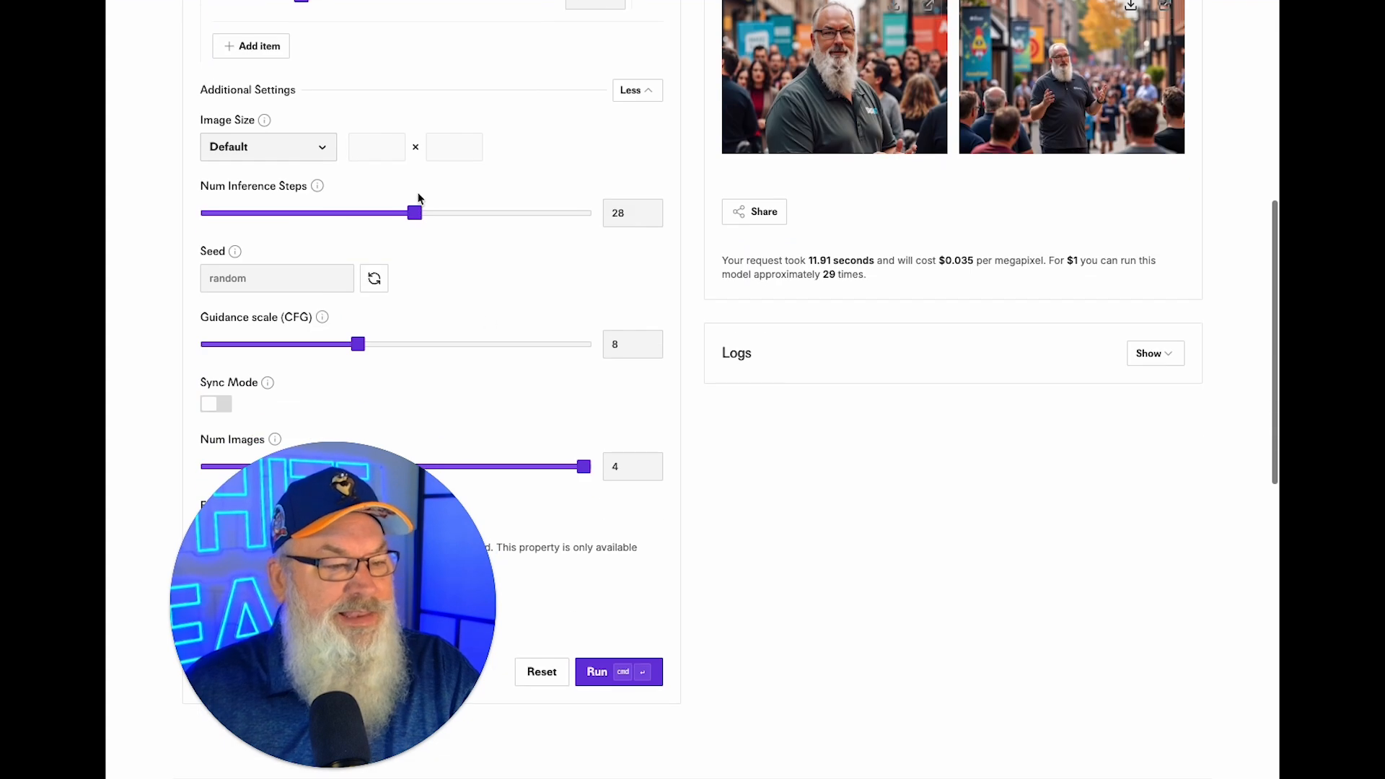
pyautogui.moveTo(358, 344); pyautogui.dragTo(395, 344)
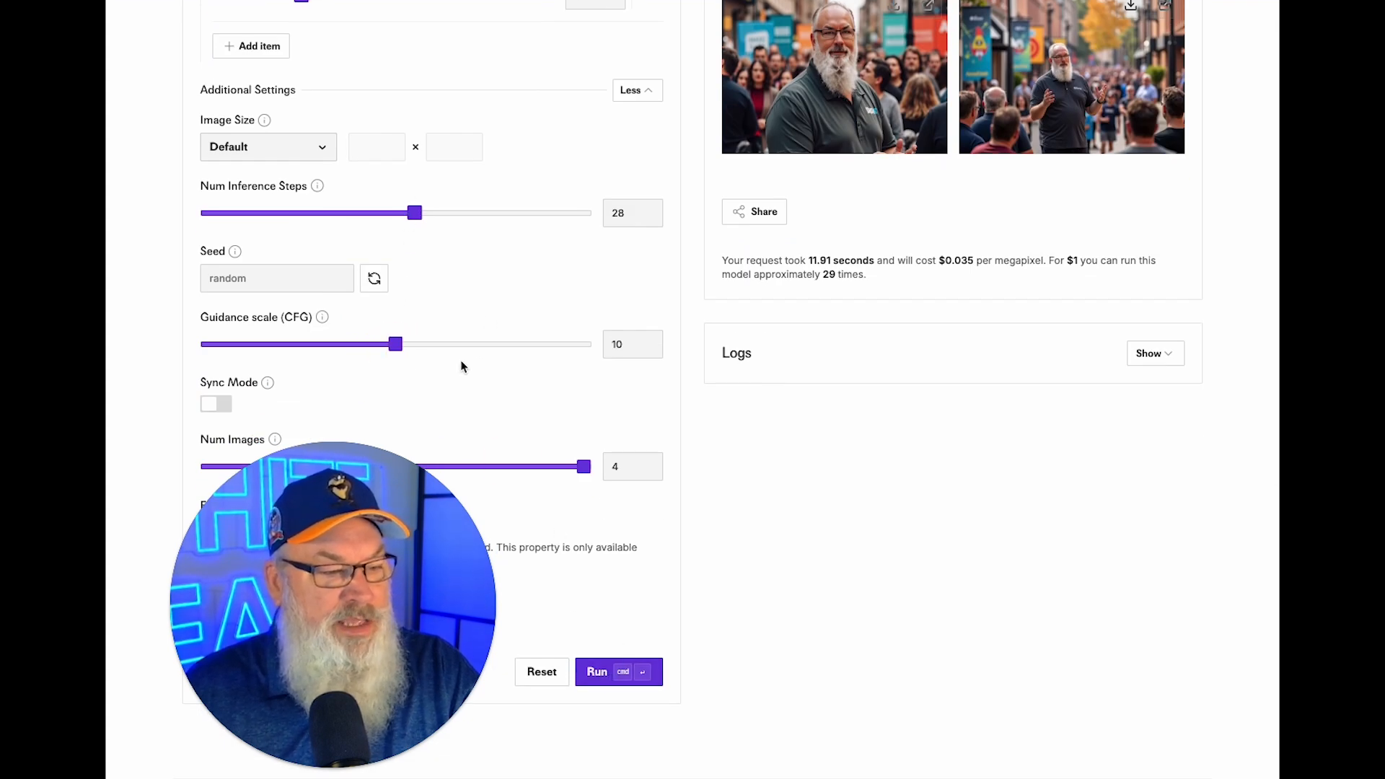
pyautogui.moveTo(397, 345); pyautogui.dragTo(501, 351)
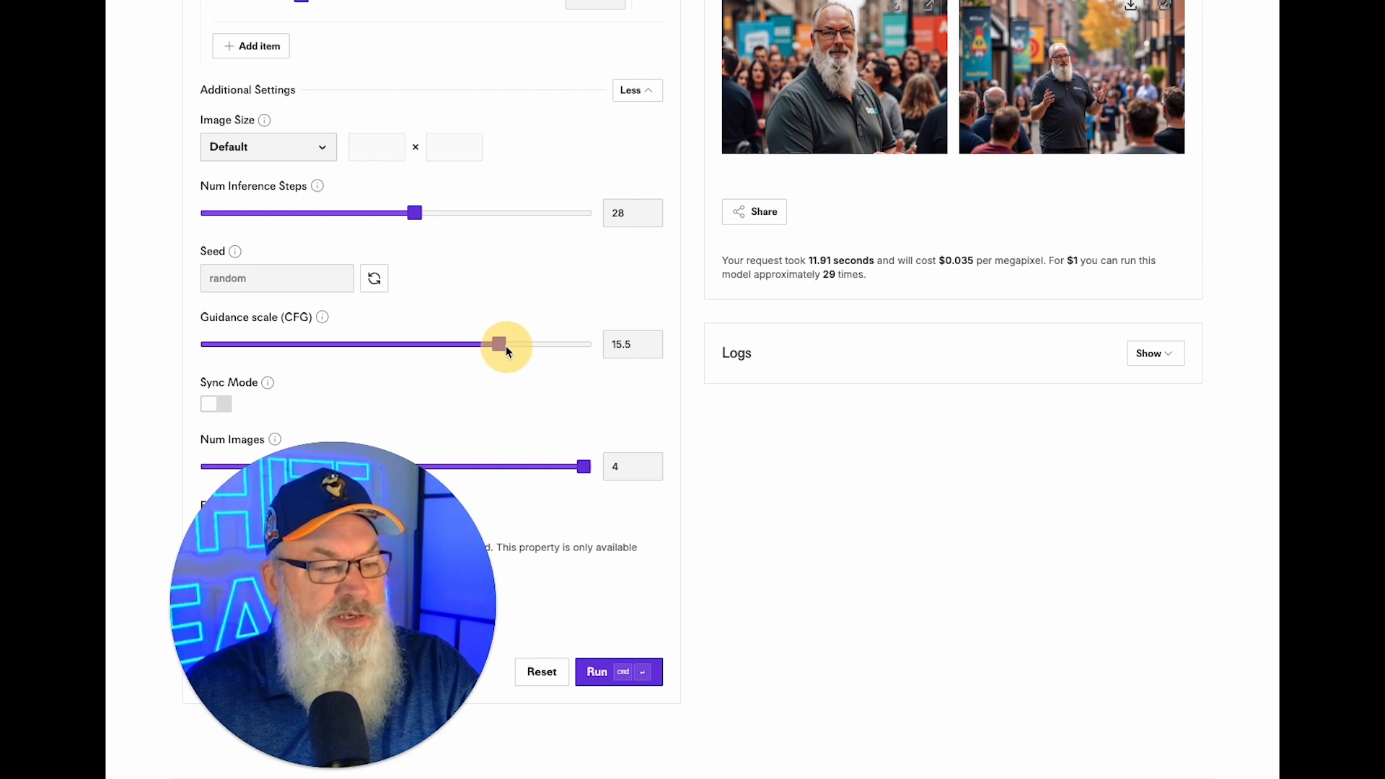
pyautogui.click(609, 671)
pyautogui.scroll(2, 732, 591)
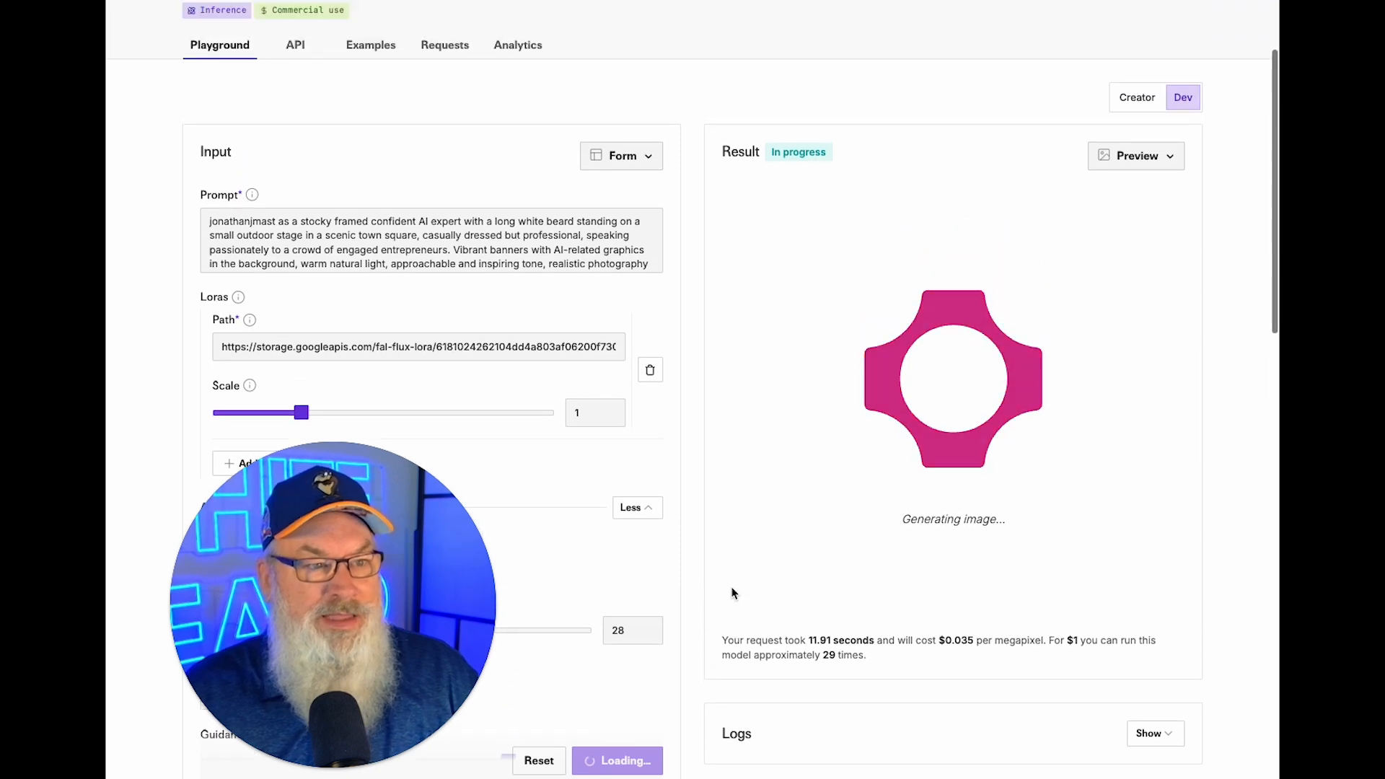
pyautogui.scroll(-2, 732, 593)
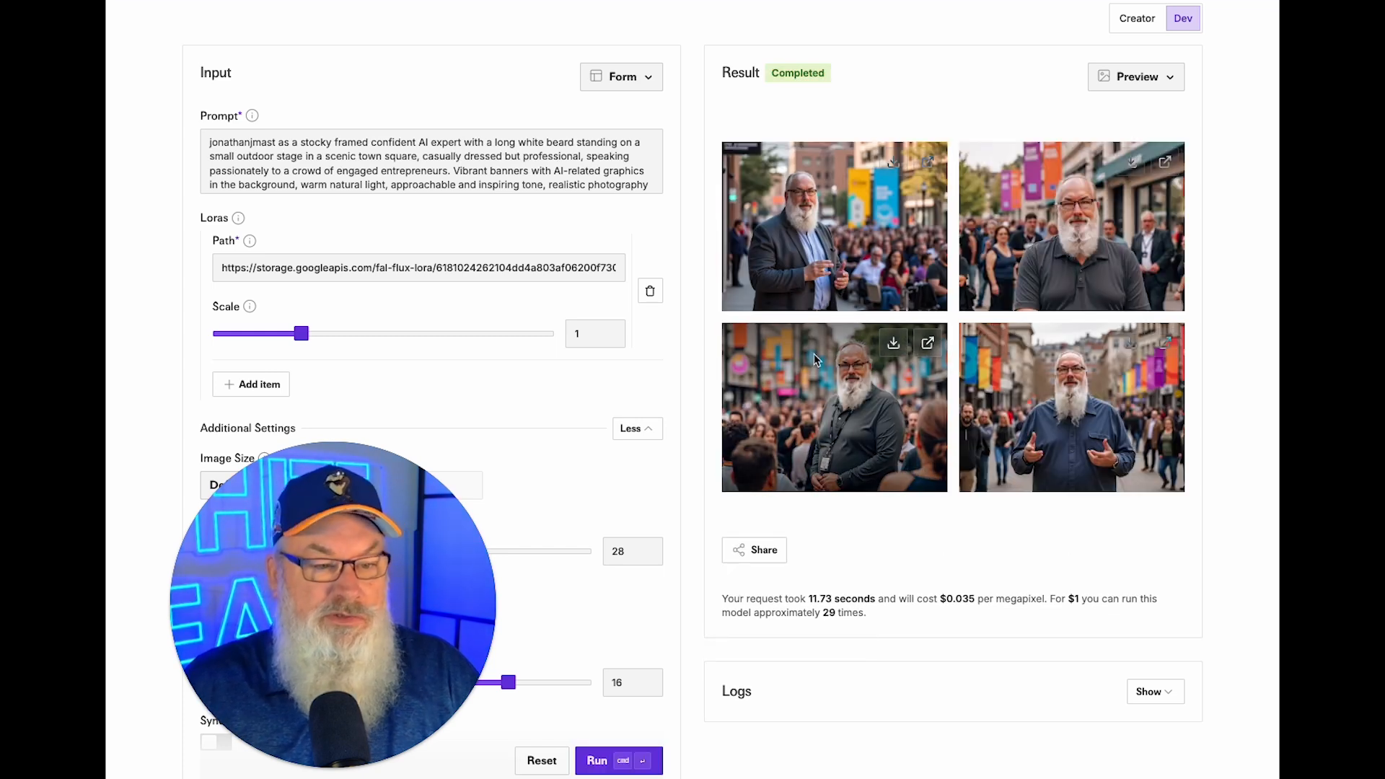
# Preview the first and second guidance-16 results full size and download the second and third images.
pyautogui.click(925, 161)
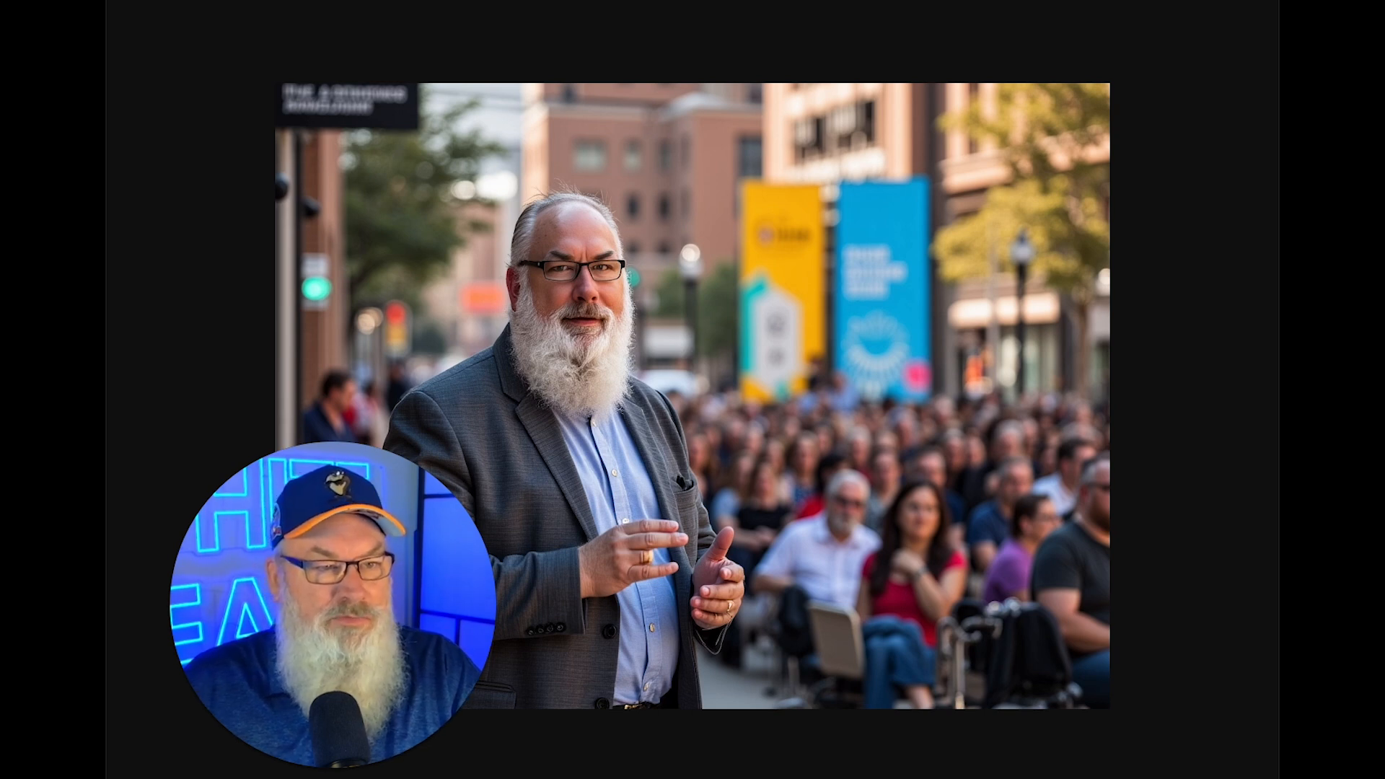
pyautogui.press('super+w')
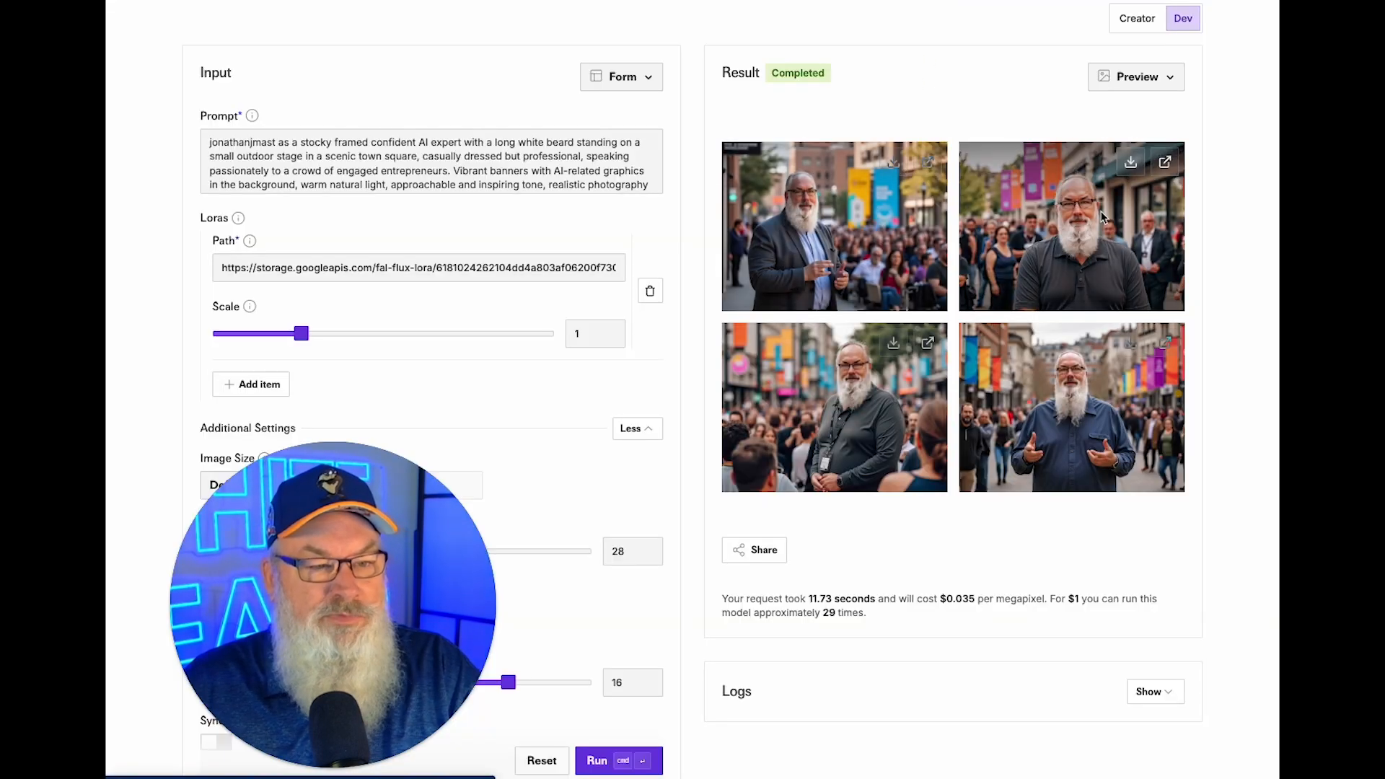
pyautogui.click(893, 344)
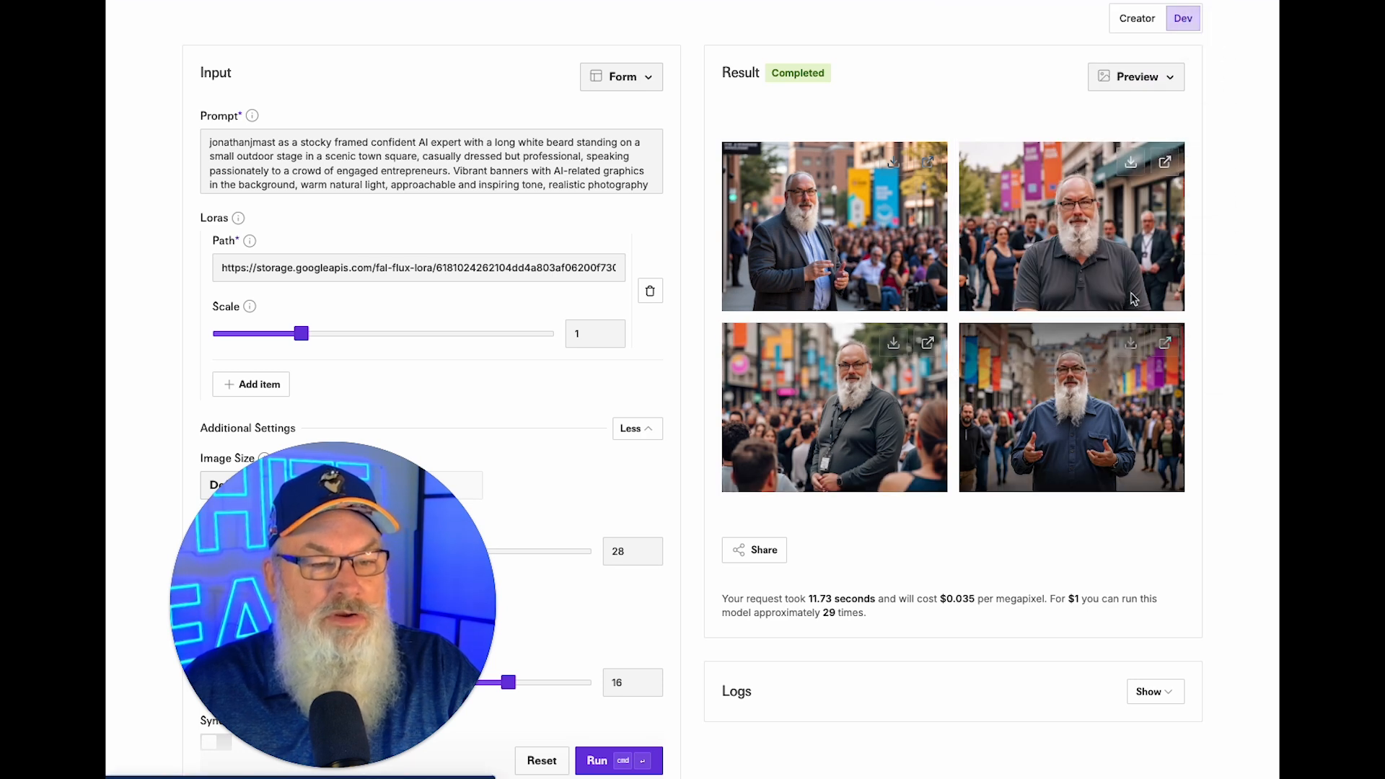
pyautogui.click(1136, 168)
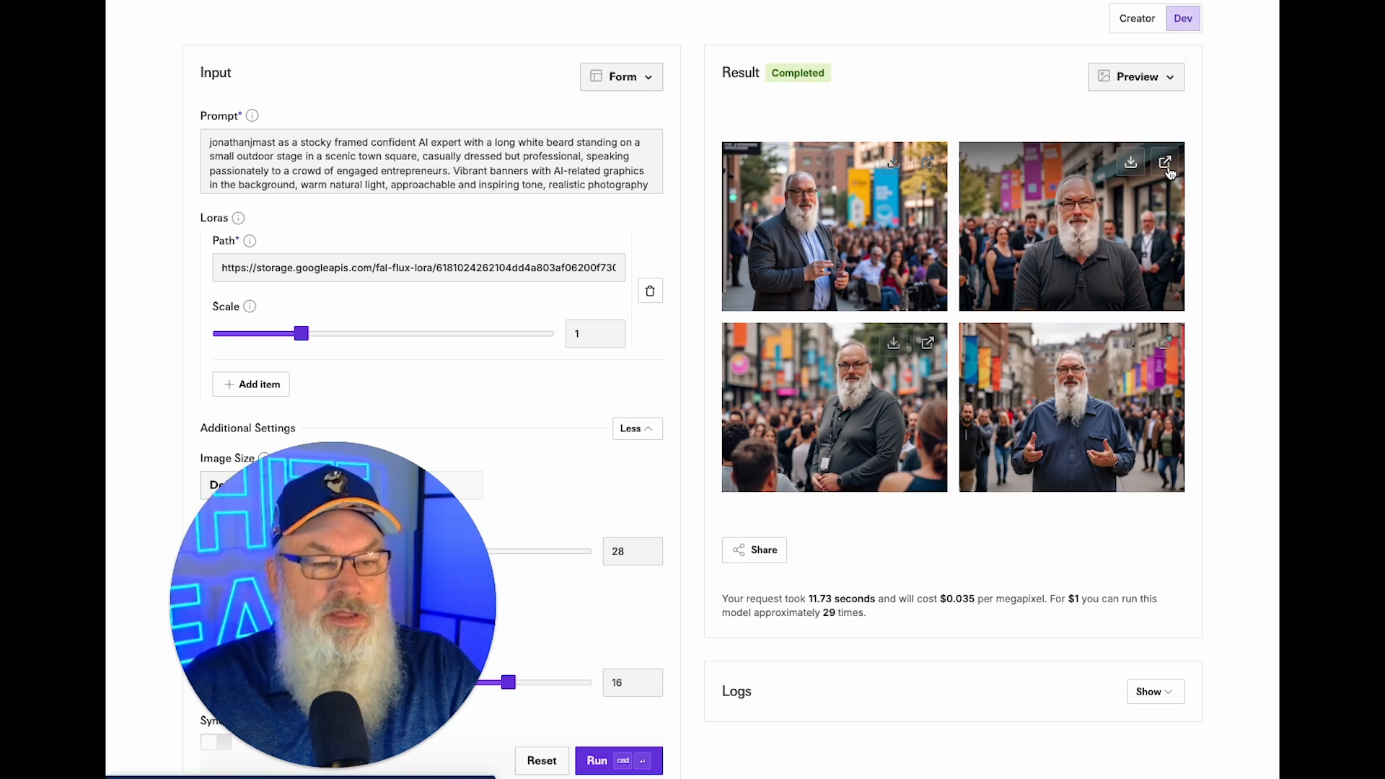
pyautogui.click(1165, 163)
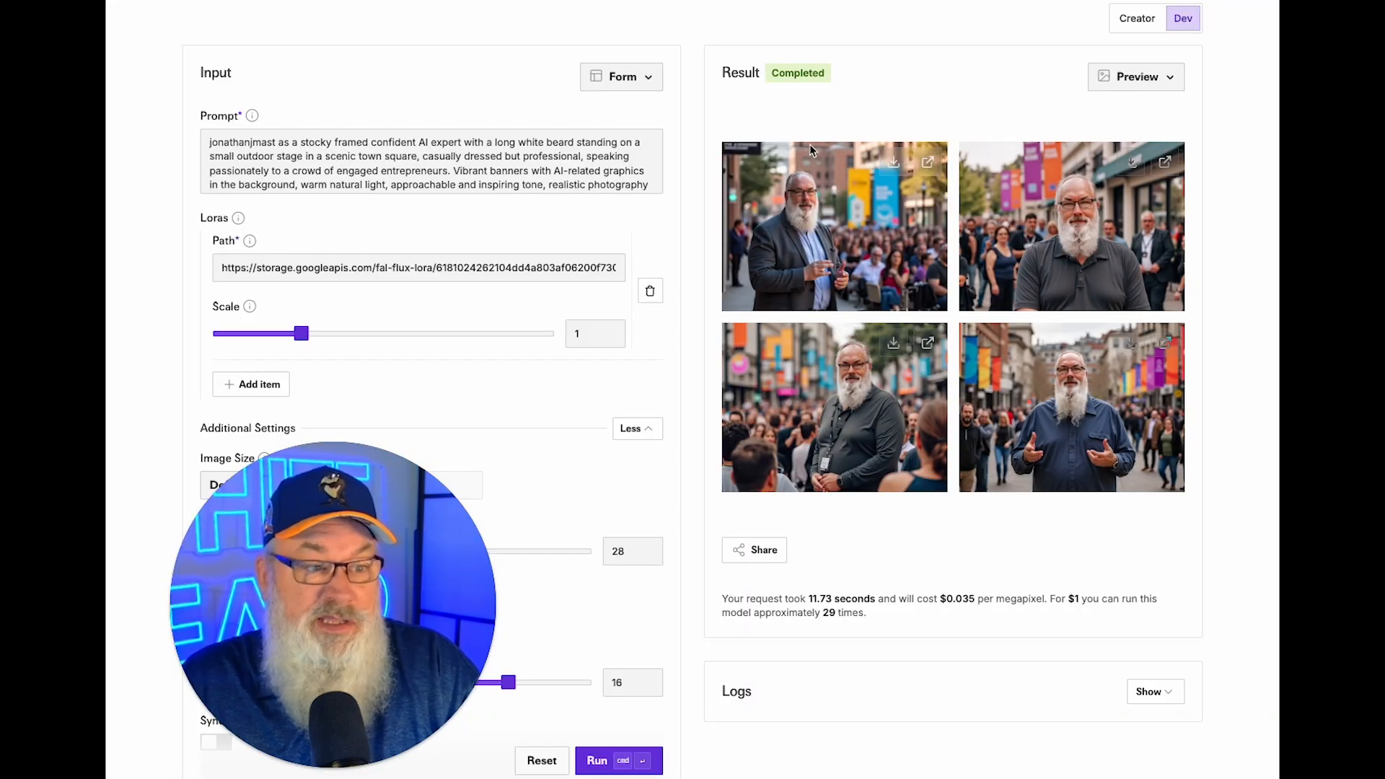
# Drop the guidance scale (CFG) from 16 to 2 and start a new generation.
pyautogui.scroll(-3, 497, 467)
pyautogui.scroll(-4, 503, 469)
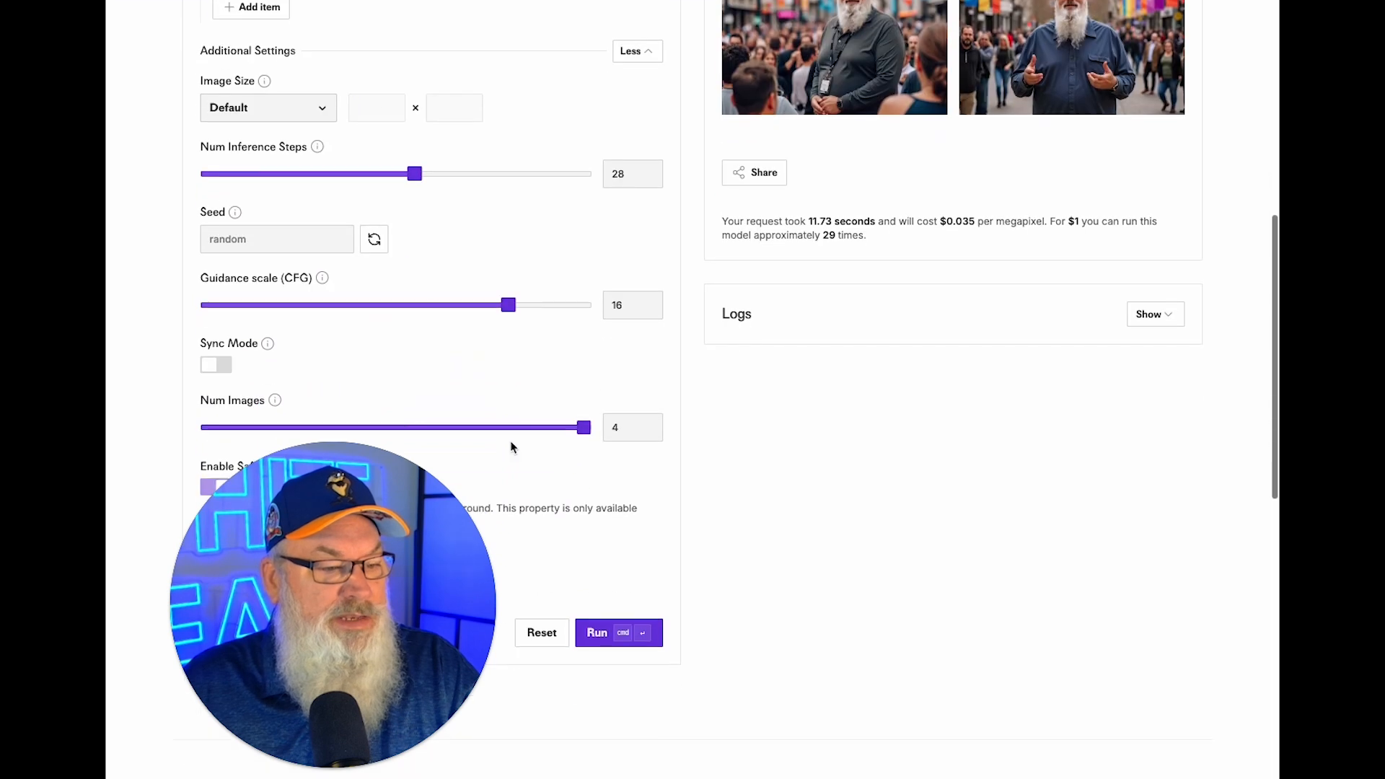
pyautogui.moveTo(508, 240); pyautogui.dragTo(353, 247)
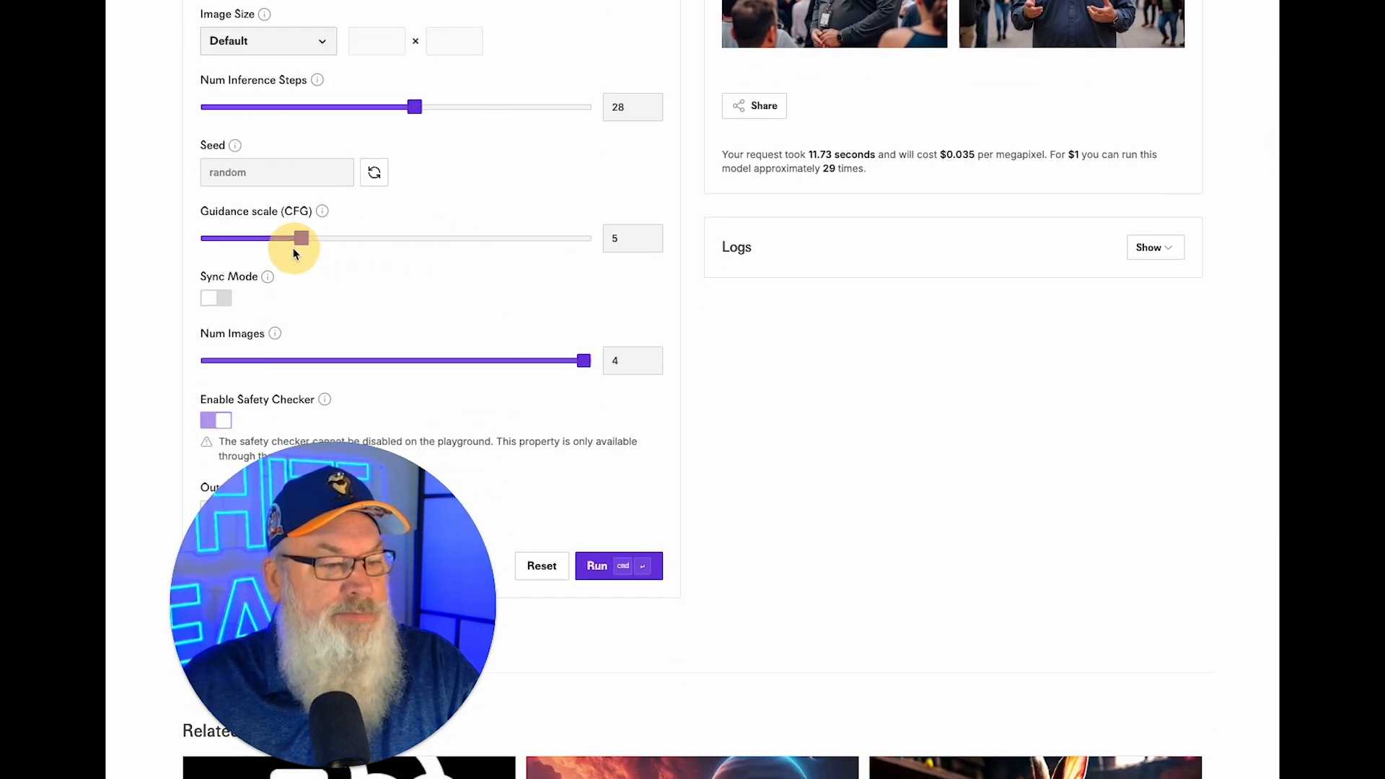
pyautogui.moveTo(269, 257); pyautogui.dragTo(257, 258)
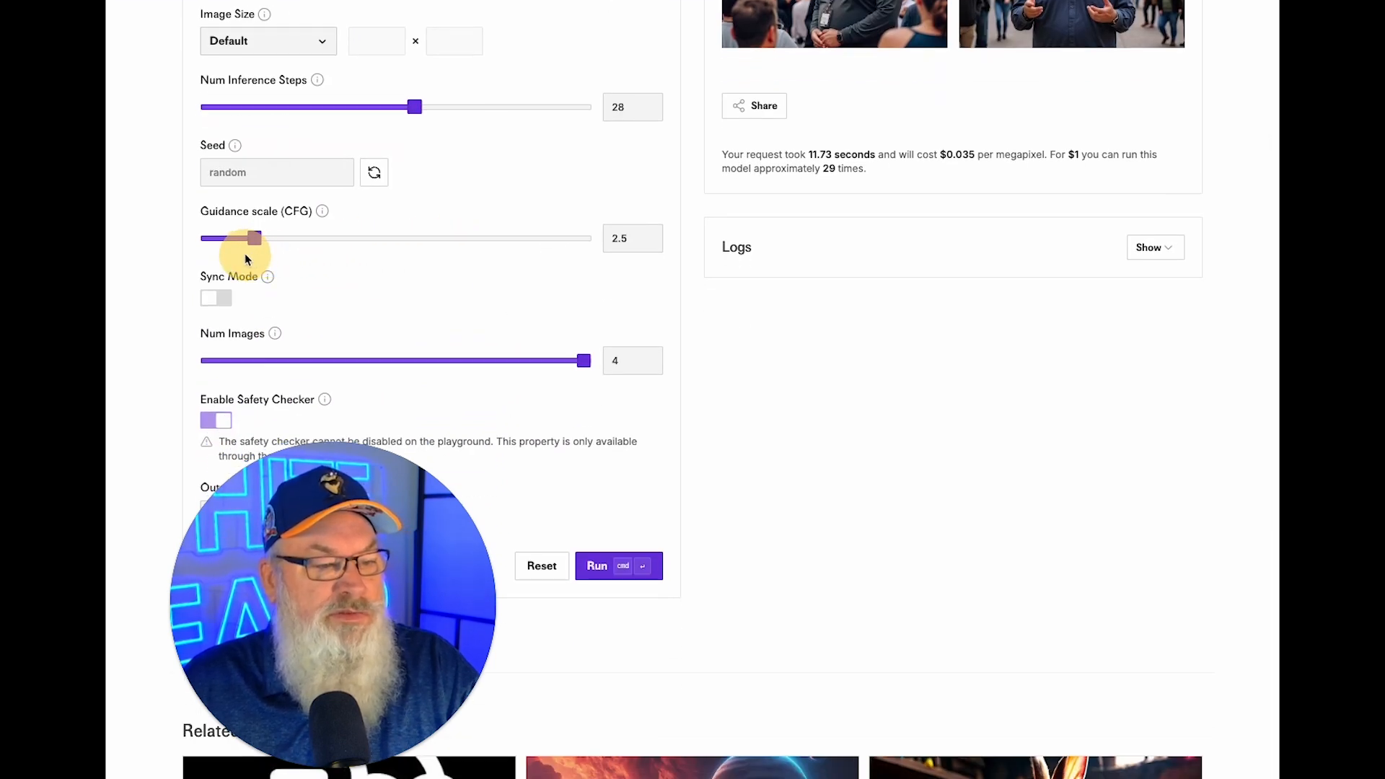
pyautogui.click(597, 566)
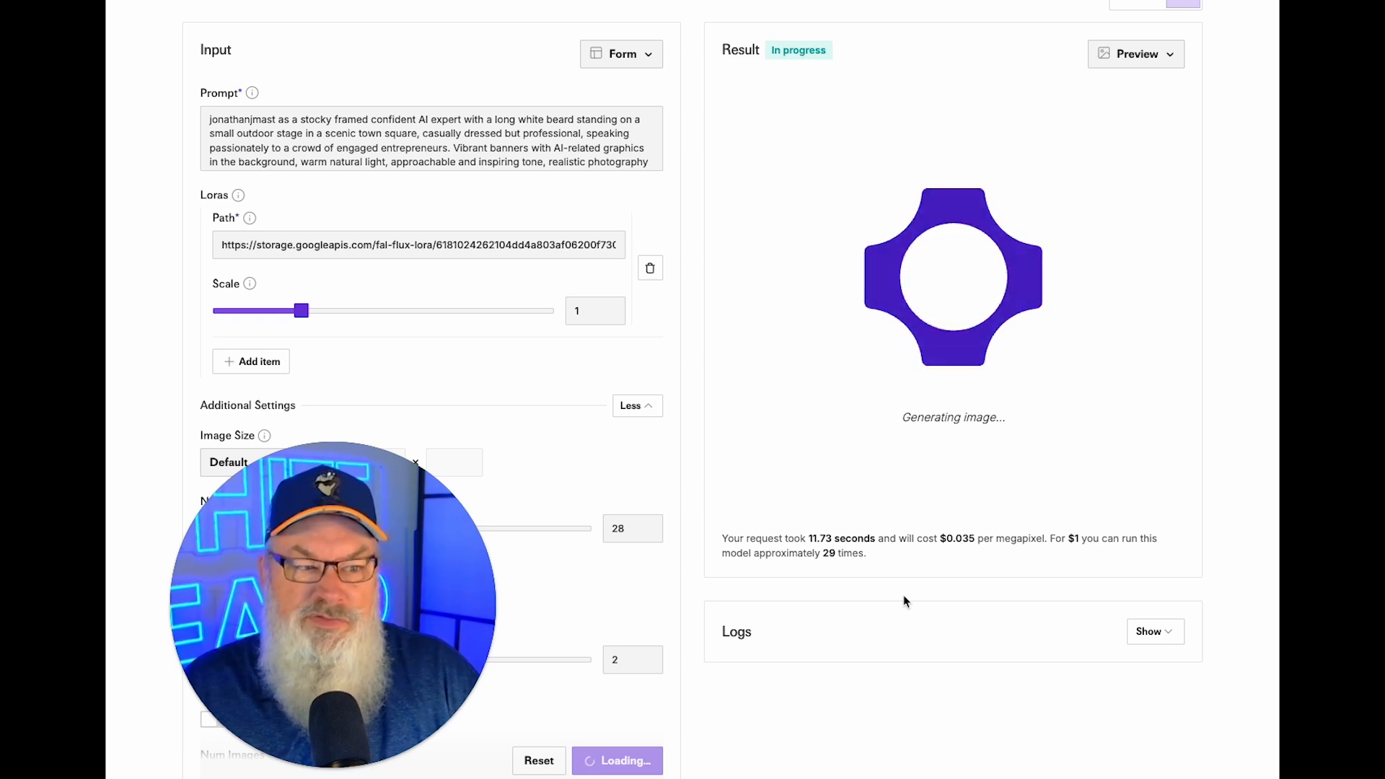
pyautogui.scroll(2, 908, 615)
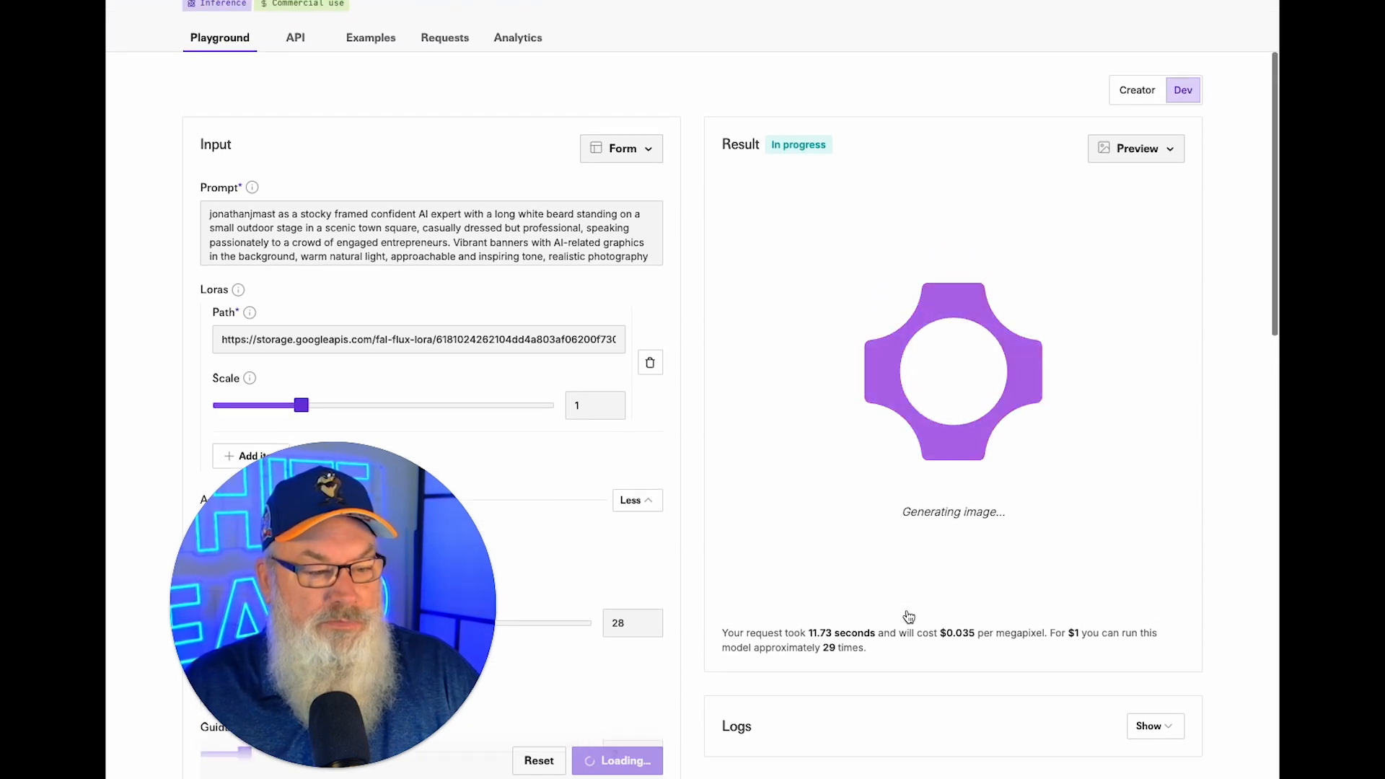
# Preview the second and fourth low-guidance results full size and download the third image.
pyautogui.scroll(1, 908, 615)
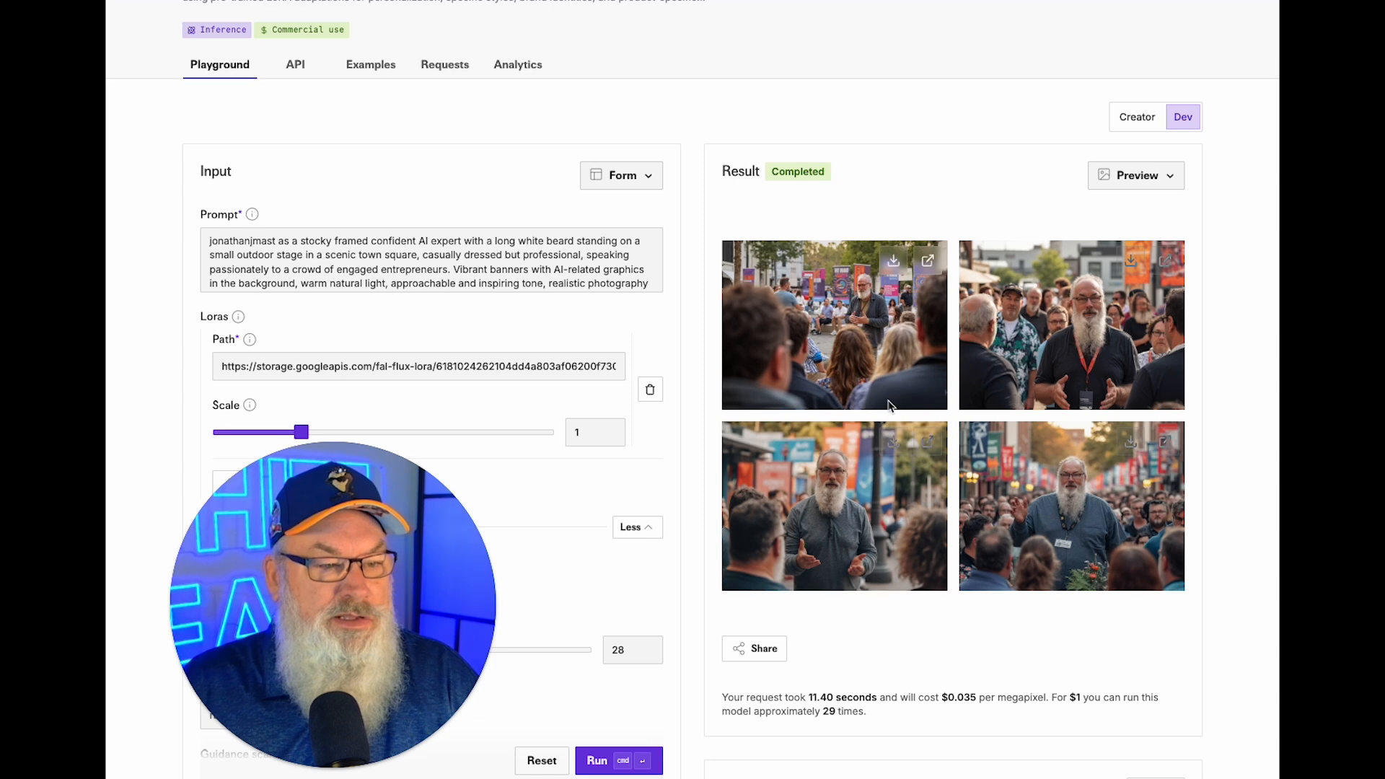
pyautogui.click(1163, 265)
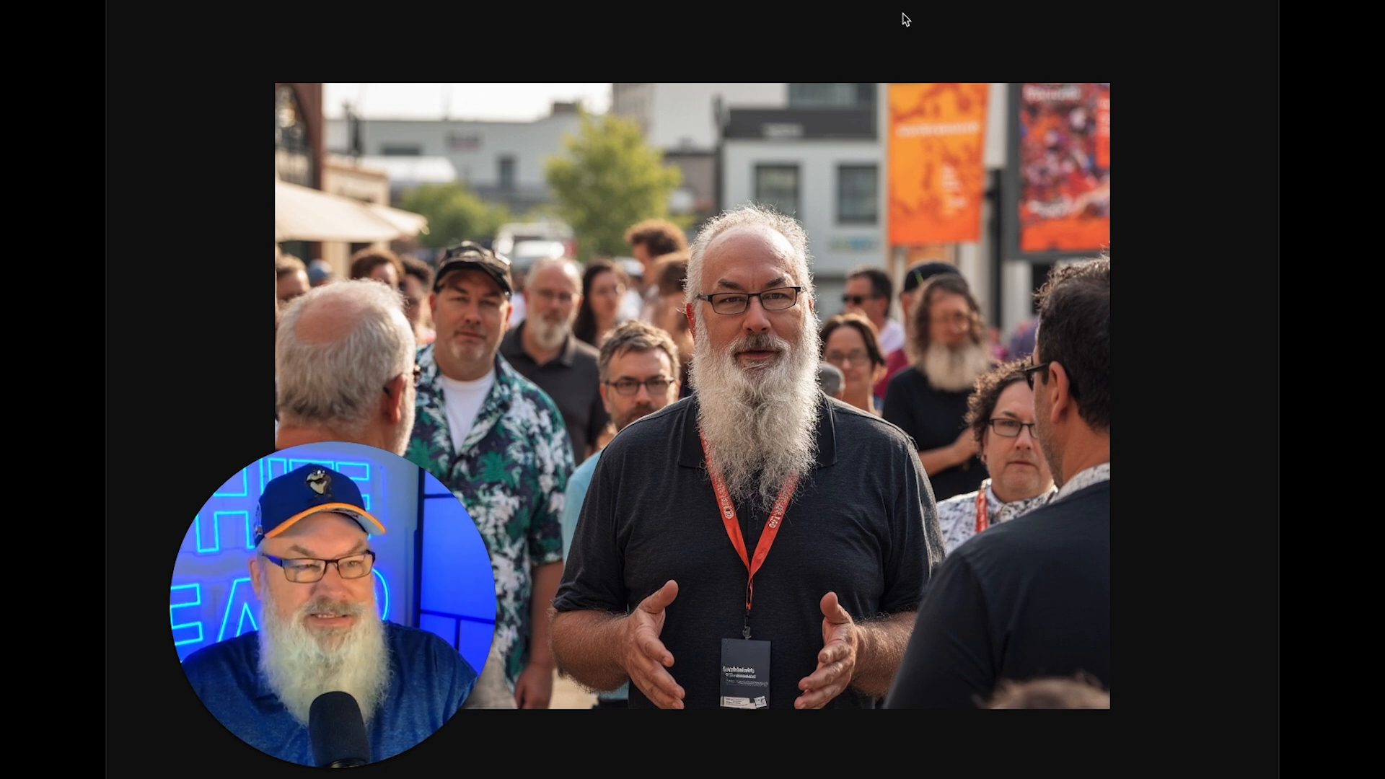
pyautogui.press('Escape')
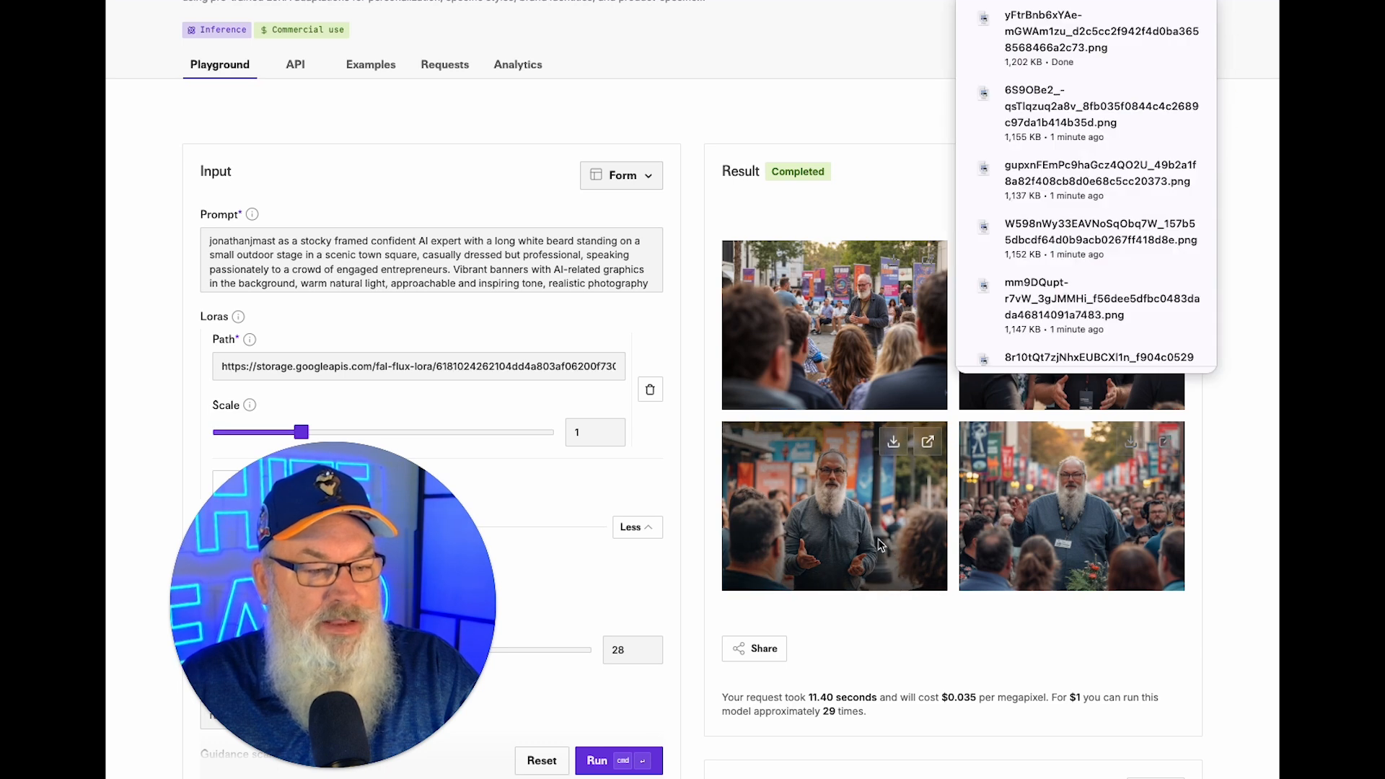
pyautogui.click(899, 447)
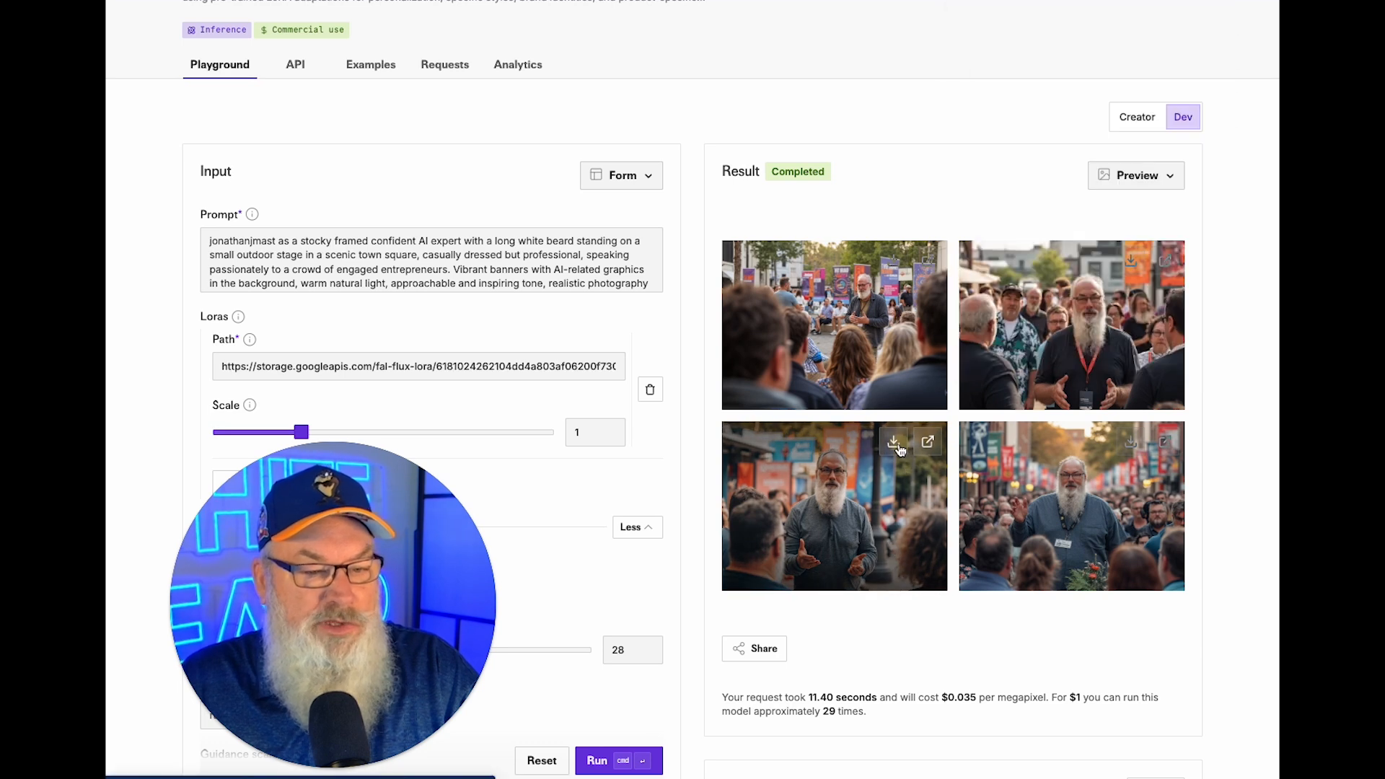
pyautogui.click(1165, 444)
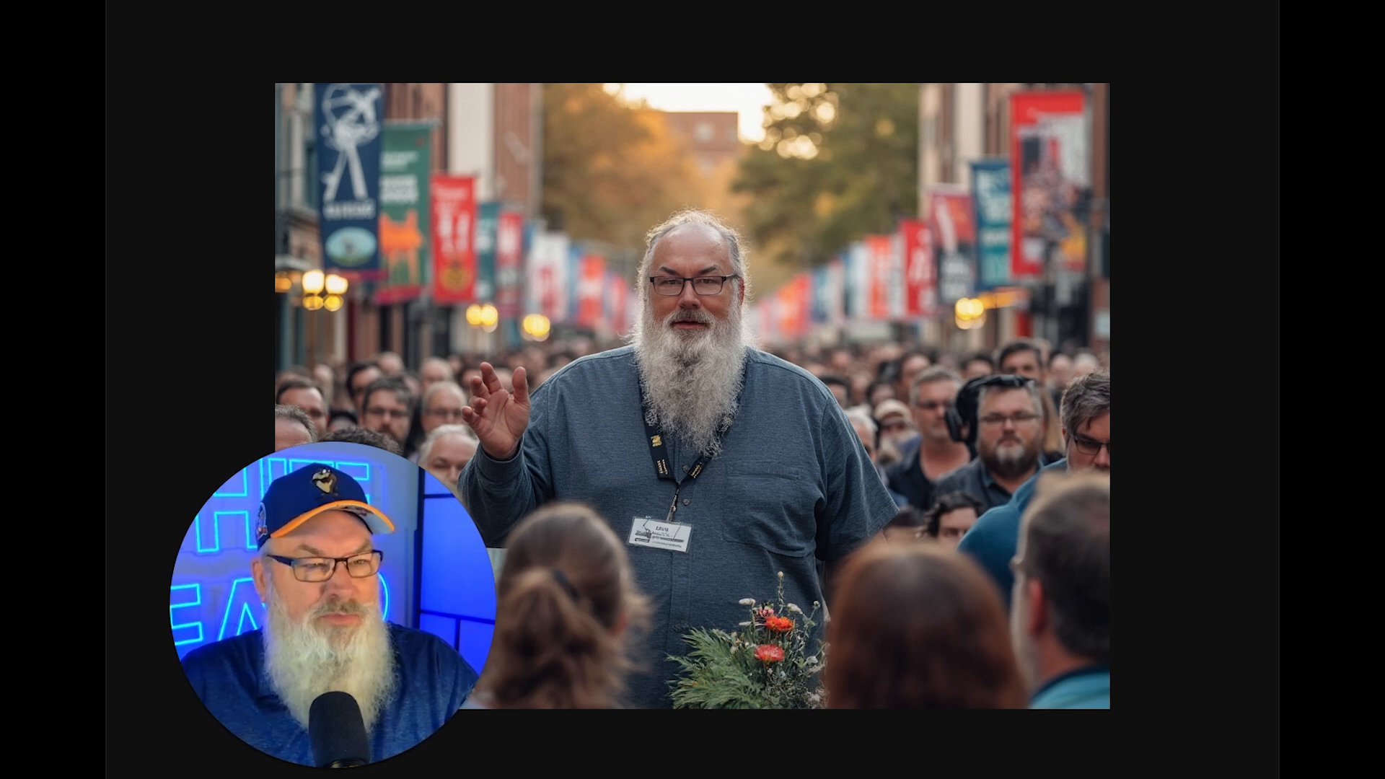
pyautogui.press('super+w')
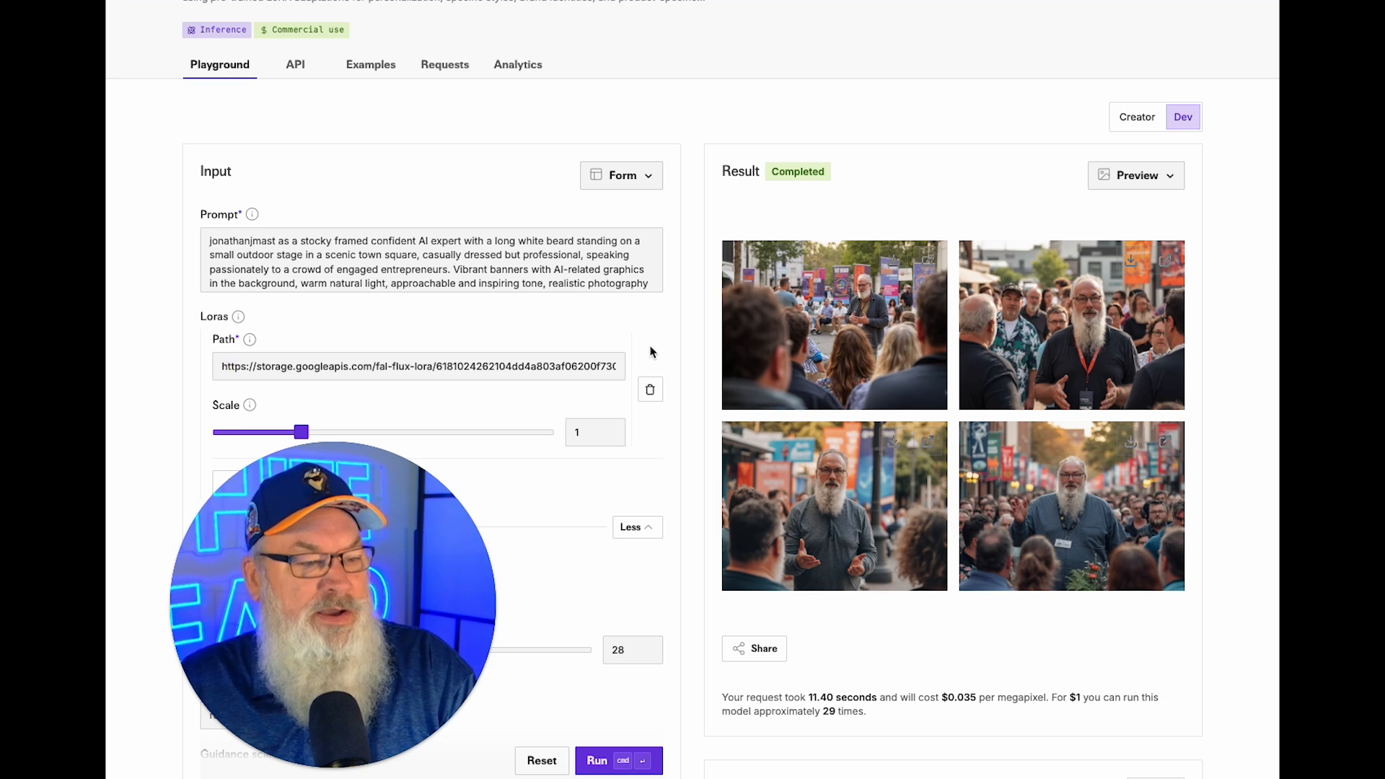
# Set the guidance scale back to 10 and select PROMPT 2's beachfront main prompt in ChatGPT.
pyautogui.scroll(-6, 606, 470)
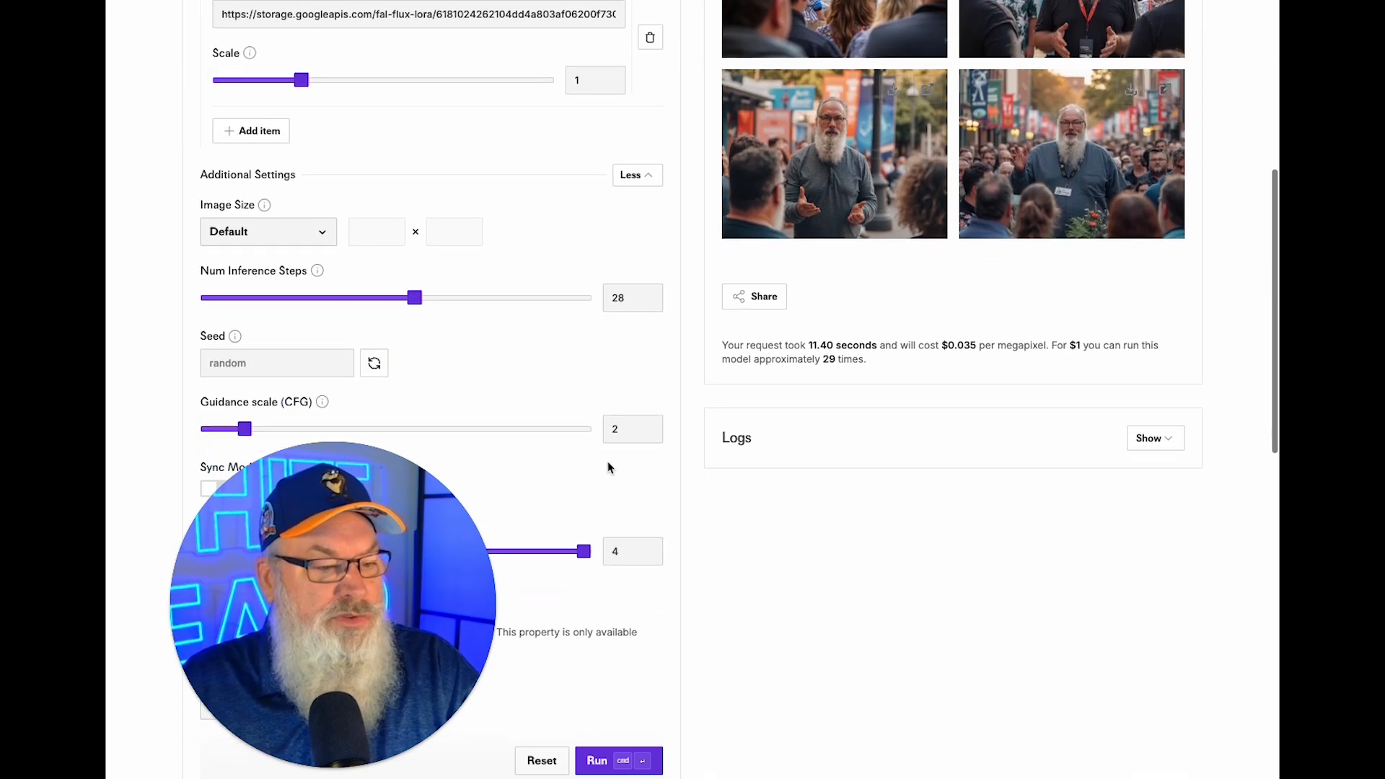
pyautogui.moveTo(408, 342); pyautogui.dragTo(396, 346)
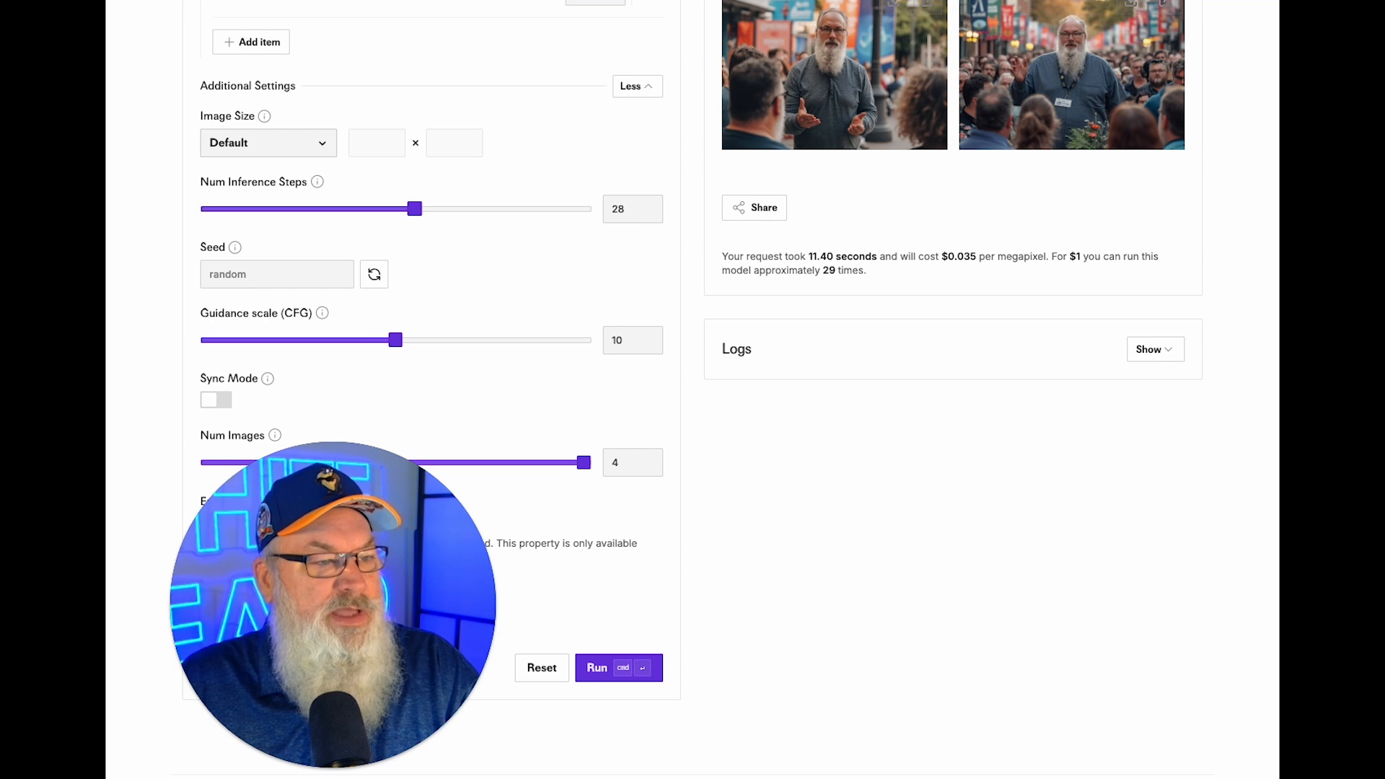
pyautogui.hotkey('ctrl', 'Tab')
pyautogui.scroll(-3, 739, 378)
pyautogui.scroll(-1, 738, 378)
pyautogui.moveTo(663, 252); pyautogui.dragTo(964, 361)
pyautogui.press('super+c')
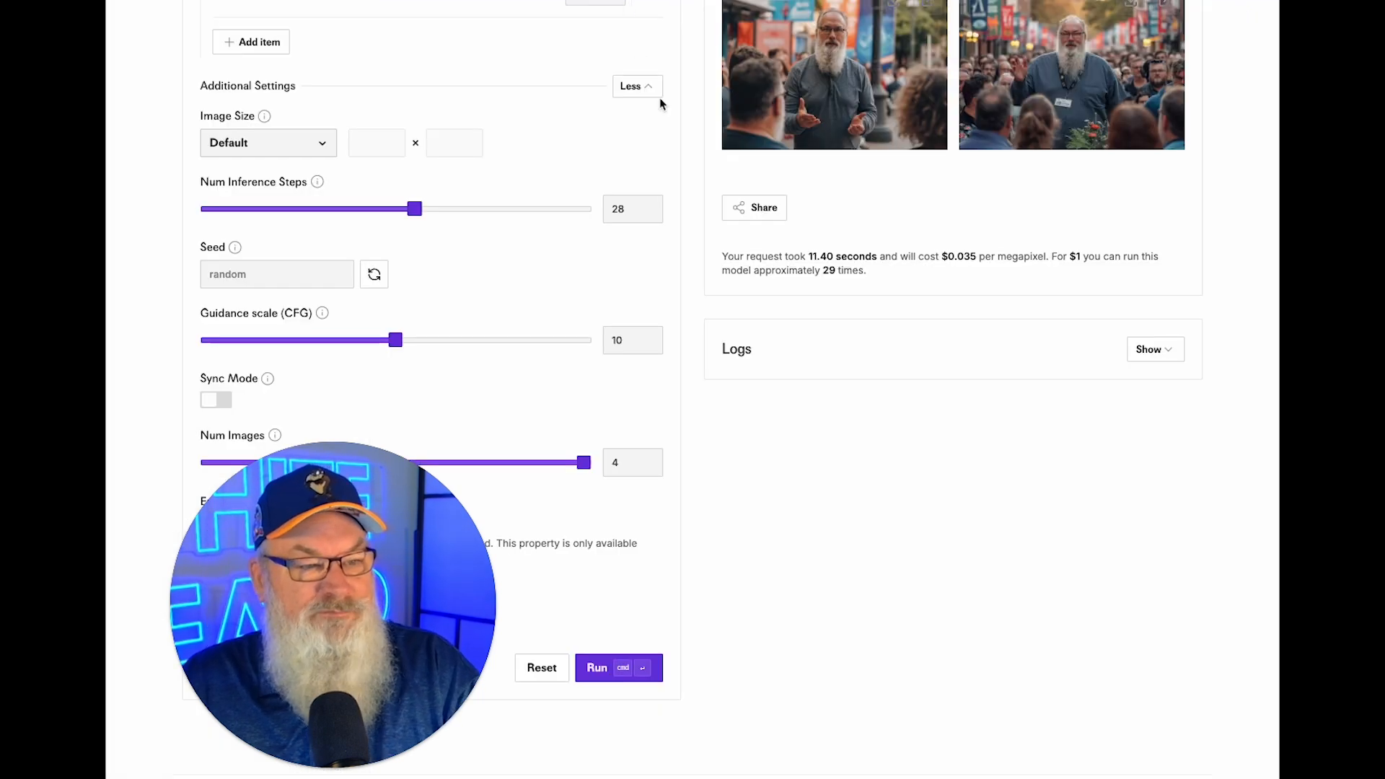
# Replace the fal.ai prompt with the beachfront one, prefixed by the LoRA trigger word, and generate.
pyautogui.scroll(5, 651, 189)
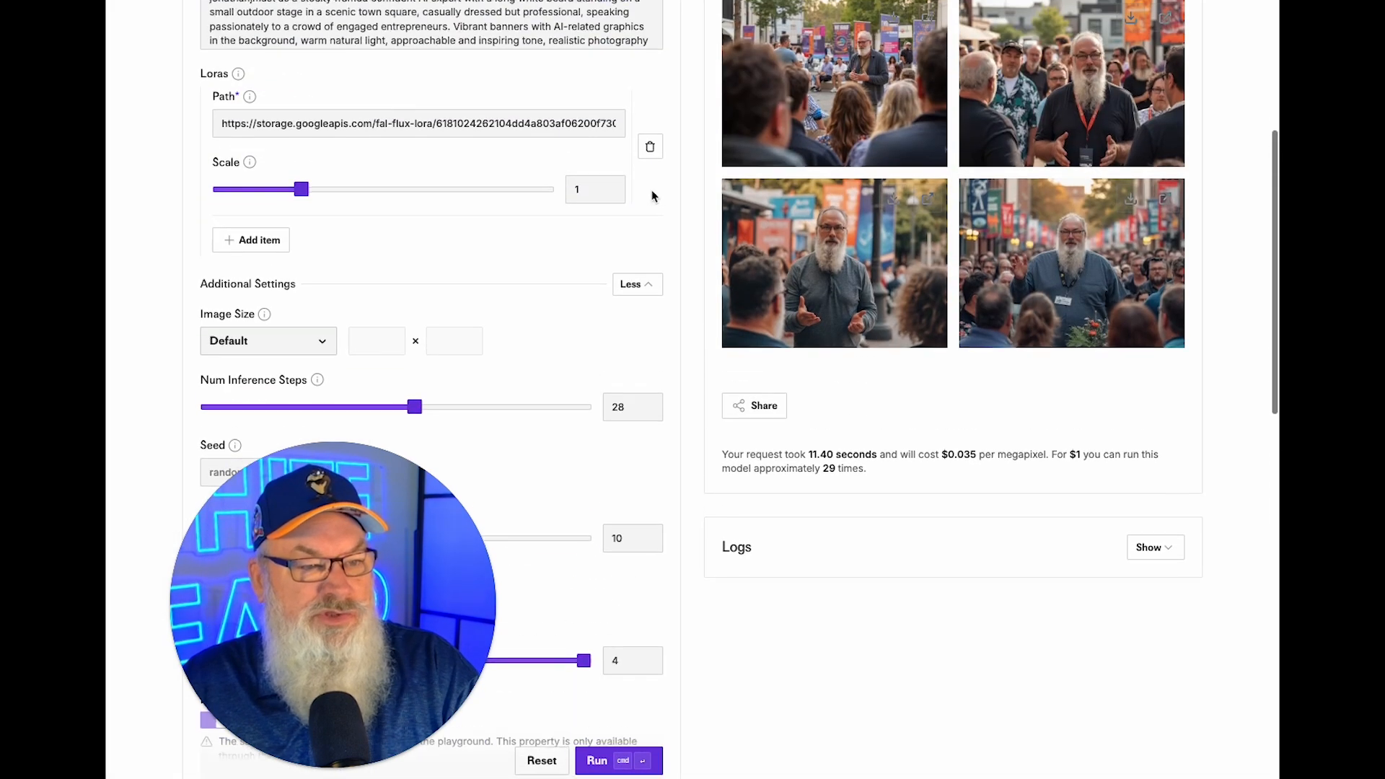
pyautogui.click(450, 155)
pyautogui.press('super+a')
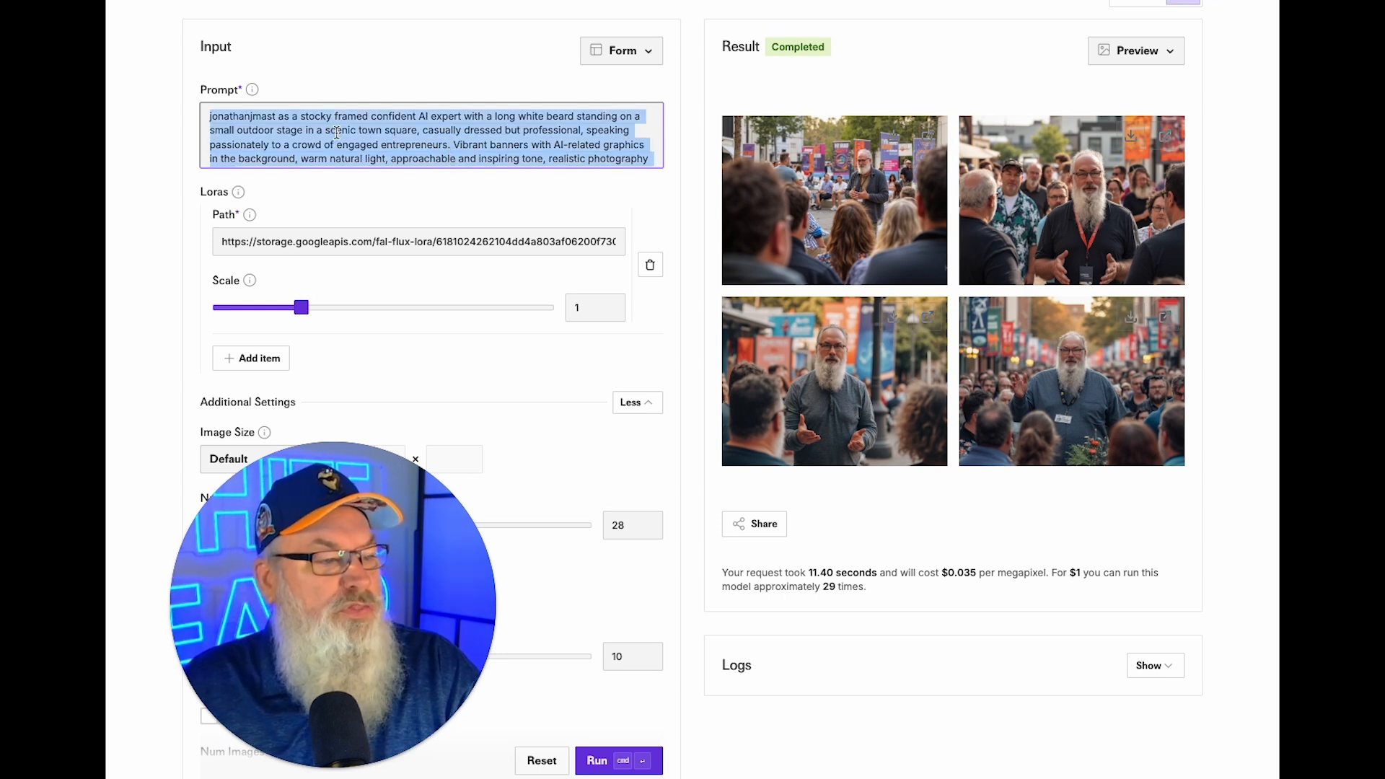
pyautogui.press('super+v')
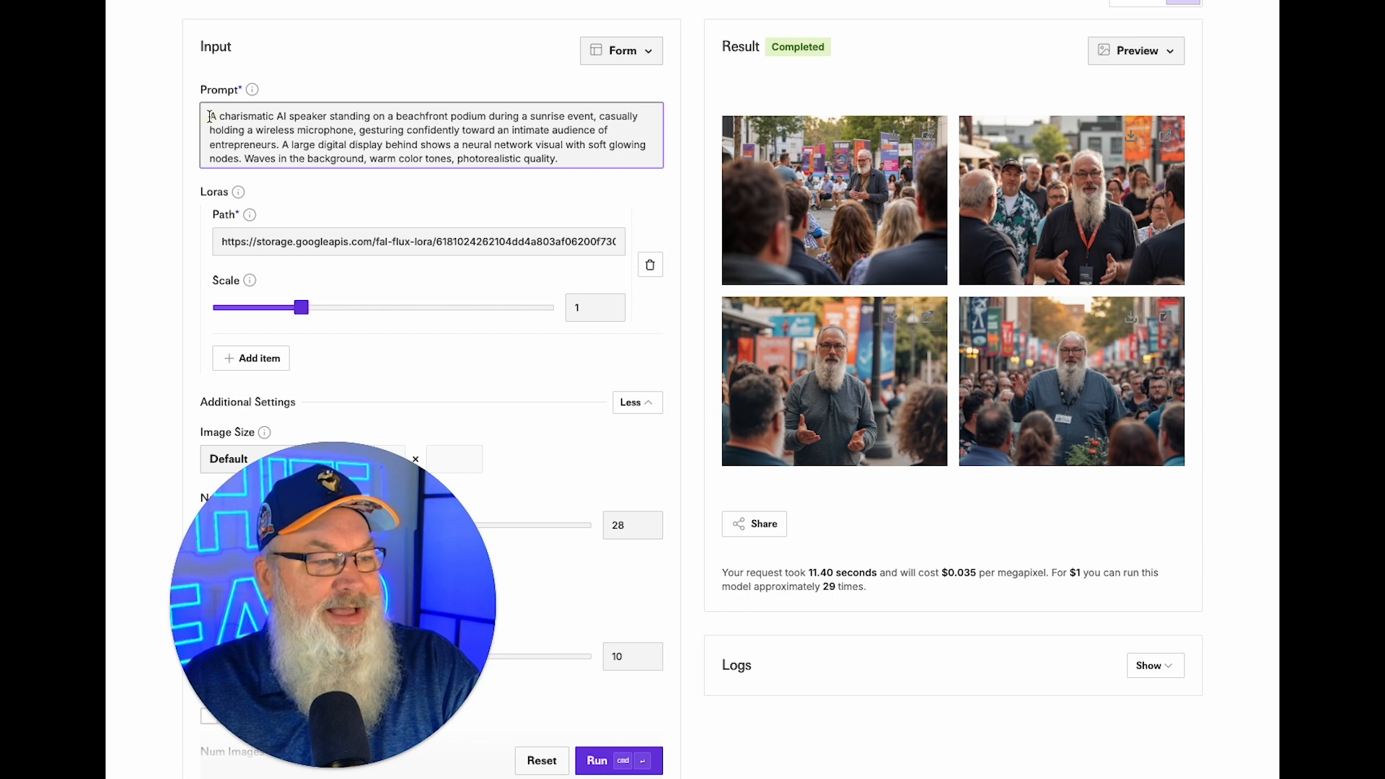
pyautogui.write('jonathan')
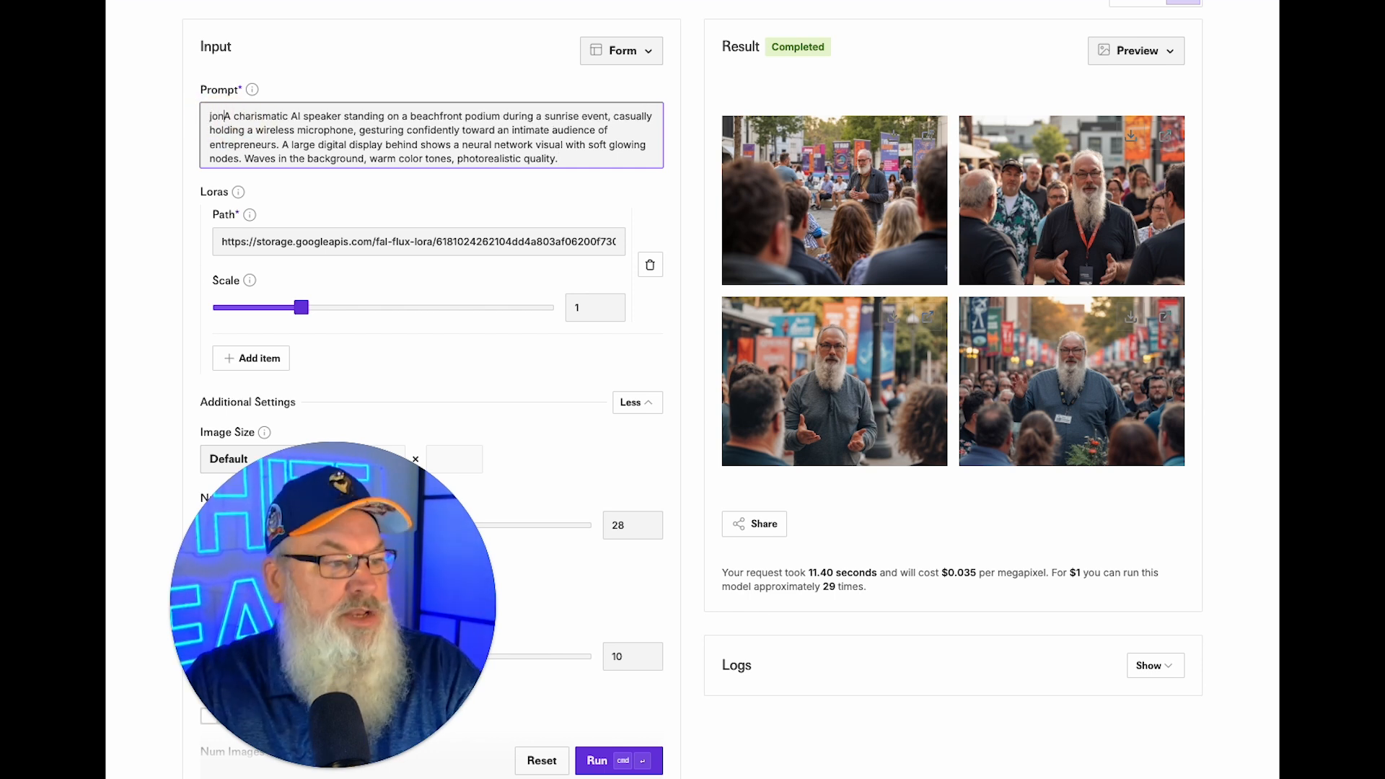
pyautogui.write('jmast')
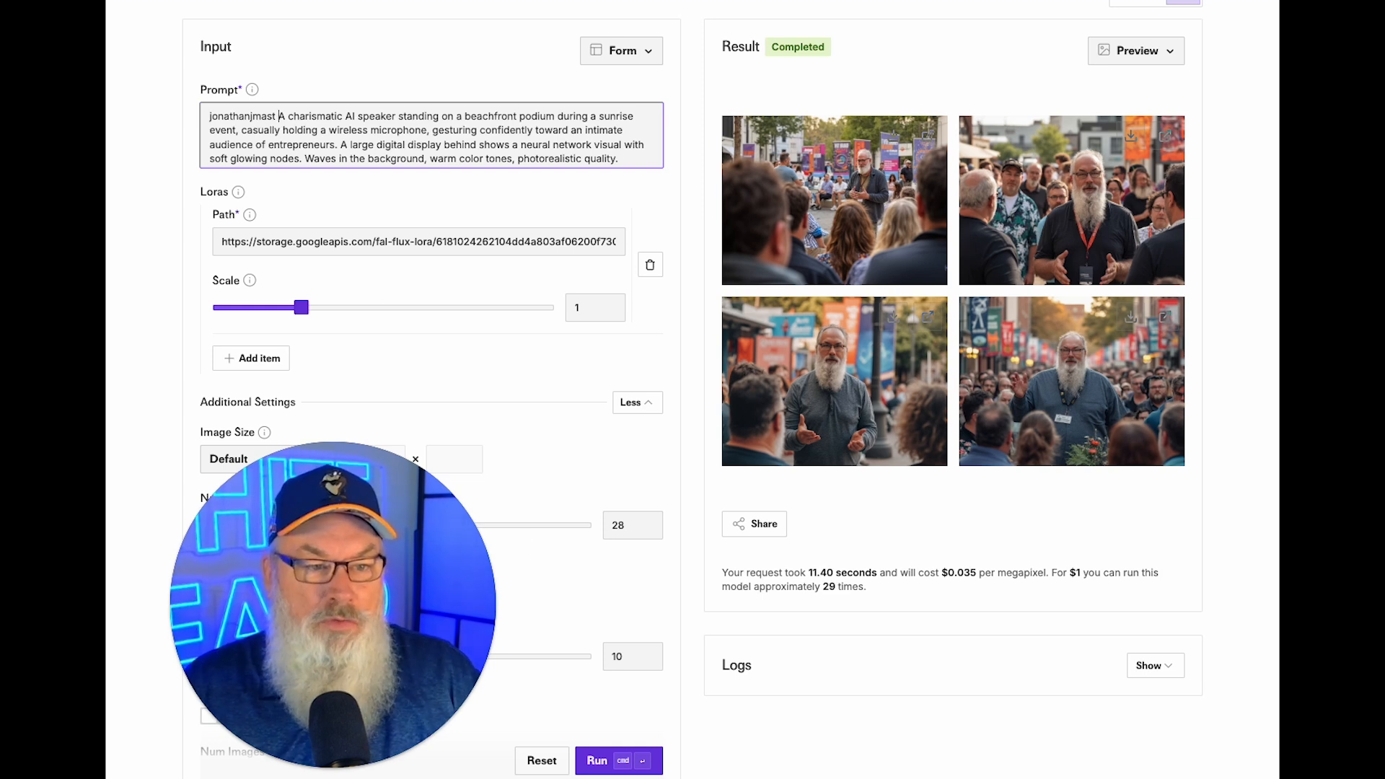
pyautogui.click(605, 763)
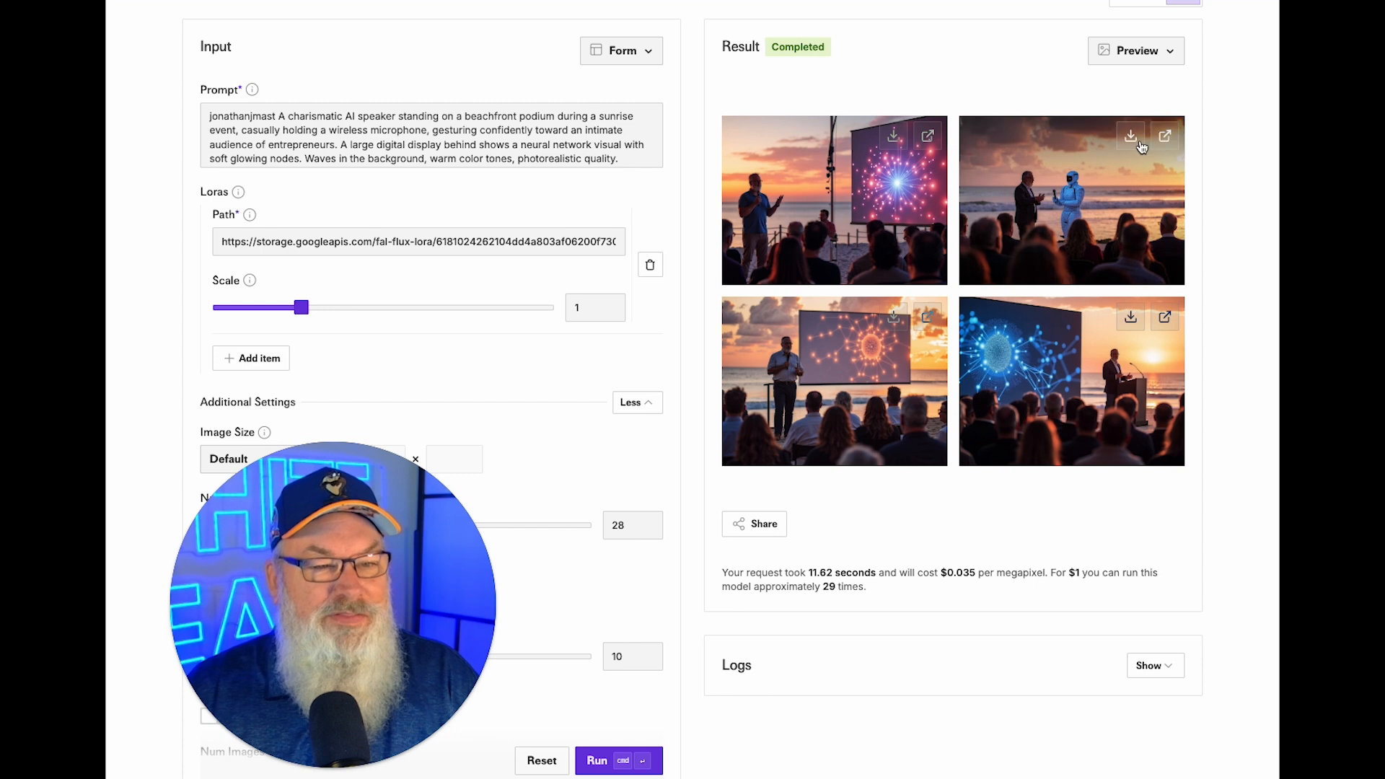
# View the second beach image at full size, then return to the results form.
pyautogui.click(1164, 137)
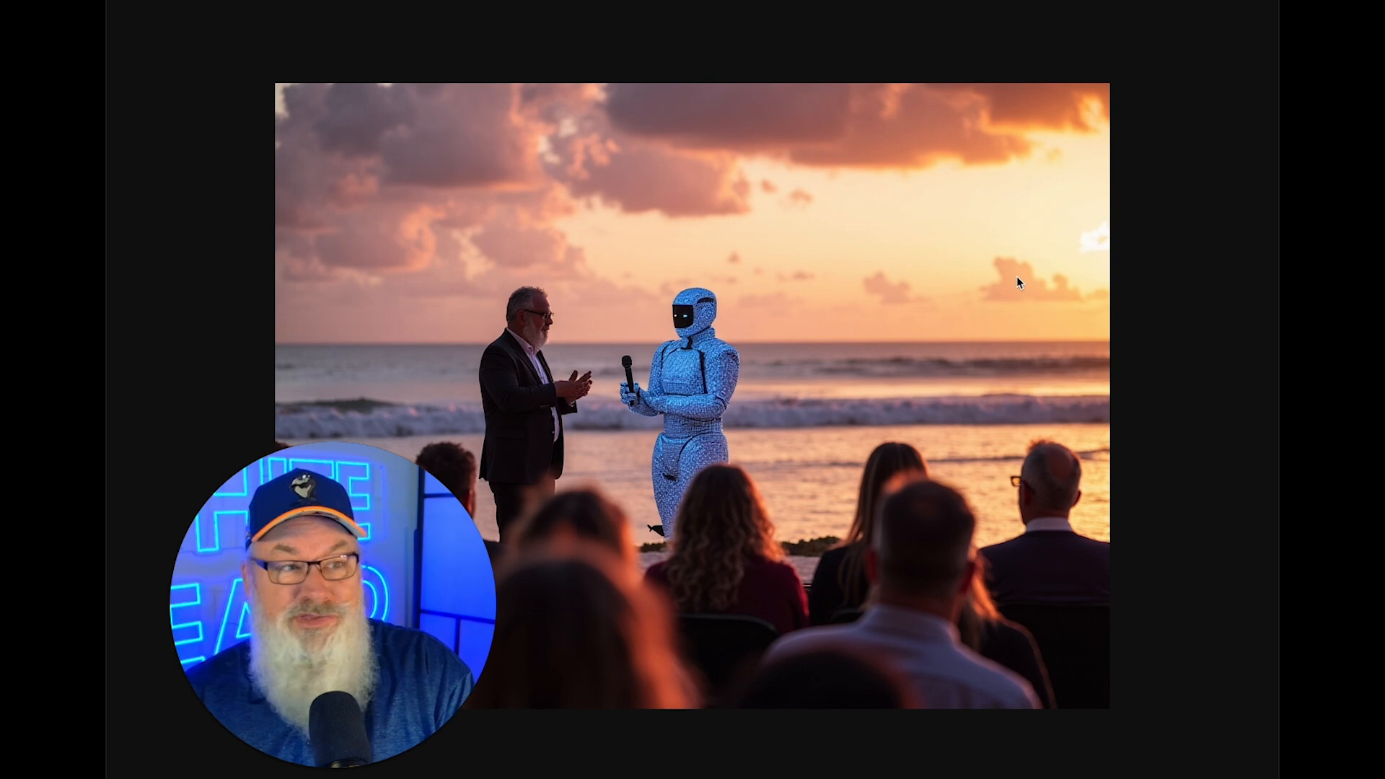
pyautogui.click(1039, 1)
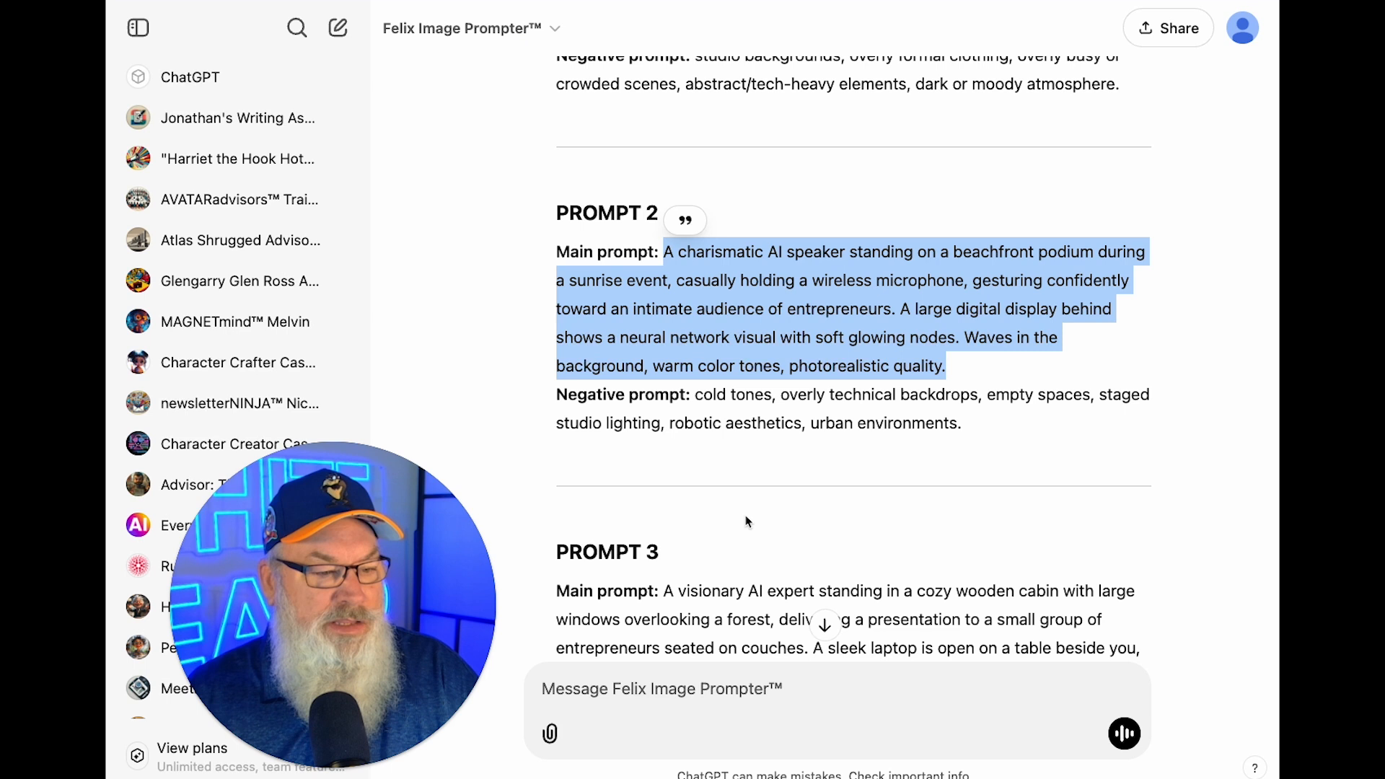
# Replace the text after the trigger word with Prompt 3's cozy cabin description and generate.
pyautogui.scroll(-5, 745, 515)
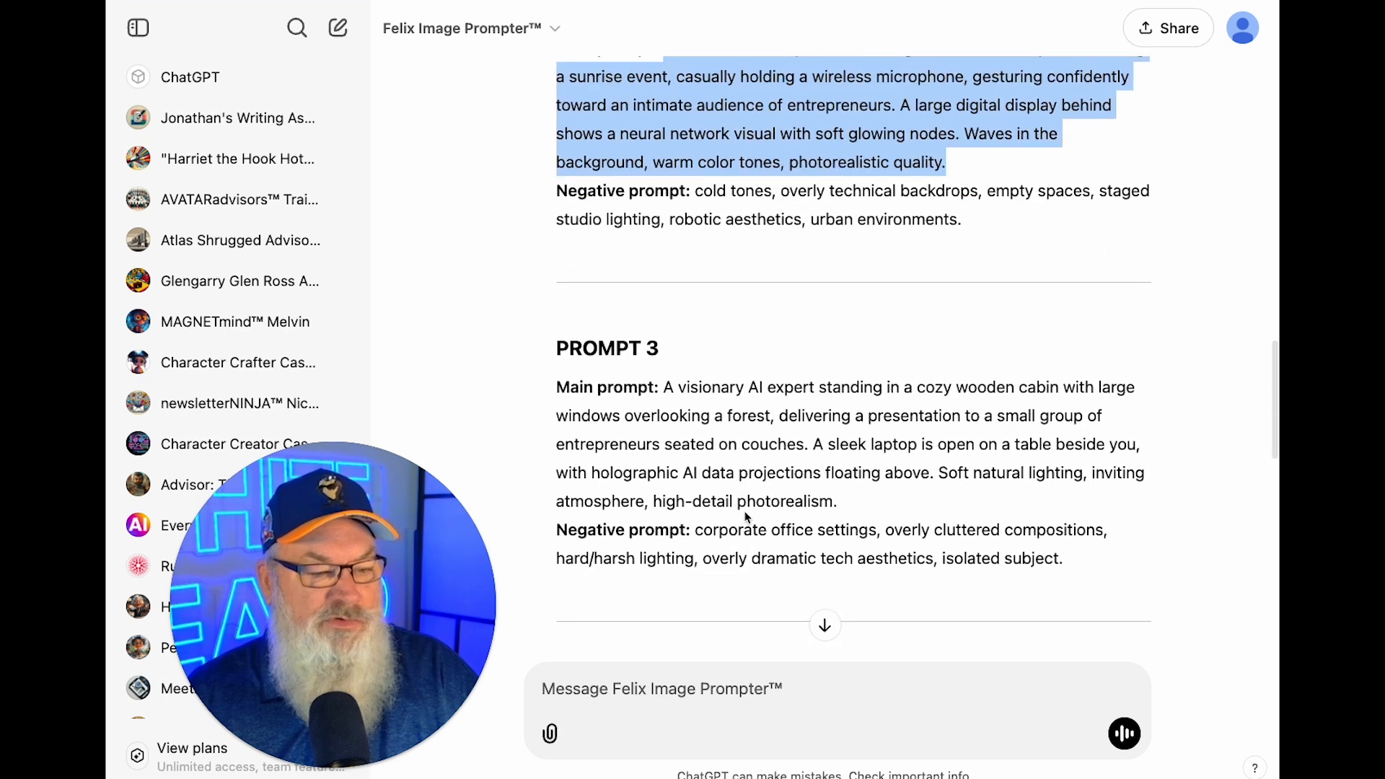
pyautogui.moveTo(662, 240); pyautogui.dragTo(858, 353)
pyautogui.press('super+c')
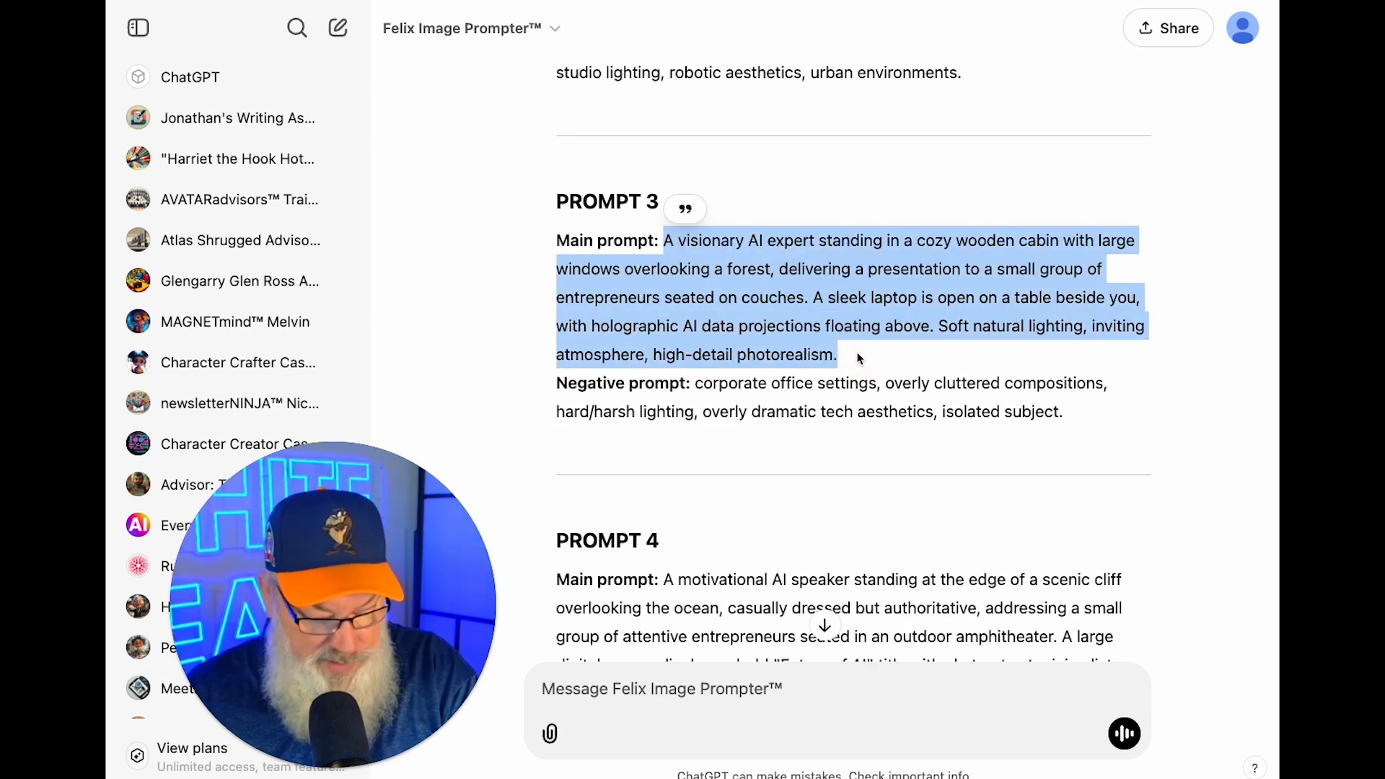
pyautogui.click(702, 2)
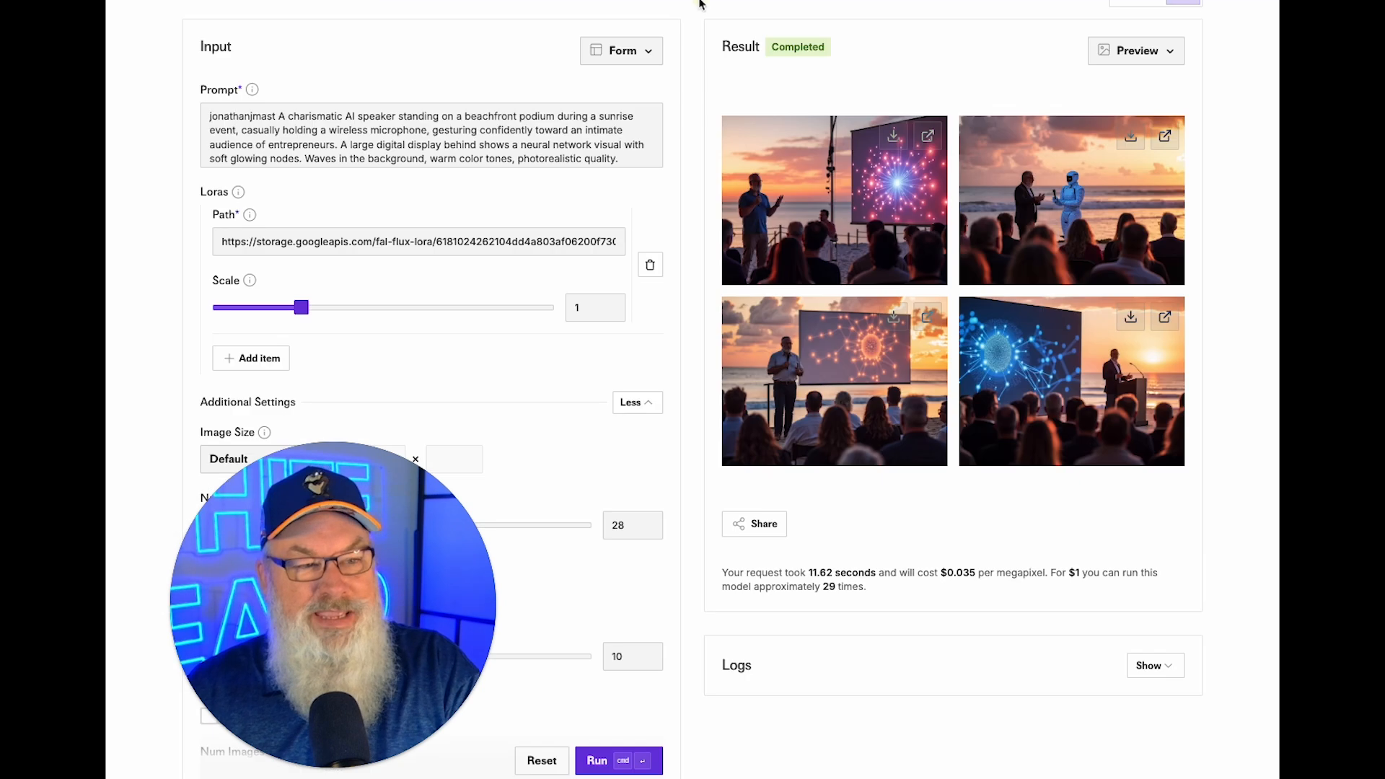
pyautogui.click(534, 136)
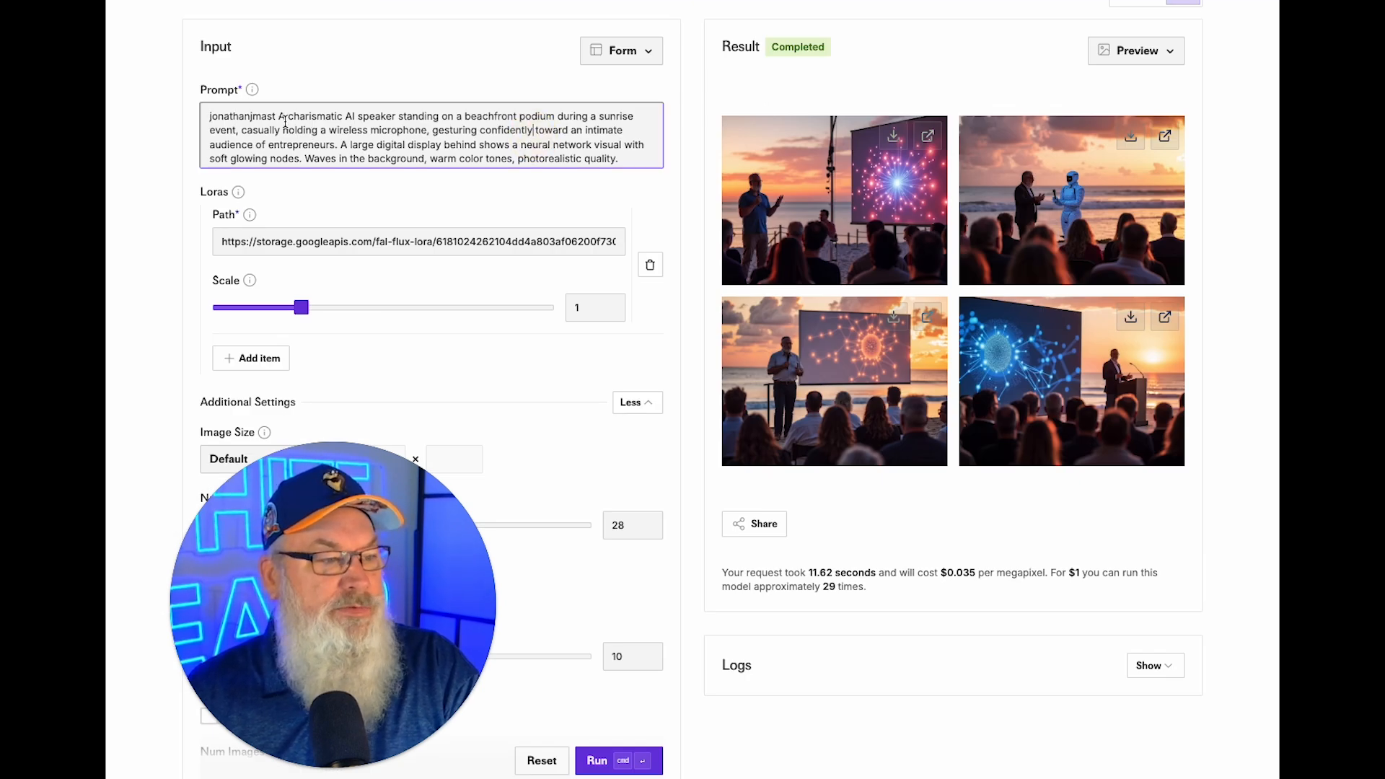
pyautogui.moveTo(280, 114); pyautogui.dragTo(737, 239)
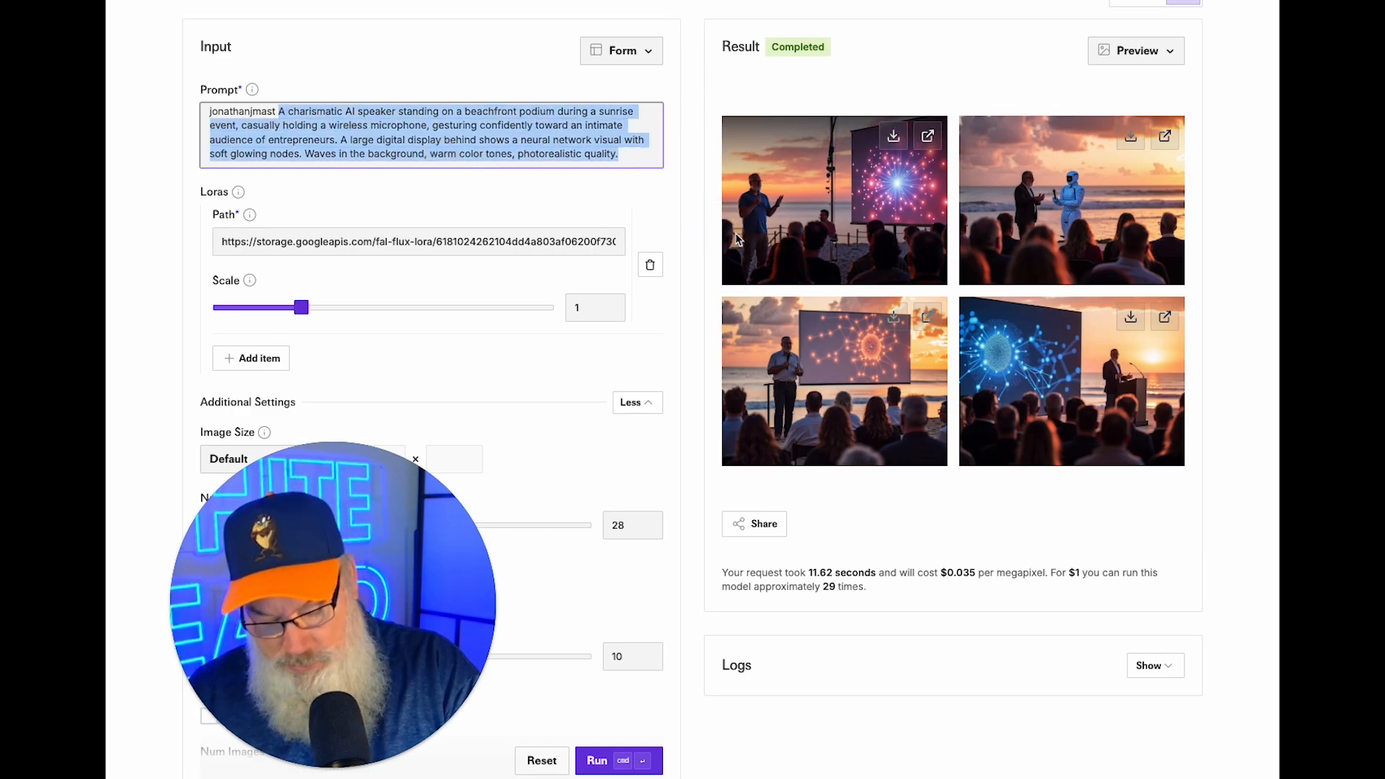
pyautogui.press('super+v')
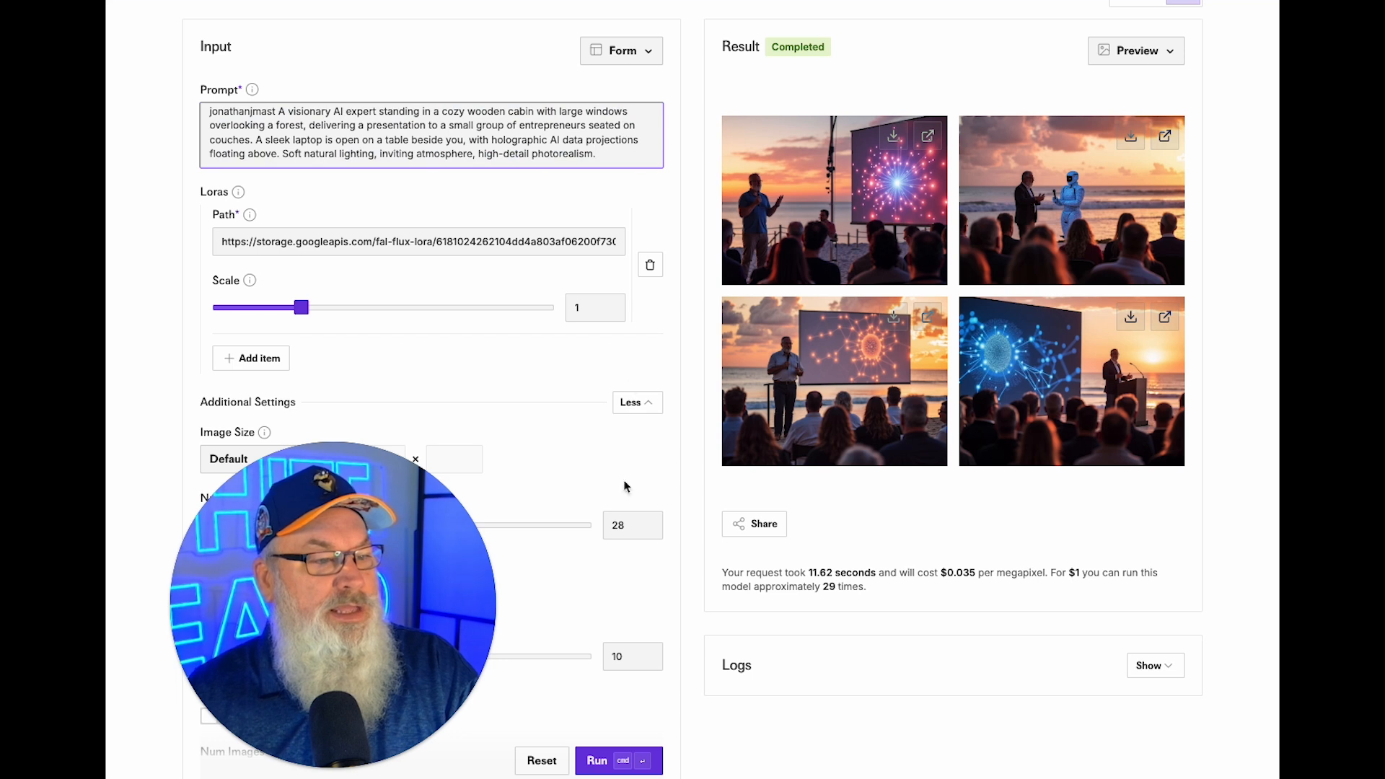
pyautogui.click(603, 760)
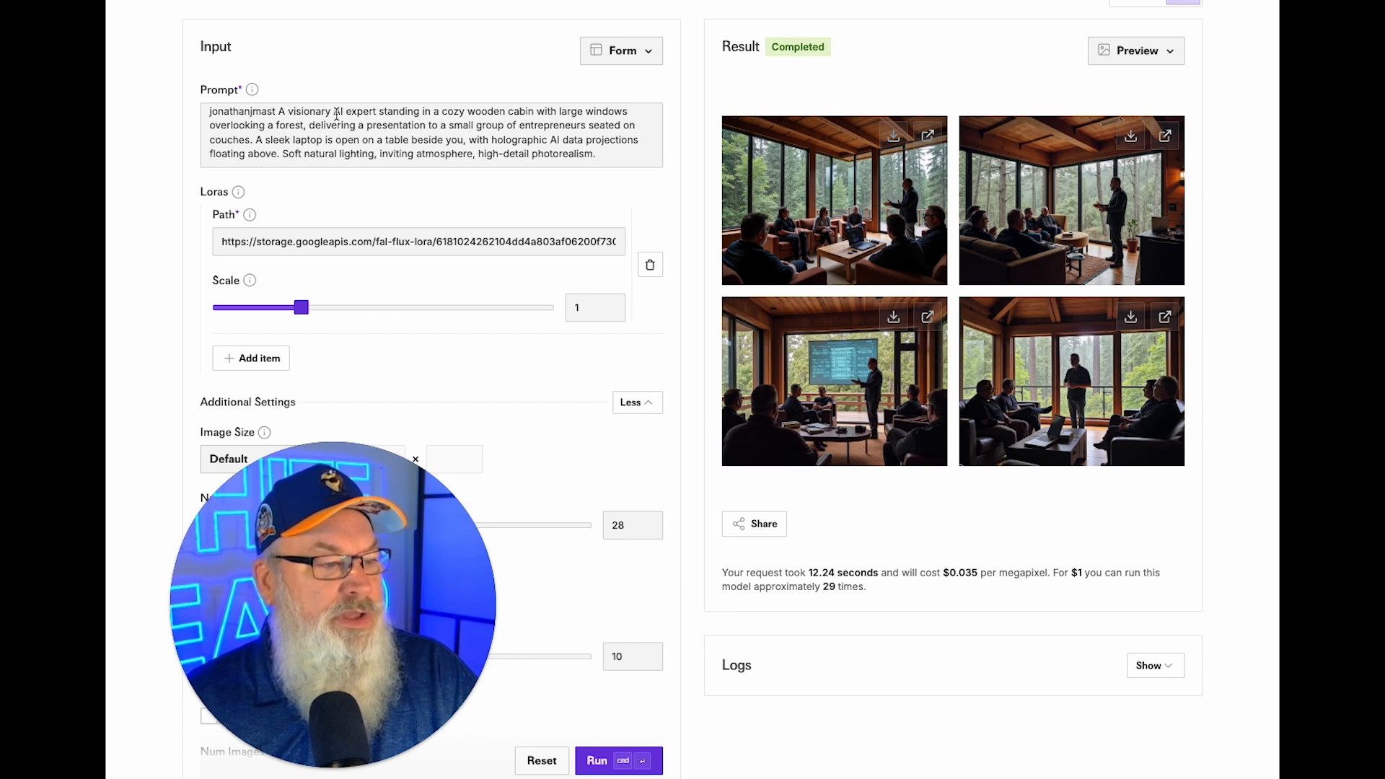
# Describe the speaker as a 'stocky framed visionary AI expert with a long white beard'.
pyautogui.click(289, 111)
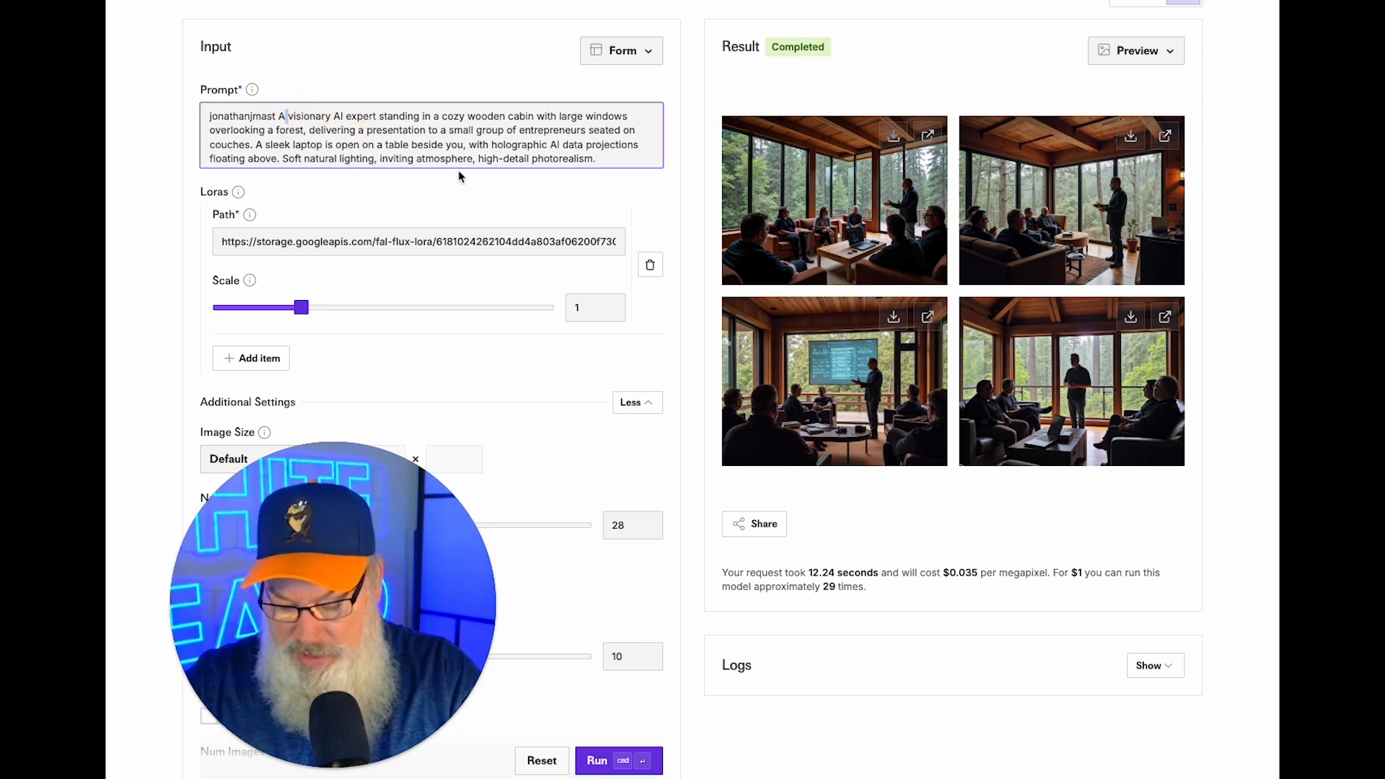
pyautogui.write('staock')
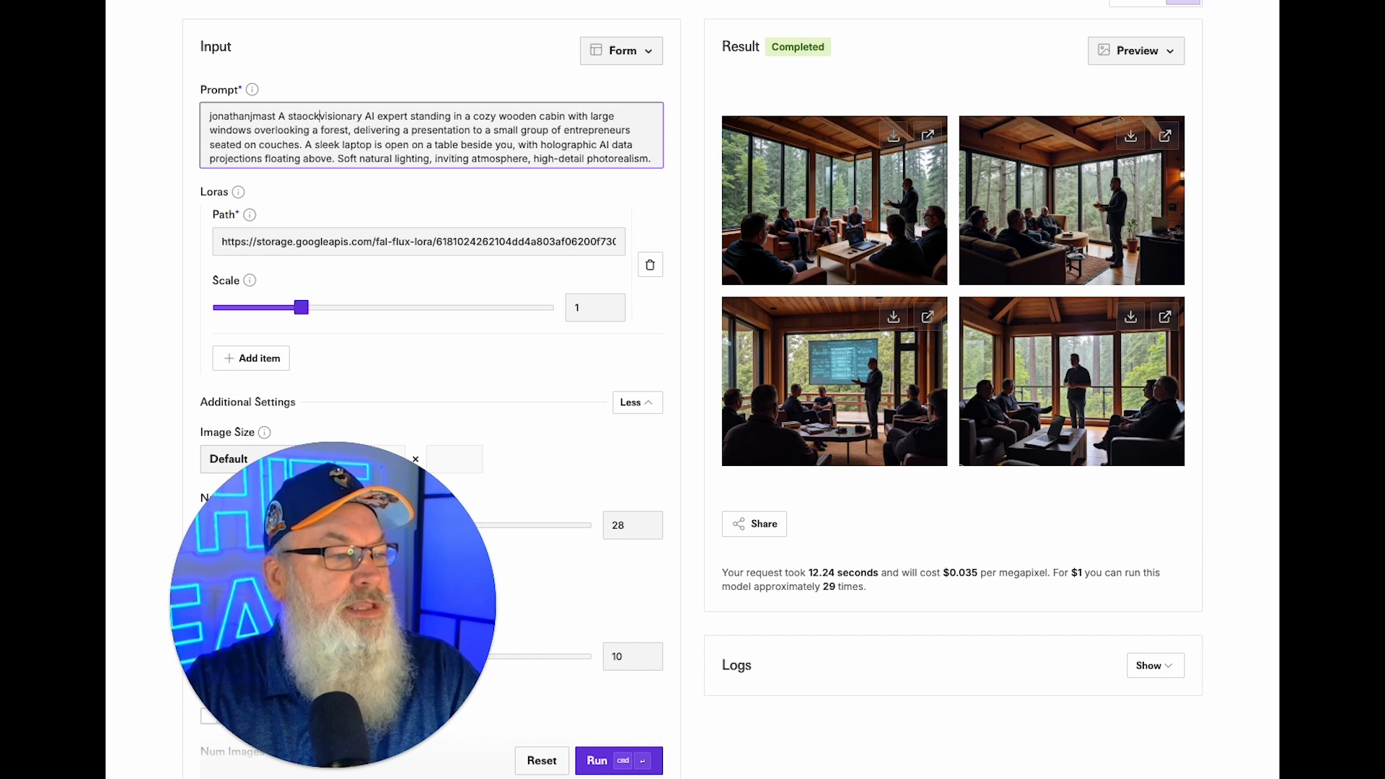
pyautogui.press('BackSpace')
pyautogui.press('BackSpace')
pyautogui.press('BackSpace')
pyautogui.write('ocky fr')
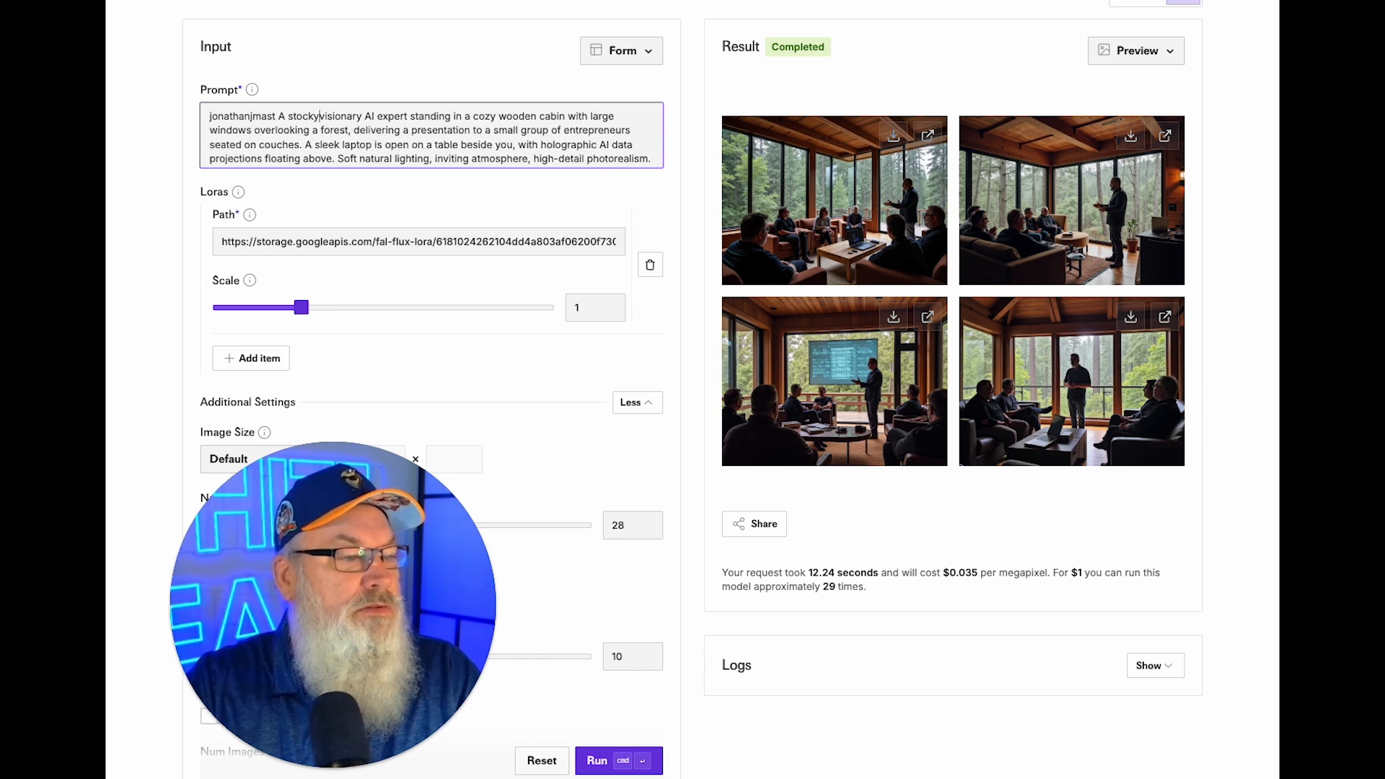
pyautogui.write('amed visionary AI expert ')
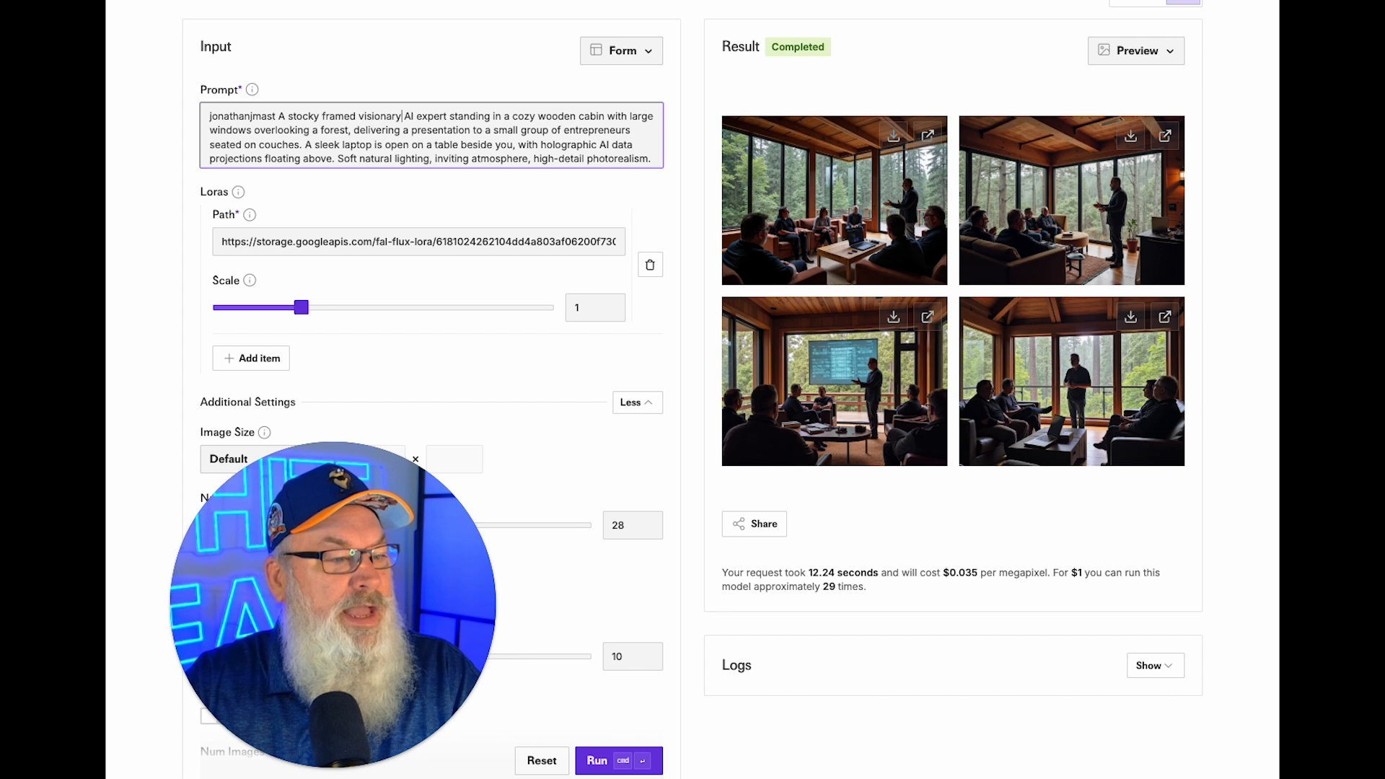
pyautogui.write('with')
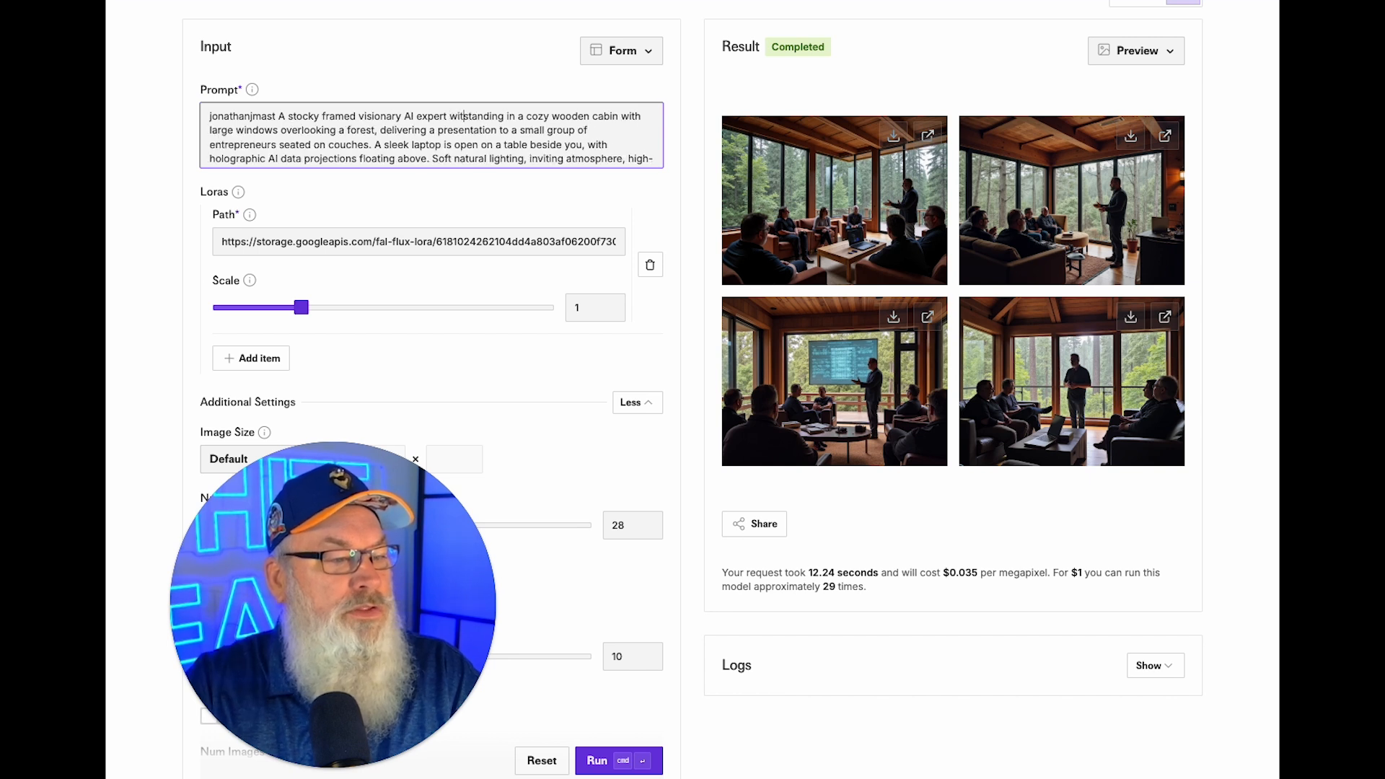
pyautogui.write(' a long white b')
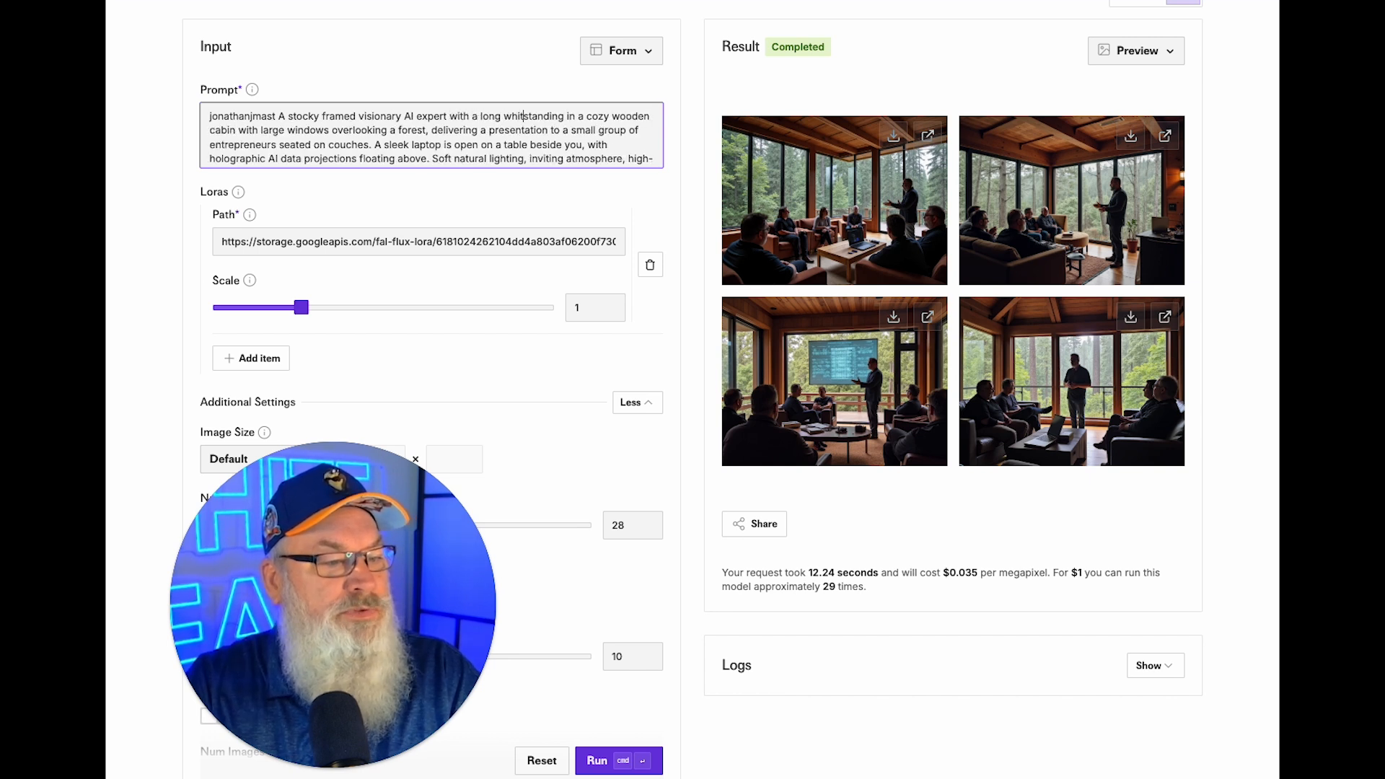
pyautogui.write('eard')
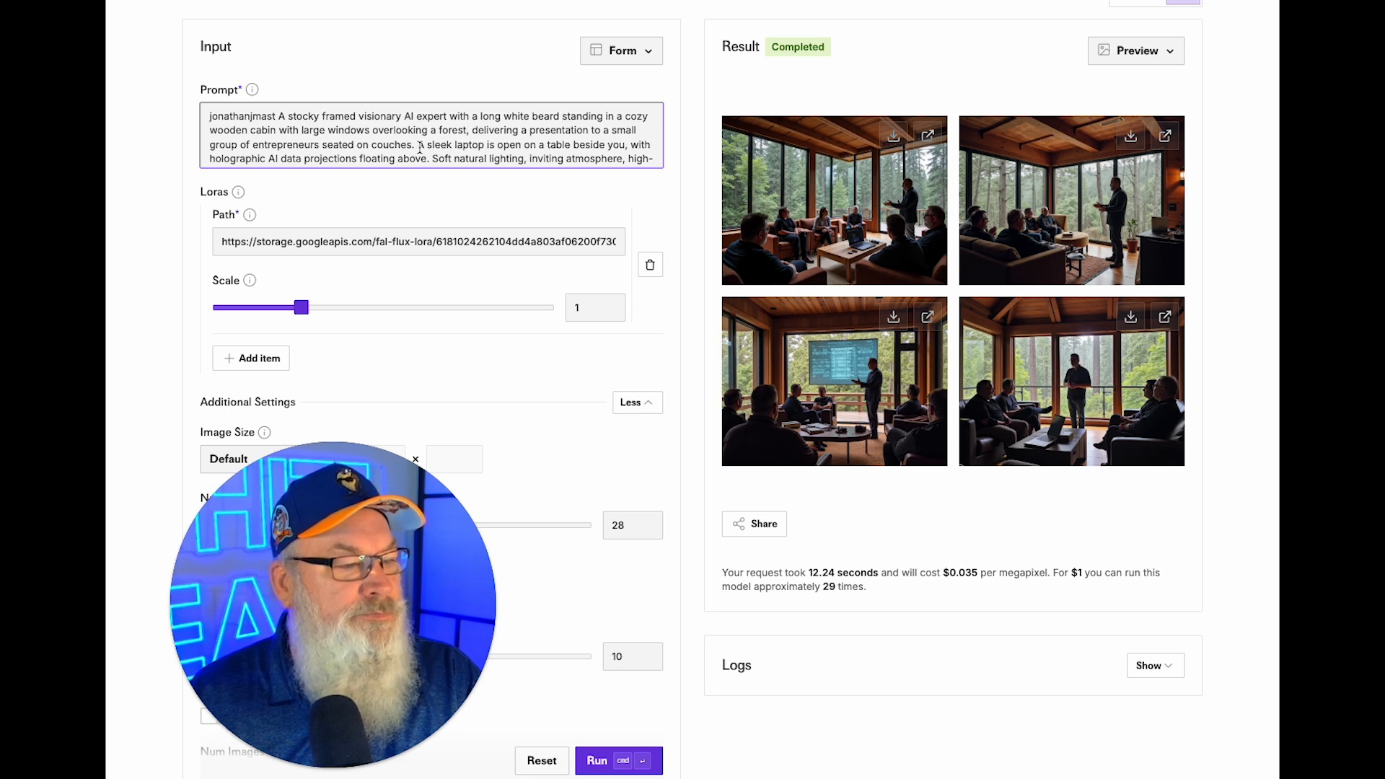
# Drop the holographic AI projections phrase, change 'Soft' to 'bright and well lit', and regenerate.
pyautogui.scroll(-1, 420, 148)
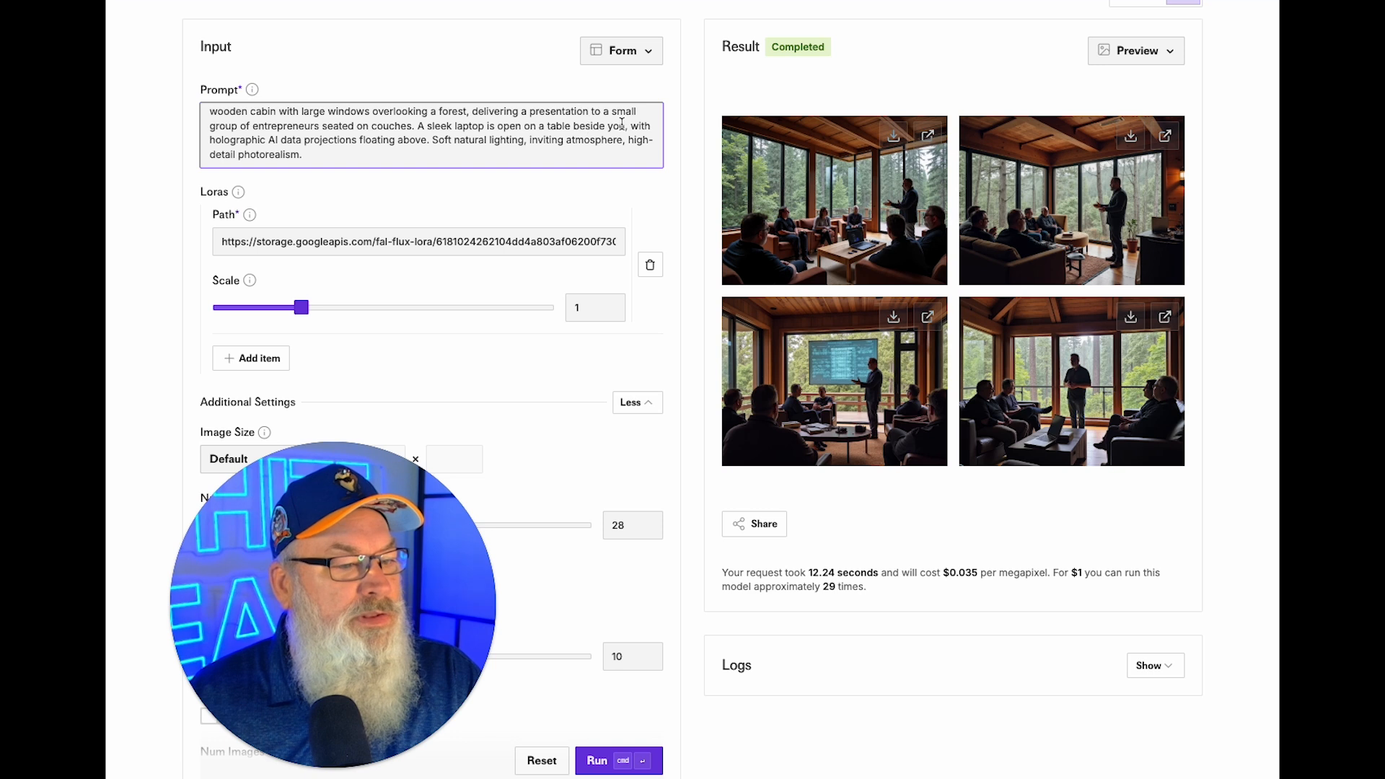
pyautogui.moveTo(632, 124); pyautogui.dragTo(422, 137)
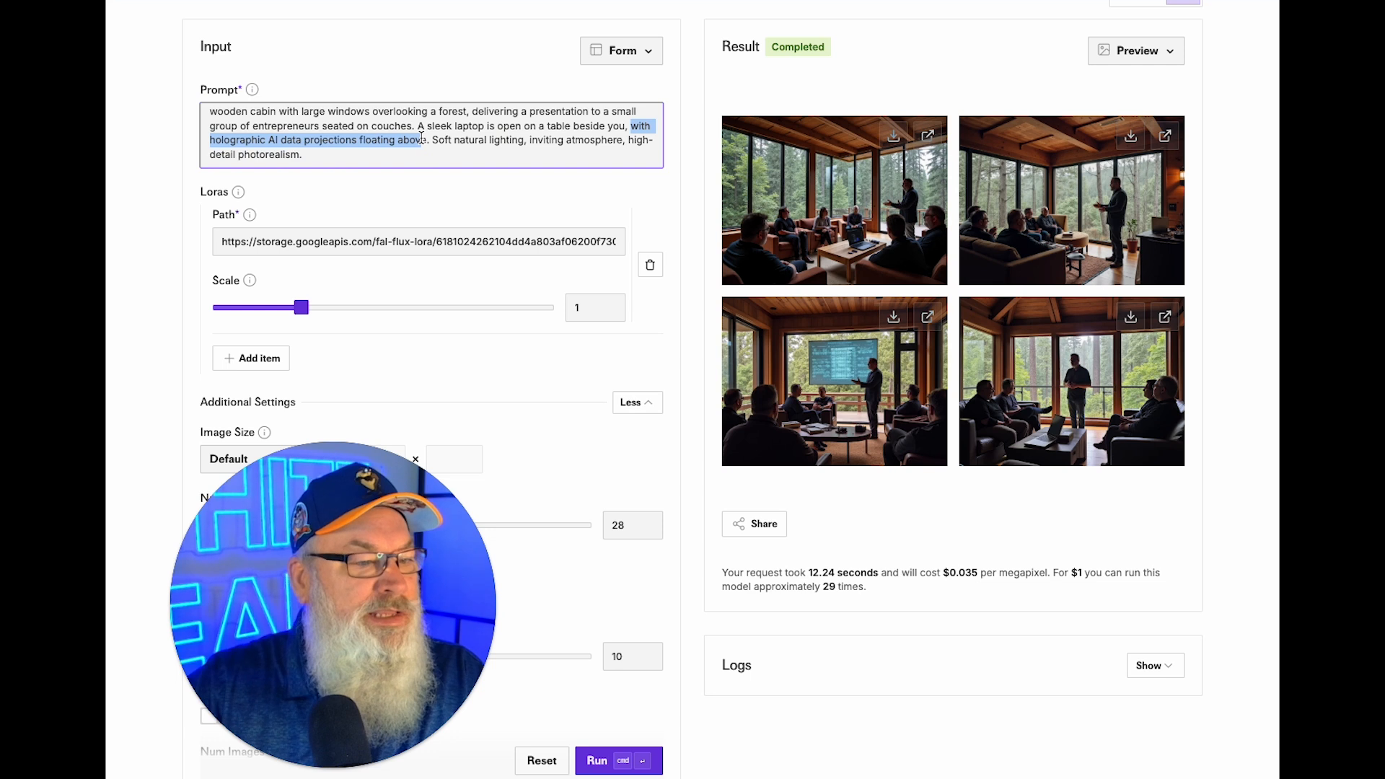
pyautogui.press('BackSpace')
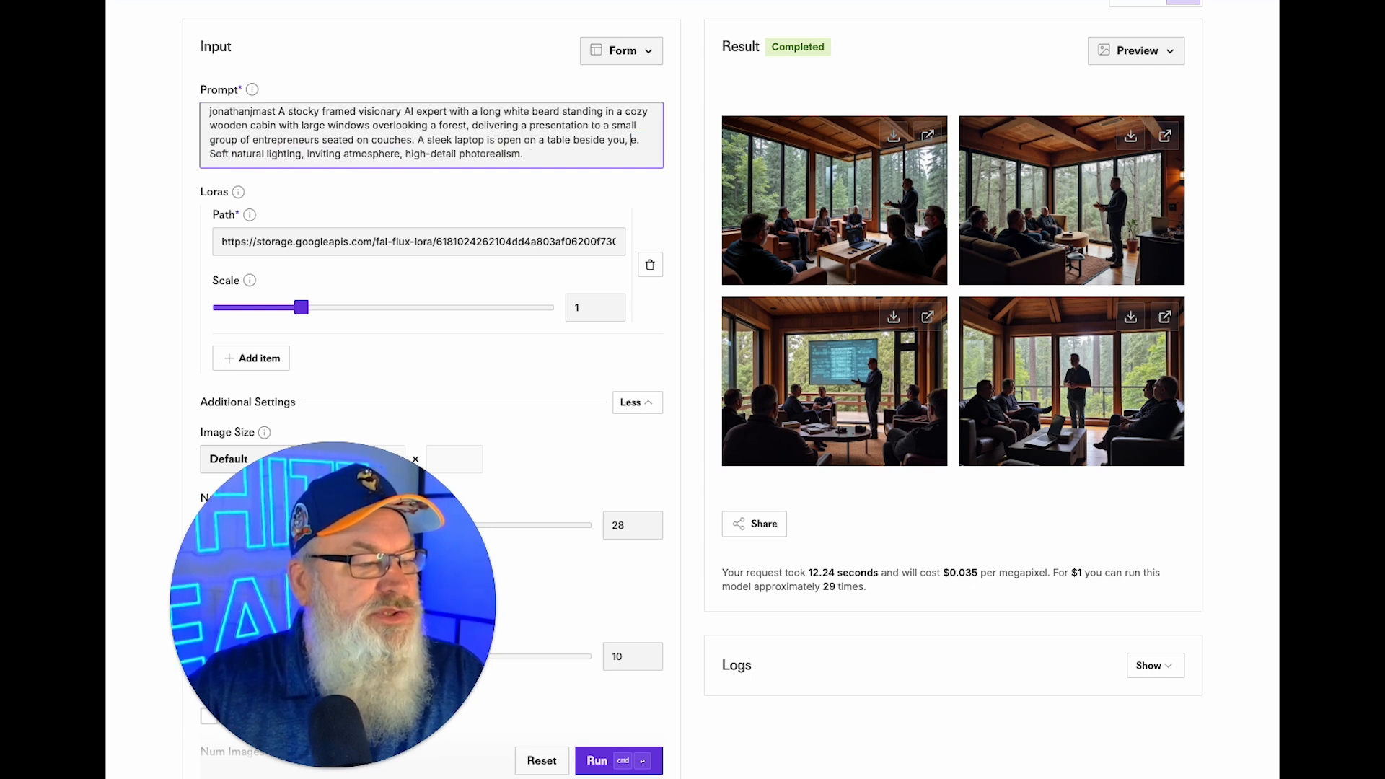
pyautogui.press('Delete')
pyautogui.press('Delete')
pyautogui.press('Delete')
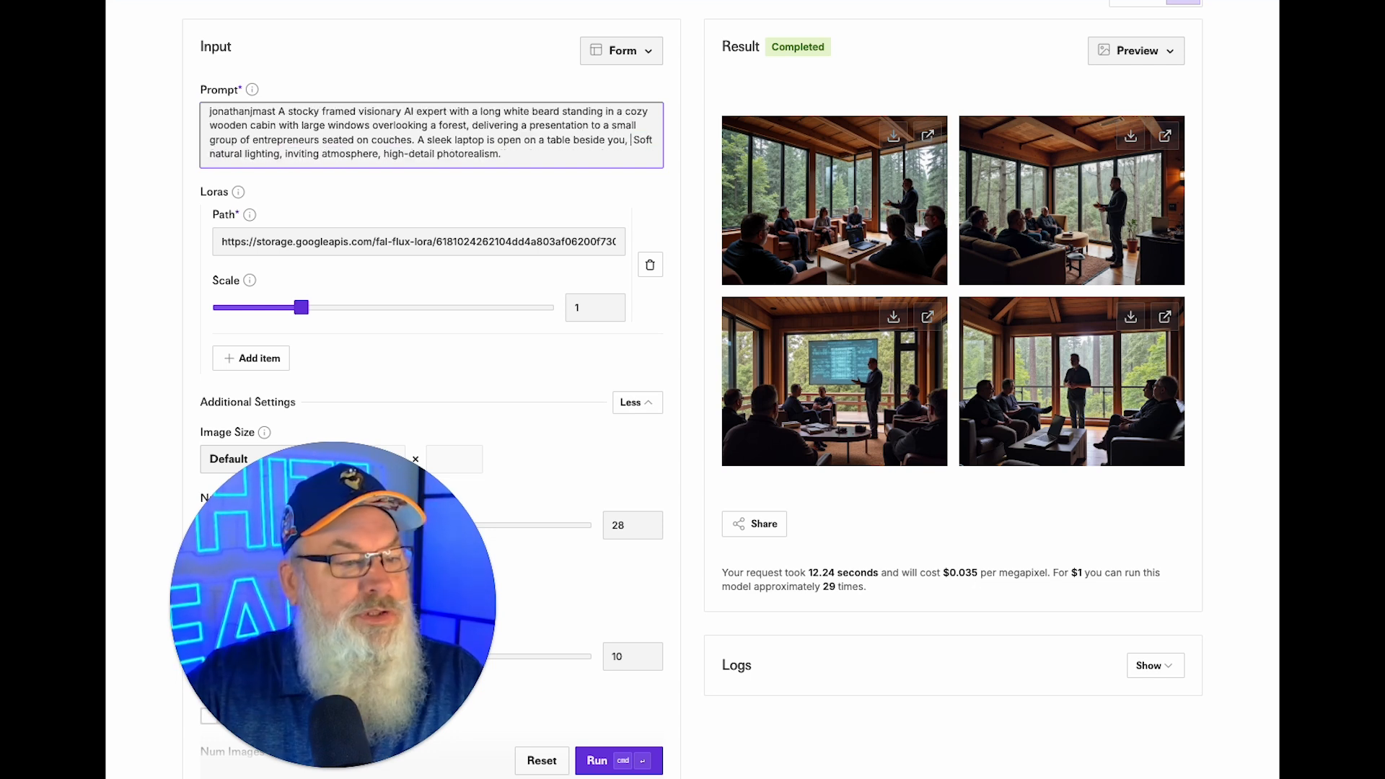
pyautogui.hotkey('shift', 'Right')
pyautogui.hotkey('shift', 'Right')
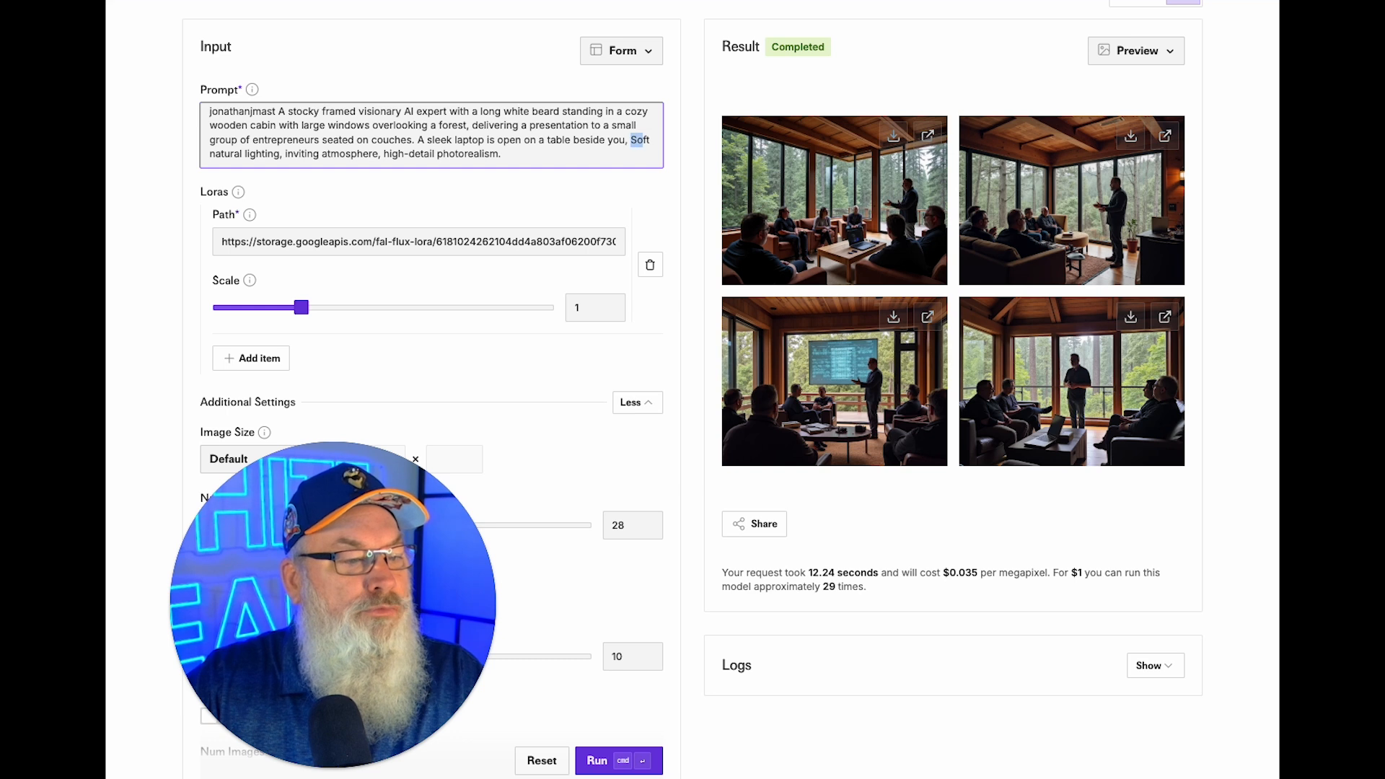
pyautogui.write('b')
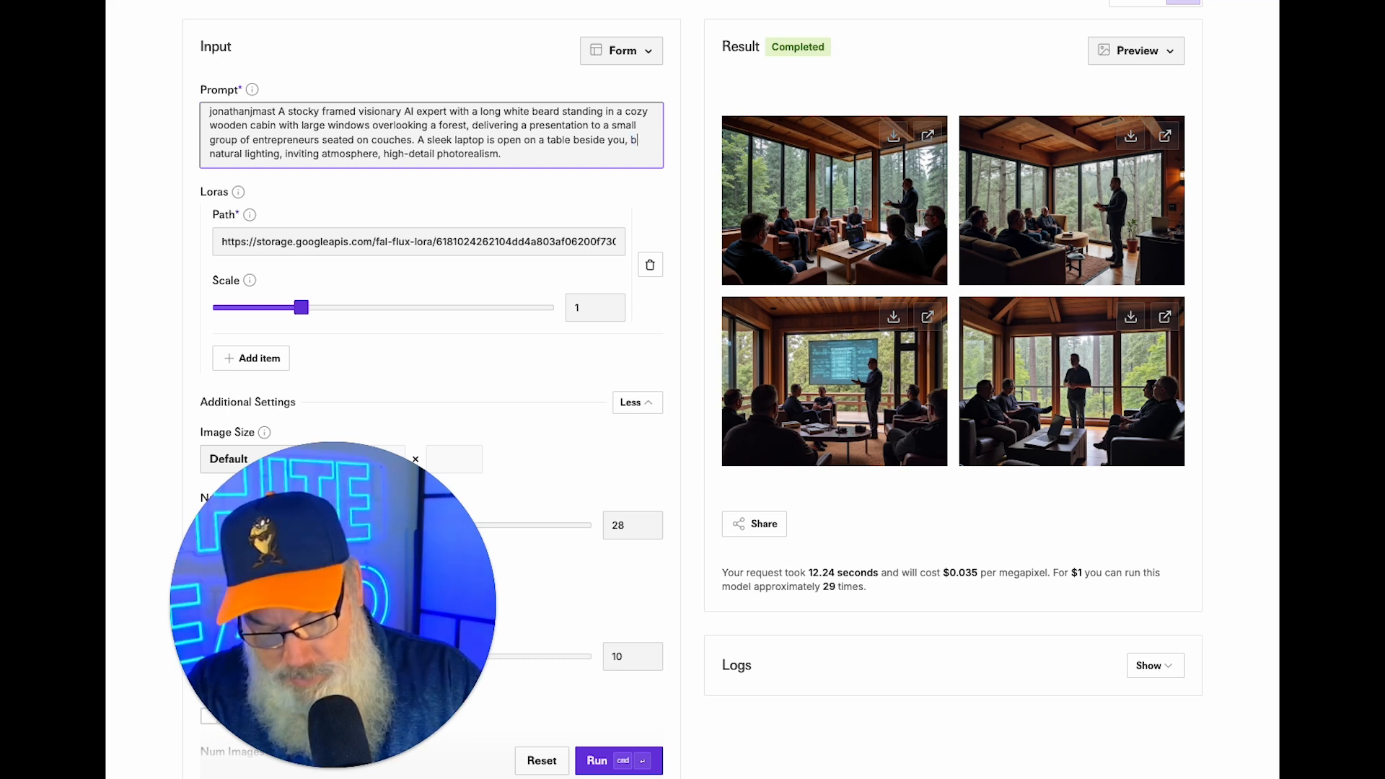
pyautogui.write('right and ')
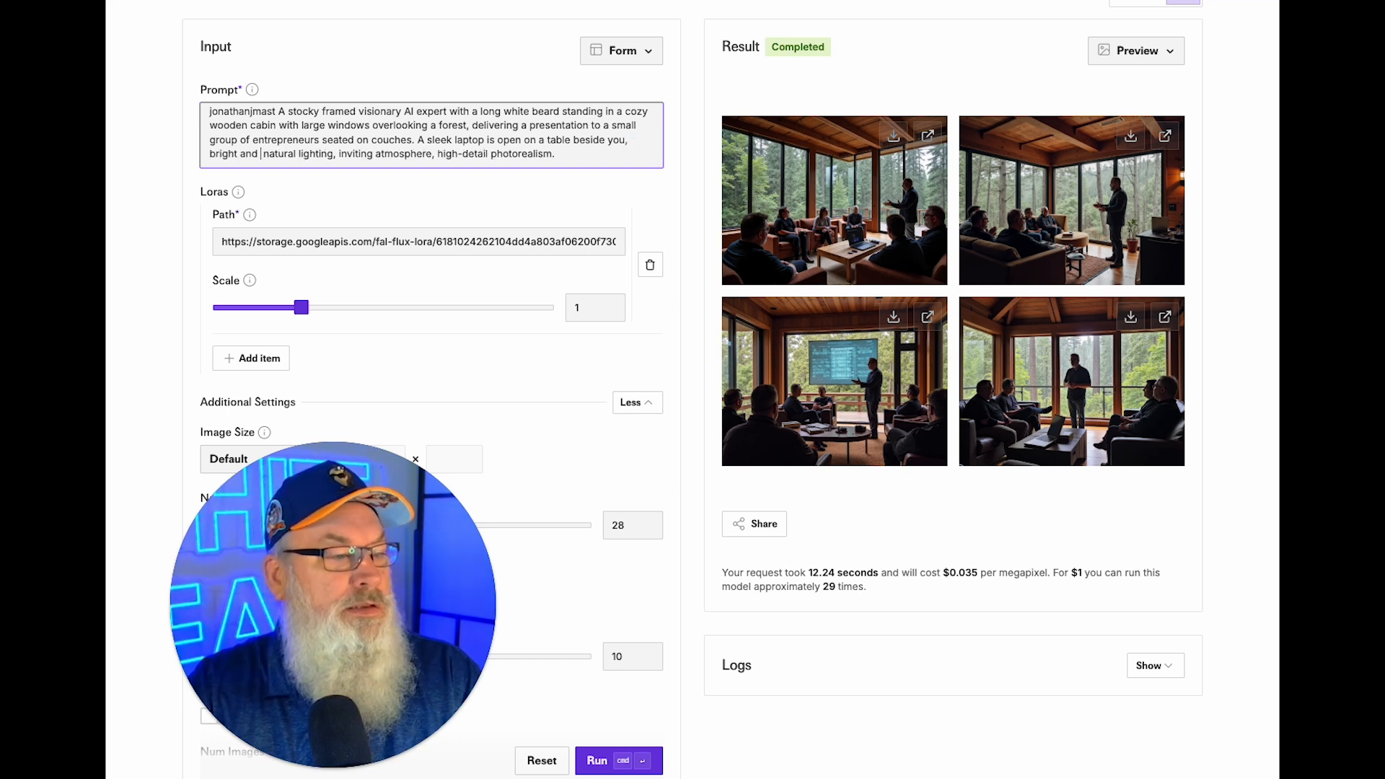
pyautogui.write('well lit')
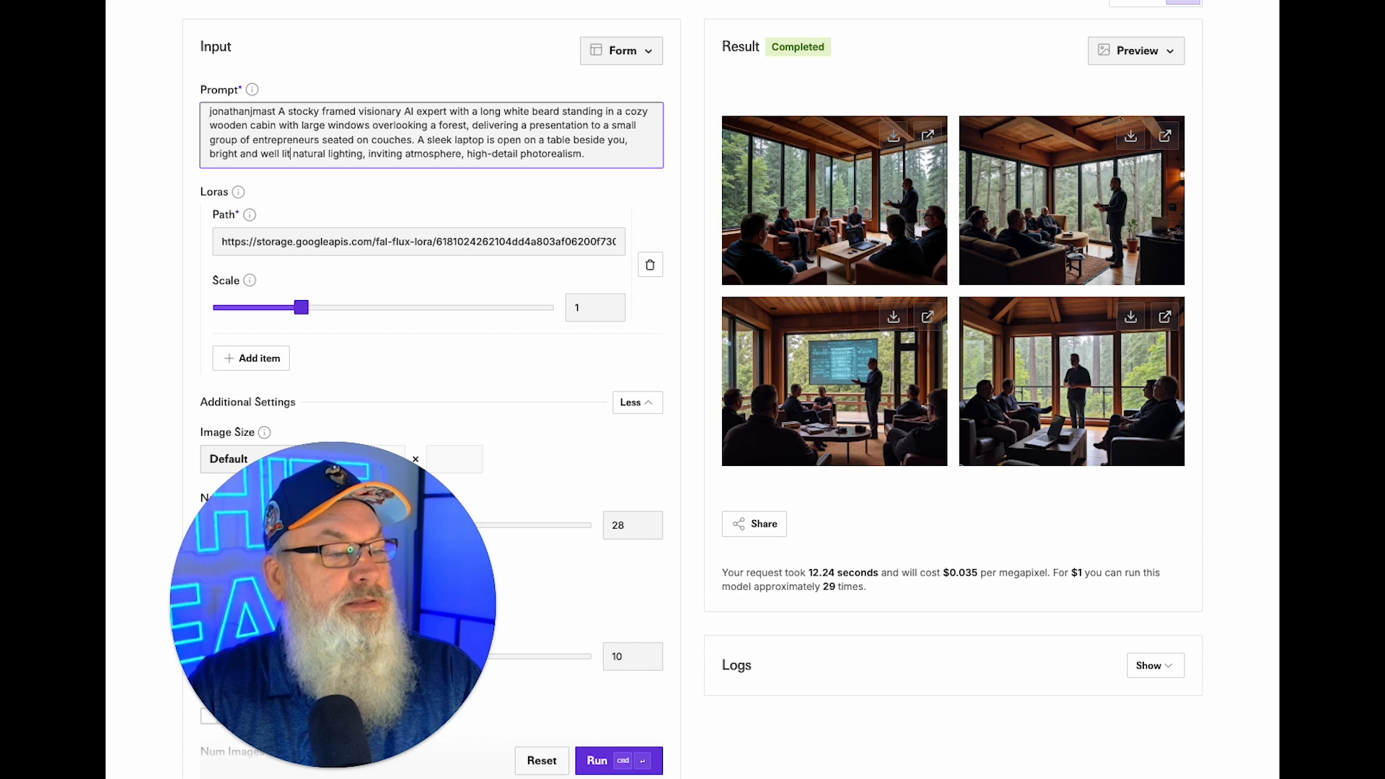
pyautogui.click(597, 760)
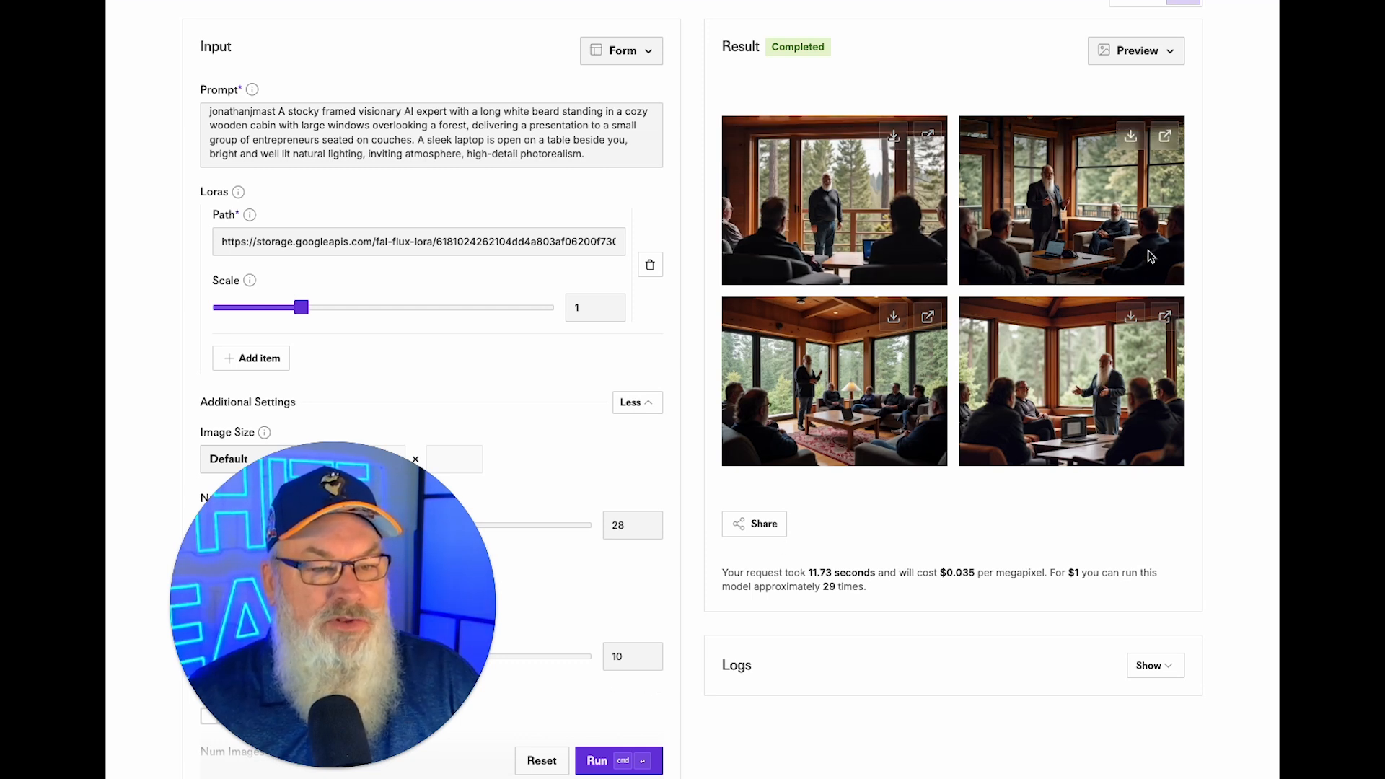
# Inspect the second and fourth white-bearded cabin results at full size.
pyautogui.click(1163, 137)
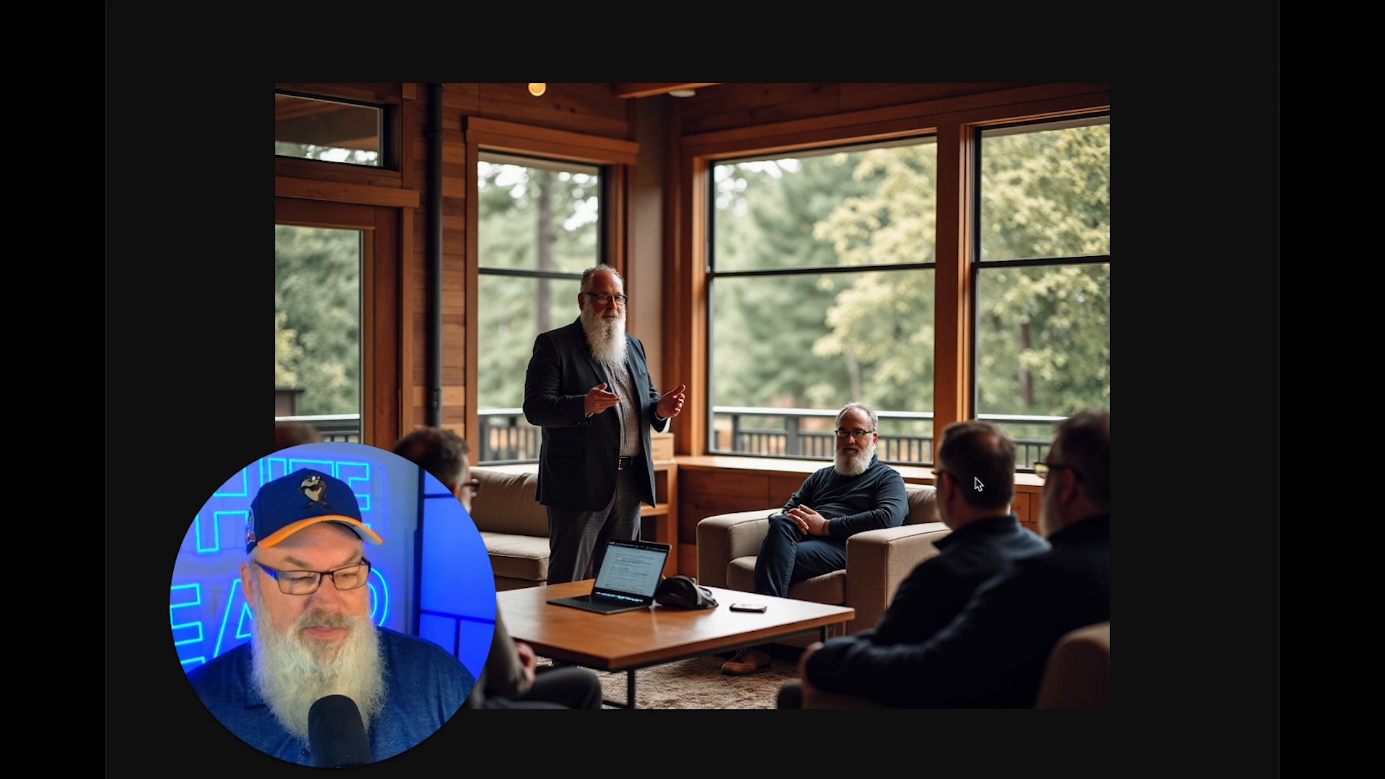
pyautogui.scroll(-1, 923, 499)
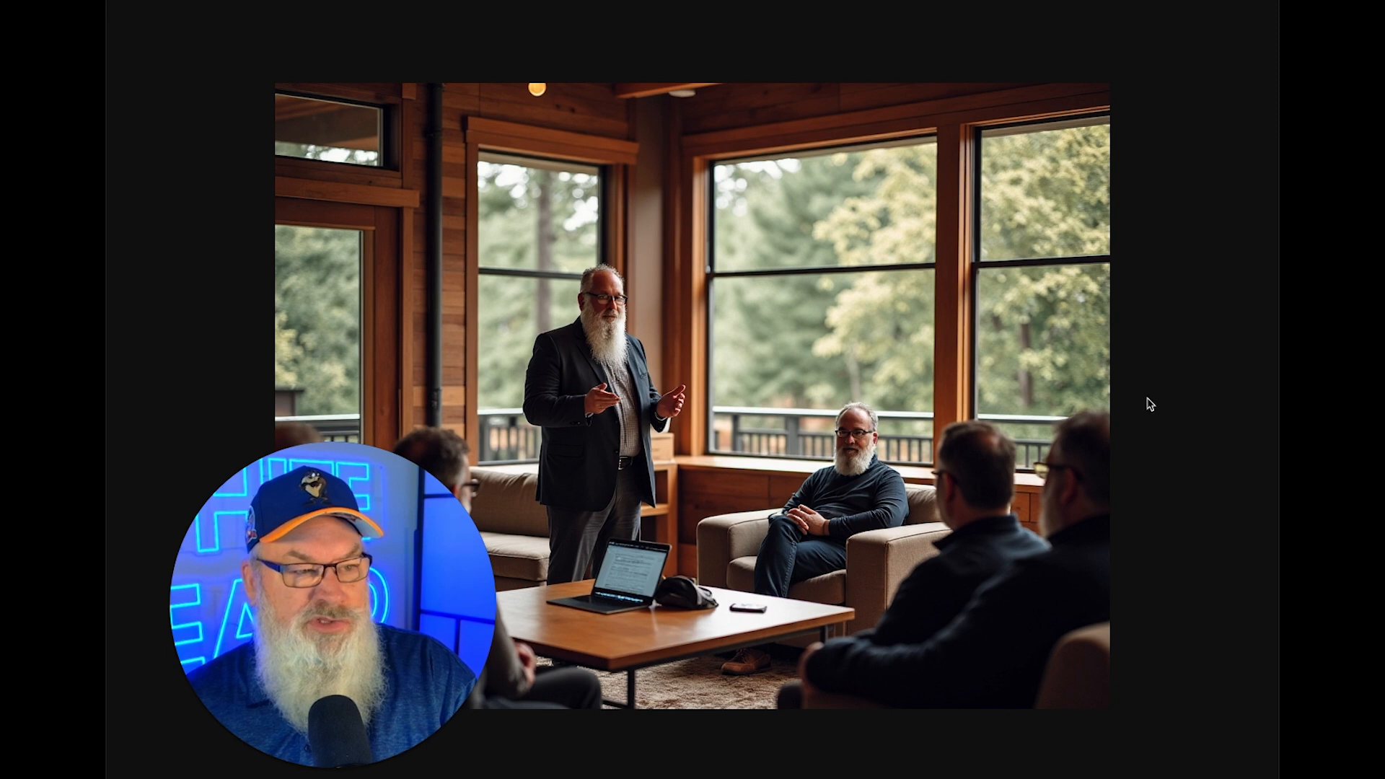
pyautogui.click(929, 1)
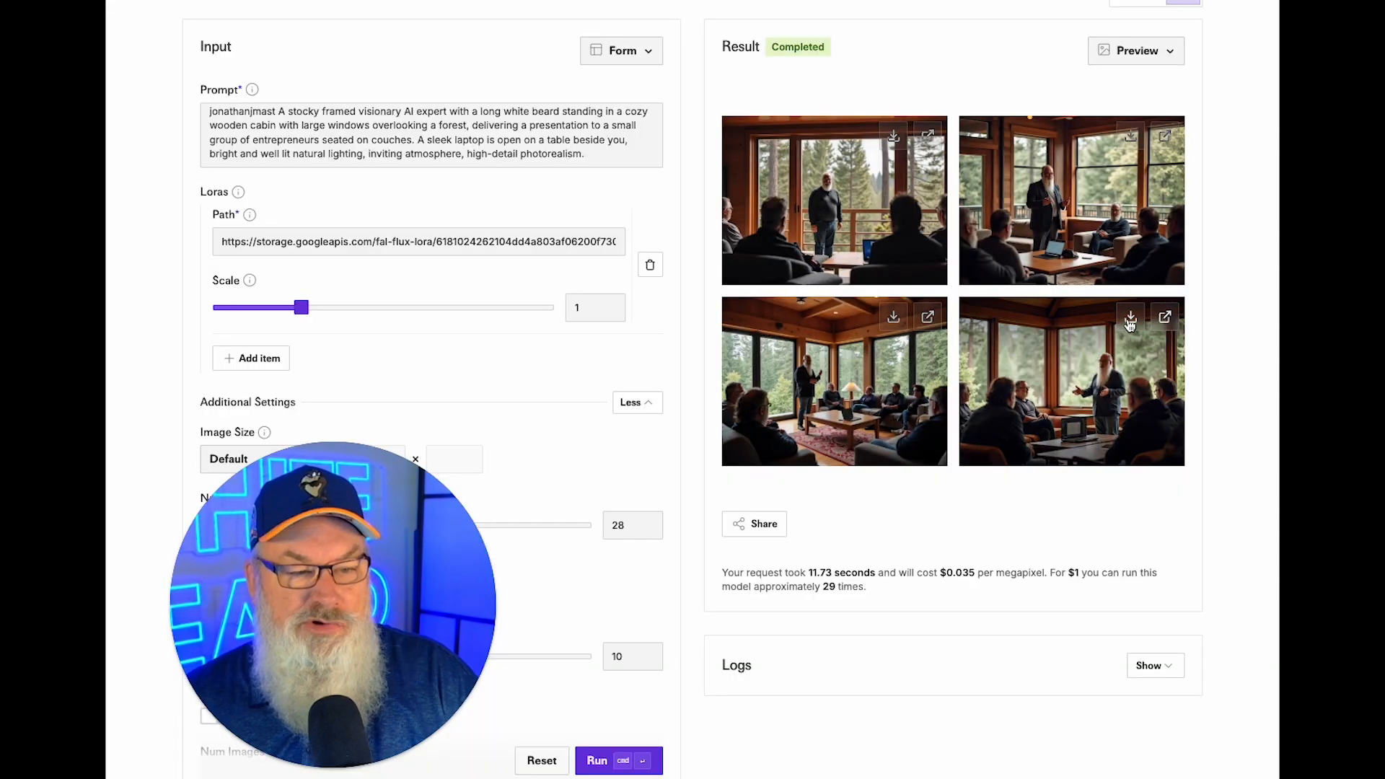
pyautogui.click(1159, 318)
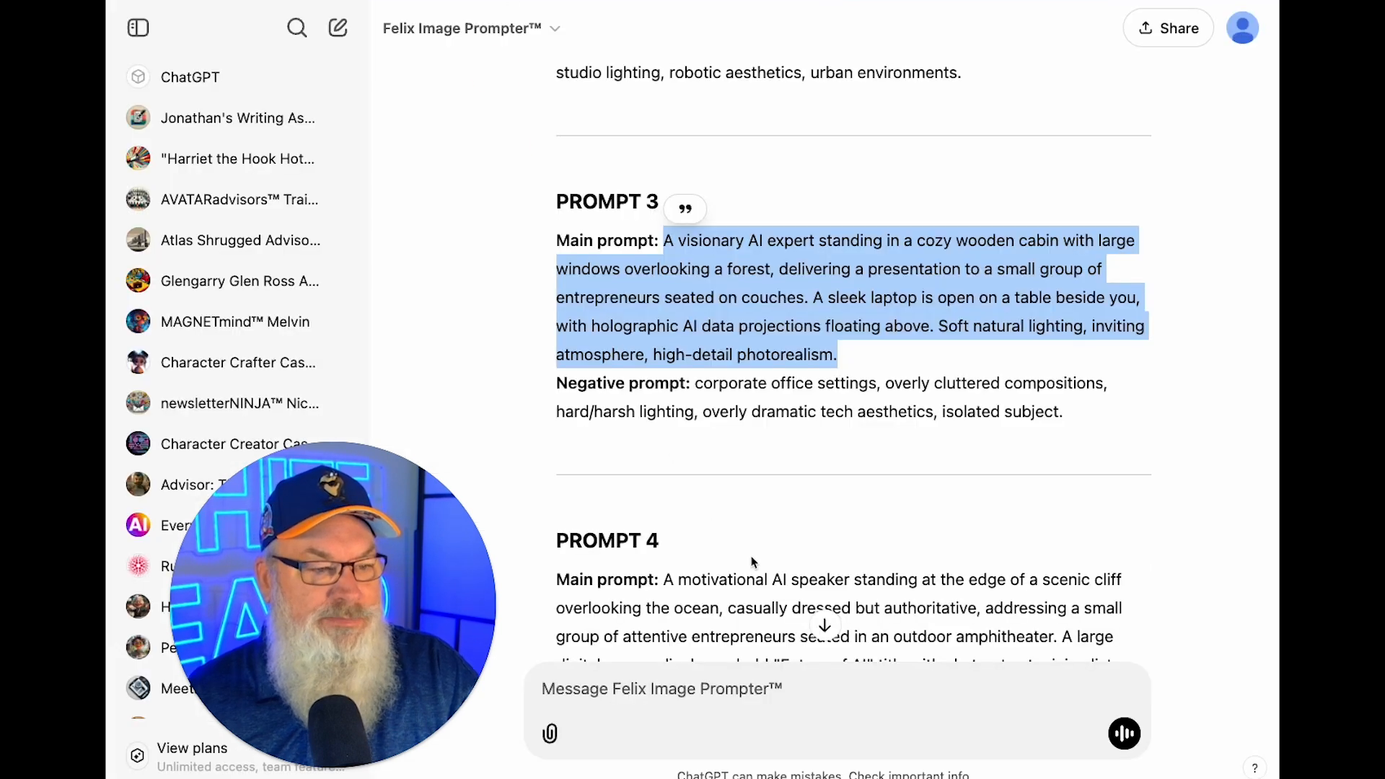
# Select Prompt 4's clifftop amphitheatre main prompt, from 'A motivational' to 'style.'.
pyautogui.scroll(-4, 752, 562)
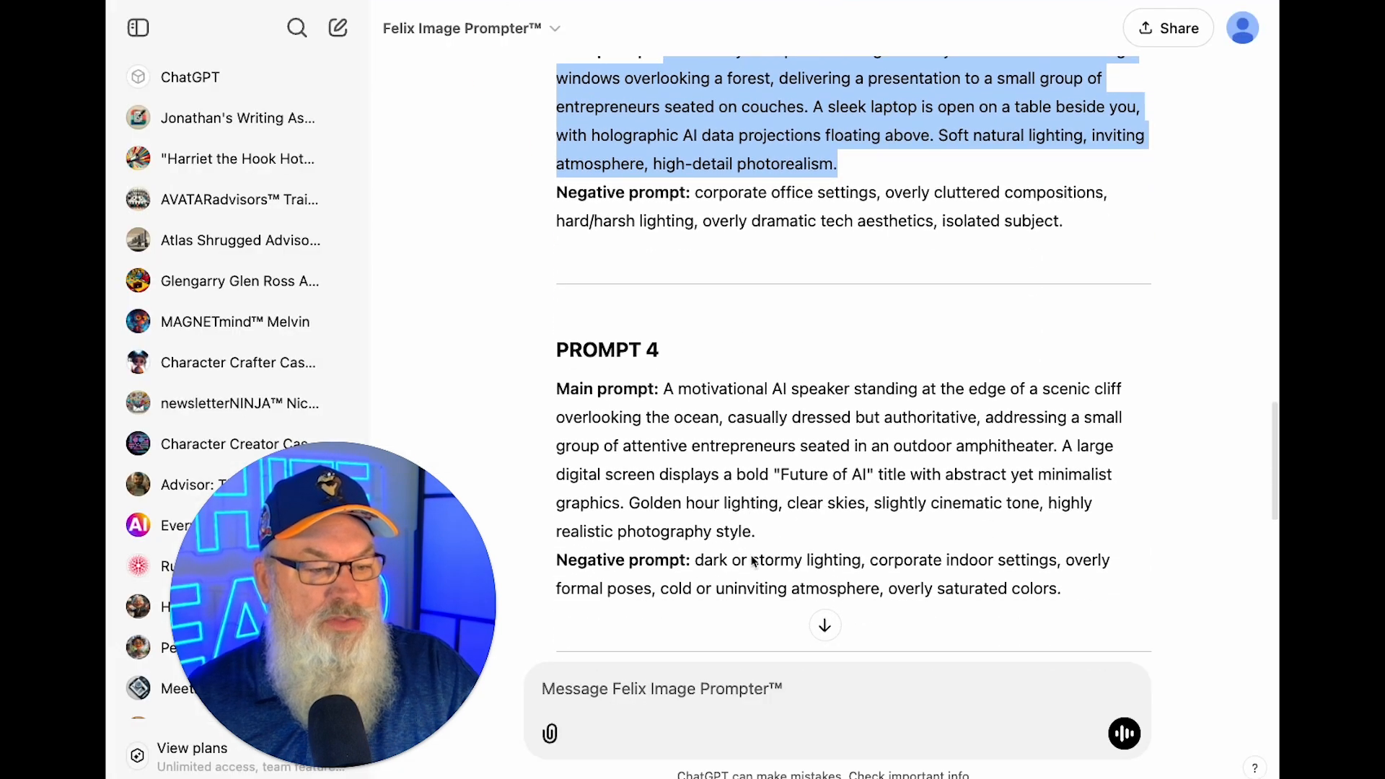
pyautogui.click(669, 339)
pyautogui.moveTo(669, 339); pyautogui.dragTo(784, 485)
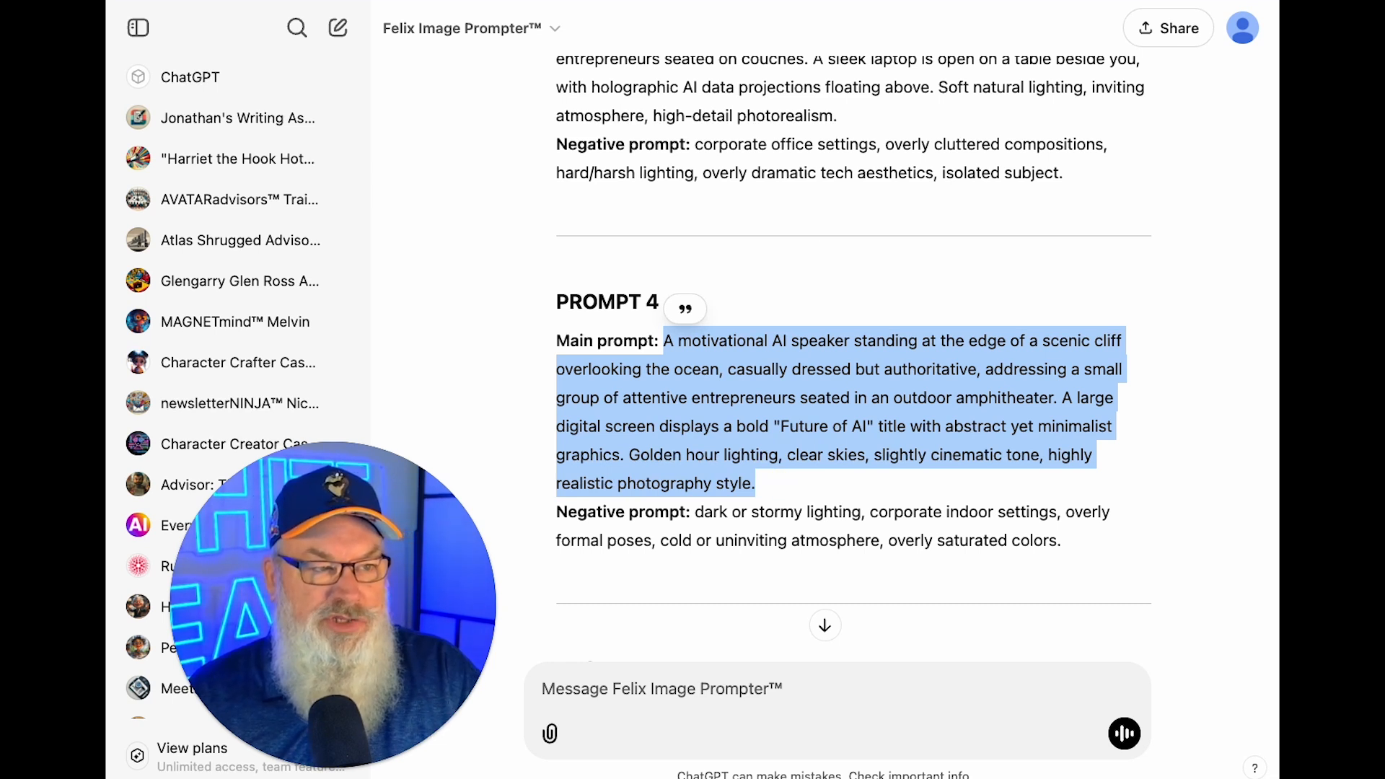
pyautogui.hotkey('ctrl', 'Tab')
# Replace the prompt with Prompt 4's cliffside amphitheatre scene, prefix the trigger word, and generate.
pyautogui.click(484, 135)
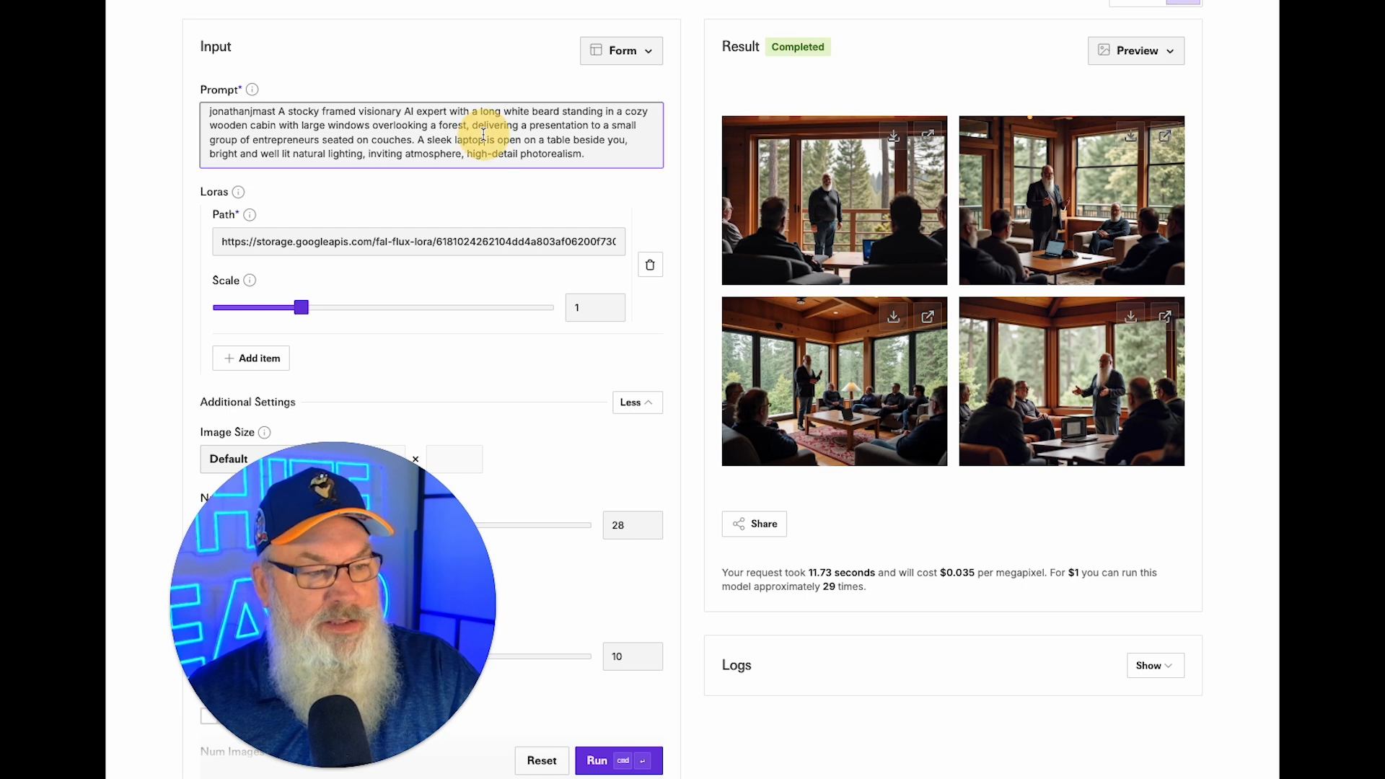
pyautogui.hotkey('ctrl', 'a')
pyautogui.hotkey('ctrl', 'v')
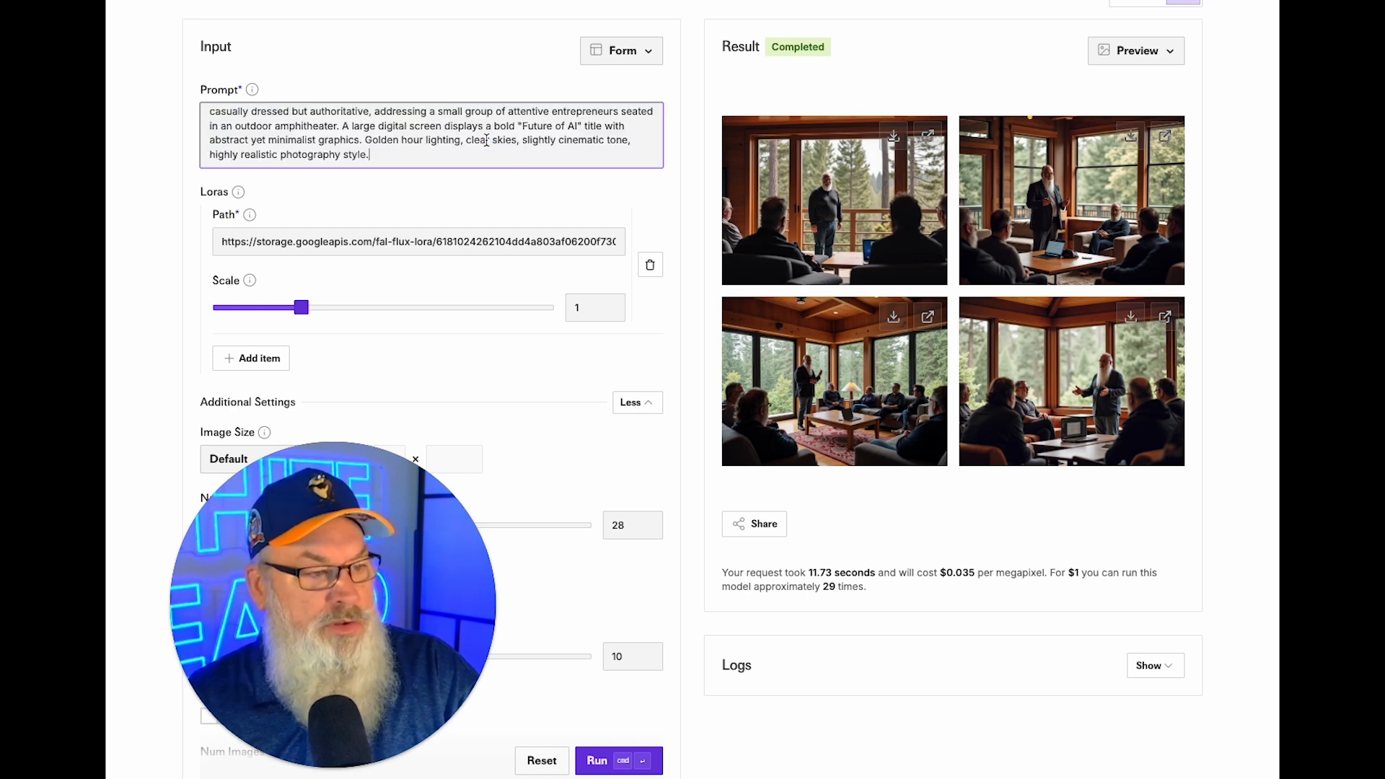
pyautogui.scroll(1, 226, 124)
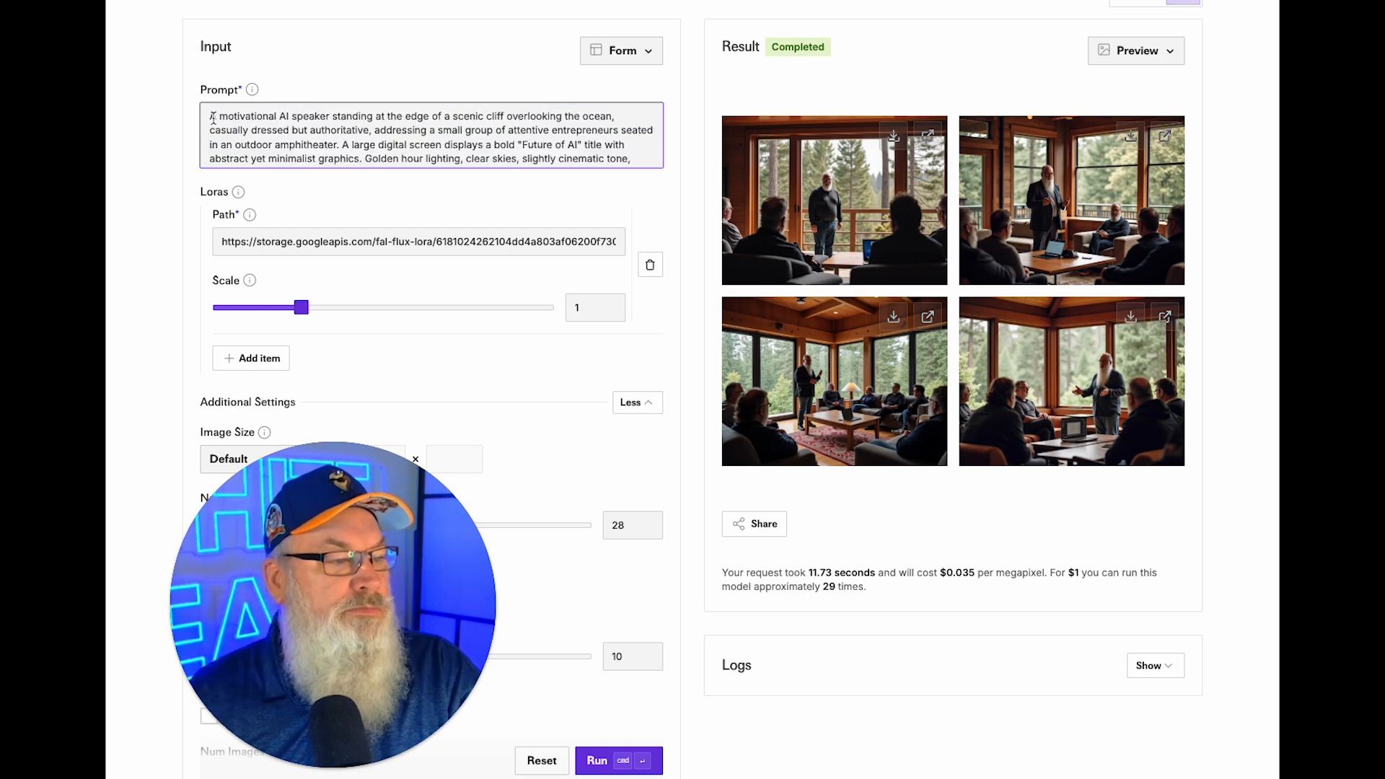
pyautogui.write('jo')
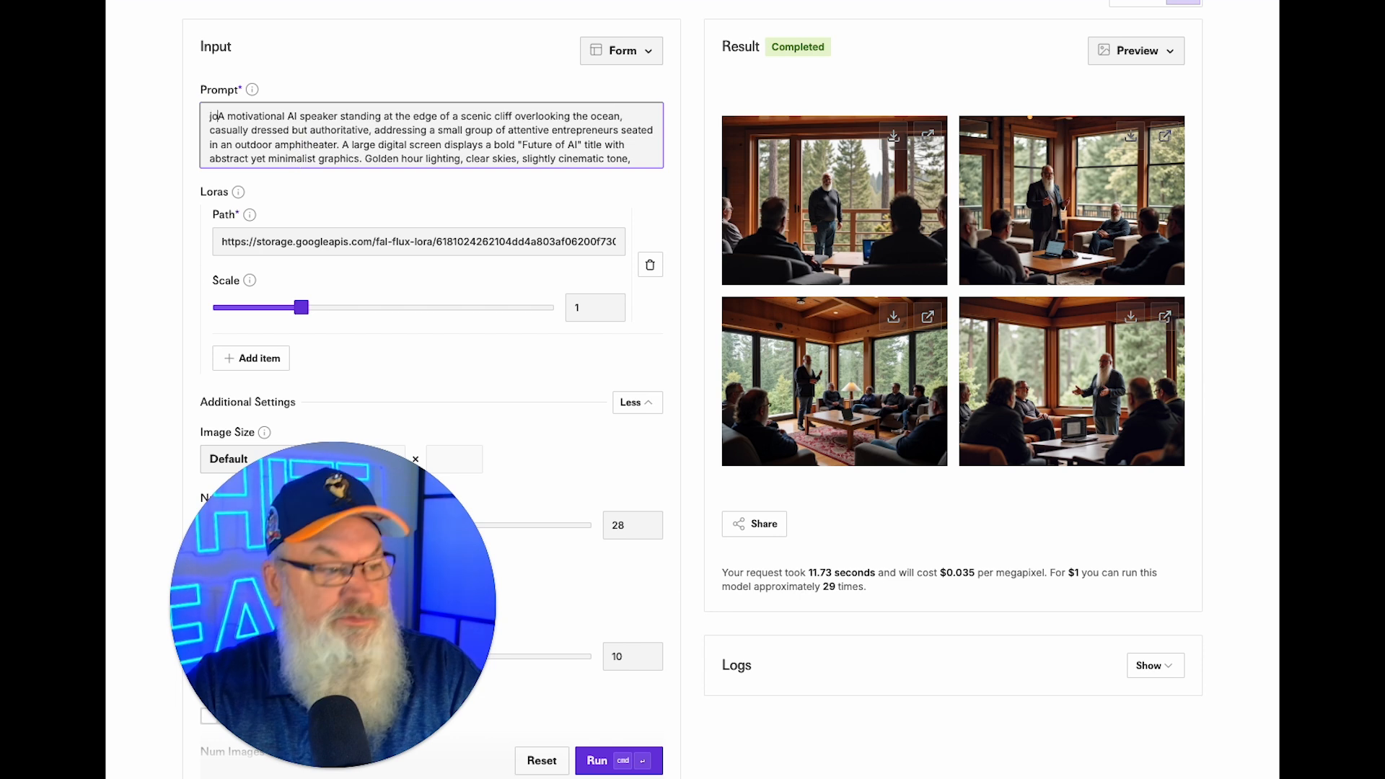
pyautogui.write('nathanjm')
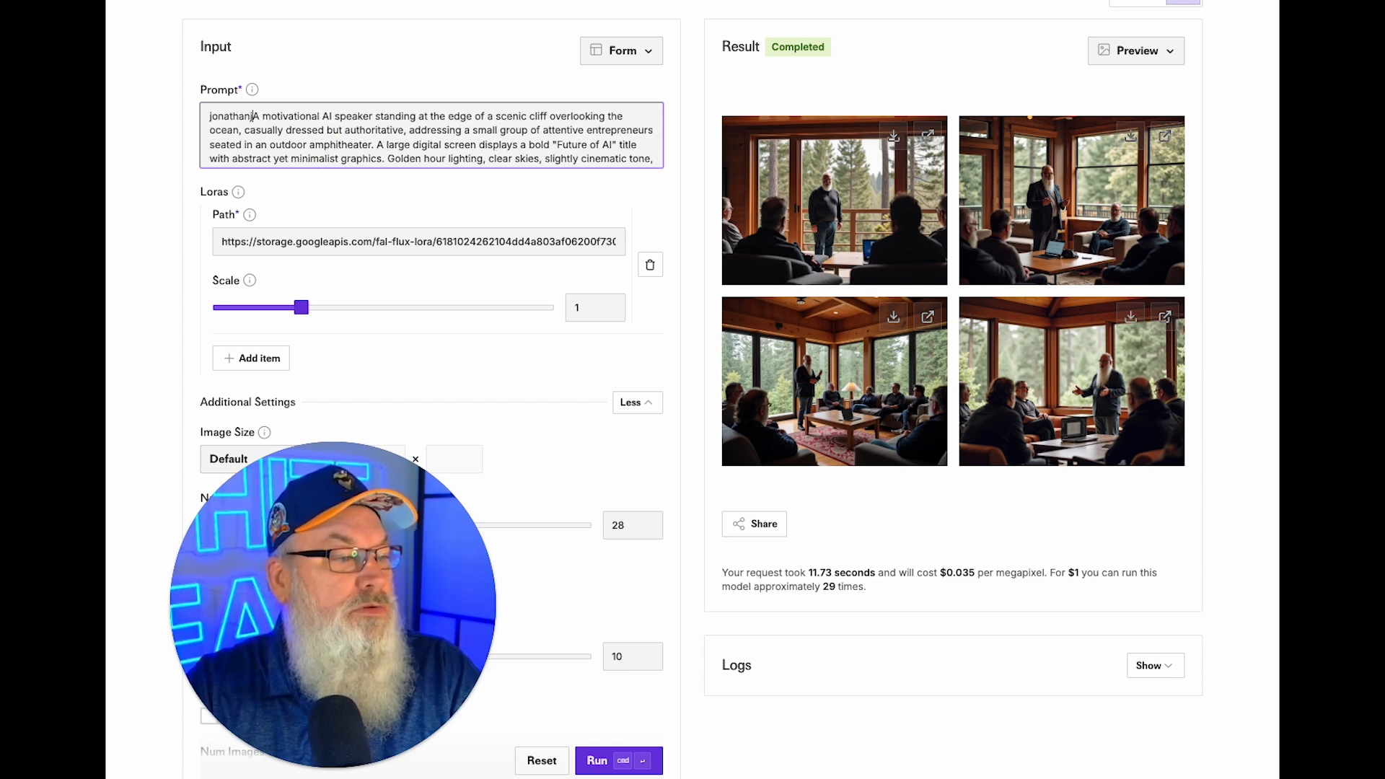
pyautogui.write('ast')
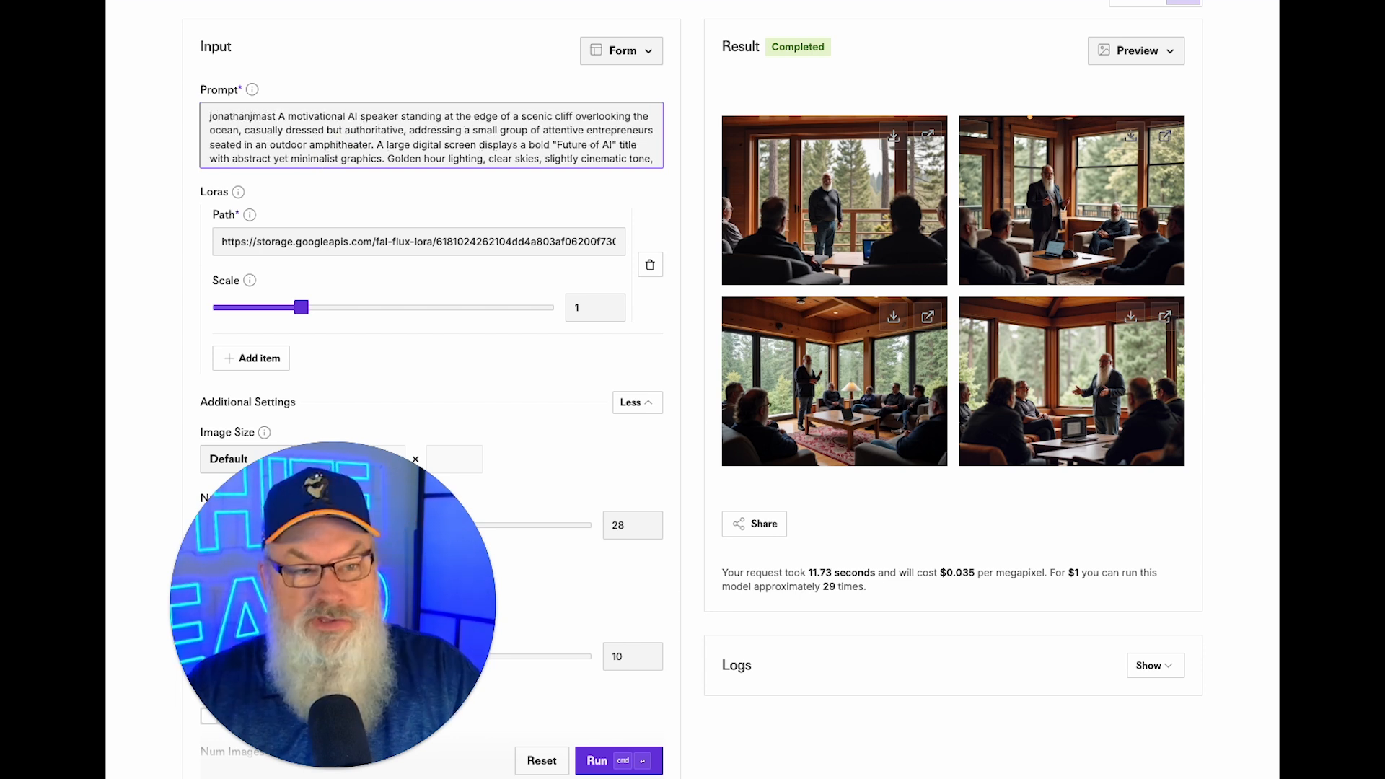
pyautogui.click(595, 761)
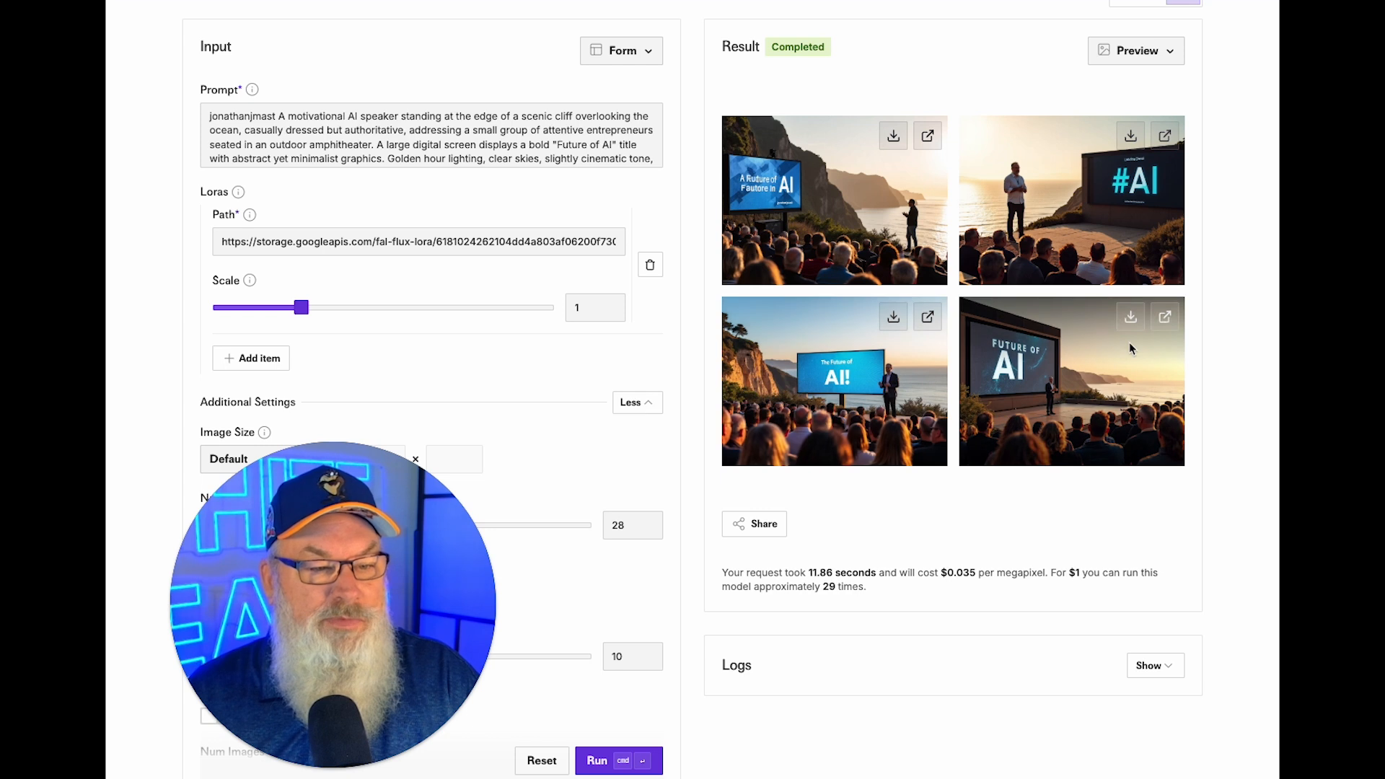
# After checking the fourth image, insert 'stocky framed, bearded' before 'motivational' and regenerate.
pyautogui.click(1162, 317)
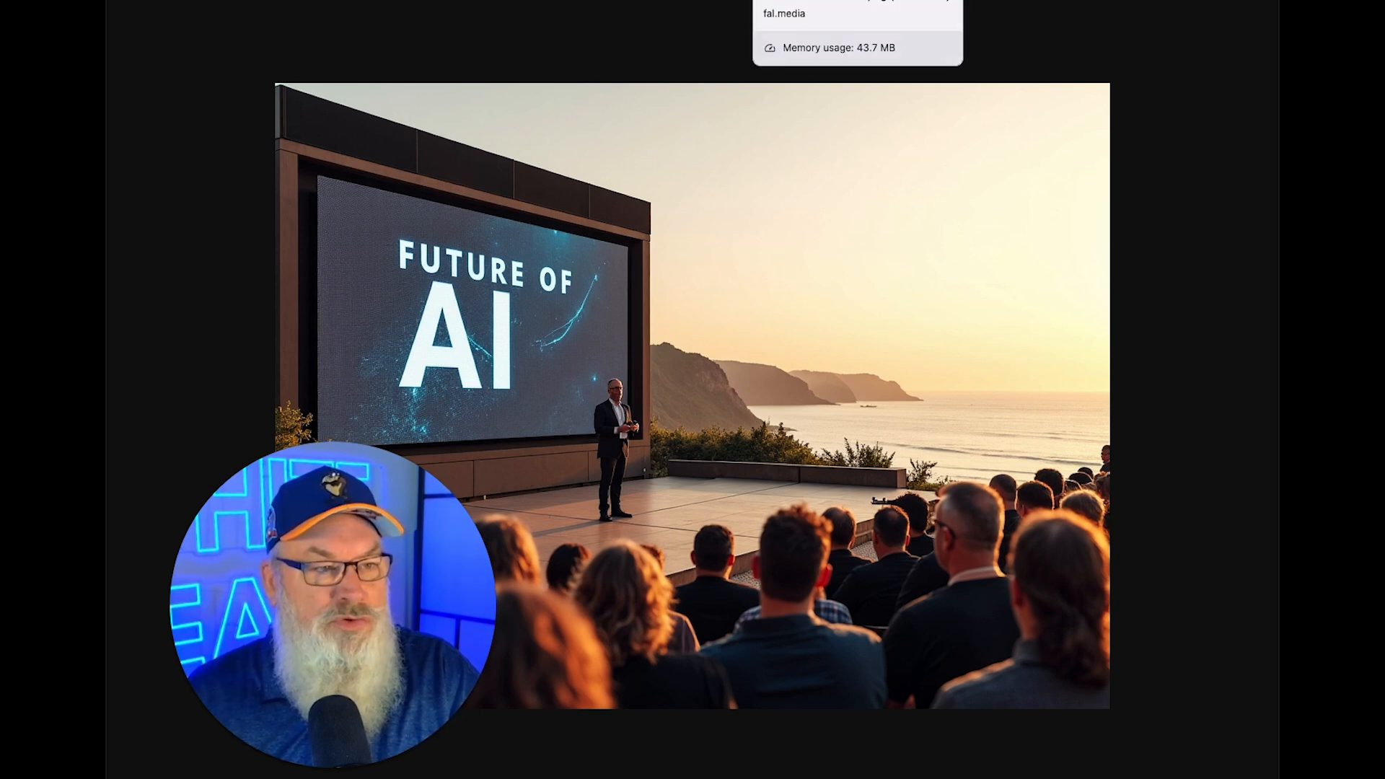
pyautogui.click(894, 0)
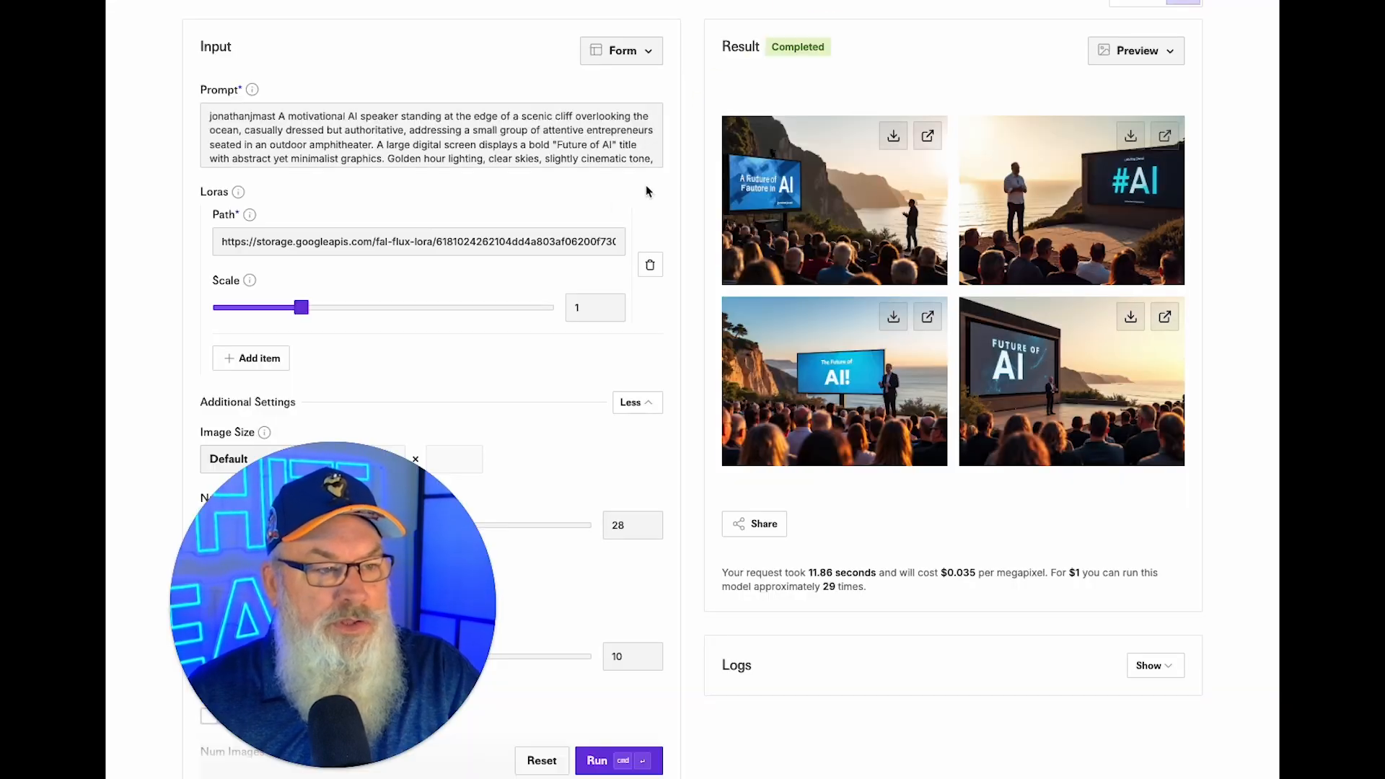
pyautogui.click(289, 115)
pyautogui.write('stocky framed')
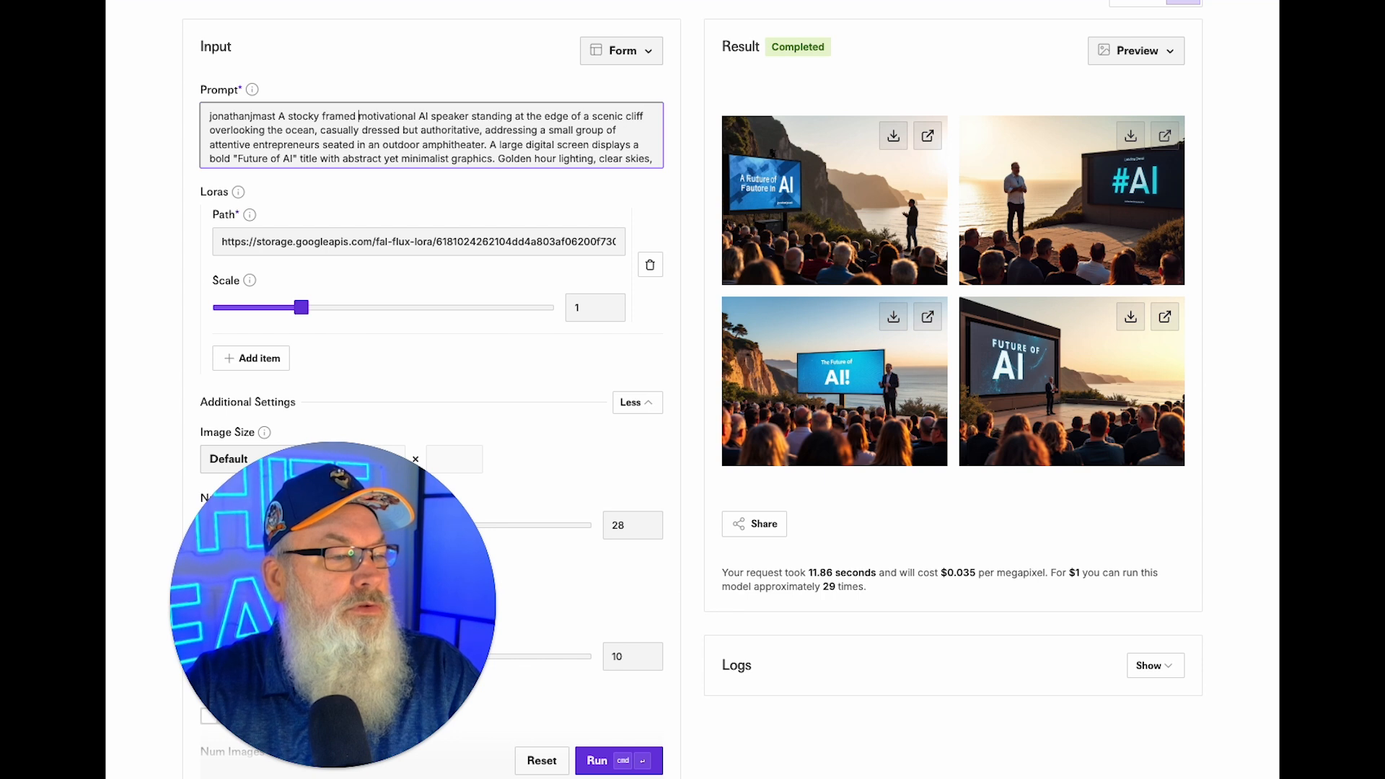
pyautogui.press('BackSpace')
pyautogui.write(', beare')
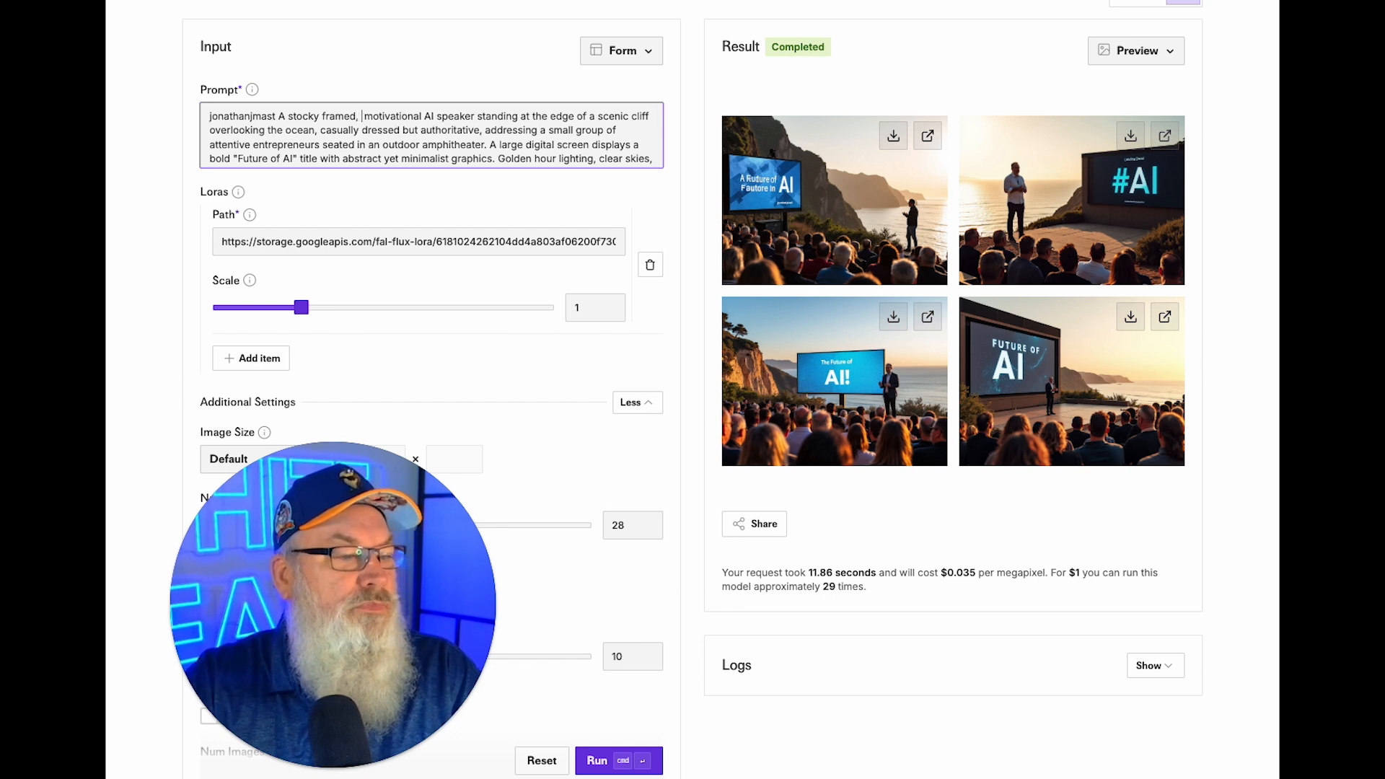
pyautogui.write('ded')
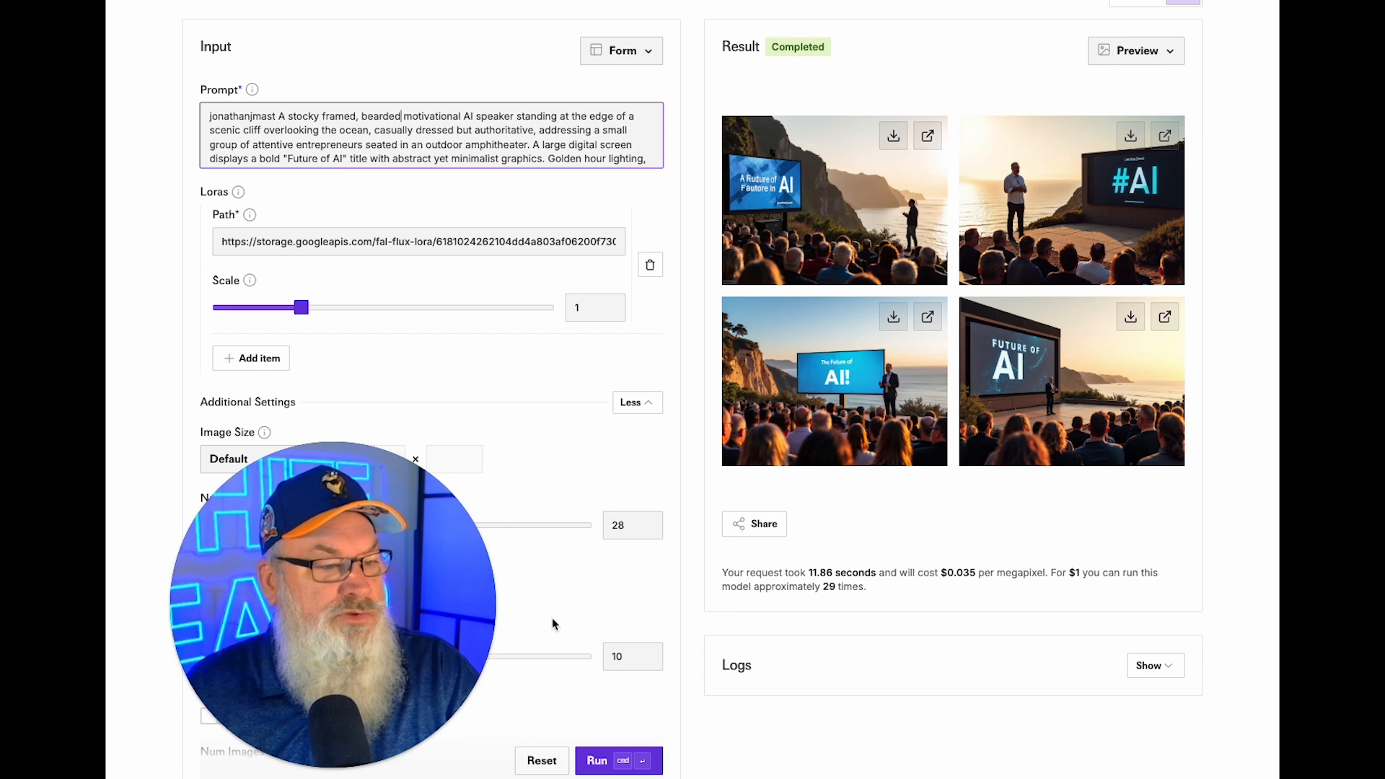
pyautogui.click(605, 766)
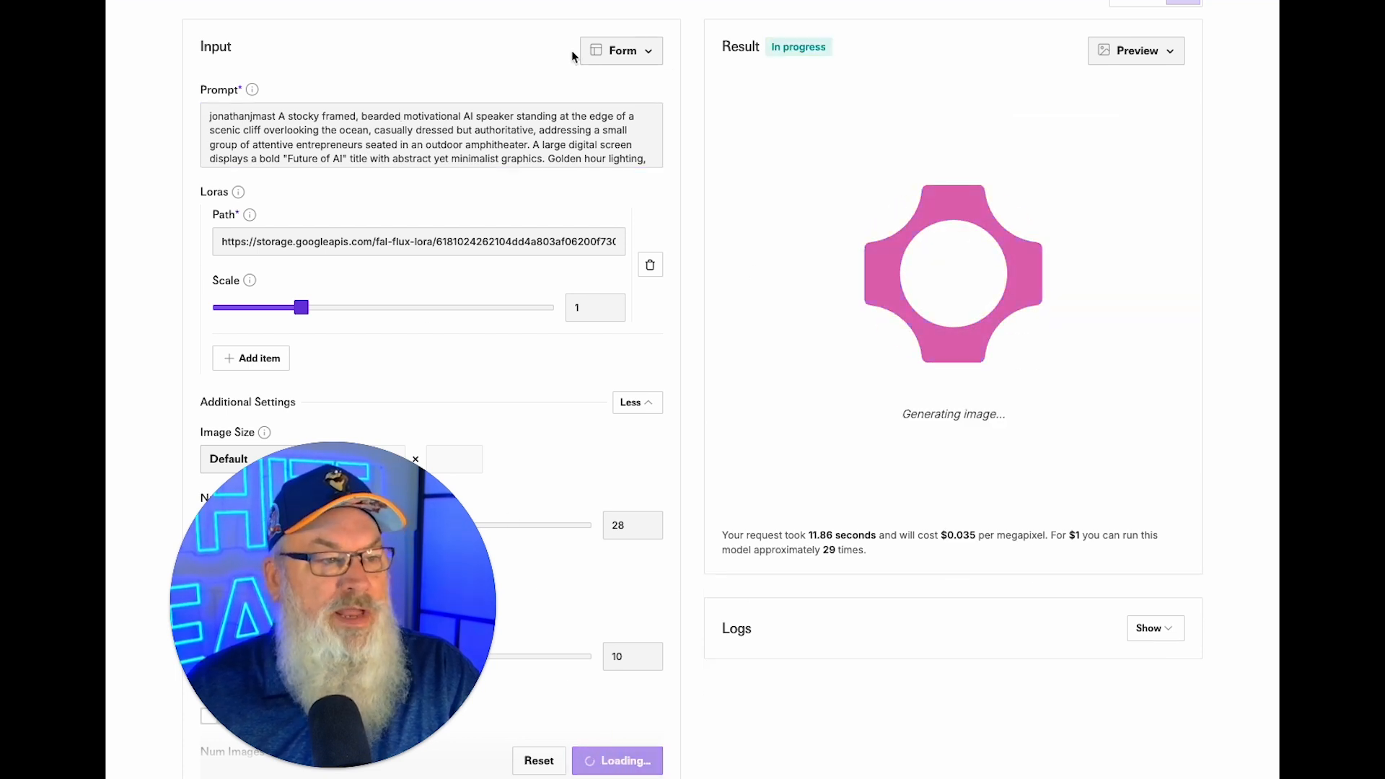
# Select the full Prompt 4 block, main and negative prompt, in ChatGPT.
pyautogui.click(548, 2)
pyautogui.click(794, 444)
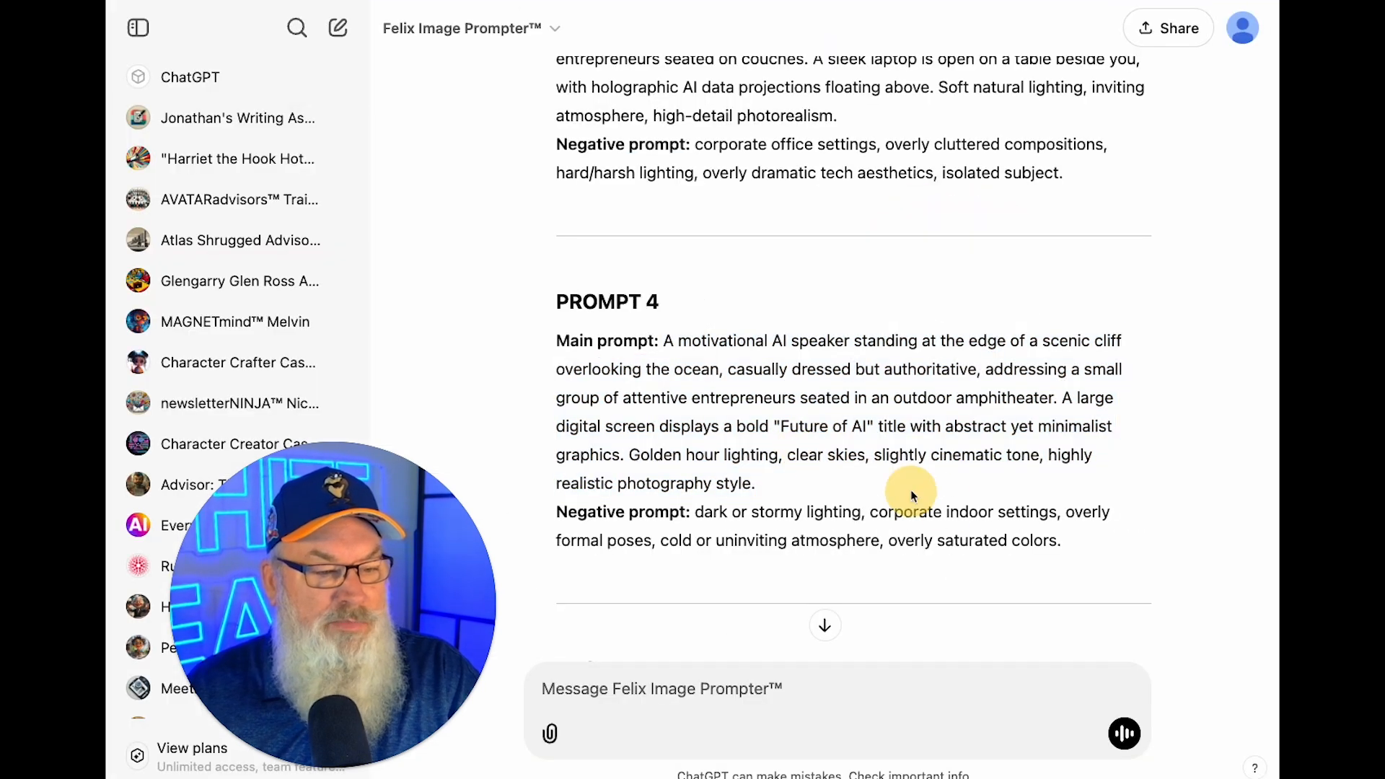
pyautogui.moveTo(1070, 546); pyautogui.dragTo(664, 341)
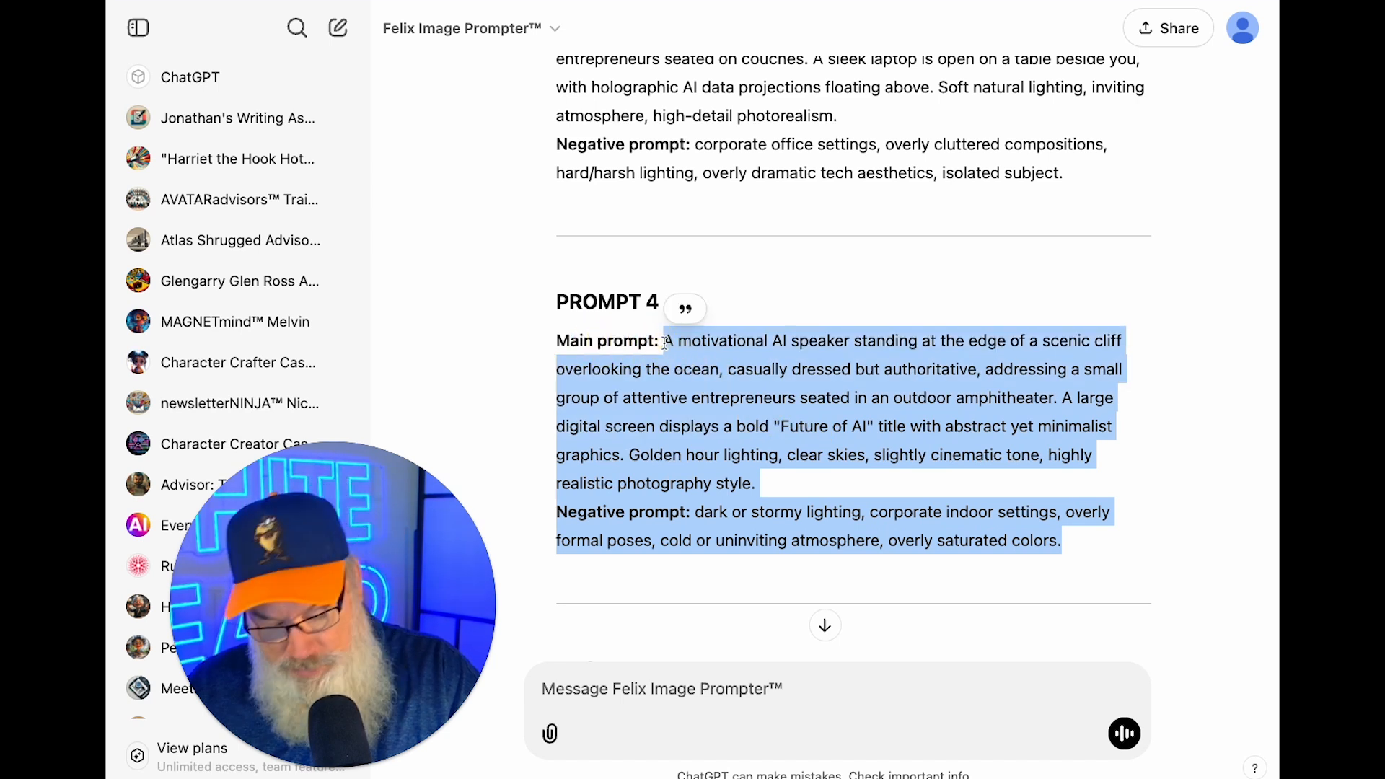
pyautogui.click(559, 340)
pyautogui.moveTo(559, 339); pyautogui.dragTo(1088, 550)
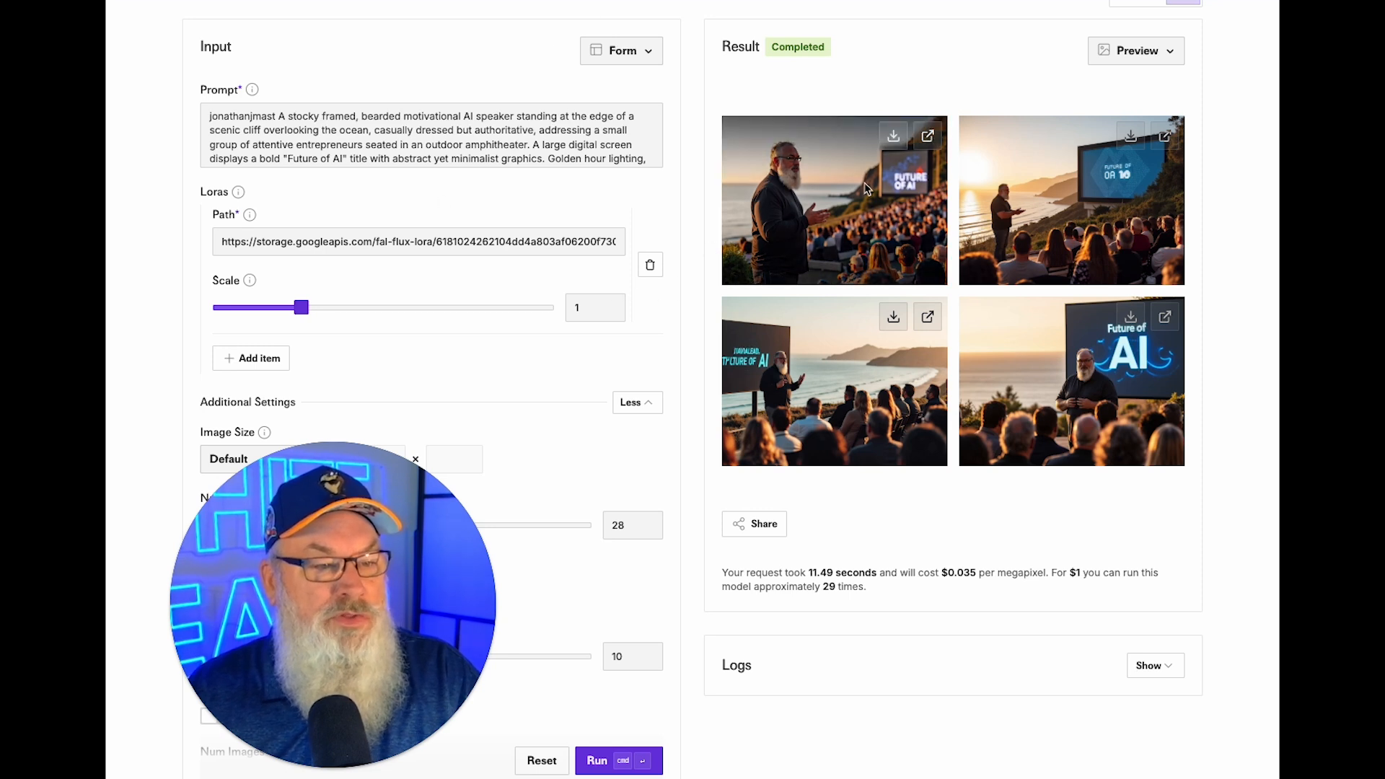
# Inspect the first two cliffside results at full size and download the second image.
pyautogui.click(929, 137)
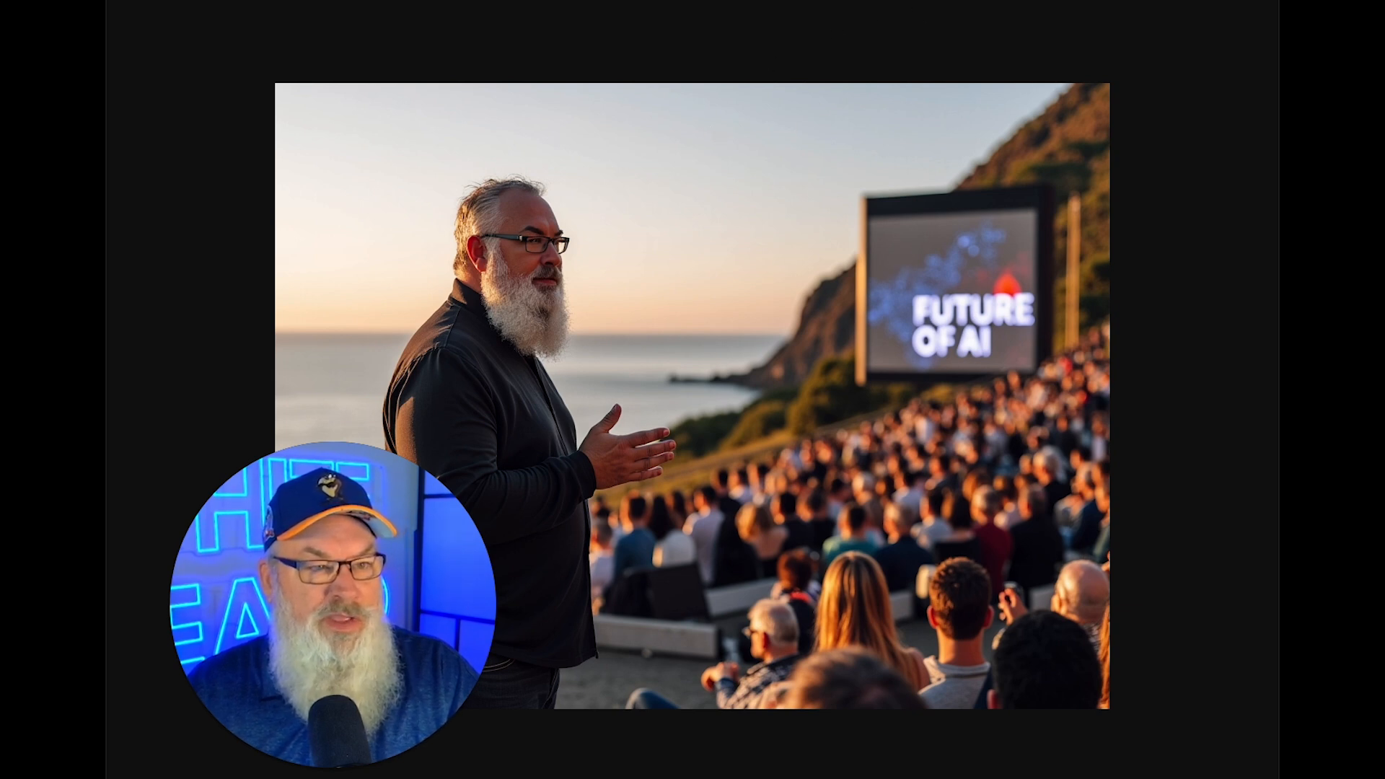
pyautogui.press('Escape')
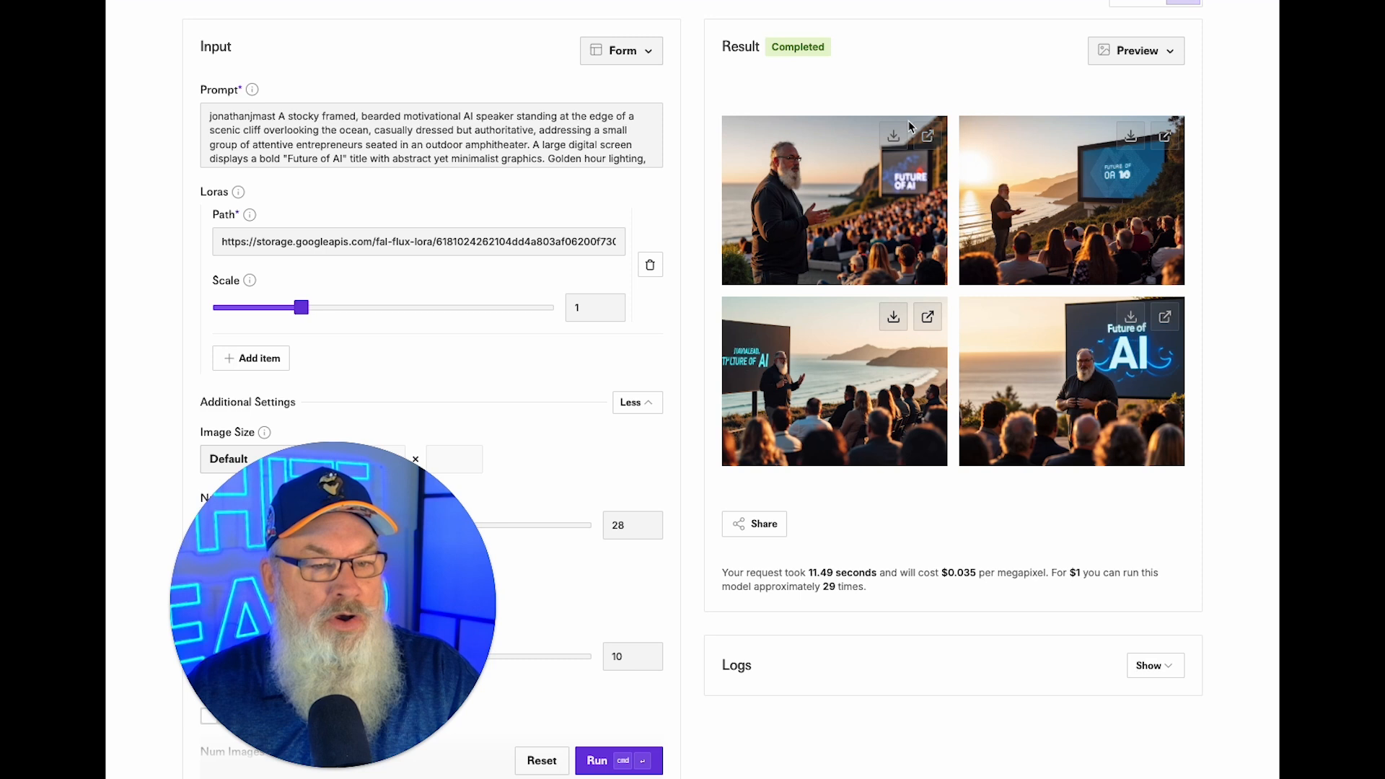
pyautogui.click(1170, 136)
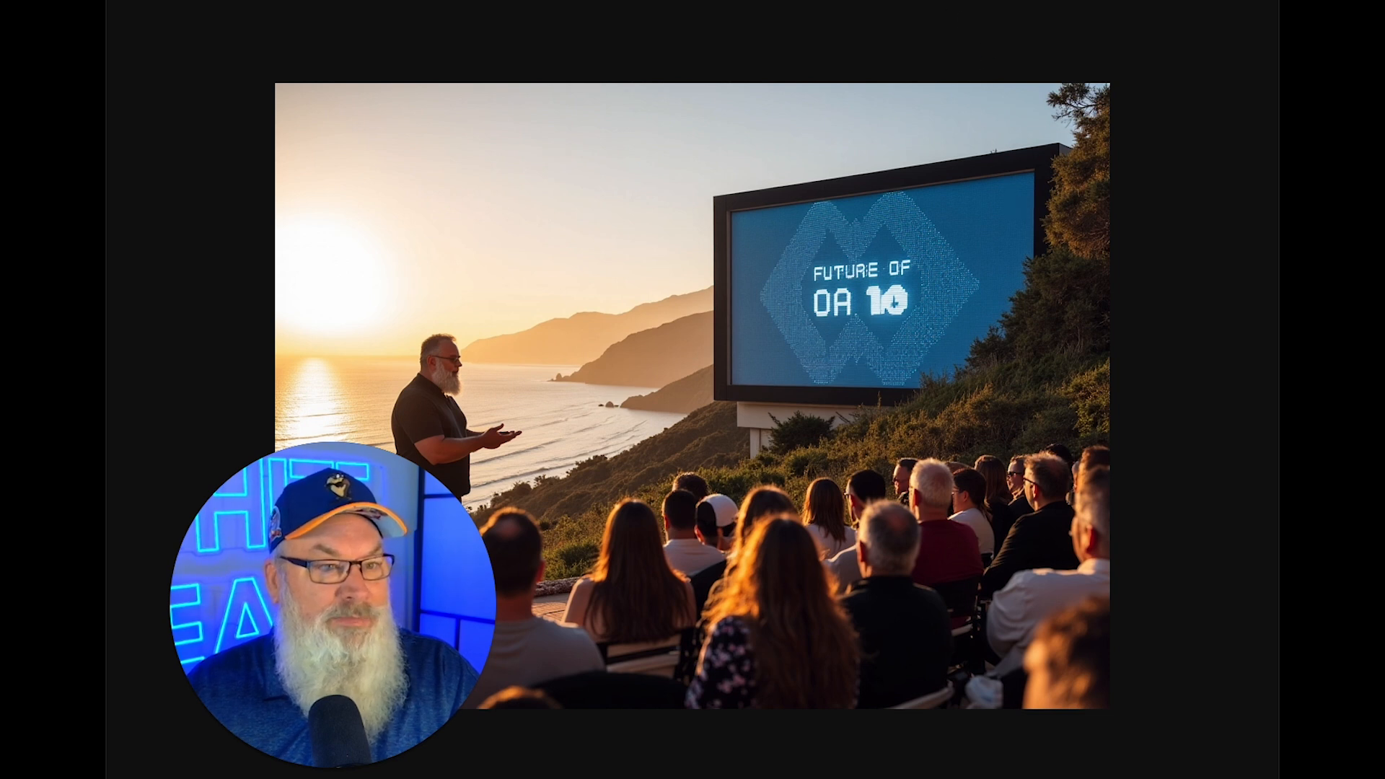
pyautogui.press('super+w')
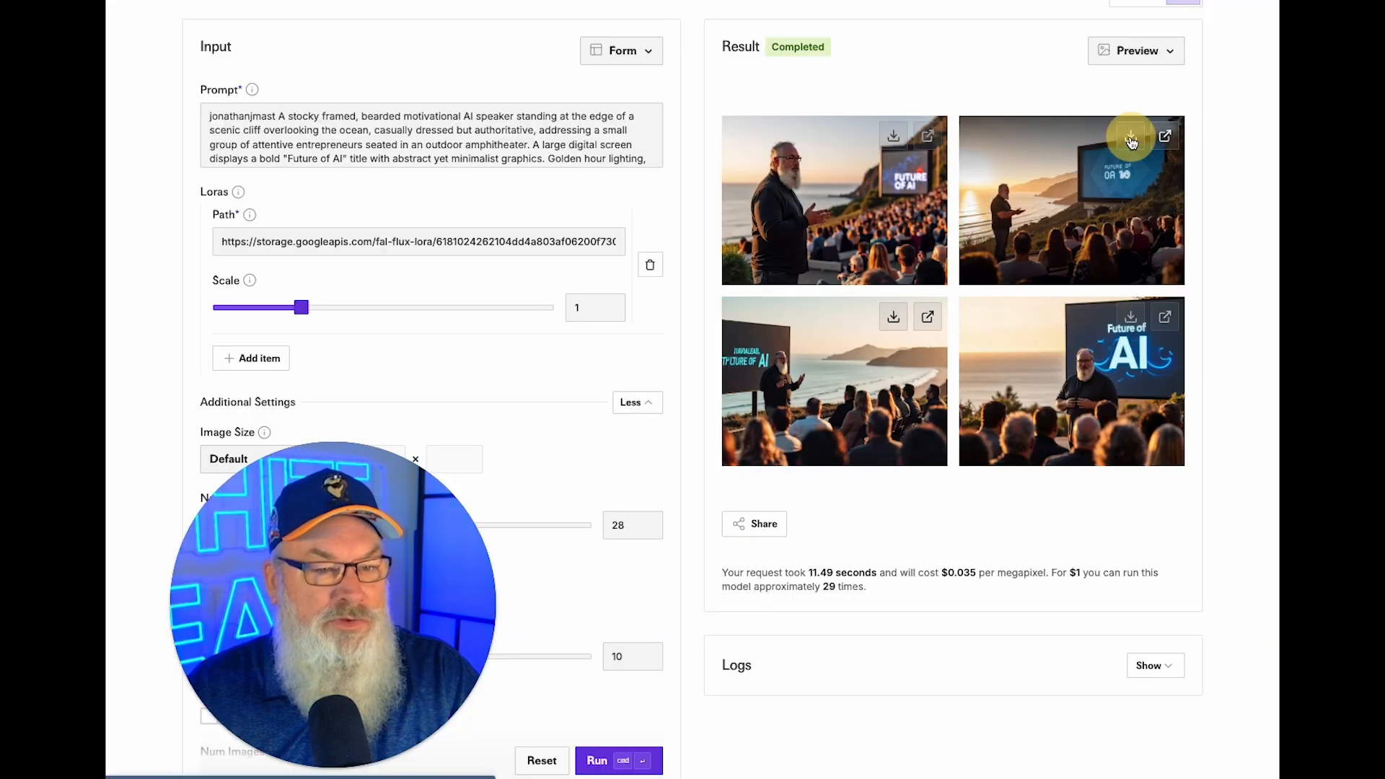
pyautogui.click(893, 317)
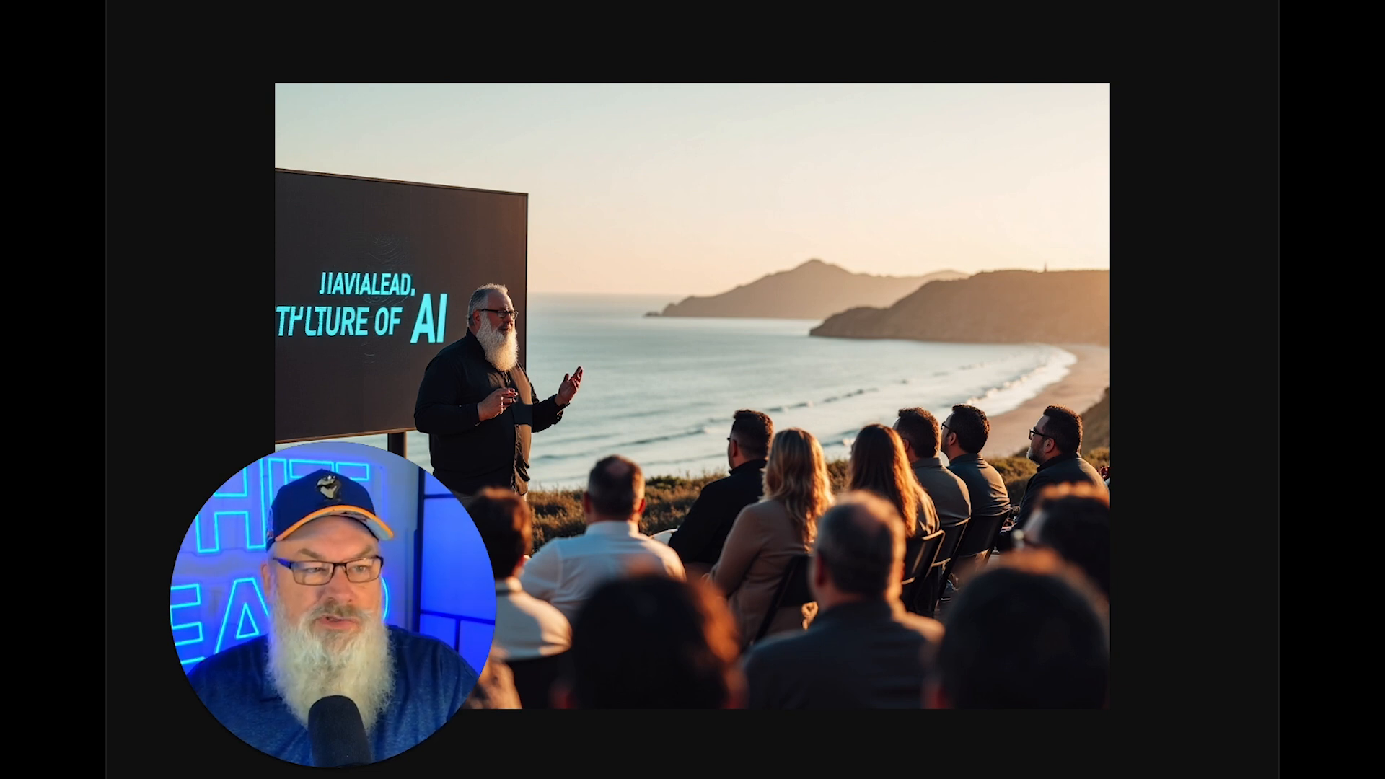
pyautogui.press('super+w')
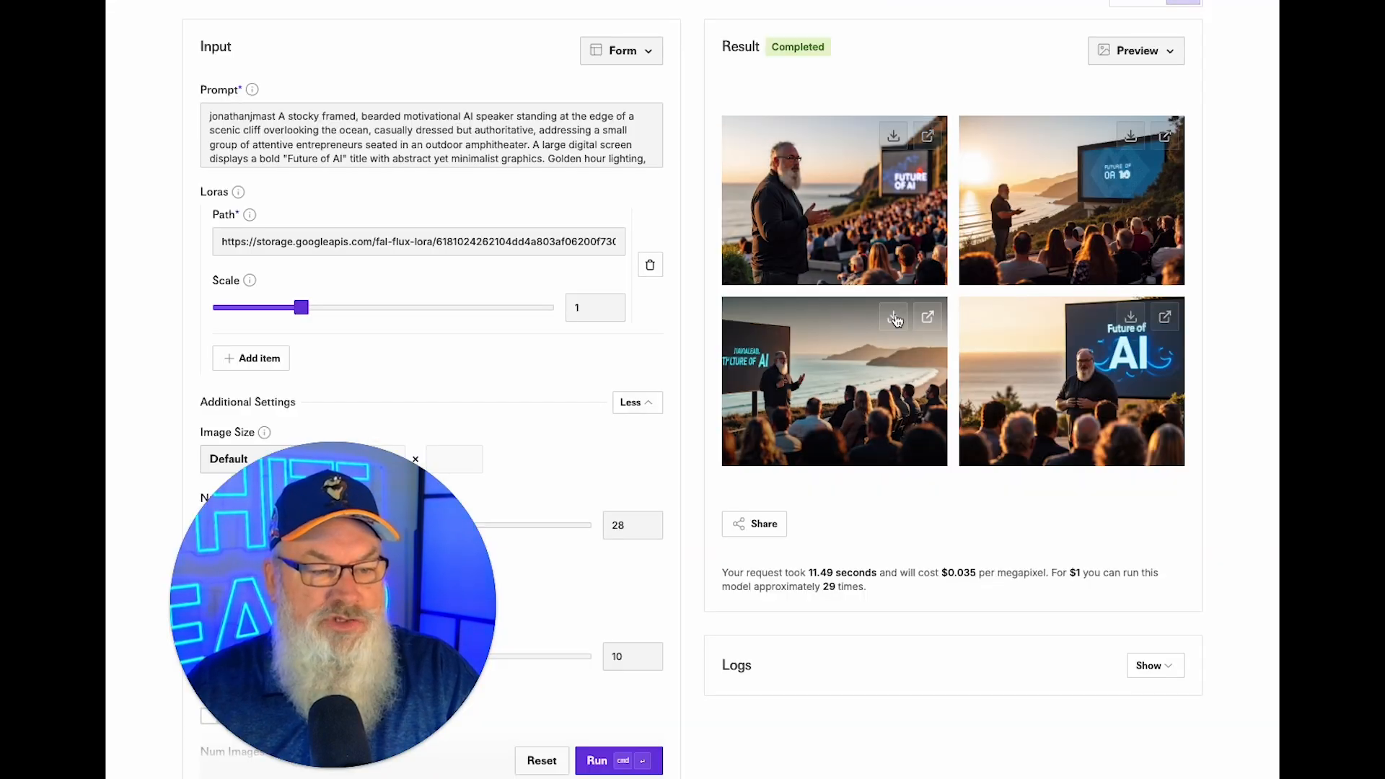
# Inspect the bottom-right 'Future of AI' image at full size and download it.
pyautogui.click(1165, 317)
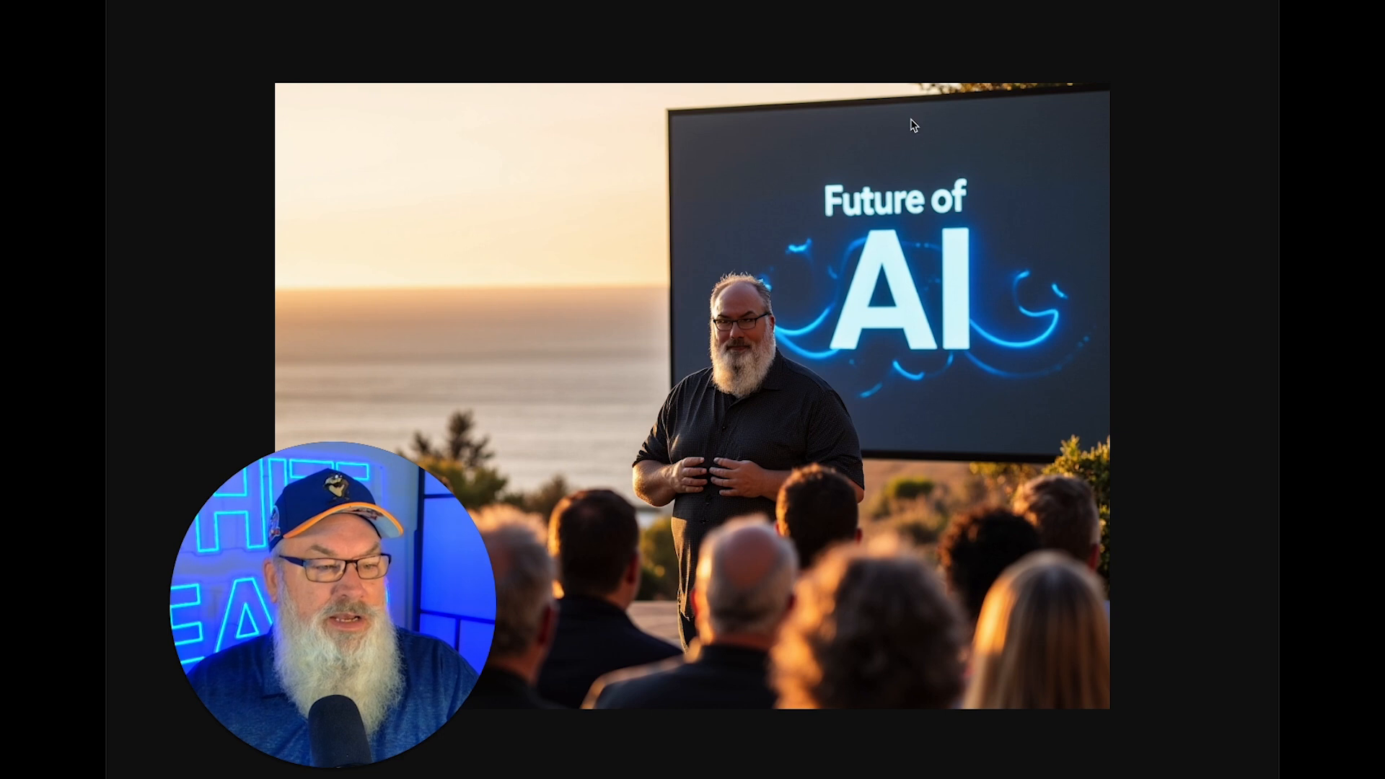
pyautogui.press('super+w')
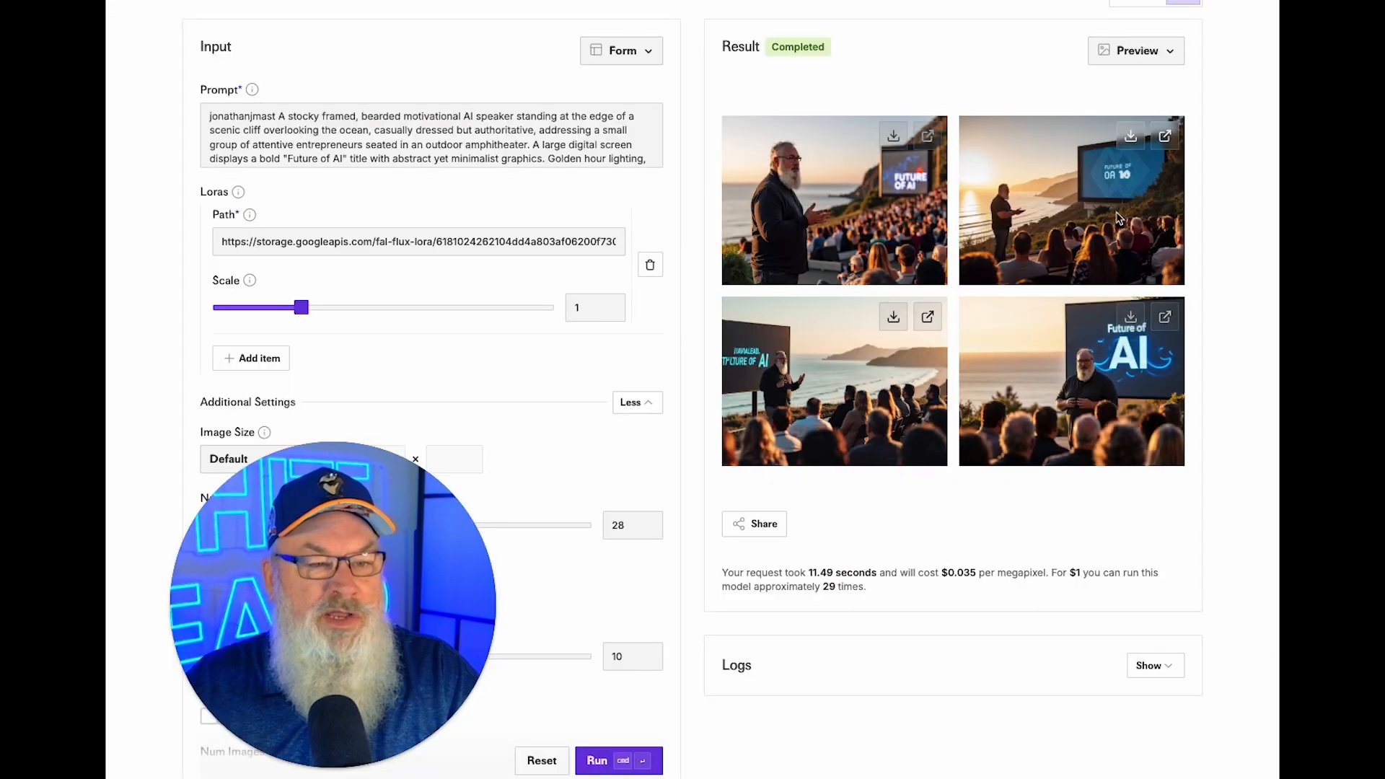
pyautogui.click(1131, 319)
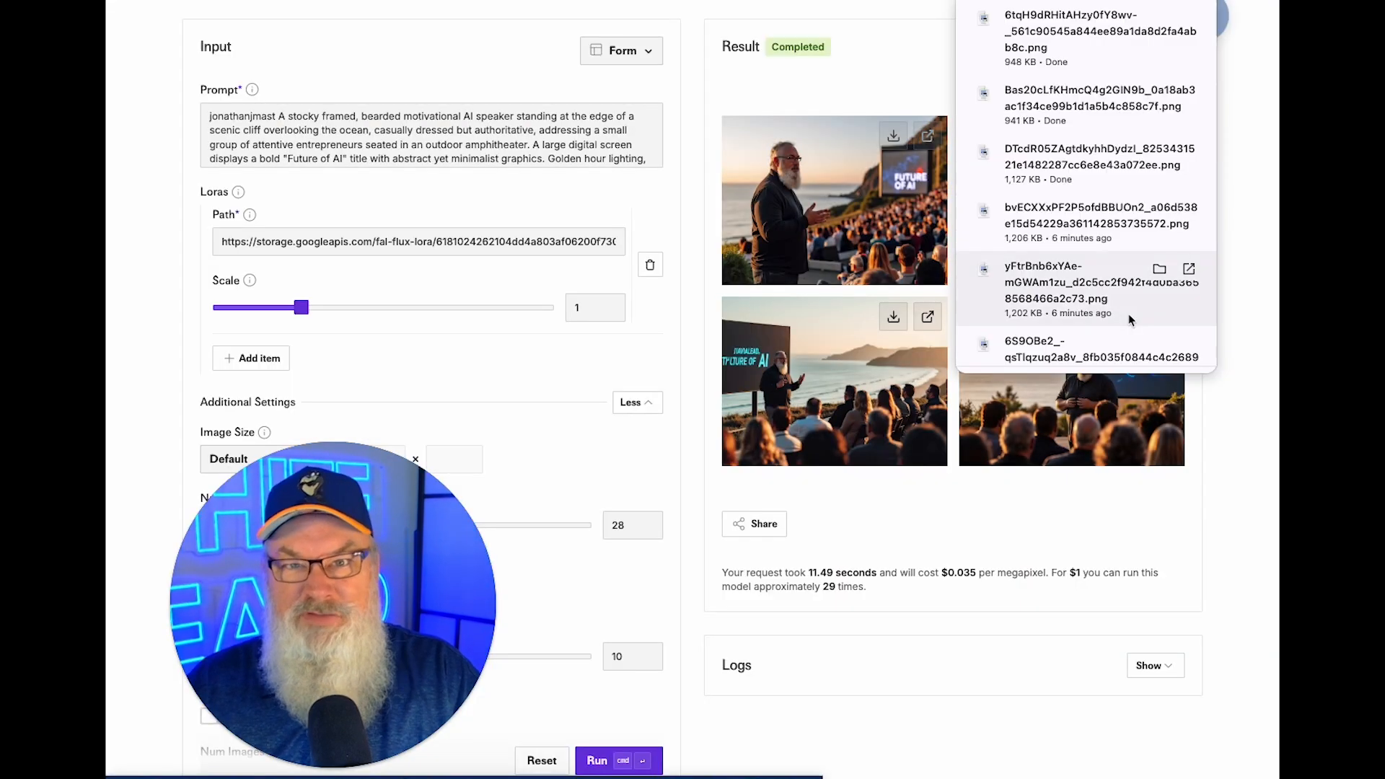
# Replace the fal.ai prompt with the copied Prompt 4 clifftop amphitheater text.
pyautogui.click(886, 54)
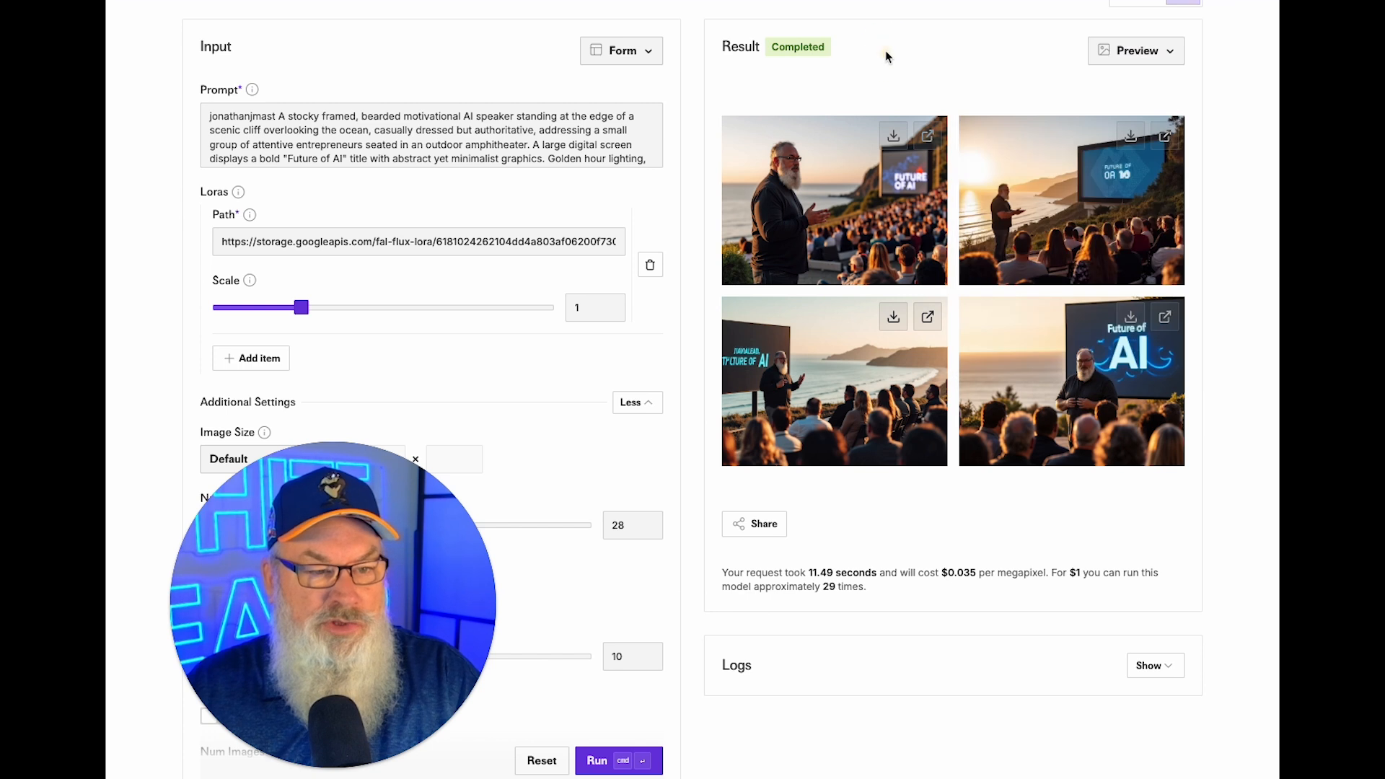
pyautogui.click(419, 146)
pyautogui.press('super+a')
pyautogui.press('super+v')
pyautogui.scroll(3, 424, 146)
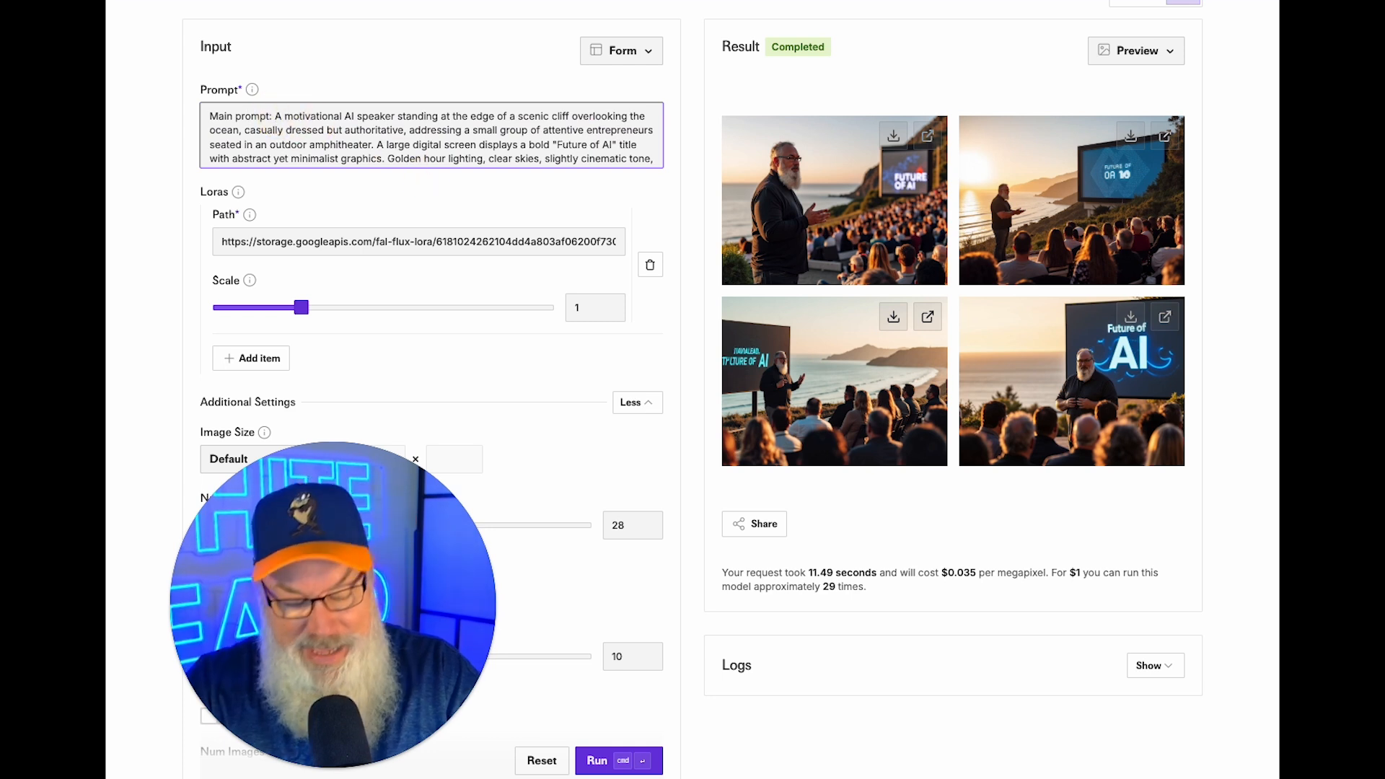
# Prefix the prompt with the LoRA trigger word plus 'stocky framed, long white beard' and generate.
pyautogui.write('jonathanjmast')
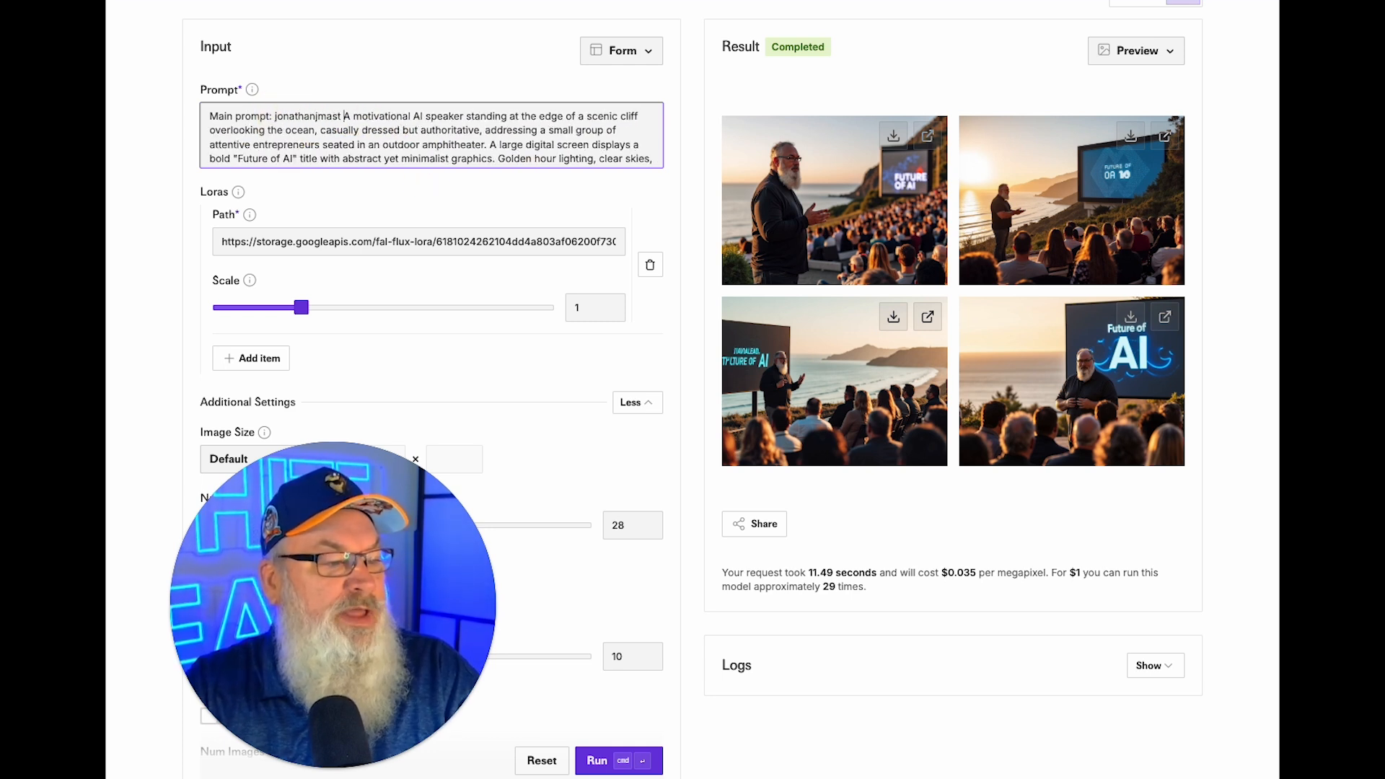
pyautogui.press('BackSpace')
pyautogui.write(', ')
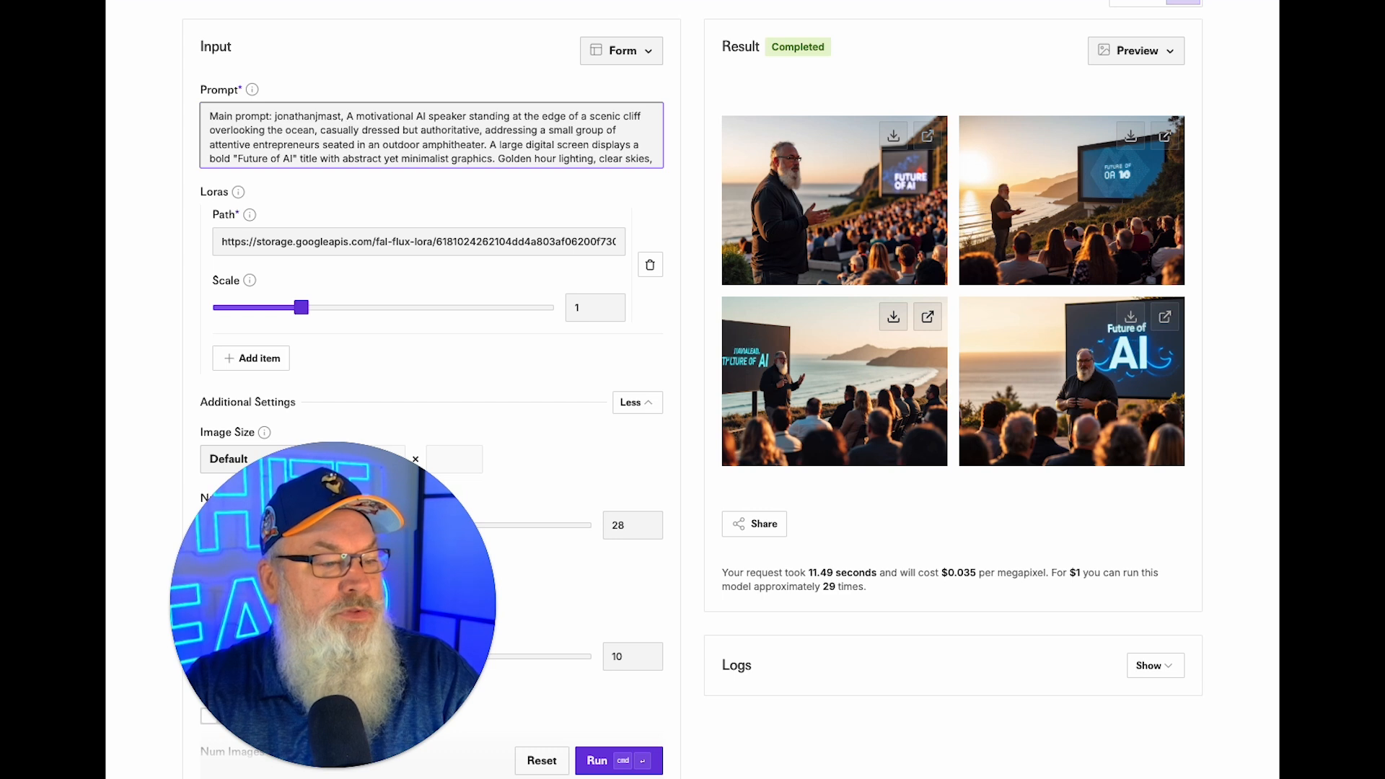
pyautogui.write('sto')
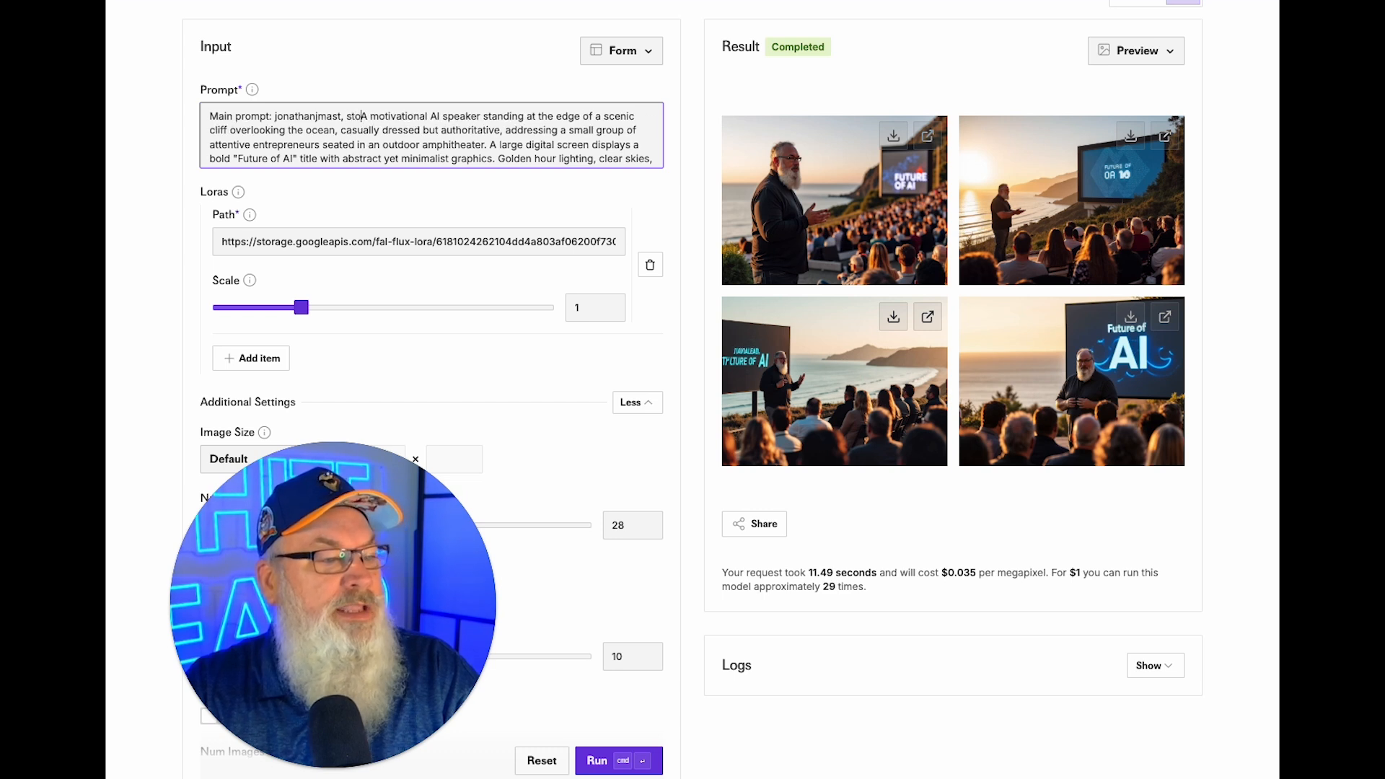
pyautogui.write('k')
pyautogui.press('BackSpace')
pyautogui.write('cky framed, long white beard as')
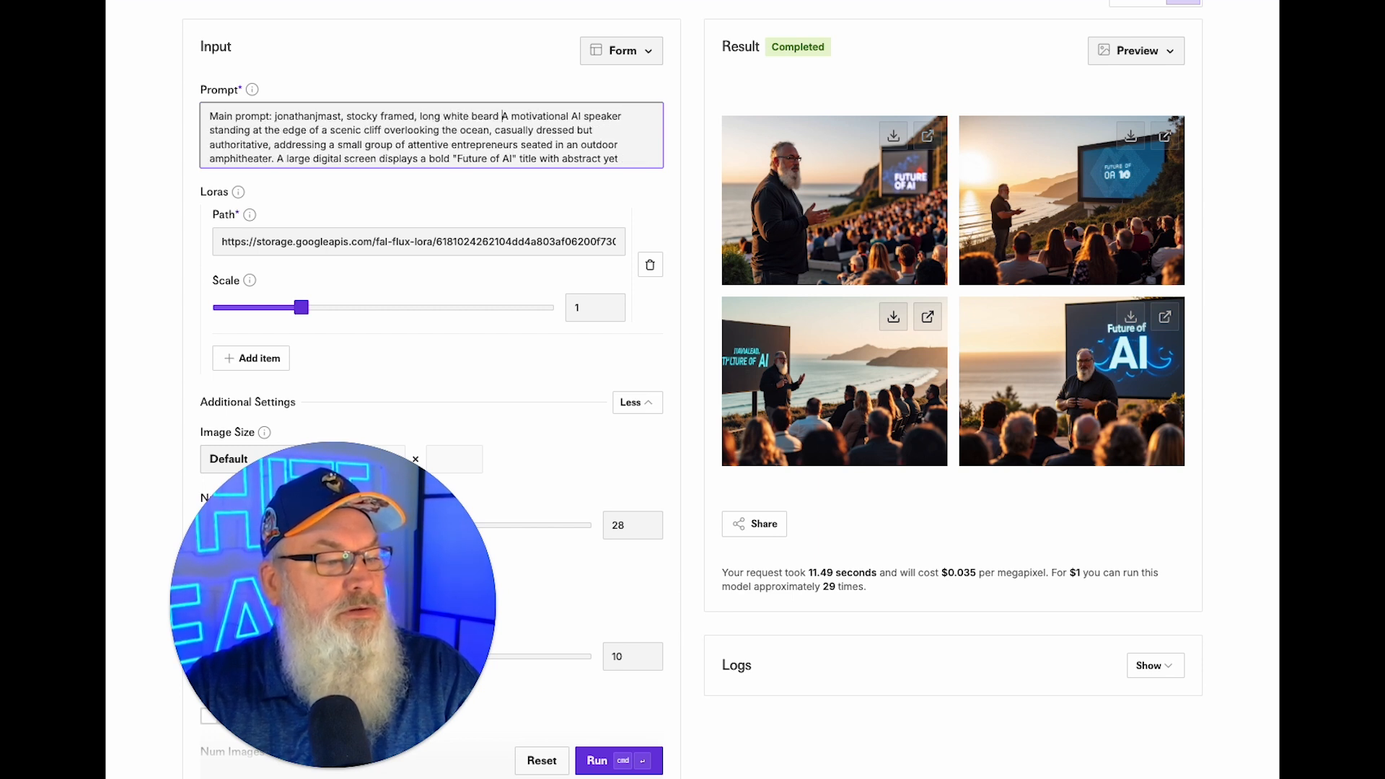
pyautogui.click(591, 761)
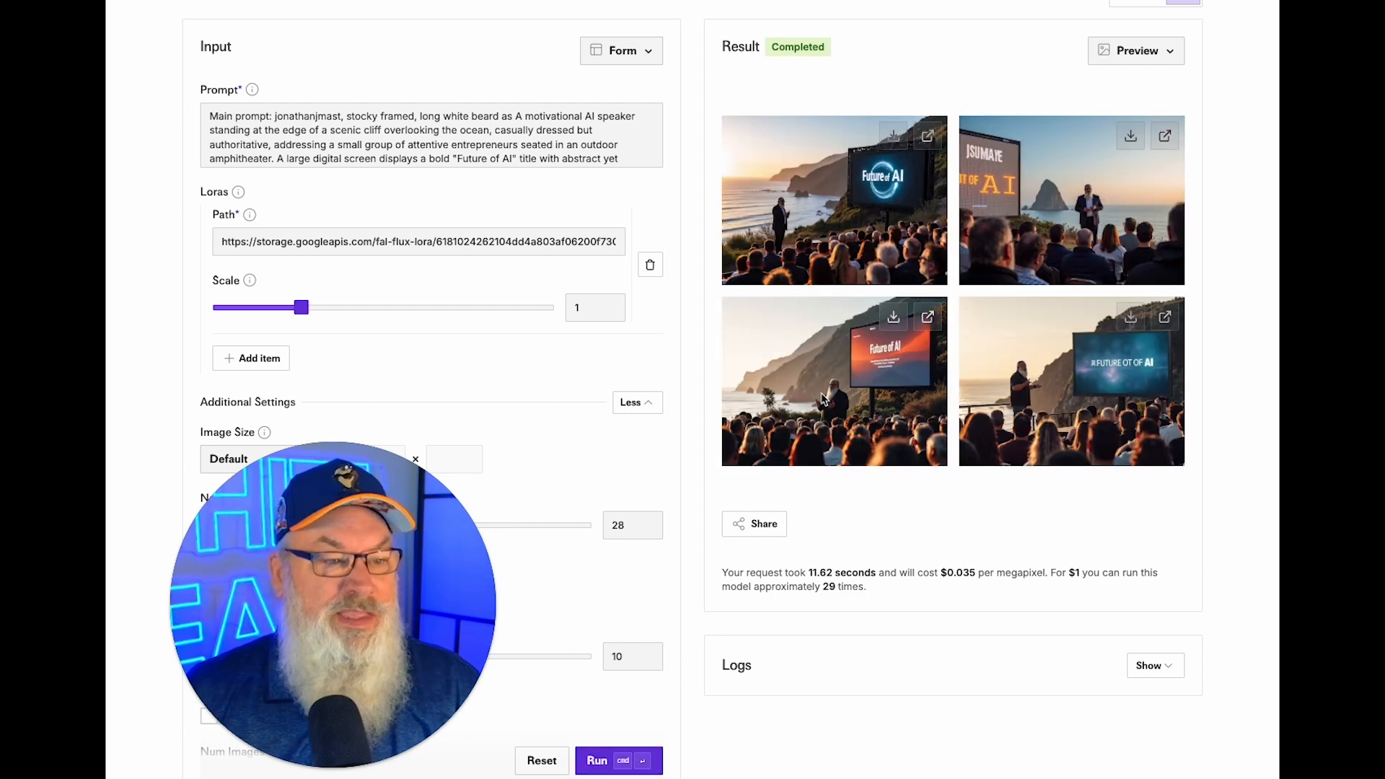
# Inspect the first cliffside image full-size and download it as a PNG.
pyautogui.click(926, 136)
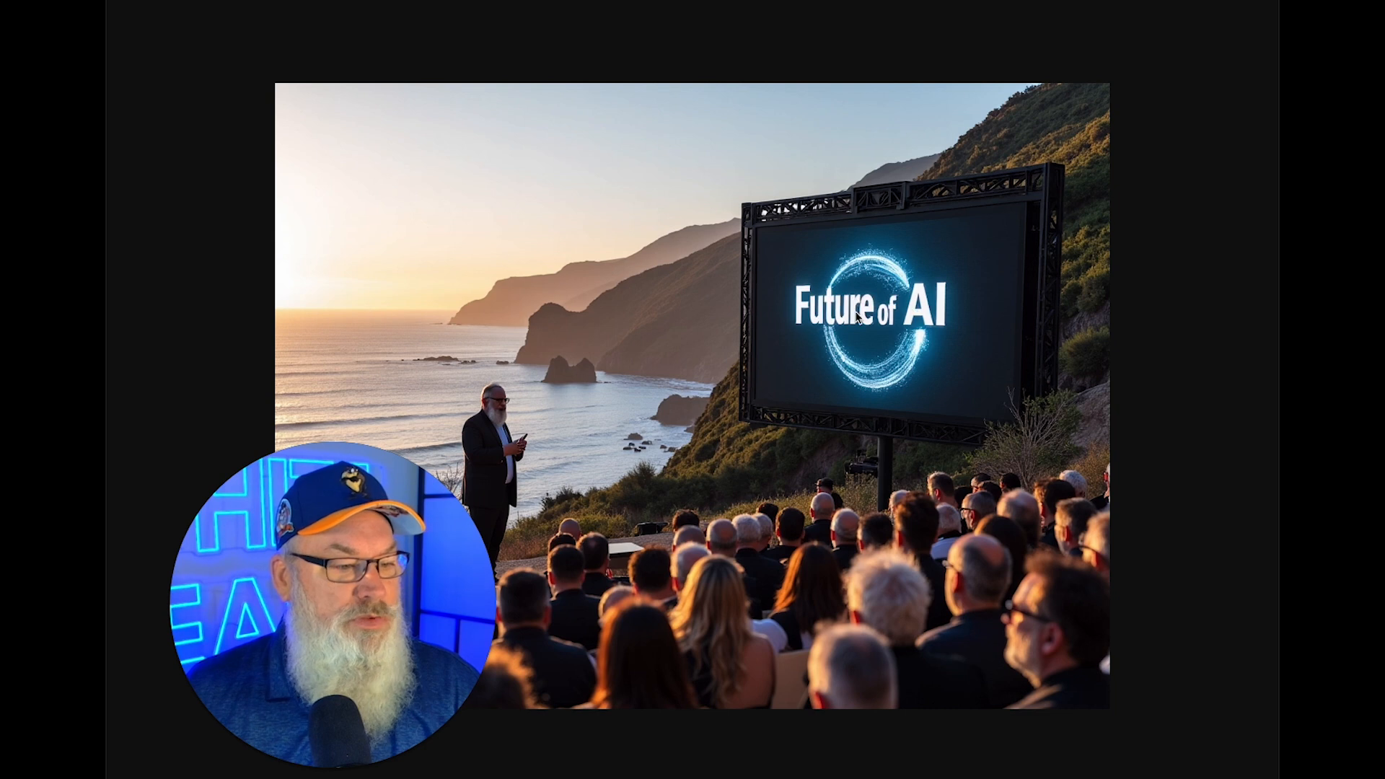
pyautogui.scroll(-1, 858, 316)
pyautogui.scroll(1, 858, 316)
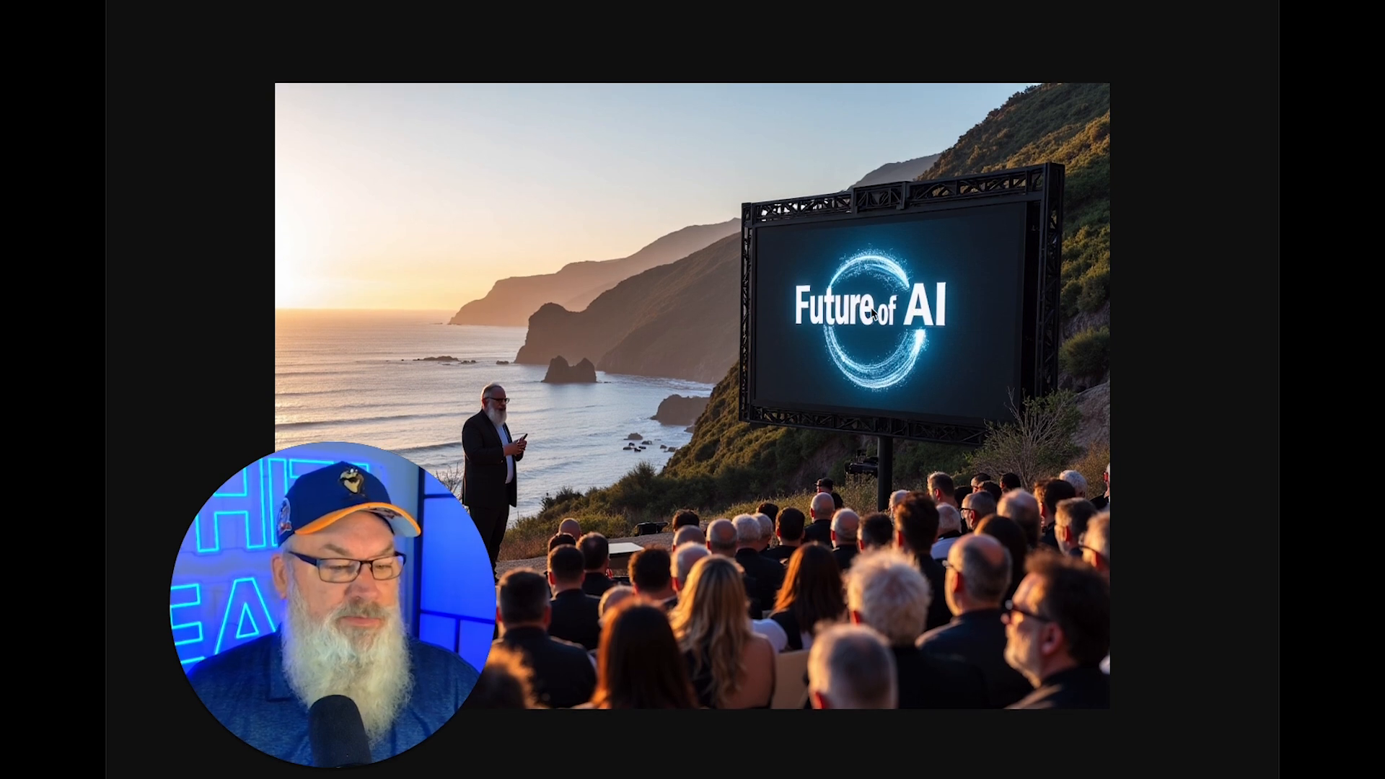
pyautogui.click(921, 2)
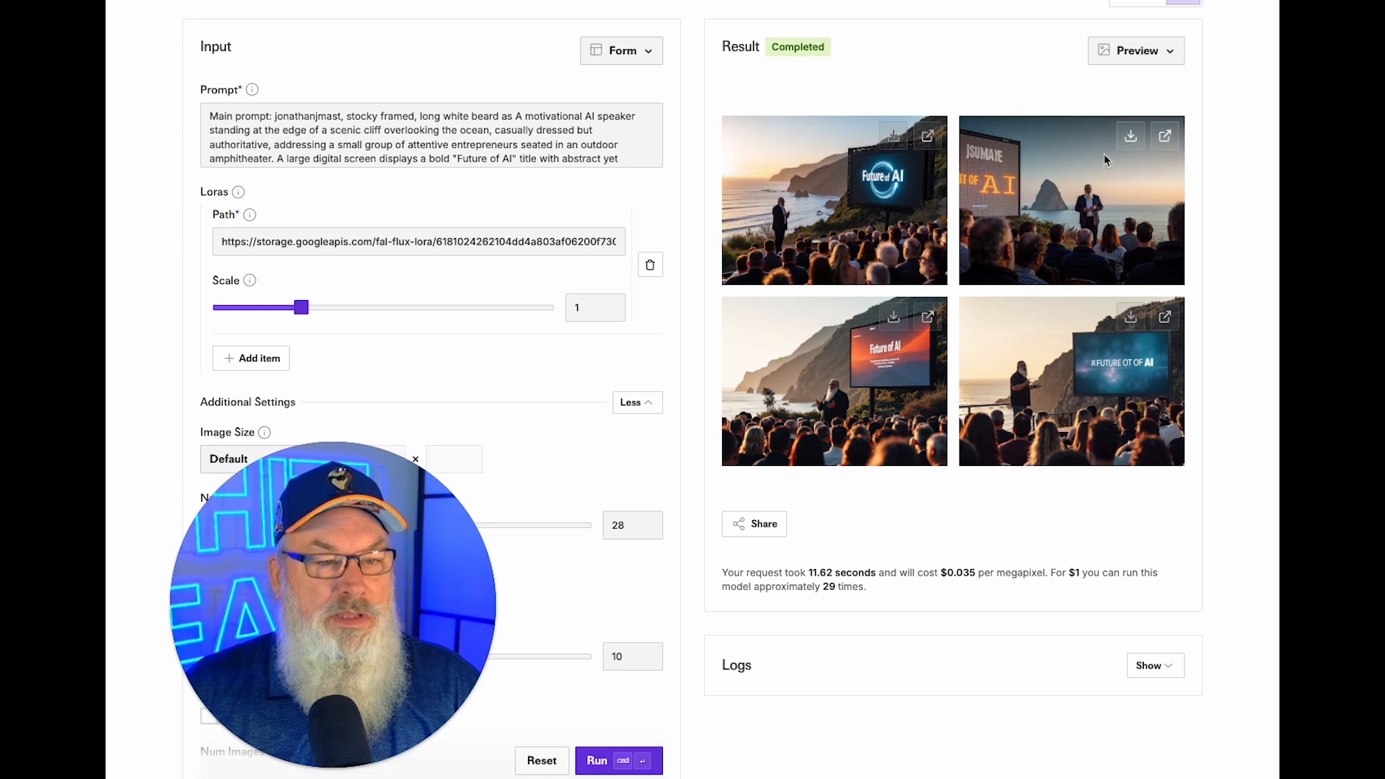
pyautogui.click(1130, 136)
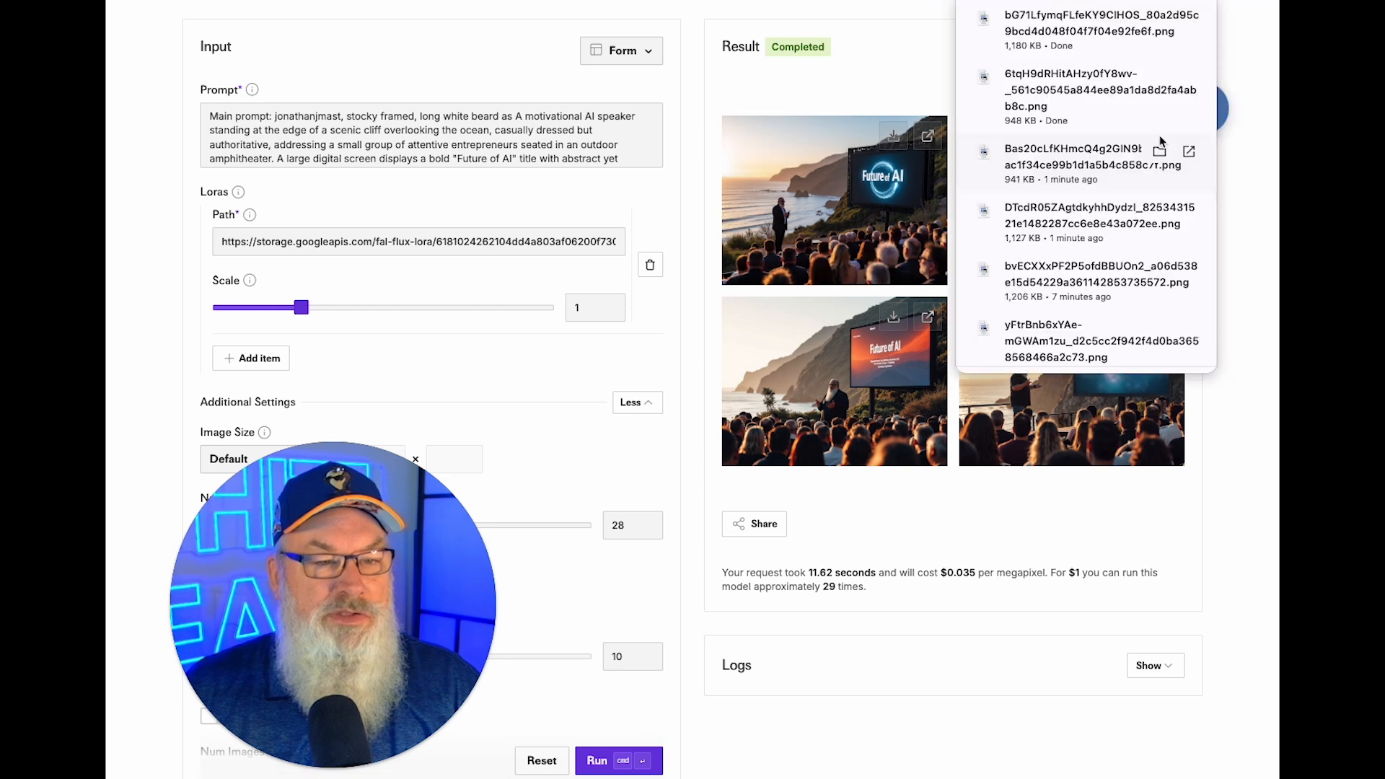
# Inspect the bottom-left, bottom-right and top-right cliff images full-size, saving the right-hand ones as PNGs.
pyautogui.click(927, 318)
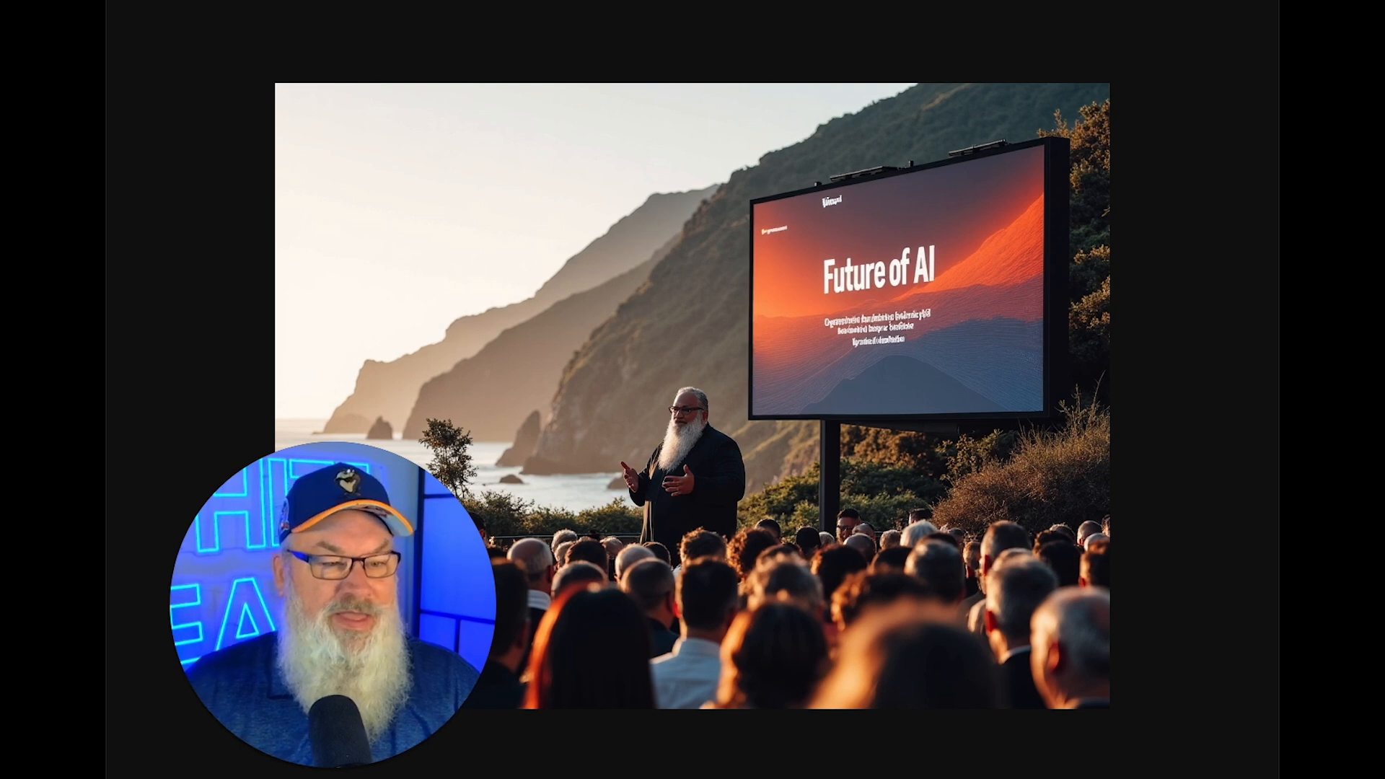
pyautogui.press('super+w')
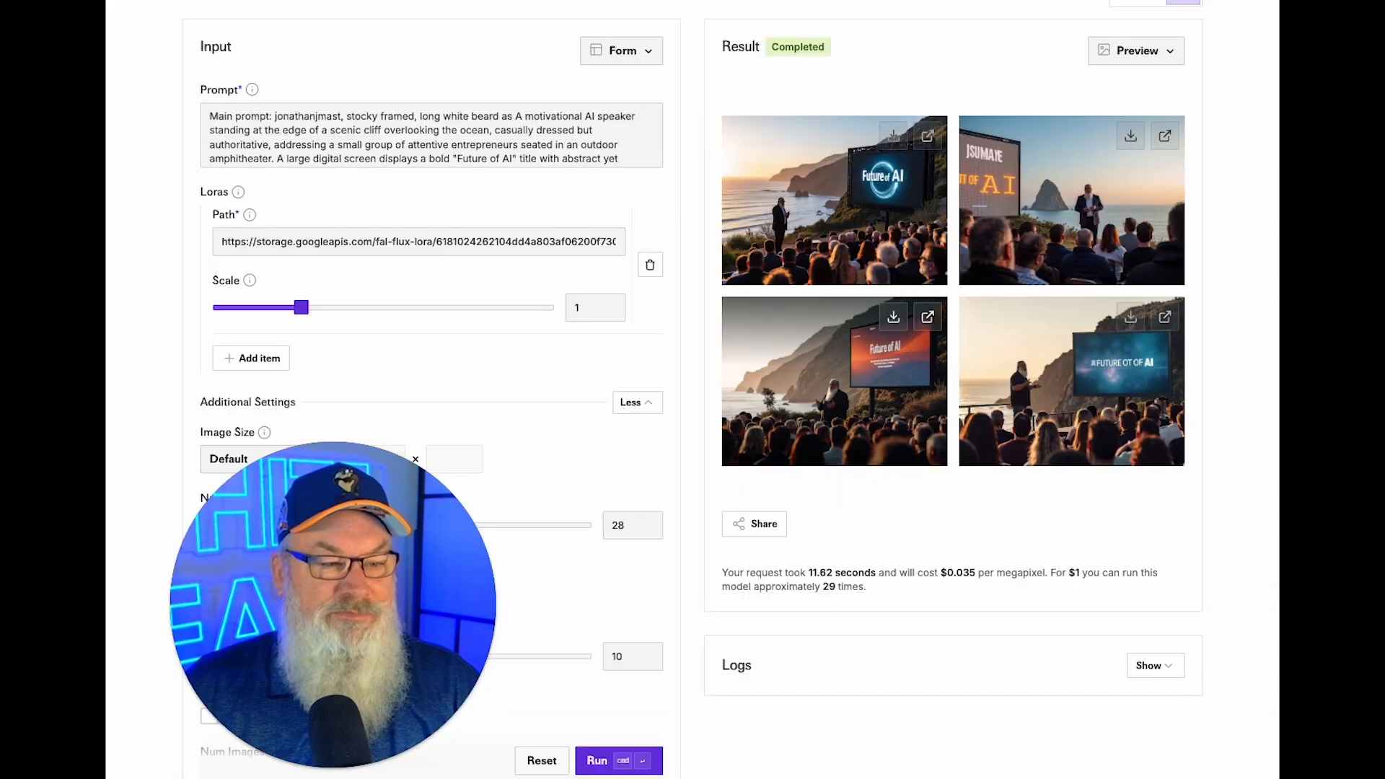
pyautogui.click(1163, 318)
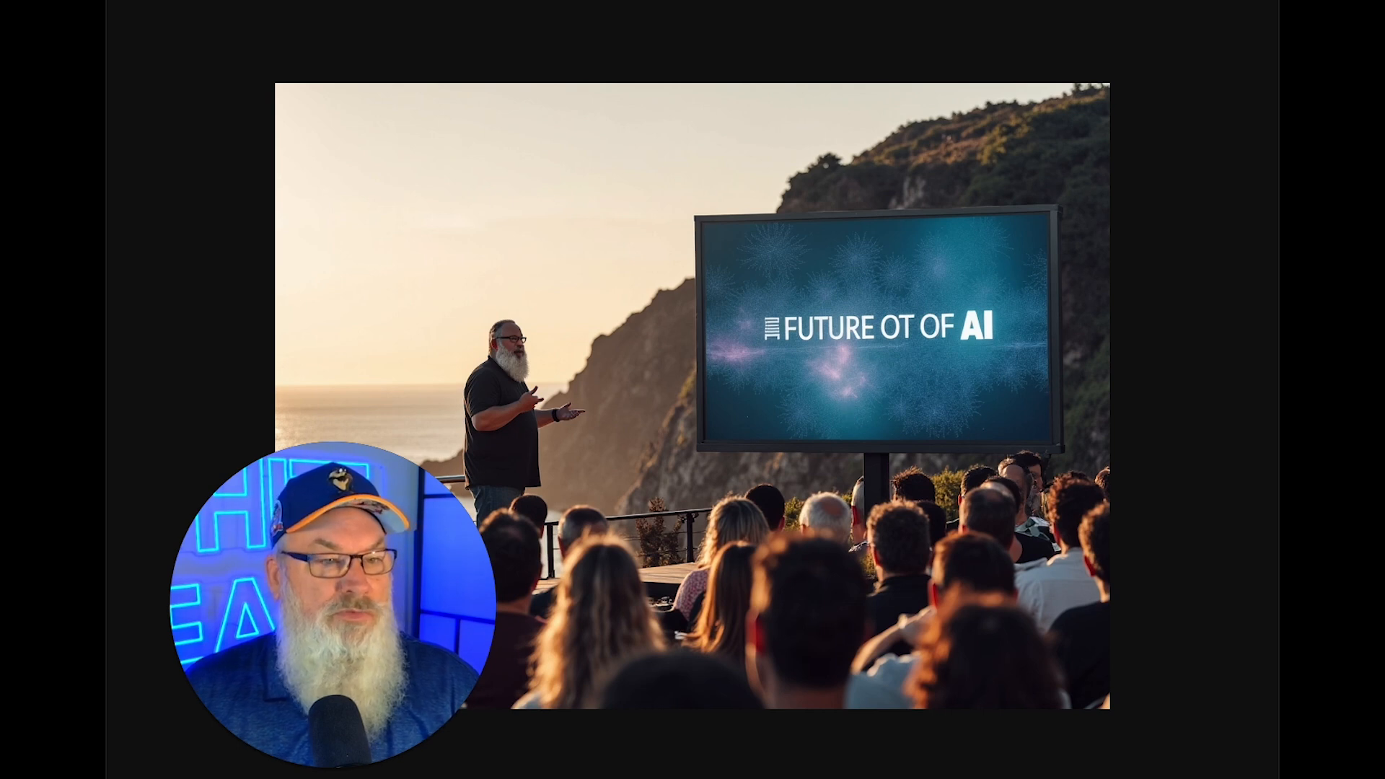
pyautogui.press('super+w')
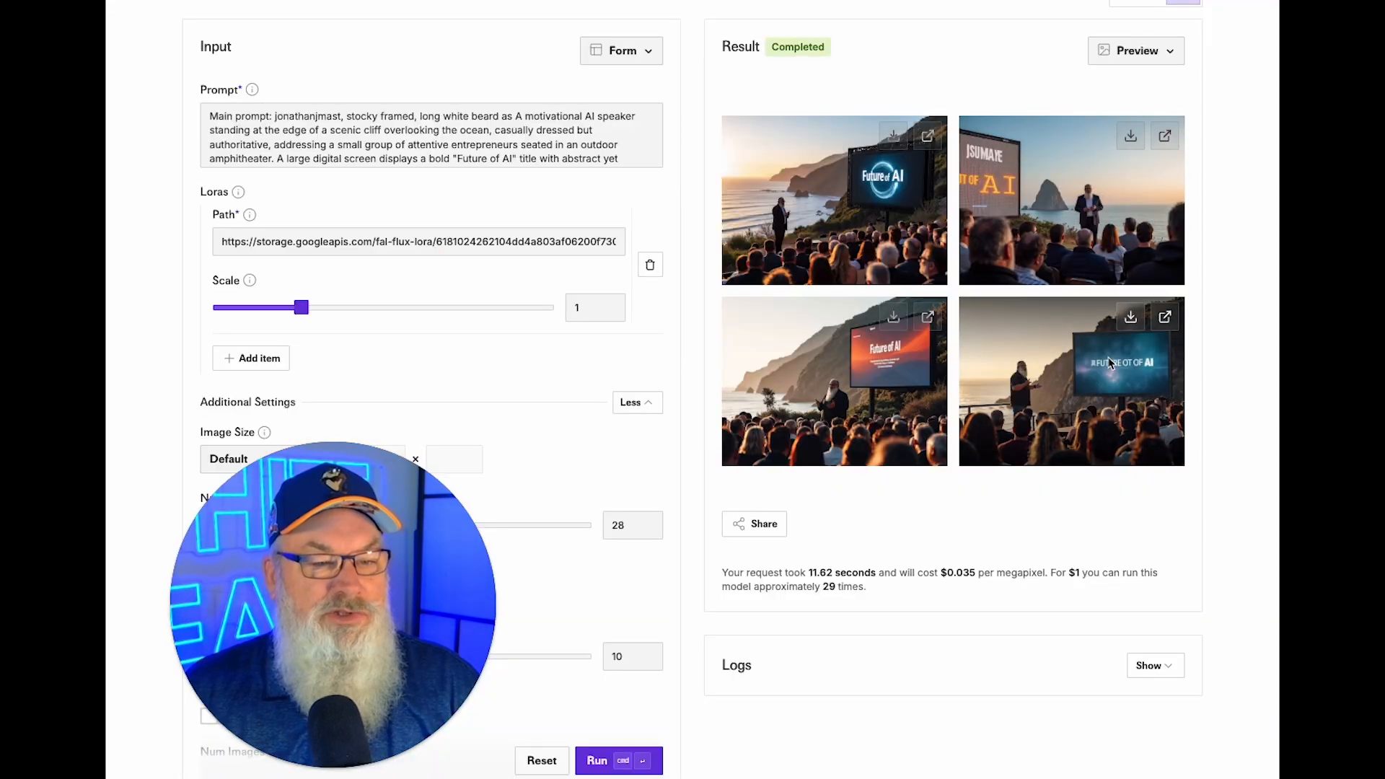
pyautogui.click(1130, 136)
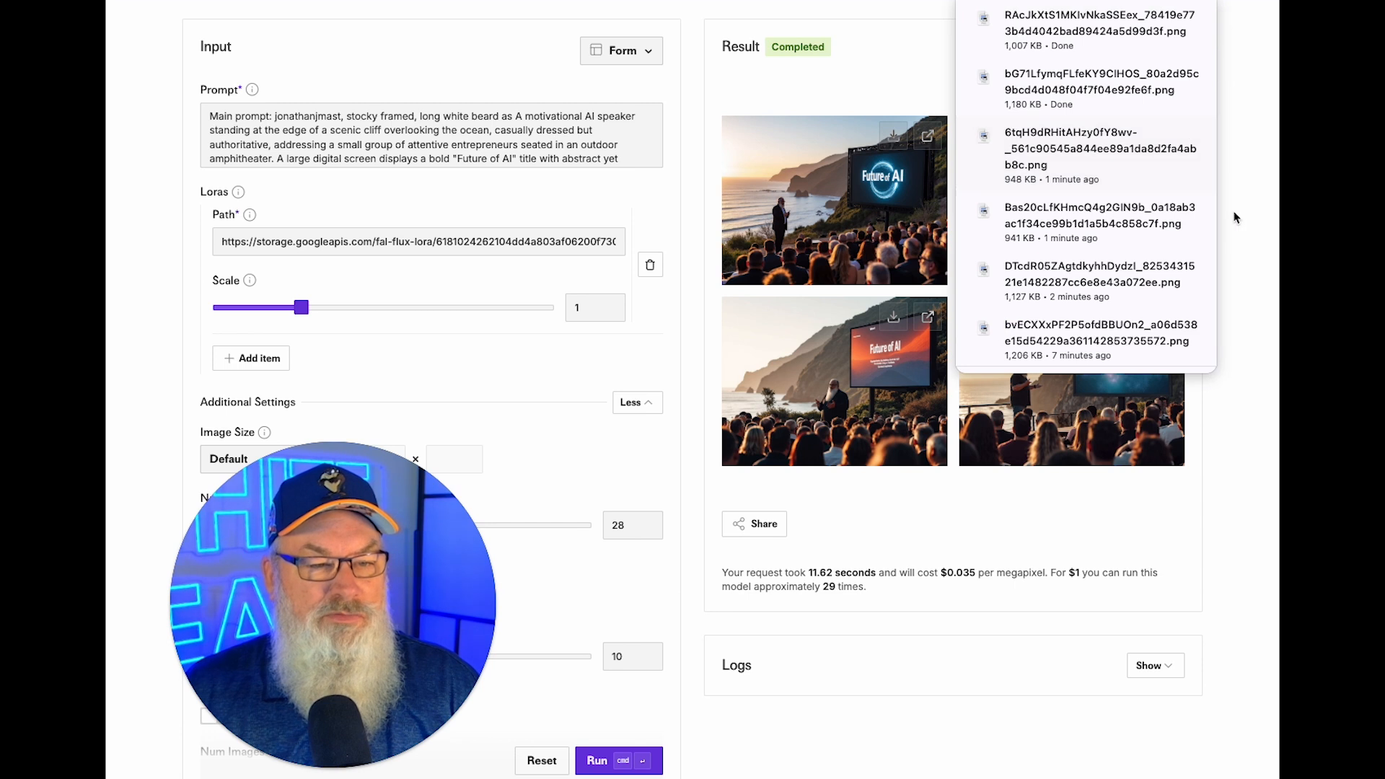
pyautogui.click(1165, 137)
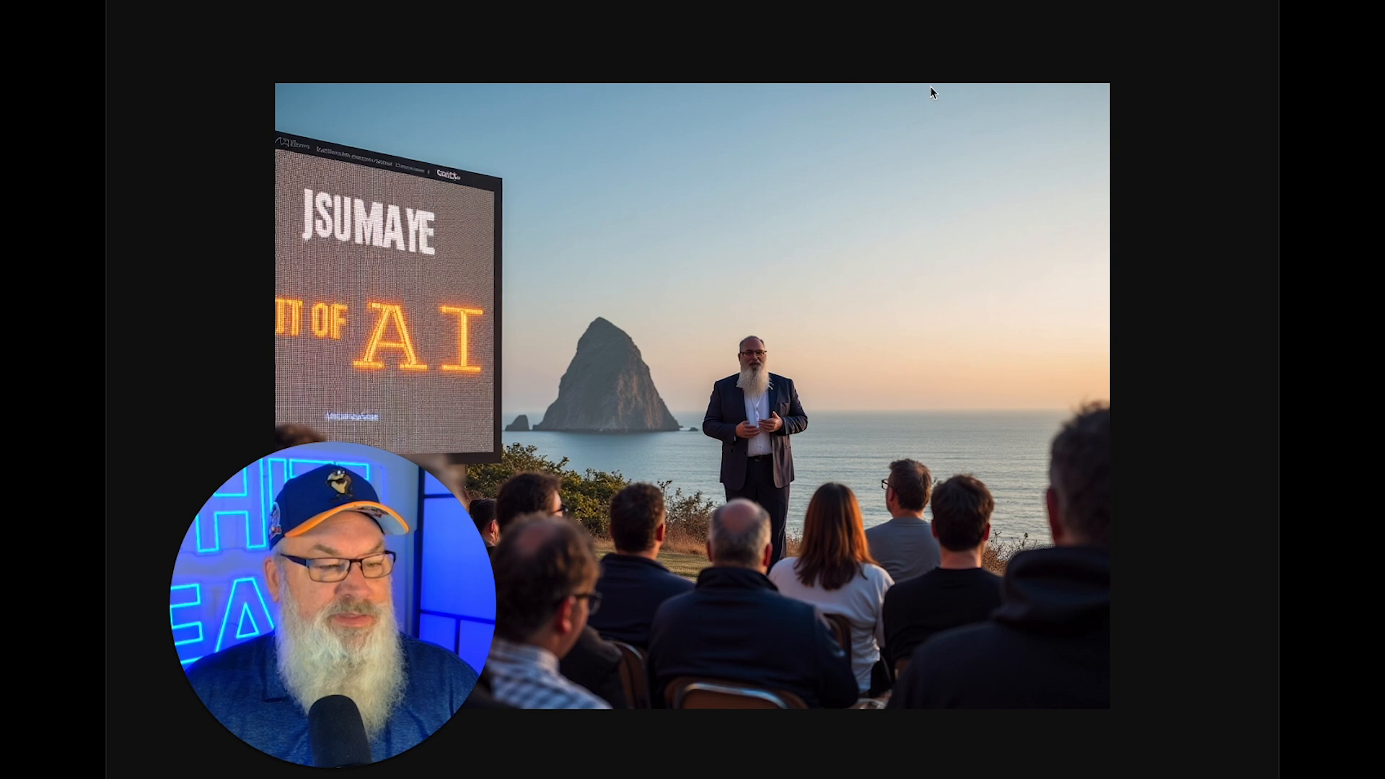
pyautogui.press('super+w')
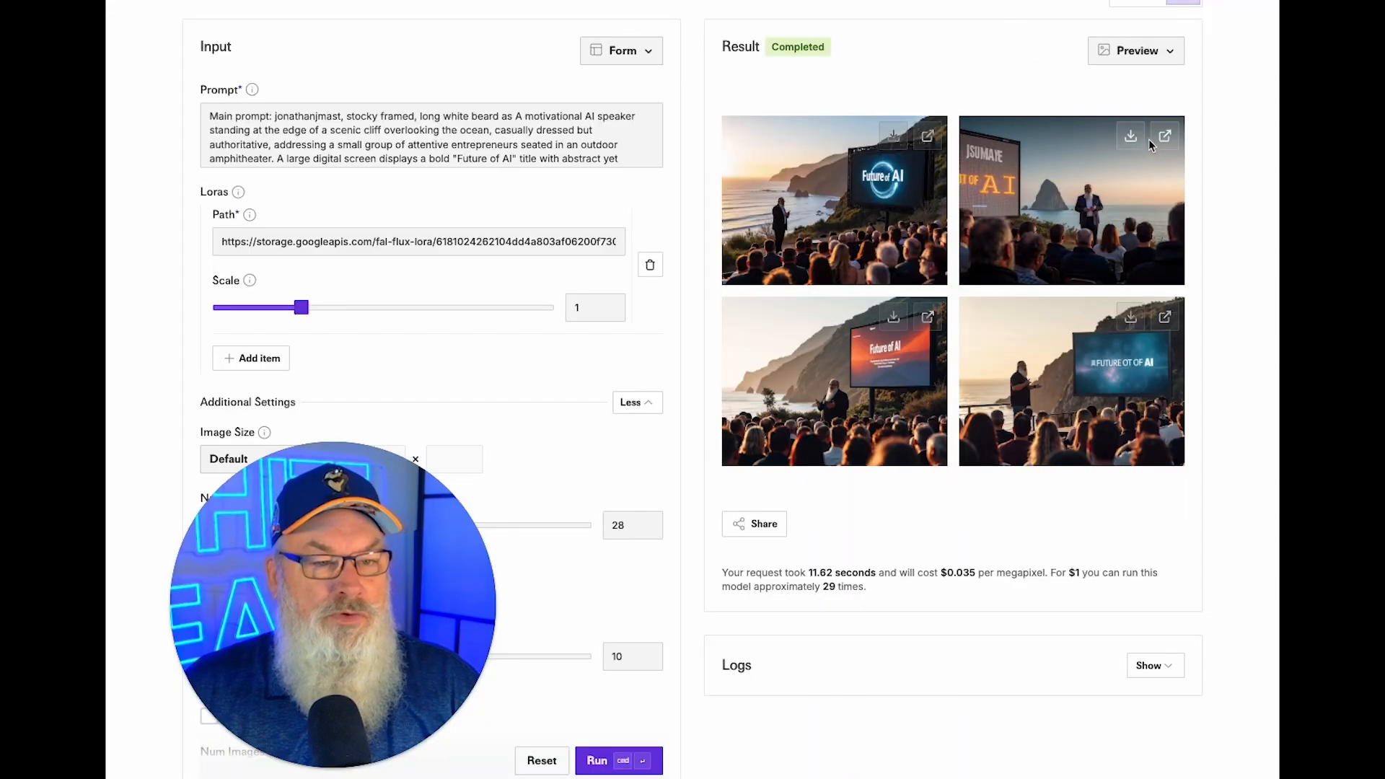
pyautogui.click(1126, 139)
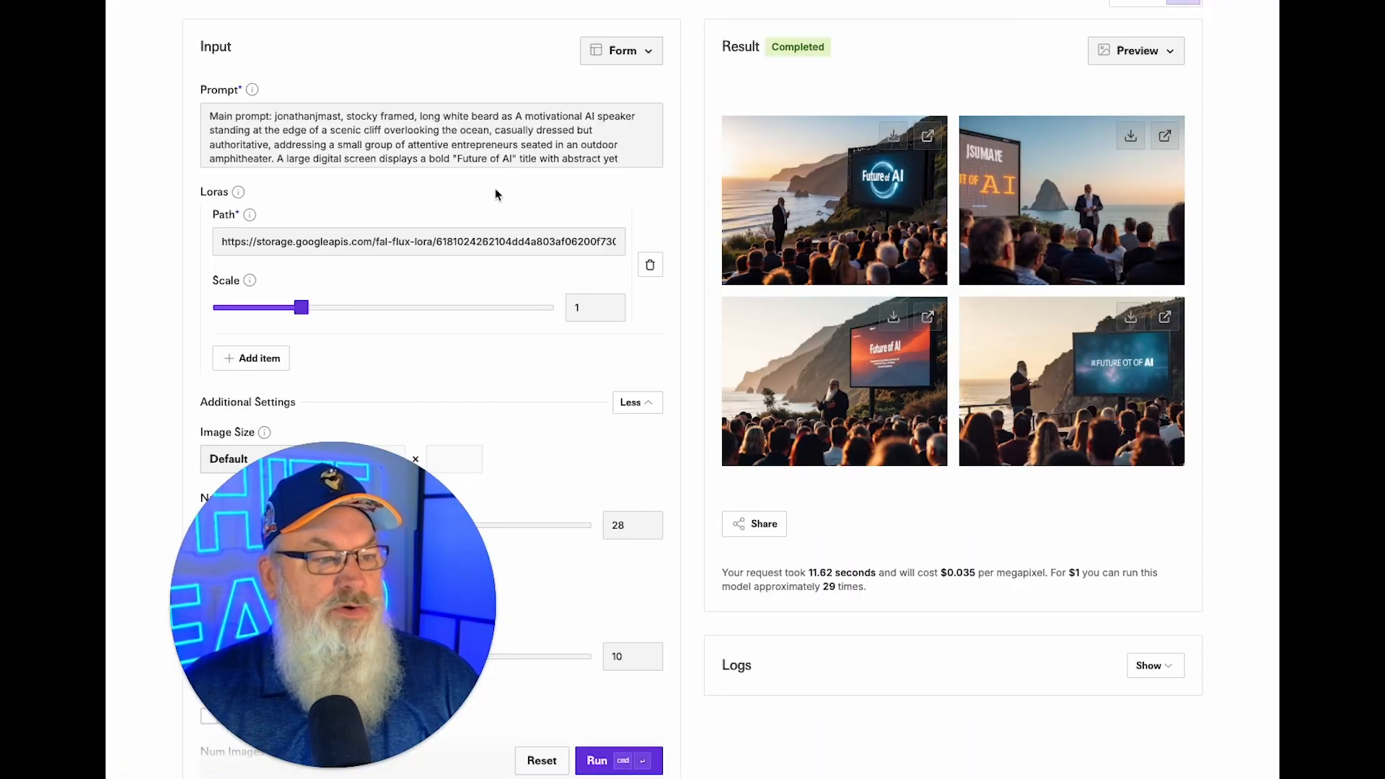
# Copy PROMPT 5's coffee-shop main and negative prompt from ChatGPT, then return to fal.ai.
pyautogui.hotkey('ctrl', 'Tab')
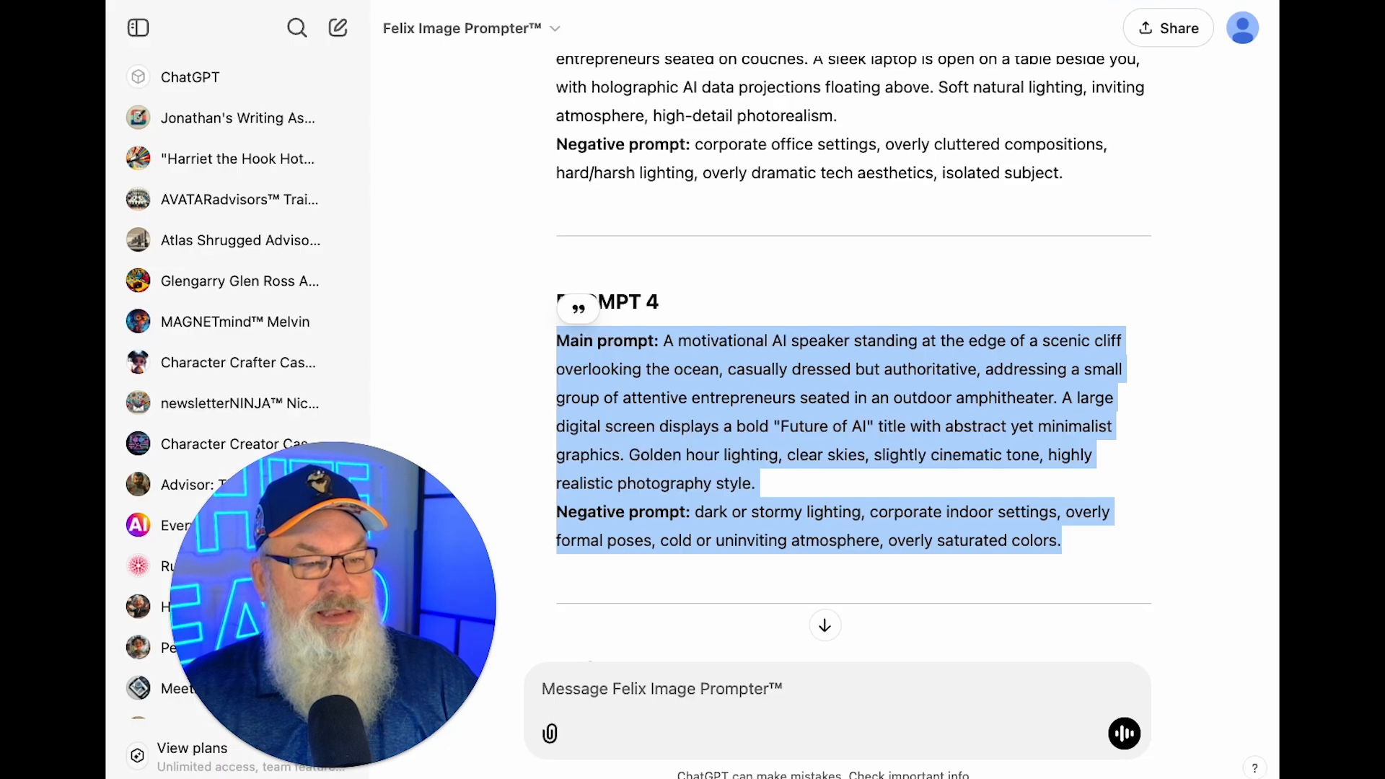
pyautogui.scroll(-4, 773, 371)
pyautogui.scroll(-1, 773, 371)
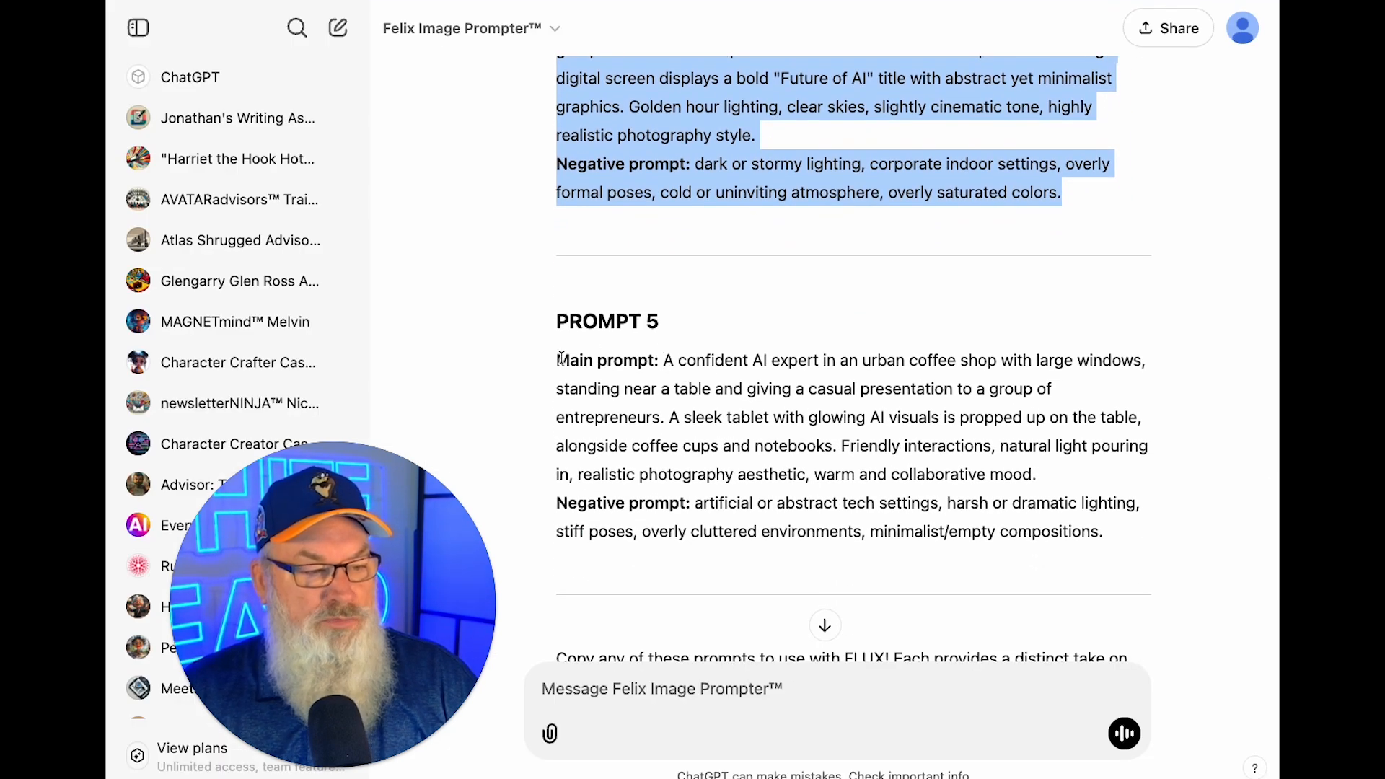
pyautogui.moveTo(558, 358); pyautogui.dragTo(1116, 543)
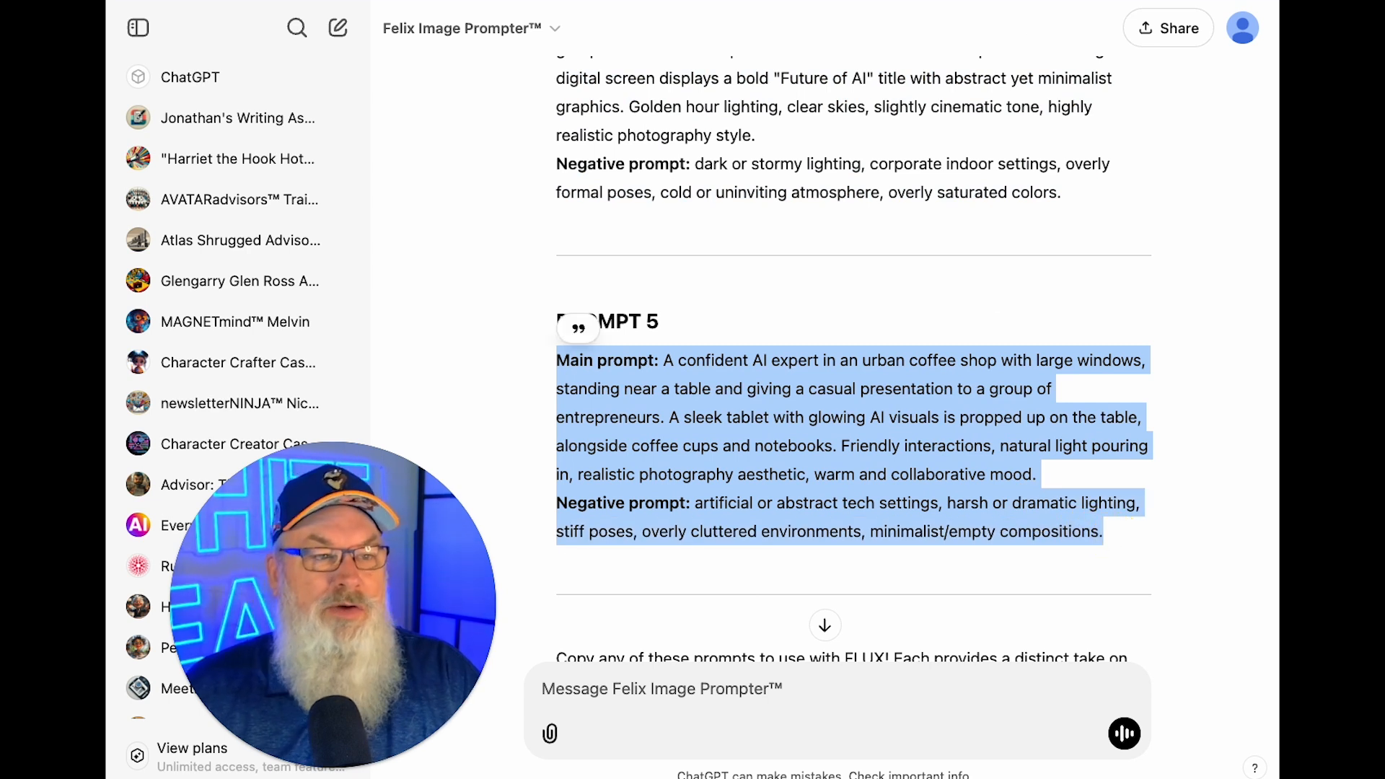
pyautogui.click(613, 2)
# Paste the coffee-shop prompt, add the trigger word, 'stocky framed' and 'long white beard' after Main prompt:, then generate.
pyautogui.click(559, 131)
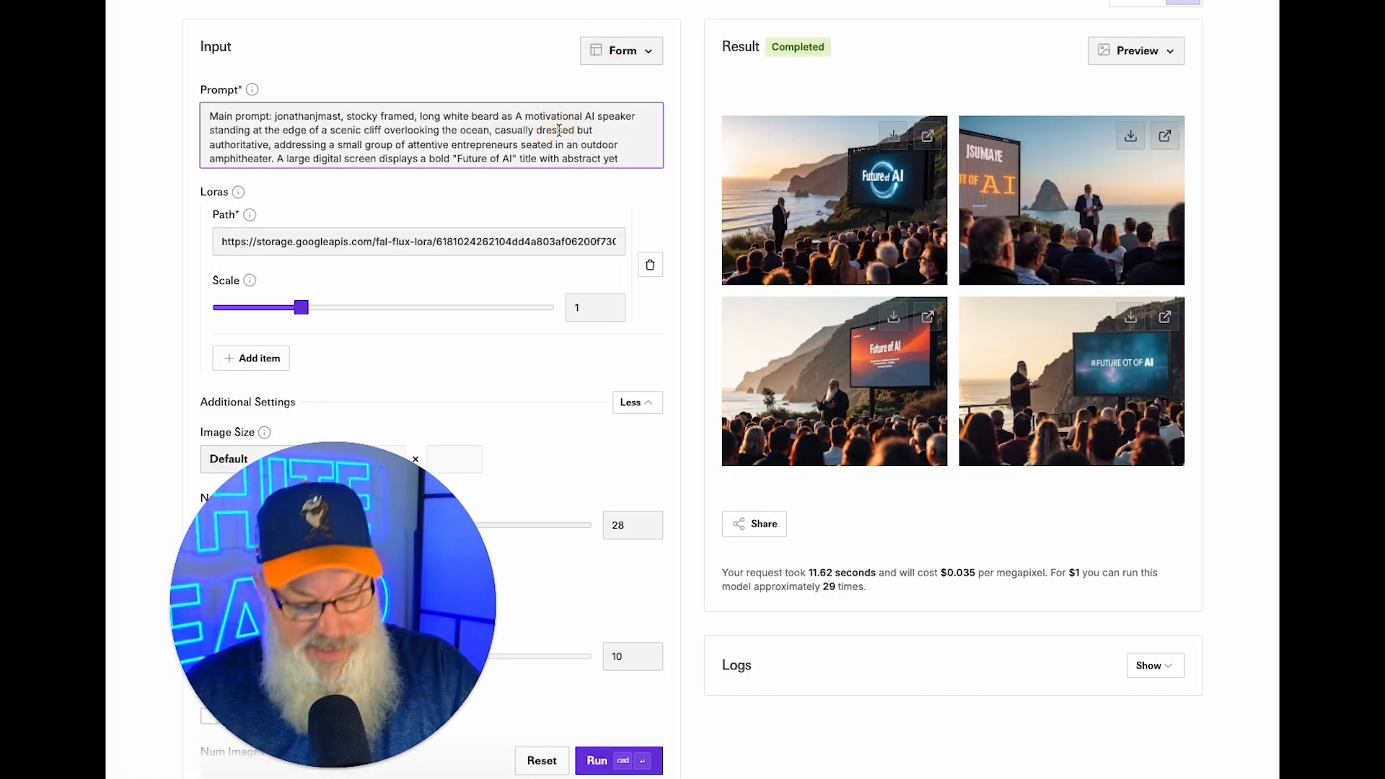
pyautogui.press('super+a')
pyautogui.press('super+v')
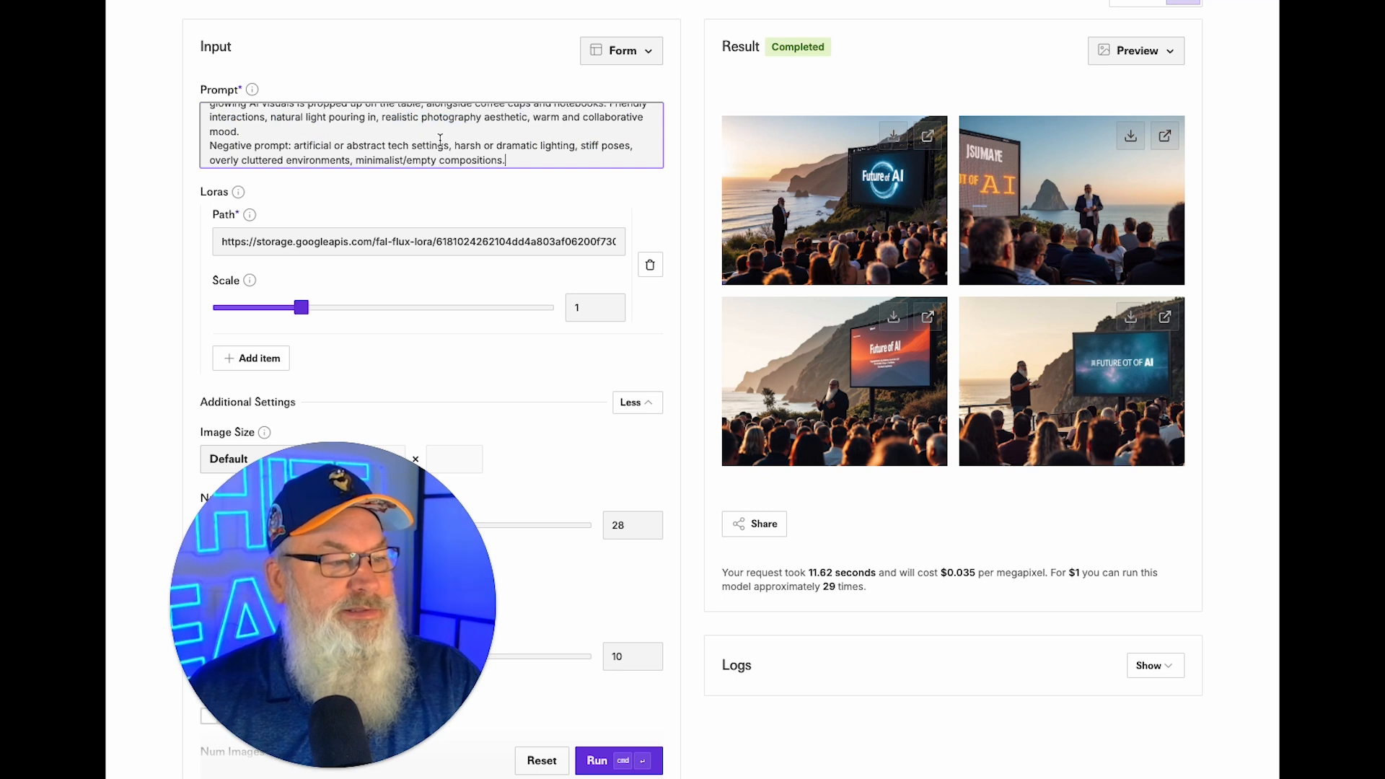
pyautogui.scroll(2, 316, 126)
pyautogui.click(271, 119)
pyautogui.write('jonathanjmast ')
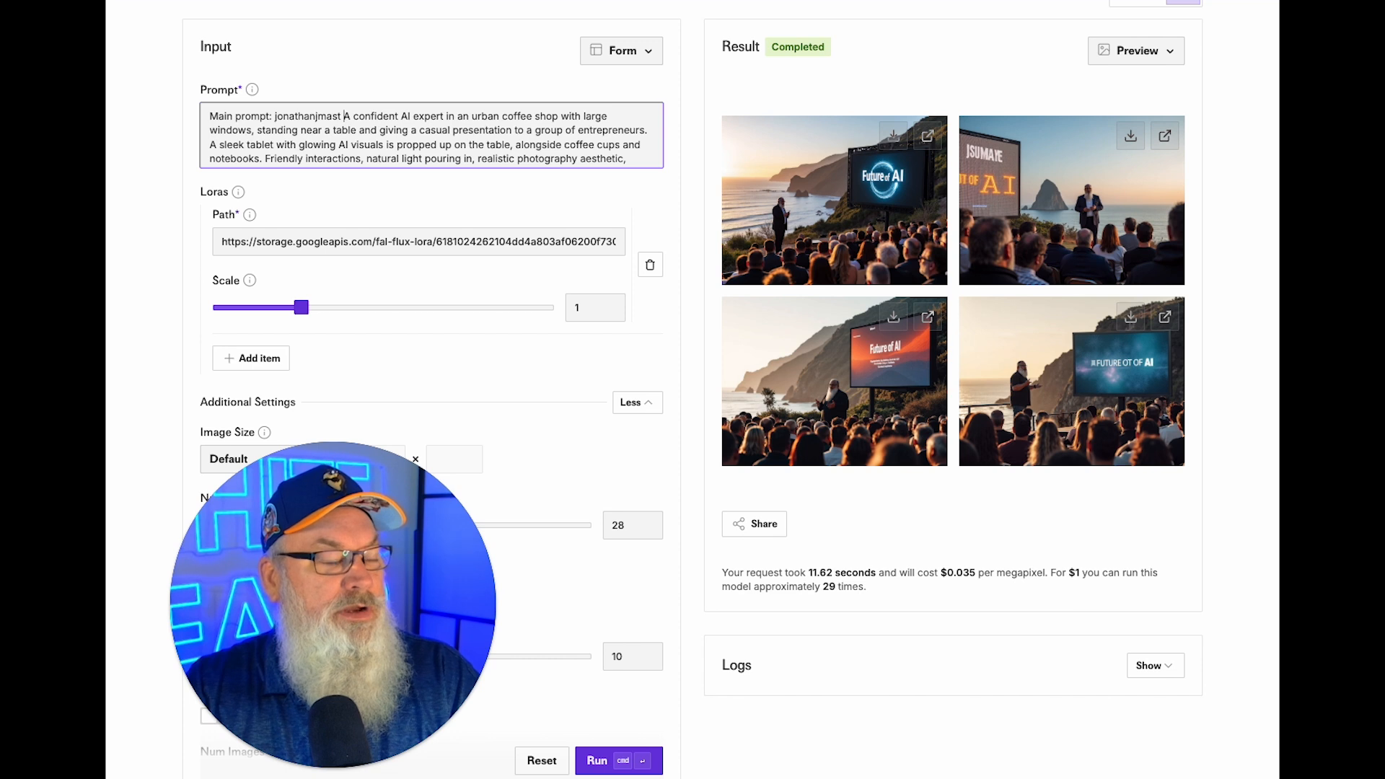
pyautogui.write('as a stocky framed,')
pyautogui.press('BackSpace')
pyautogui.press('BackSpace')
pyautogui.press('BackSpace')
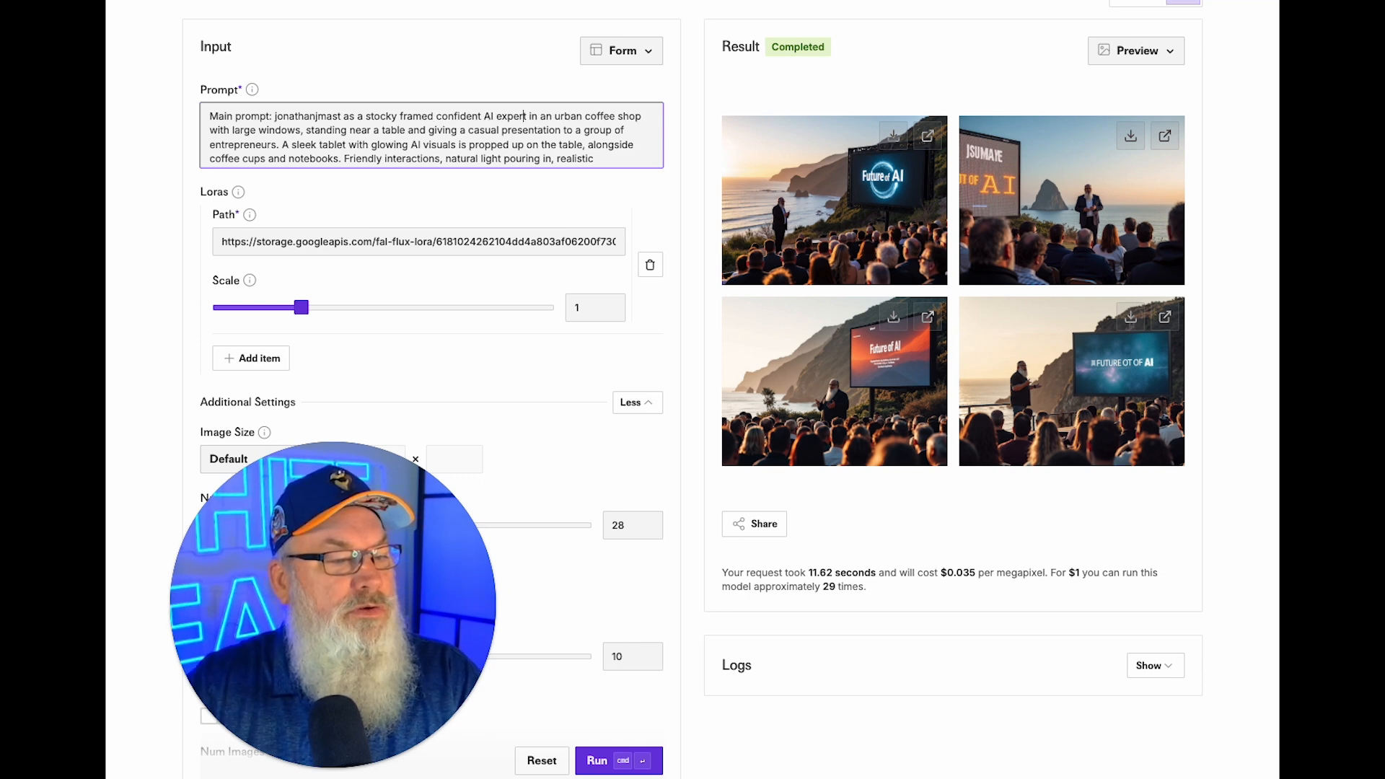
pyautogui.write('with a long white beard')
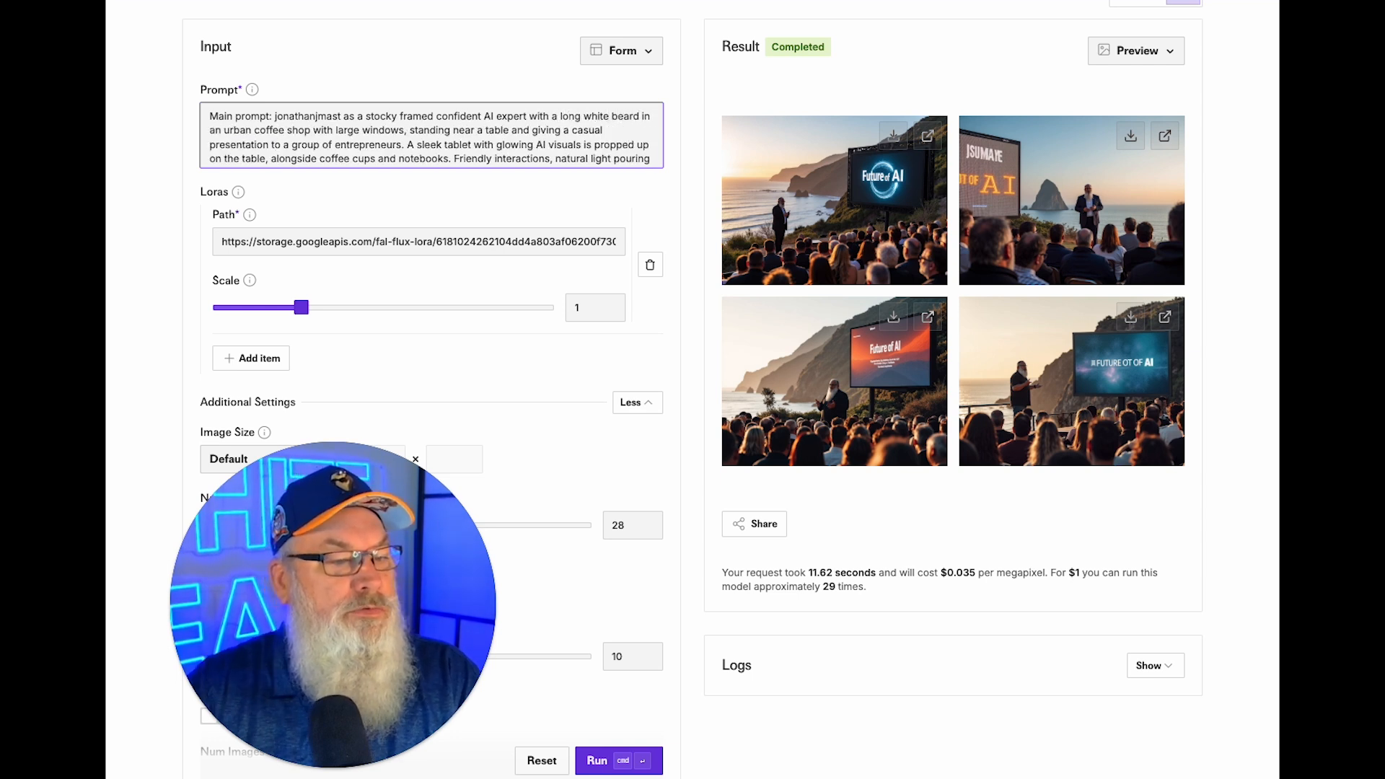
pyautogui.click(601, 763)
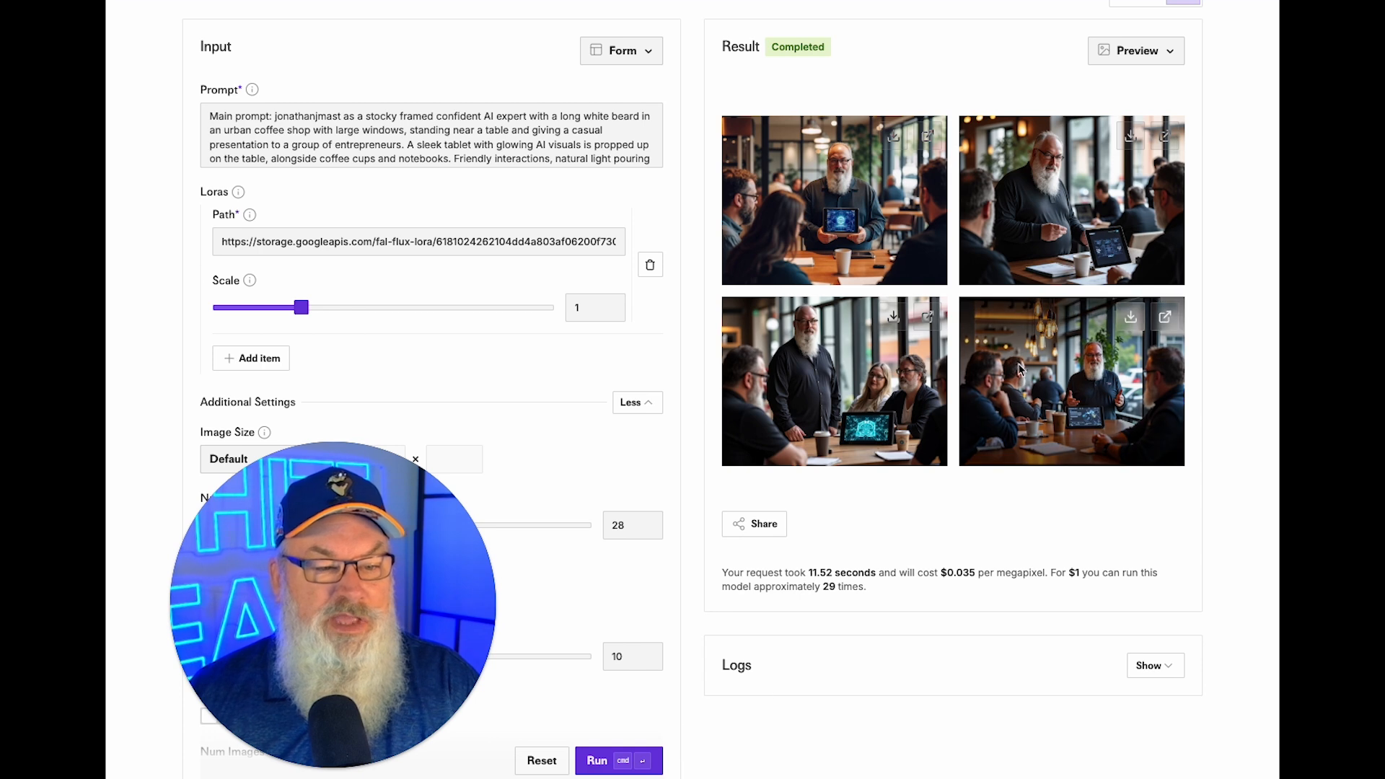
pyautogui.click(1163, 318)
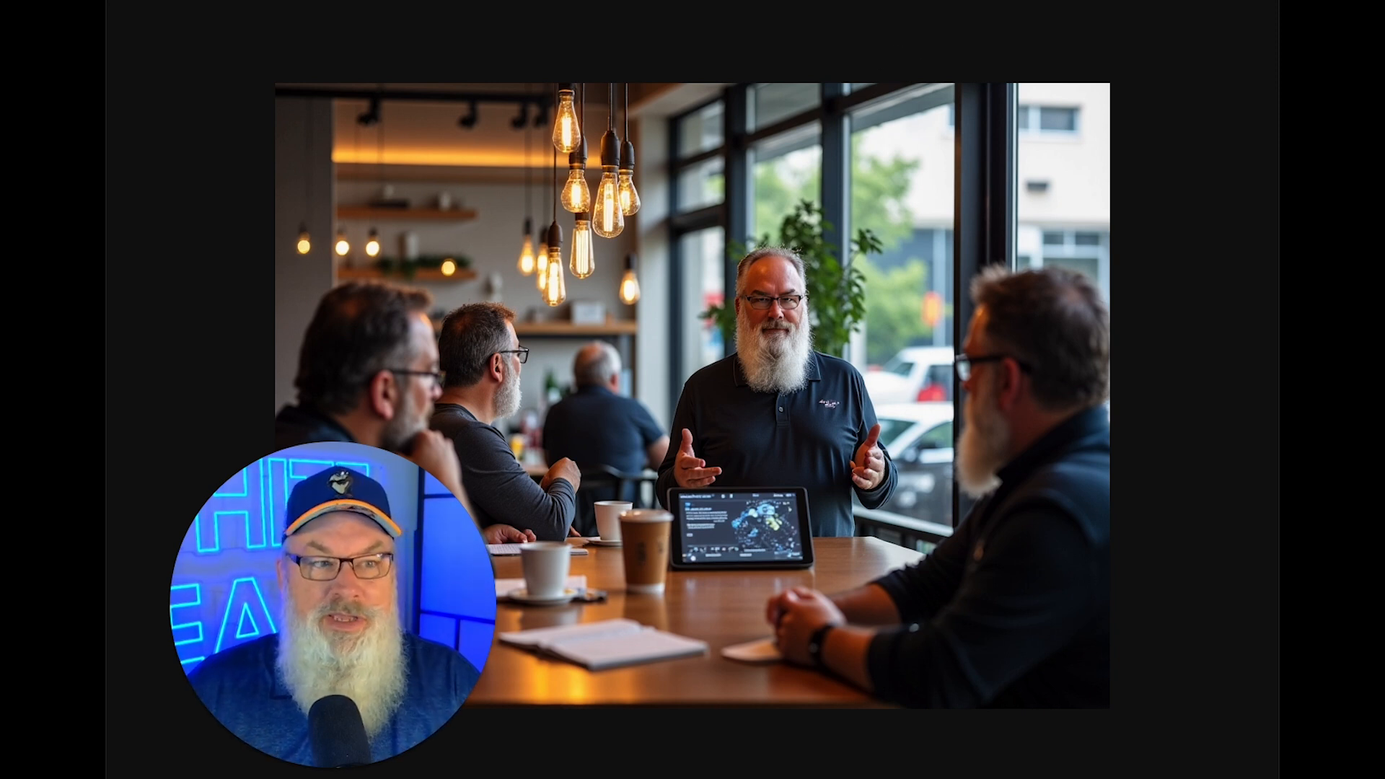
pyautogui.press('super+w')
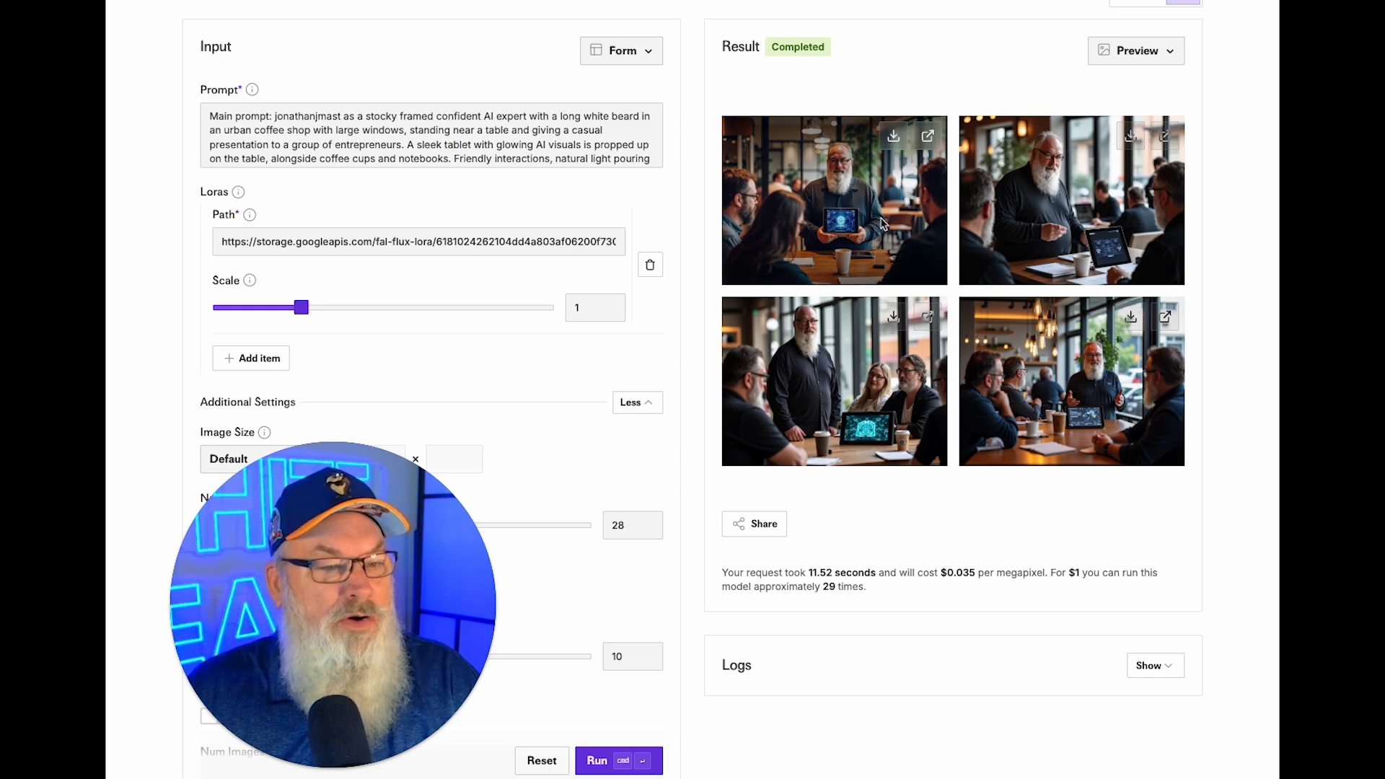
pyautogui.click(927, 136)
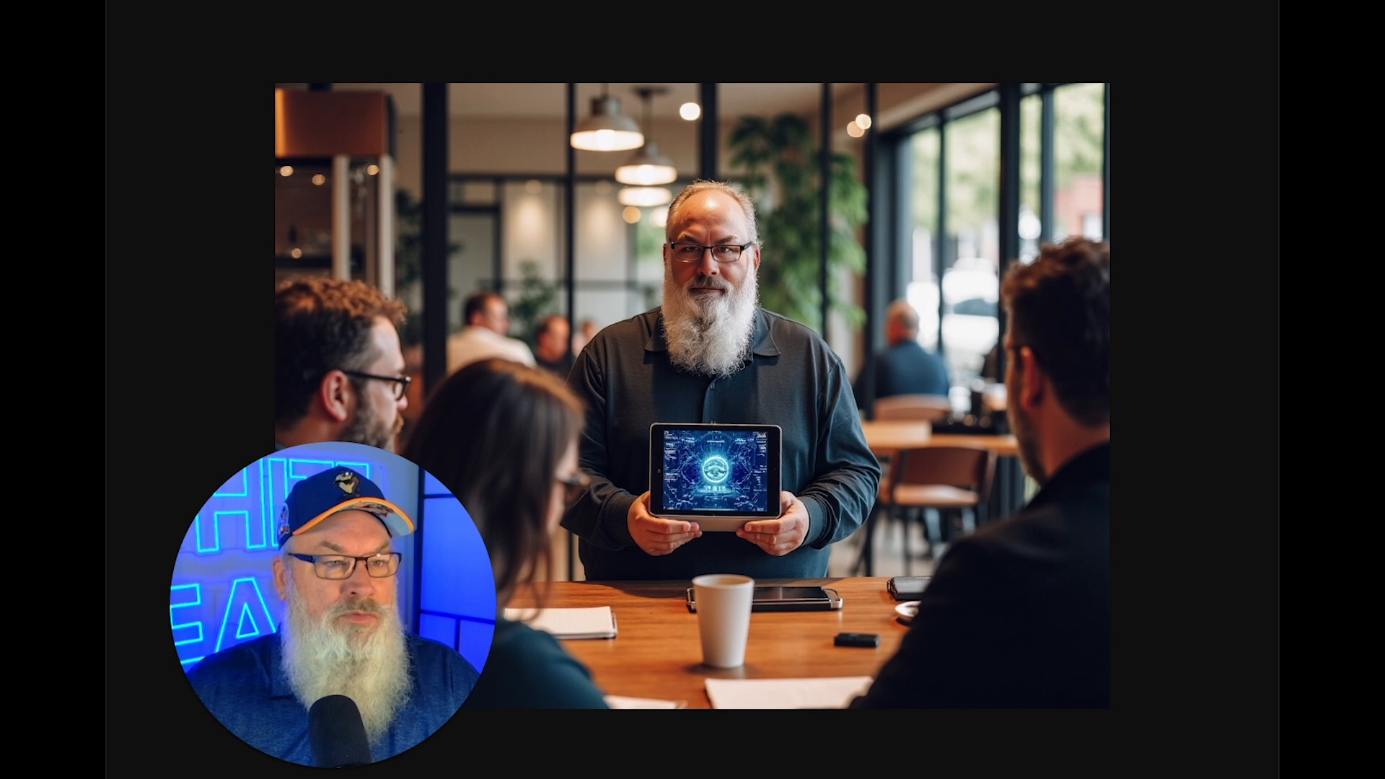
pyautogui.click(612, 1)
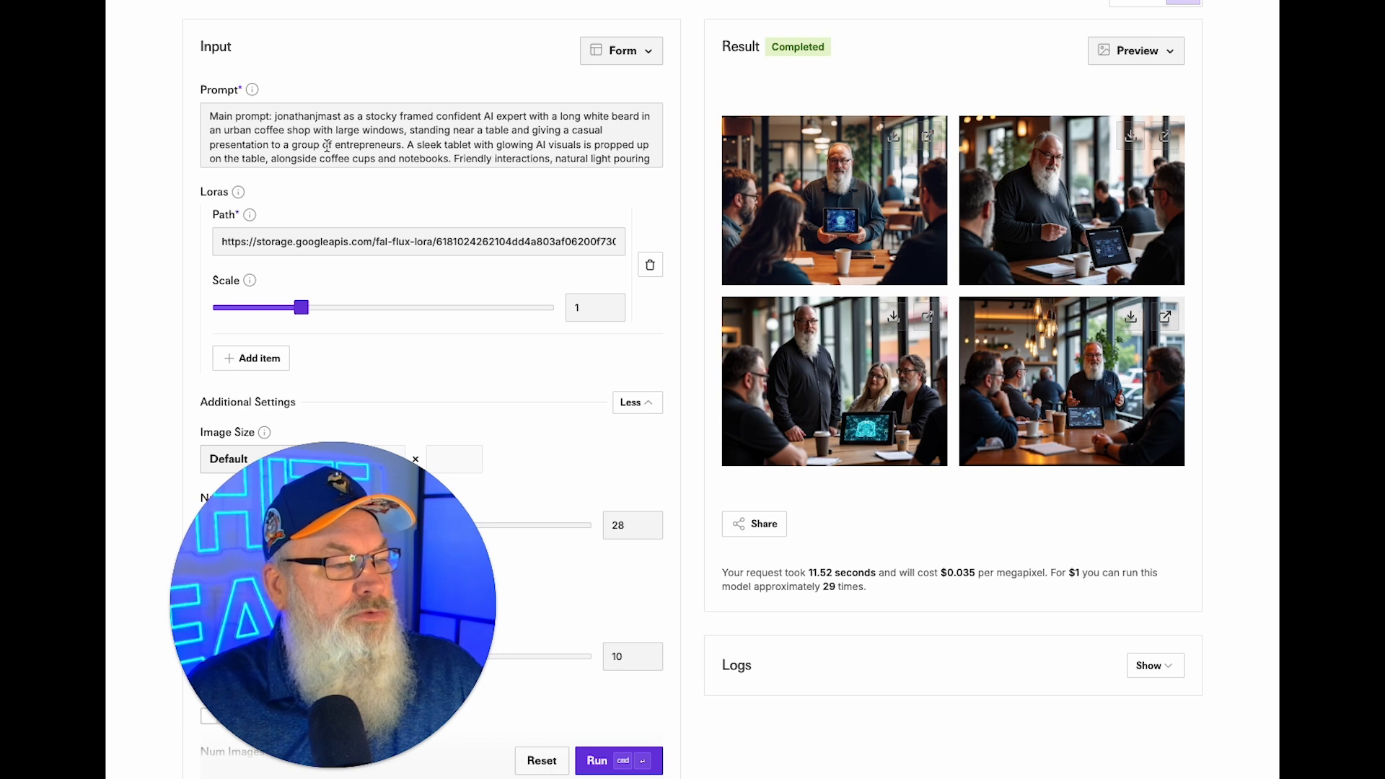
# Delete the sleek tablet and coffee cups sentence and 'warm and' from the prompt, then regenerate.
pyautogui.moveTo(408, 145); pyautogui.dragTo(450, 129)
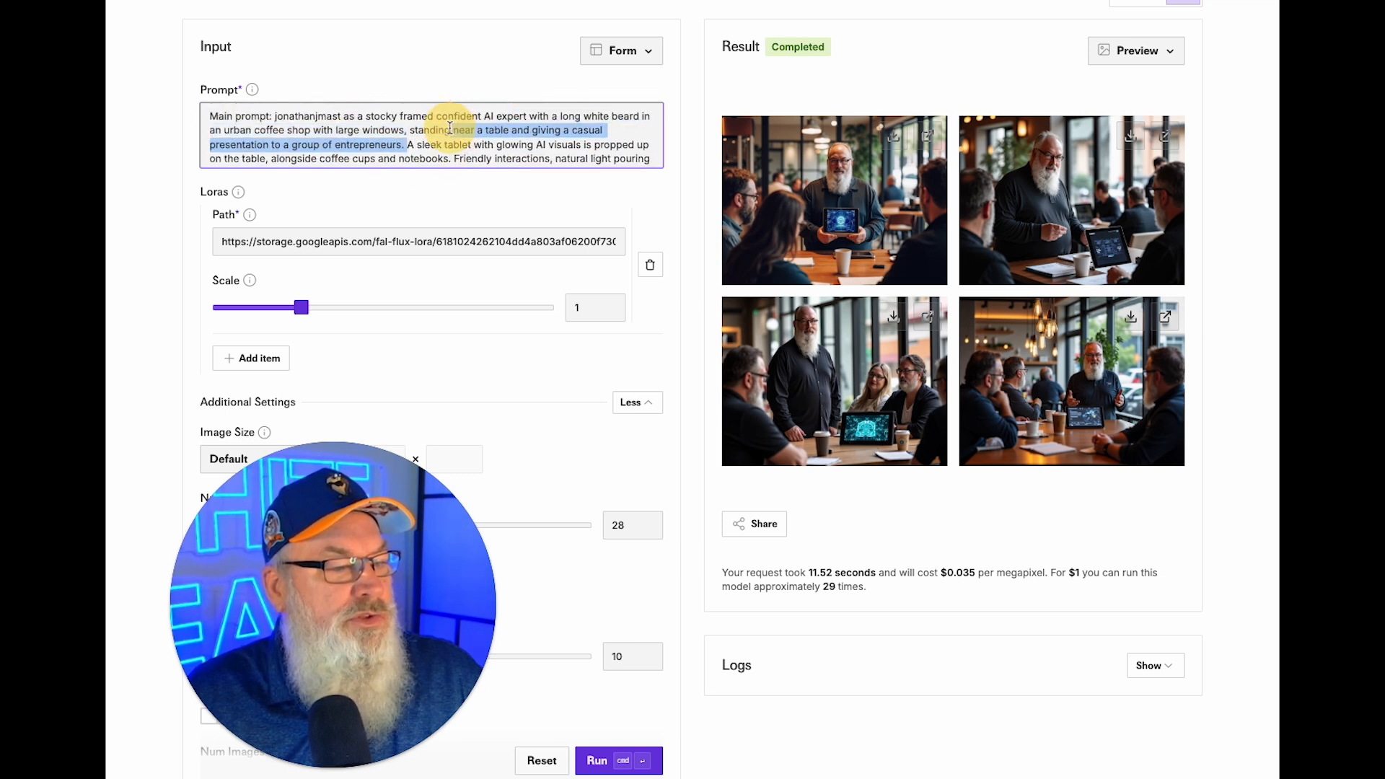
pyautogui.click(409, 145)
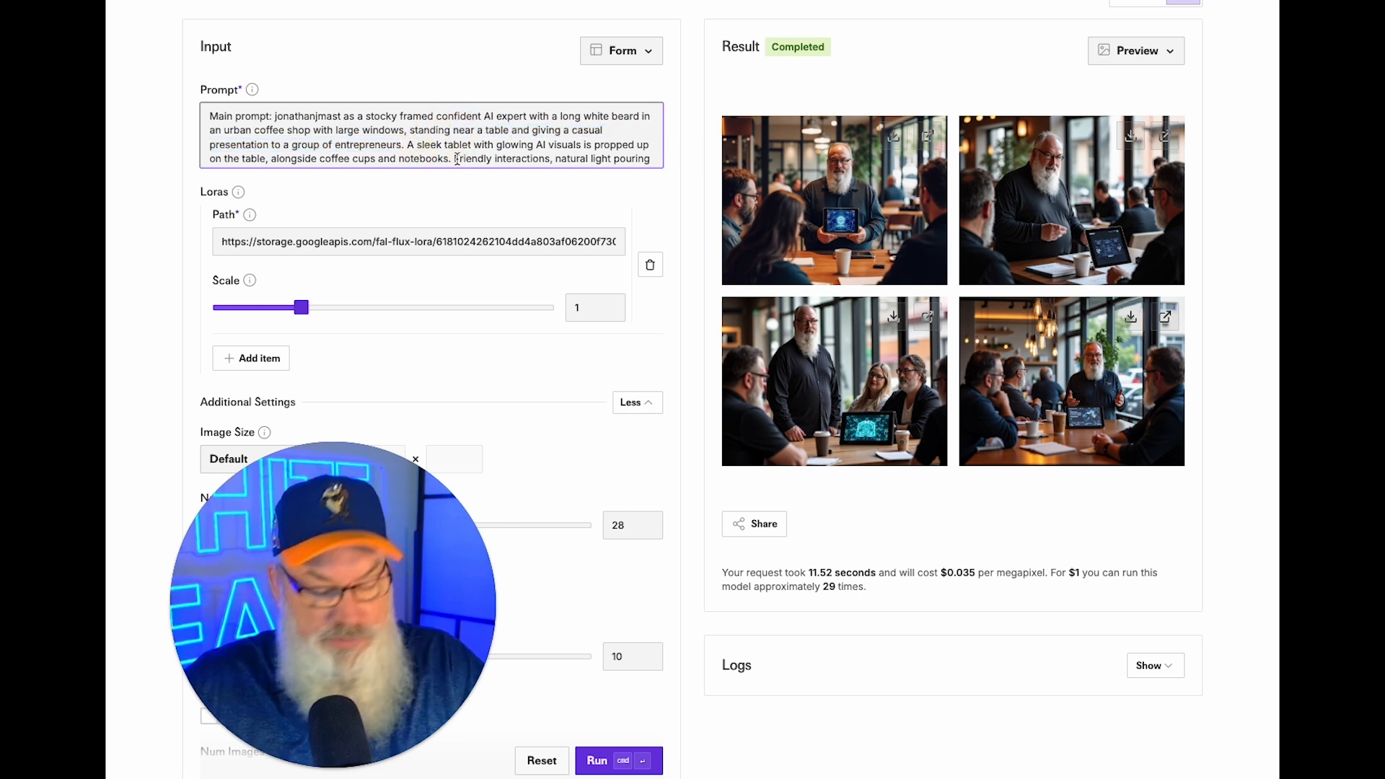
pyautogui.keyDown('shift'); pyautogui.click(420, 158); pyautogui.keyUp('shift')
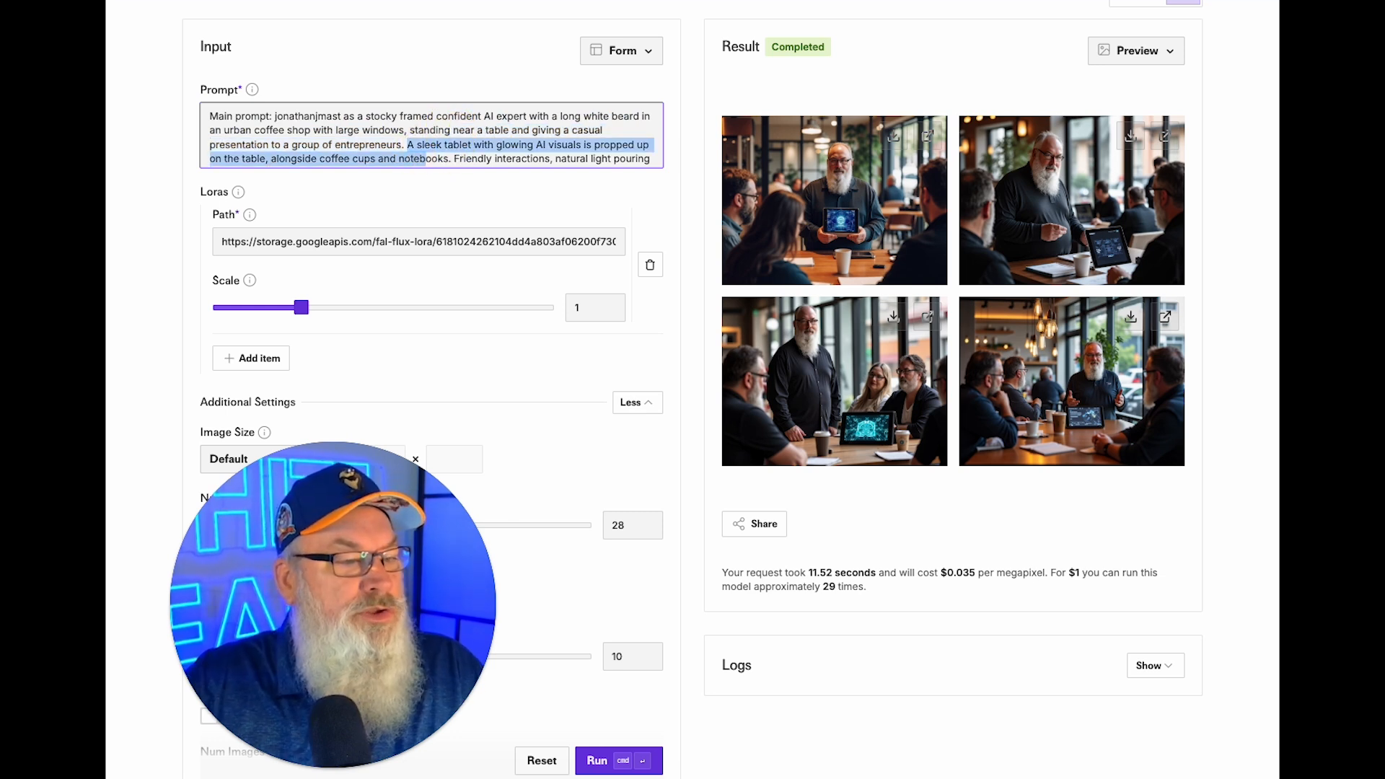
pyautogui.press('BackSpace')
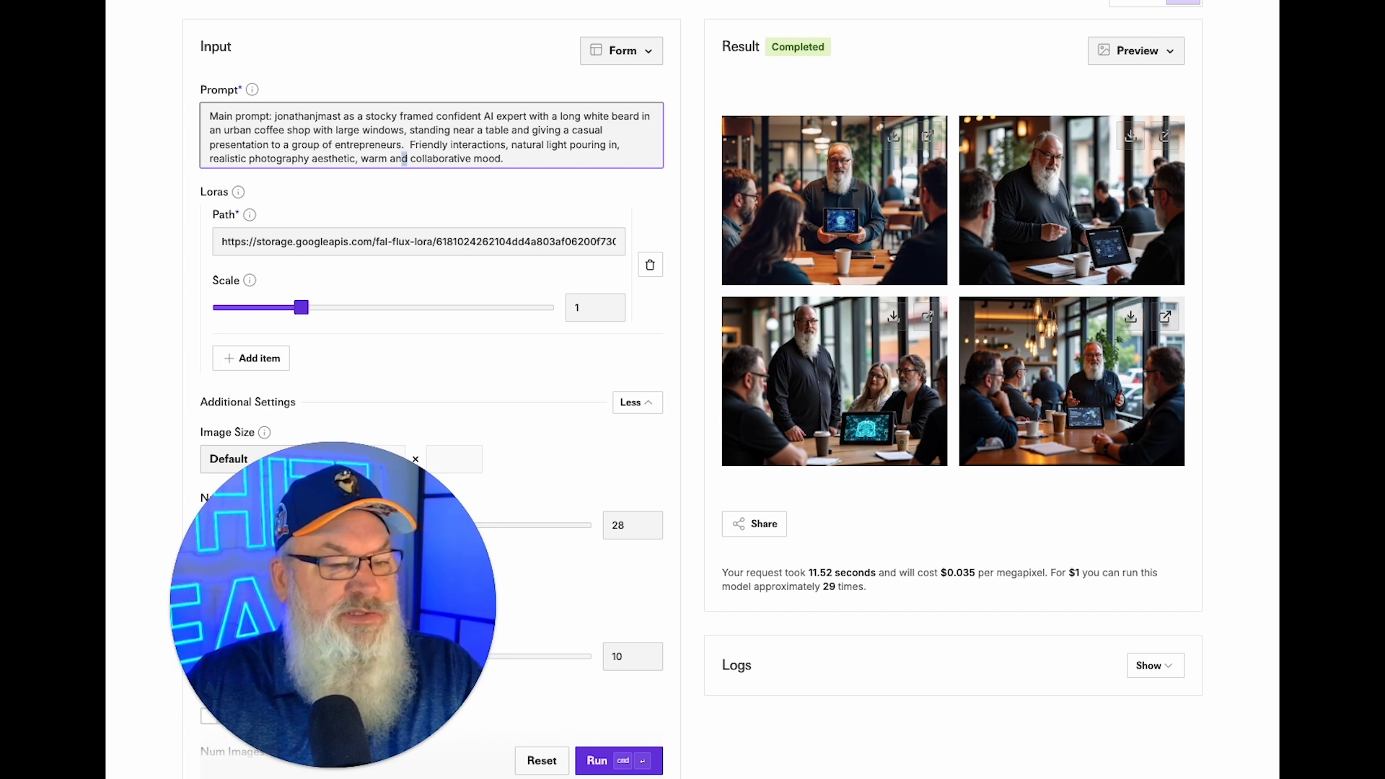
pyautogui.press('BackSpace')
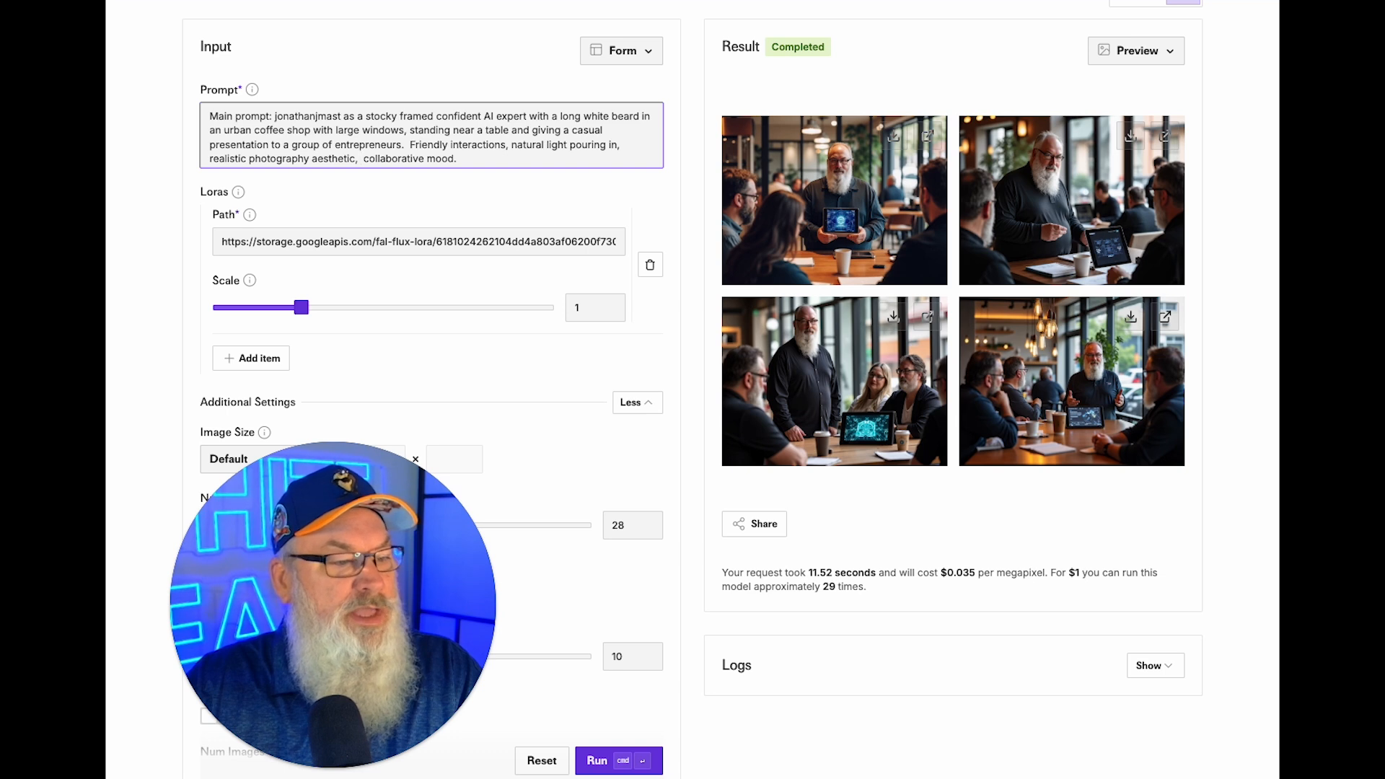
pyautogui.click(585, 755)
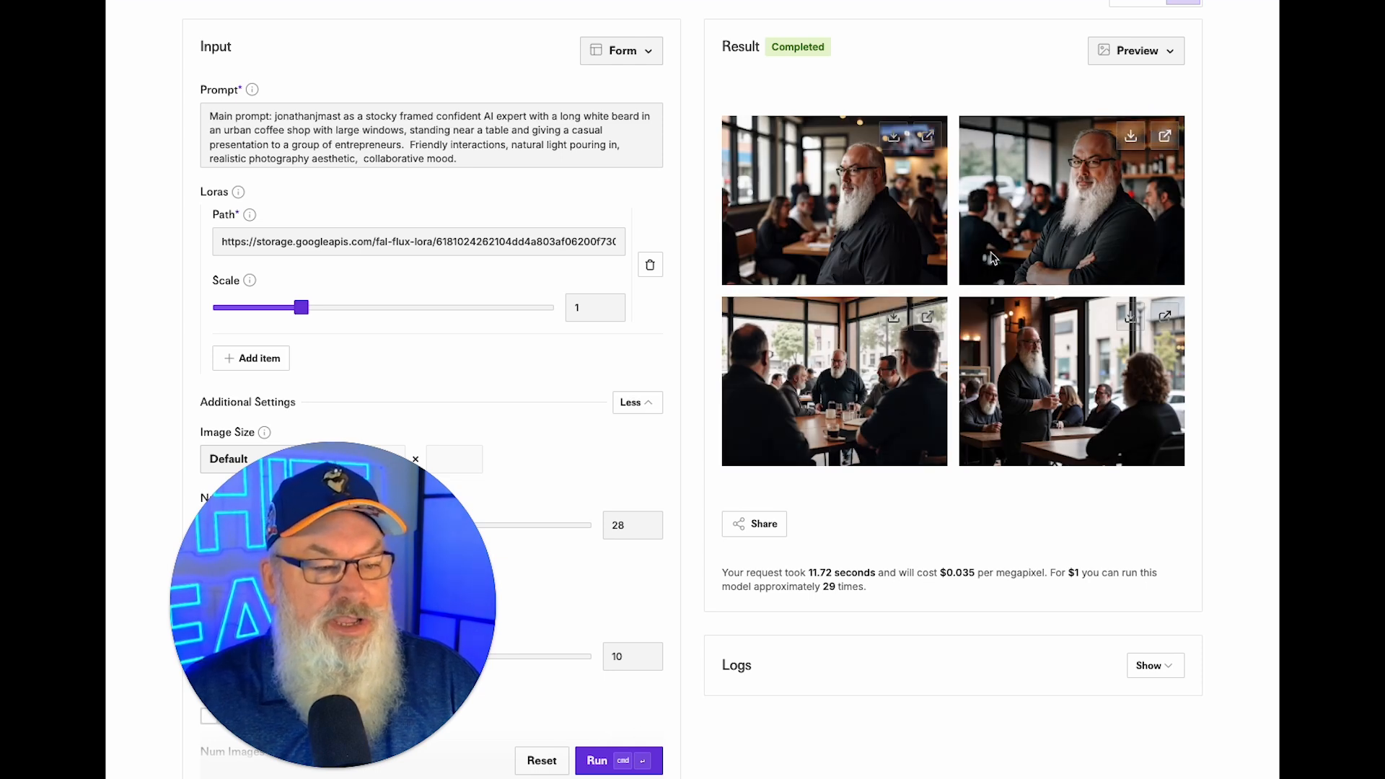
# View the second coffee-shop photo full size and download it.
pyautogui.click(1166, 139)
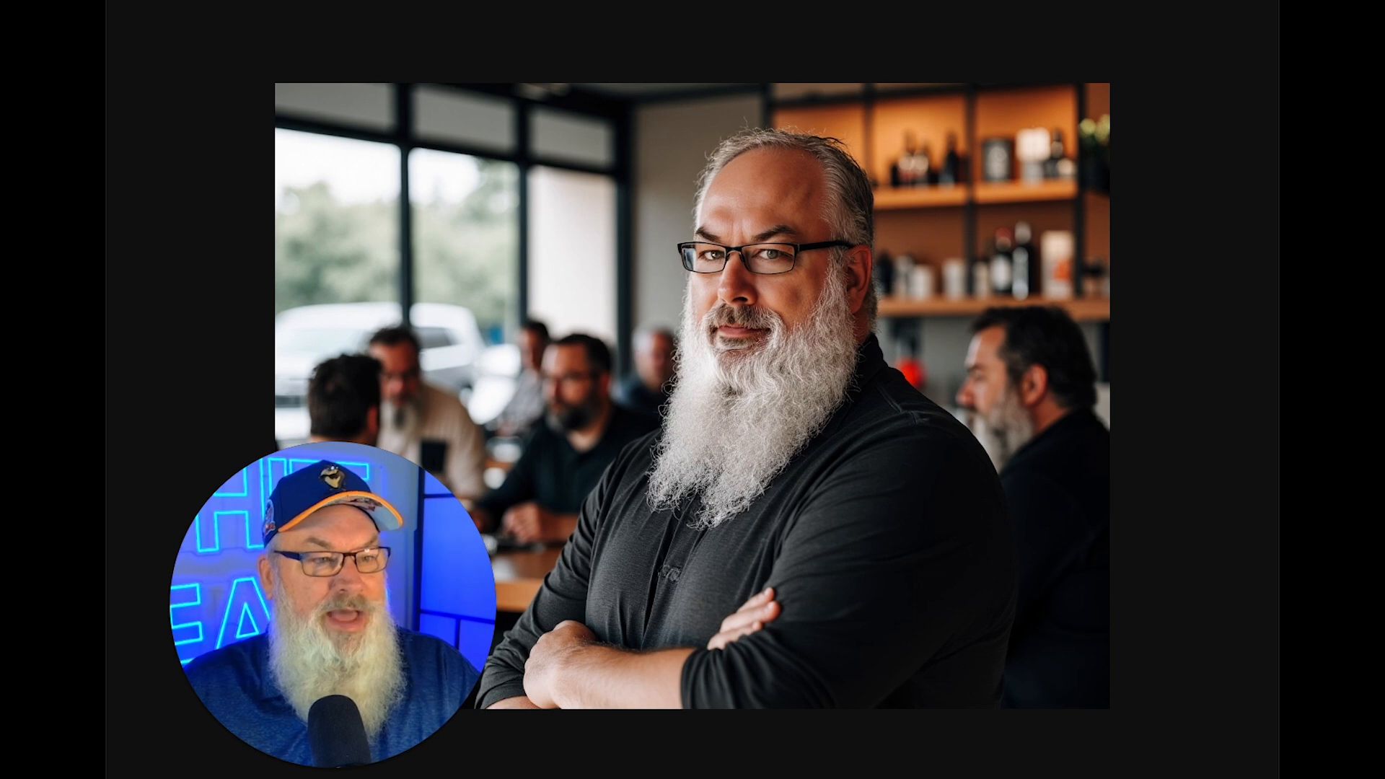
pyautogui.press('super+w')
pyautogui.click(1132, 137)
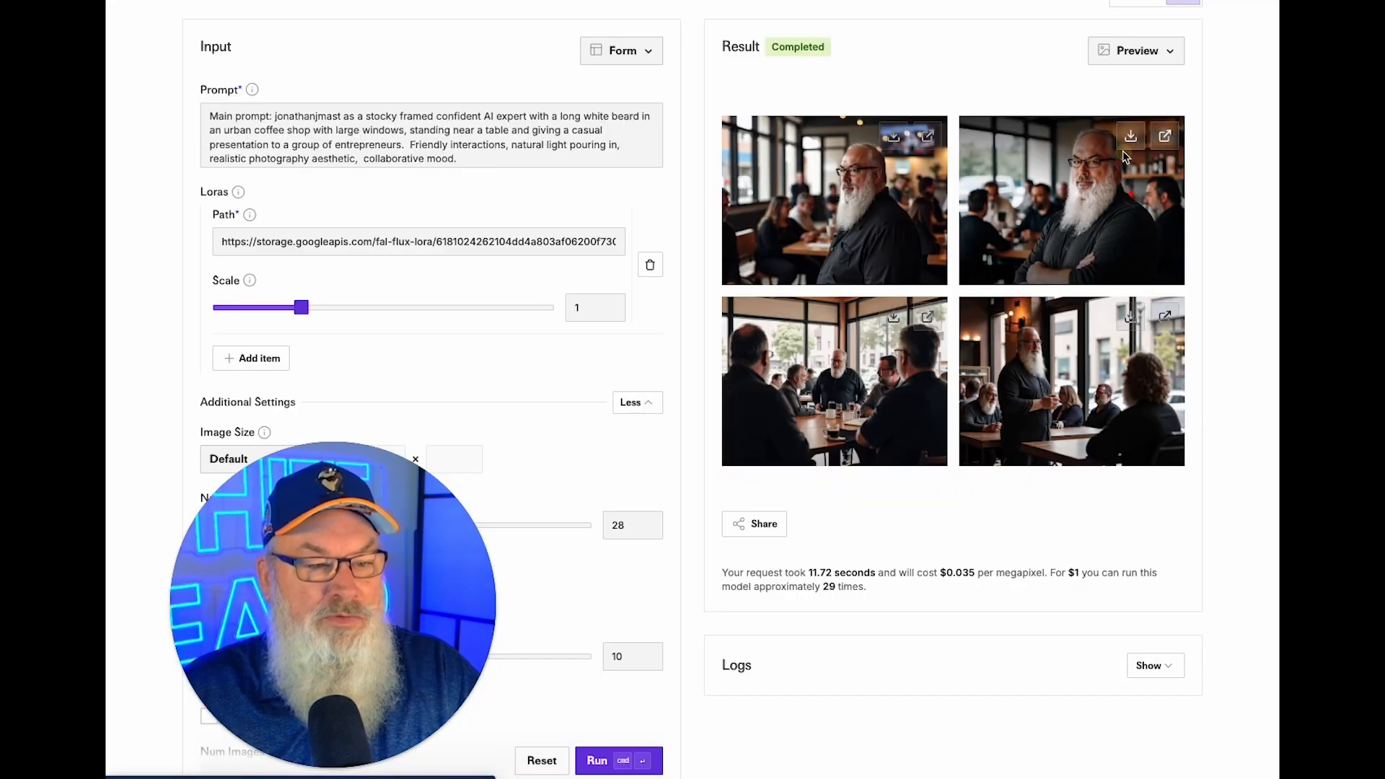
pyautogui.click(1124, 542)
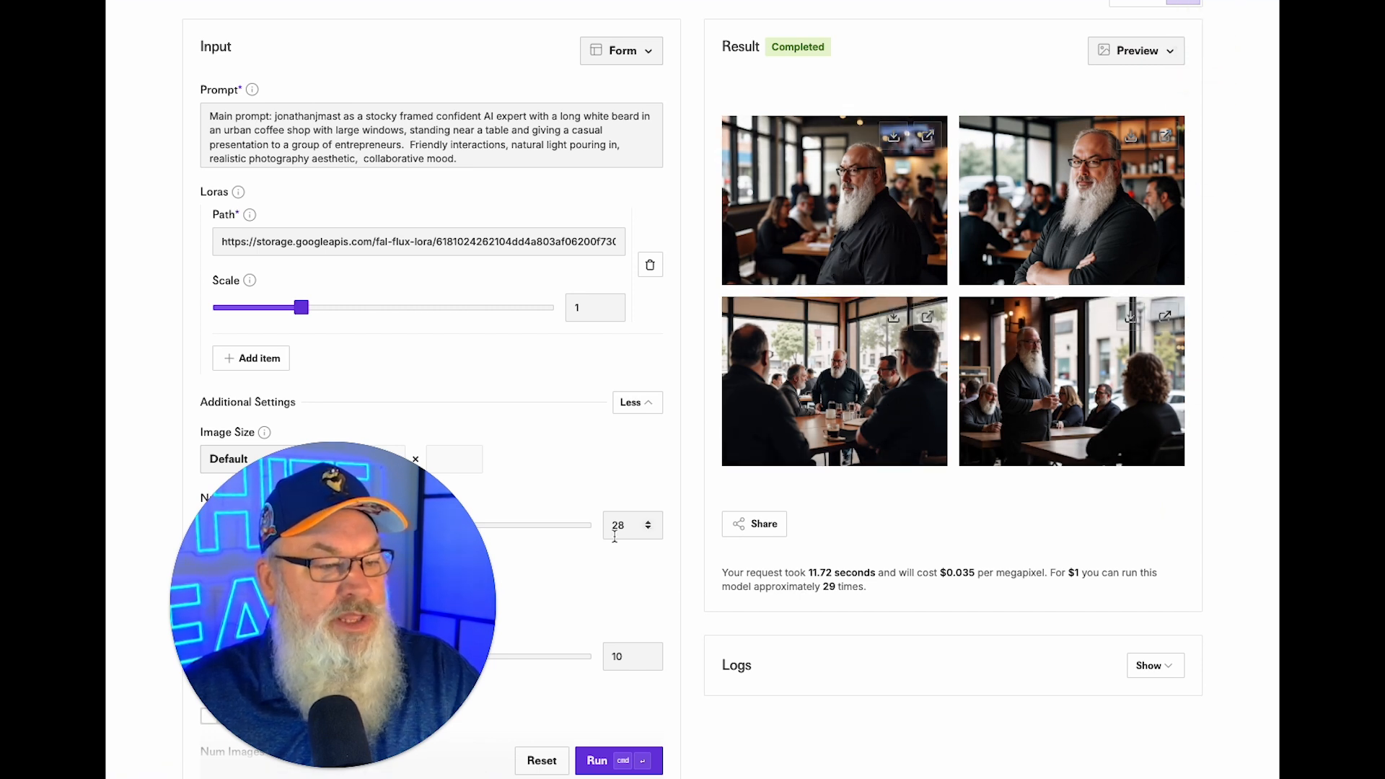
# Generate another coffee-shop batch and download its bottom-left and bottom-right photos.
pyautogui.click(610, 751)
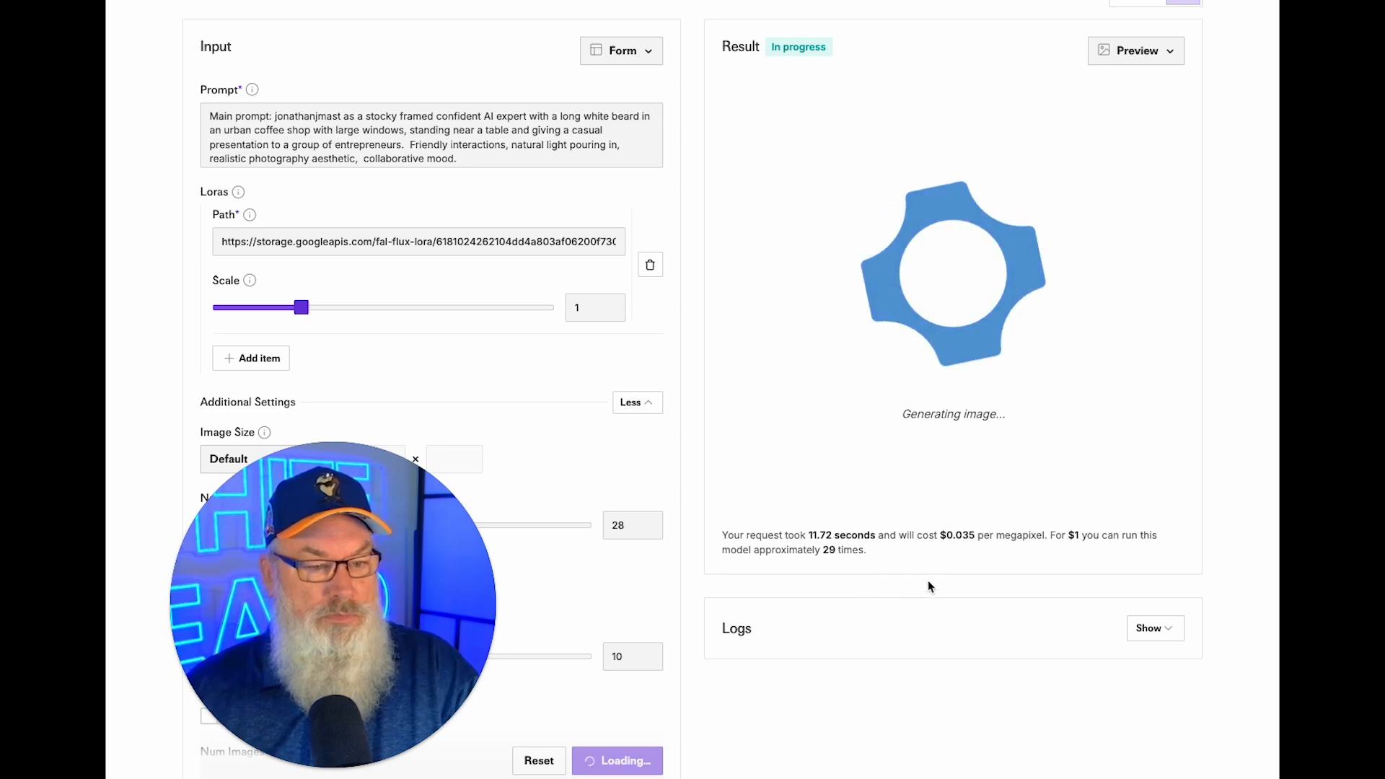
pyautogui.scroll(3, 987, 181)
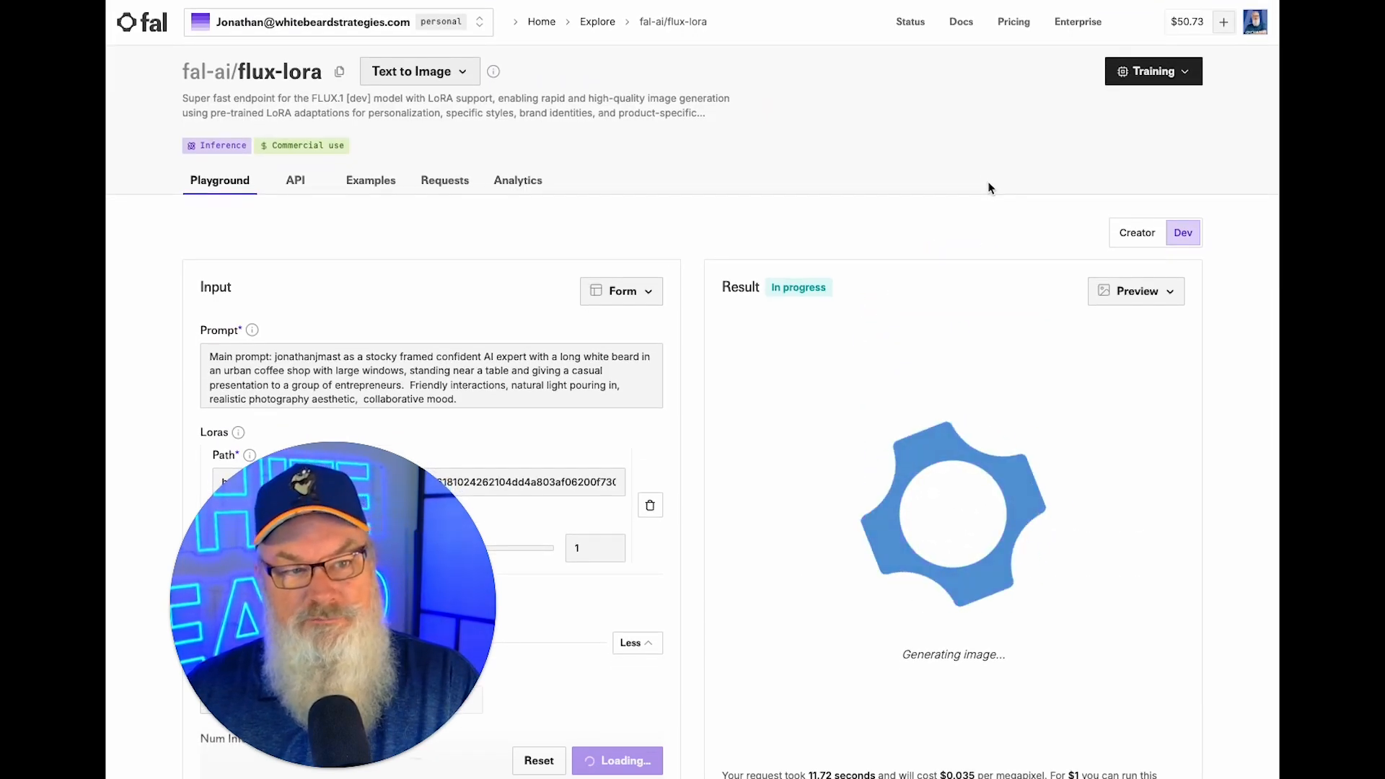
pyautogui.scroll(-3, 988, 187)
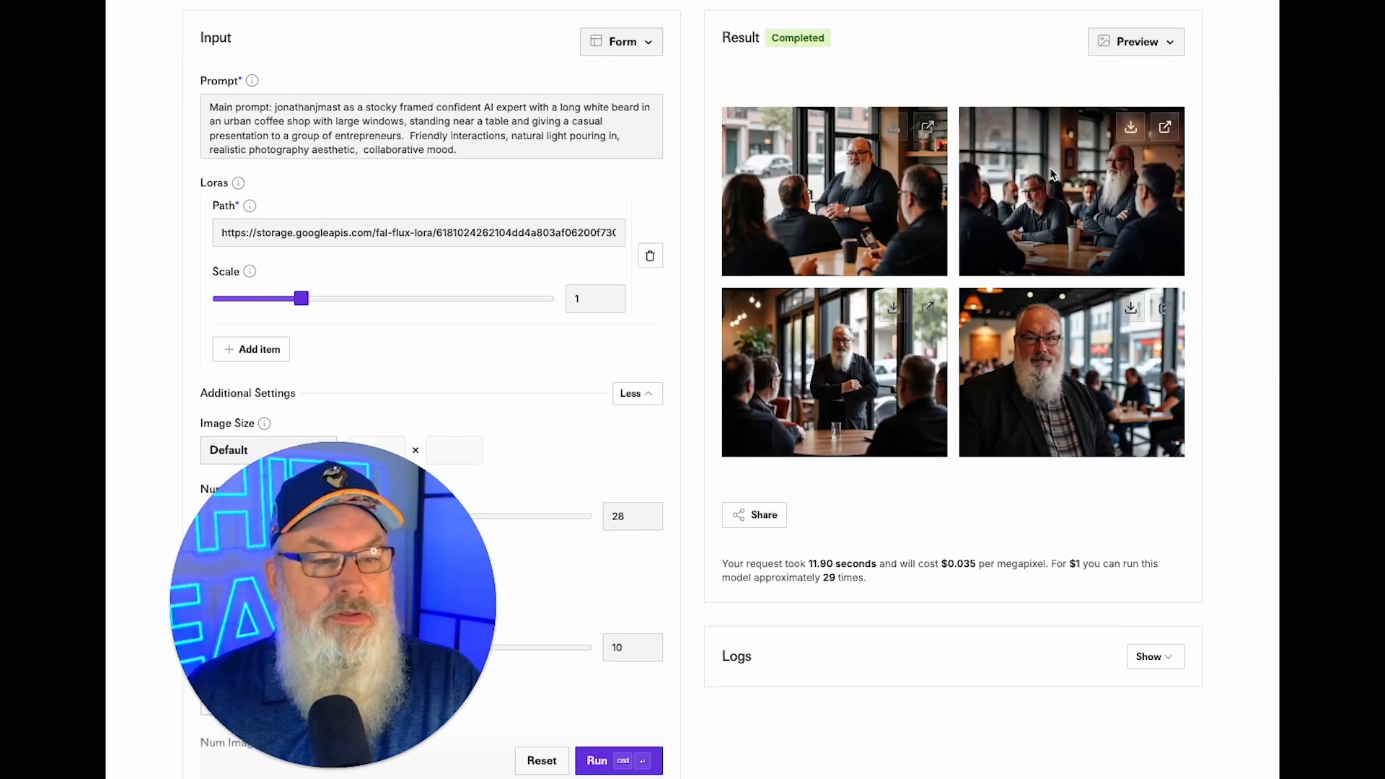
pyautogui.click(894, 308)
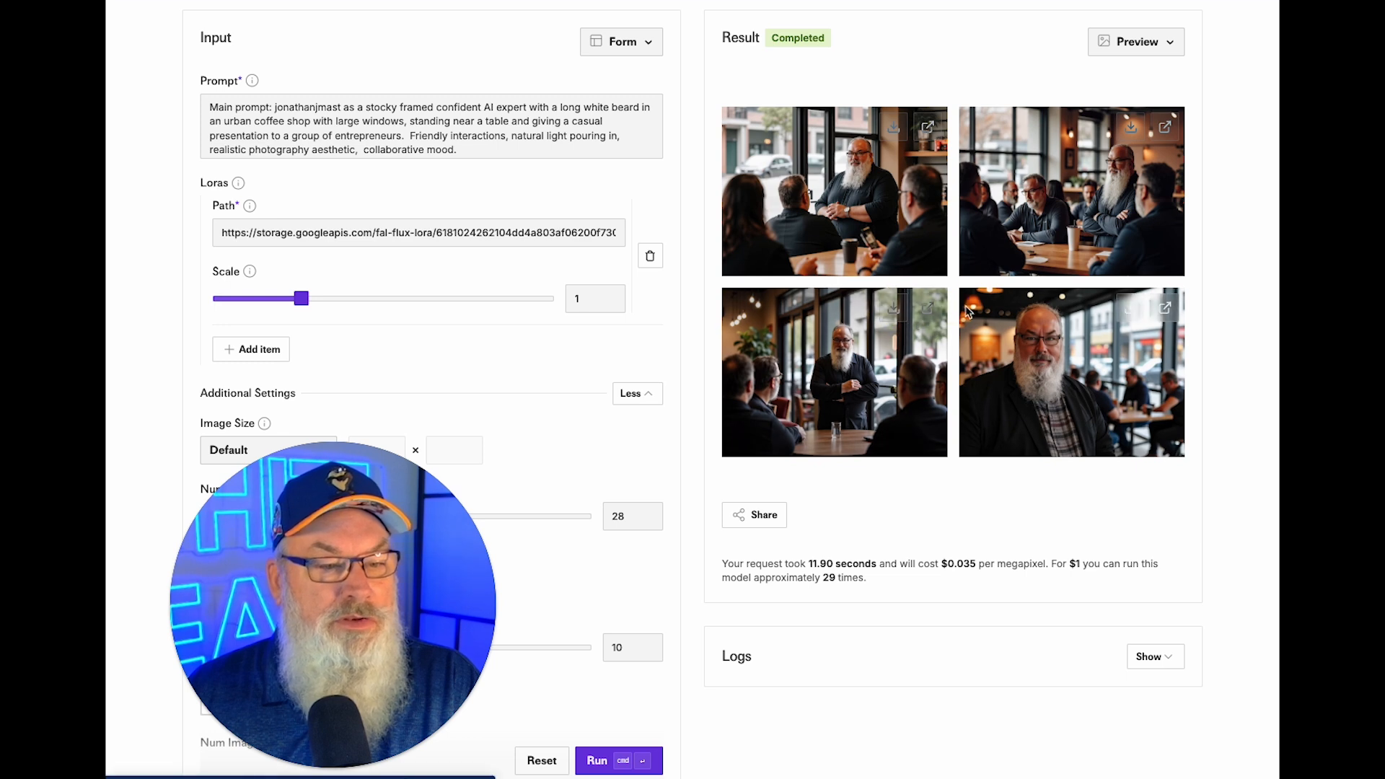
pyautogui.click(1133, 308)
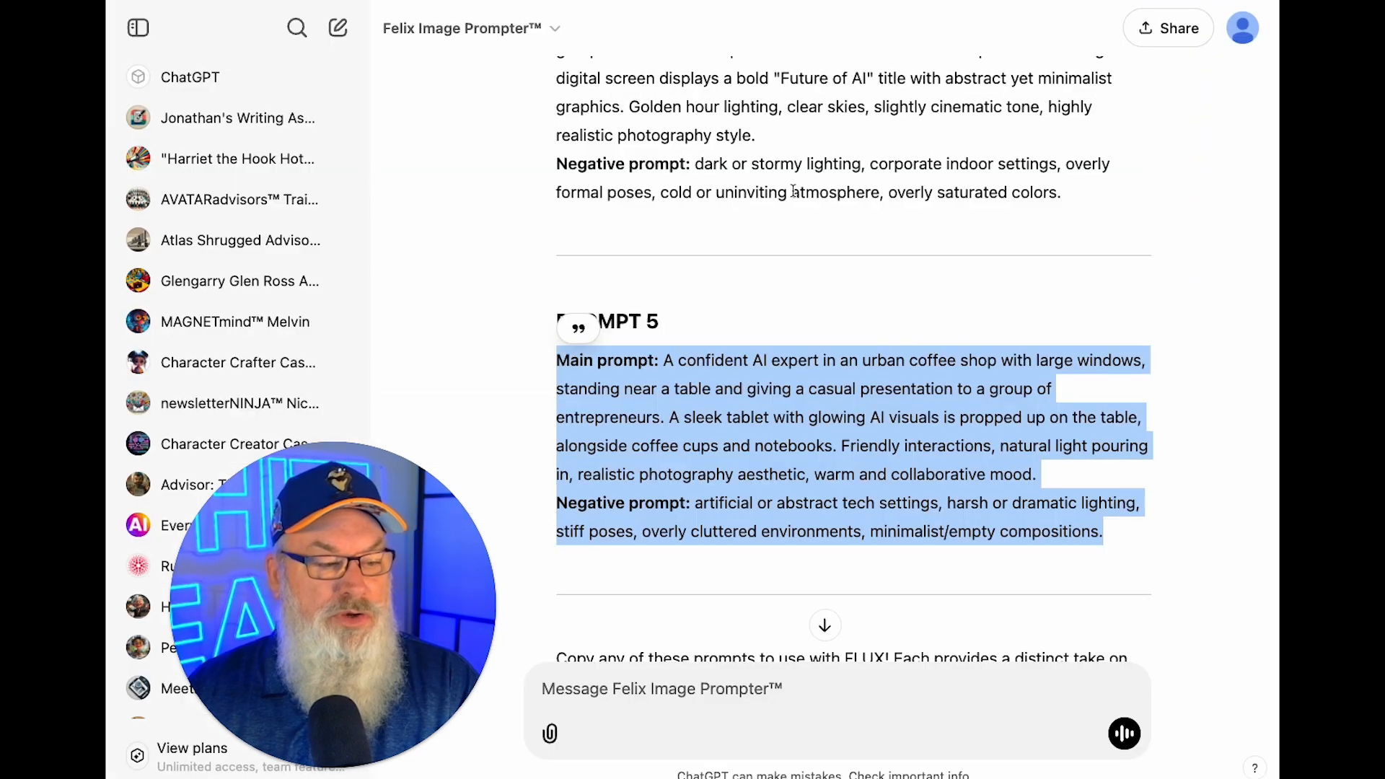
# Resubmit the edited numbered preferences message and select the new PROMPT 1's main prompt text.
pyautogui.scroll(20, 835, 647)
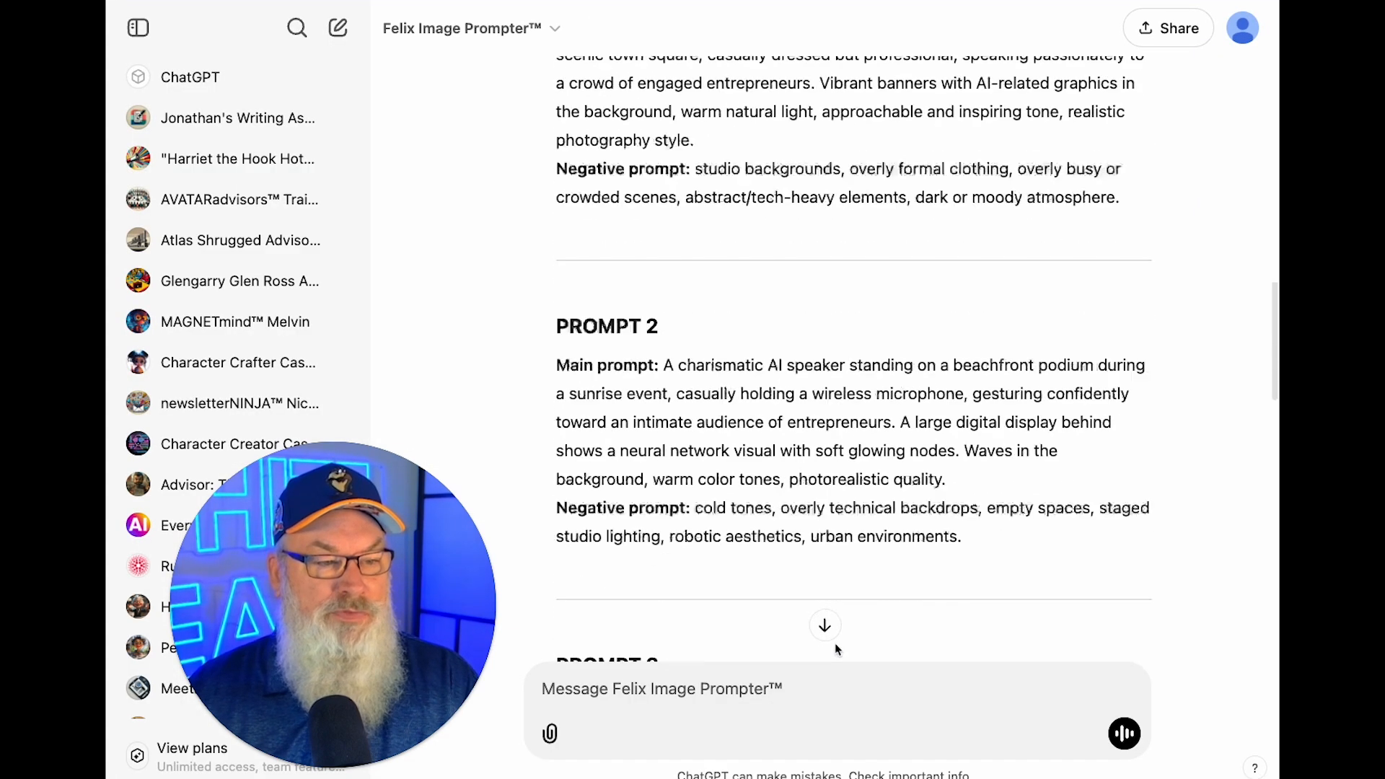
pyautogui.scroll(2, 830, 642)
pyautogui.scroll(-15, 829, 663)
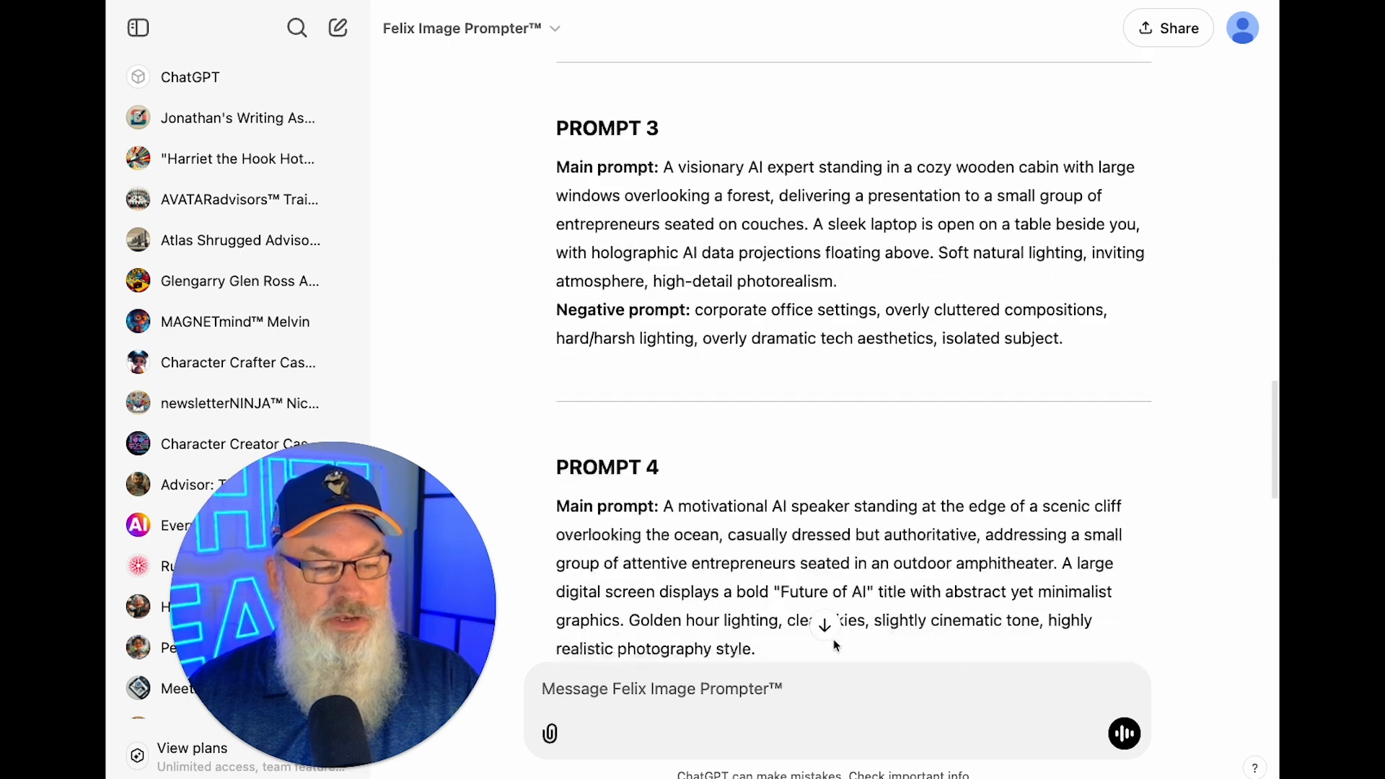
pyautogui.scroll(5, 862, 422)
pyautogui.scroll(20, 861, 422)
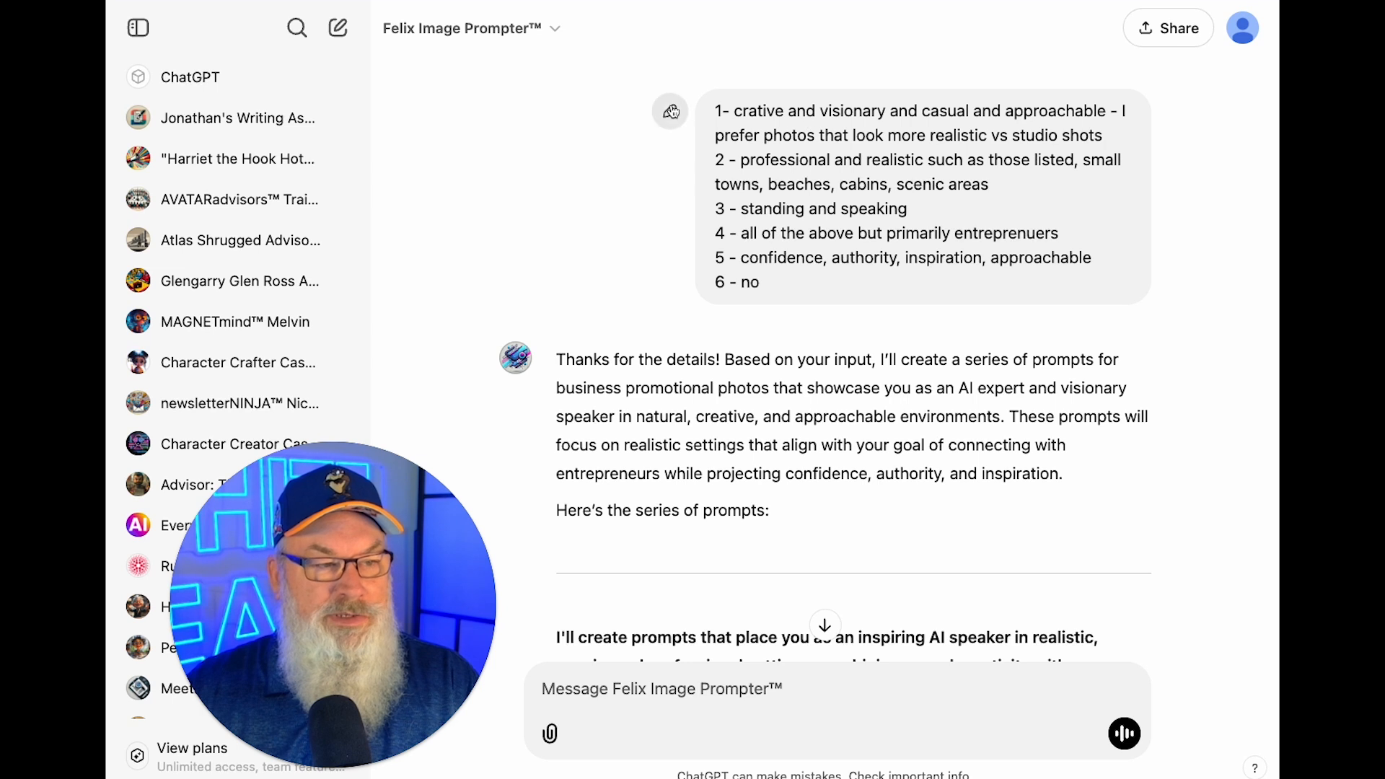
pyautogui.scroll(-3, 680, 123)
pyautogui.click(680, 122)
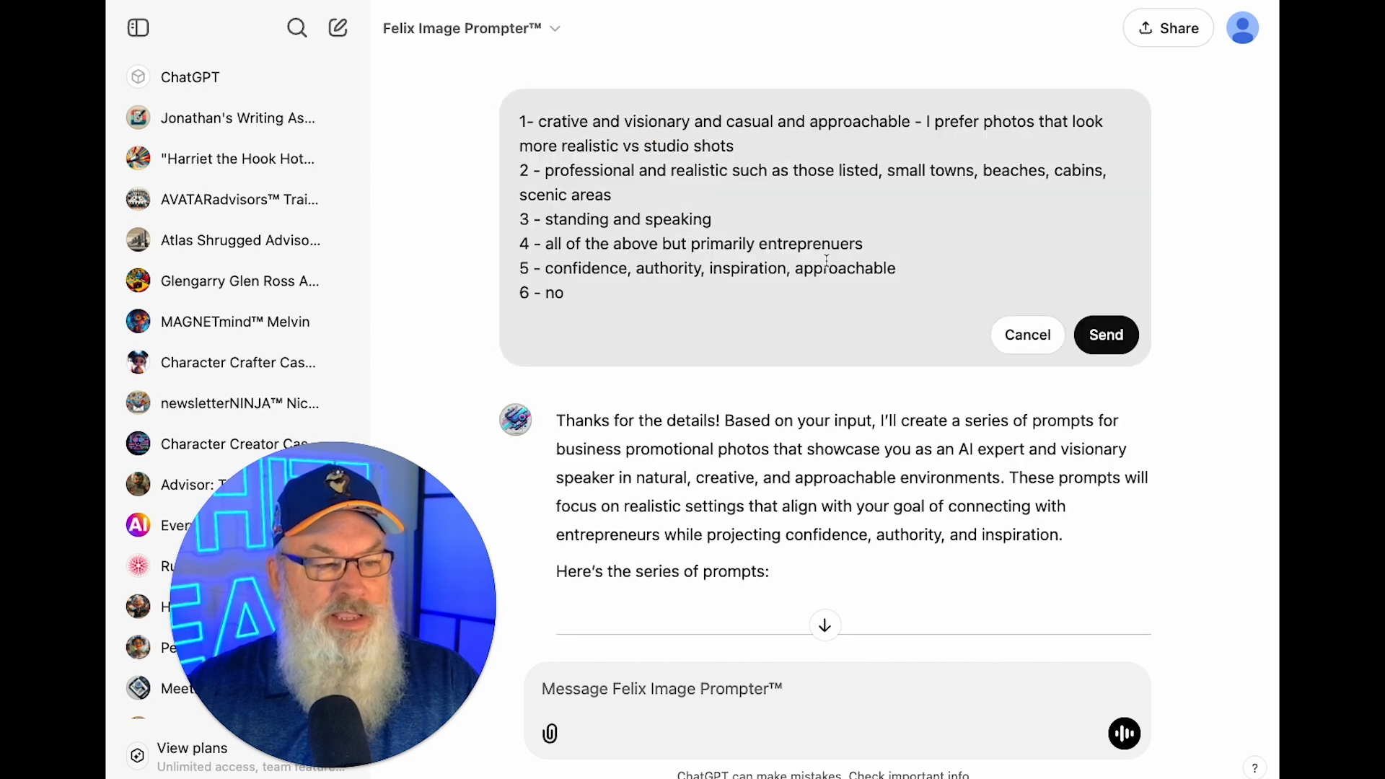
pyautogui.click(1112, 345)
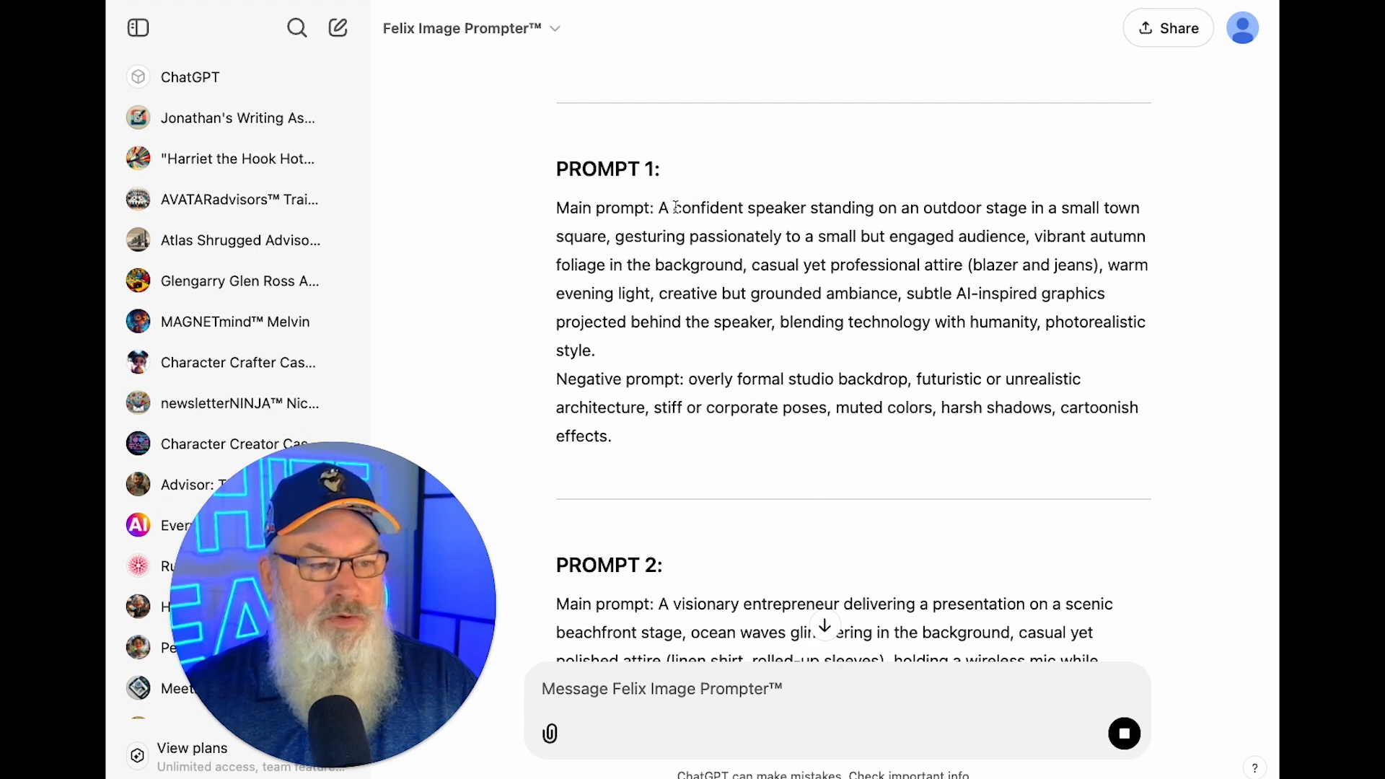
pyautogui.moveTo(662, 207); pyautogui.dragTo(726, 345)
pyautogui.hotkey('ctrl', 'c')
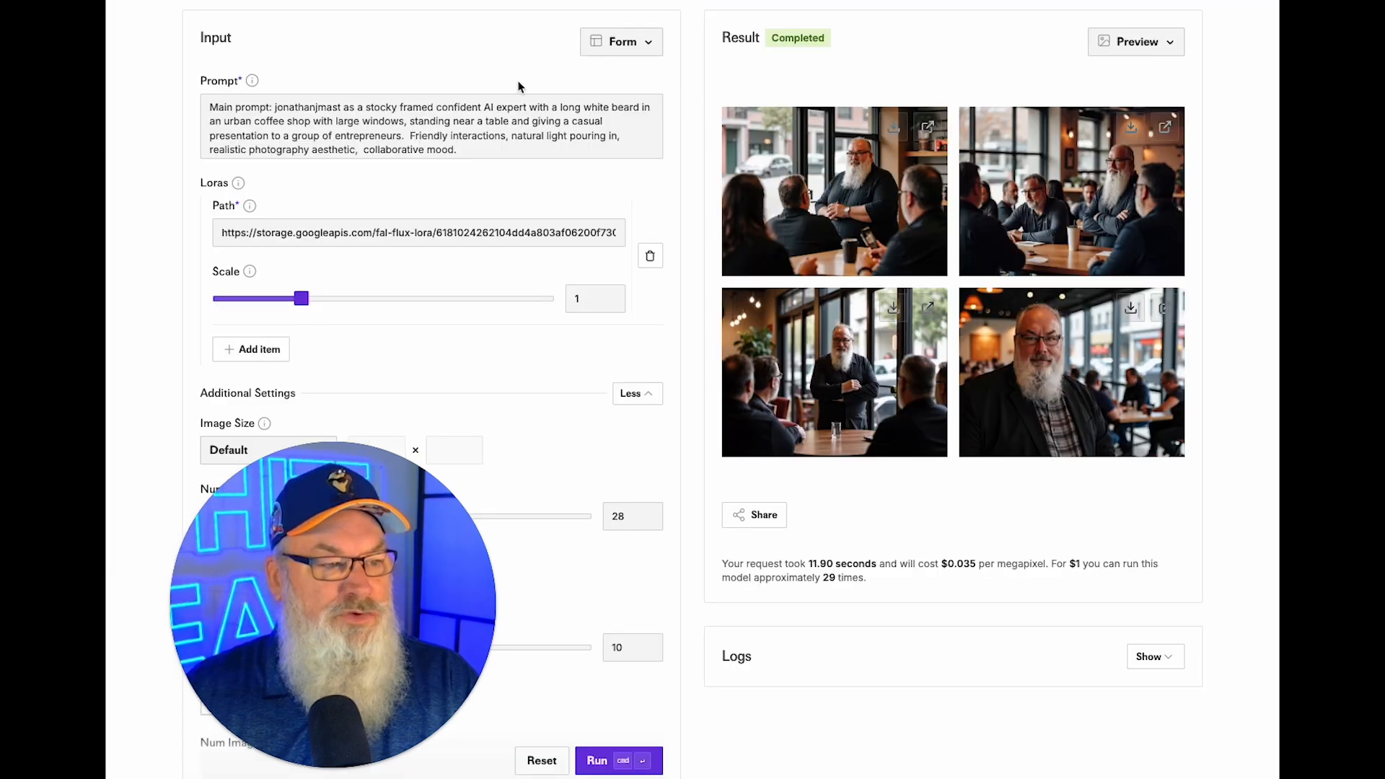
# Replace the fal.ai prompt with the copied autumn town-square PROMPT 1 text.
pyautogui.click(495, 127)
pyautogui.hotkey('ctrl', 'a')
pyautogui.hotkey('ctrl', 'v')
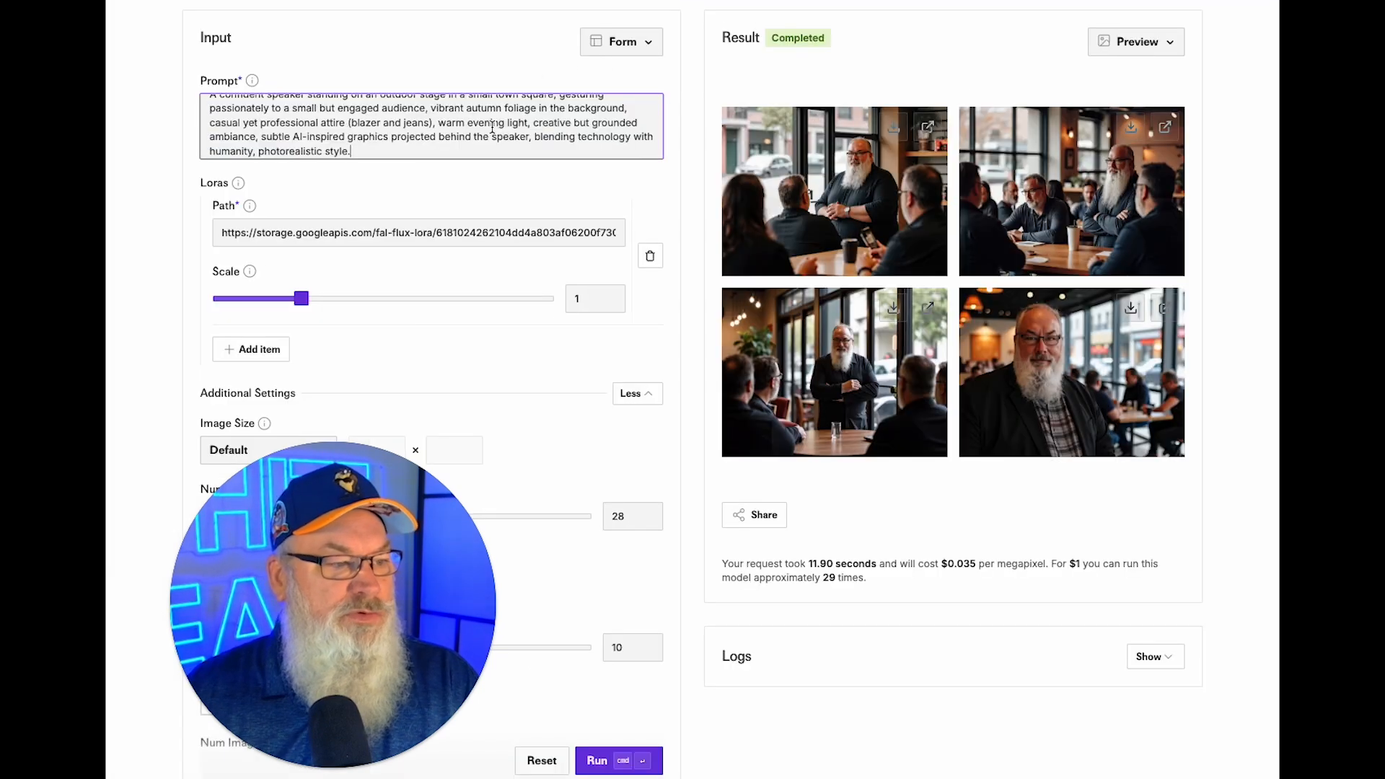
pyautogui.scroll(1, 346, 145)
pyautogui.click(213, 107)
# Prepend the trigger word as a stocky framed speaker with a long white beard, then generate.
pyautogui.write('joanthan')
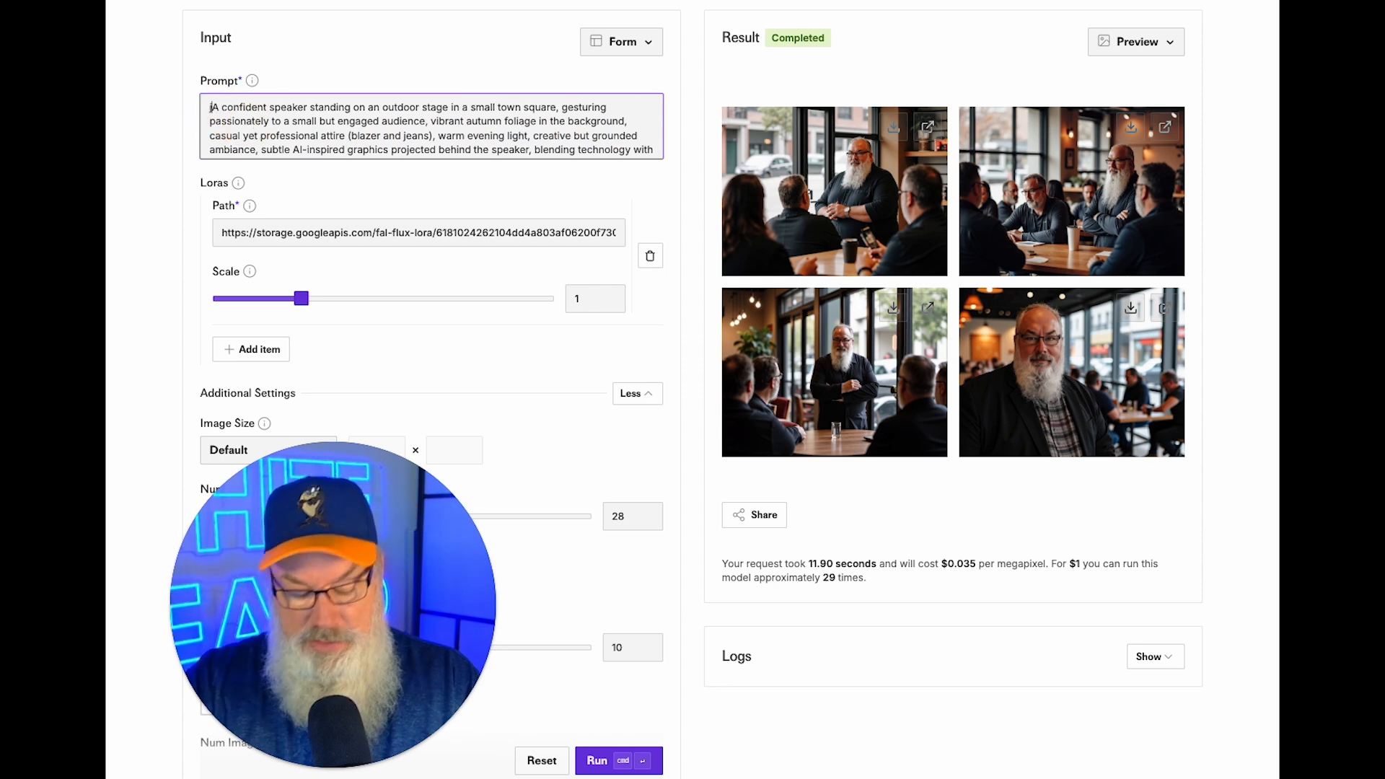
pyautogui.write('j')
pyautogui.press('BackSpace')
pyautogui.press('BackSpace')
pyautogui.press('BackSpace')
pyautogui.press('BackSpace')
pyautogui.press('BackSpace')
pyautogui.press('BackSpace')
pyautogui.press('BackSpace')
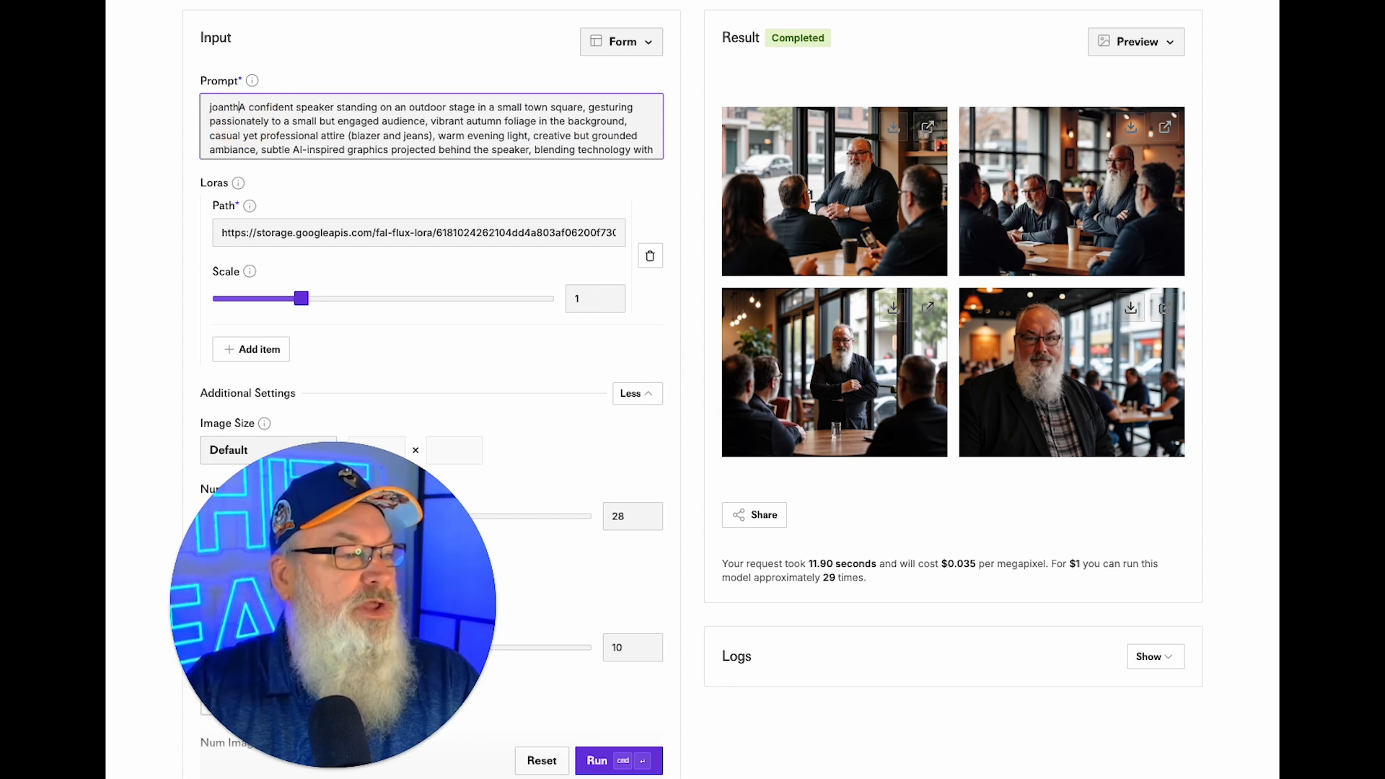
pyautogui.write('natham')
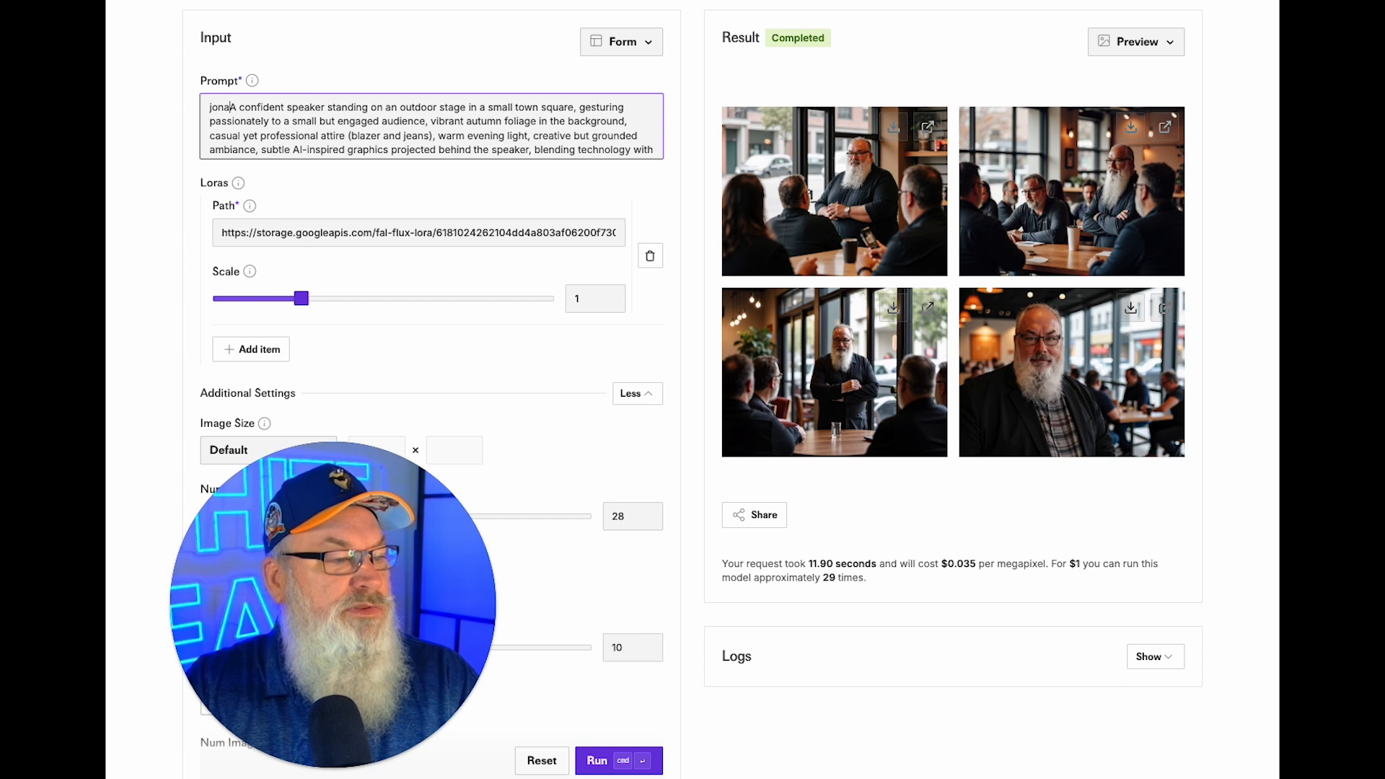
pyautogui.press('BackSpace')
pyautogui.write('njmast ')
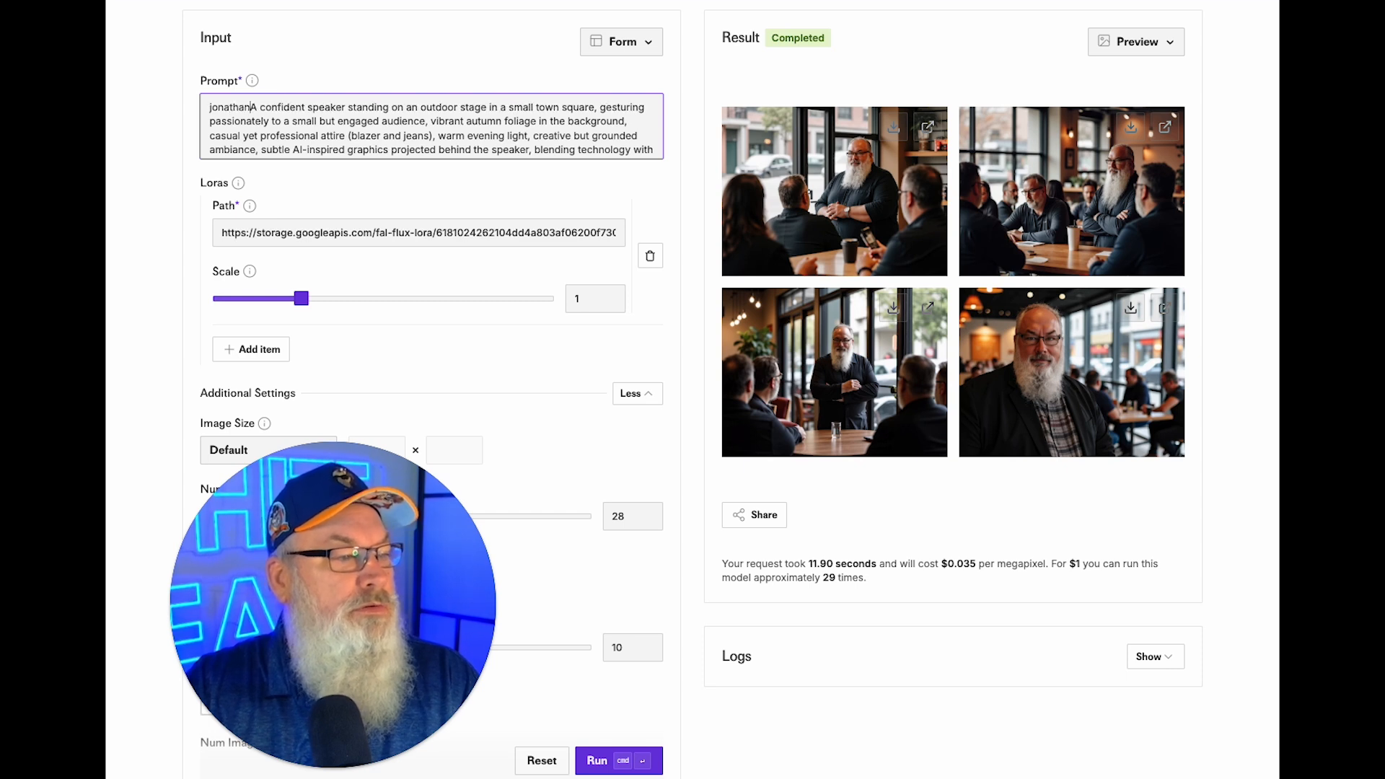
pyautogui.write('as ')
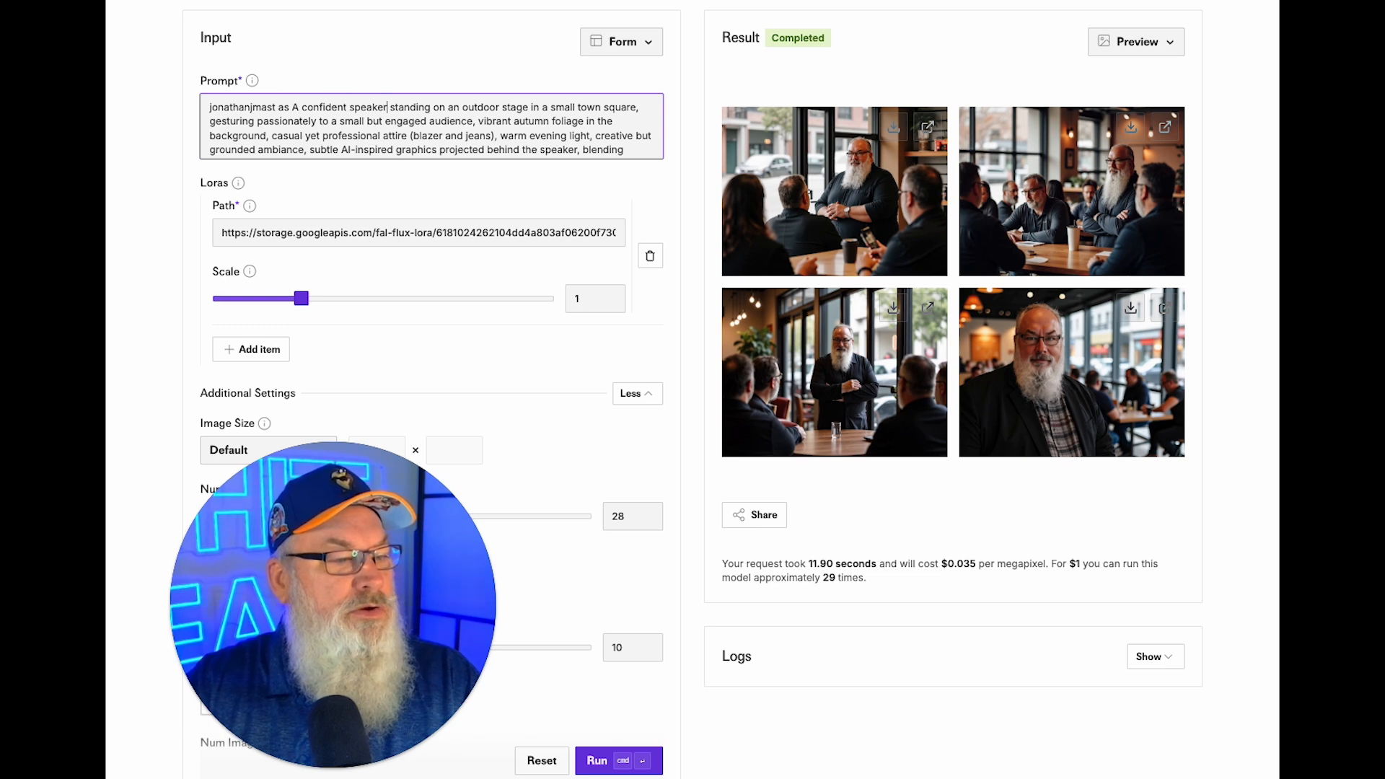
pyautogui.write(' with a long whit')
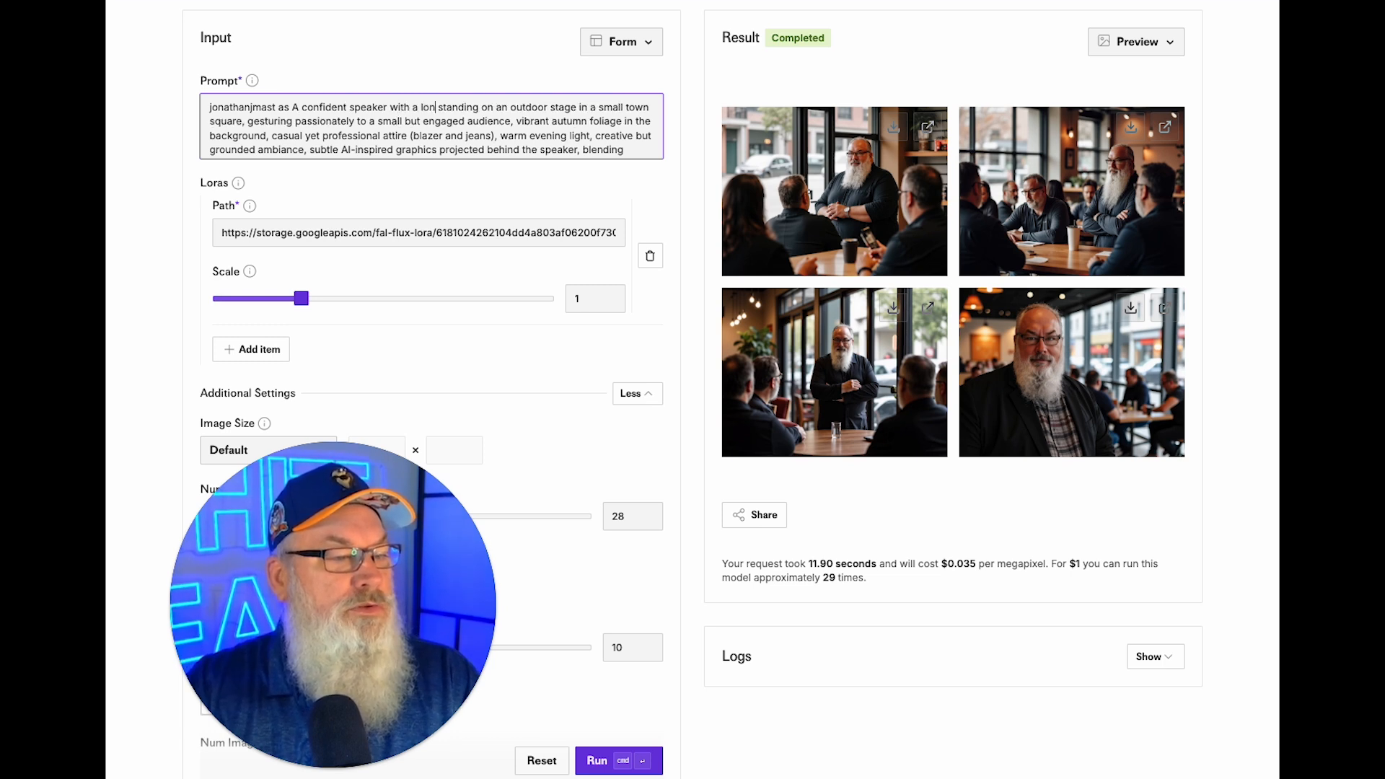
pyautogui.write('e beard')
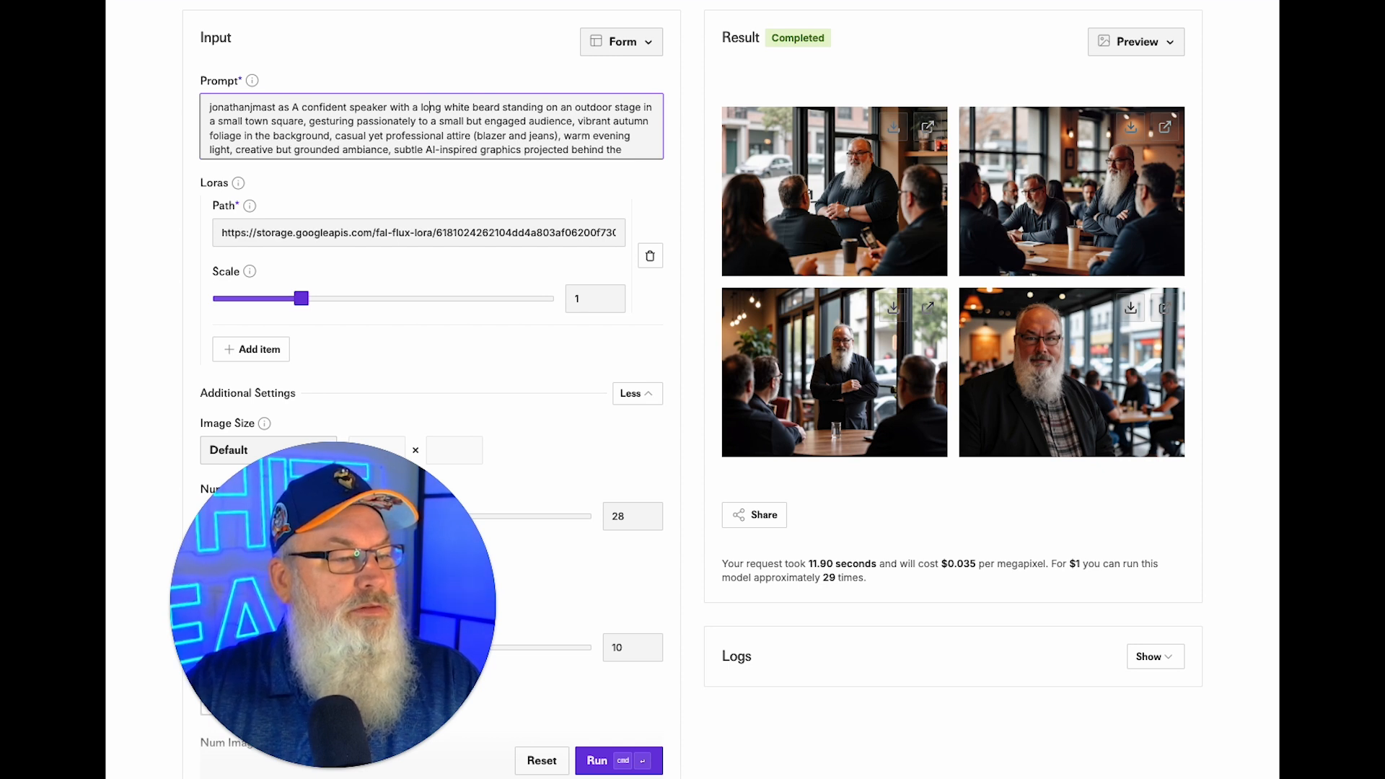
pyautogui.write('stocky framed')
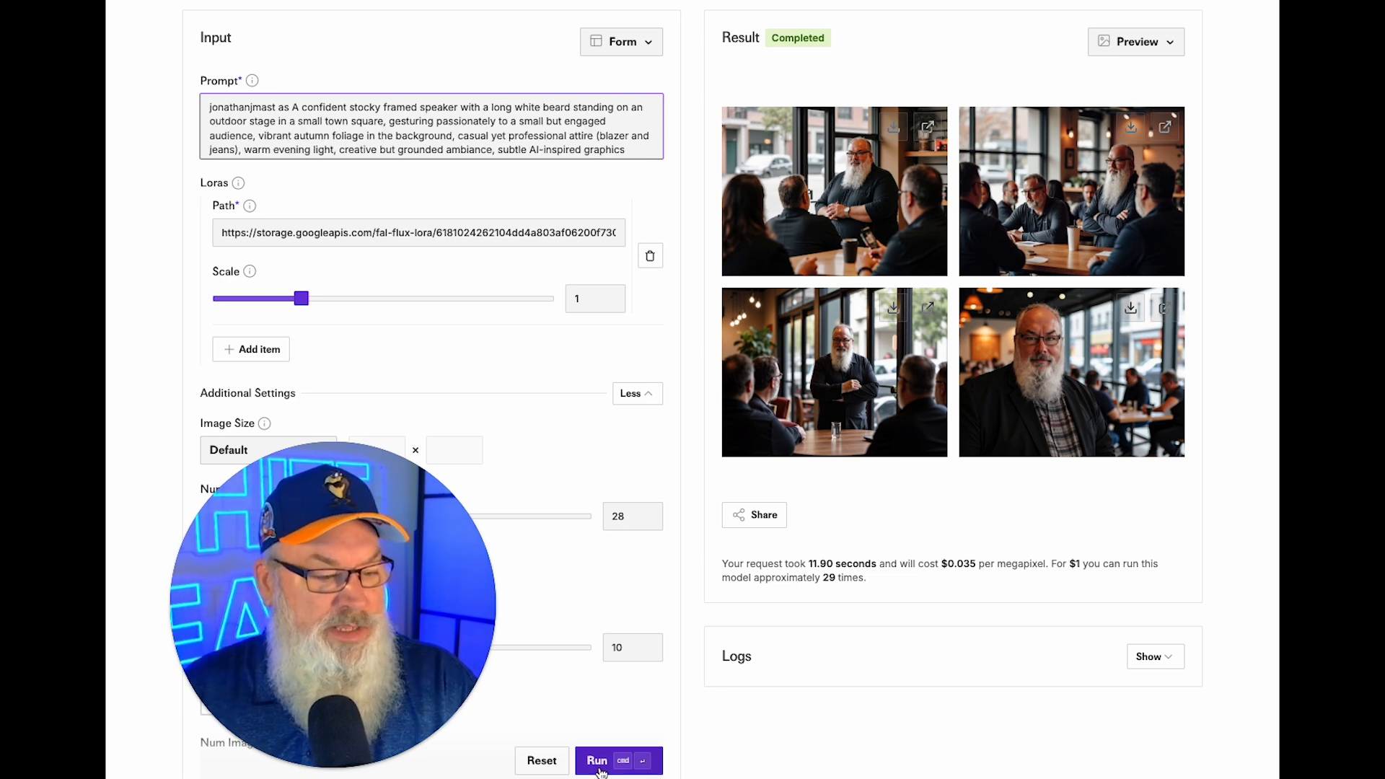
pyautogui.click(563, 555)
pyautogui.scroll(-3, 564, 555)
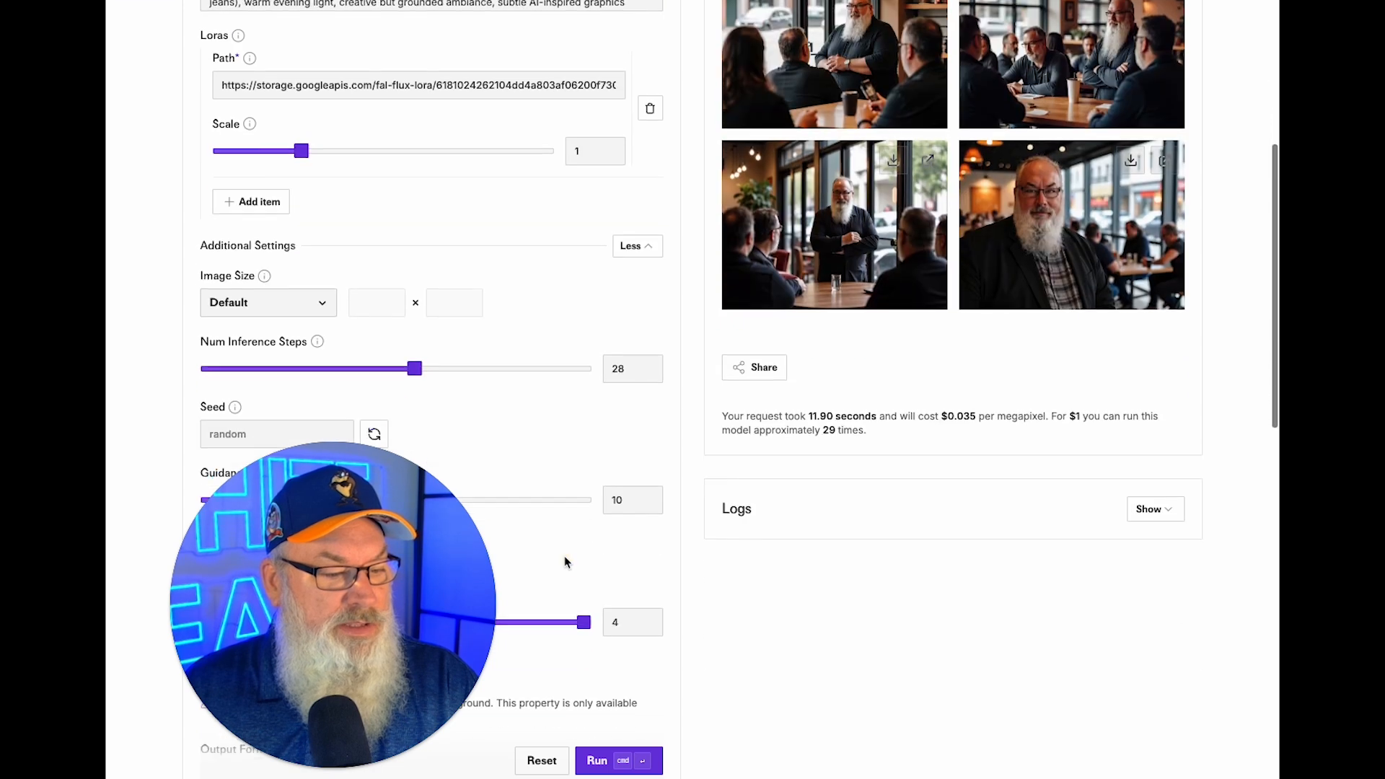
pyautogui.scroll(5, 565, 568)
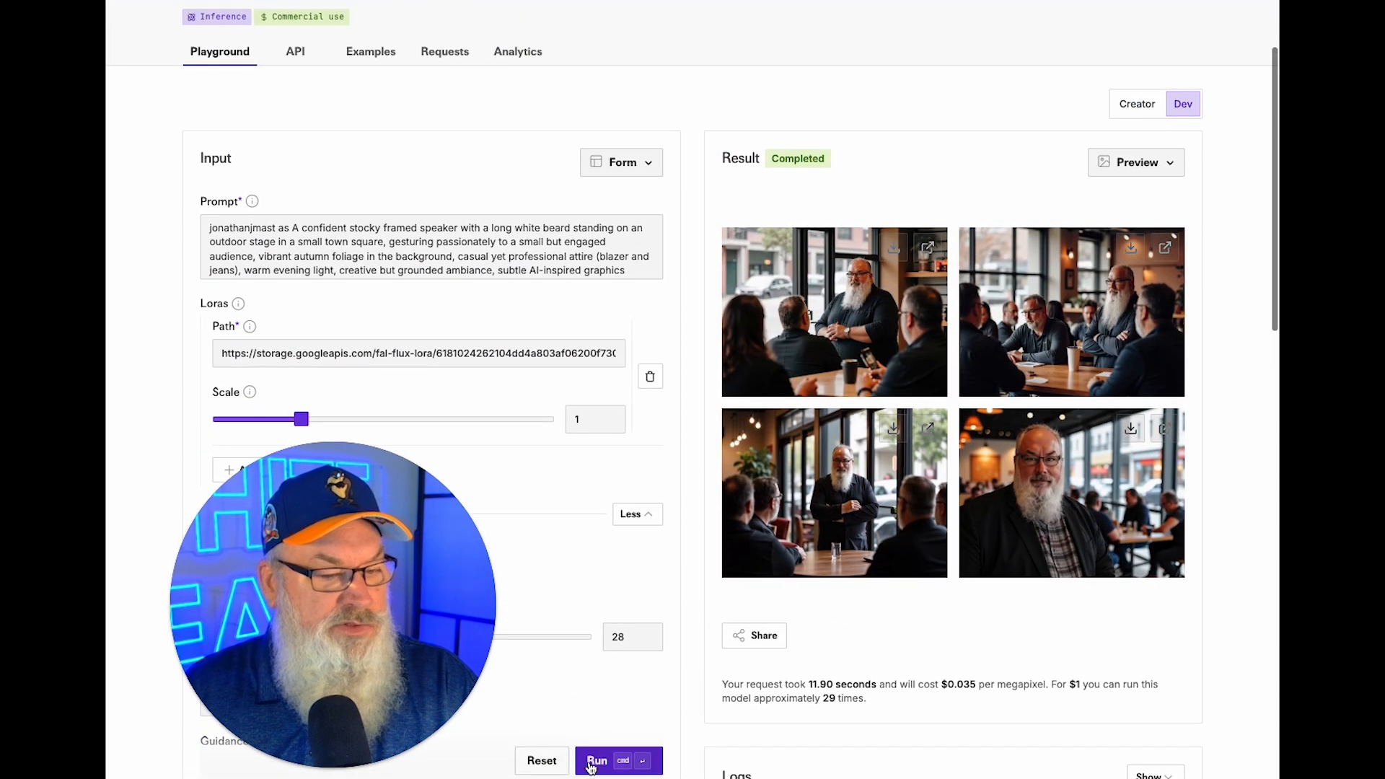
pyautogui.click(590, 763)
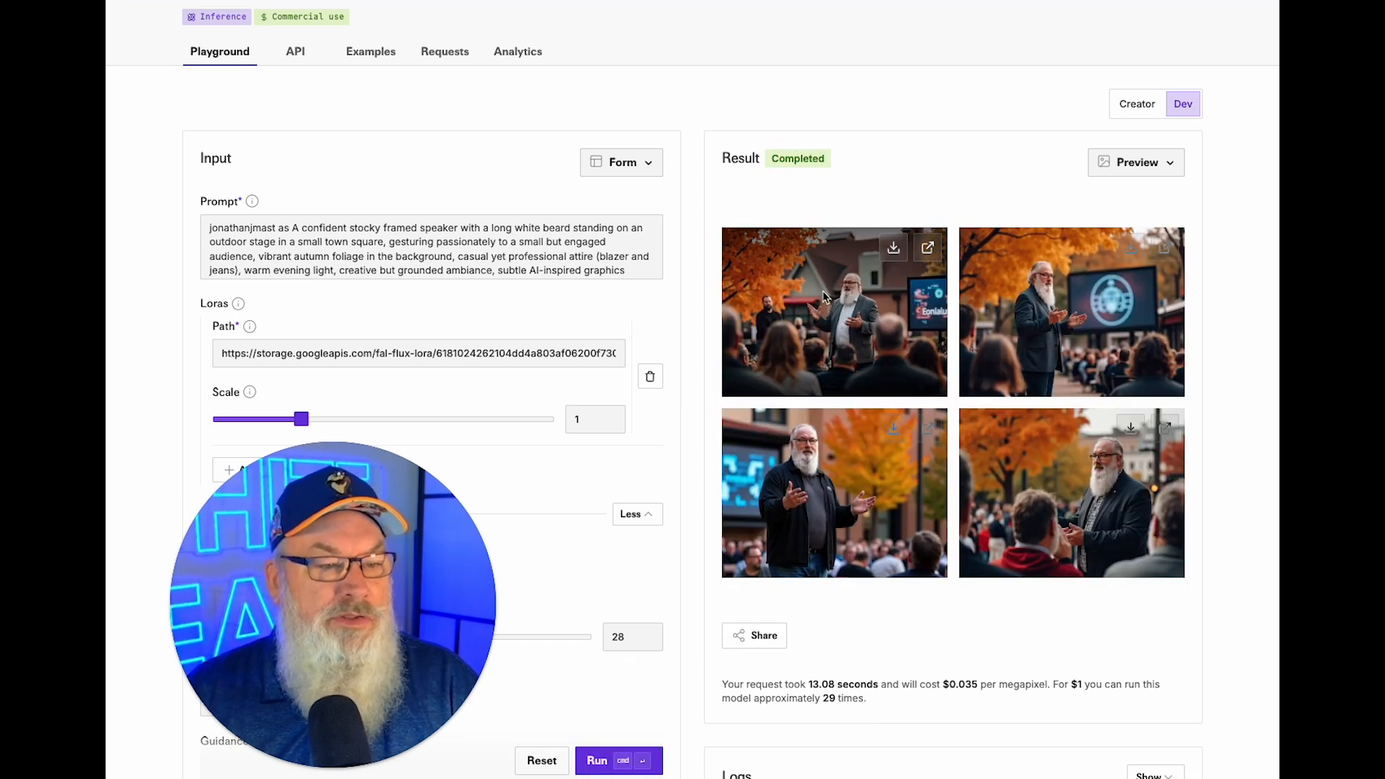
# Download the first, third and fourth town-square photos, then generate another batch.
pyautogui.click(893, 248)
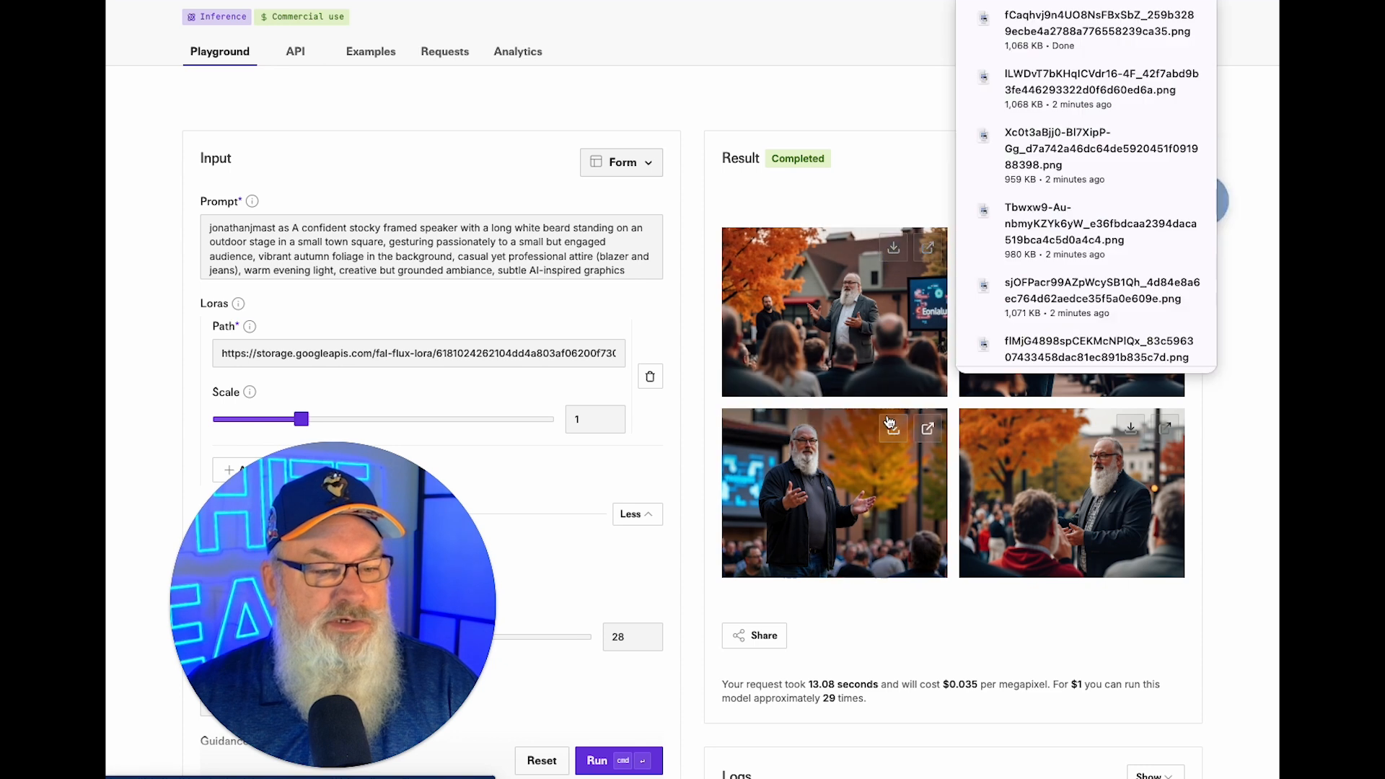
pyautogui.click(892, 431)
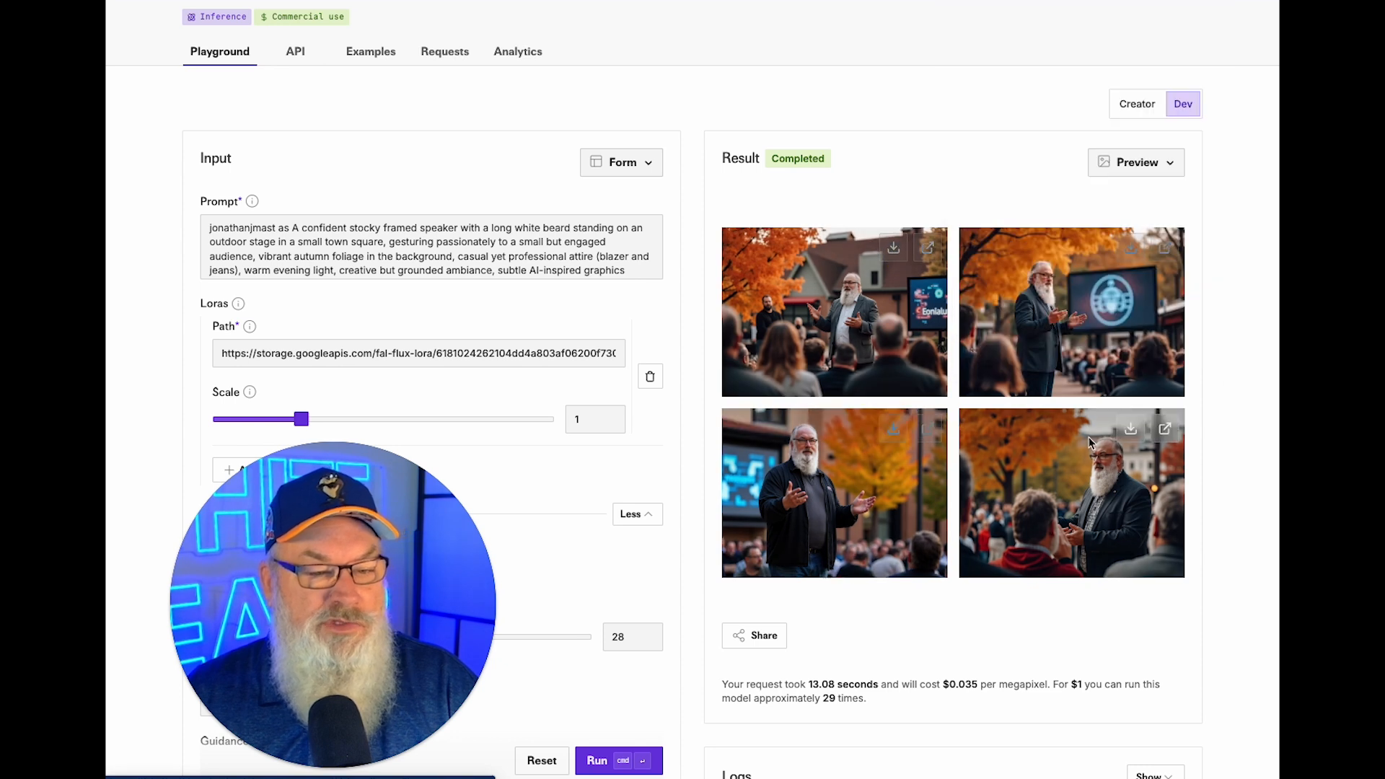
pyautogui.click(1132, 431)
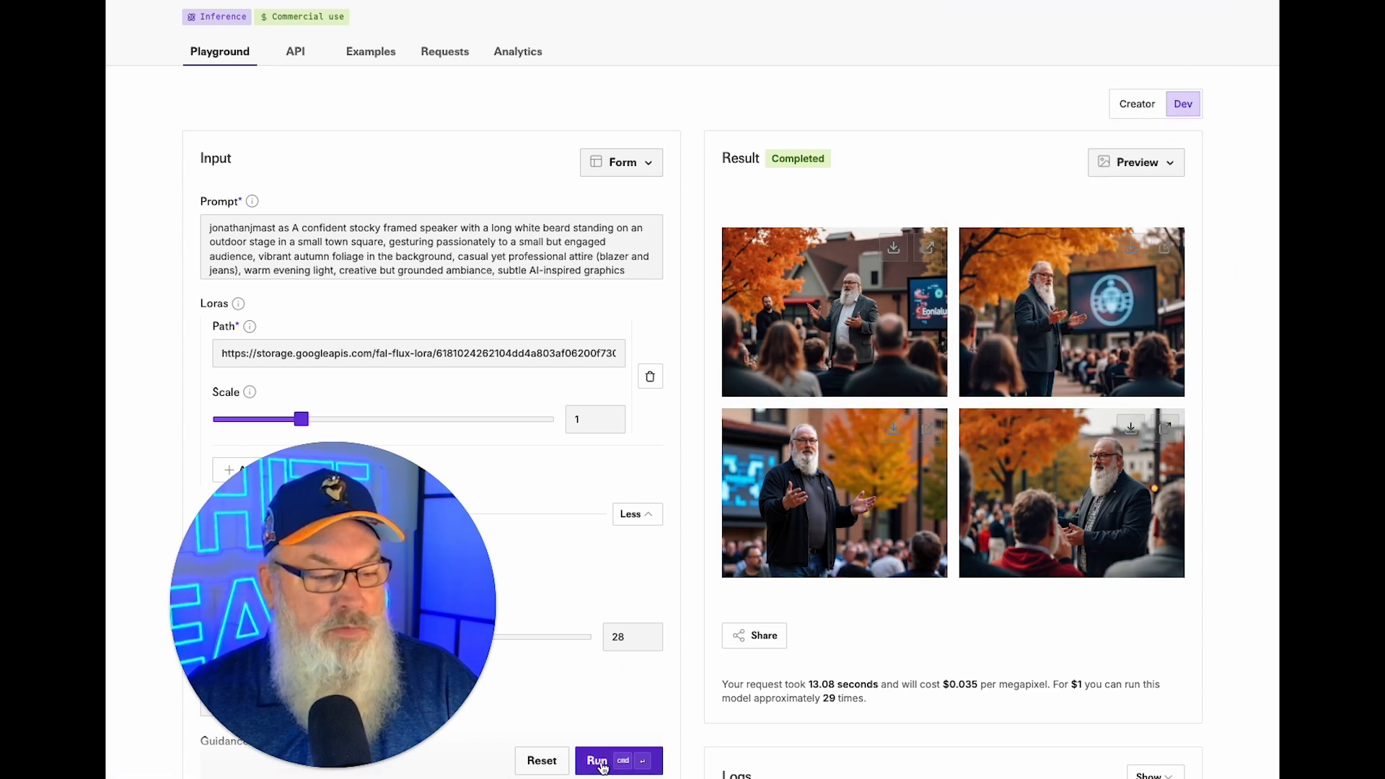
pyautogui.click(598, 761)
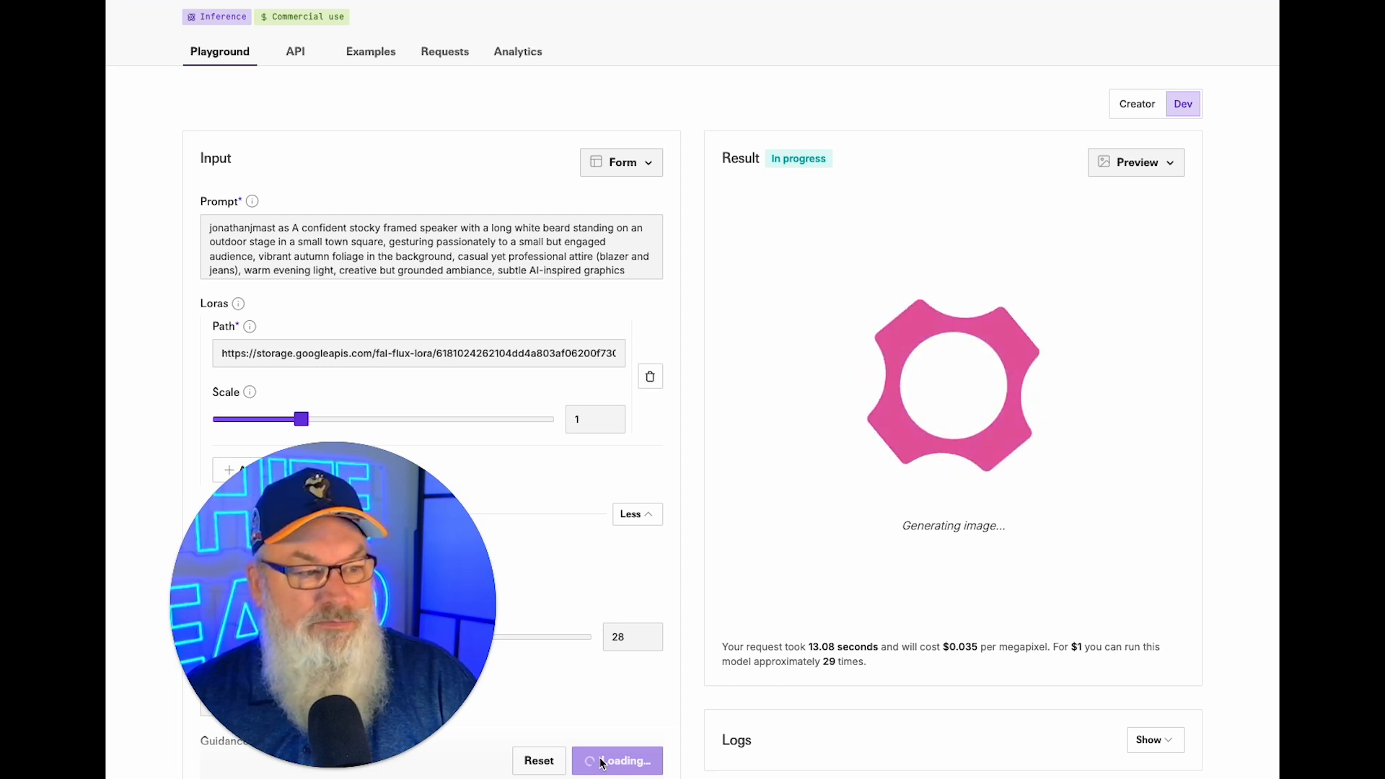
# Copy PROMPT 2's beachfront-stage main prompt in ChatGPT and return to fal.ai.
pyautogui.hotkey('ctrl', 'Tab')
pyautogui.scroll(-5, 711, 396)
pyautogui.moveTo(660, 270); pyautogui.dragTo(1068, 403)
pyautogui.press('super+c')
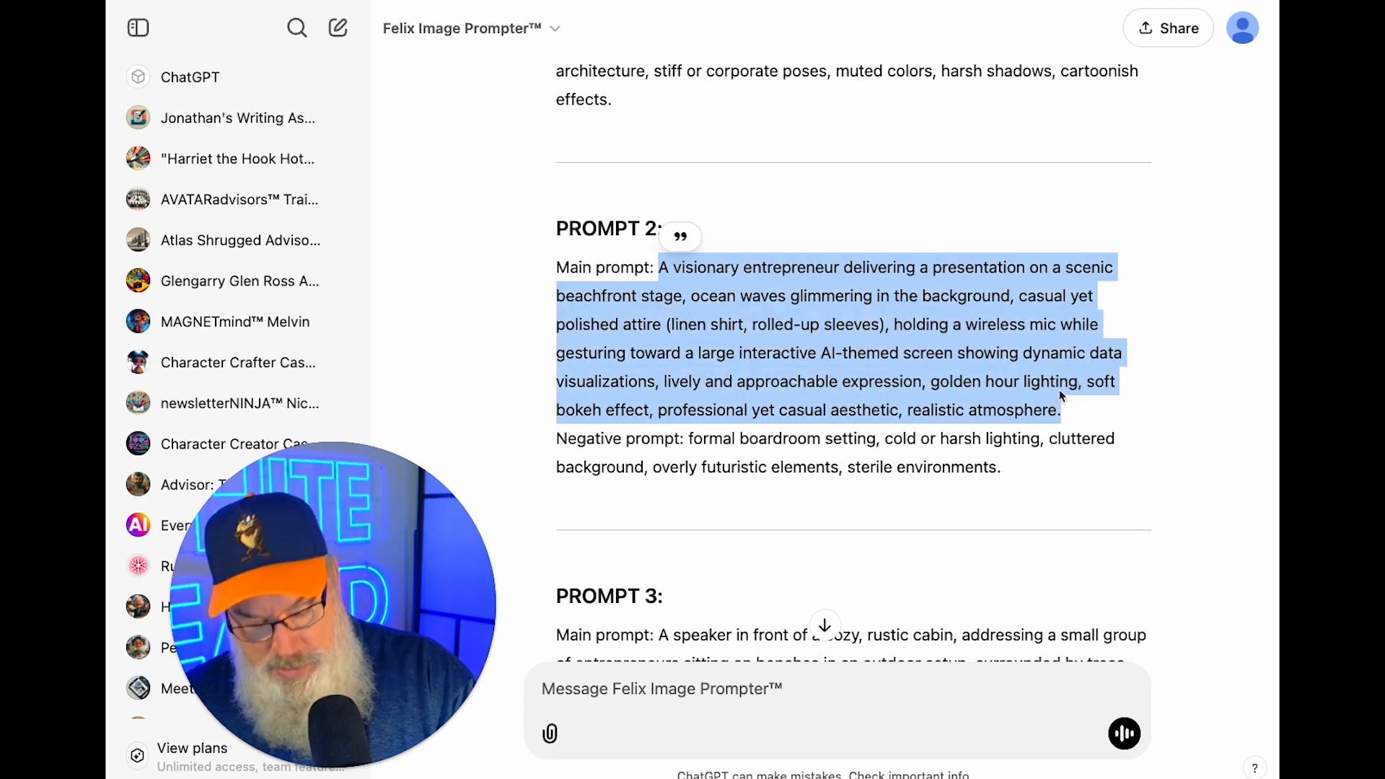
pyautogui.hotkey('ctrl', 'shift', 'Tab')
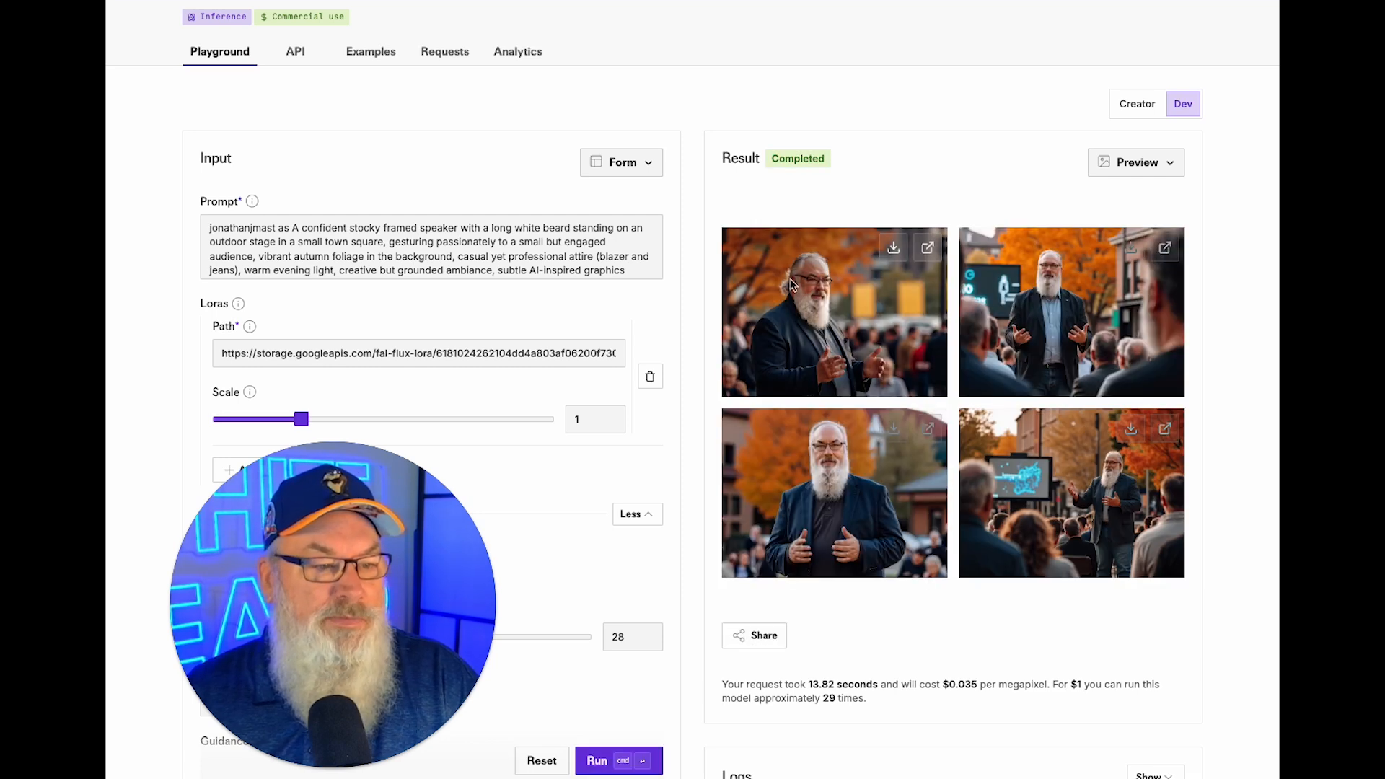
# Download the first and second town-square images.
pyautogui.click(893, 250)
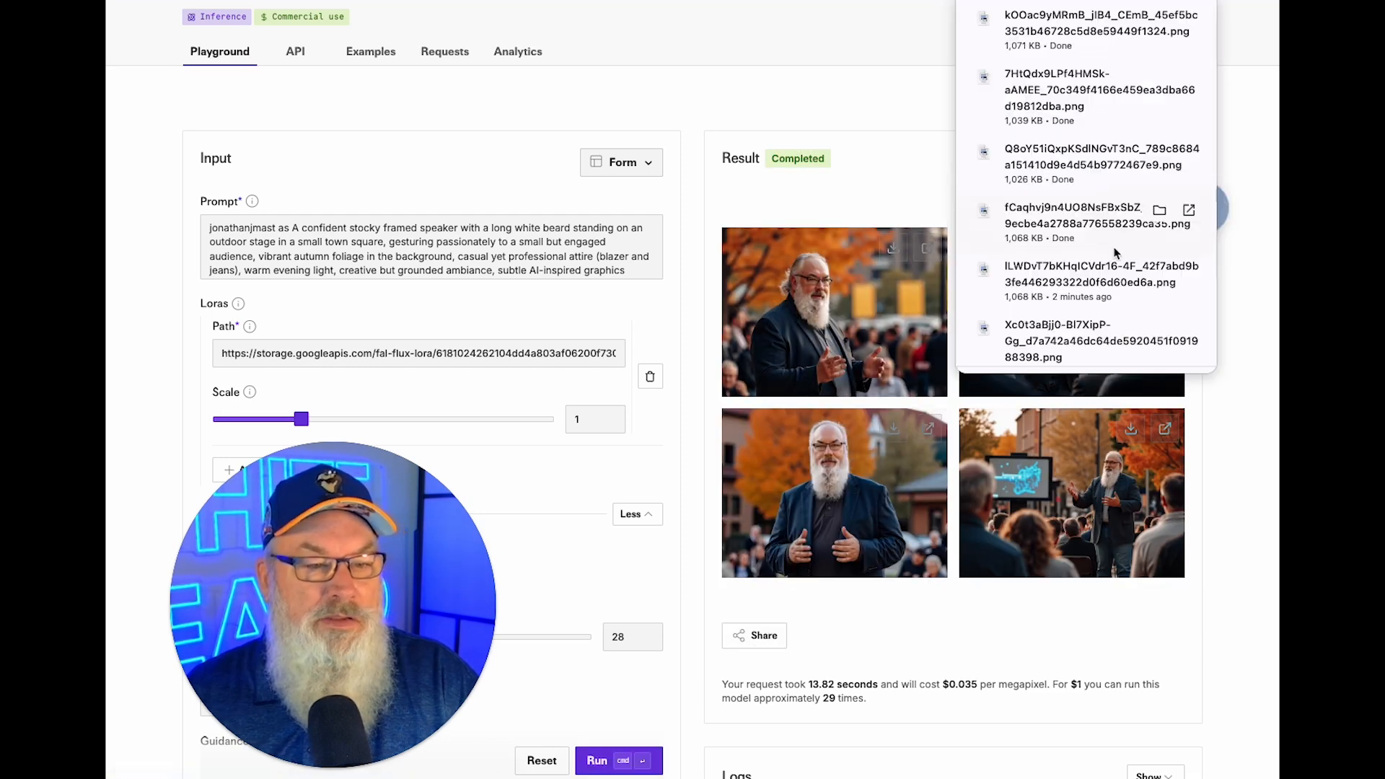
pyautogui.click(894, 431)
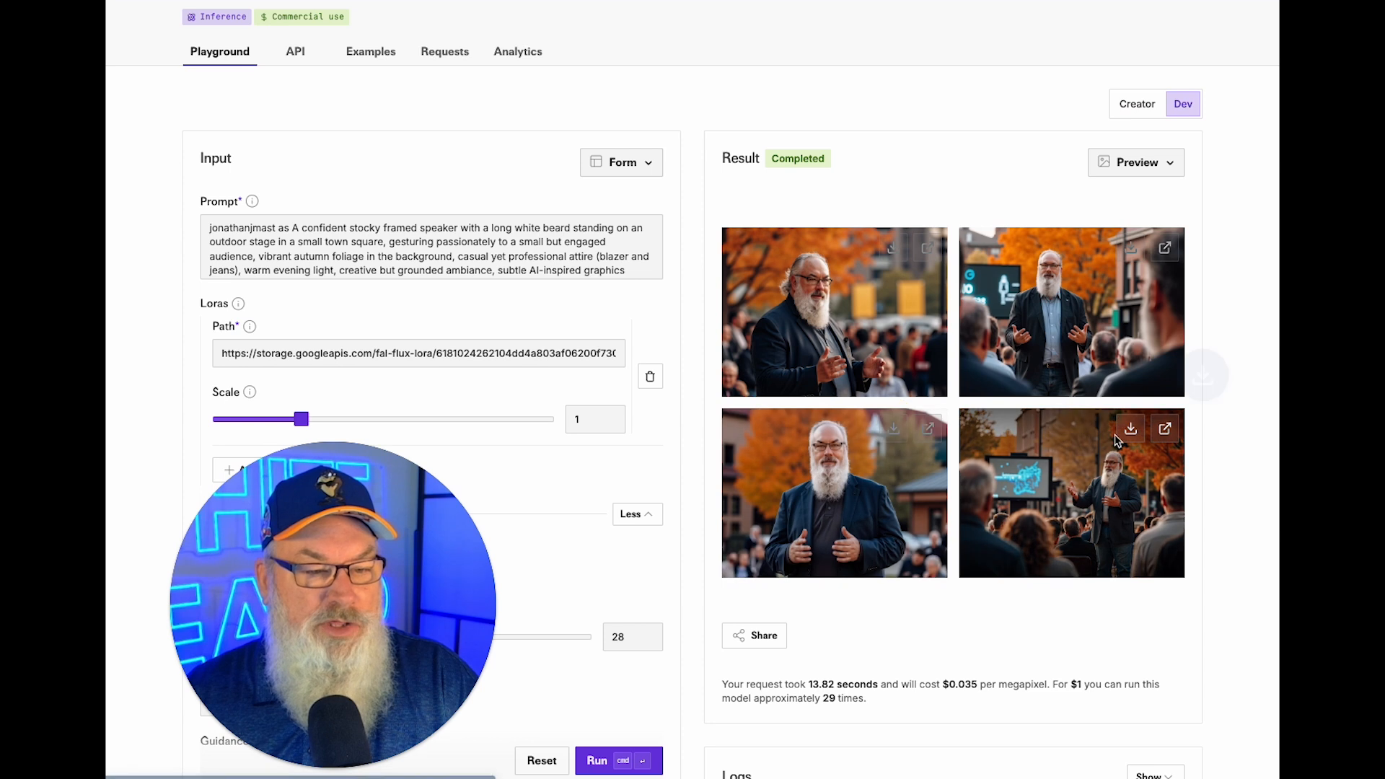
pyautogui.click(1130, 247)
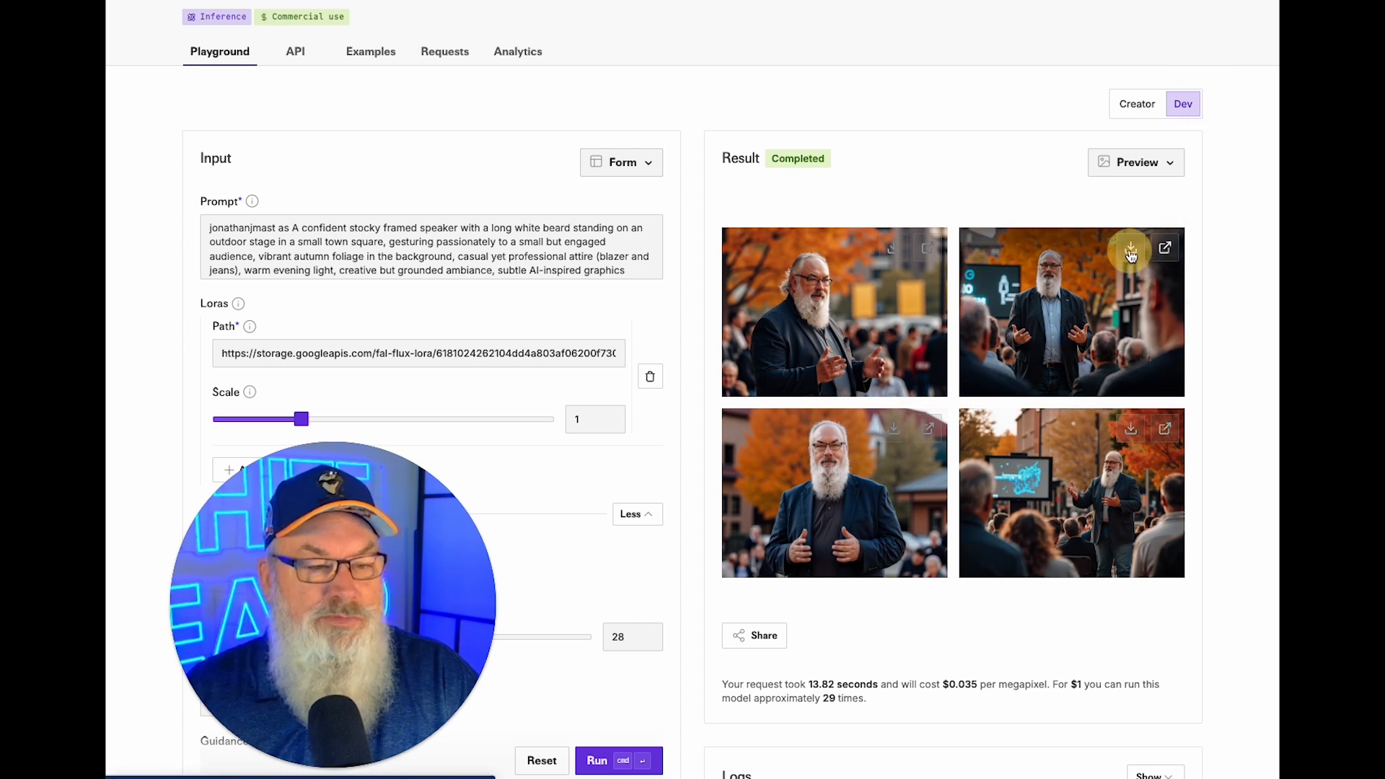
# Replace the prompt with Prompt 2, prefixed by the LoRA trigger word and 'A stocky framed… with a long white beard'.
pyautogui.click(505, 269)
pyautogui.press('super+a')
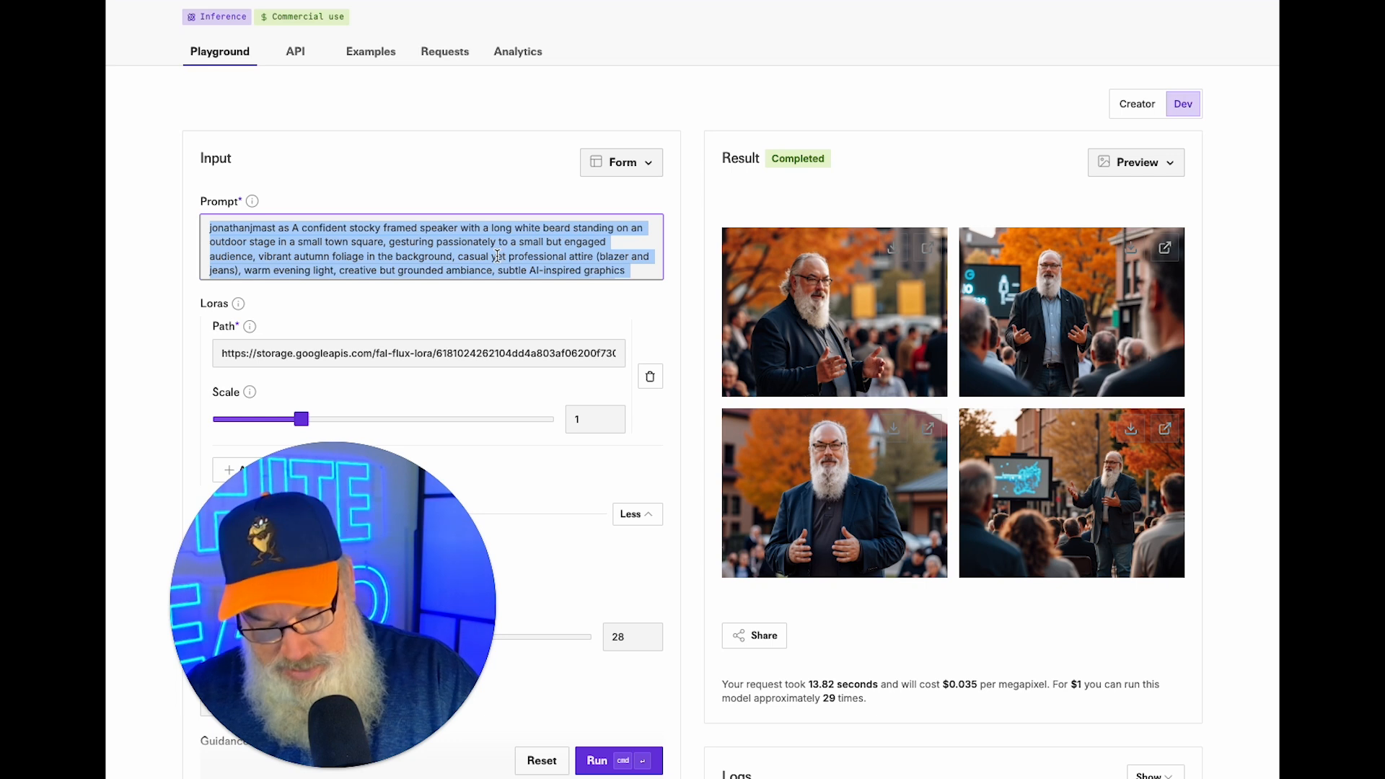
pyautogui.press('super+v')
pyautogui.scroll(3, 432, 249)
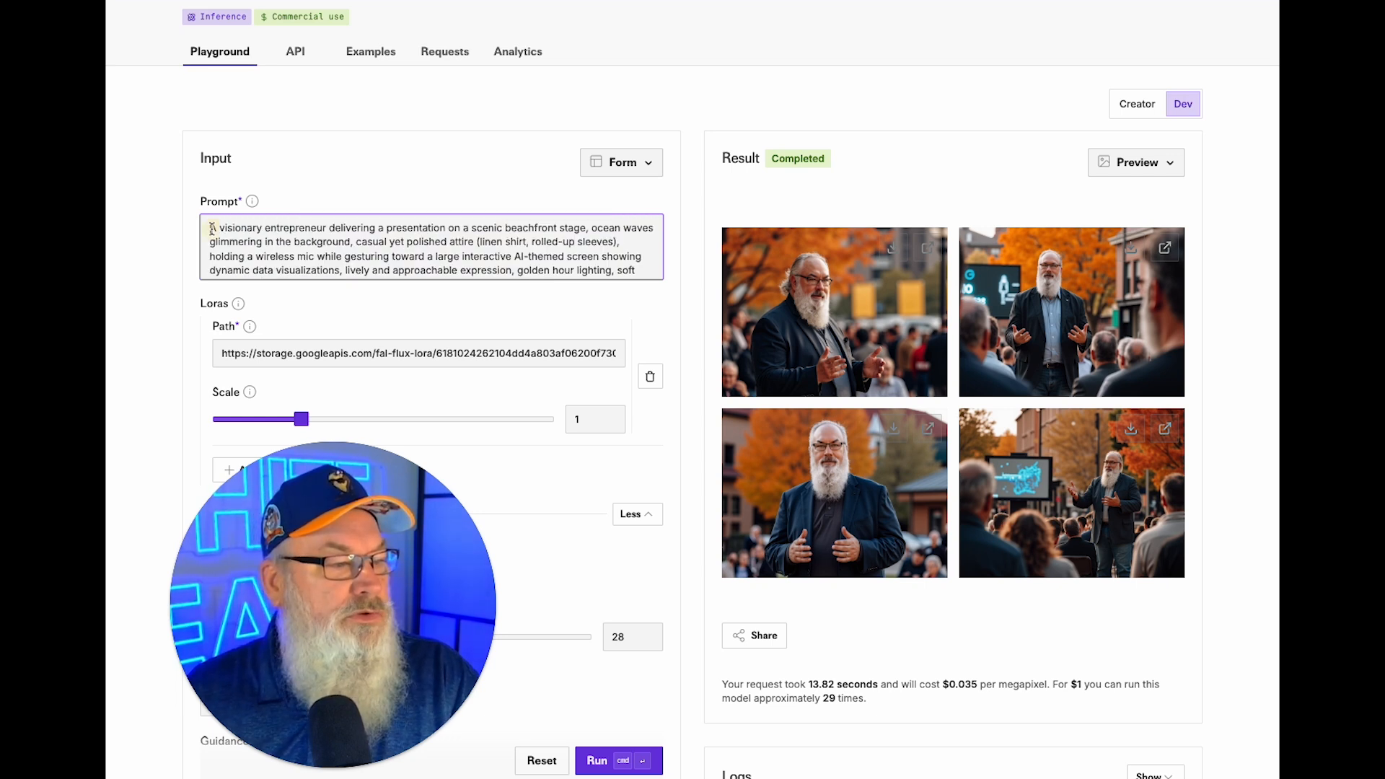
pyautogui.write('j')
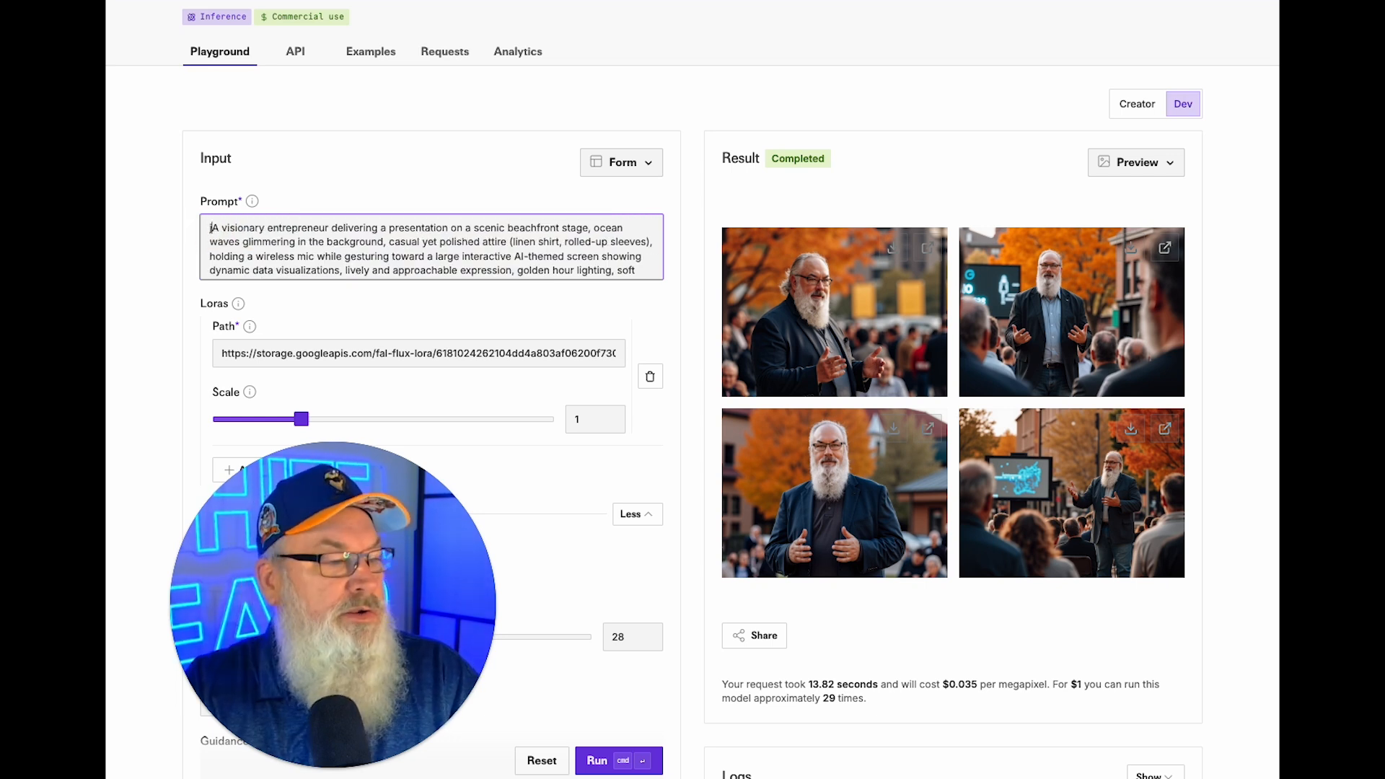
pyautogui.write('onathanjm')
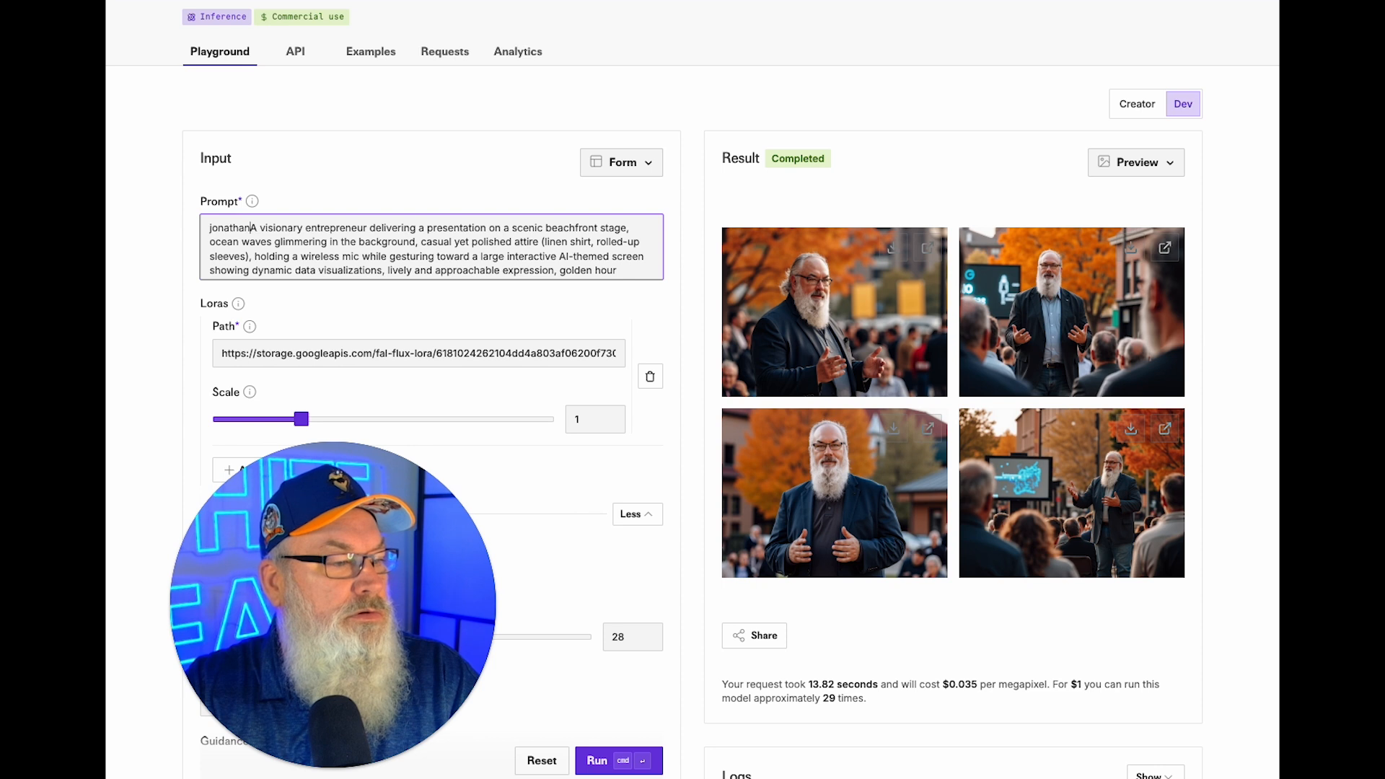
pyautogui.write('ast as A ')
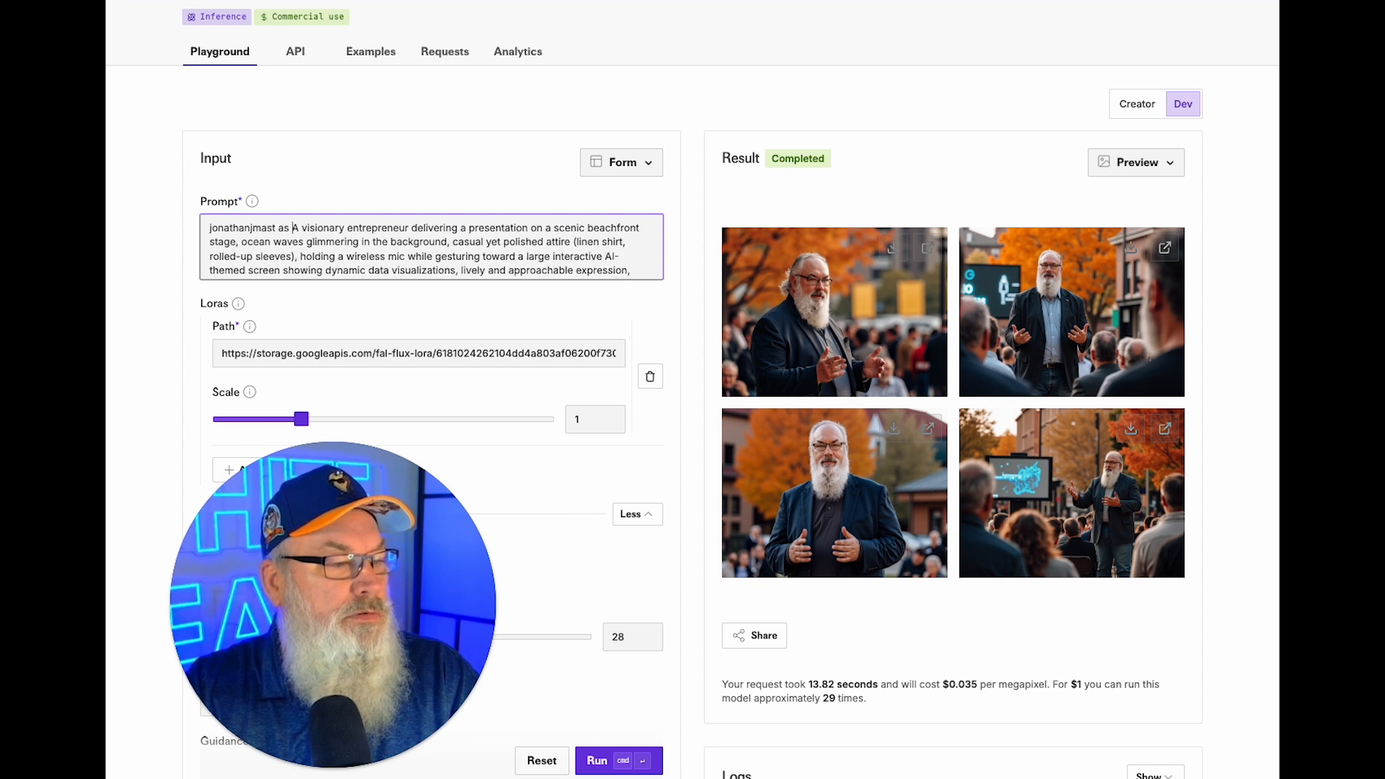
pyautogui.write('stocky ')
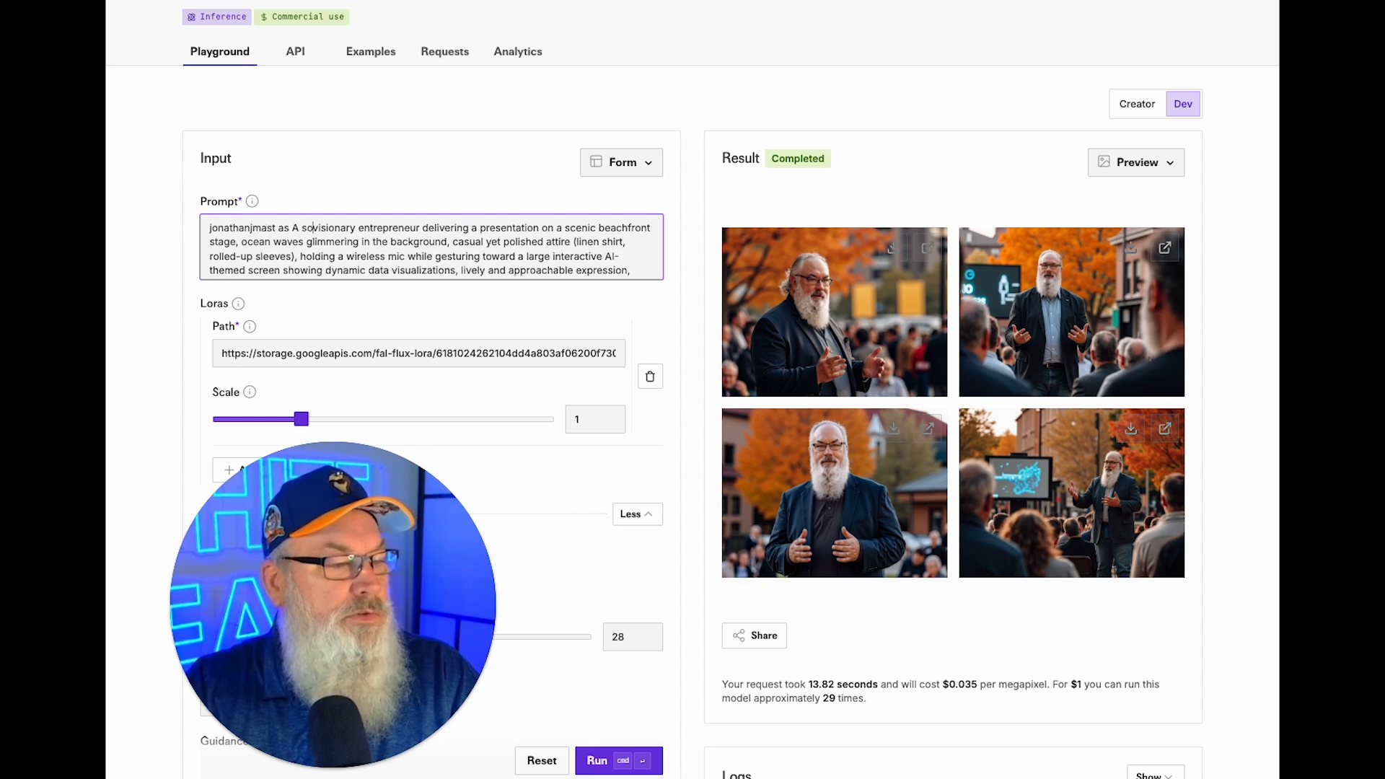
pyautogui.write('framed')
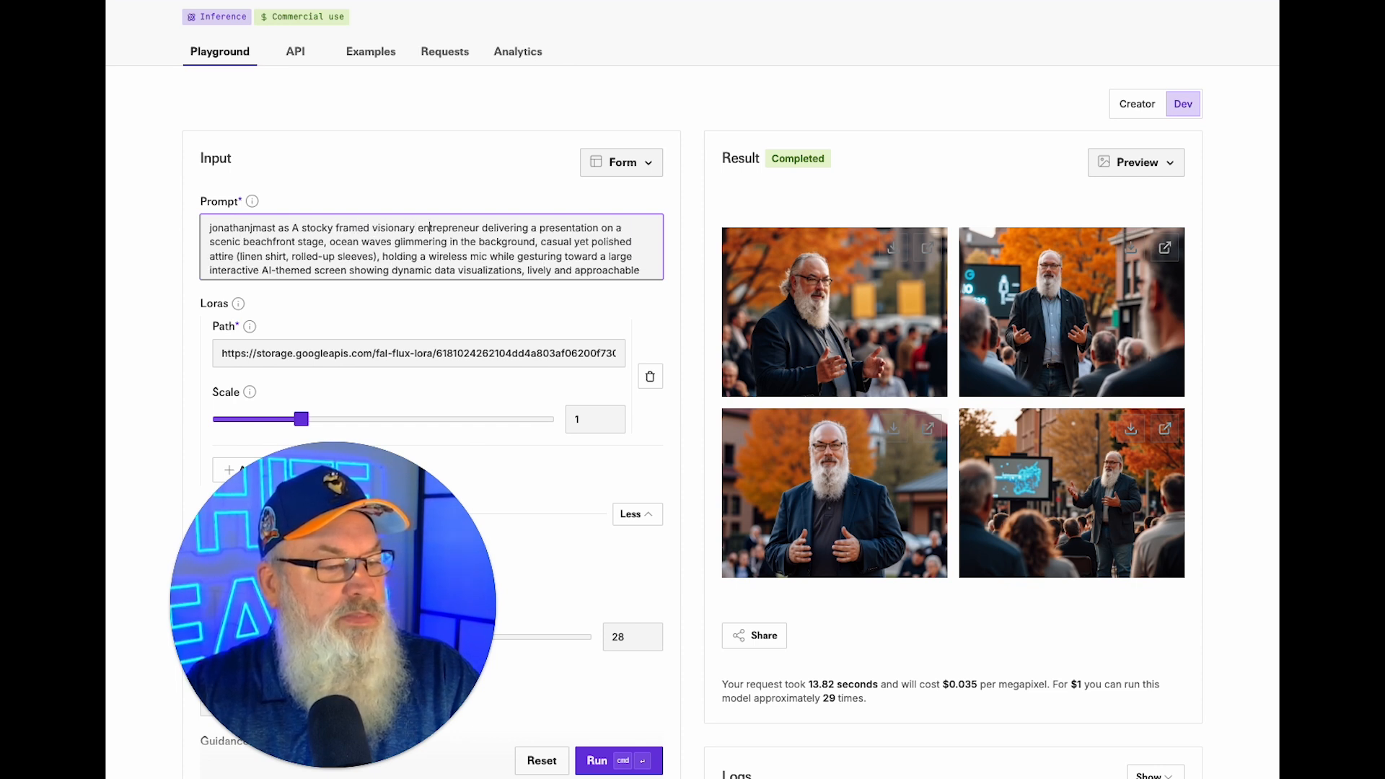
pyautogui.write('with a long white ')
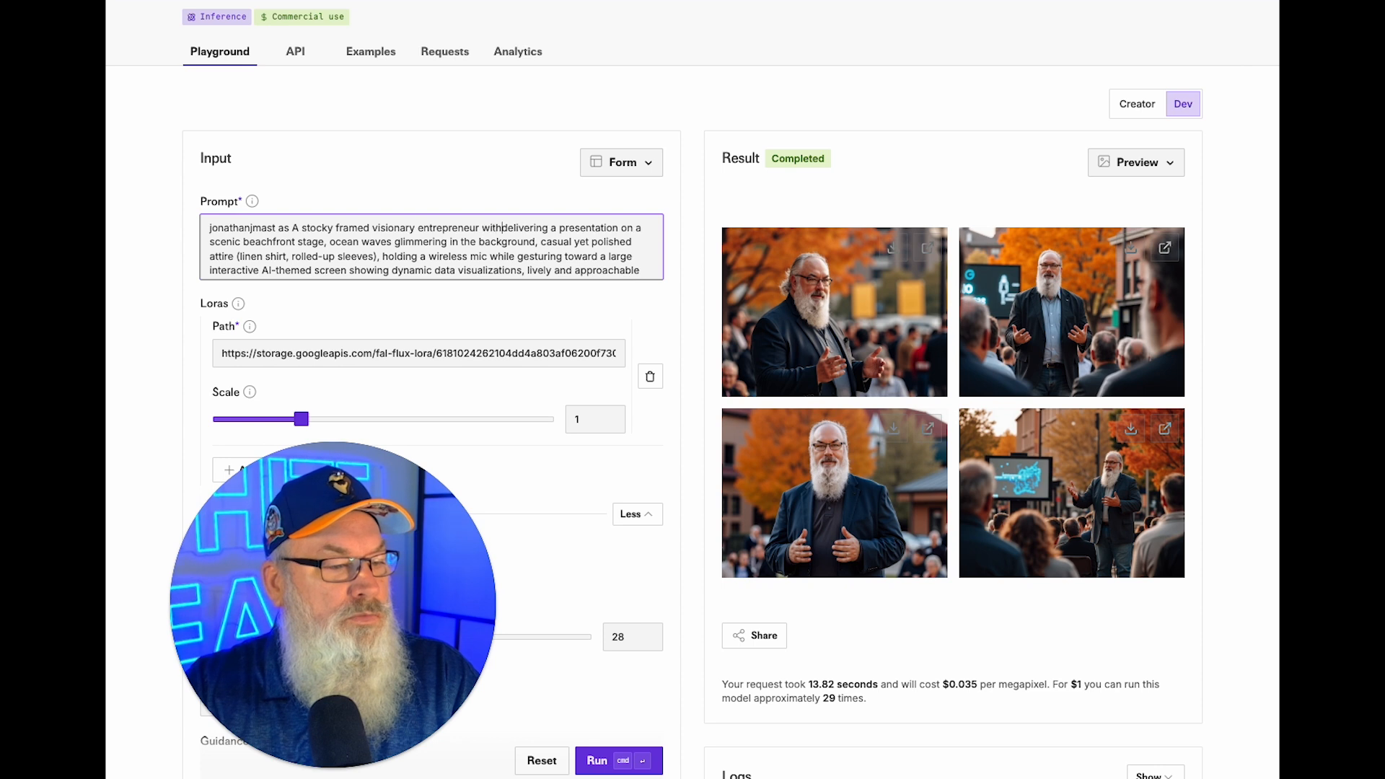
pyautogui.write('beard')
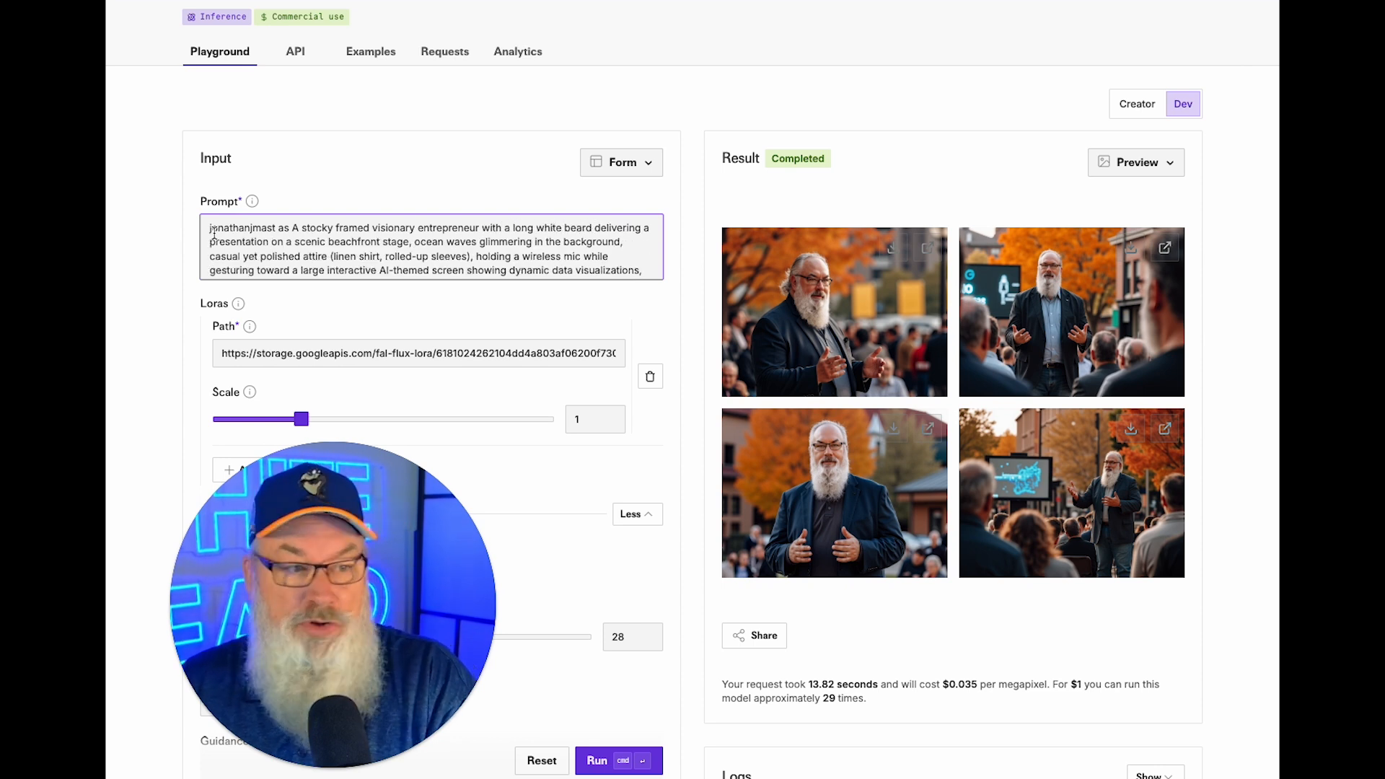
# Generate four beachfront-stage images and download three of them.
pyautogui.click(596, 762)
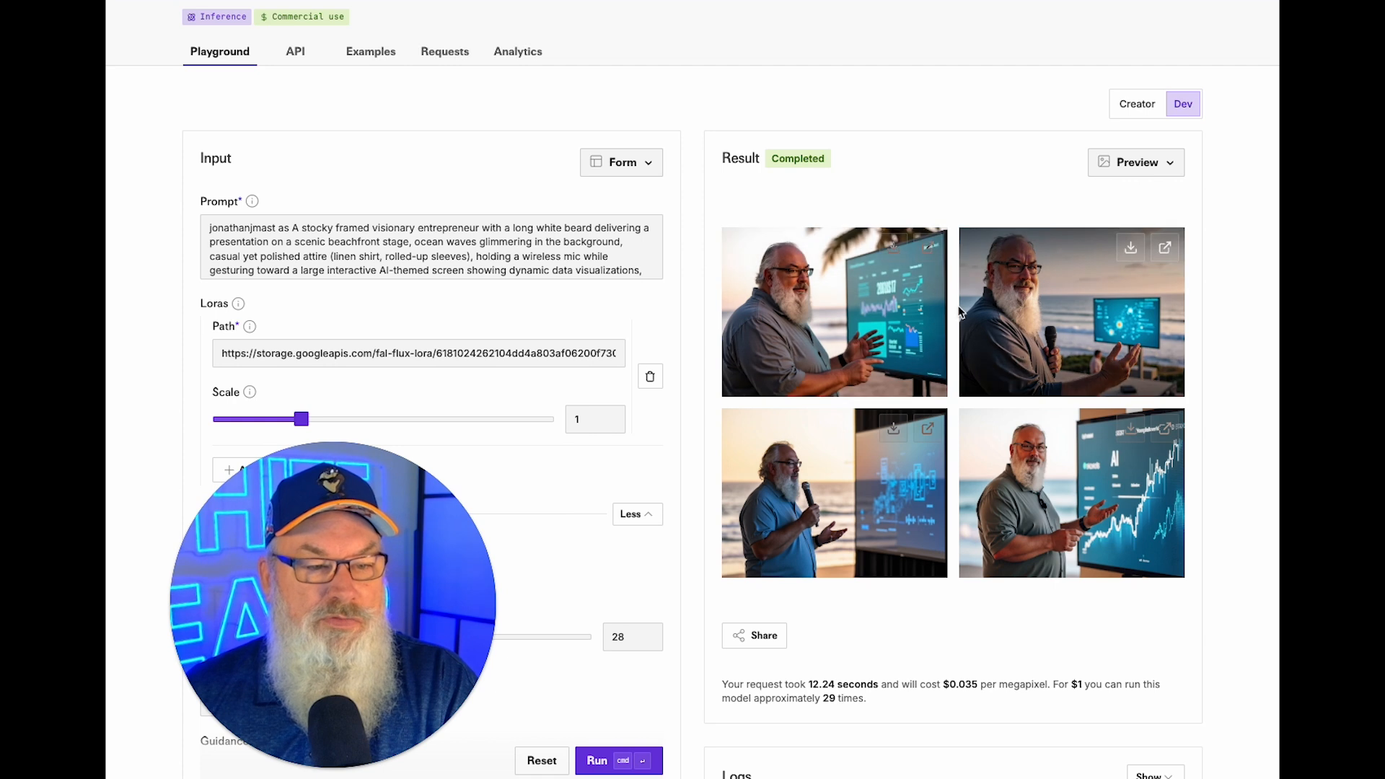
pyautogui.scroll(1, 1114, 317)
pyautogui.click(1134, 251)
pyautogui.scroll(1, 1134, 253)
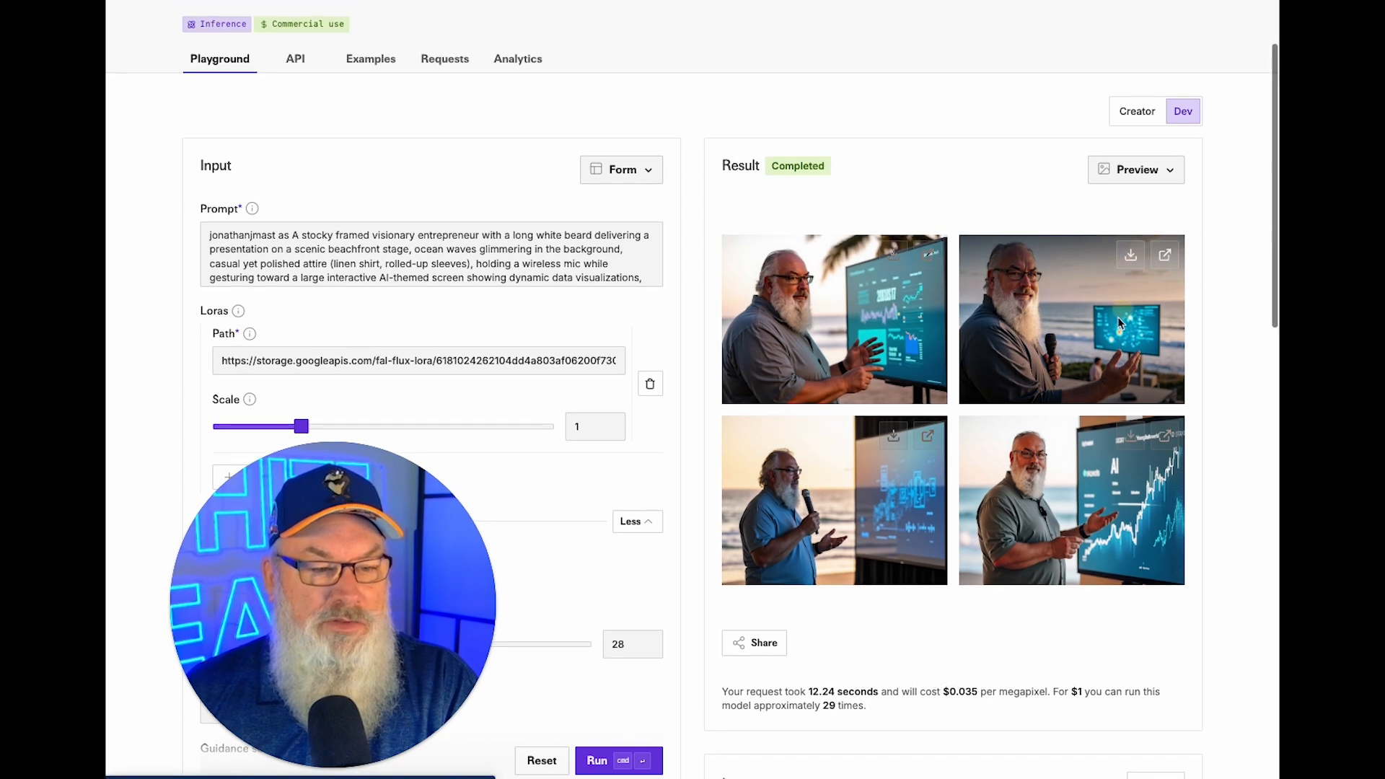
pyautogui.click(1132, 434)
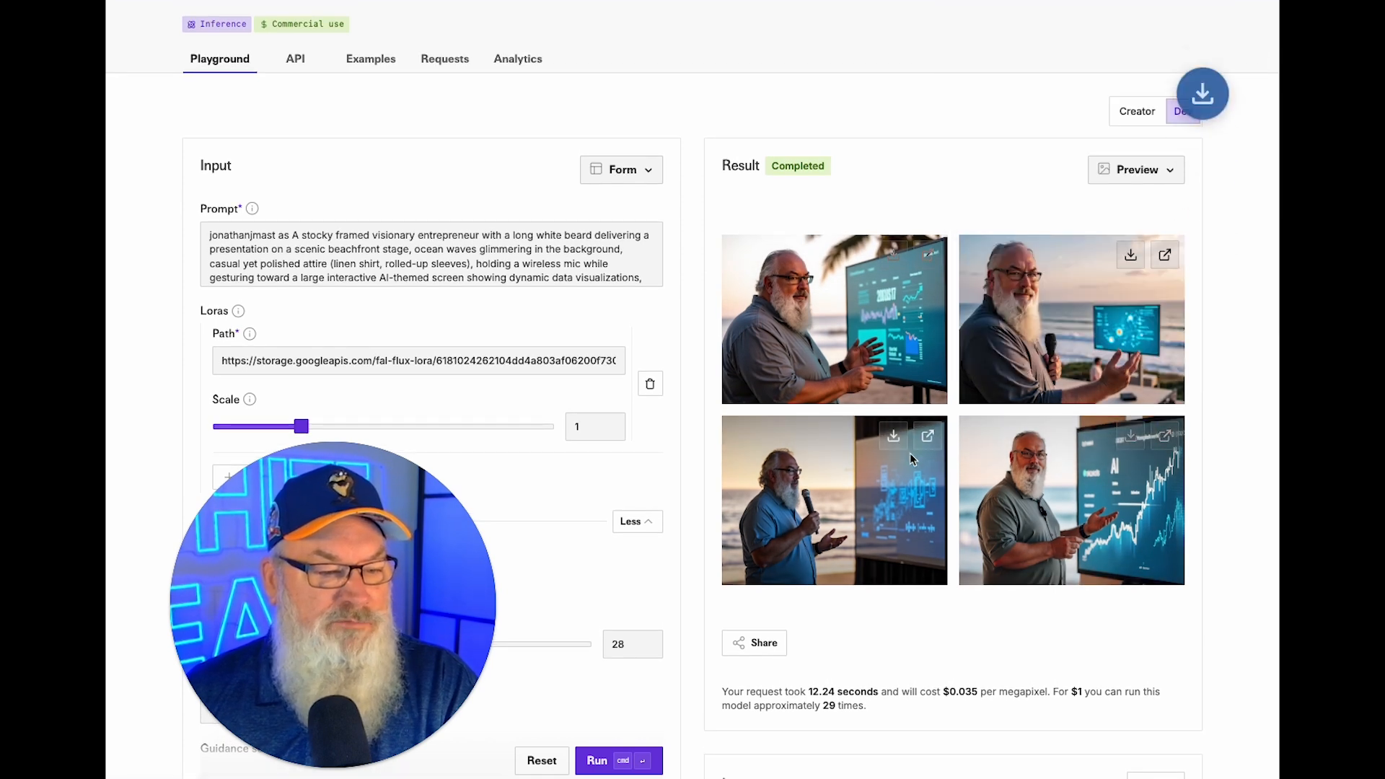
pyautogui.click(895, 439)
# Bring up Prompt 3's rustic-cabin text in the ChatGPT chat.
pyautogui.scroll(-1, 895, 438)
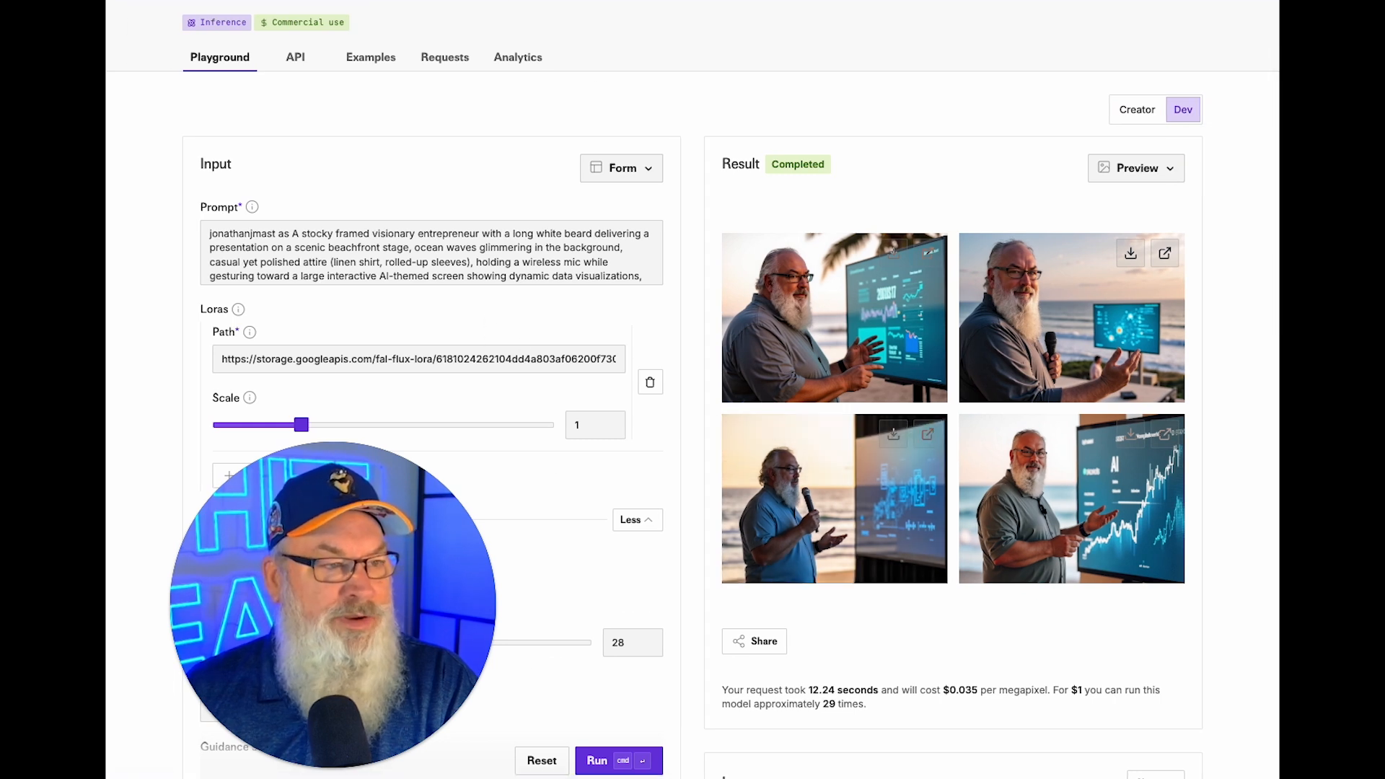
pyautogui.hotkey('ctrl', 'Tab')
pyautogui.scroll(-6, 693, 440)
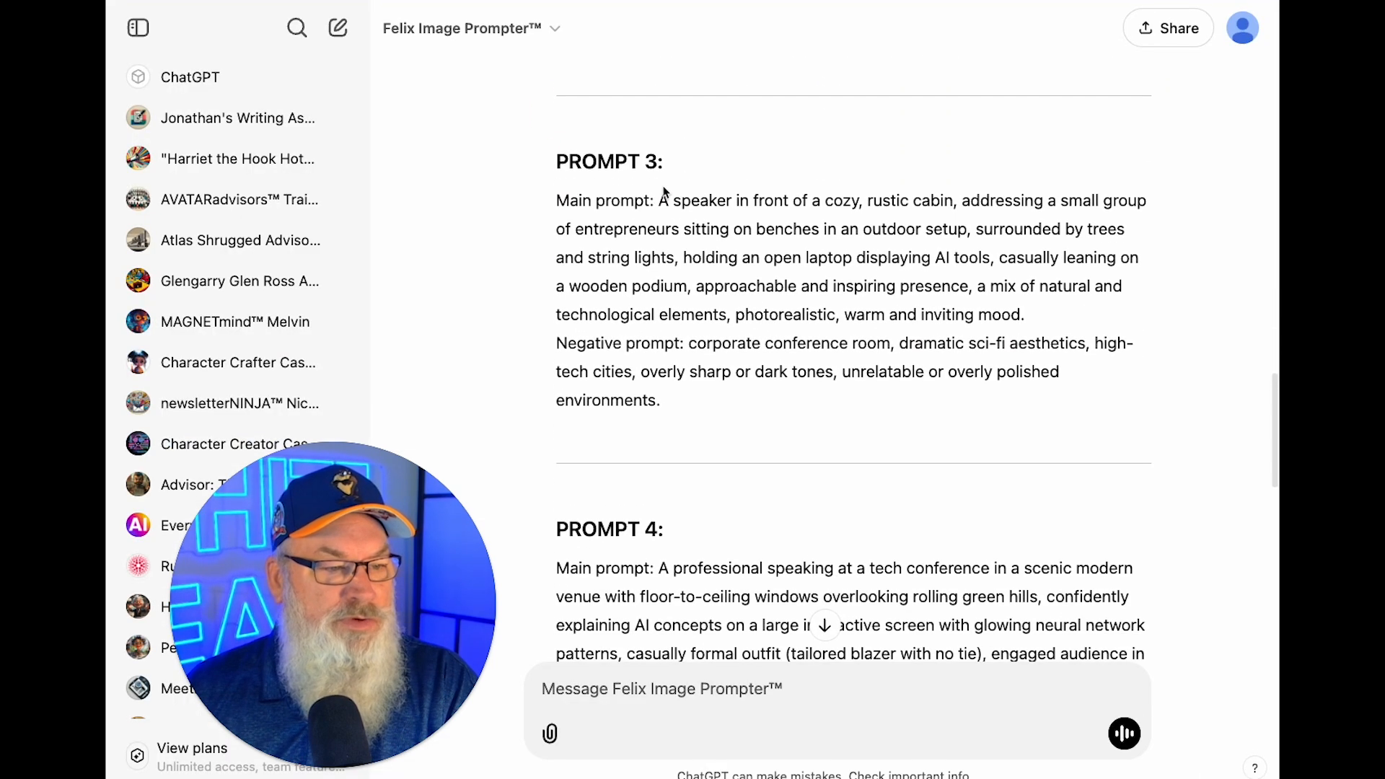
# Copy Prompt 3's rustic-cabin text from ChatGPT and paste it over fal.ai's prompt.
pyautogui.moveTo(658, 200); pyautogui.dragTo(1131, 405)
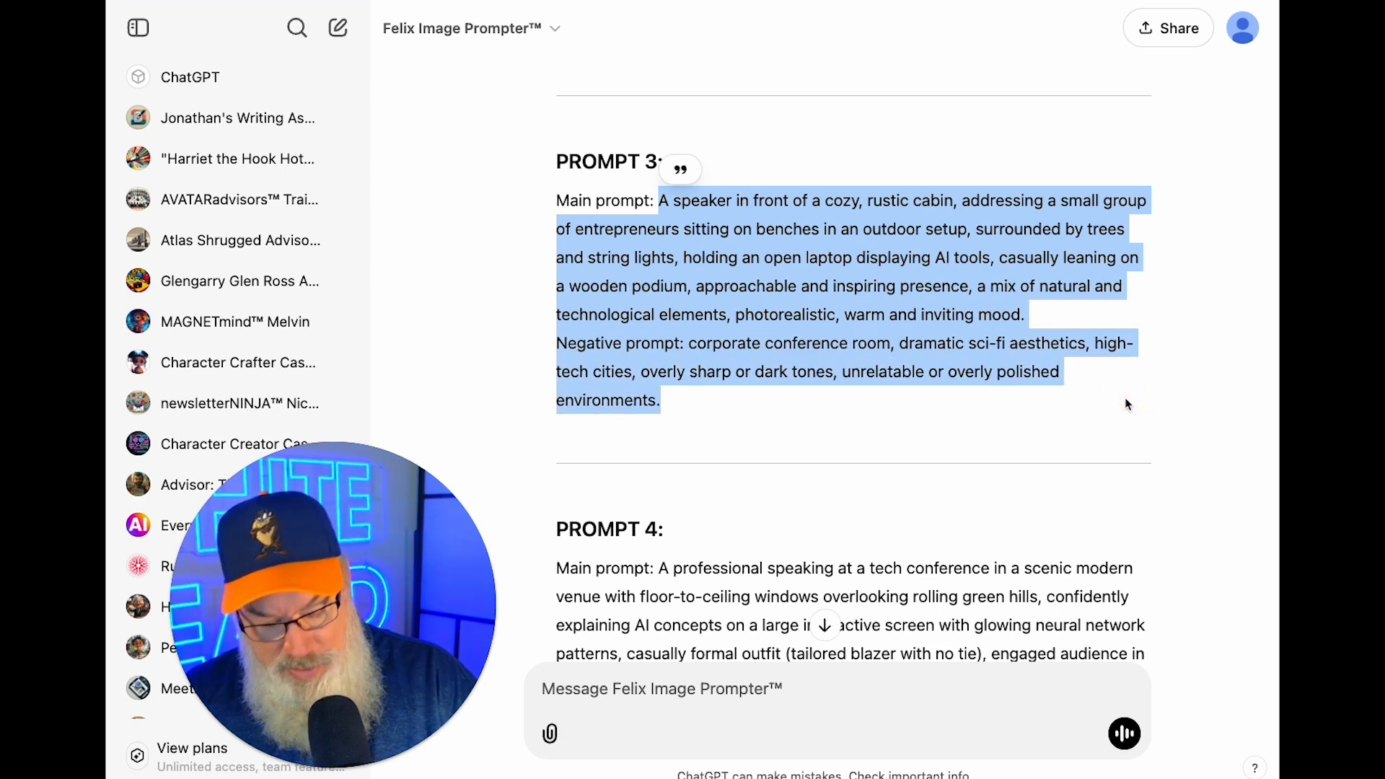
pyautogui.hotkey('ctrl', 'shift', 'Tab')
pyautogui.click(460, 260)
pyautogui.hotkey('ctrl', 'a')
pyautogui.hotkey('ctrl', 'v')
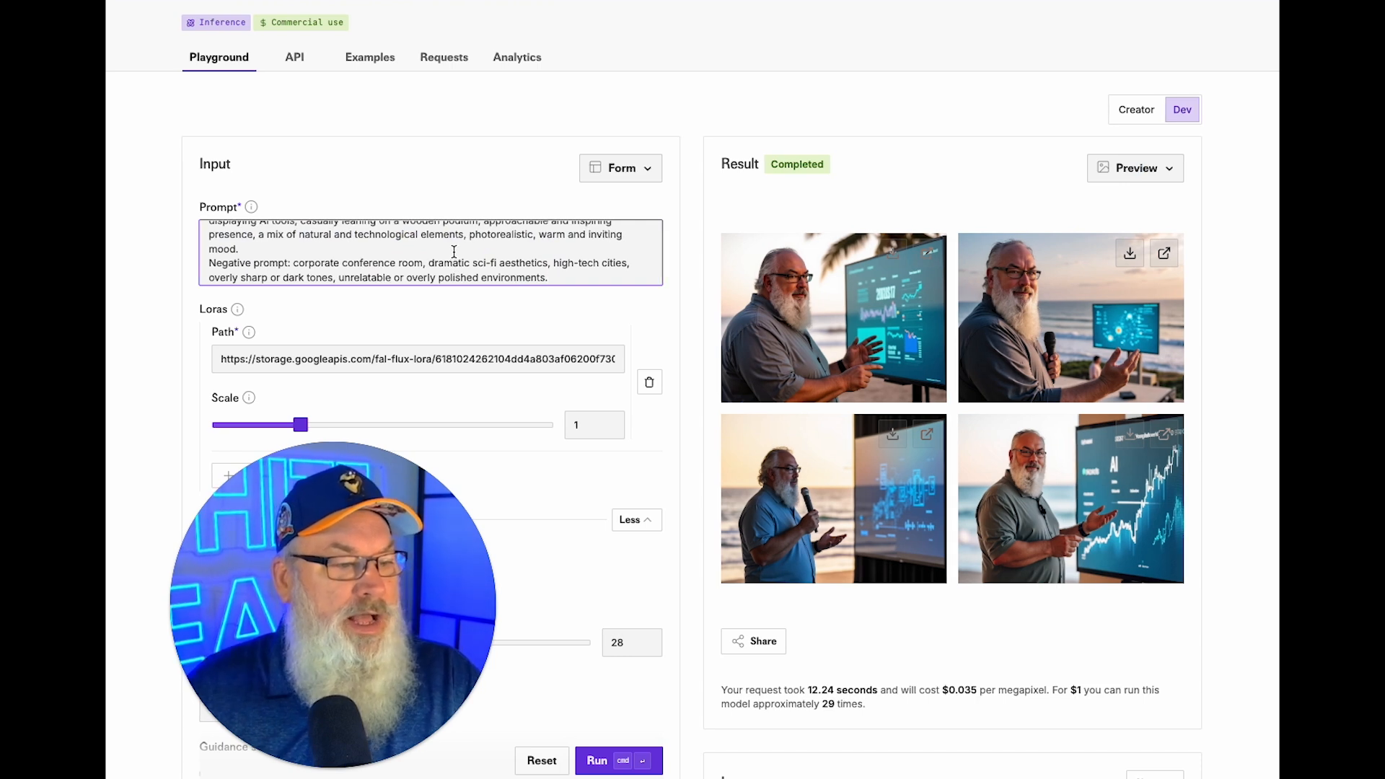
# Delete the trailing negative prompt text from the cabin prompt.
pyautogui.moveTo(450, 249); pyautogui.dragTo(516, 293)
pyautogui.press('BackSpace')
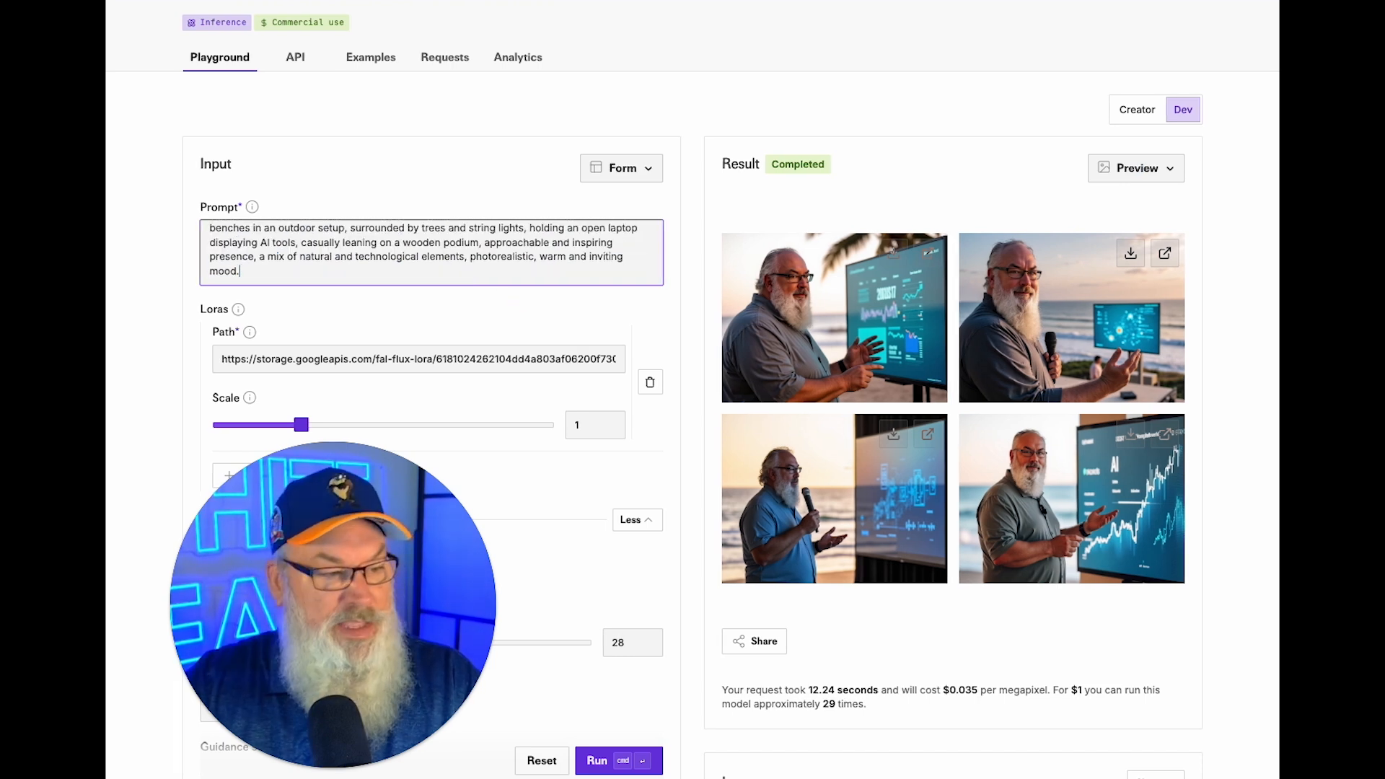
pyautogui.scroll(1, 210, 233)
# Prepend the trigger word and 'stocky framed speaker with a long white beard', then generate.
pyautogui.click(209, 233)
pyautogui.write('jonathanjmast A speaker in front of a cozy, rustic cabin, addressing a small group of')
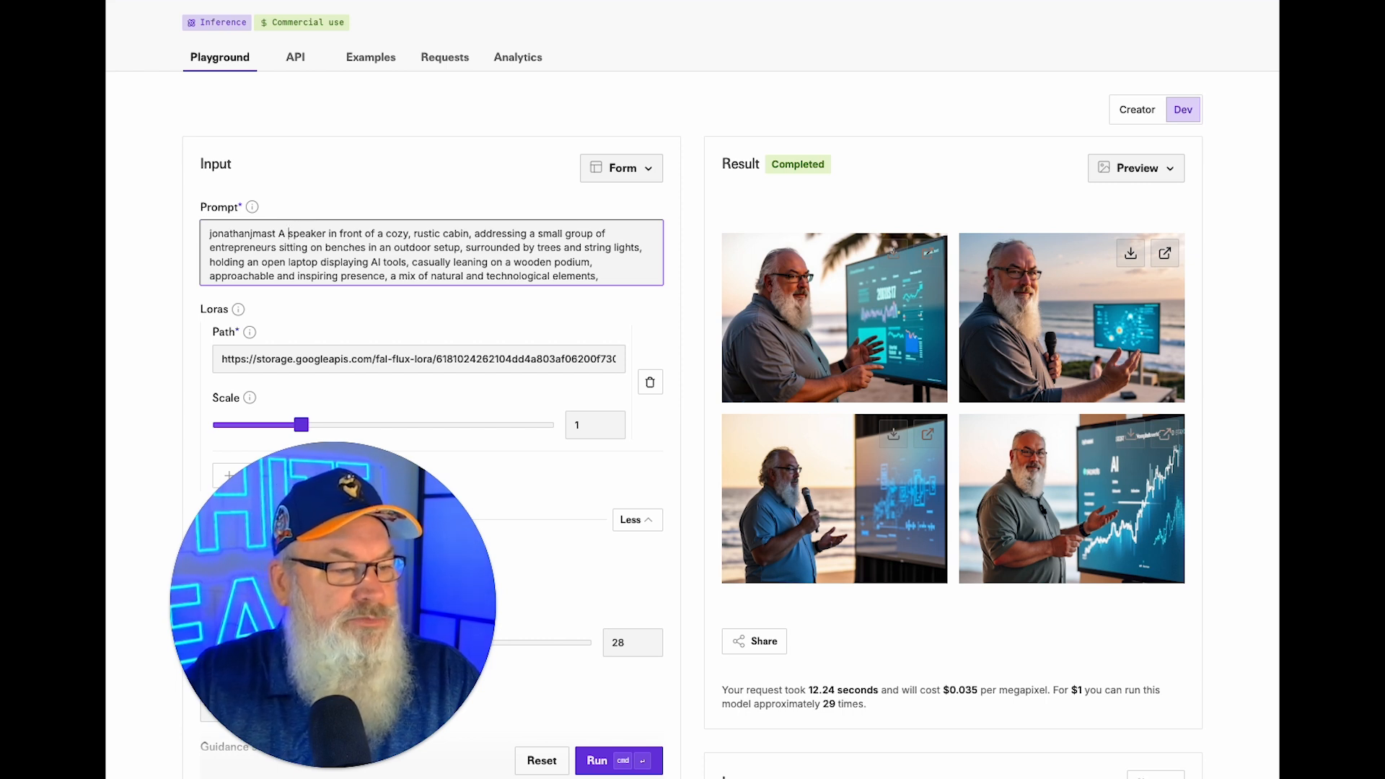
pyautogui.write('stock')
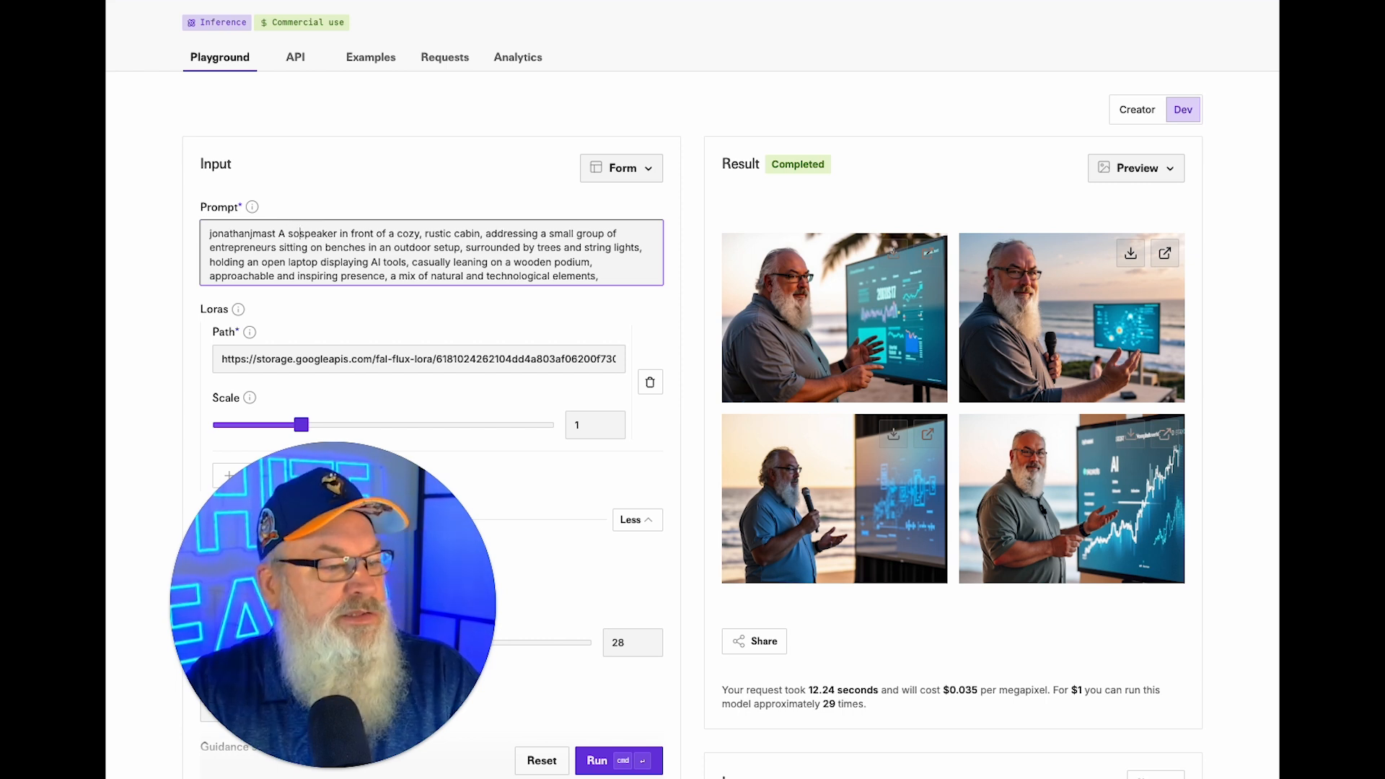
pyautogui.press('BackSpace')
pyautogui.write('y framed speaker')
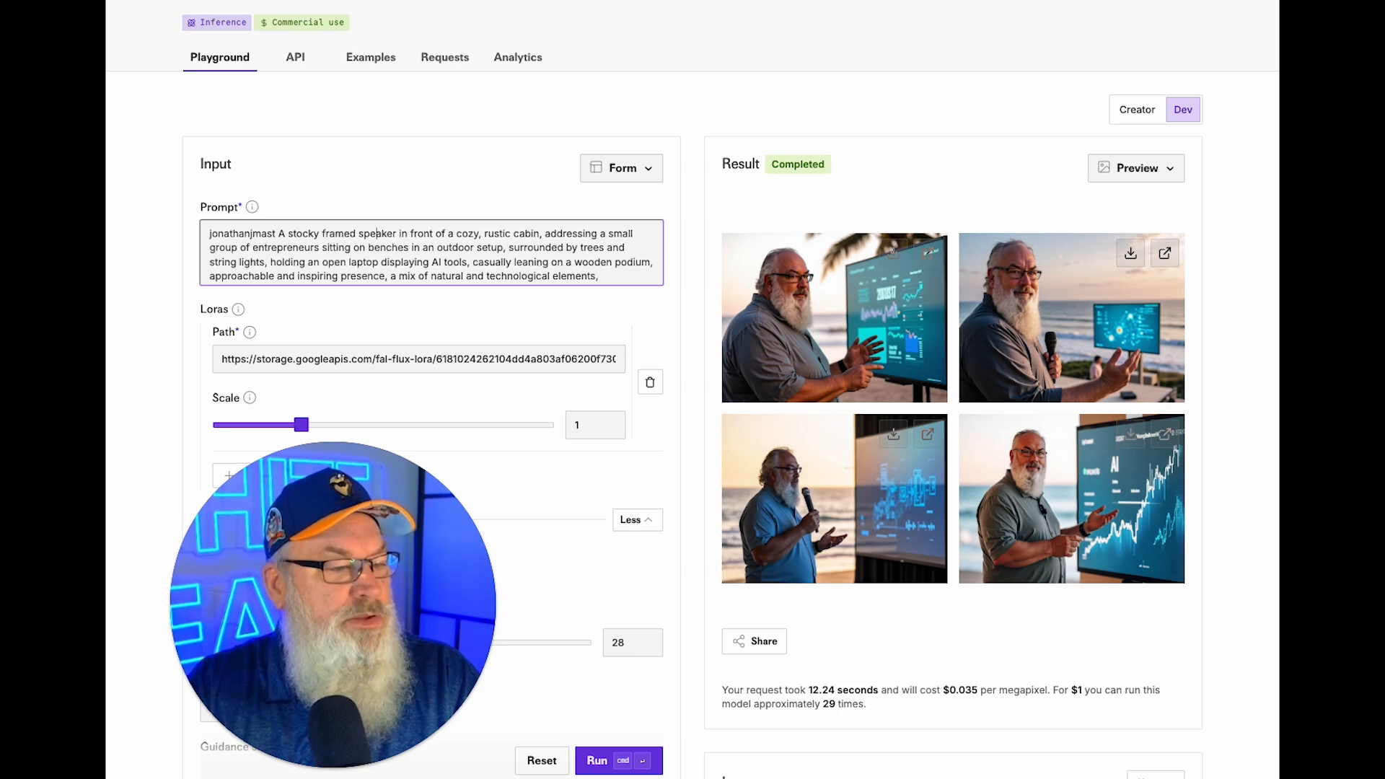
pyautogui.write(' wt')
pyautogui.press('BackSpace')
pyautogui.write('ith a long white beard')
pyautogui.press('Return')
pyautogui.press('BackSpace')
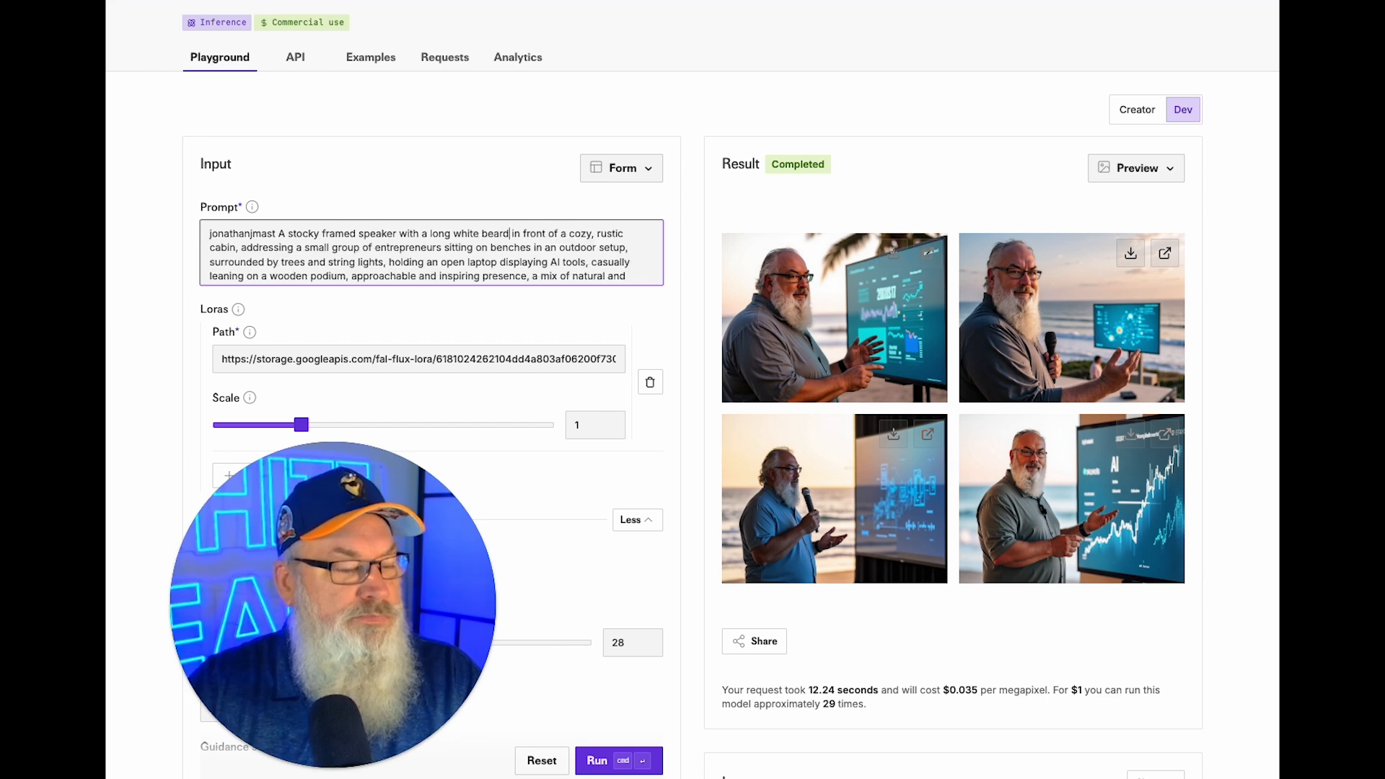
pyautogui.click(615, 761)
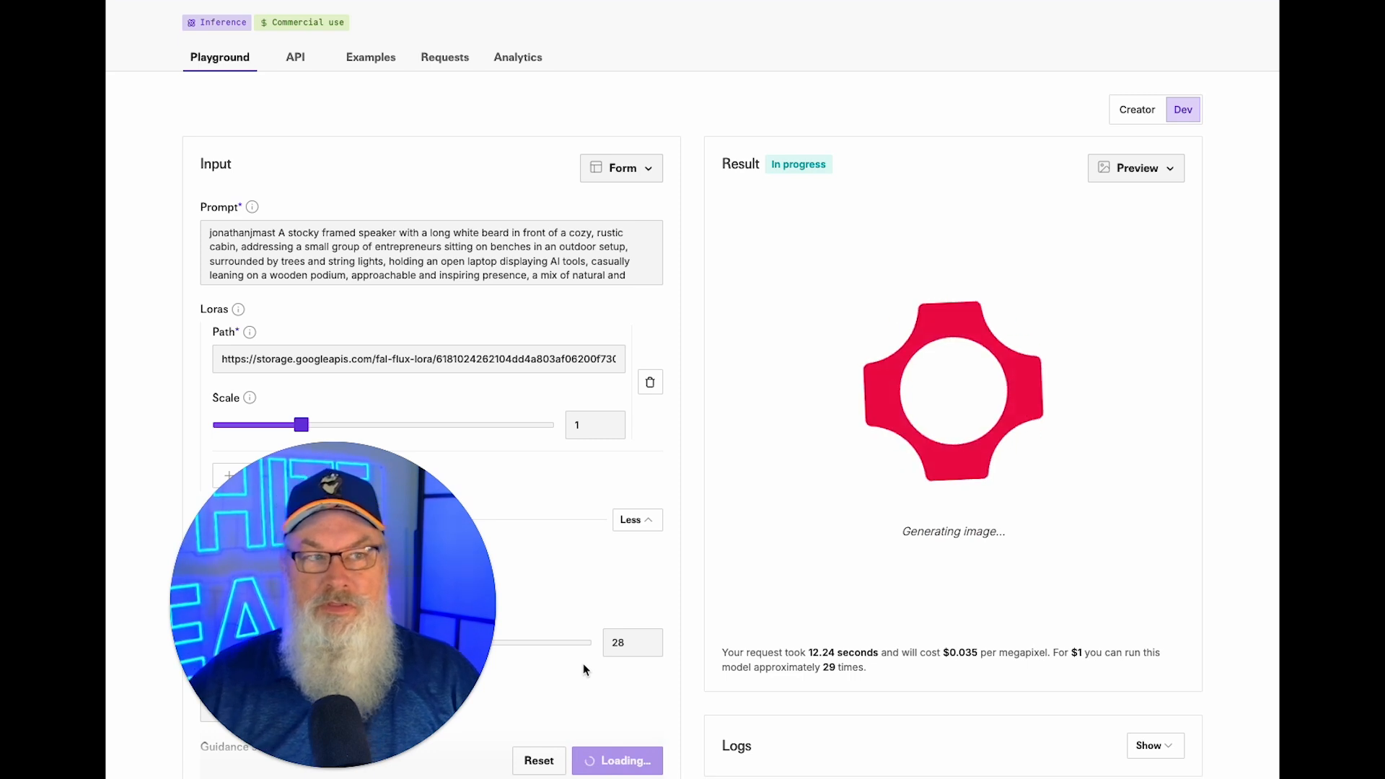
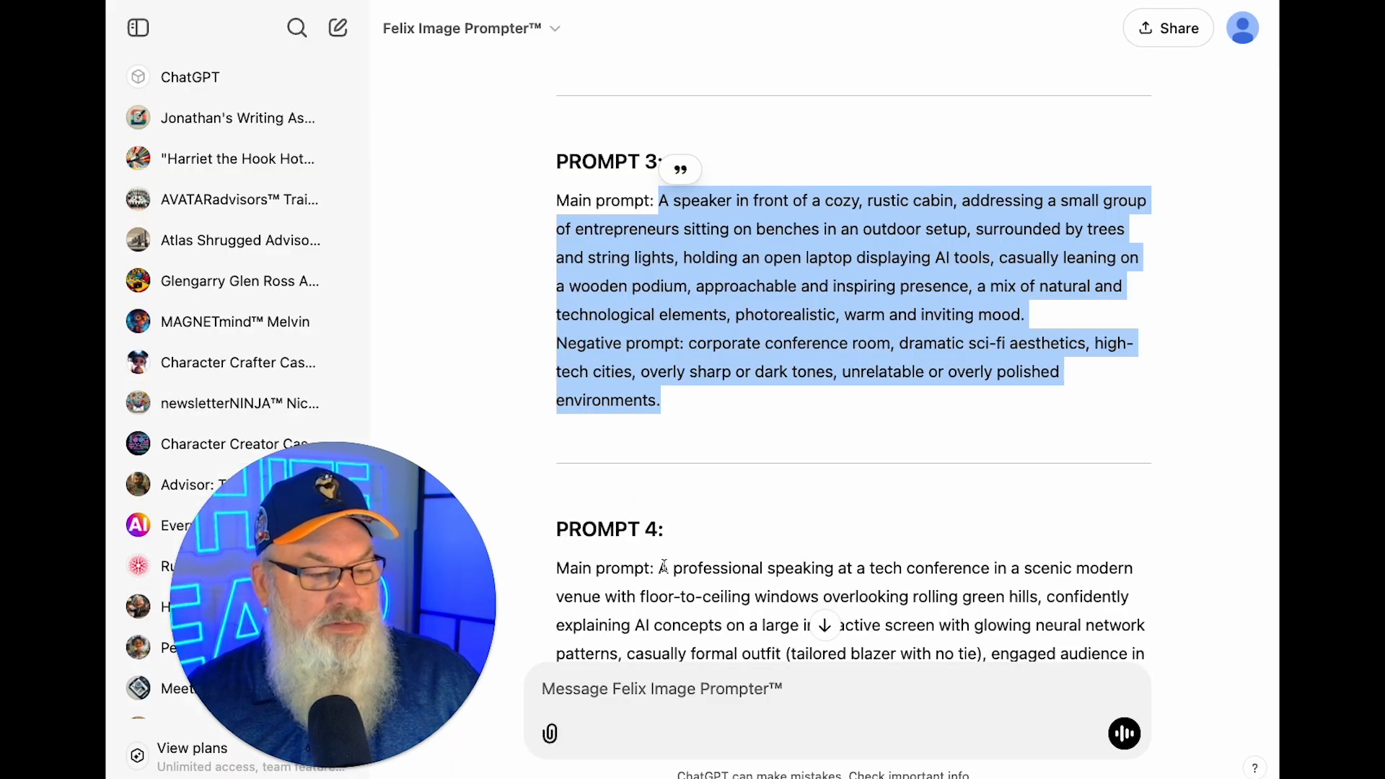
# Copy ChatGPT's Prompt 4 tech-conference text and select the existing fal.ai prompt.
pyautogui.moveTo(662, 568); pyautogui.dragTo(775, 626)
pyautogui.scroll(-5, 794, 613)
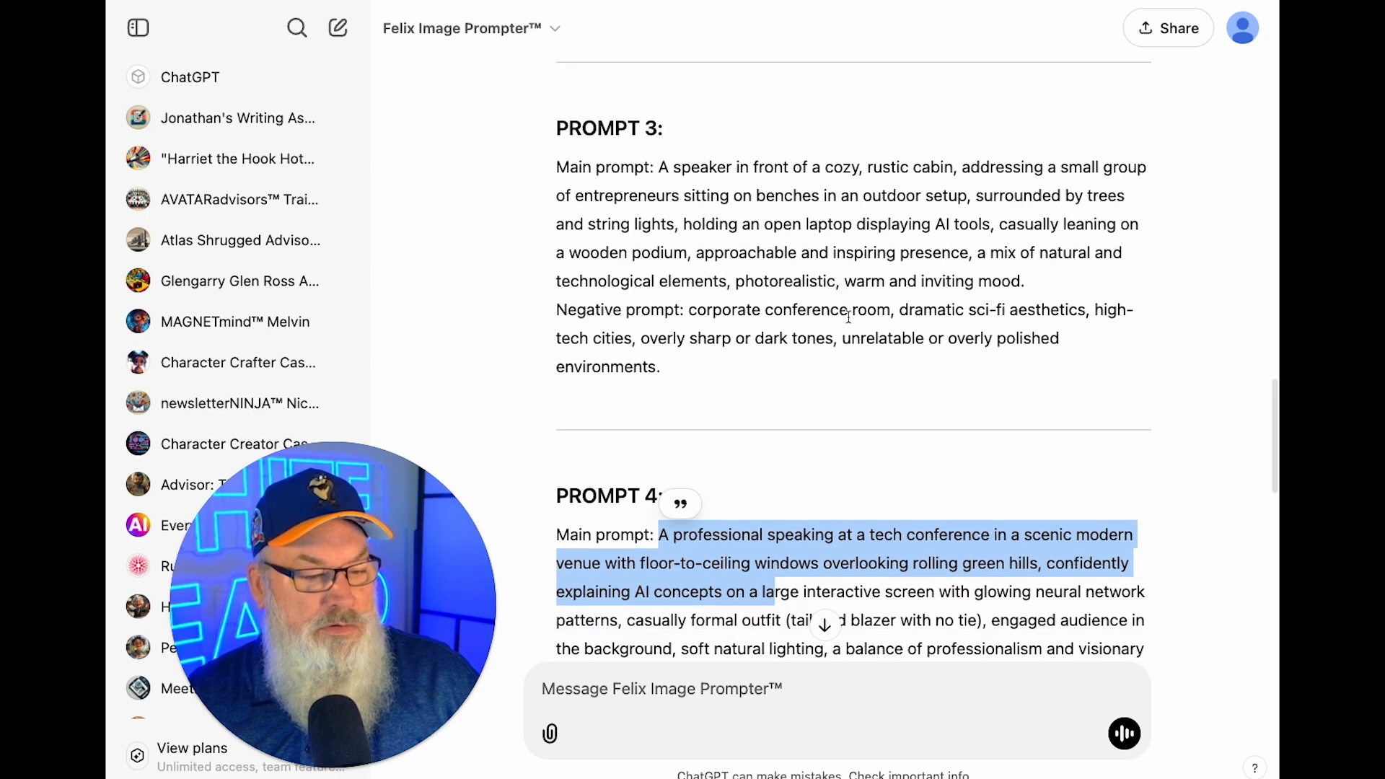
pyautogui.moveTo(847, 355); pyautogui.dragTo(822, 477)
pyautogui.press('super+c')
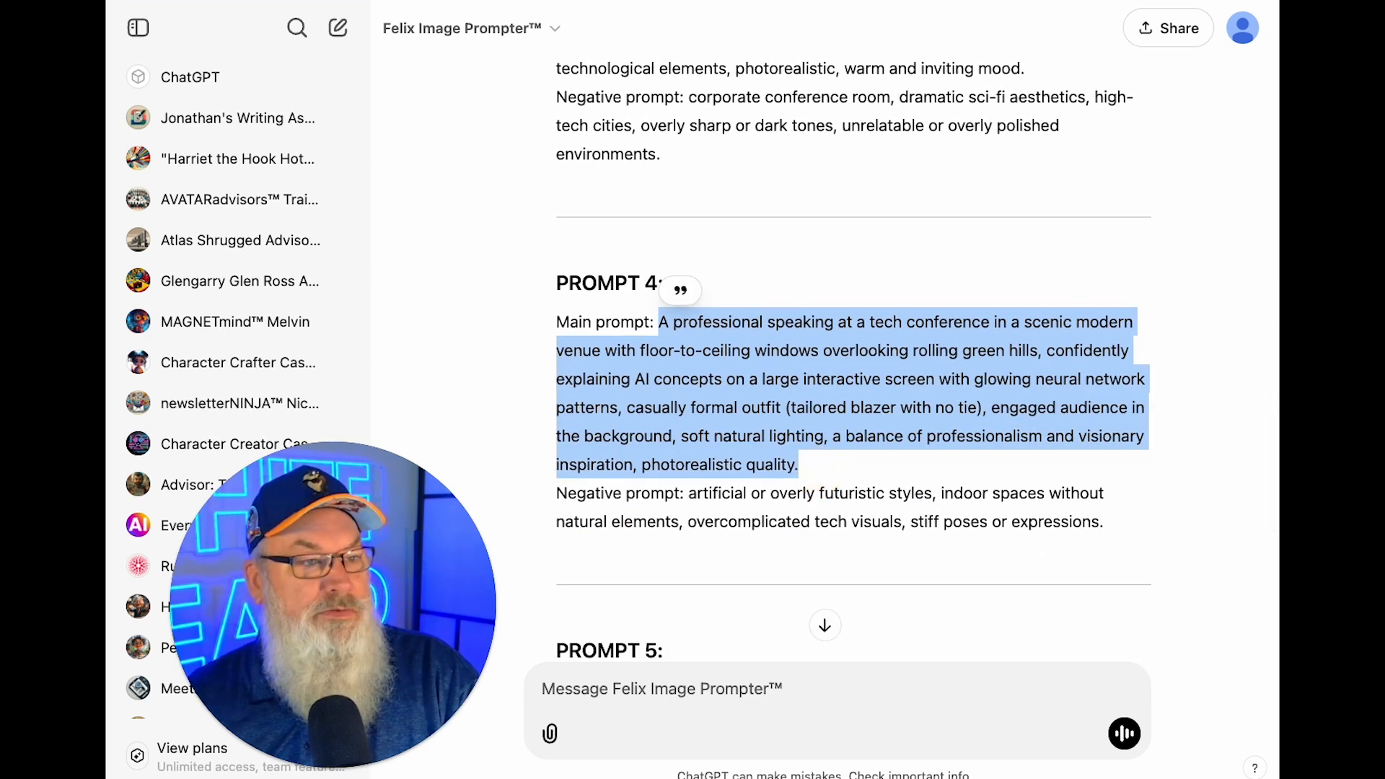
pyautogui.click(559, 2)
pyautogui.tripleClick(404, 246)
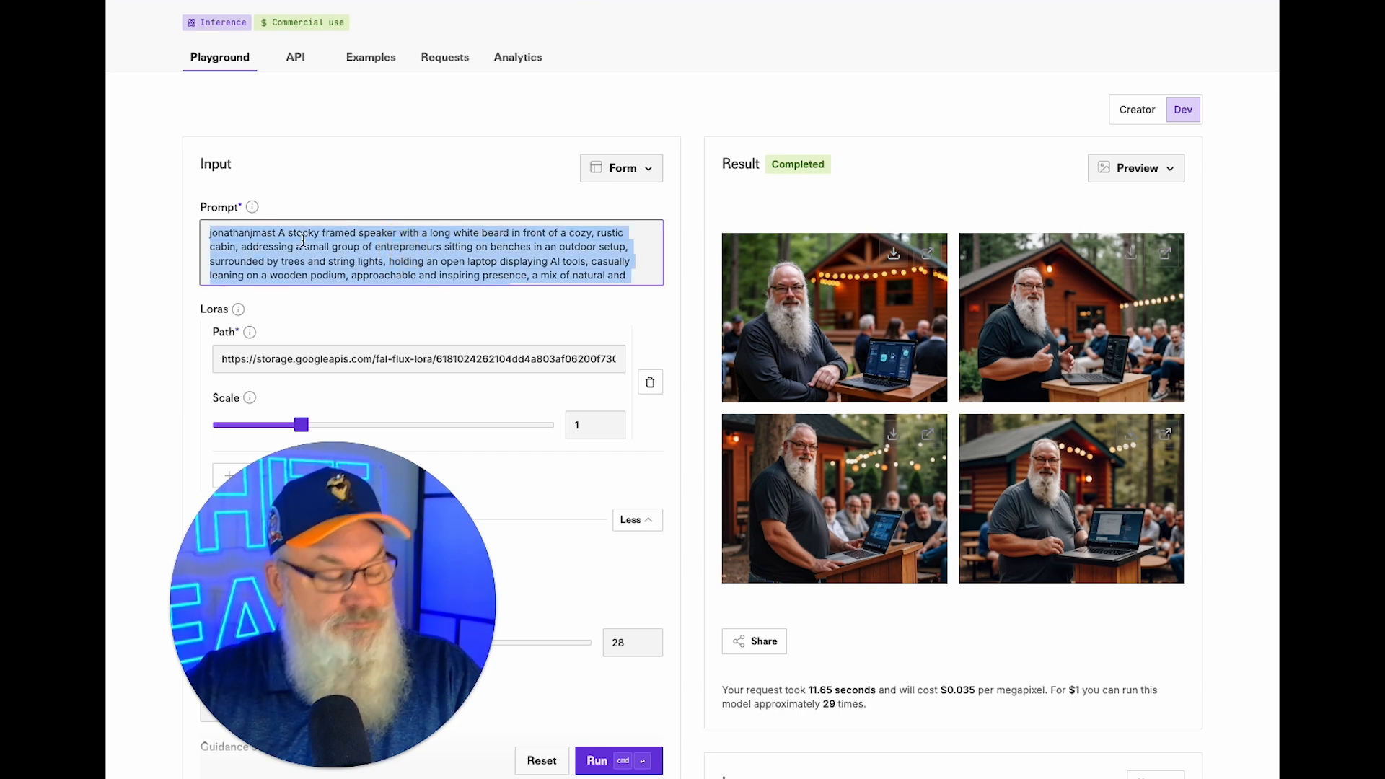
# Paste Prompt 4, prepend the trigger word and 'stock framed with a long white beard', then generate.
pyautogui.press('BackSpace')
pyautogui.press('super+v')
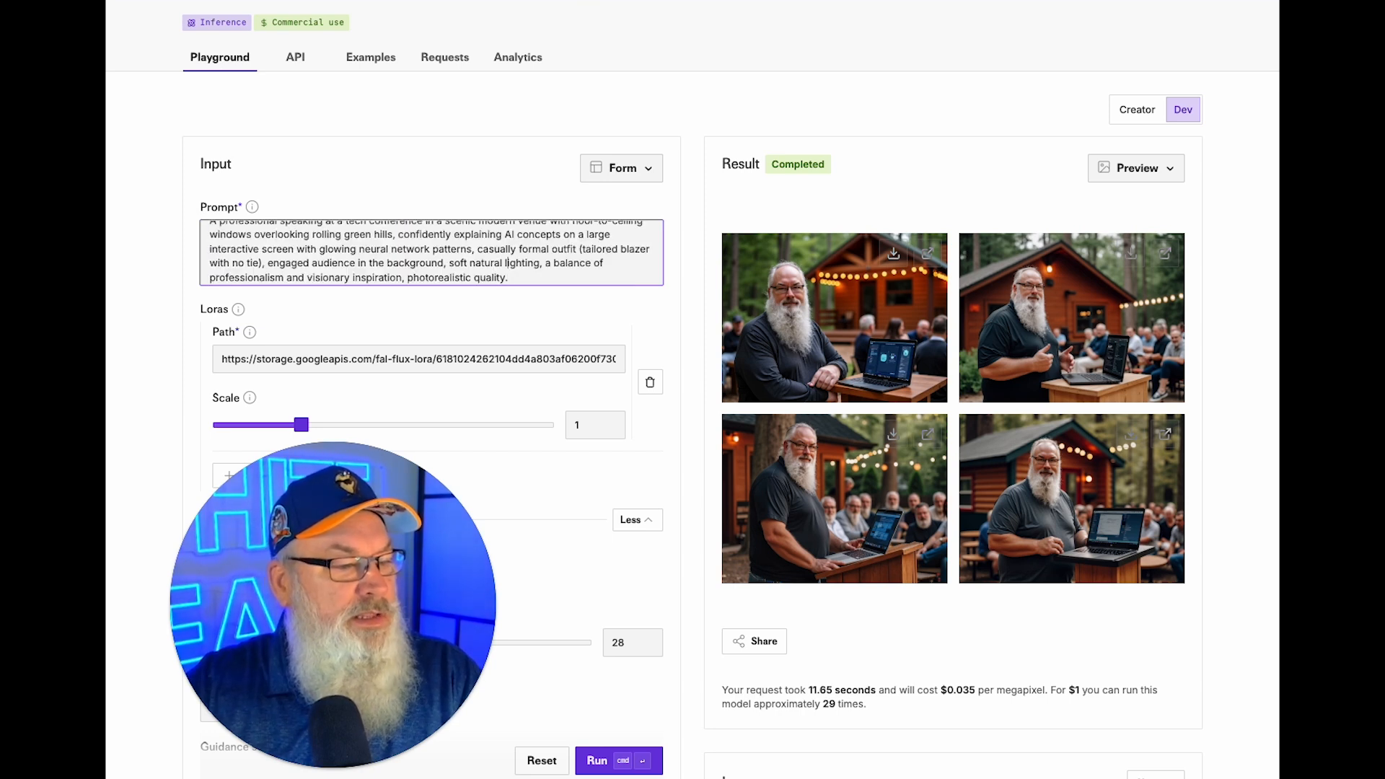
pyautogui.press('super+Up')
pyautogui.write('jonathanjma')
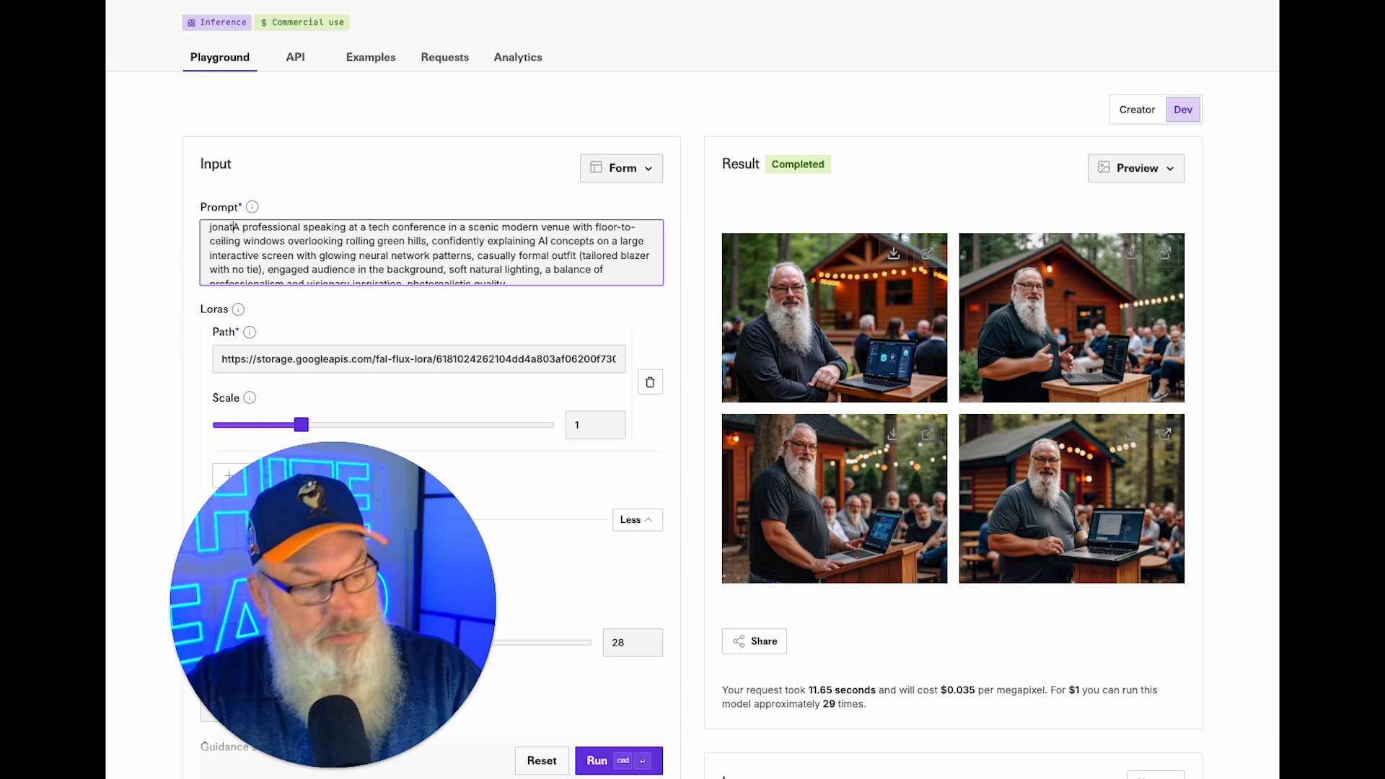
pyautogui.write('st as ')
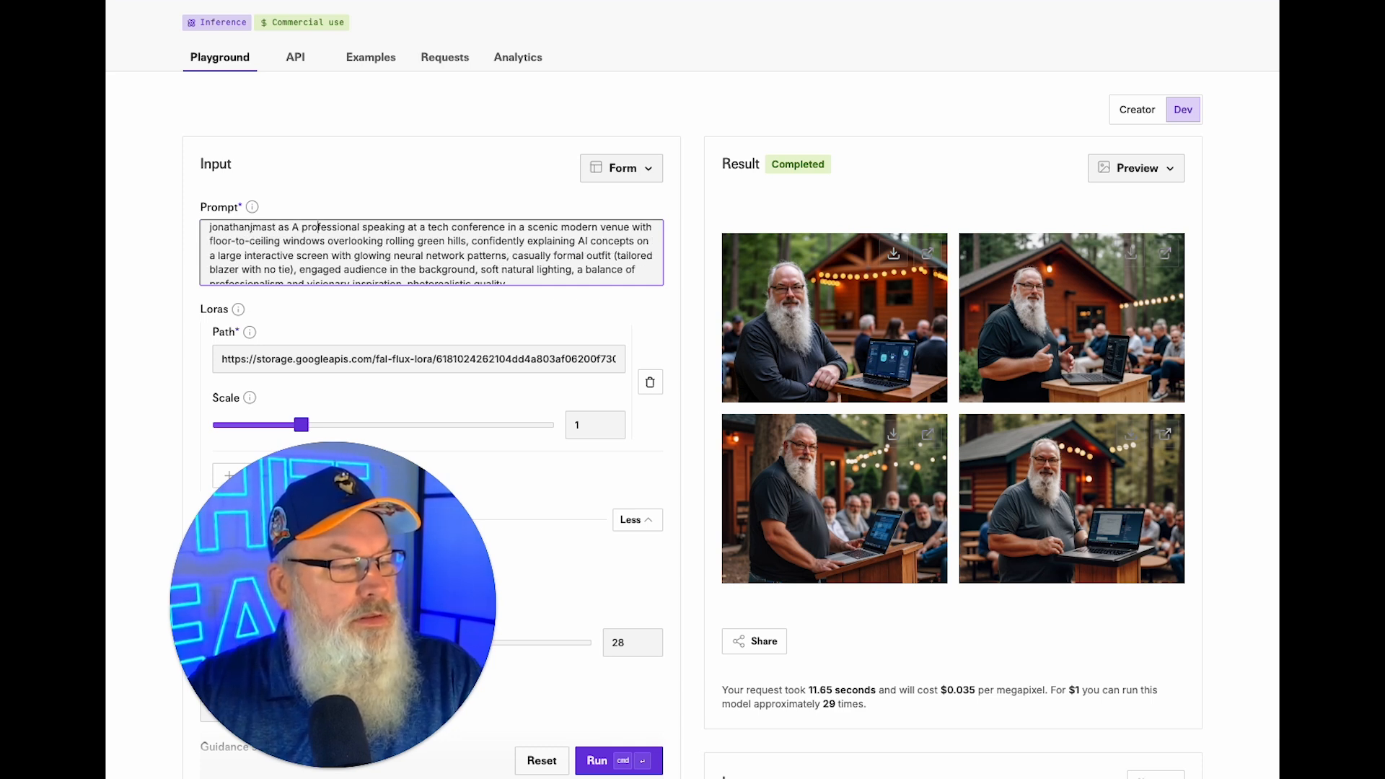
pyautogui.write('stock fram')
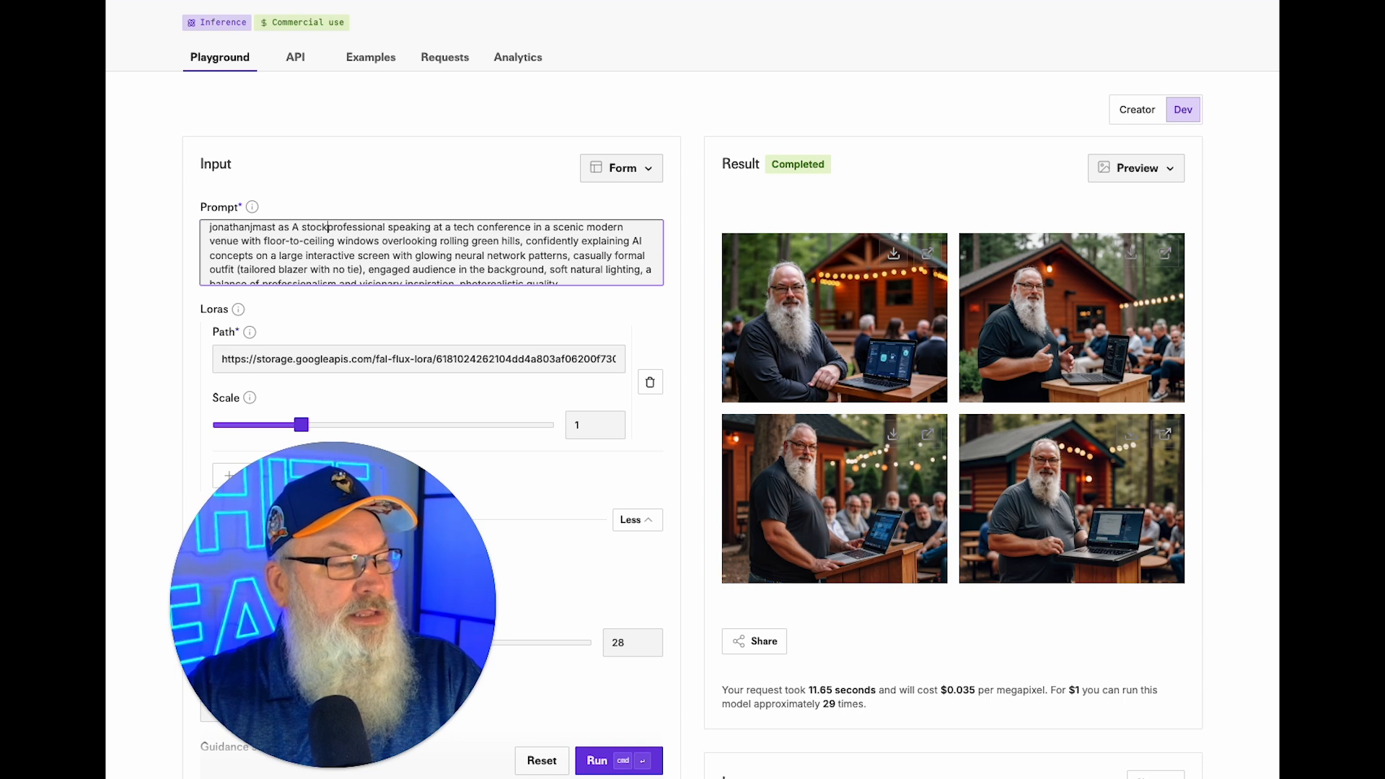
pyautogui.write('ed ')
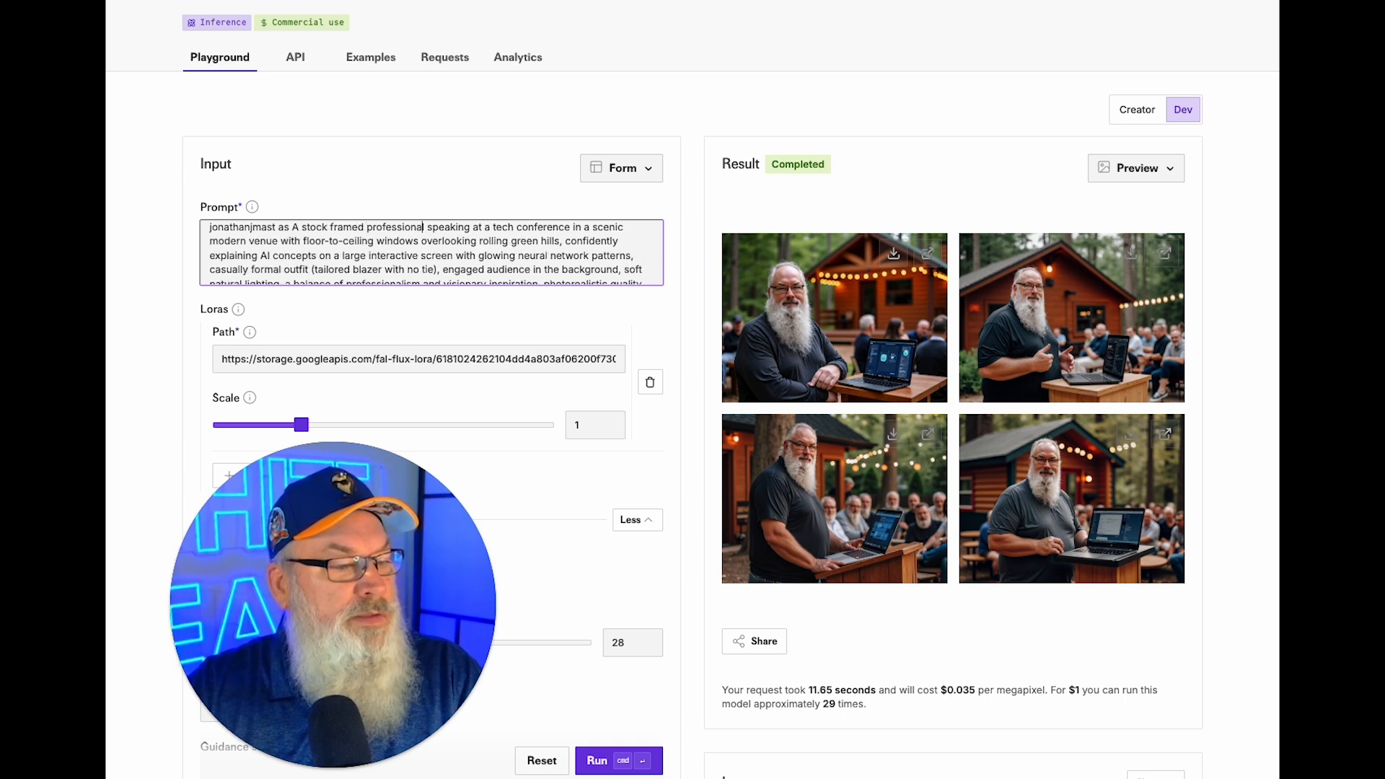
pyautogui.write('with a long white ')
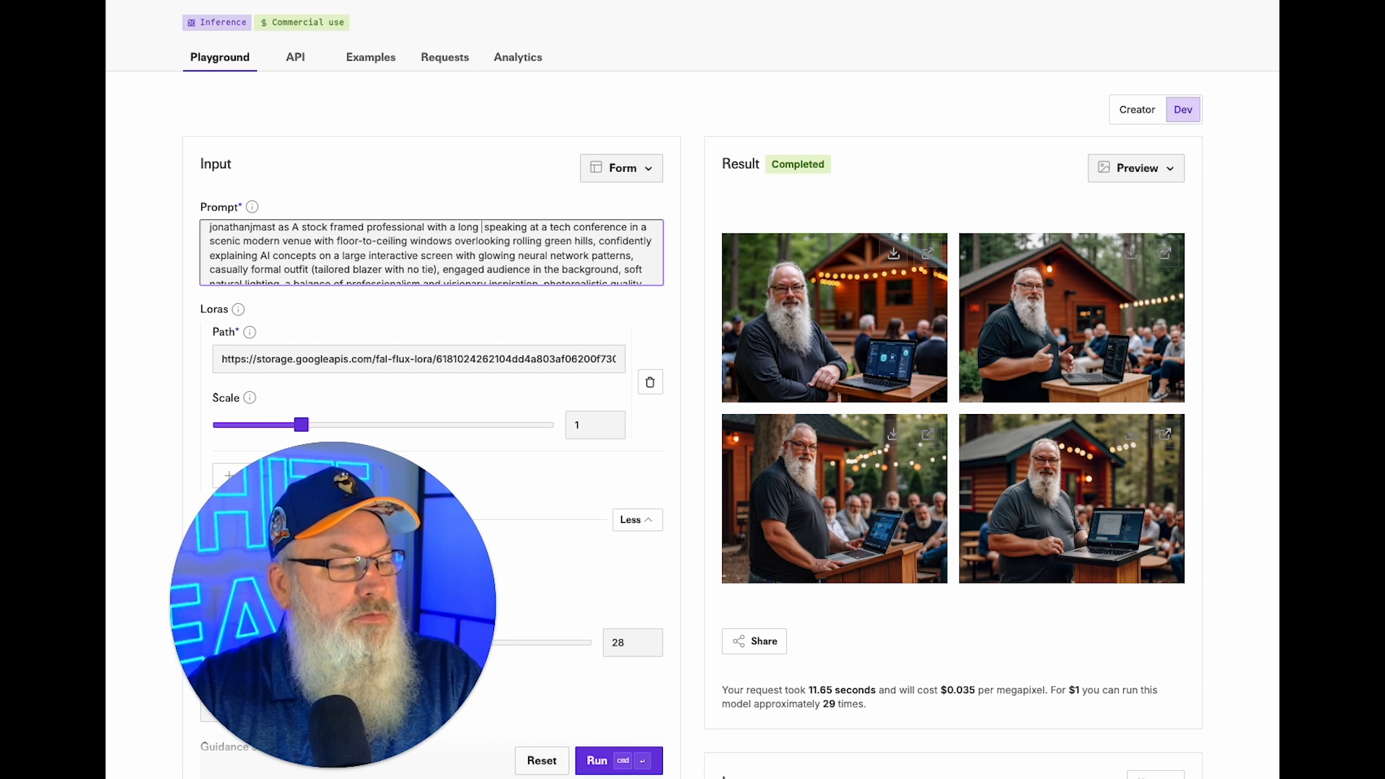
pyautogui.write('e beard')
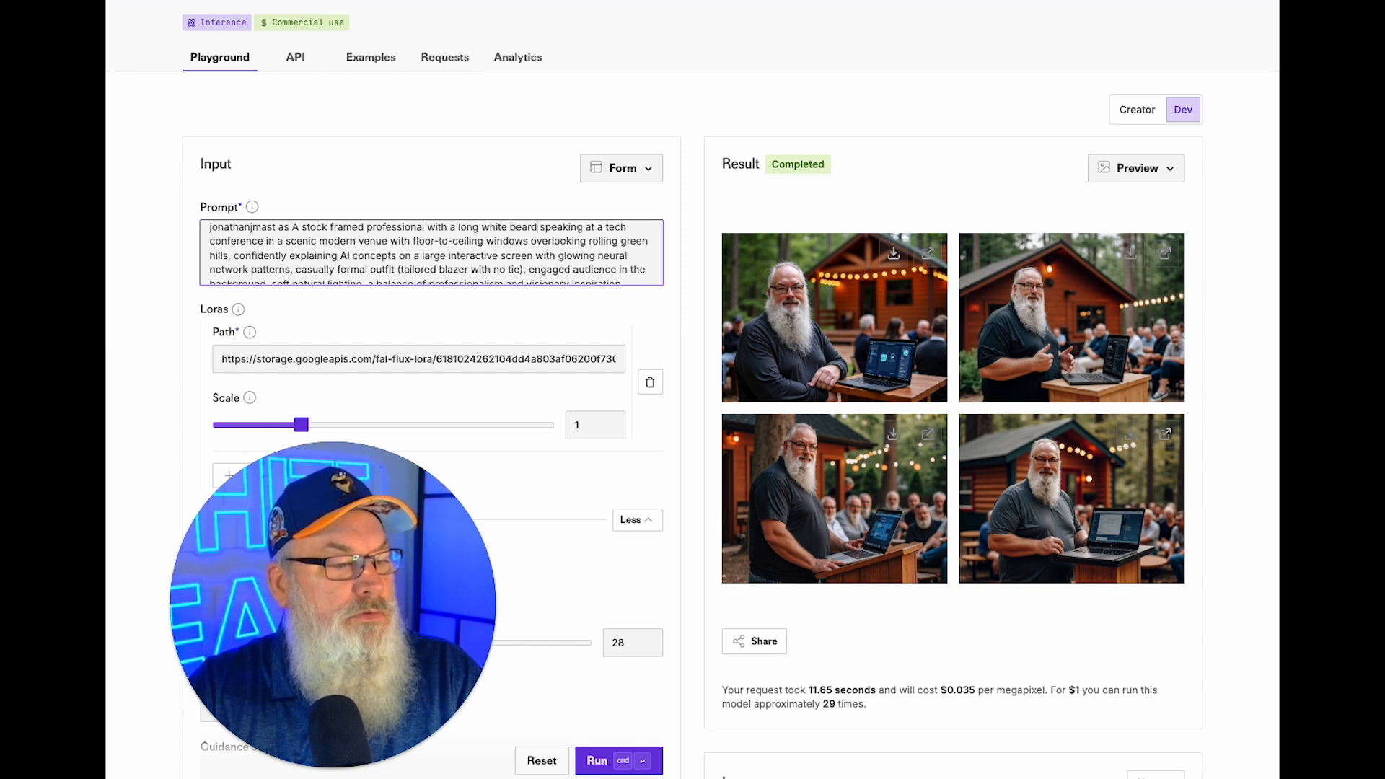
pyautogui.click(606, 760)
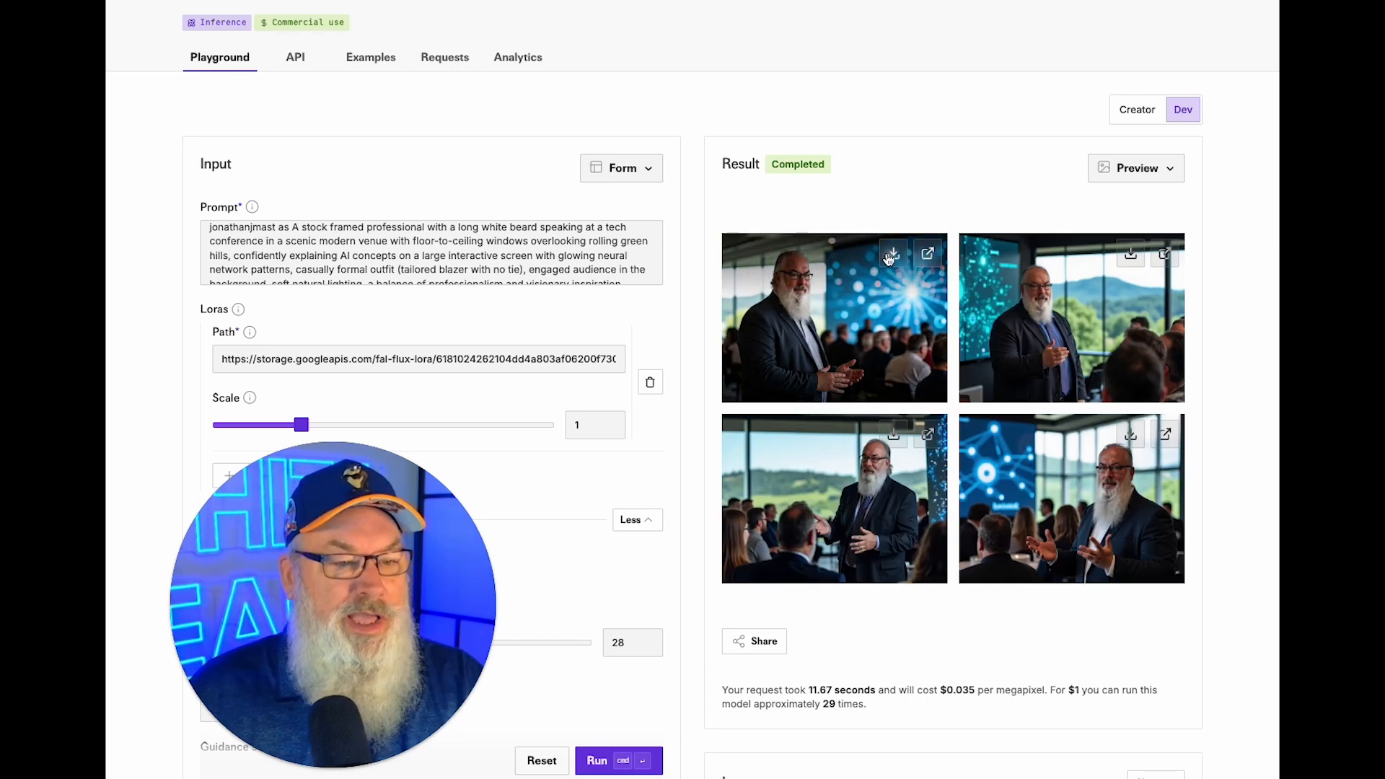
# Save the second and fourth conference images, then generate a fresh batch with the same prompt.
pyautogui.click(1131, 256)
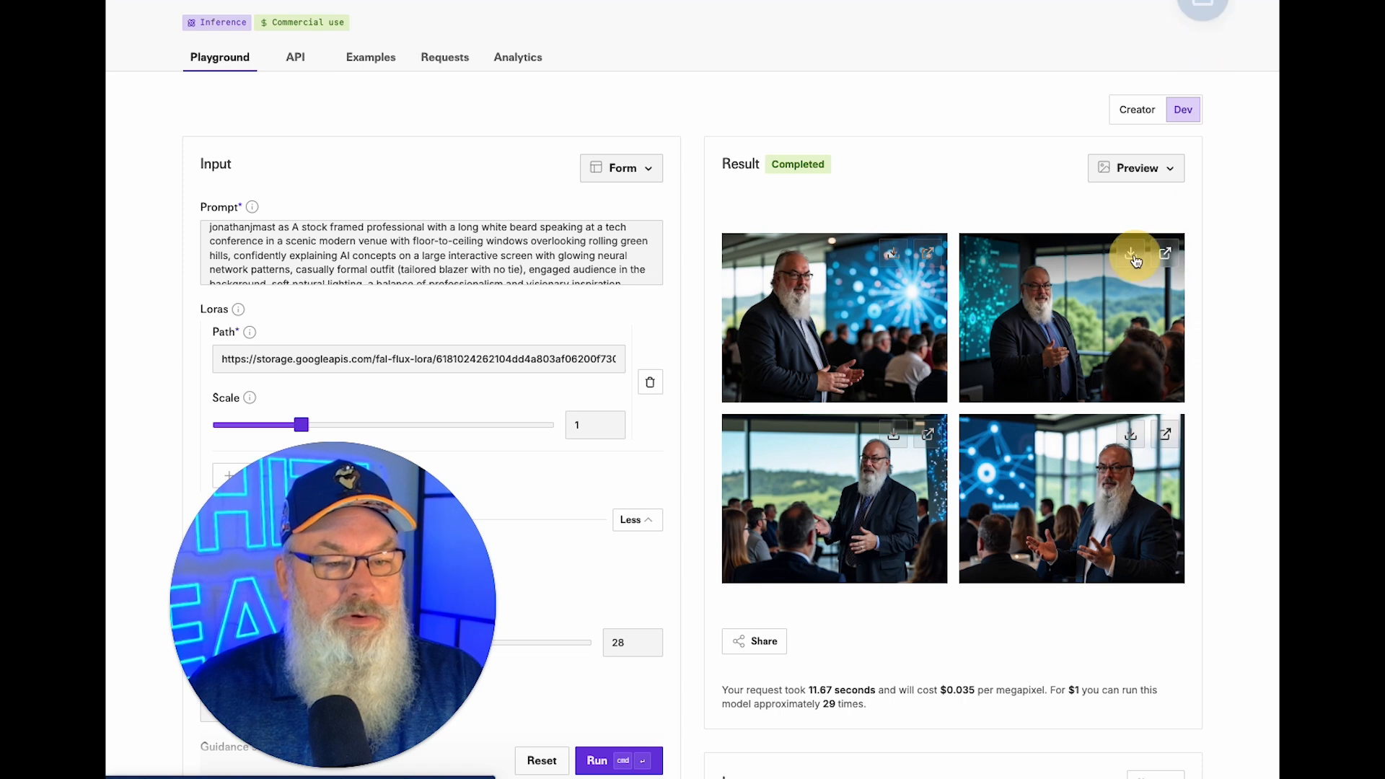
pyautogui.click(1131, 435)
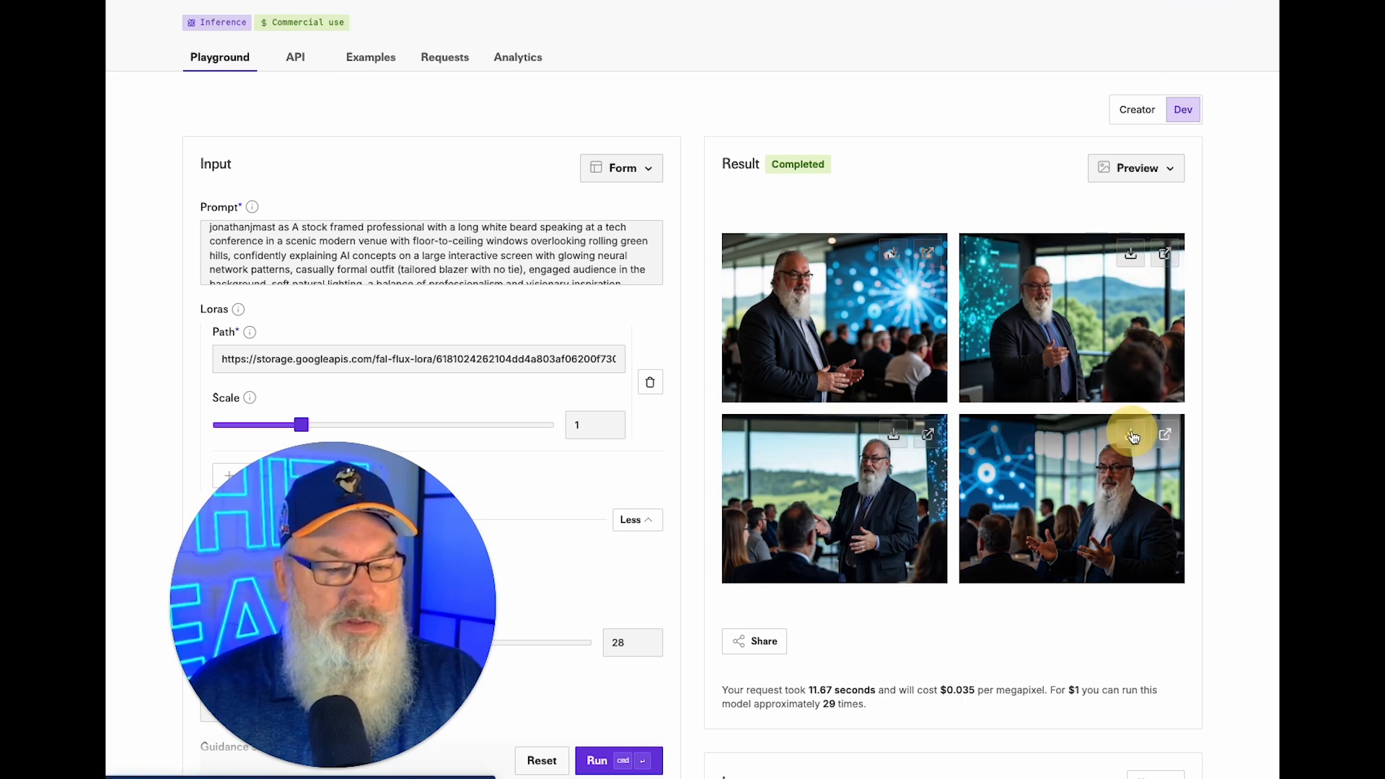
pyautogui.click(598, 762)
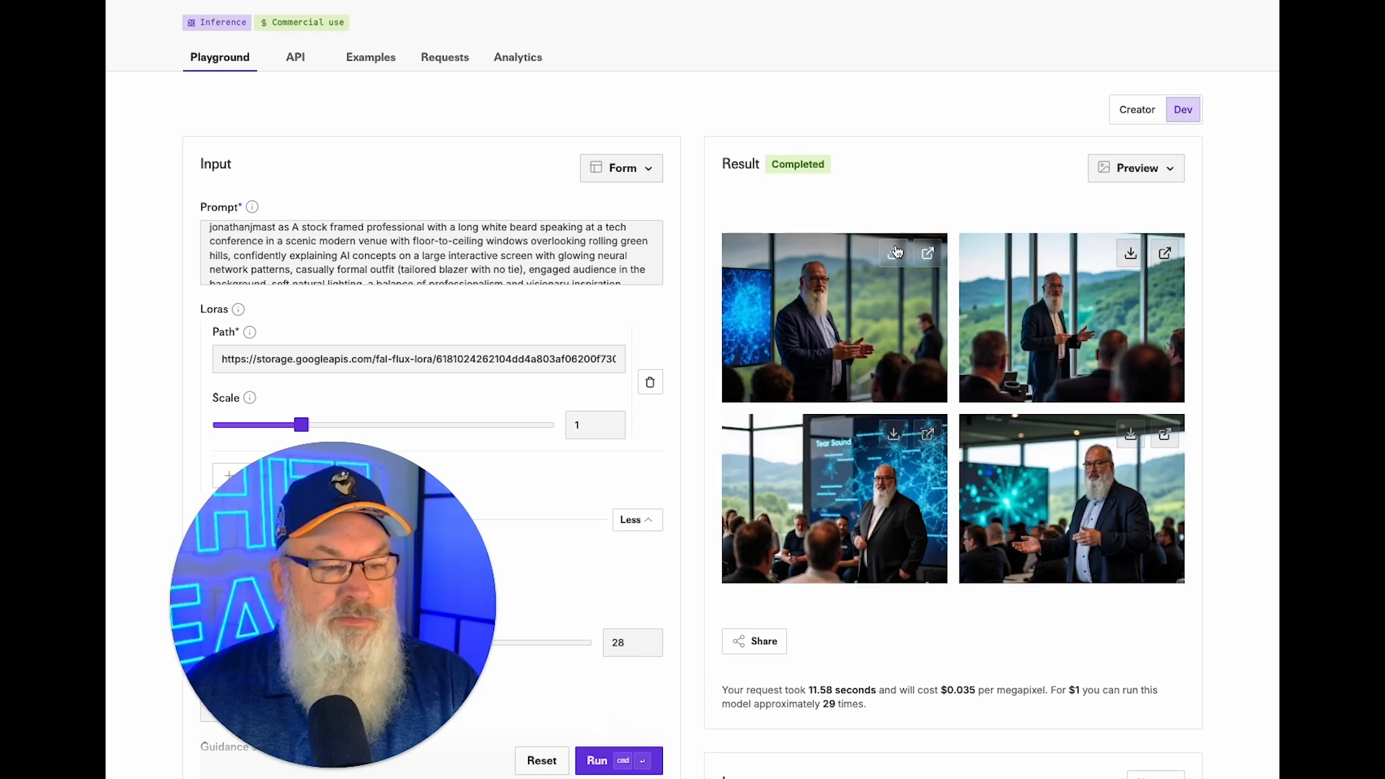
# Download all four images of the new hillside-window conference batch.
pyautogui.click(1130, 253)
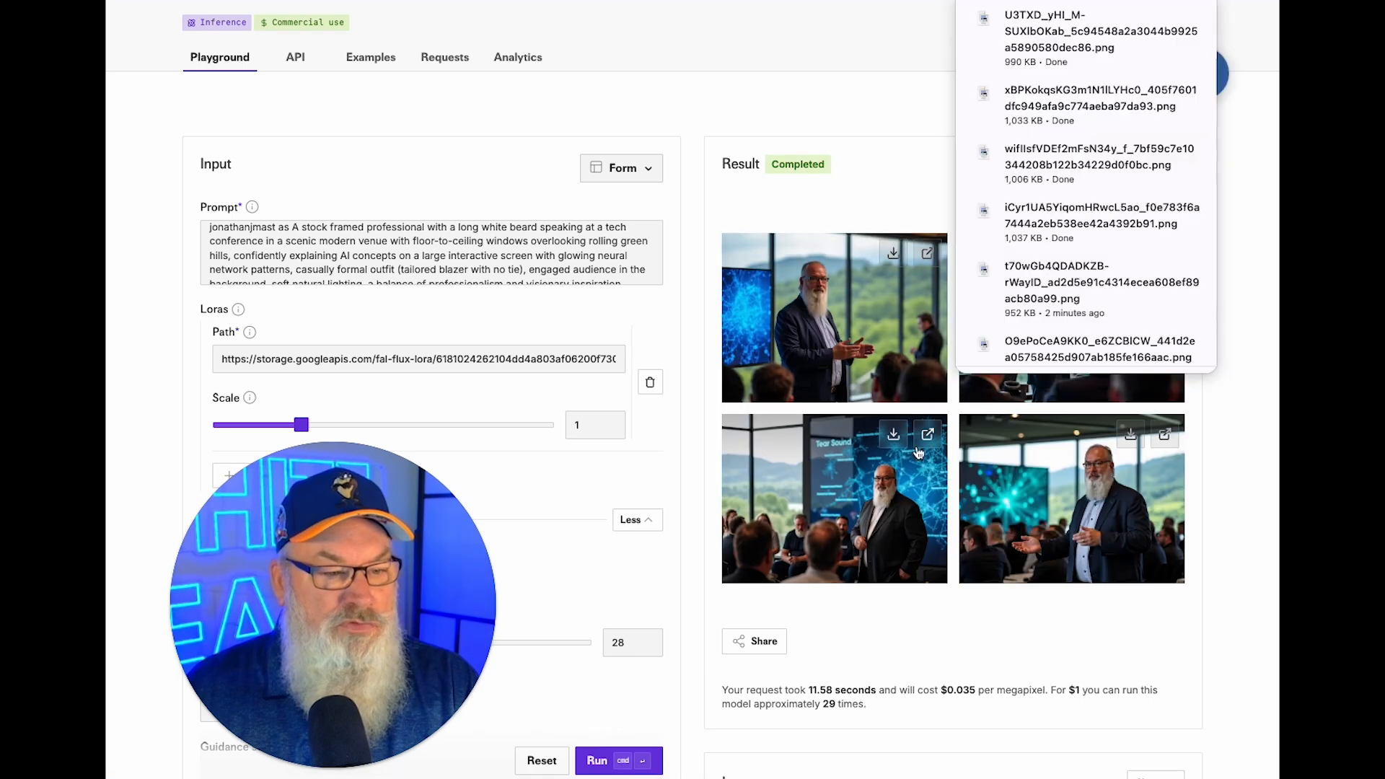
pyautogui.click(892, 434)
pyautogui.click(1130, 434)
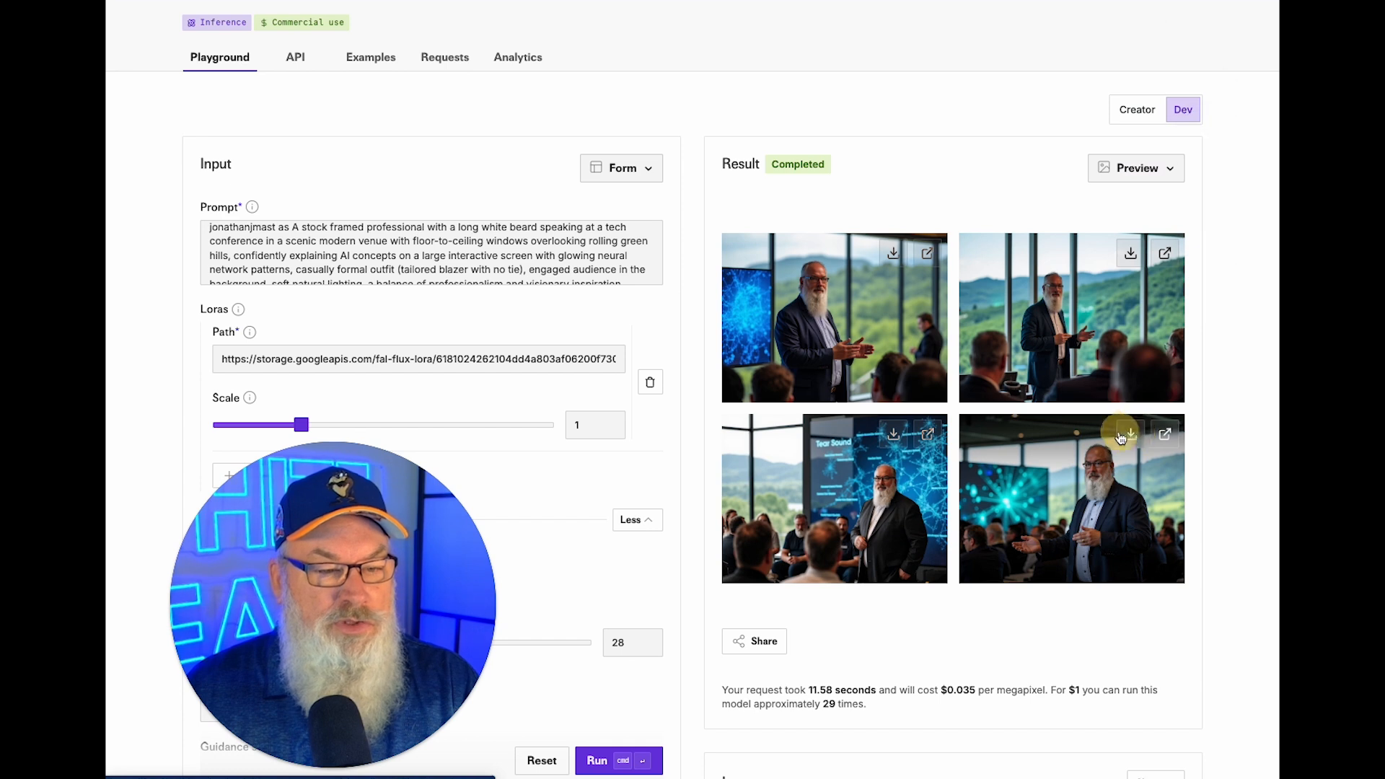
pyautogui.click(893, 253)
pyautogui.scroll(1, 436, 248)
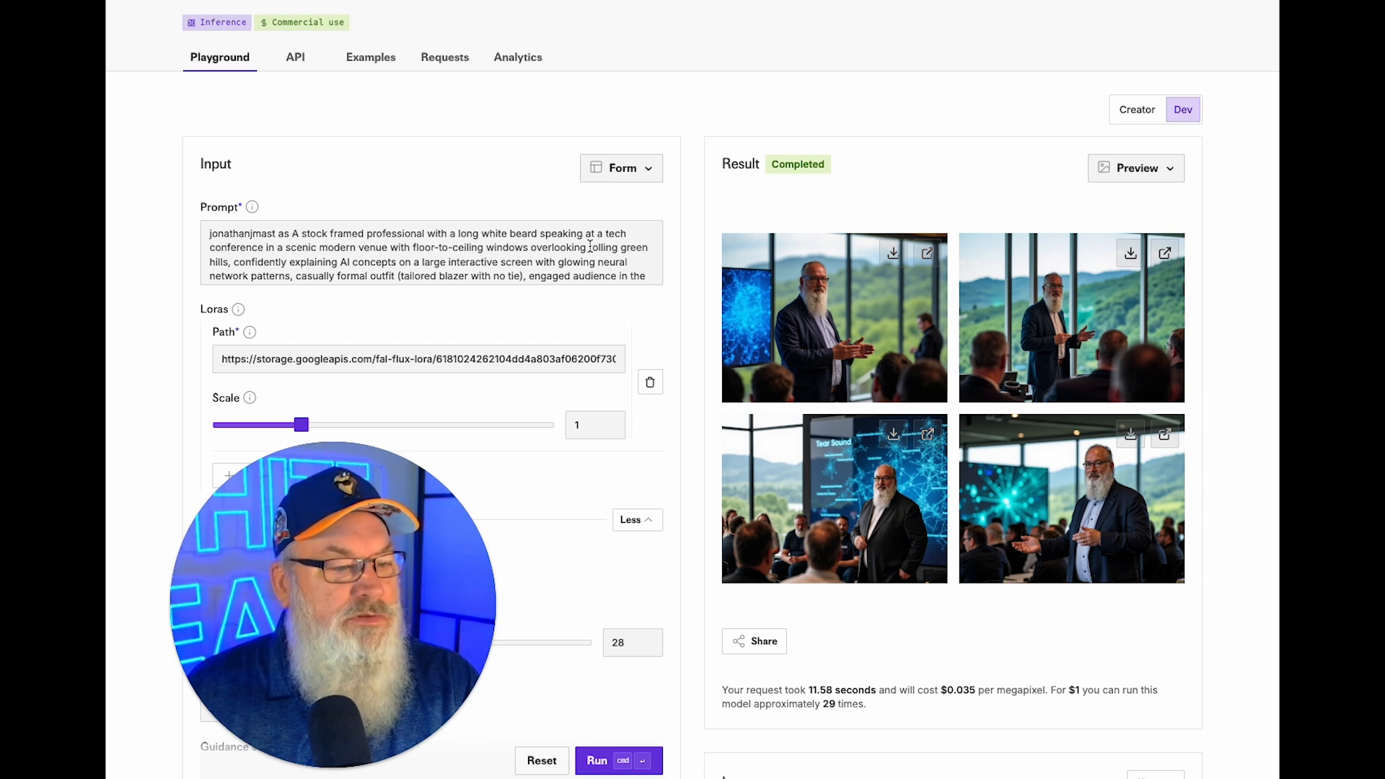
# Replace 'rolling green hills' with 'a wooded forest' in the prompt and generate.
pyautogui.moveTo(590, 246); pyautogui.dragTo(220, 264)
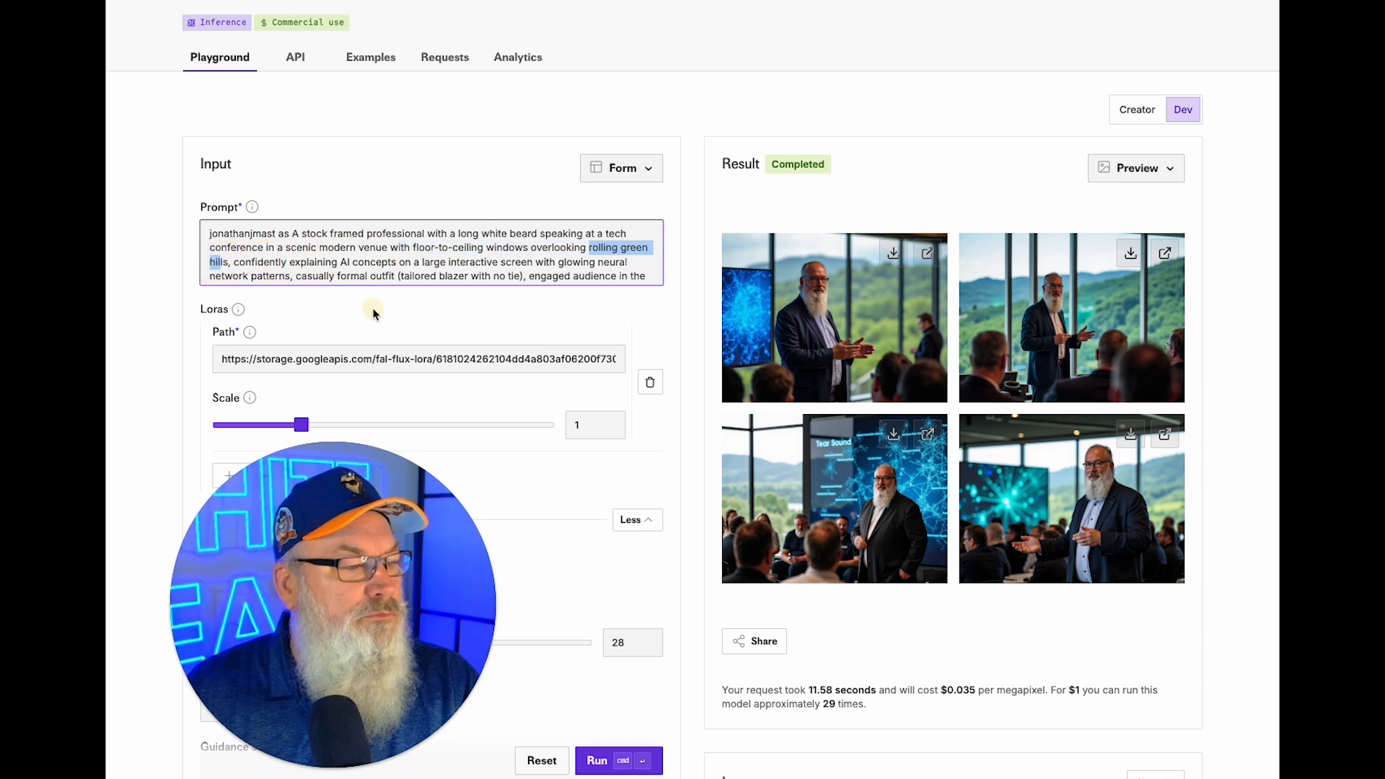
pyautogui.write('a')
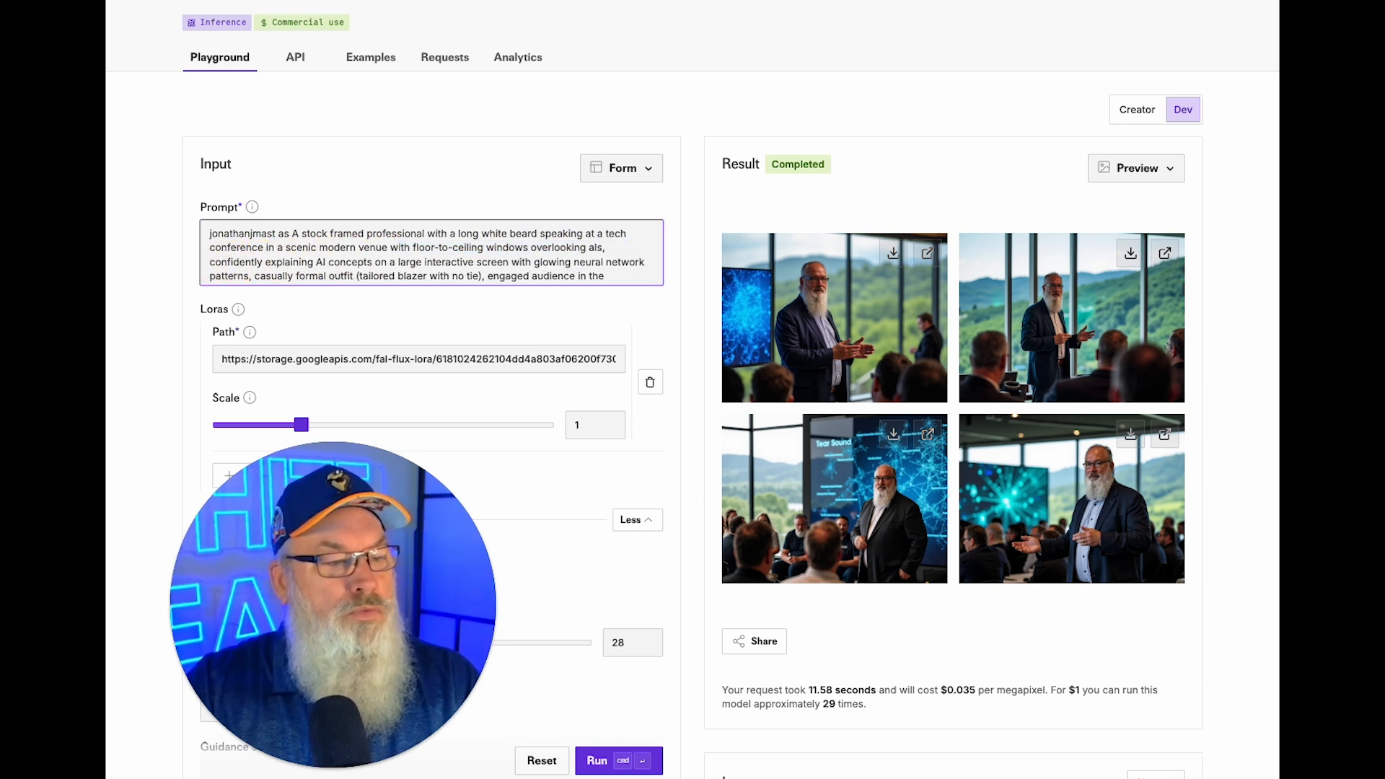
pyautogui.write(' wooded forest')
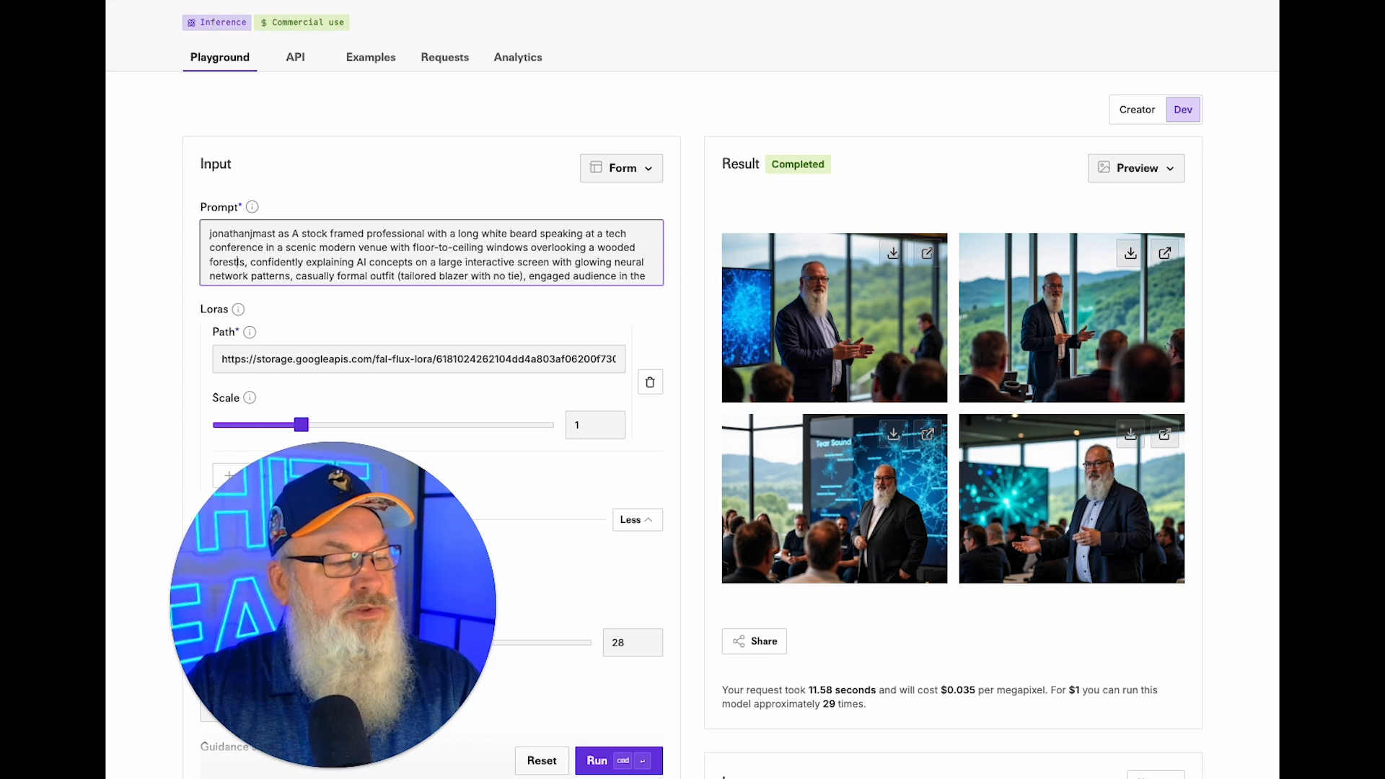
pyautogui.press('Delete')
pyautogui.press('Delete')
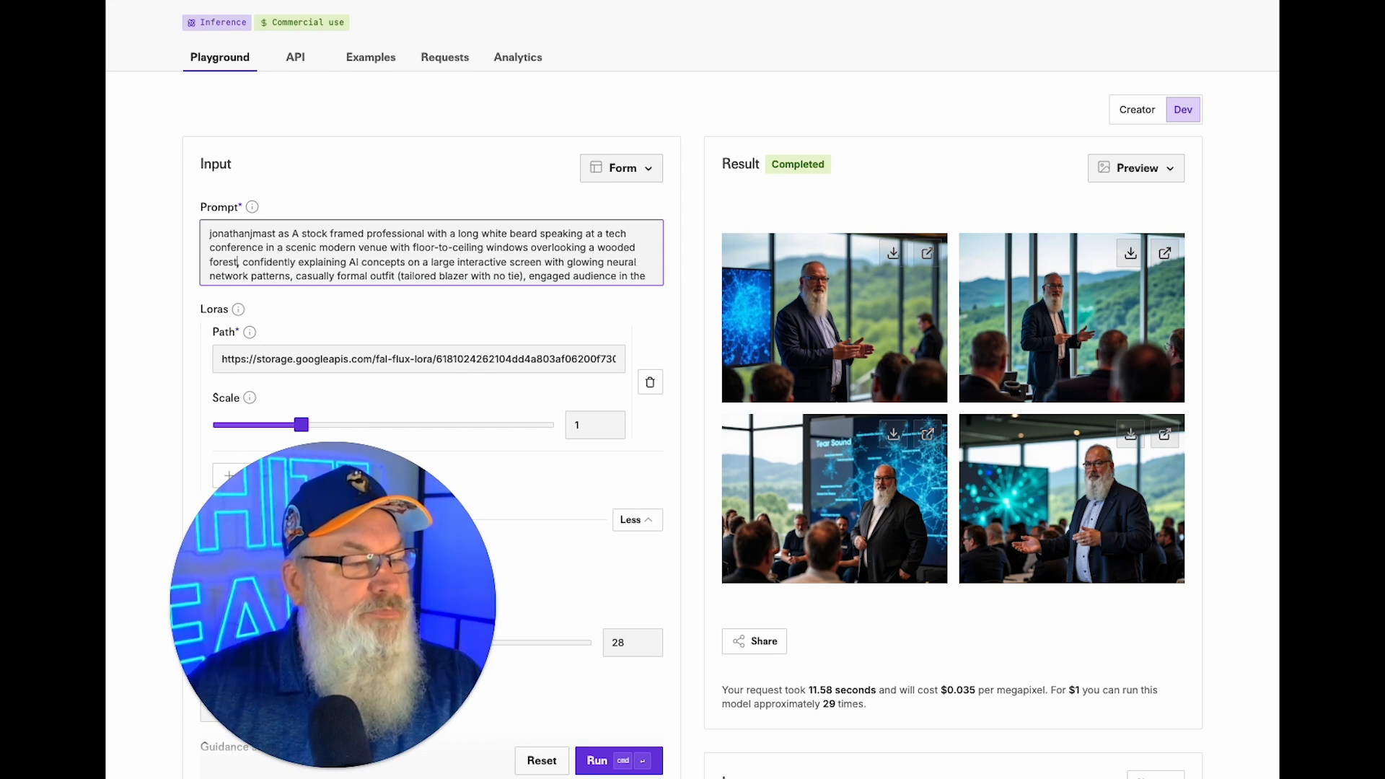
pyautogui.click(590, 762)
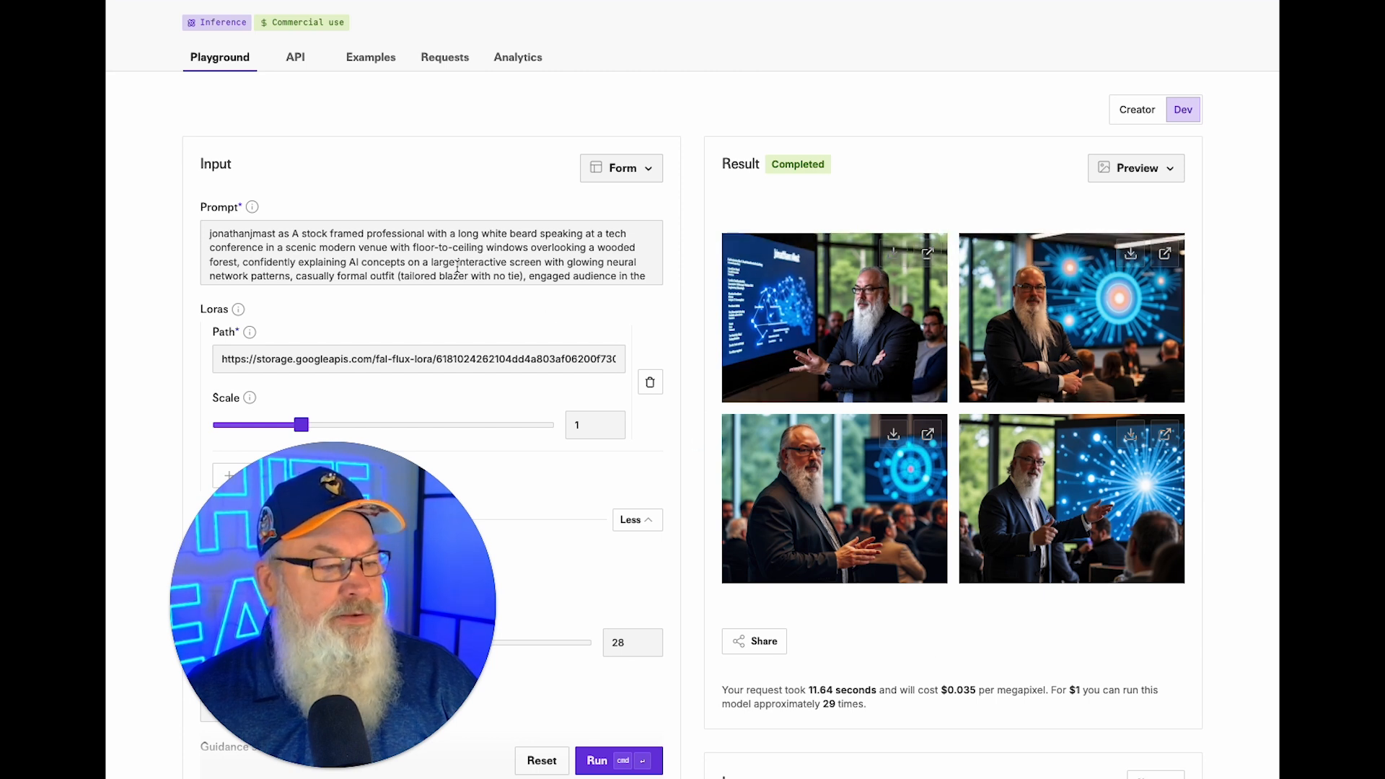
# Generate another forest-view batch and download the bottom-right image.
pyautogui.click(606, 760)
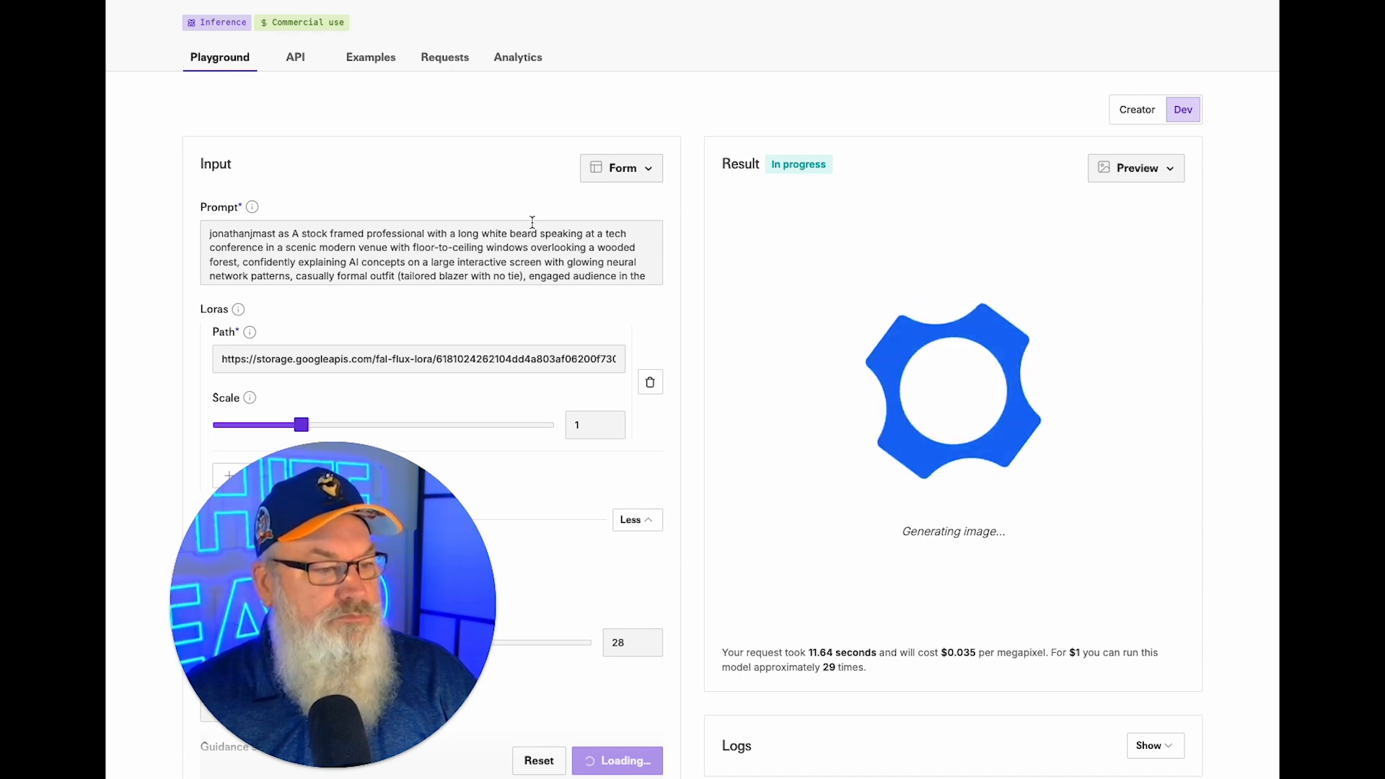
pyautogui.scroll(-1, 462, 269)
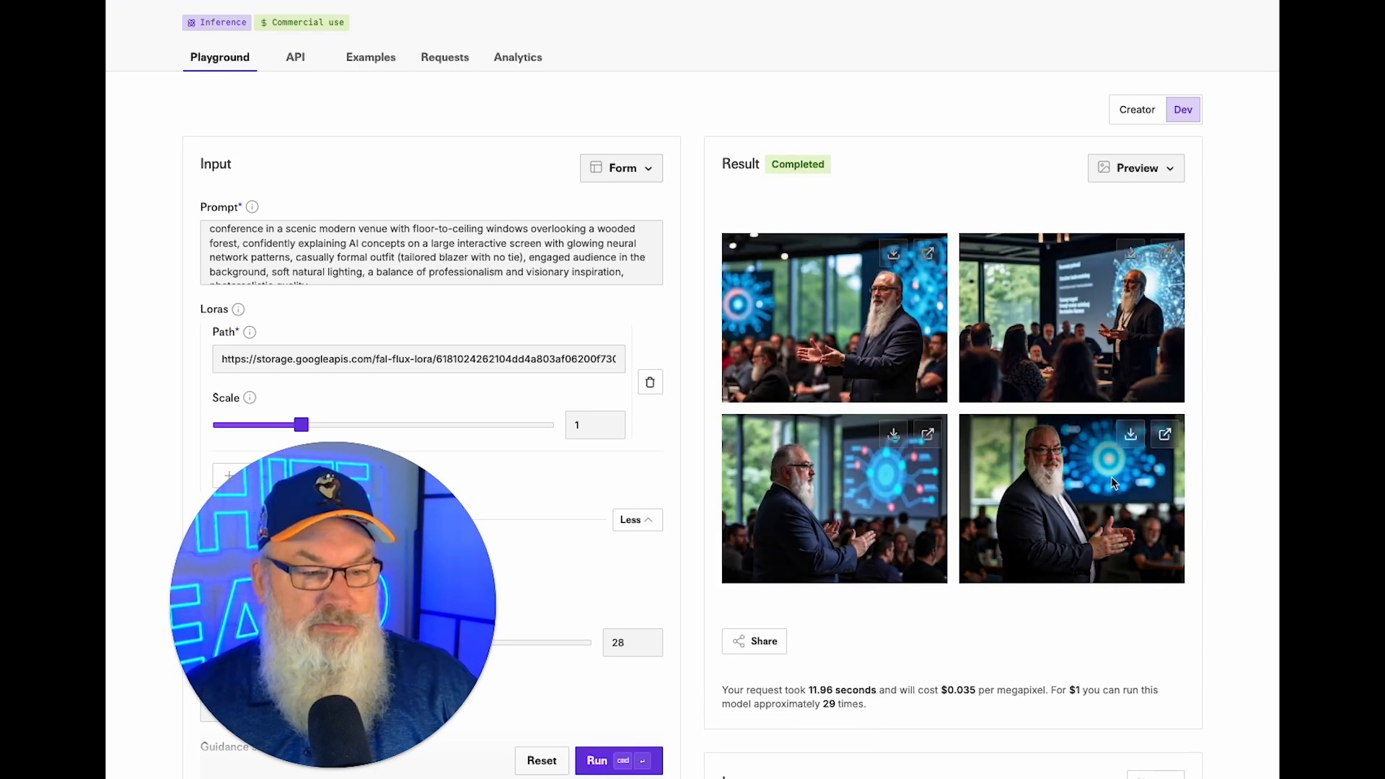
pyautogui.click(1130, 436)
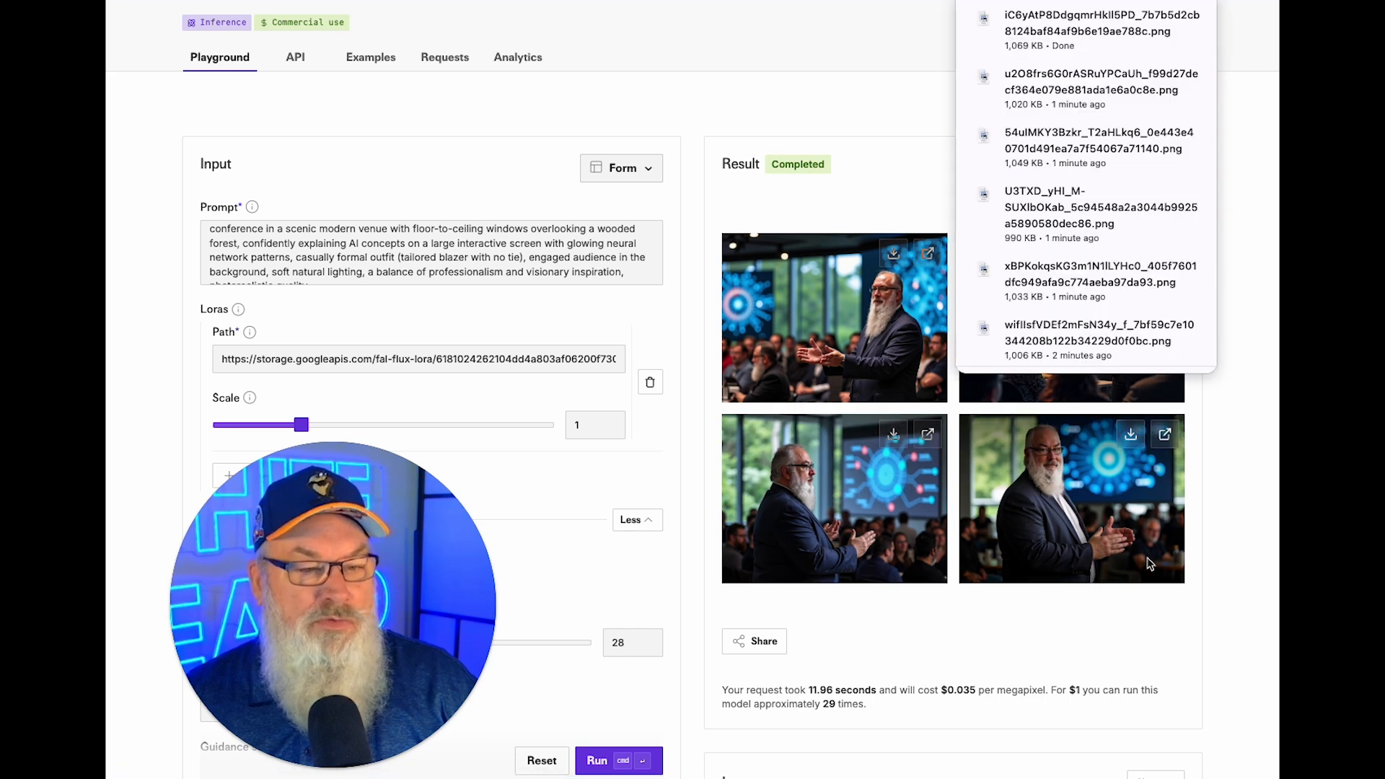
pyautogui.click(1236, 517)
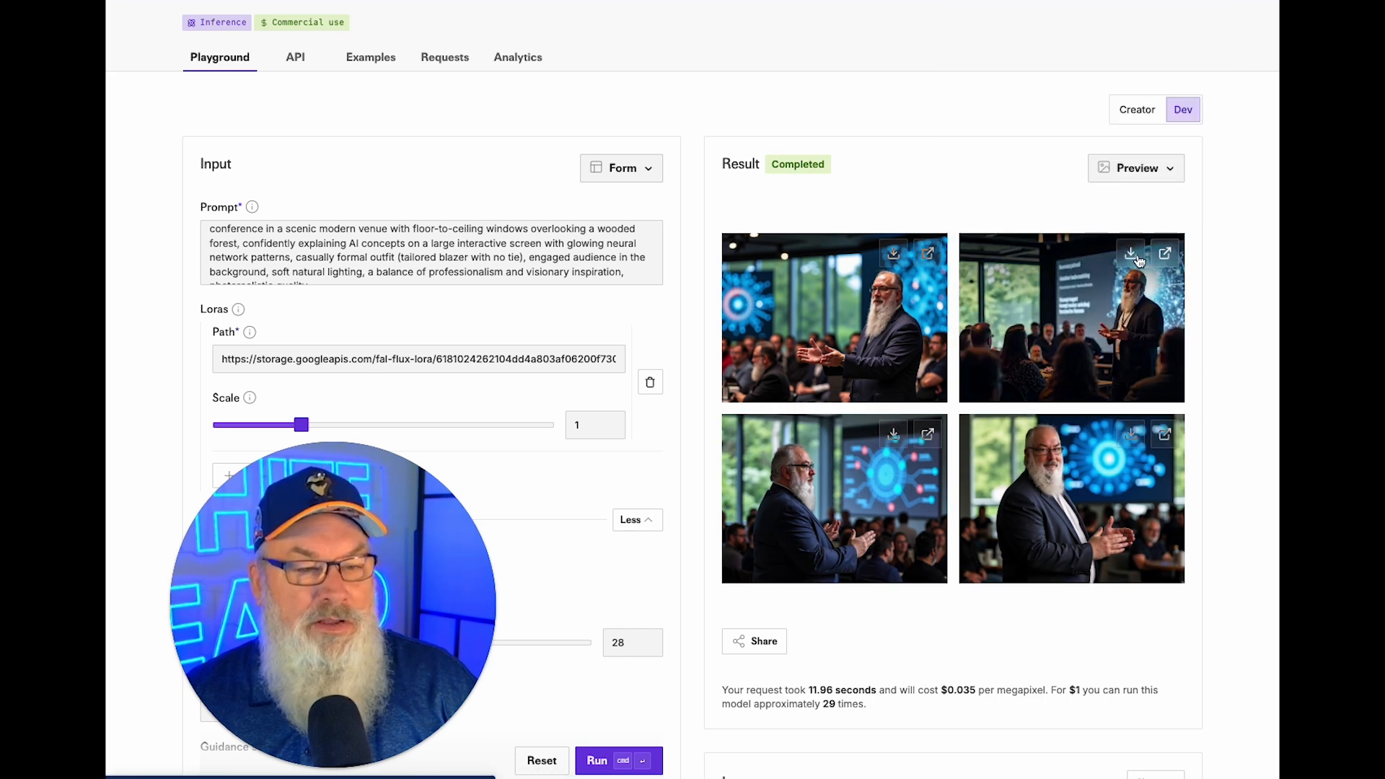
# Make the blazer 'orange' in the prompt and generate a new batch.
pyautogui.click(442, 257)
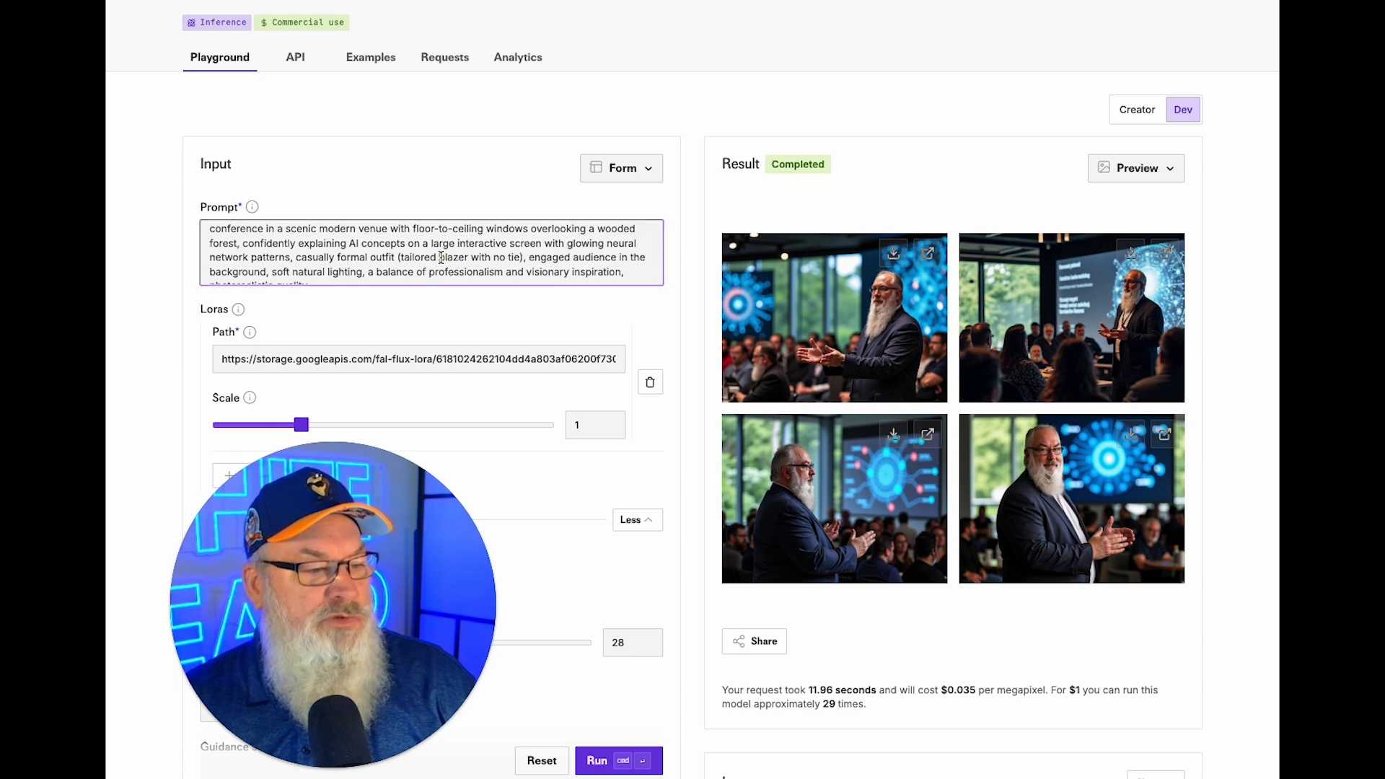
pyautogui.write('orange')
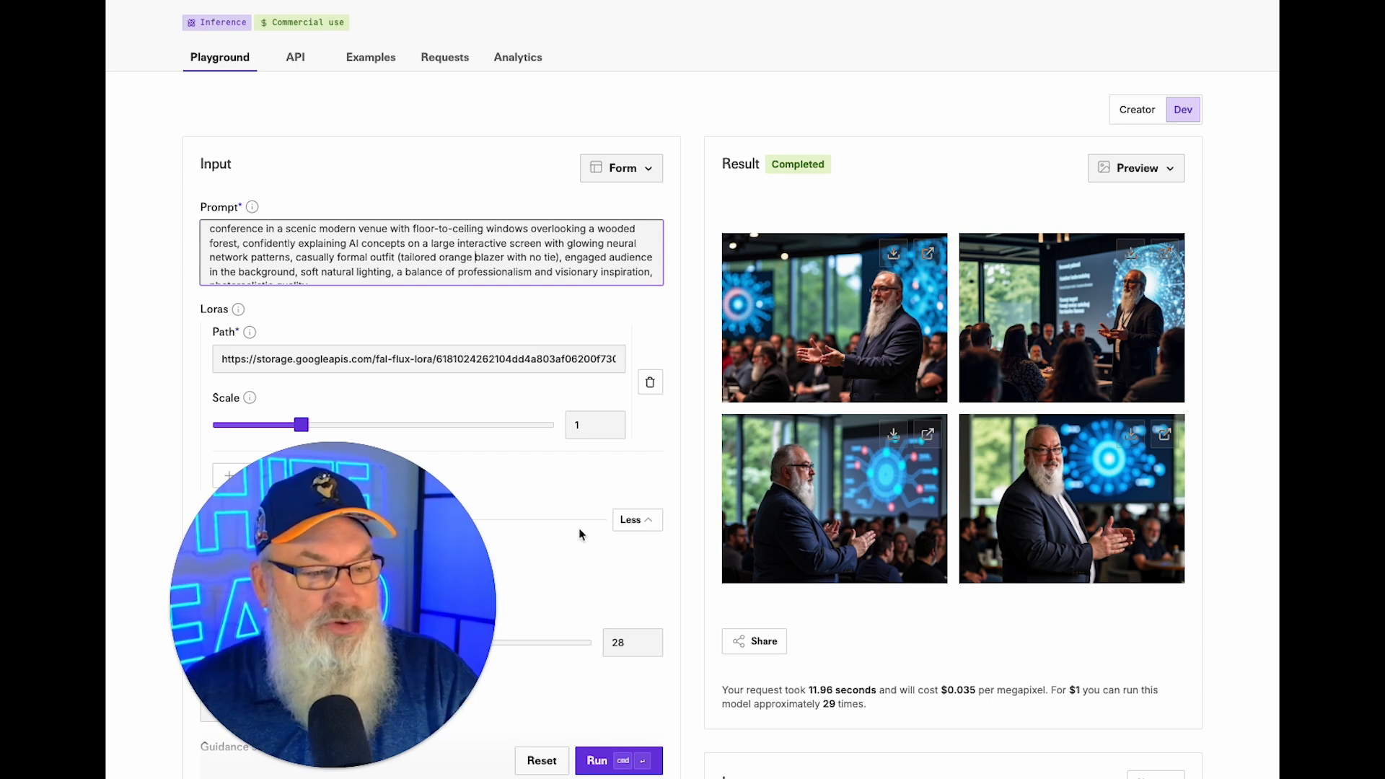
pyautogui.click(597, 760)
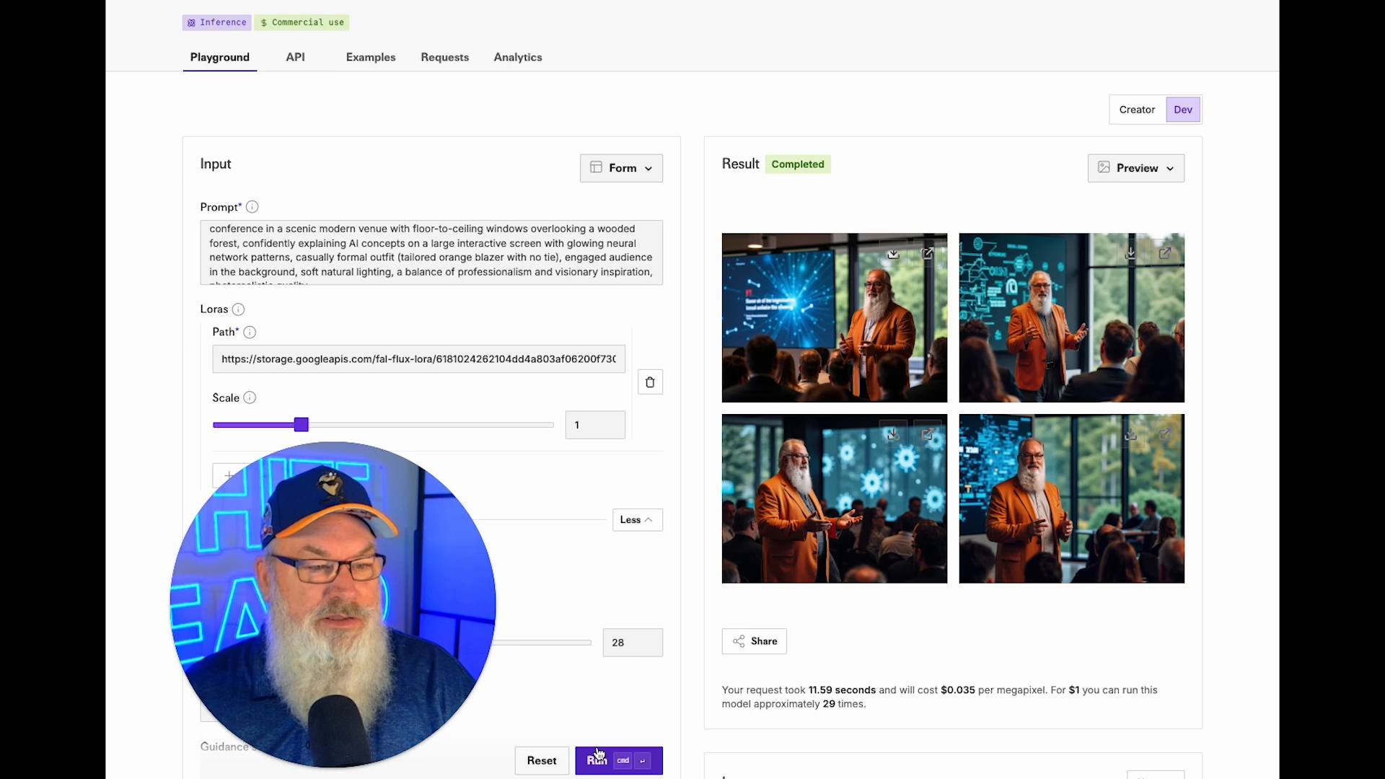
# Download the top-right orange-blazer image and preview the bottom-right one at full size.
pyautogui.click(1130, 256)
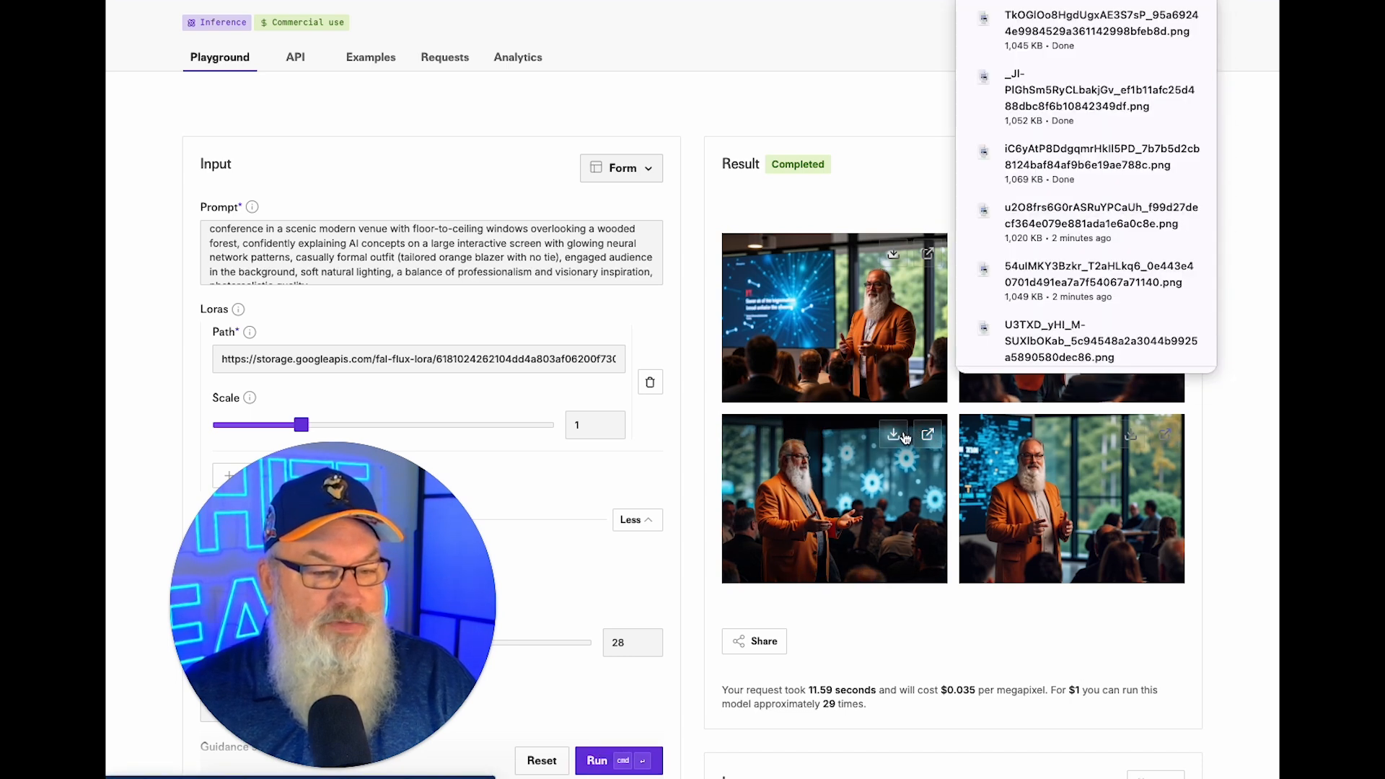
pyautogui.click(1164, 435)
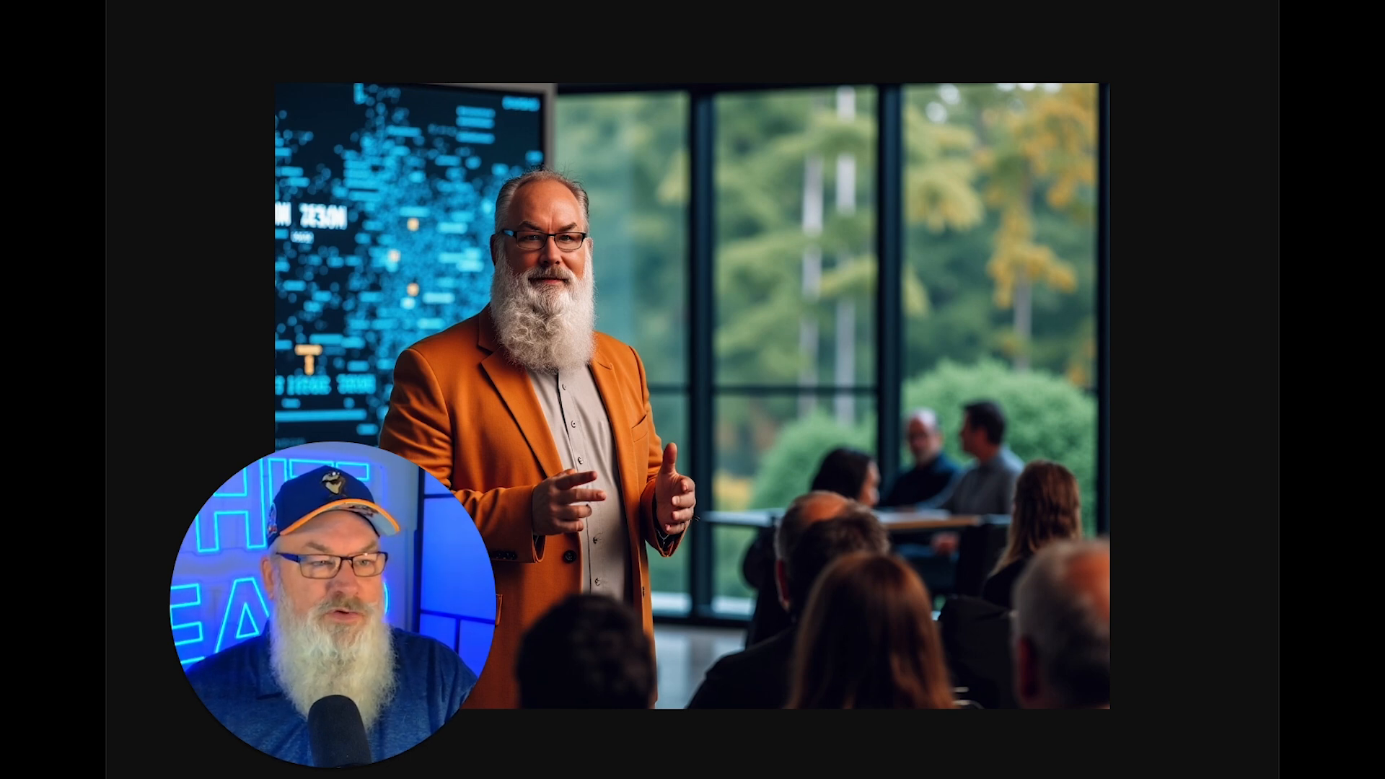
pyautogui.press('super+w')
# Change the outfit from an orange tailored blazer to a hawaian shirt, then generate.
pyautogui.doubleClick(456, 257)
pyautogui.write('hawain')
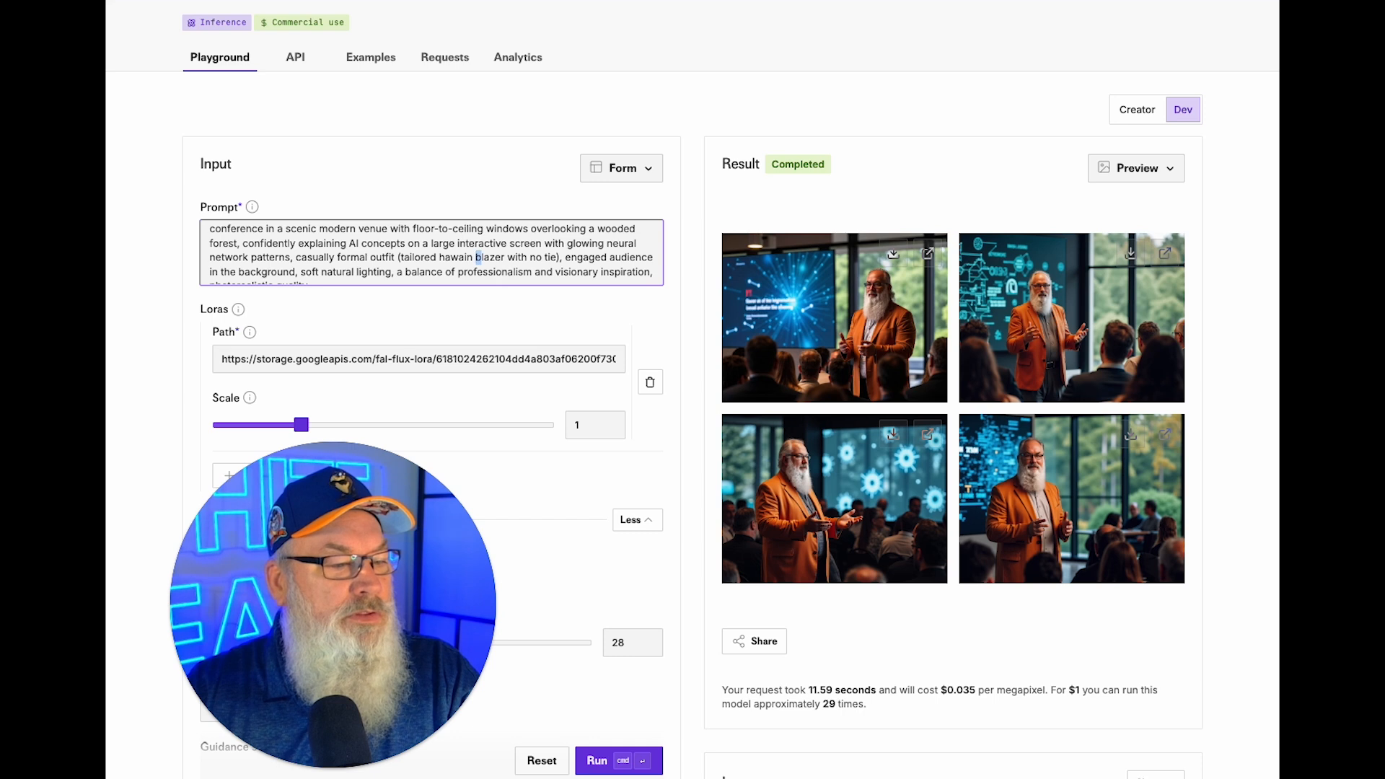
pyautogui.write('shirt')
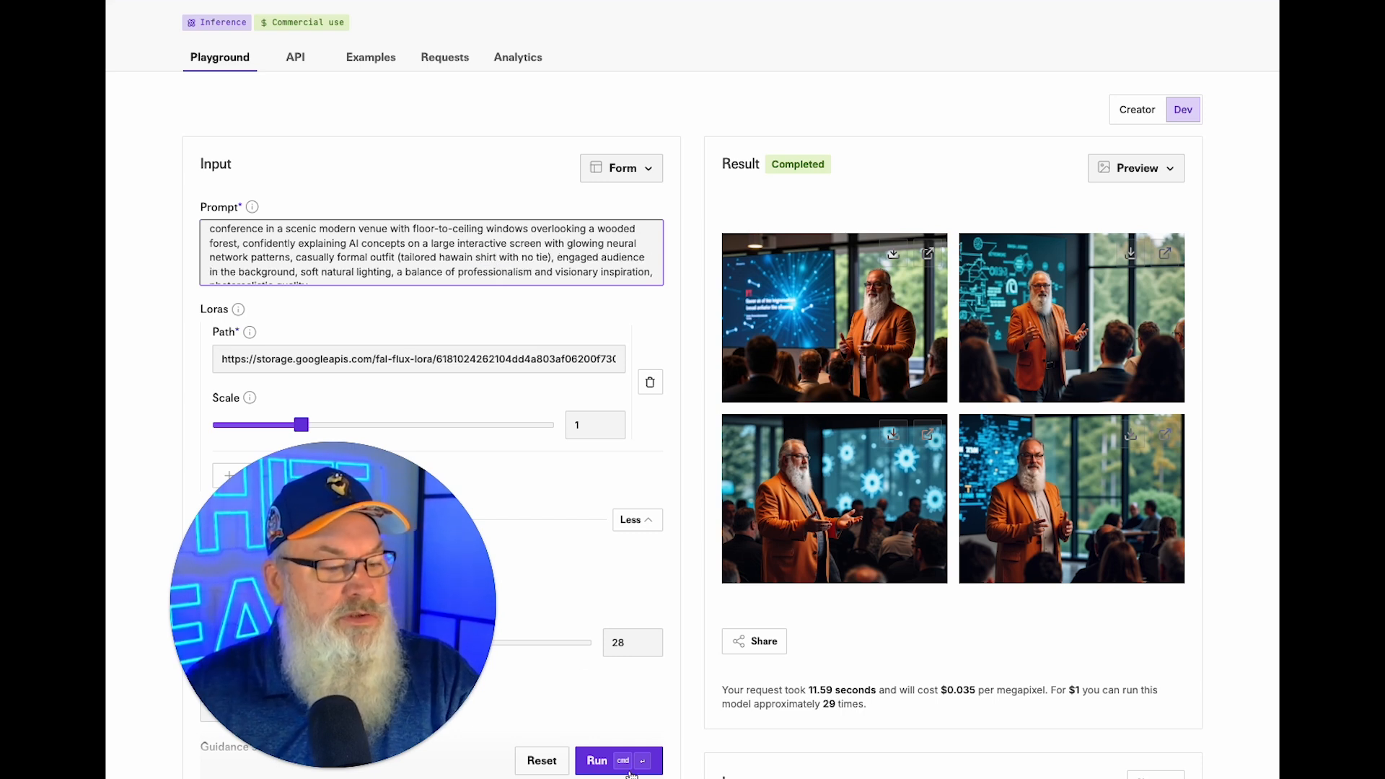
pyautogui.doubleClick(428, 261)
pyautogui.press('BackSpace')
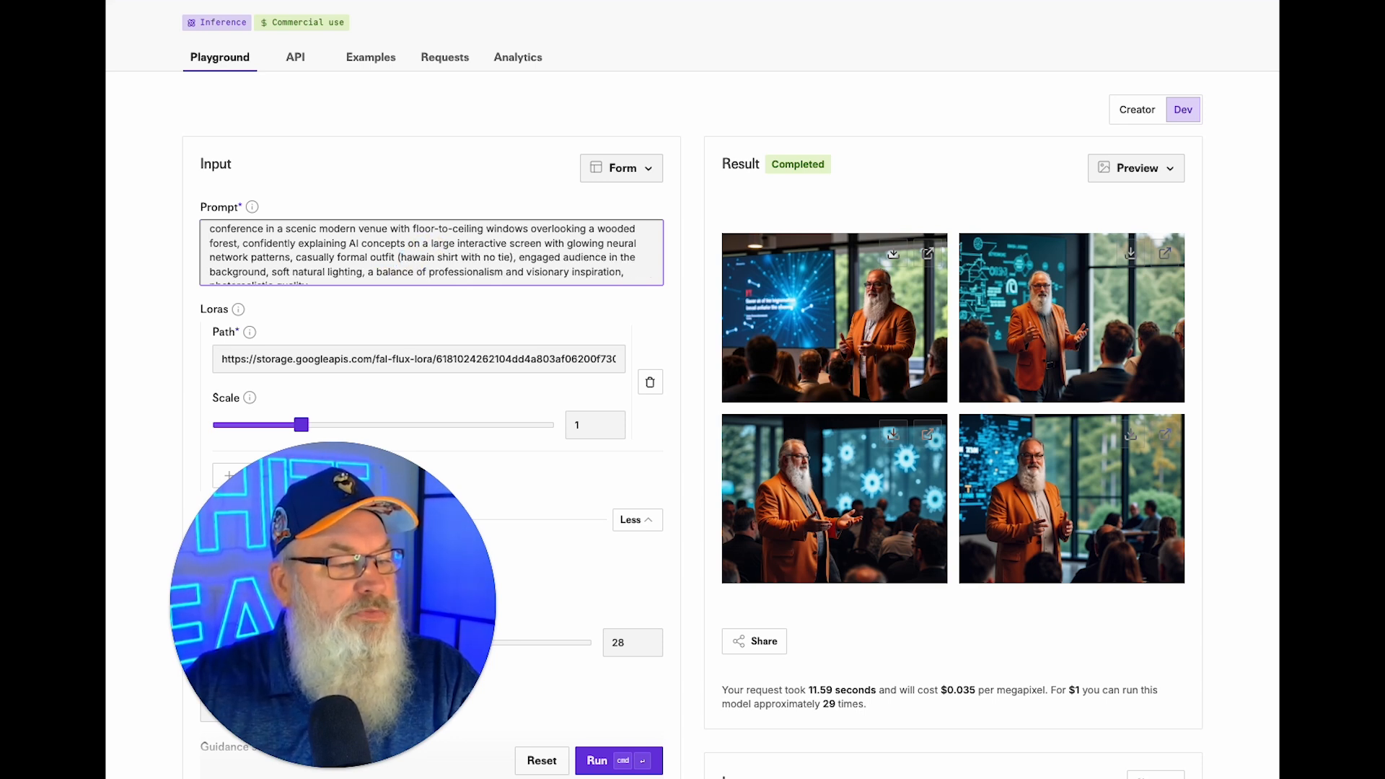
pyautogui.write('a')
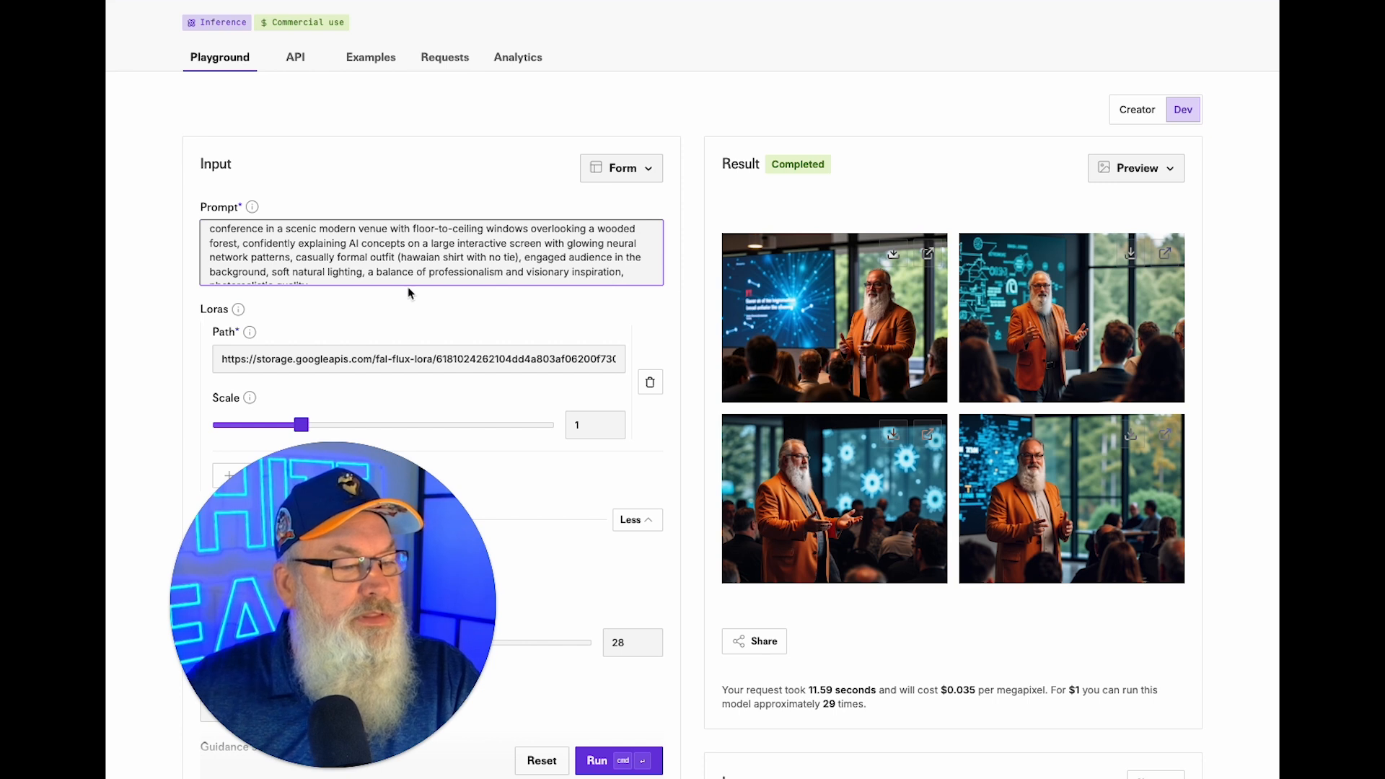
pyautogui.click(611, 762)
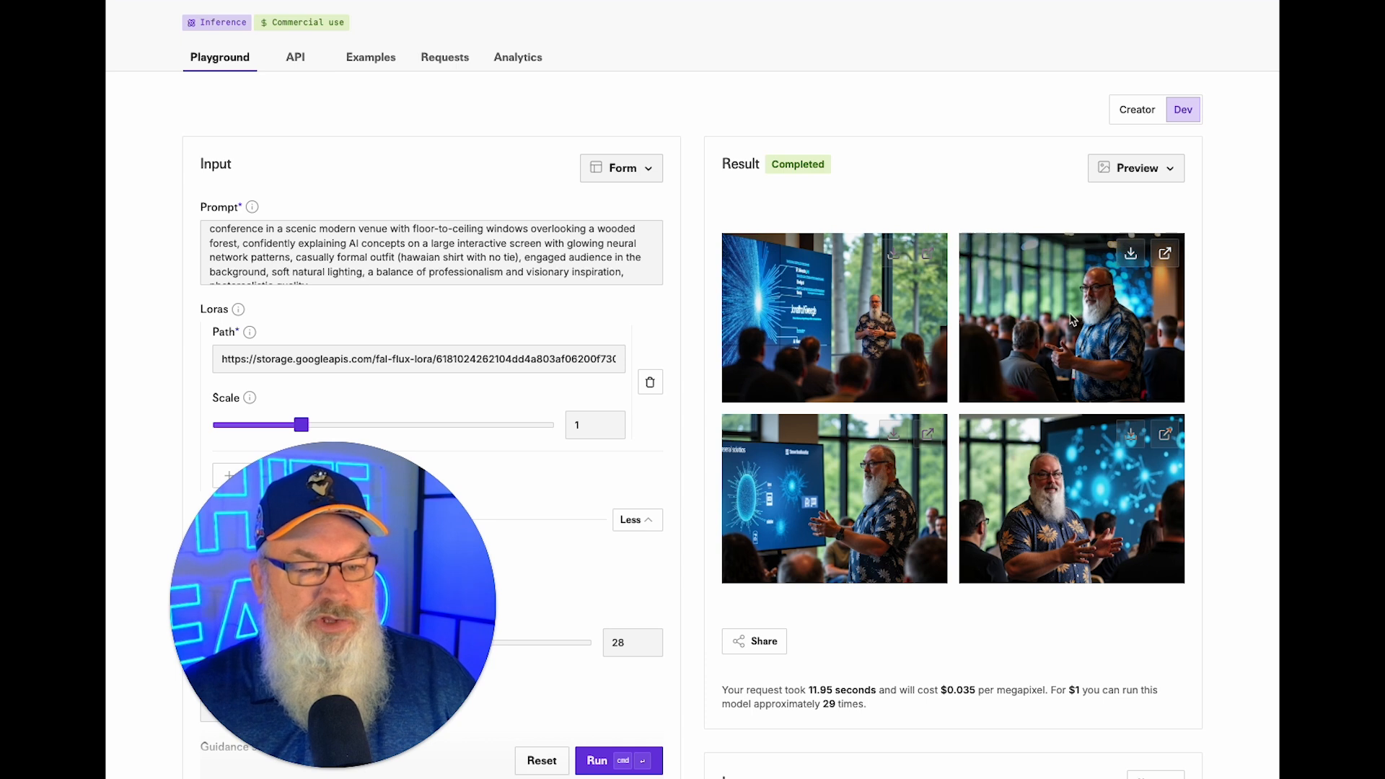
# Download the first two Hawaiian-shirt images and select the 'wooded forest' wording.
pyautogui.click(891, 255)
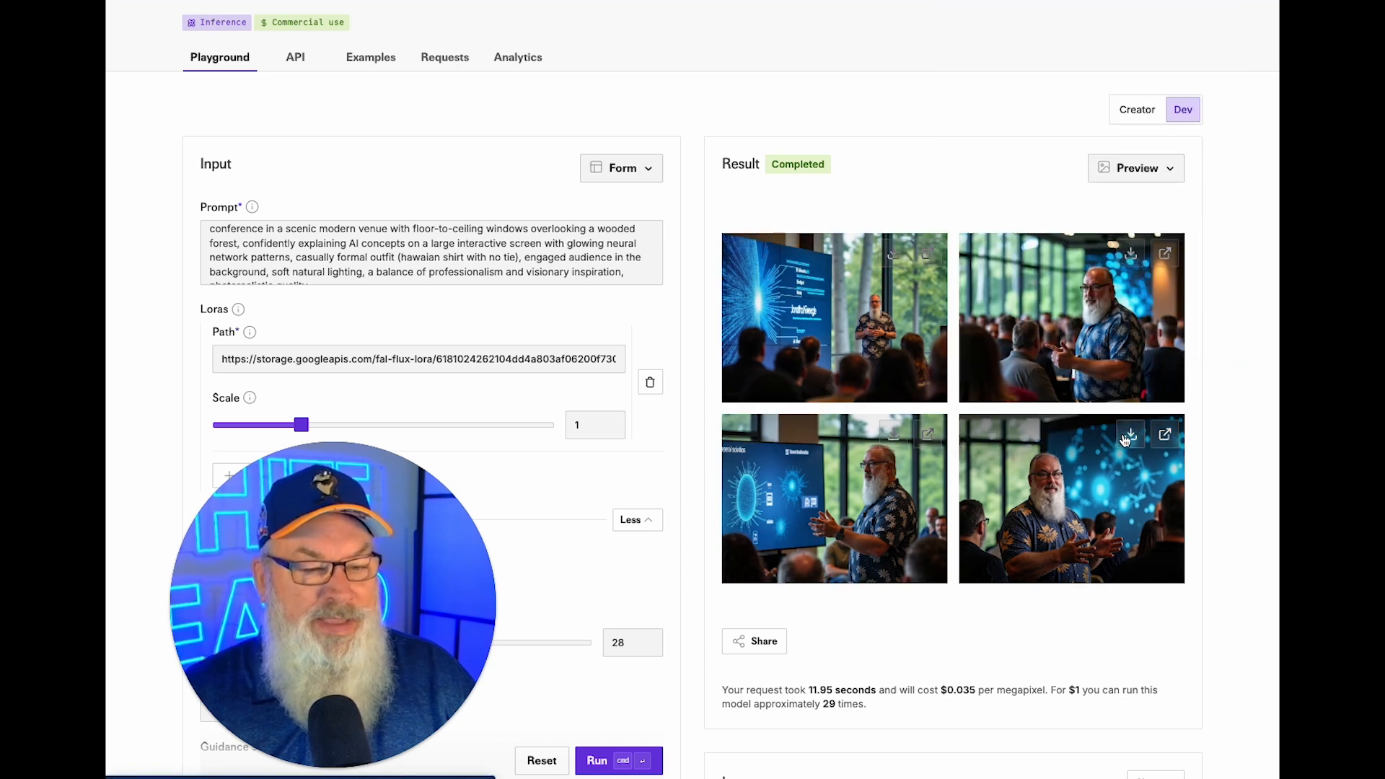
pyautogui.click(1132, 254)
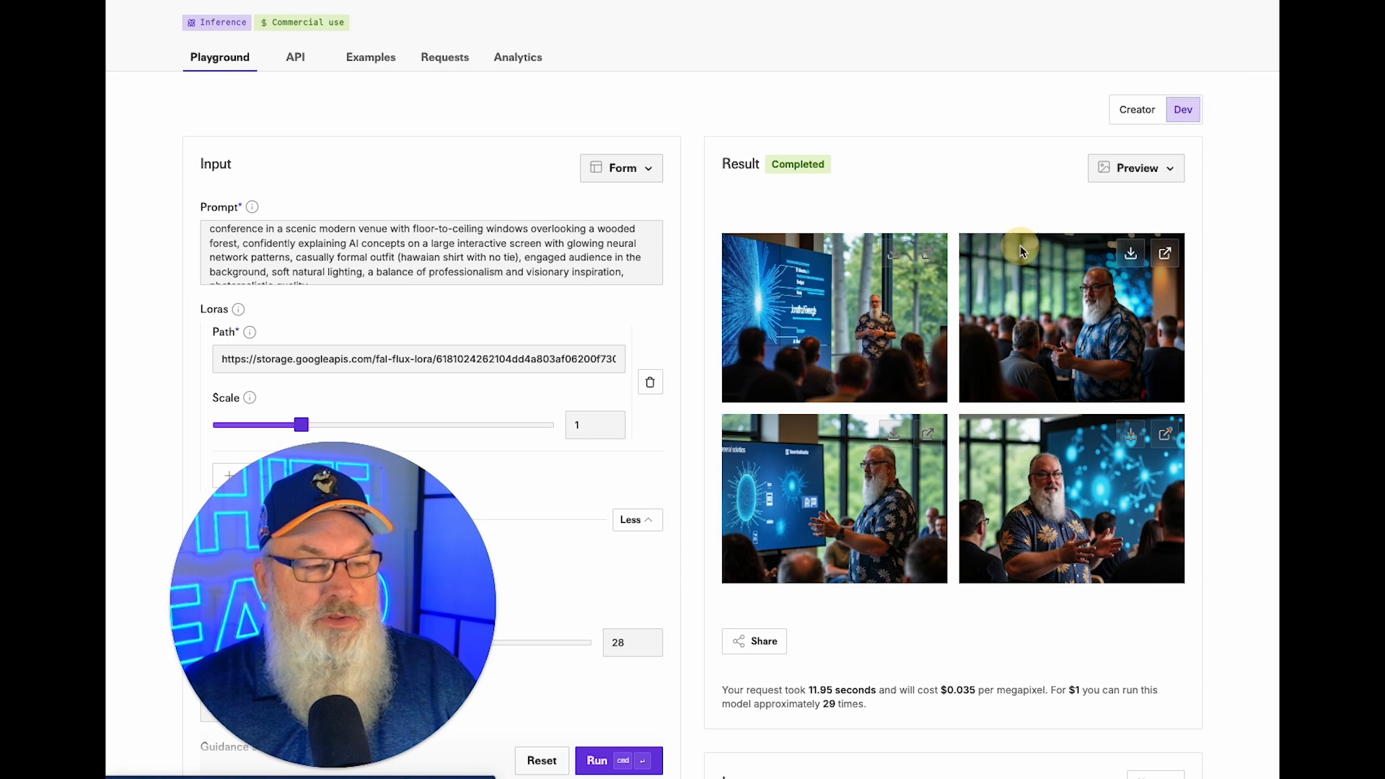
pyautogui.click(613, 228)
pyautogui.moveTo(613, 228); pyautogui.dragTo(233, 257)
pyautogui.click(610, 233)
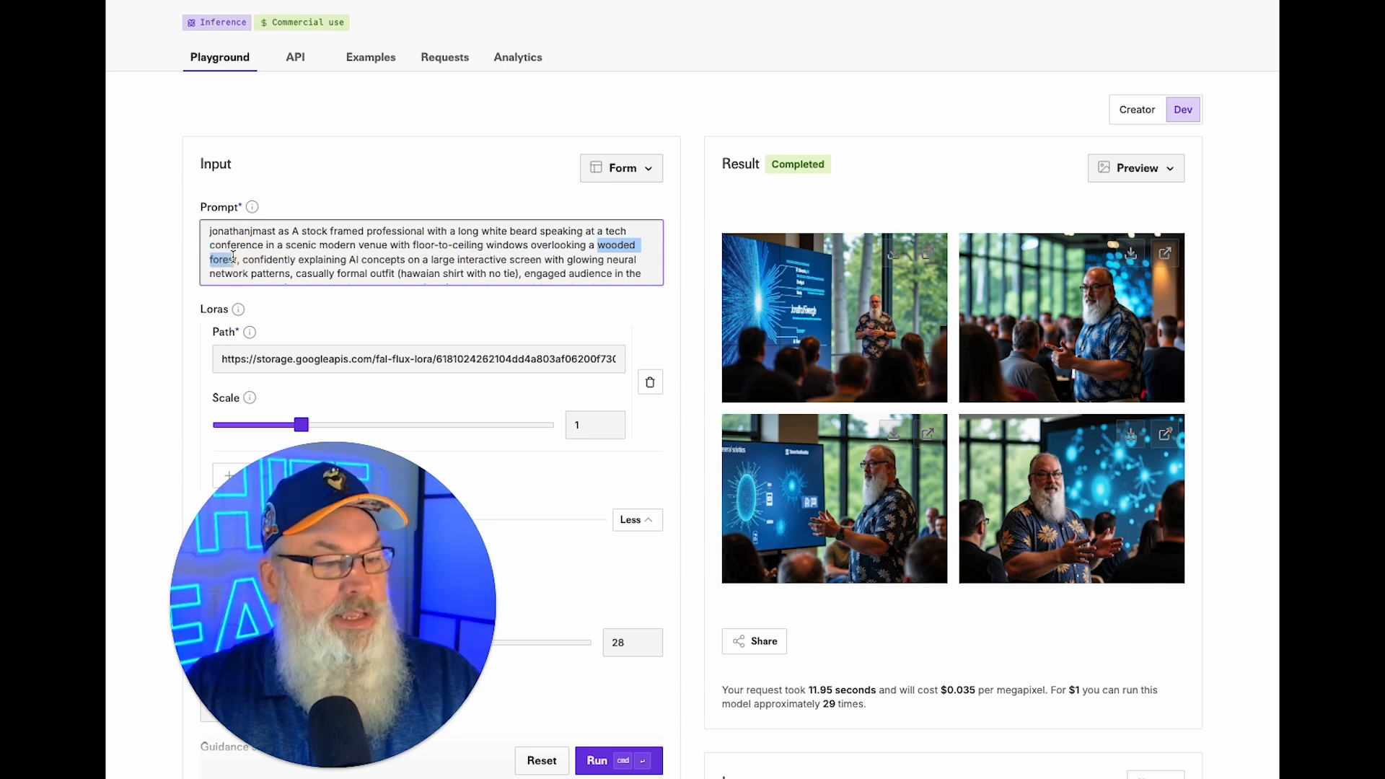
# Change the venue to a 'gulf coast beach', make the shirt 'vibrant', and generate.
pyautogui.write('gul')
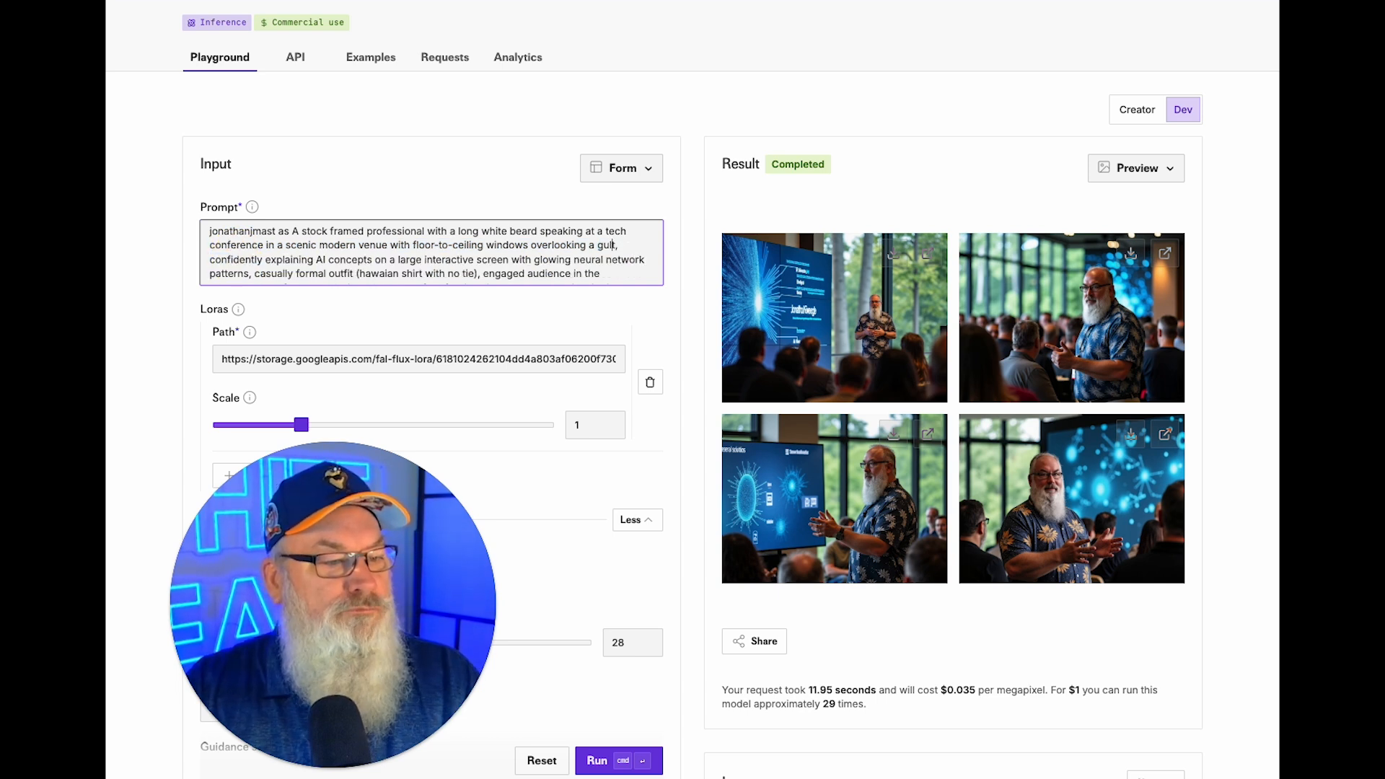
pyautogui.write('f coast')
pyautogui.press('Delete')
pyautogui.write('beach')
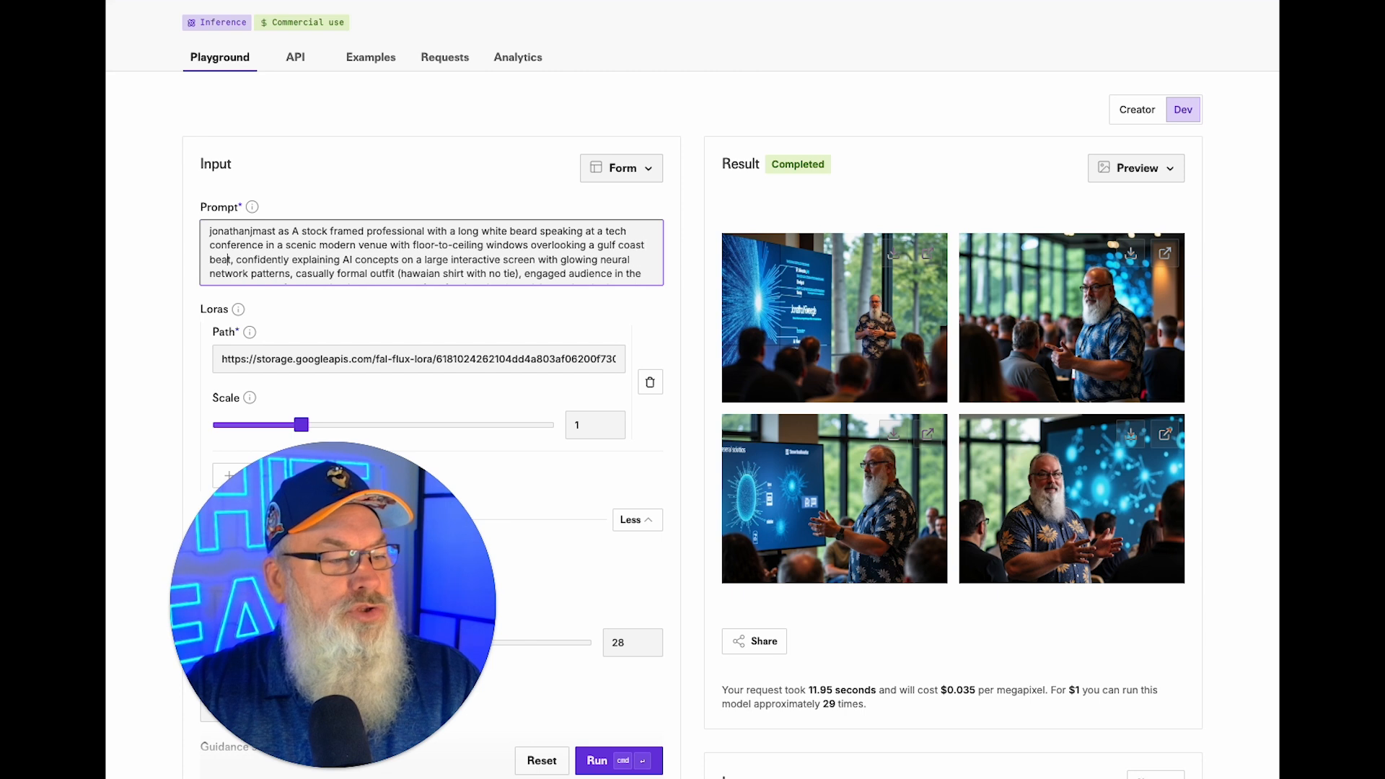
pyautogui.press('Delete')
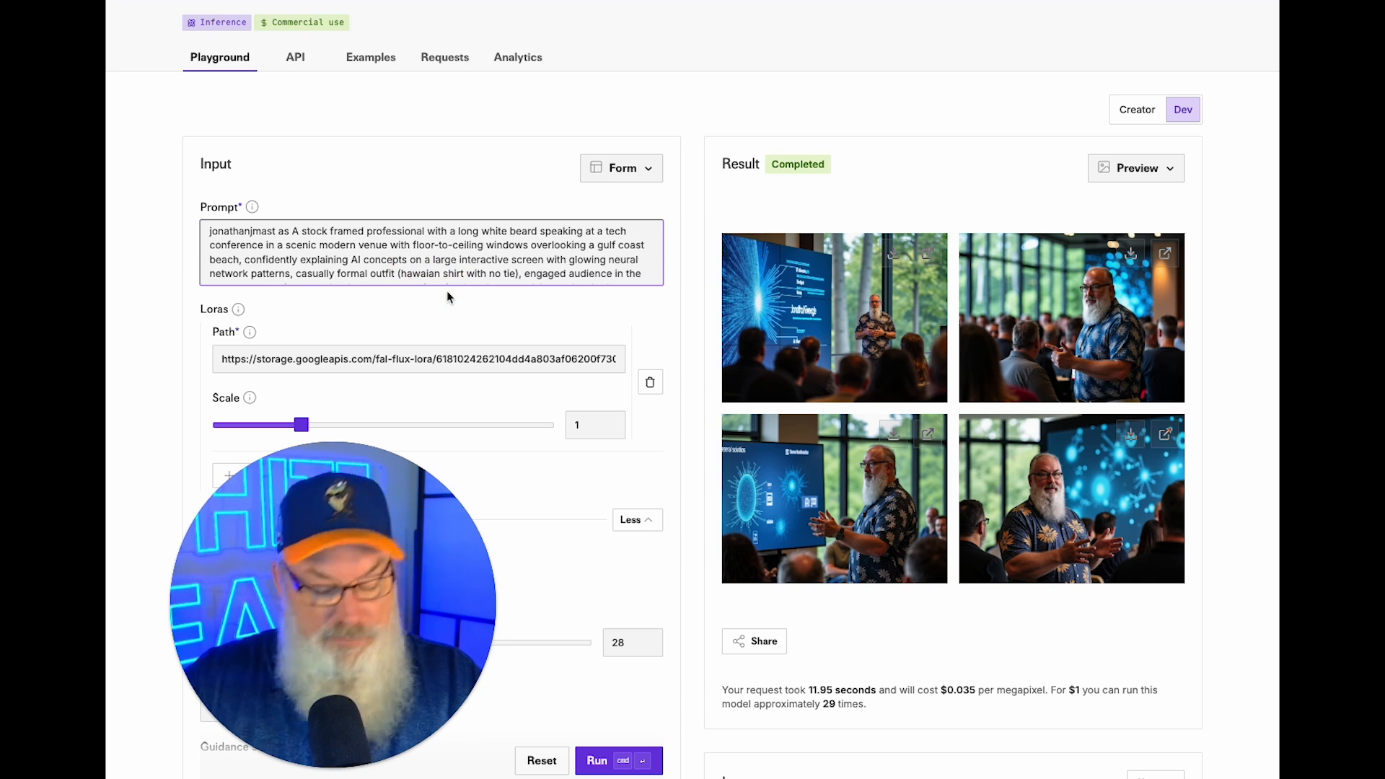
pyautogui.write('vibrant')
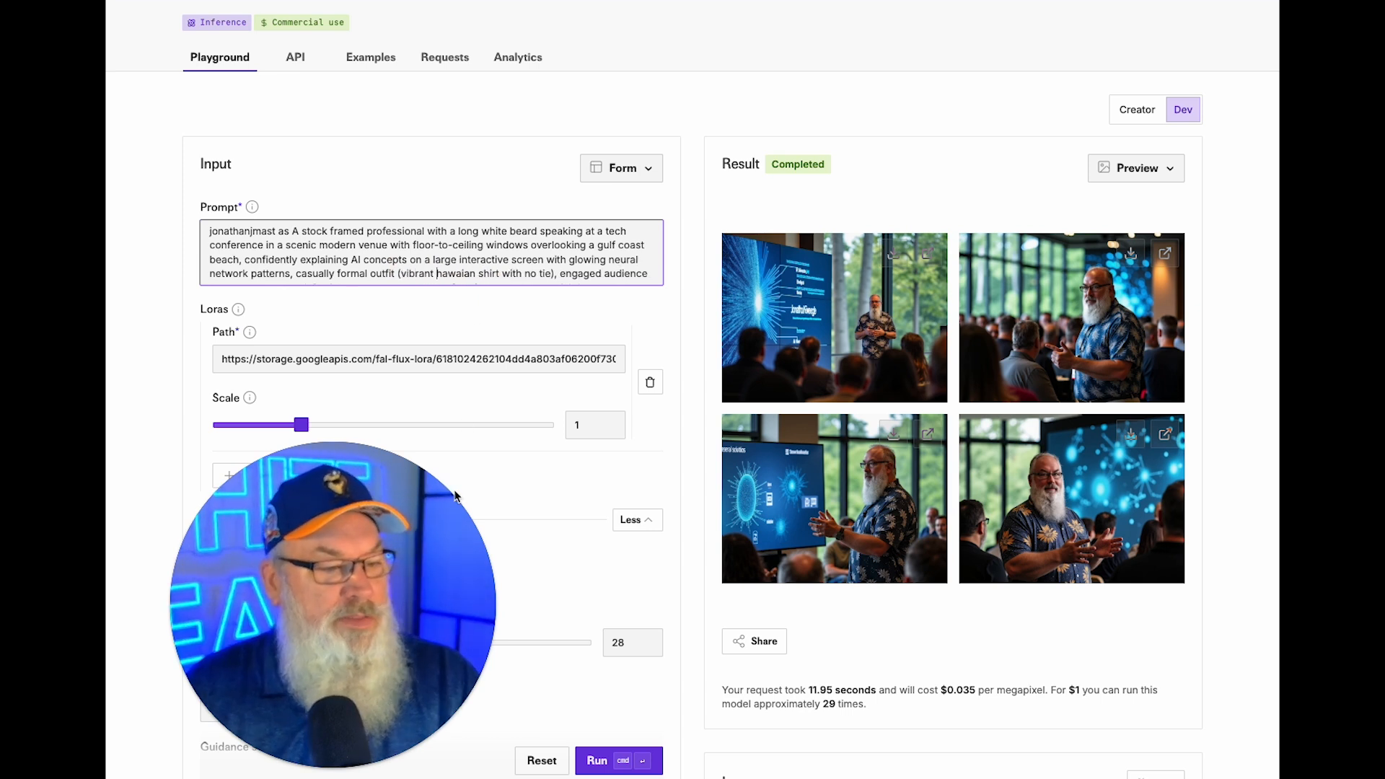
pyautogui.click(595, 763)
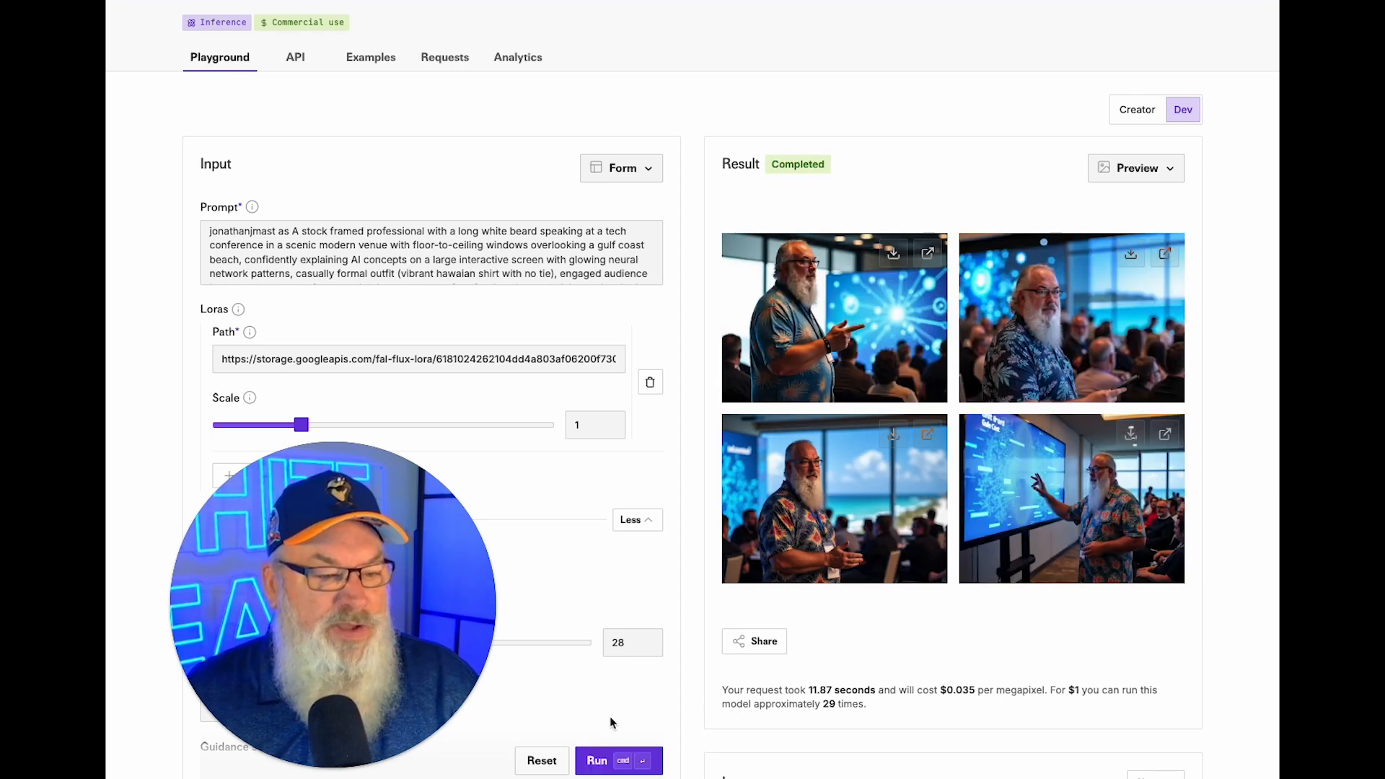
# Download the bottom-left and top-right beach images, then regenerate the batch.
pyautogui.click(893, 436)
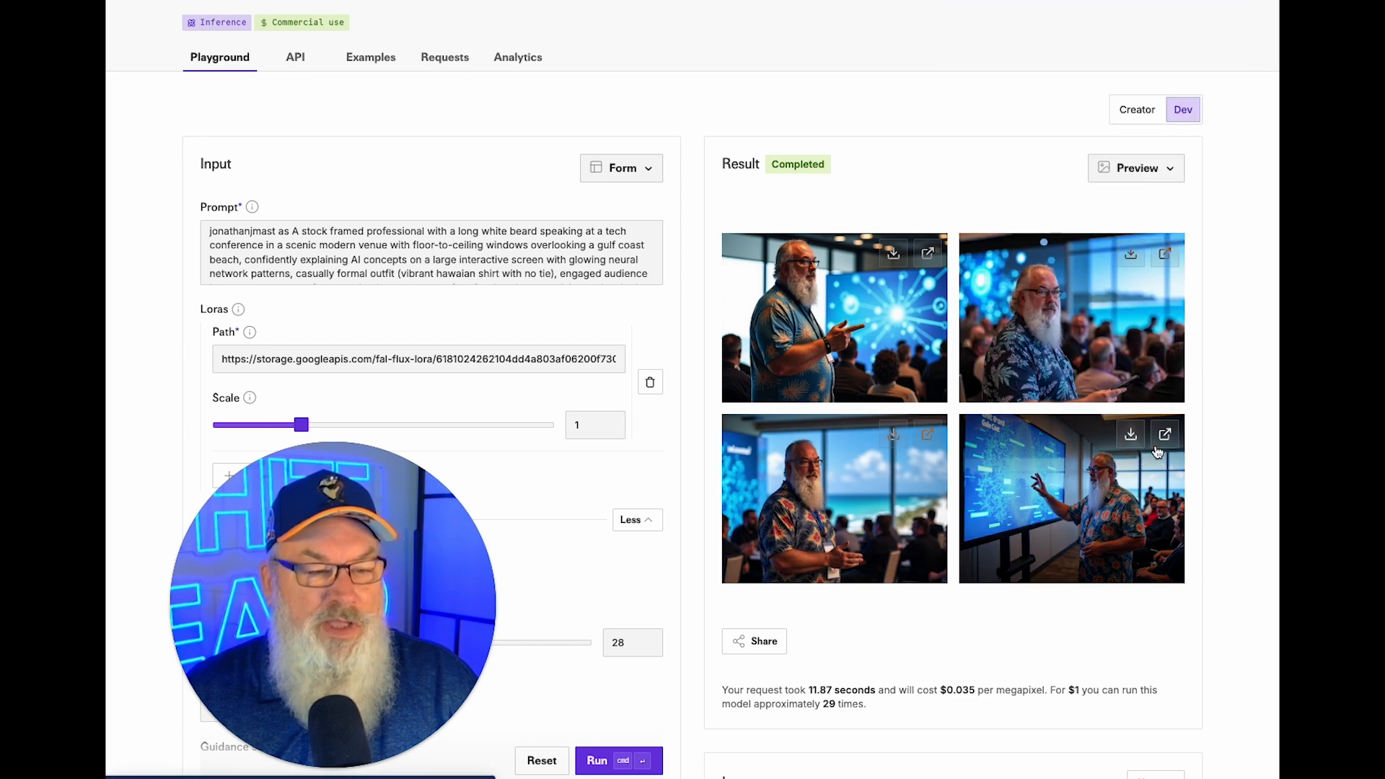
pyautogui.click(1130, 253)
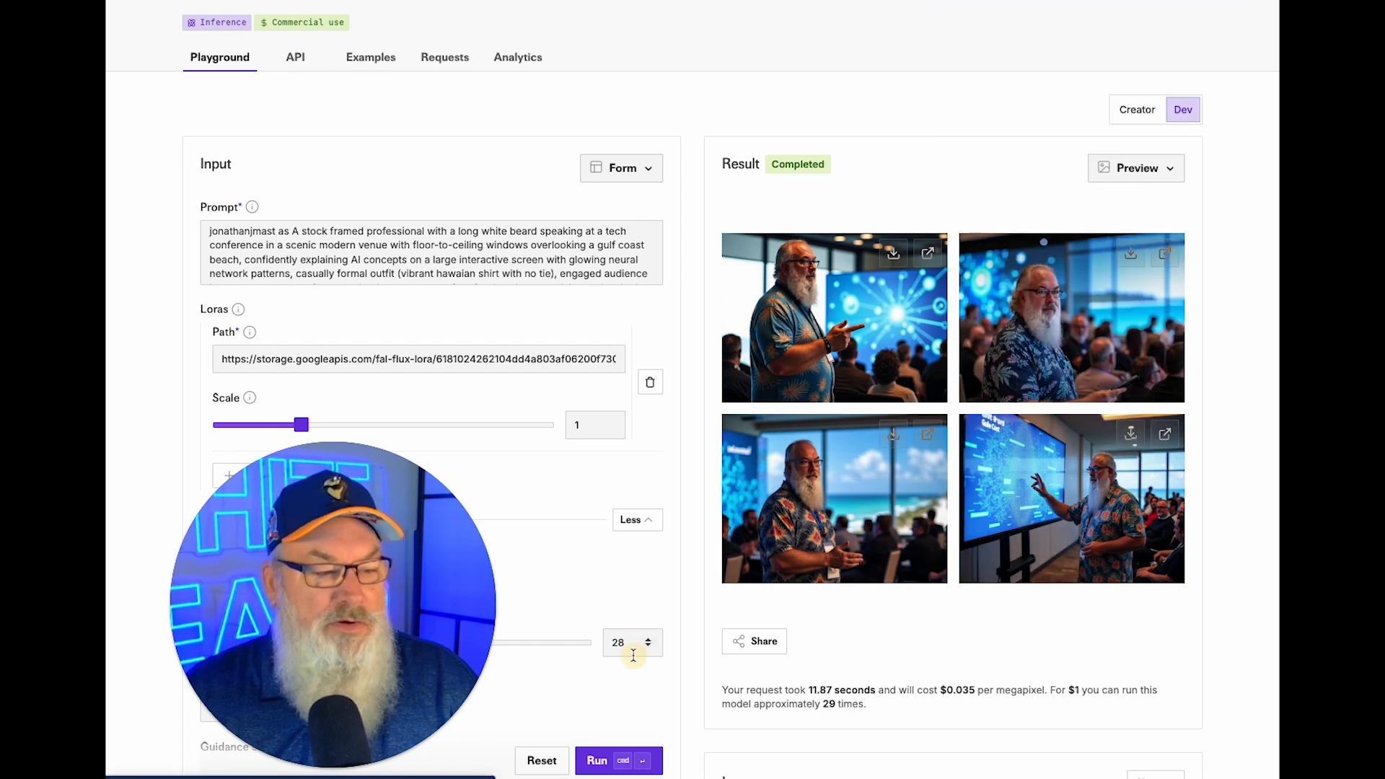
pyautogui.click(603, 761)
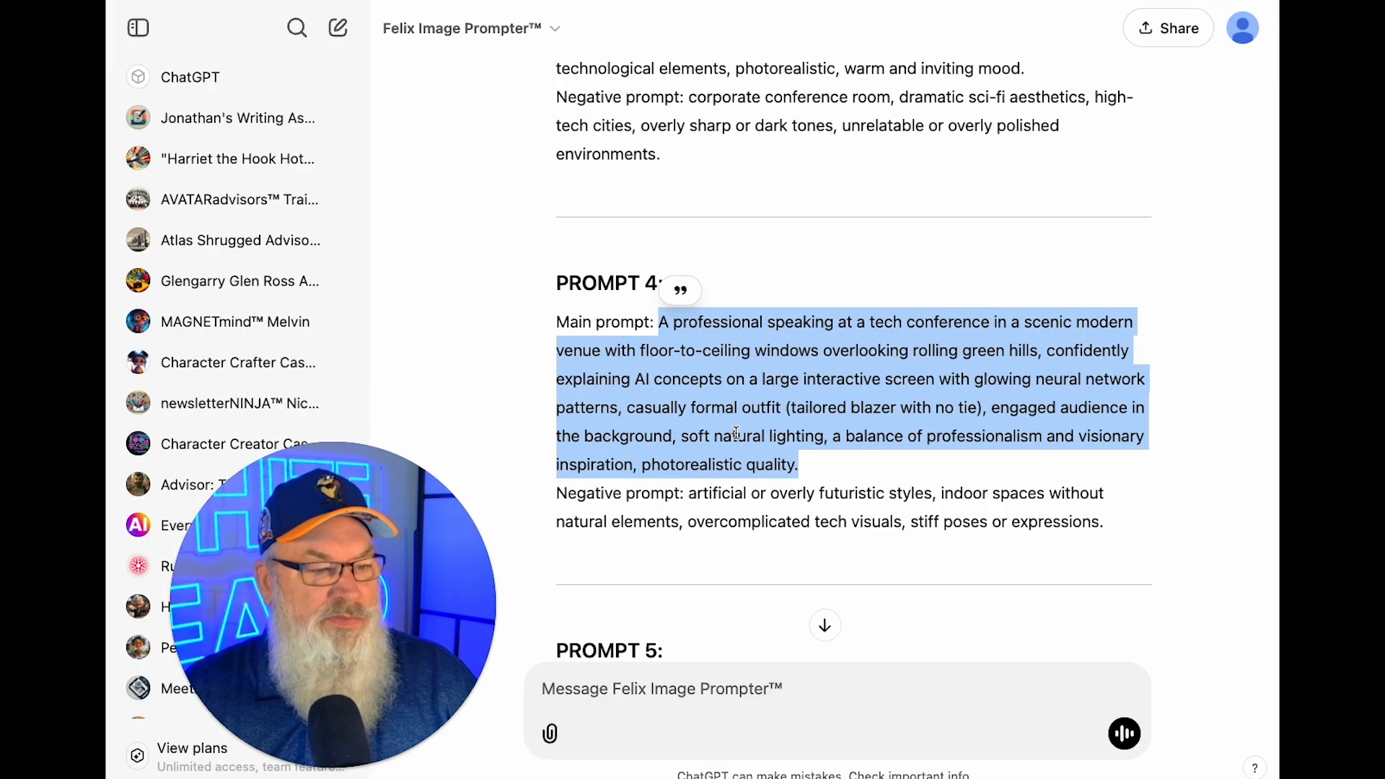
# Download the first, fourth and third images from the new beach batch.
pyautogui.scroll(-6, 736, 433)
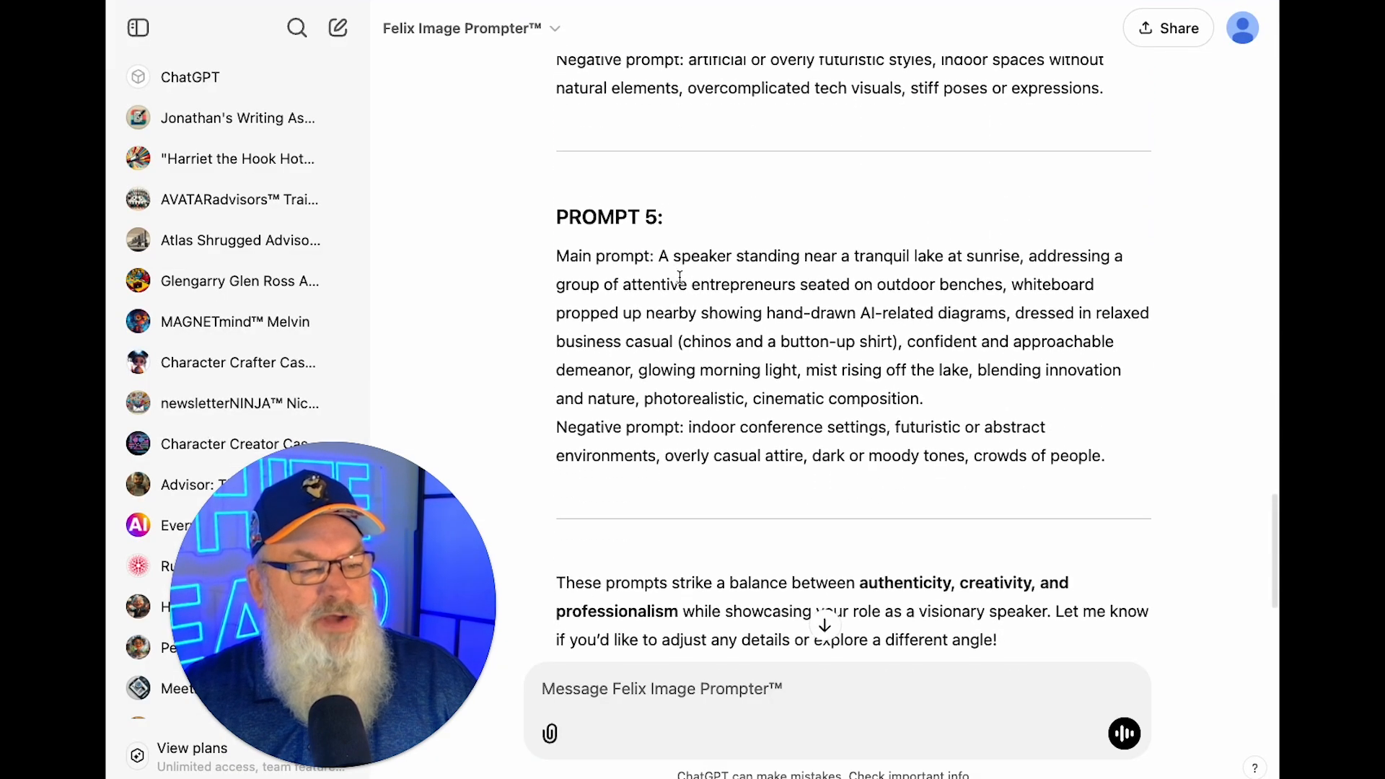
pyautogui.moveTo(659, 251); pyautogui.dragTo(947, 390)
pyautogui.press('super+c')
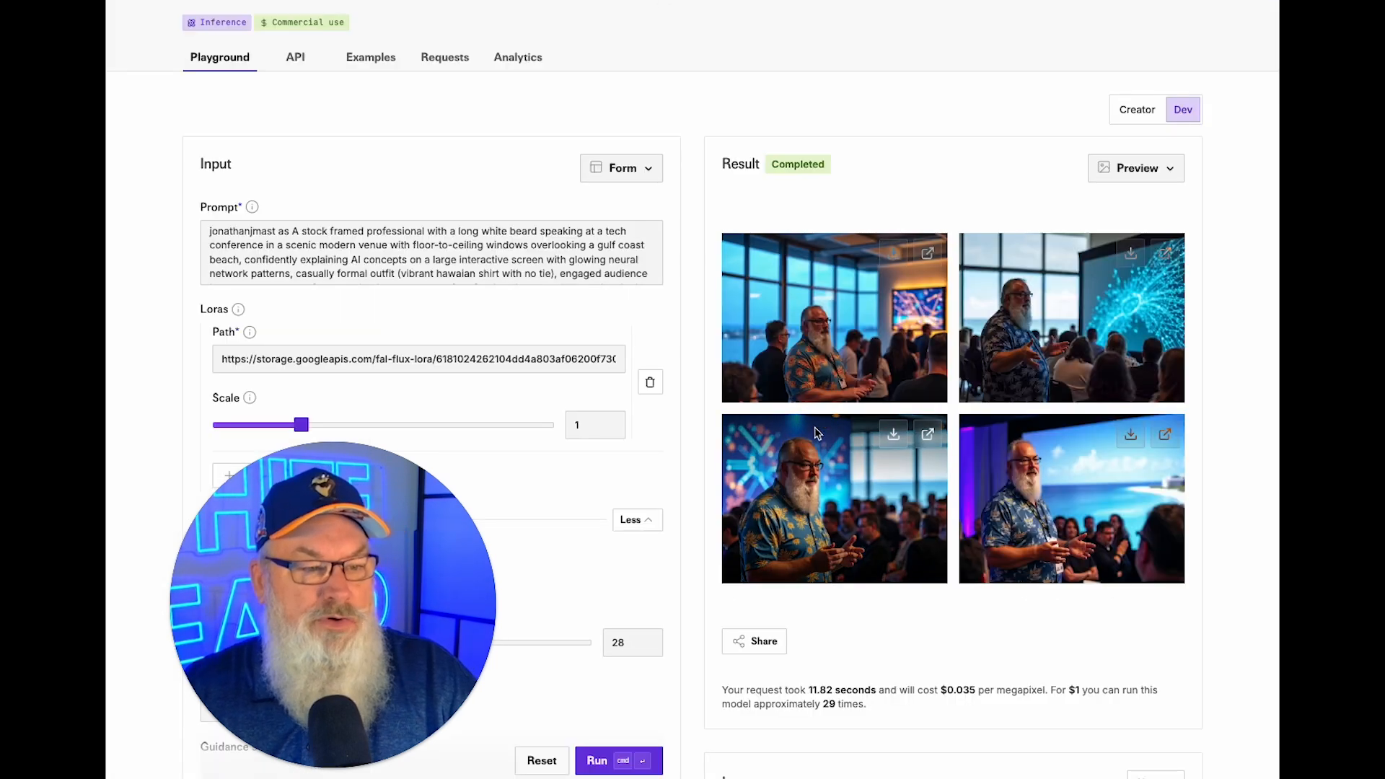
pyautogui.click(892, 250)
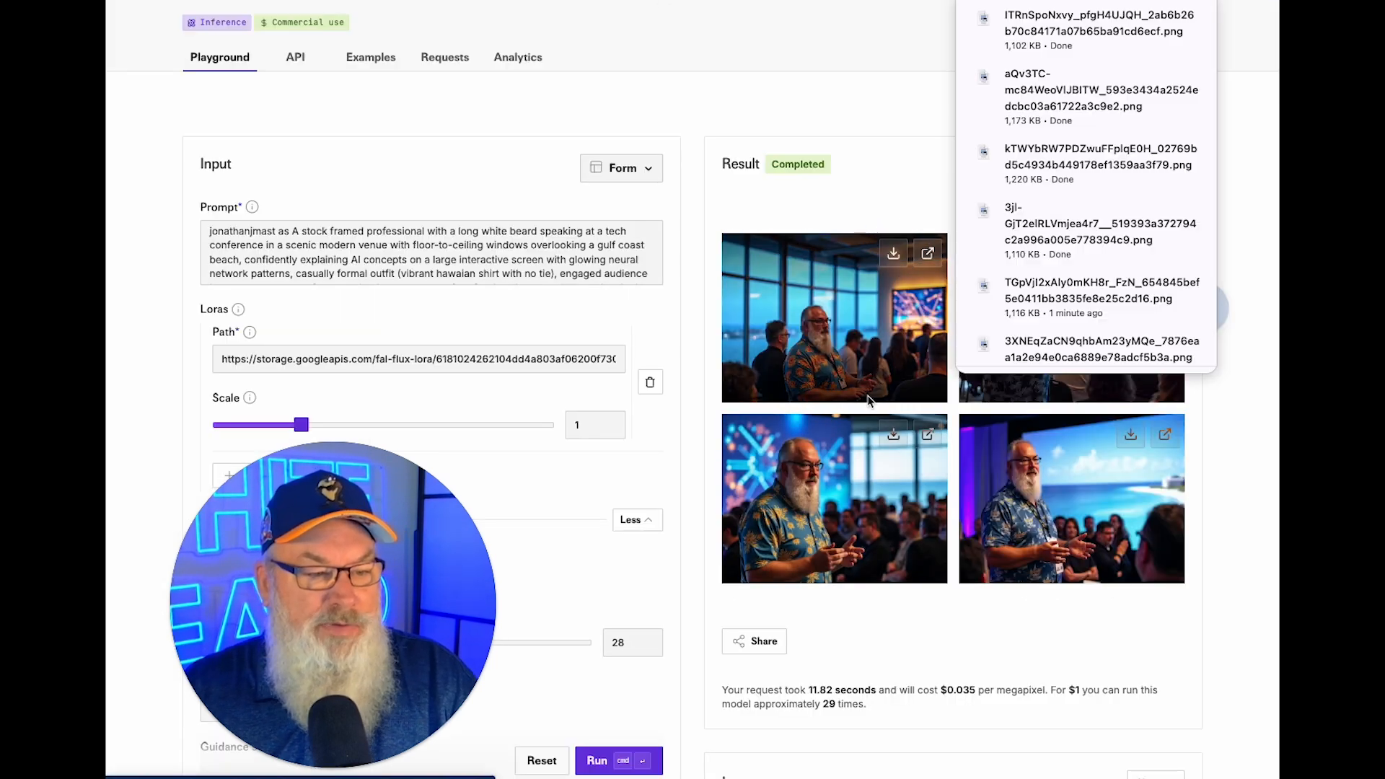
pyautogui.click(1131, 436)
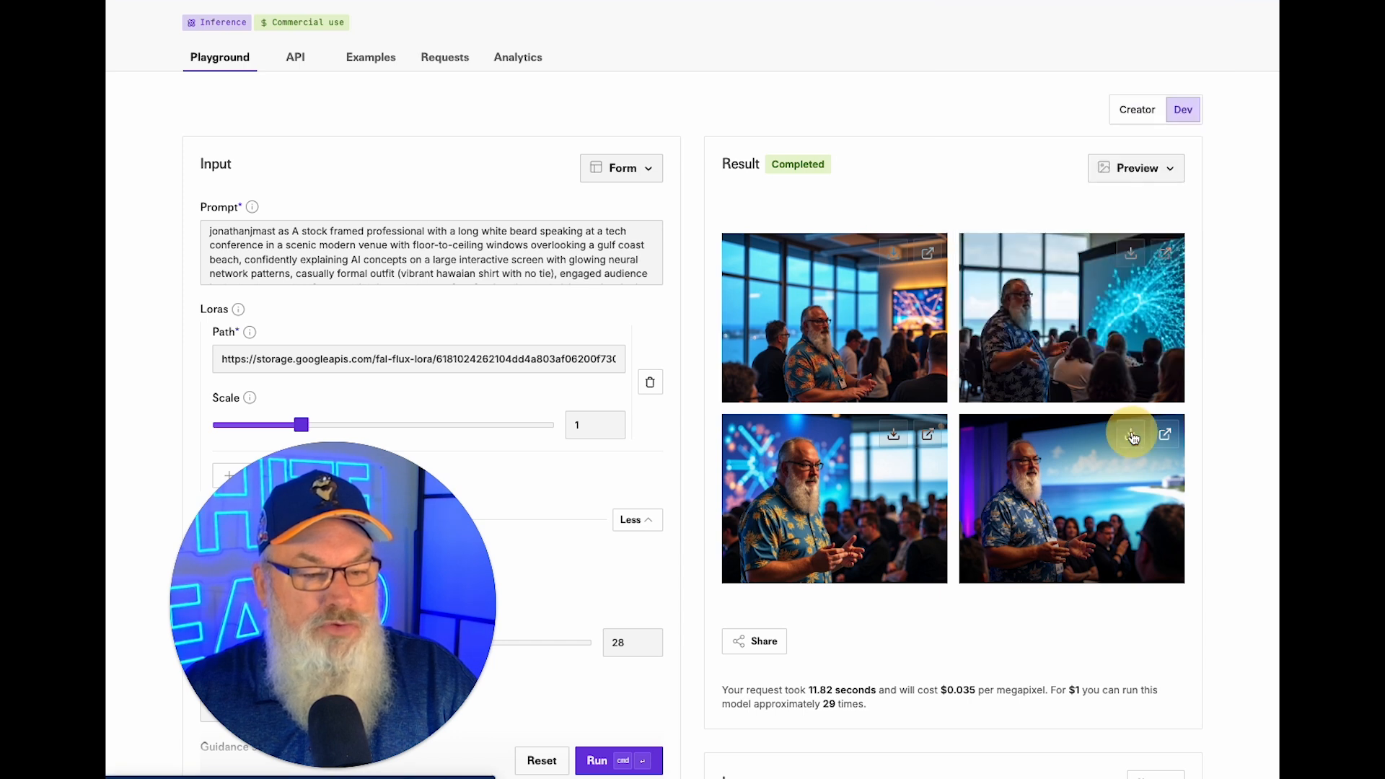
pyautogui.click(892, 435)
pyautogui.click(470, 269)
# Replace the whole prompt with ChatGPT's lakeside-sunrise Prompt 5.
pyautogui.press('super+a')
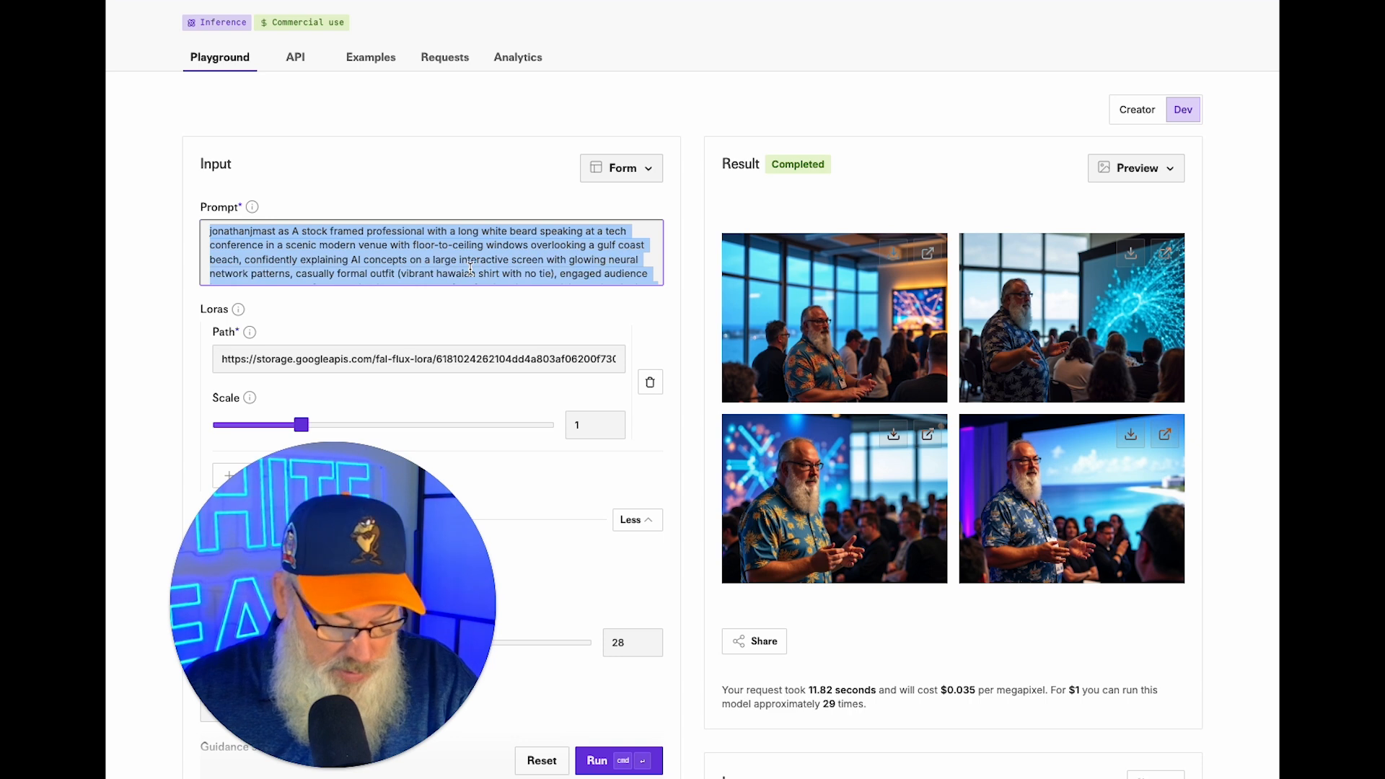
pyautogui.press('super+v')
pyautogui.scroll(1, 450, 269)
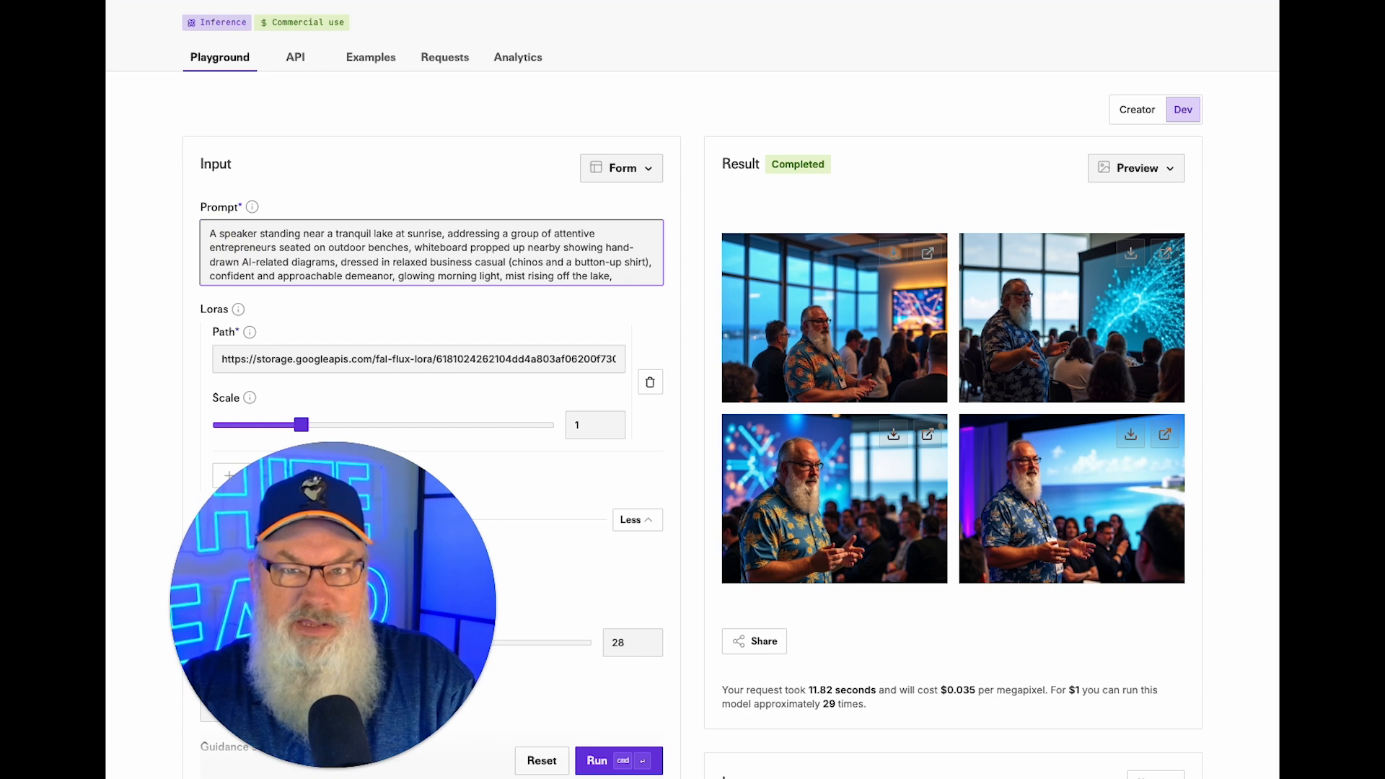
# Prepend the trigger word and 'stock framed with a long white beard', then generate.
pyautogui.write('joan')
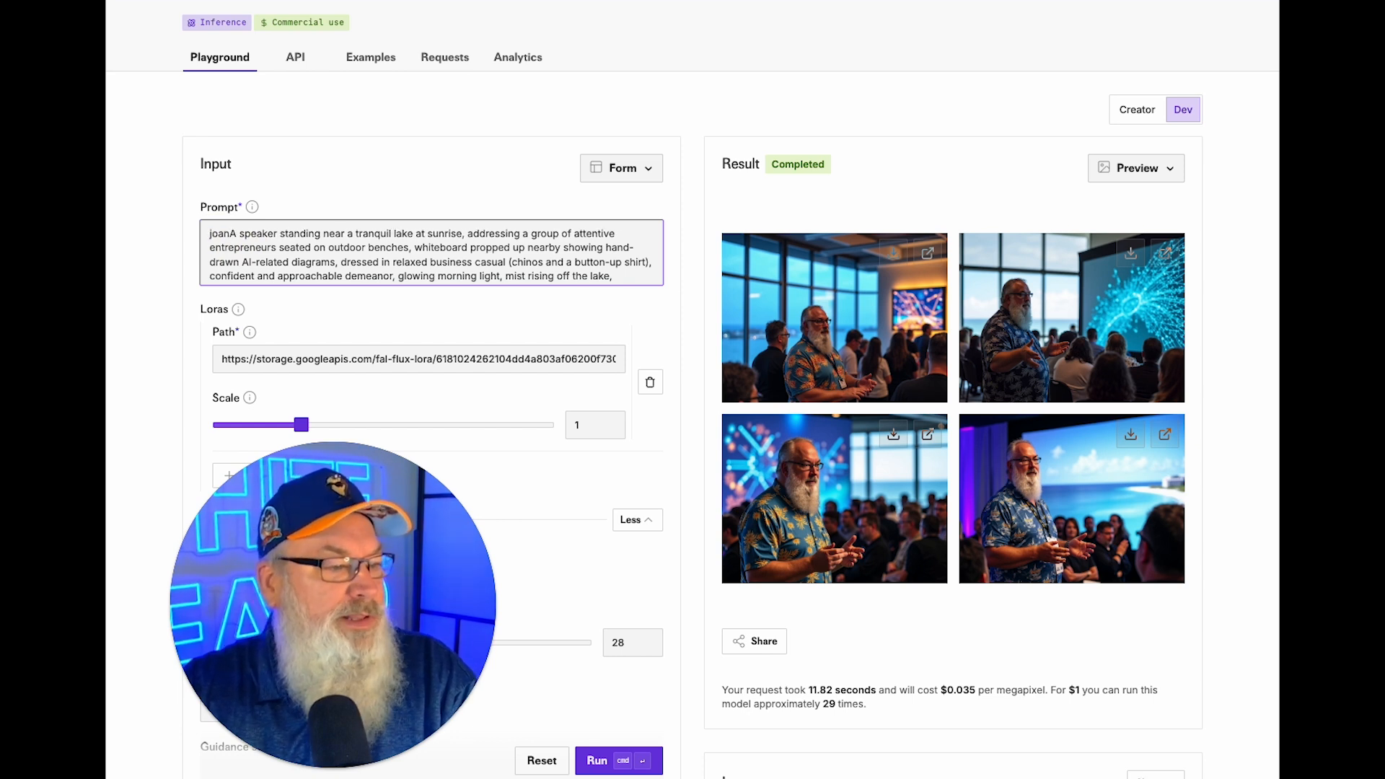
pyautogui.write('athanjm')
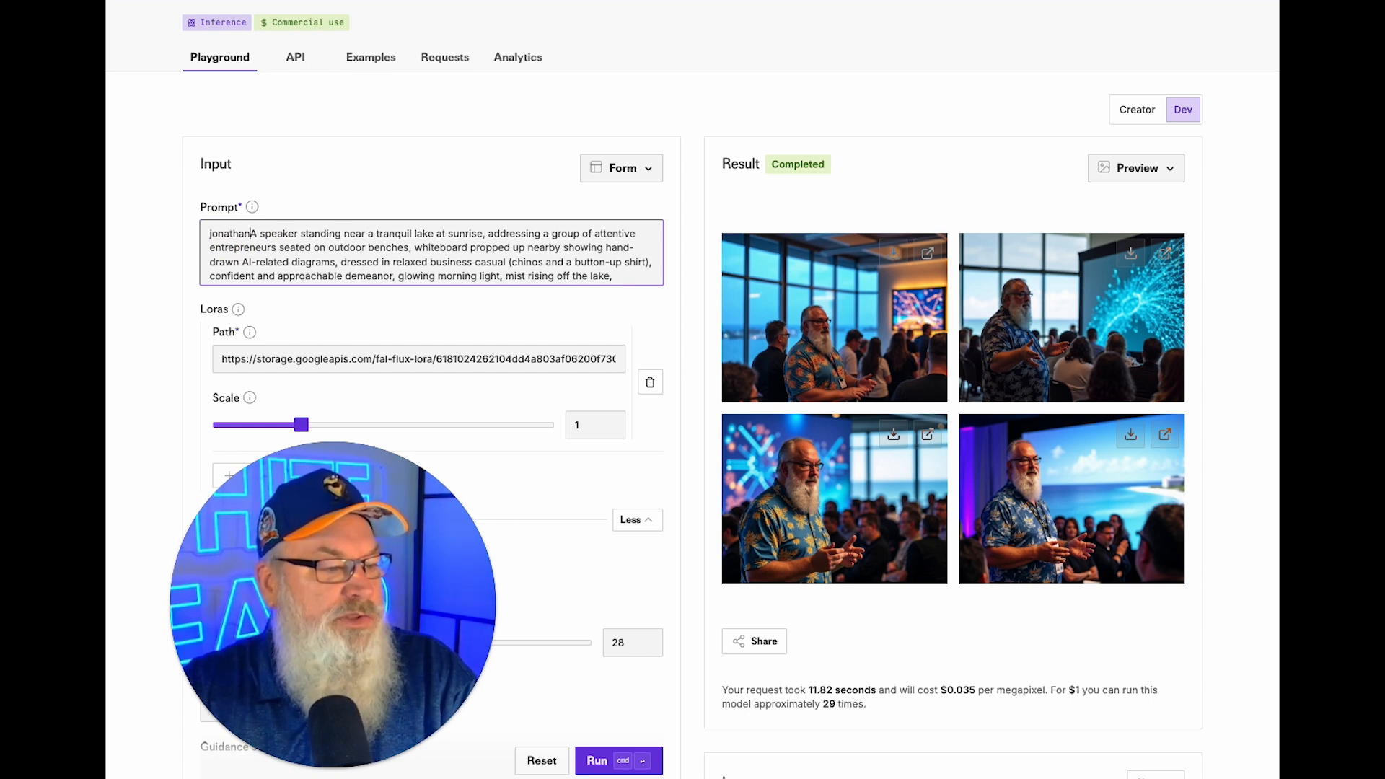
pyautogui.write('ast as a sot')
pyautogui.press('BackSpace')
pyautogui.press('BackSpace')
pyautogui.write('tock fr')
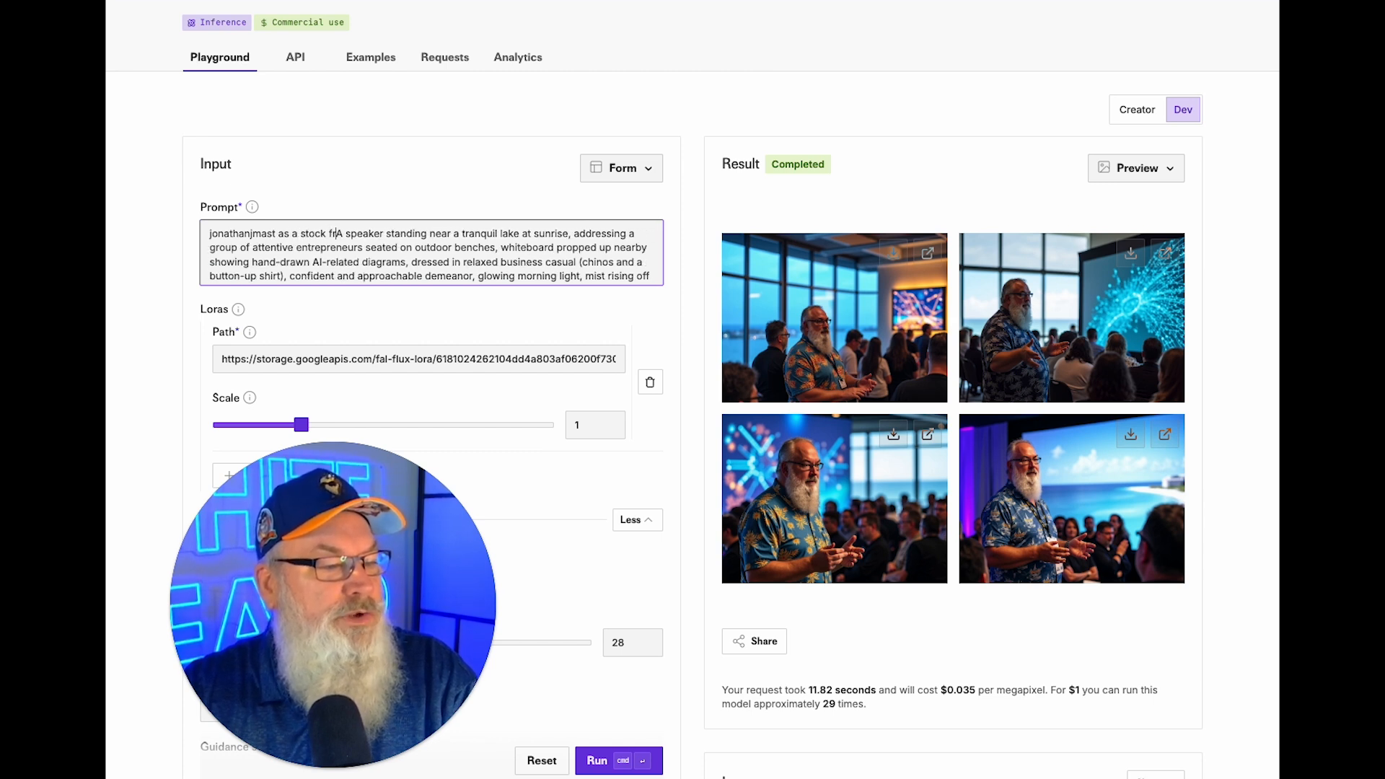
pyautogui.write('amed')
pyautogui.press('Delete')
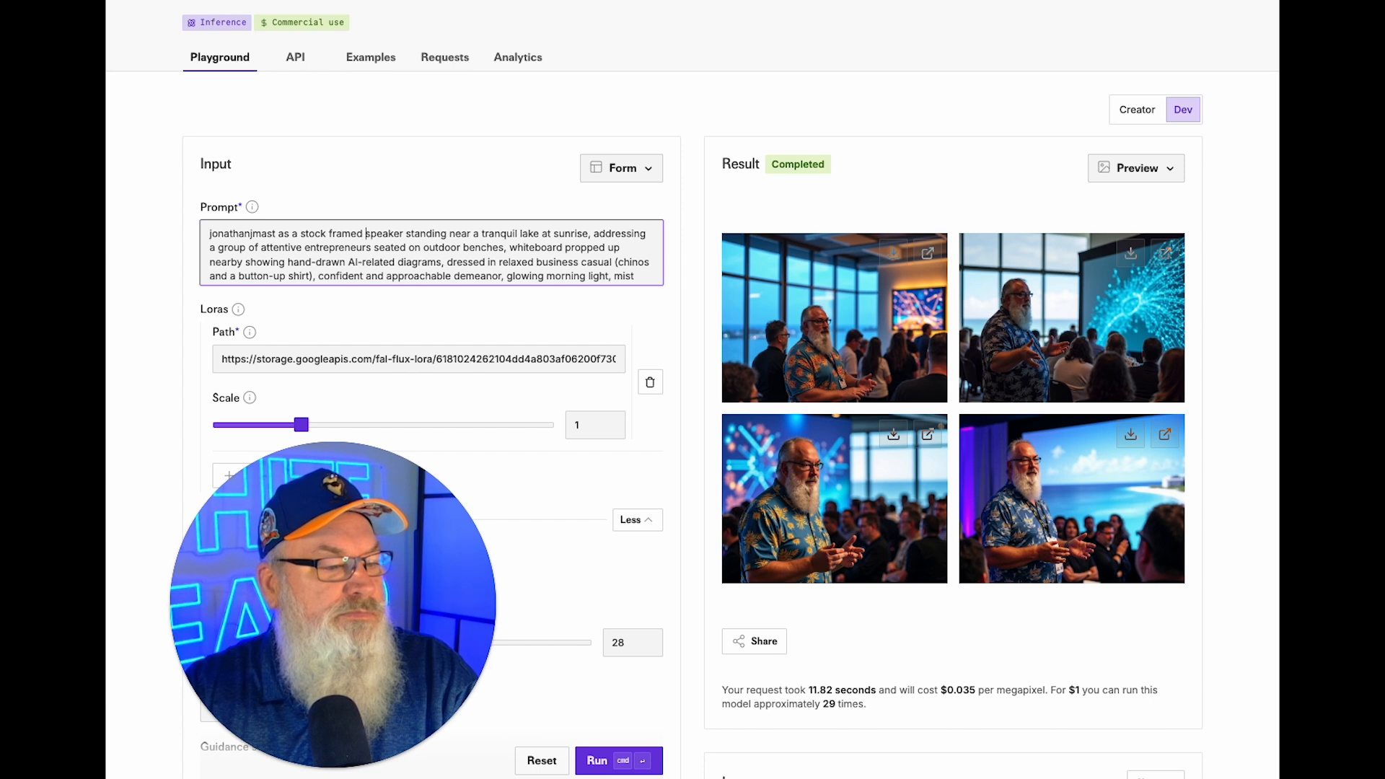
pyautogui.write('wit')
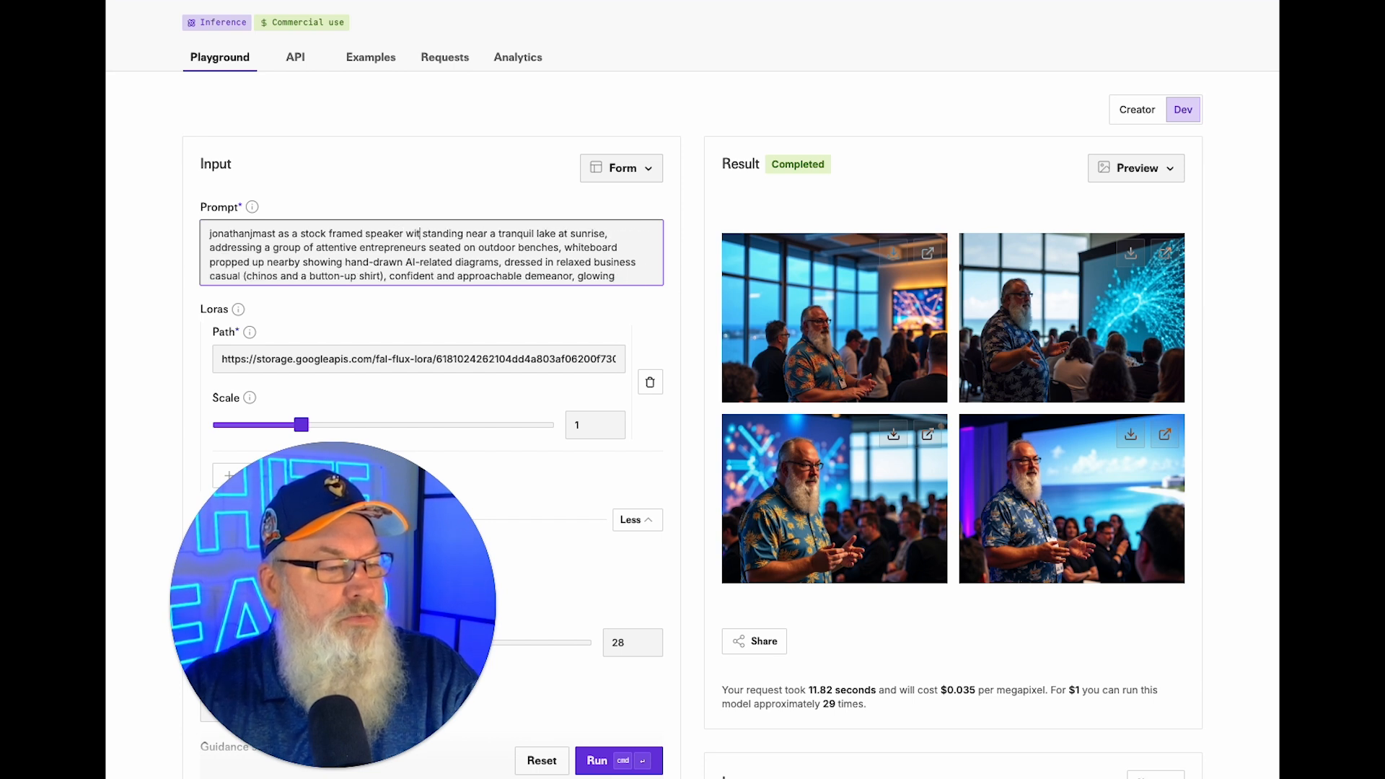
pyautogui.write('h a long white beard')
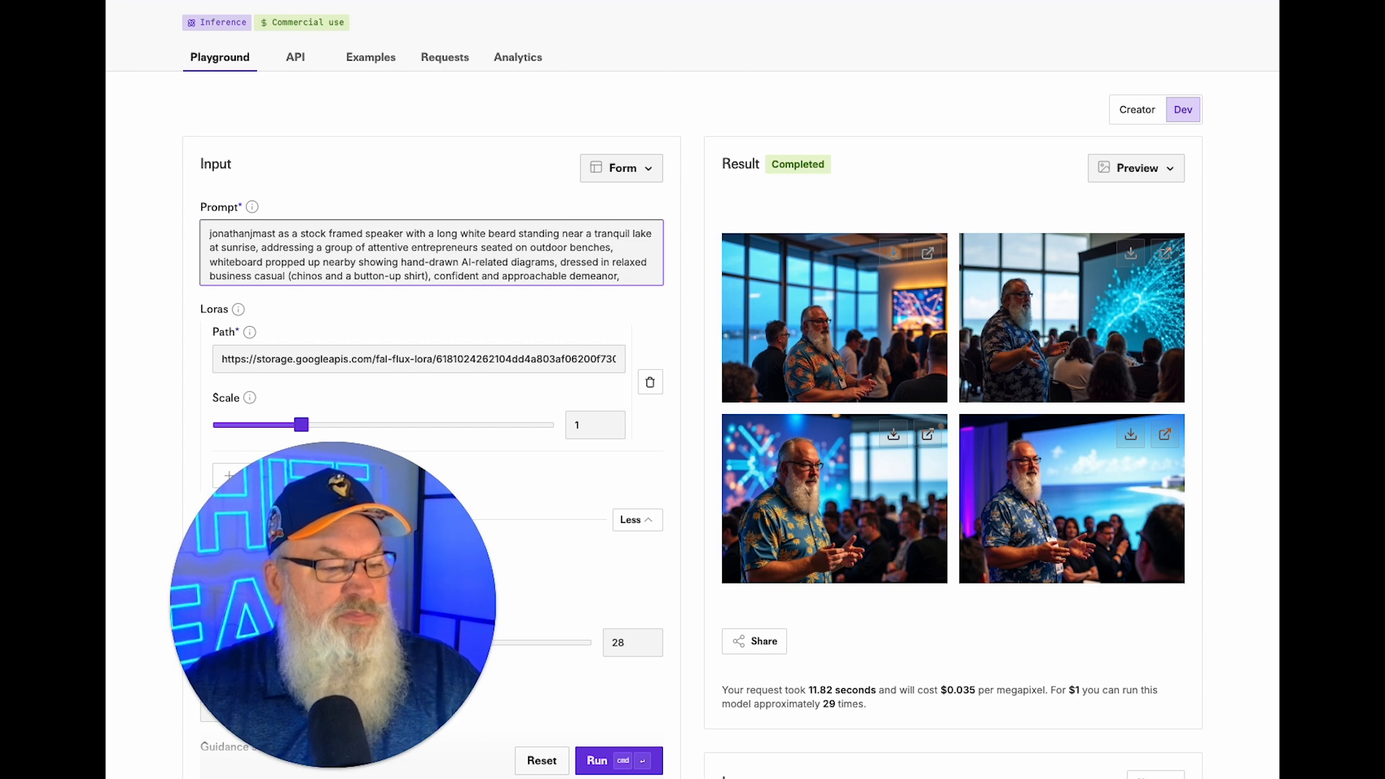
pyautogui.click(612, 765)
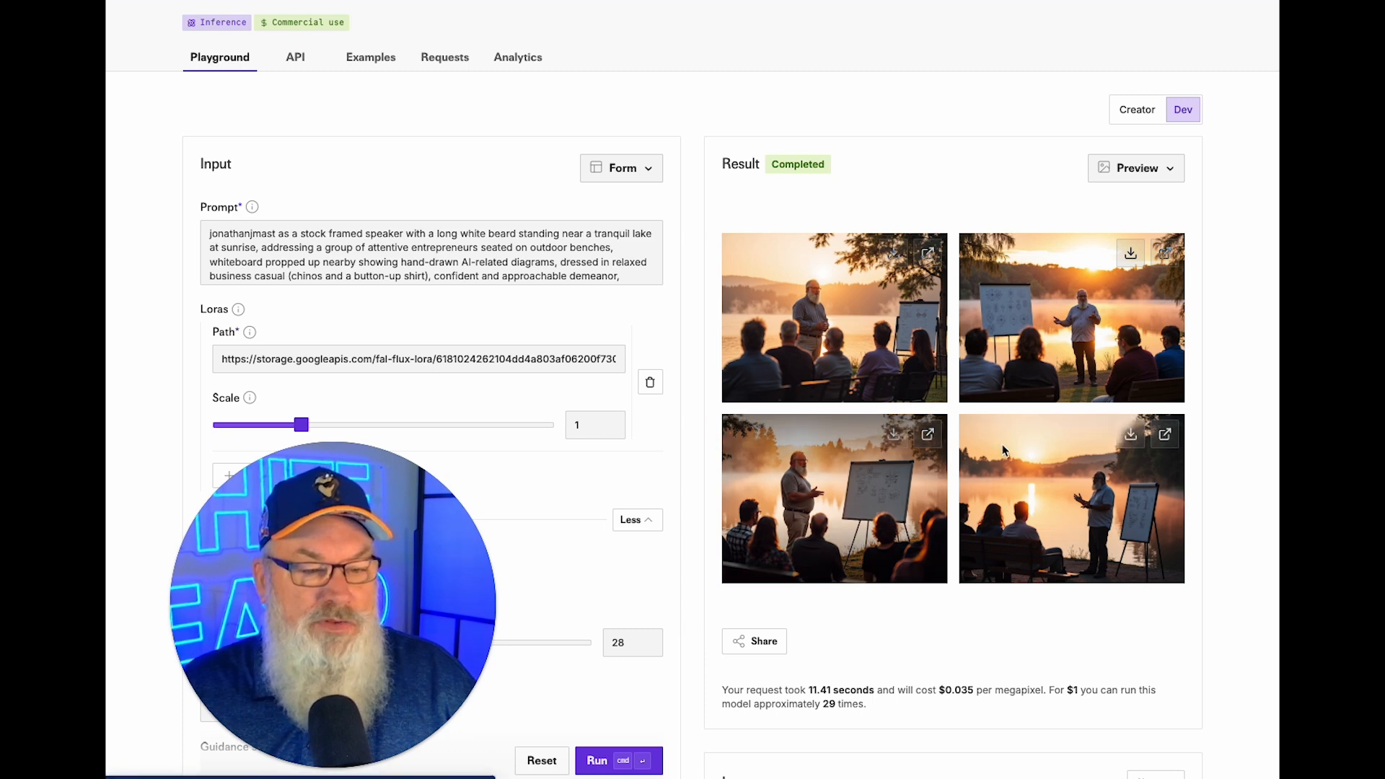
# Download the fourth and second lakeside images and change 'sunrise' to 'mid day'.
pyautogui.click(1130, 434)
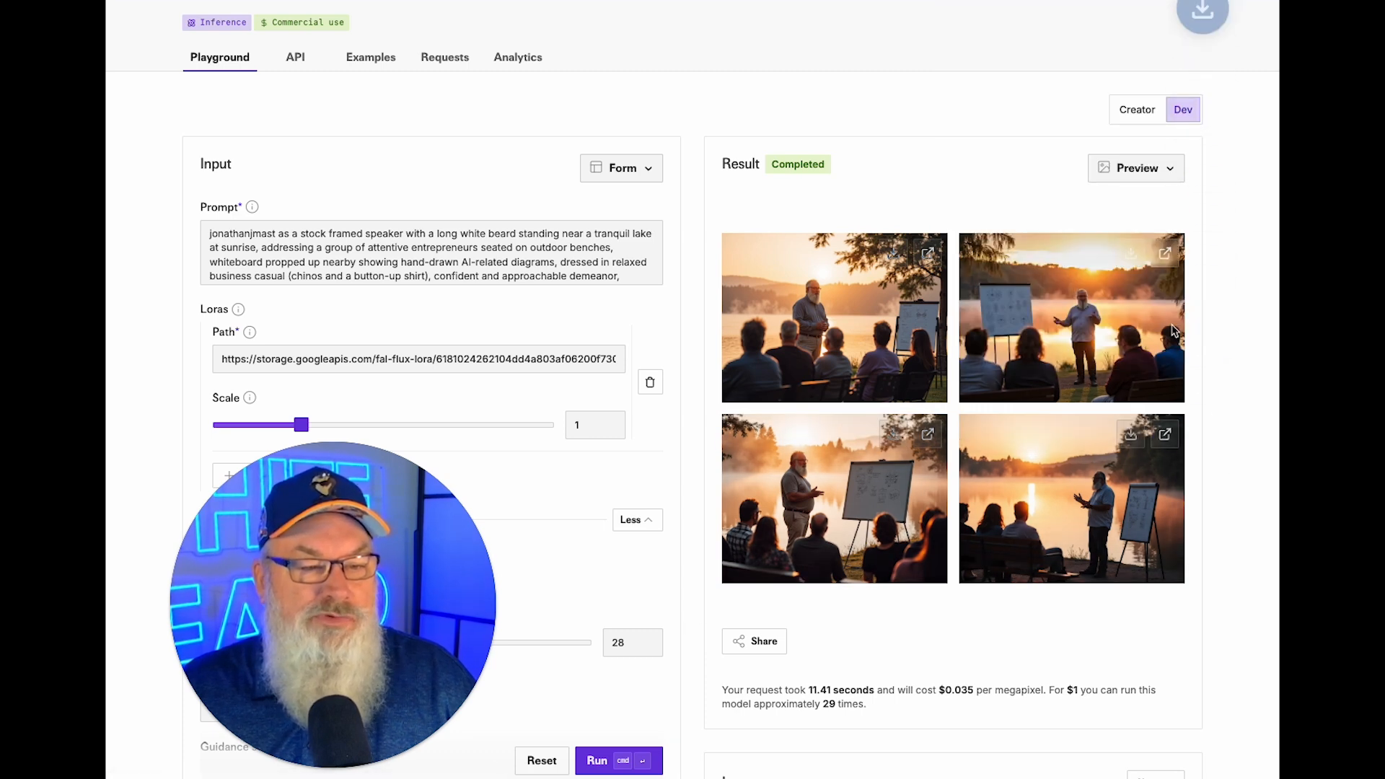
pyautogui.click(1130, 253)
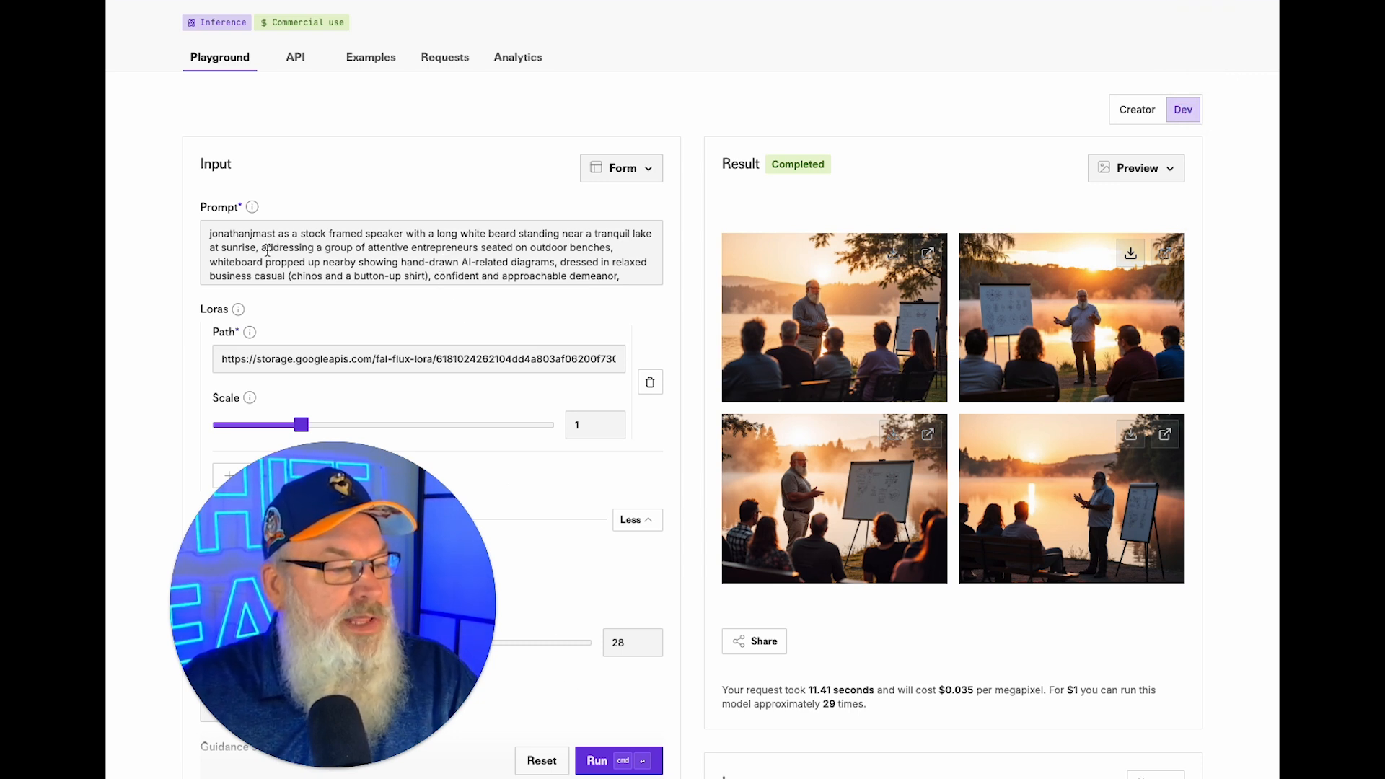
pyautogui.click(244, 248)
pyautogui.write('mid day')
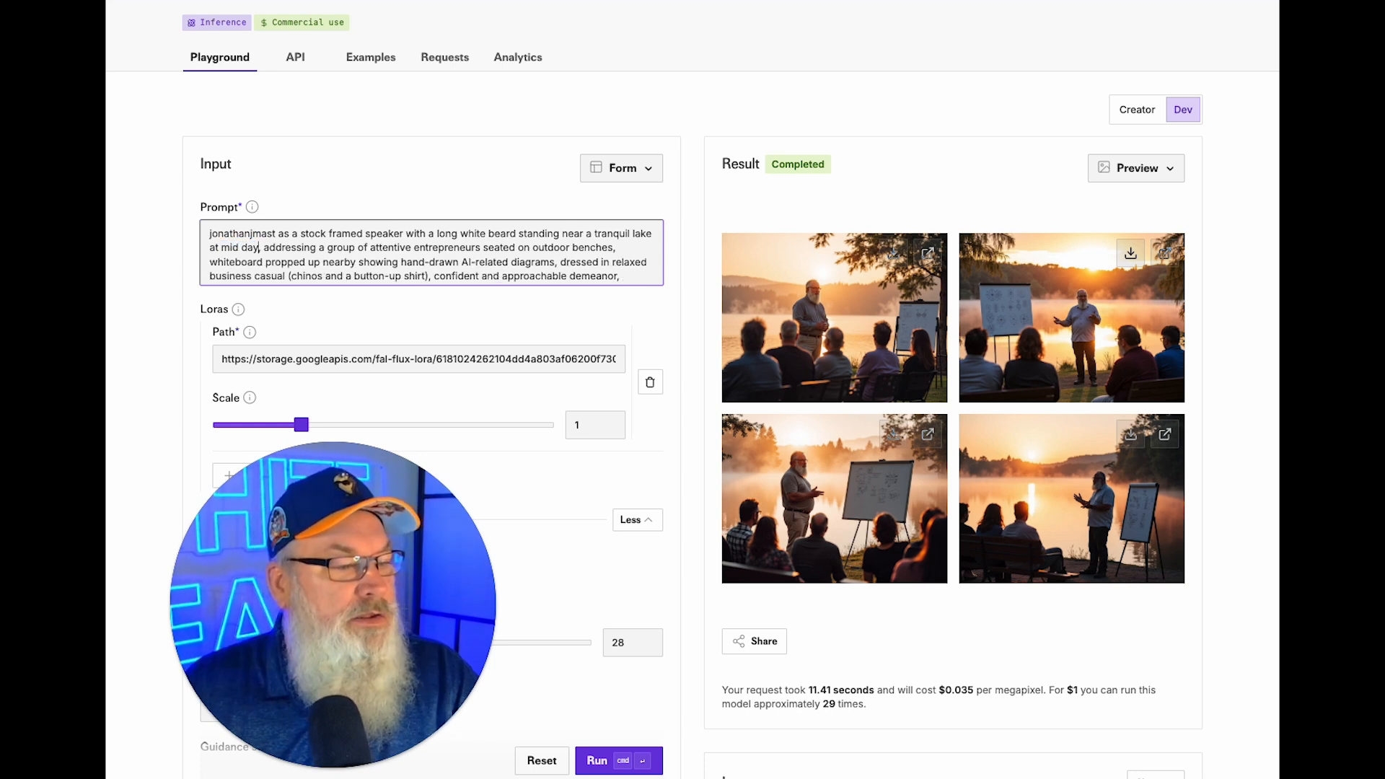
# Replace 'glowing morning' light with 'afternoon', drop 'mist rising off the lake', and generate.
pyautogui.scroll(-2, 401, 258)
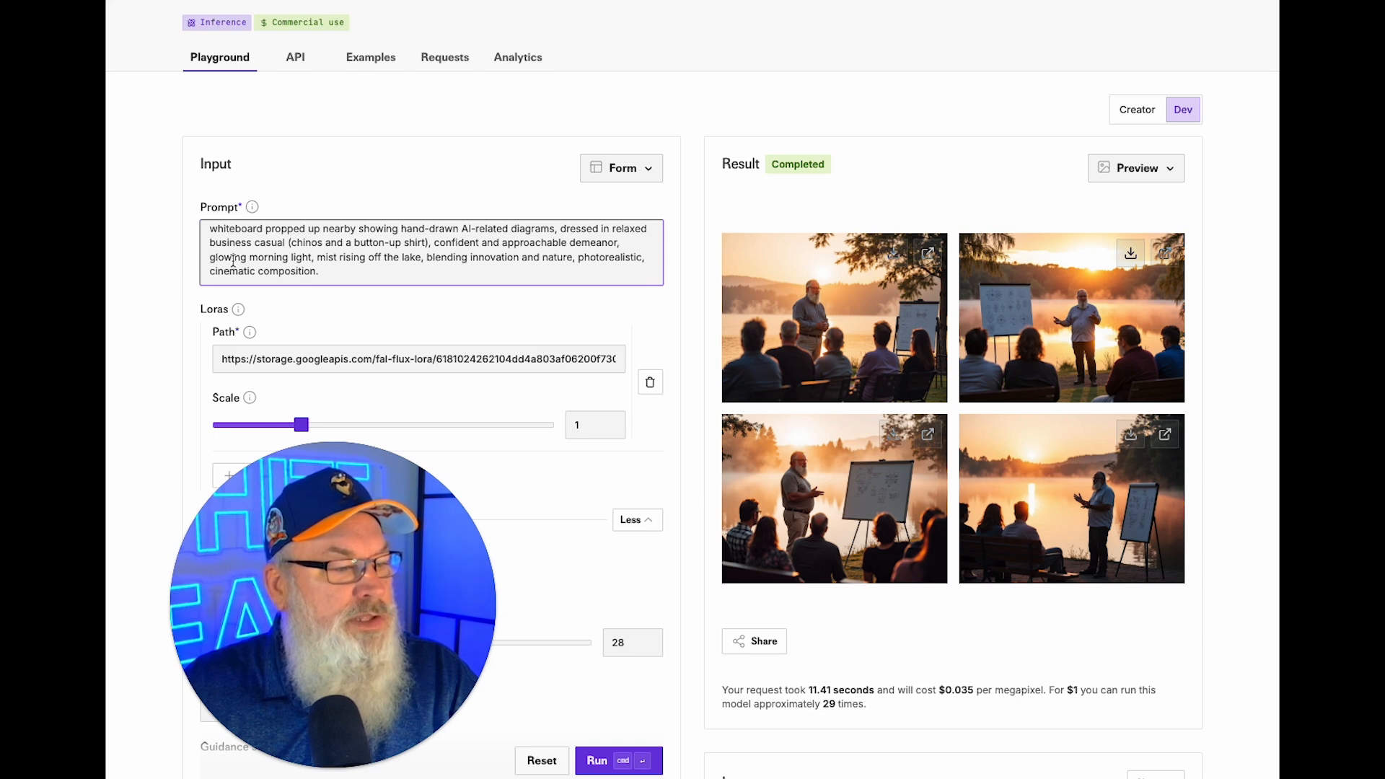
pyautogui.press('BackSpace')
pyautogui.press('BackSpace')
pyautogui.press('BackSpace')
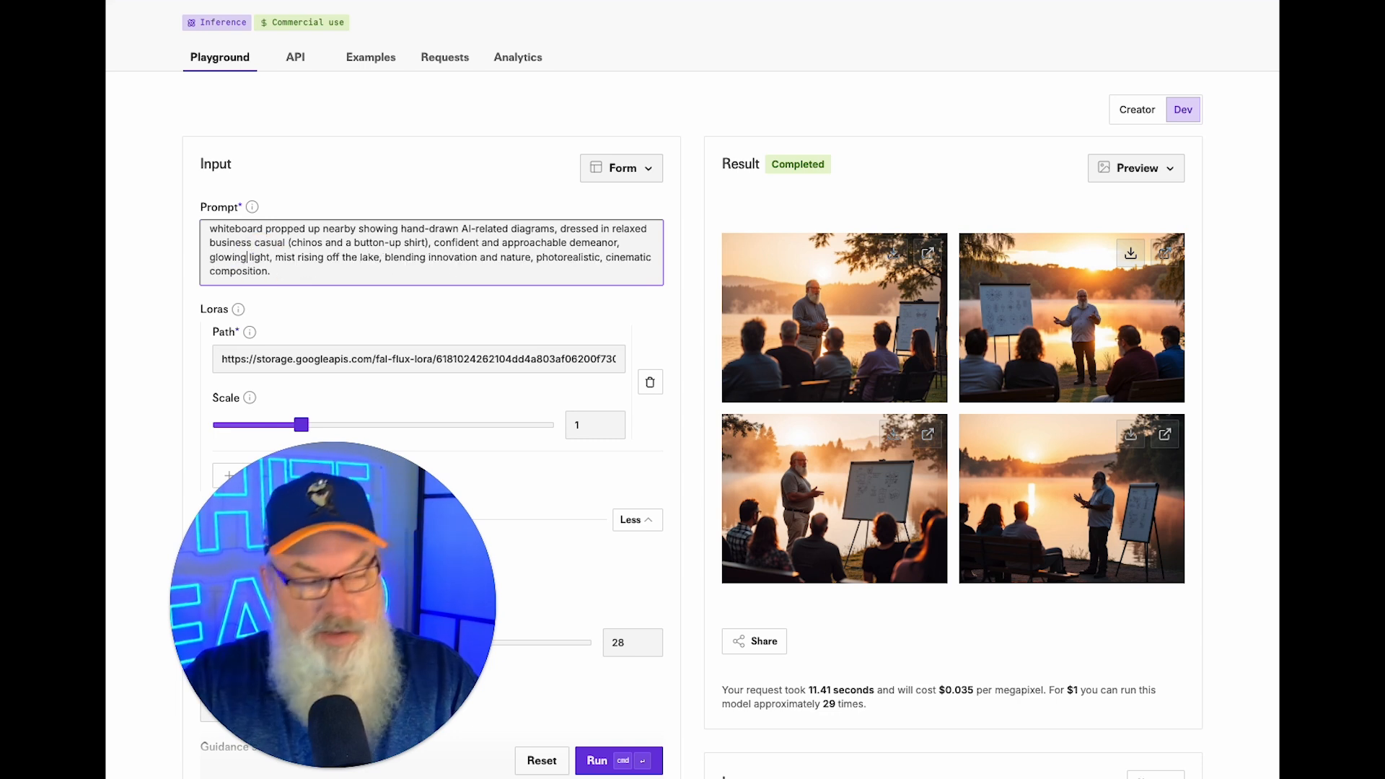
pyautogui.press('BackSpace')
pyautogui.press('BackSpace')
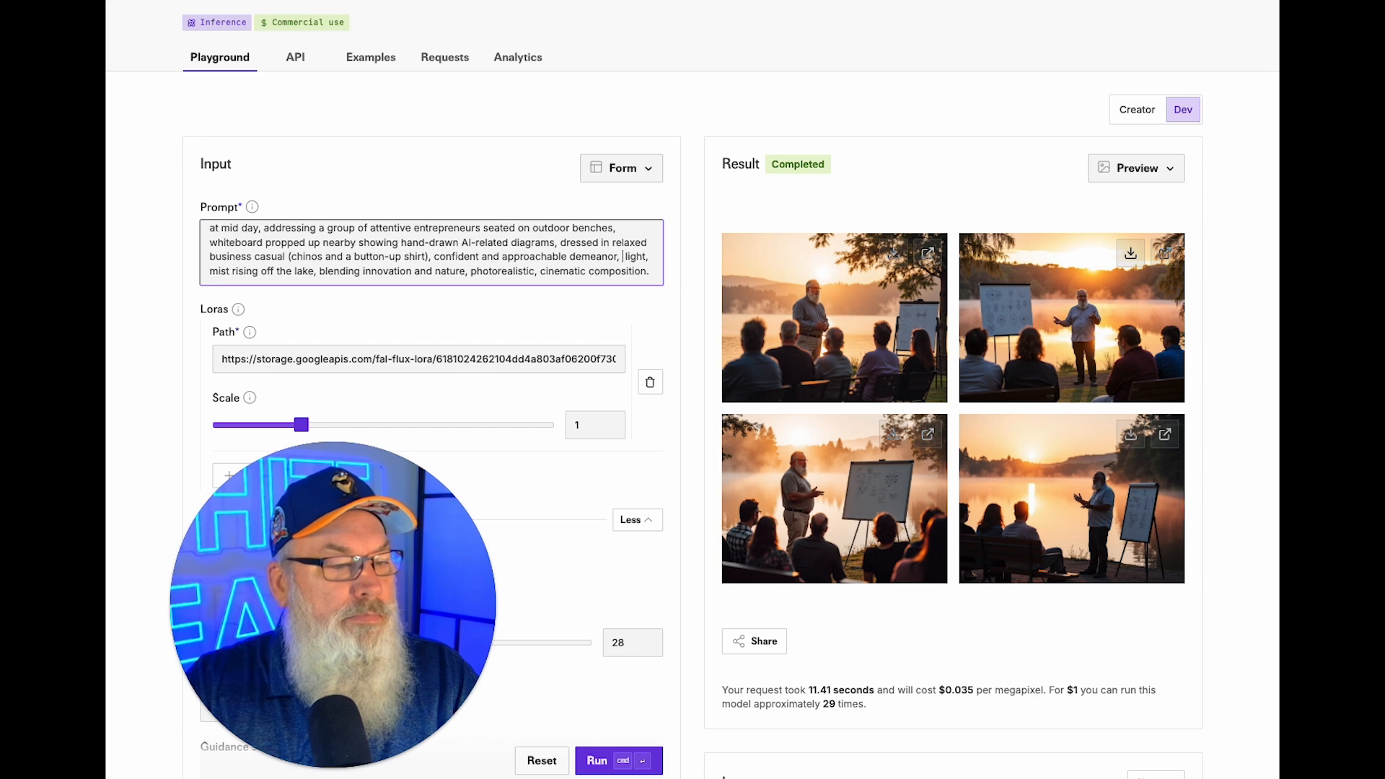
pyautogui.write('afternoon')
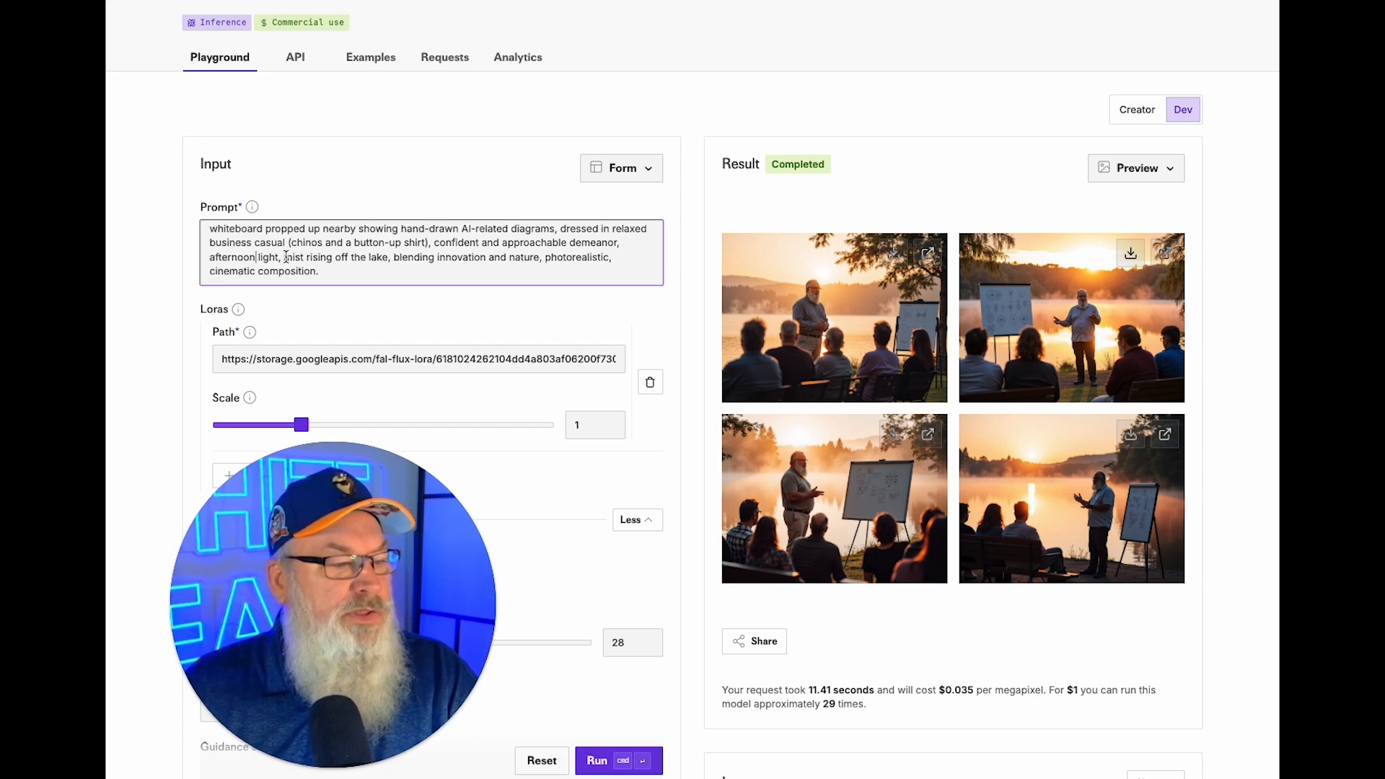
pyautogui.moveTo(284, 257); pyautogui.dragTo(371, 264)
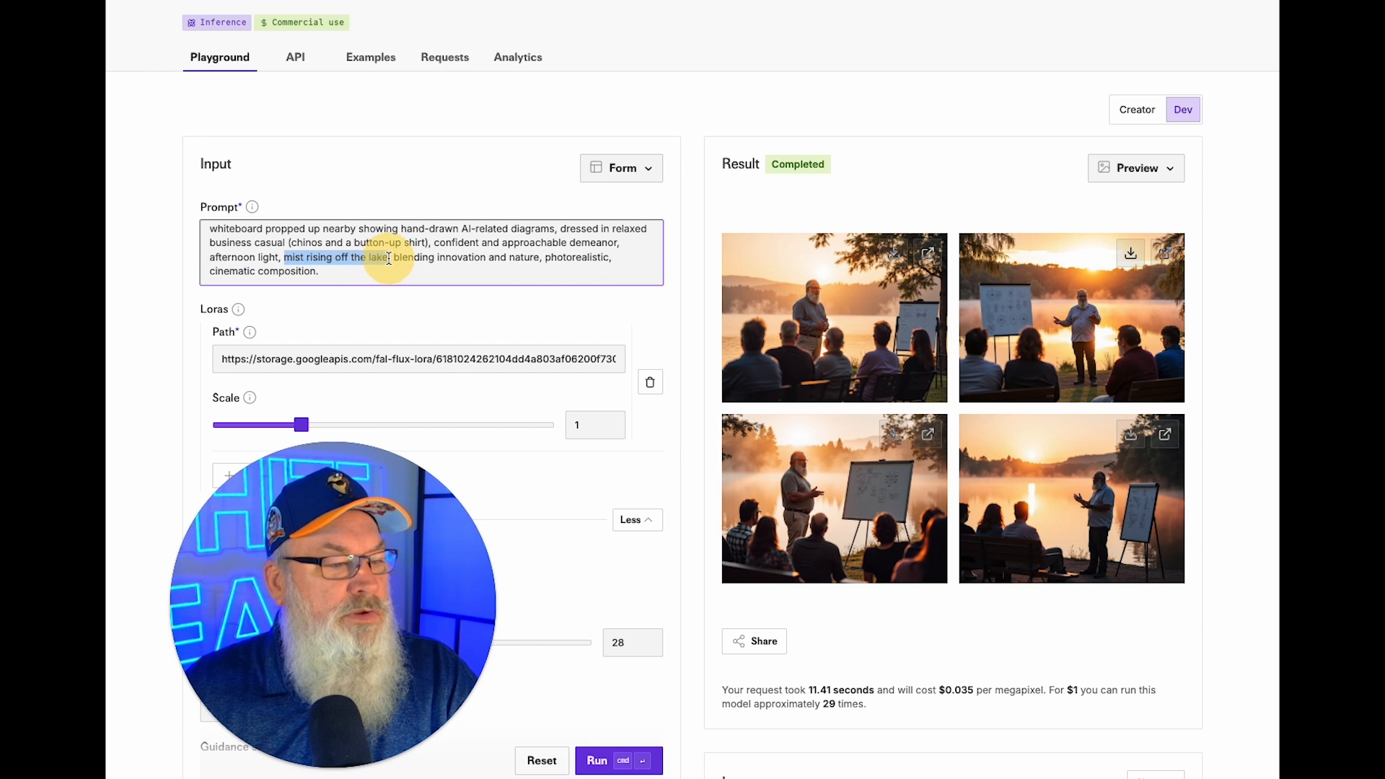
pyautogui.press('BackSpace')
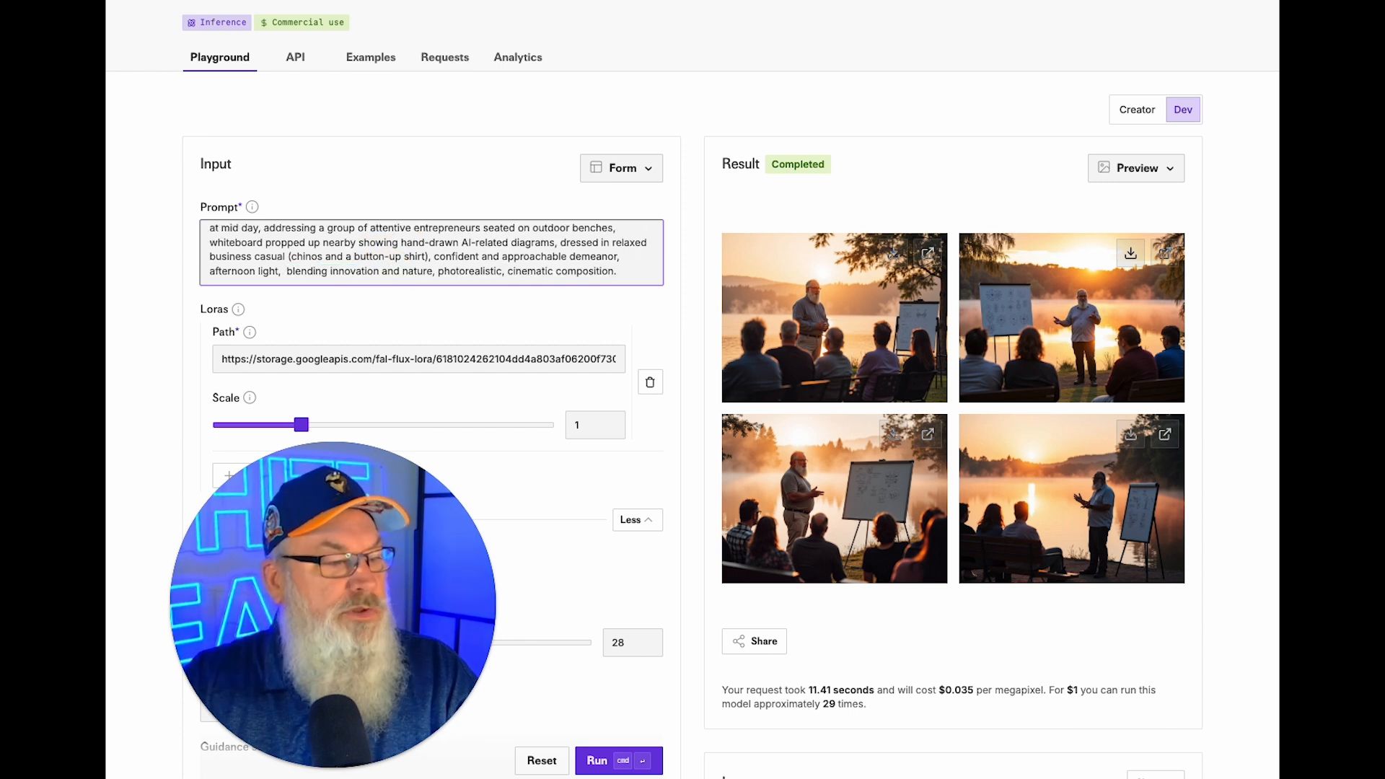
pyautogui.press('BackSpace')
pyautogui.click(598, 760)
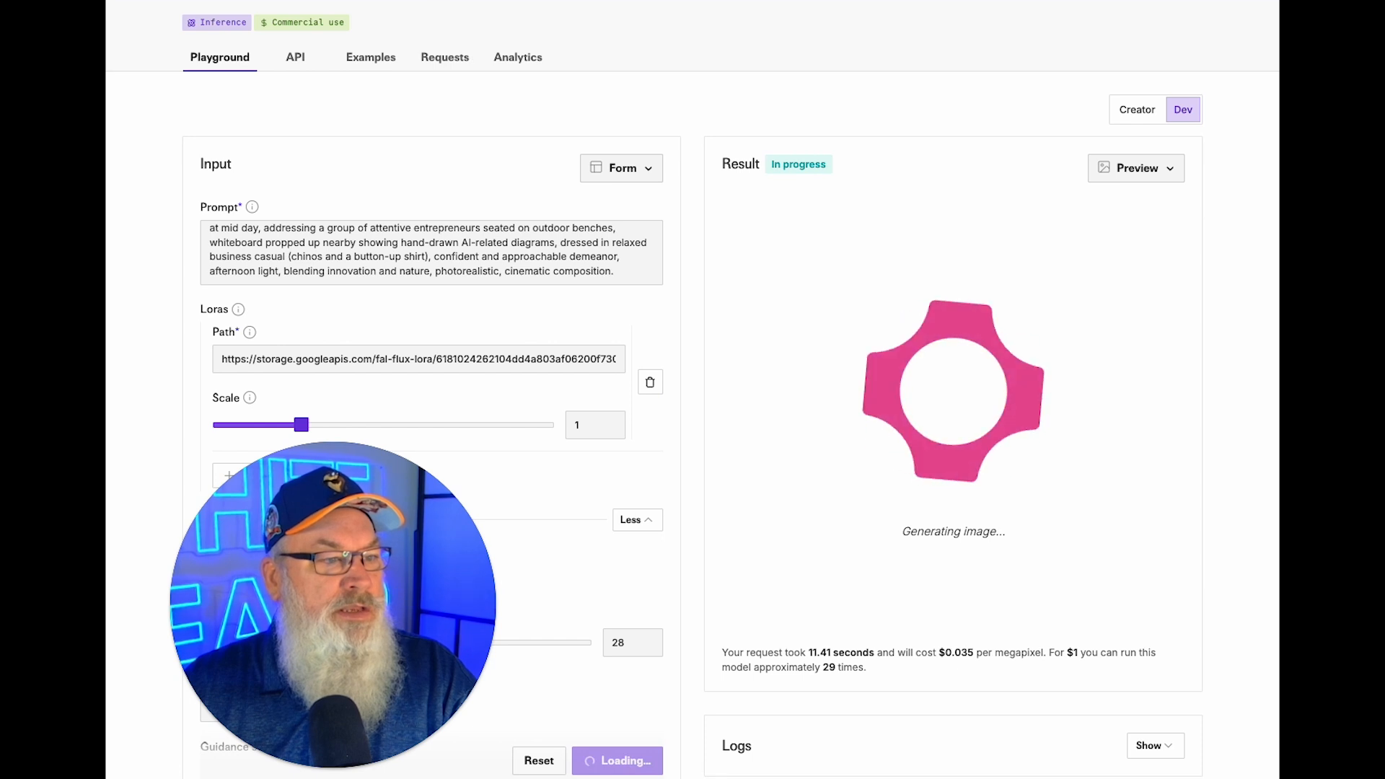
# Download the first, third and fourth midday lakeside images.
pyautogui.hotkey('ctrl', 'Tab')
pyautogui.hotkey('ctrl', 'shift', 'Tab')
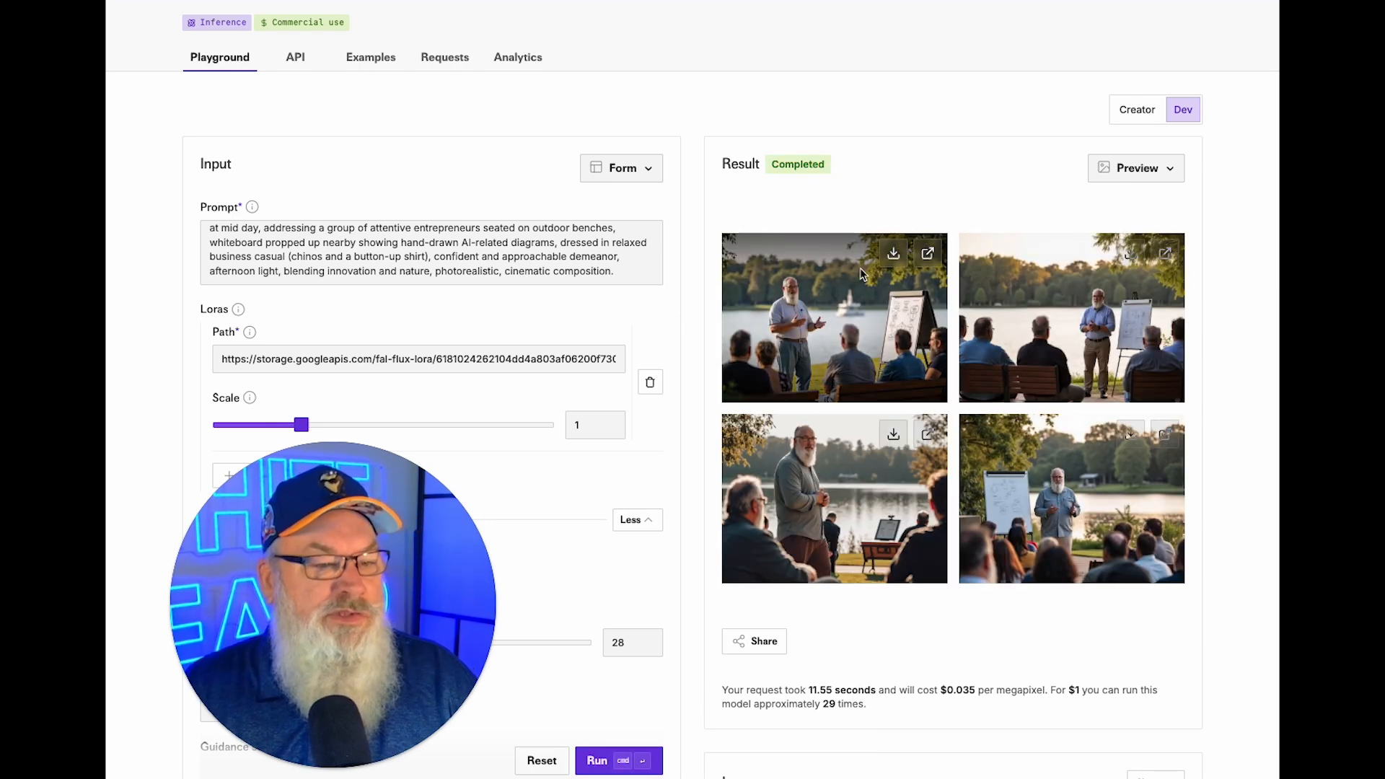
pyautogui.click(891, 254)
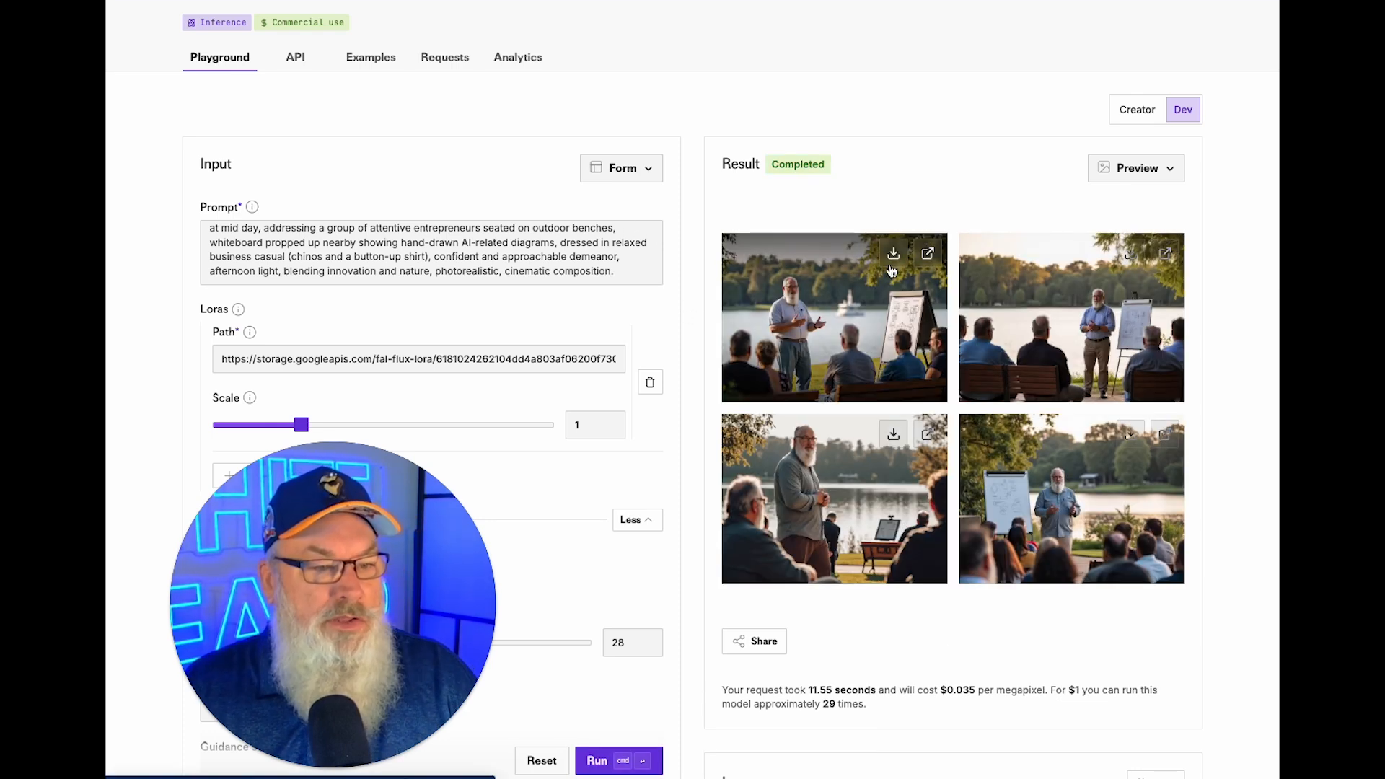
pyautogui.click(888, 438)
pyautogui.click(1128, 435)
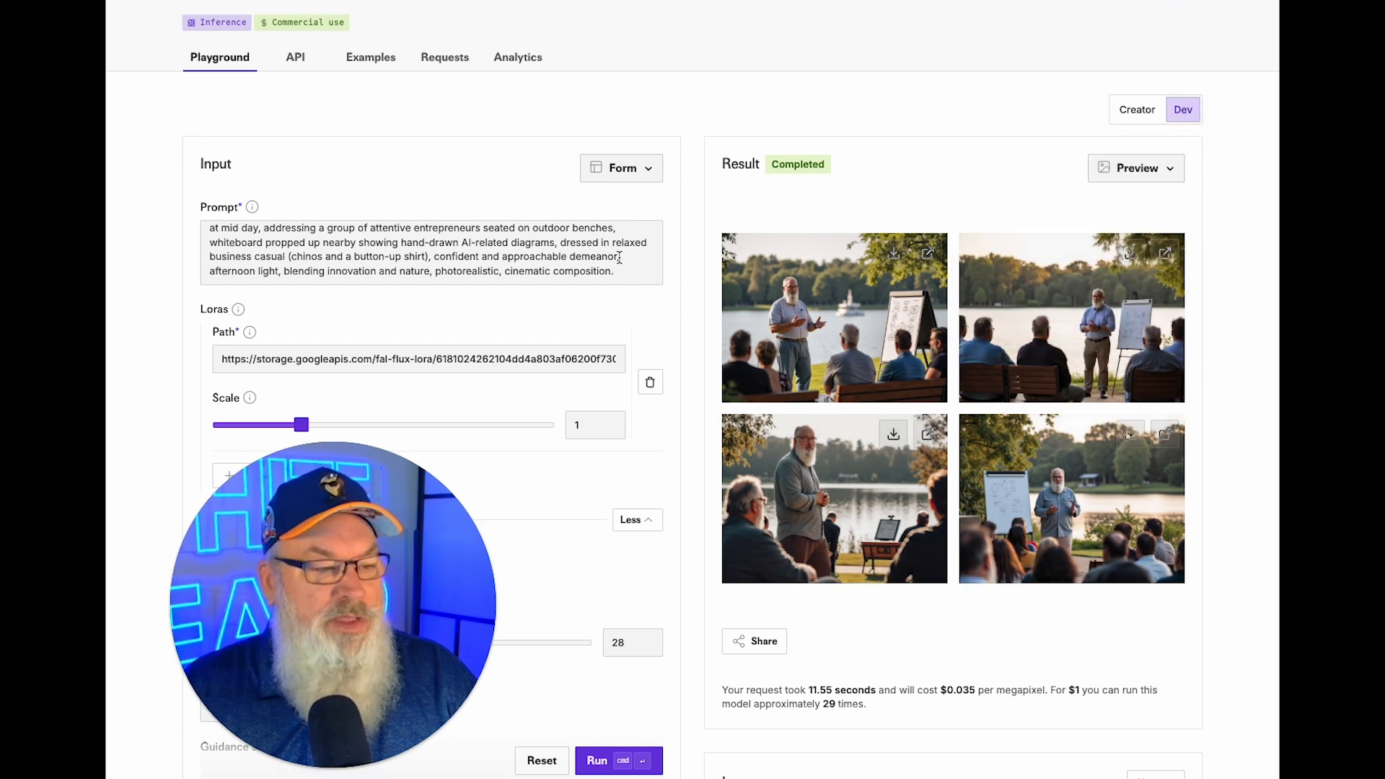
# Correct 'stock' to 'stocky' in the prompt and generate another batch.
pyautogui.scroll(1, 316, 227)
pyautogui.click(329, 235)
pyautogui.write('y')
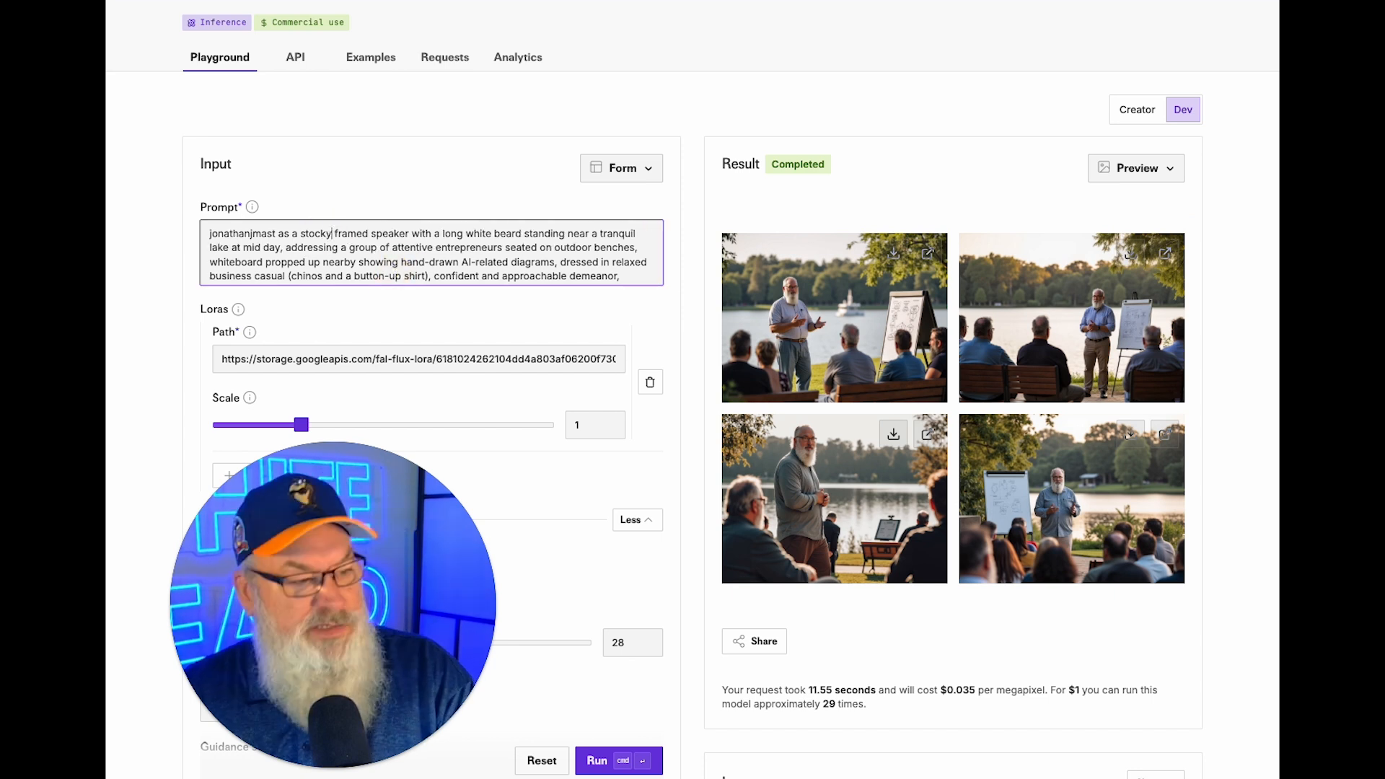
pyautogui.click(600, 760)
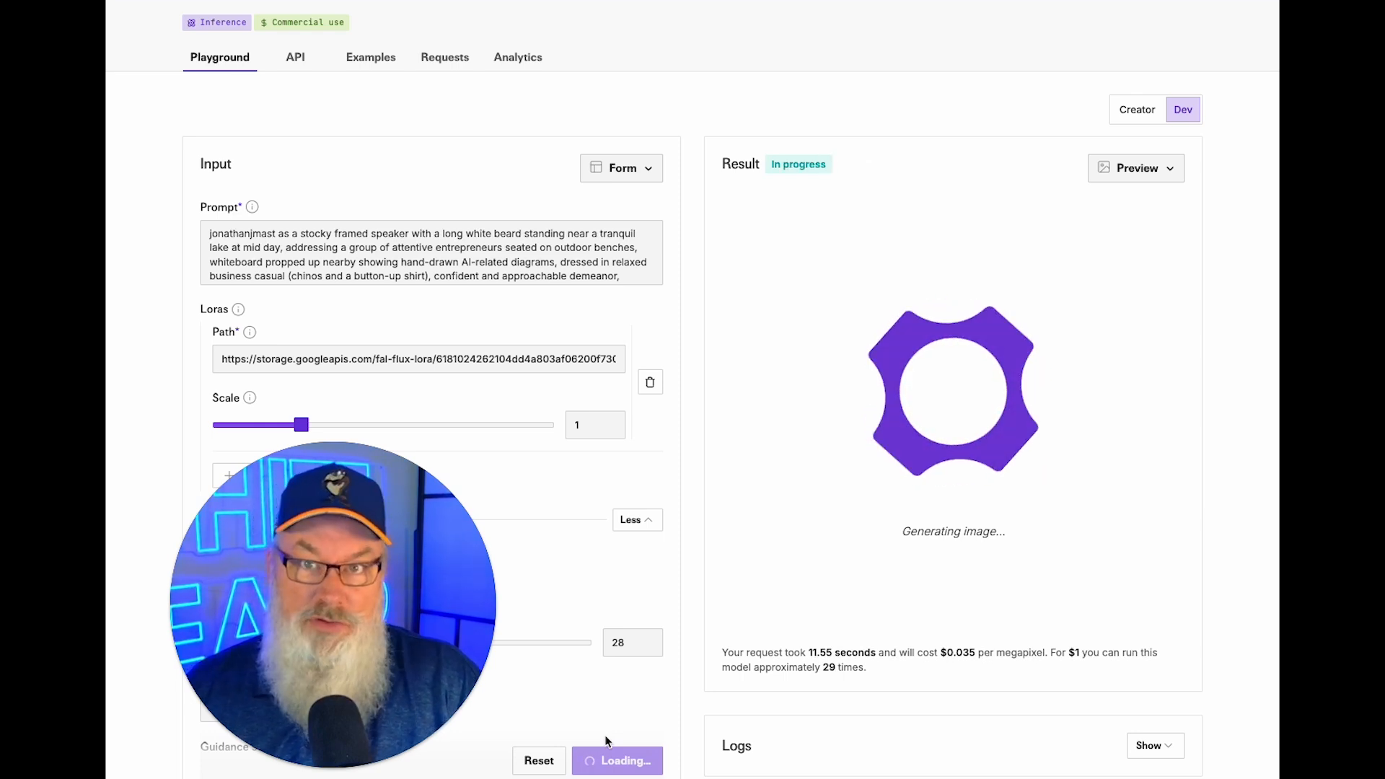
# Download the first, bottom-left and bottom-right images from the midday lakeside batch.
pyautogui.scroll(3, 837, 400)
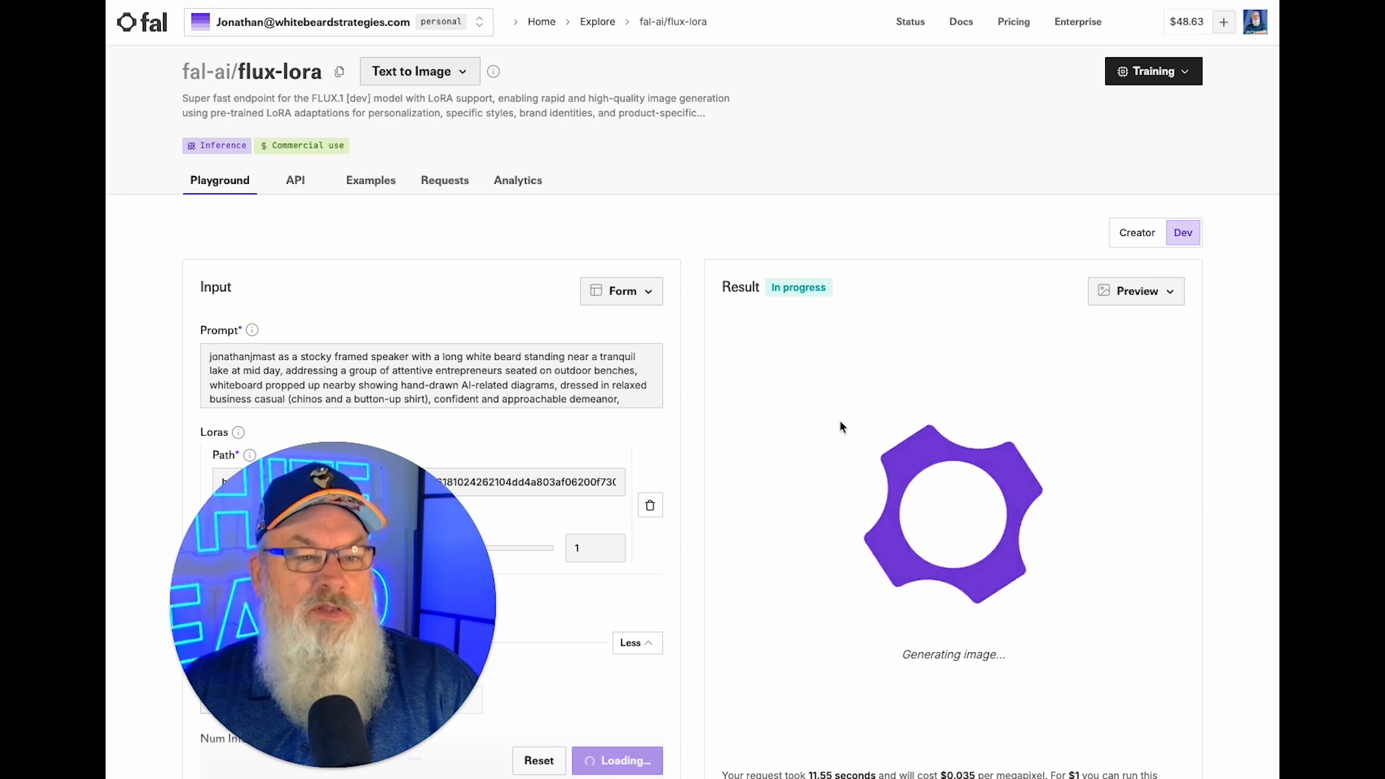
pyautogui.scroll(-3, 839, 425)
pyautogui.scroll(-1, 839, 423)
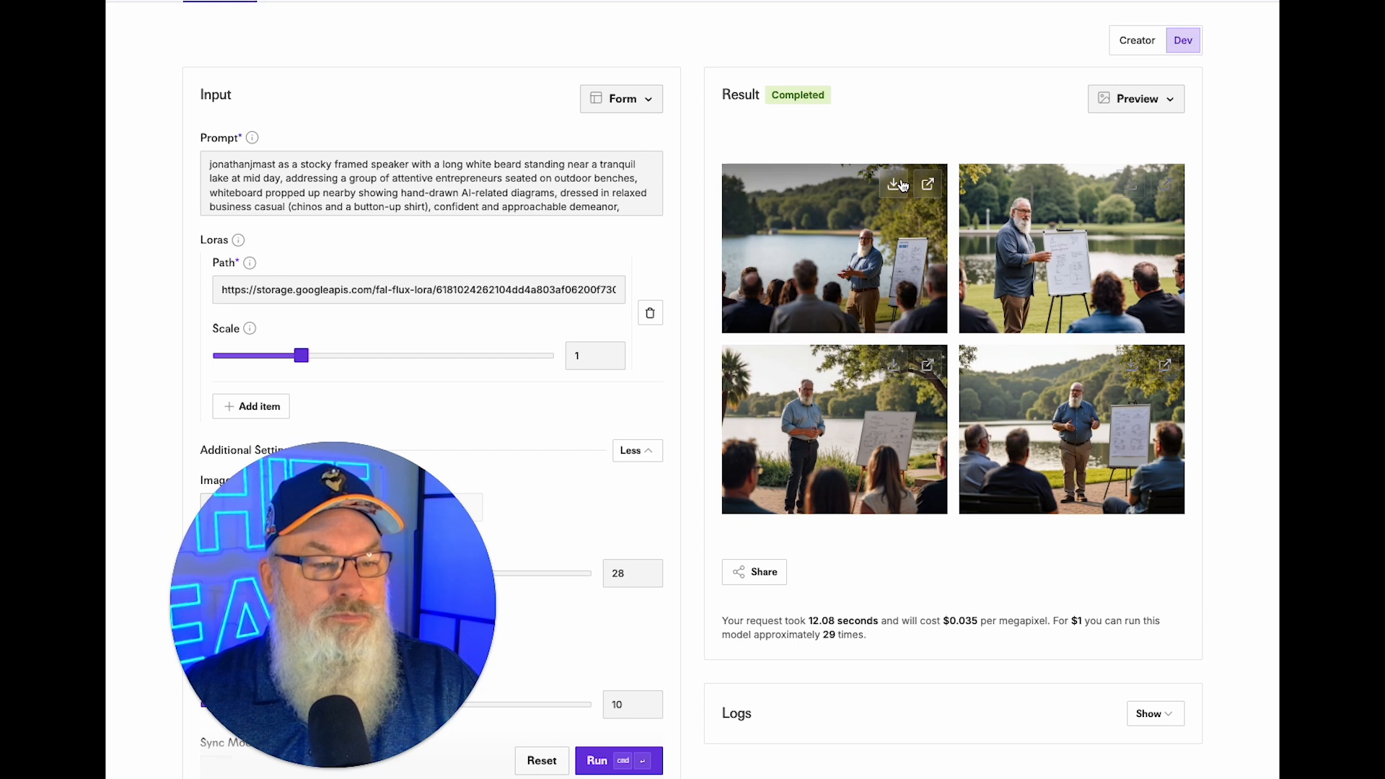
pyautogui.click(1130, 184)
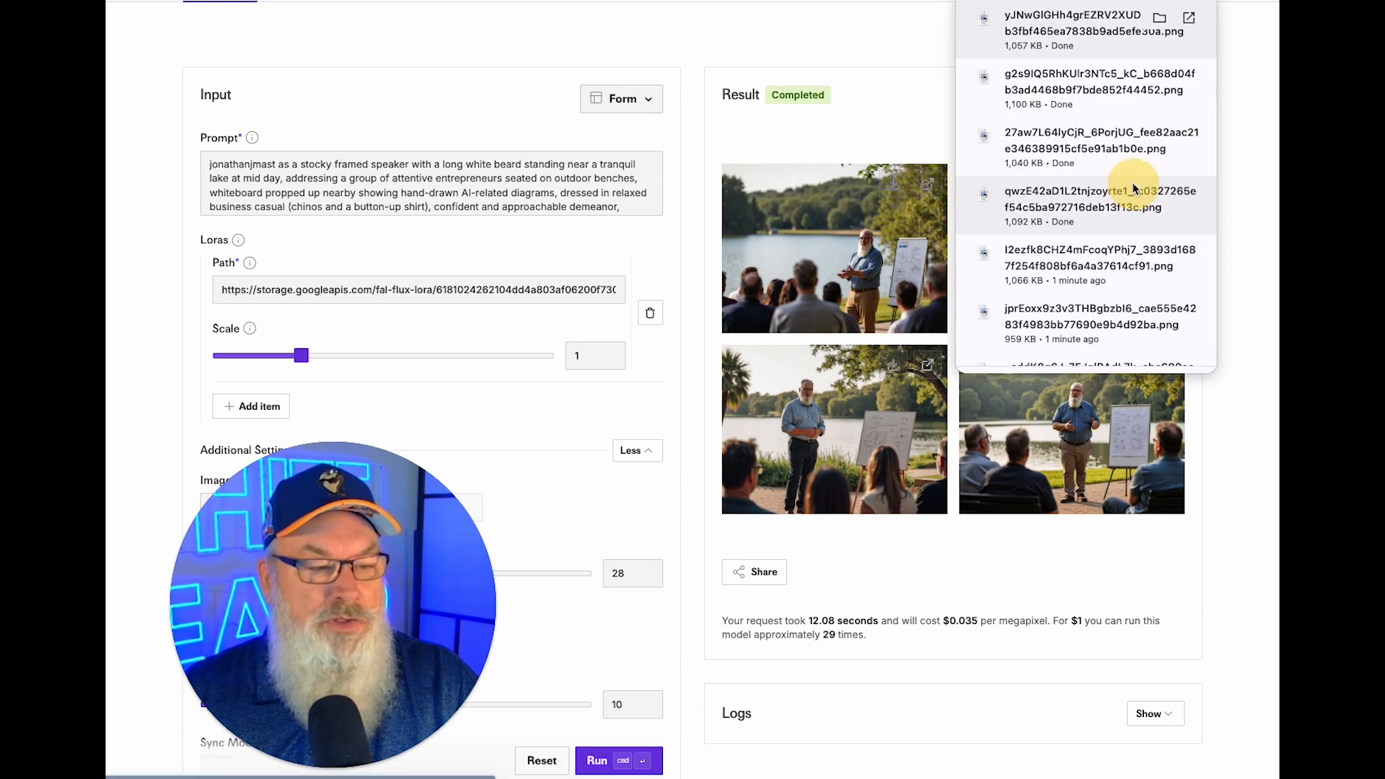
pyautogui.click(895, 367)
pyautogui.click(1131, 366)
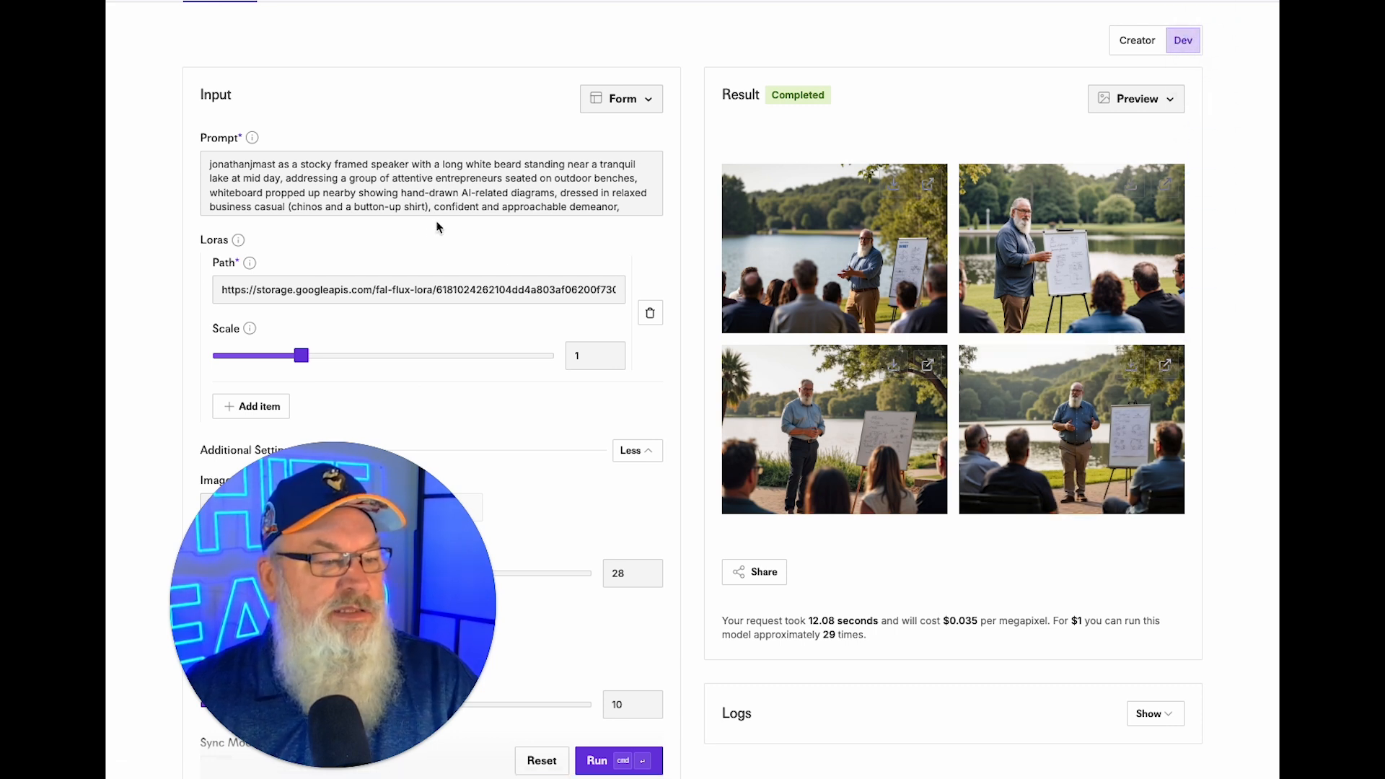
# Add 'and a navy blazer no tie' after 'shirt' in the prompt's outfit description.
pyautogui.scroll(-1, 439, 199)
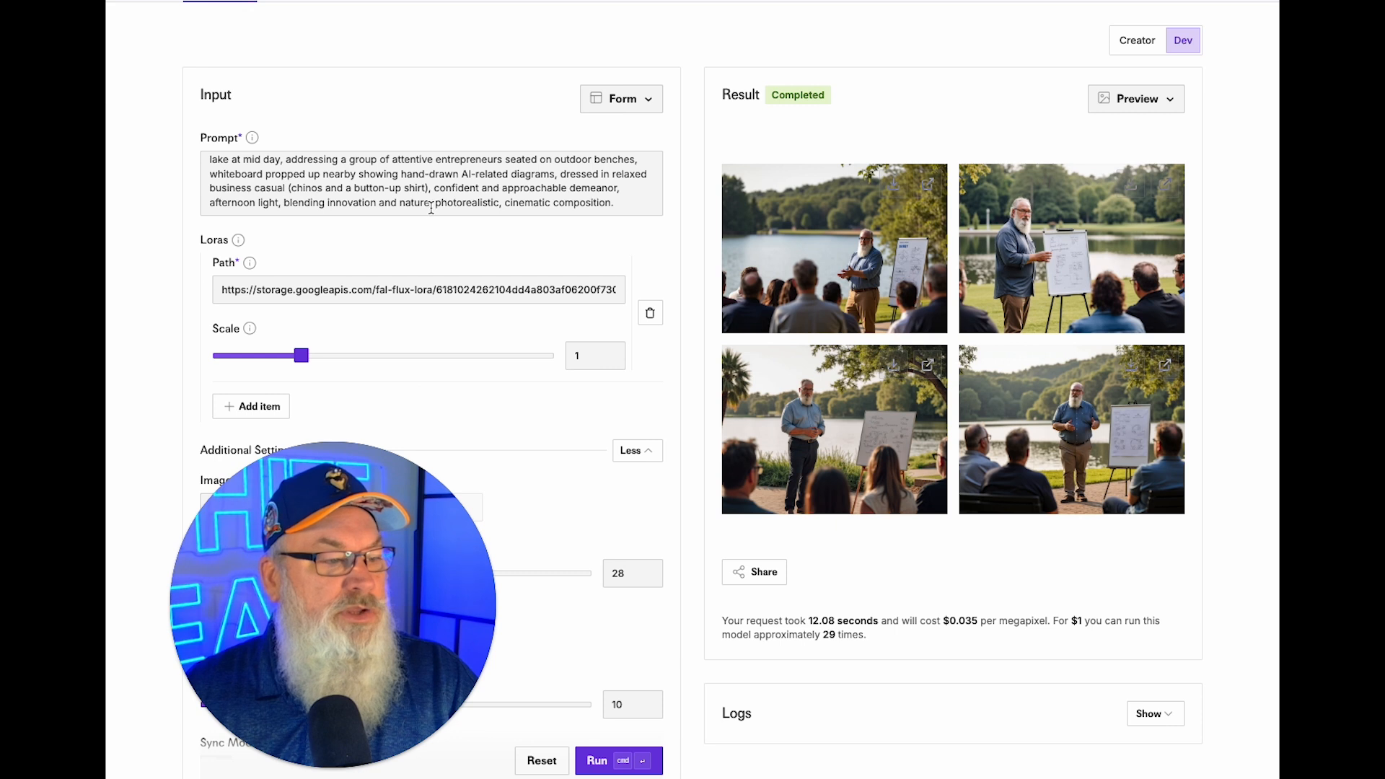
pyautogui.click(292, 189)
pyautogui.click(424, 190)
pyautogui.press('Right')
pyautogui.write('and a navy')
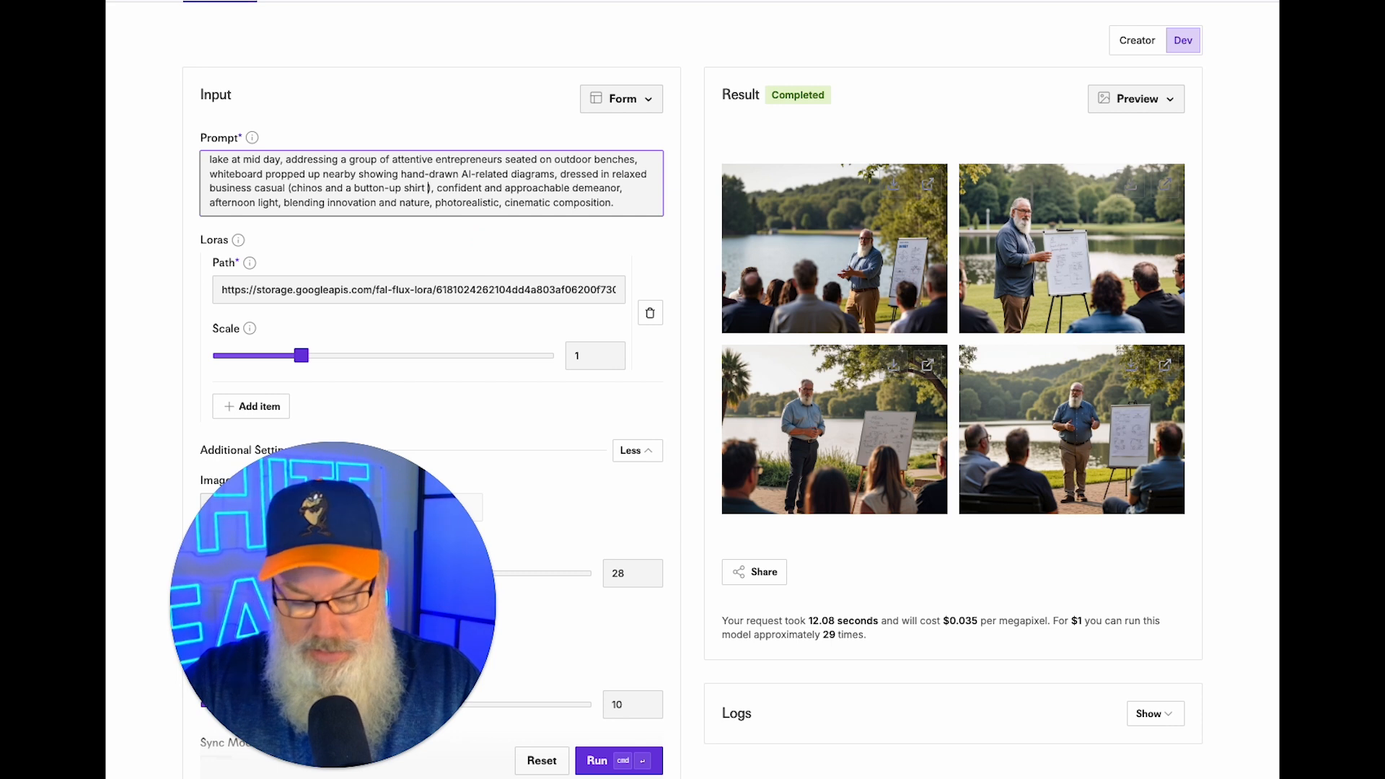
pyautogui.write(' blazer')
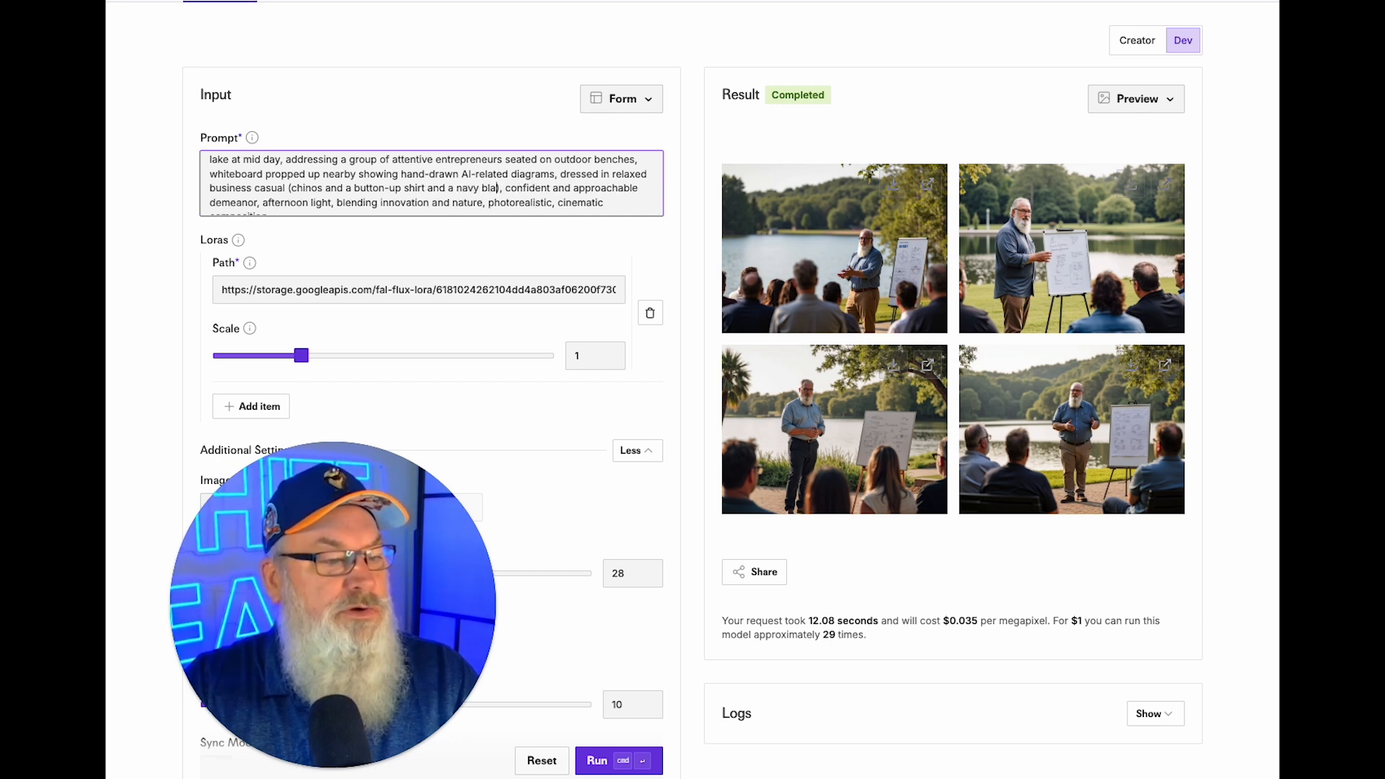
pyautogui.write(' no tie')
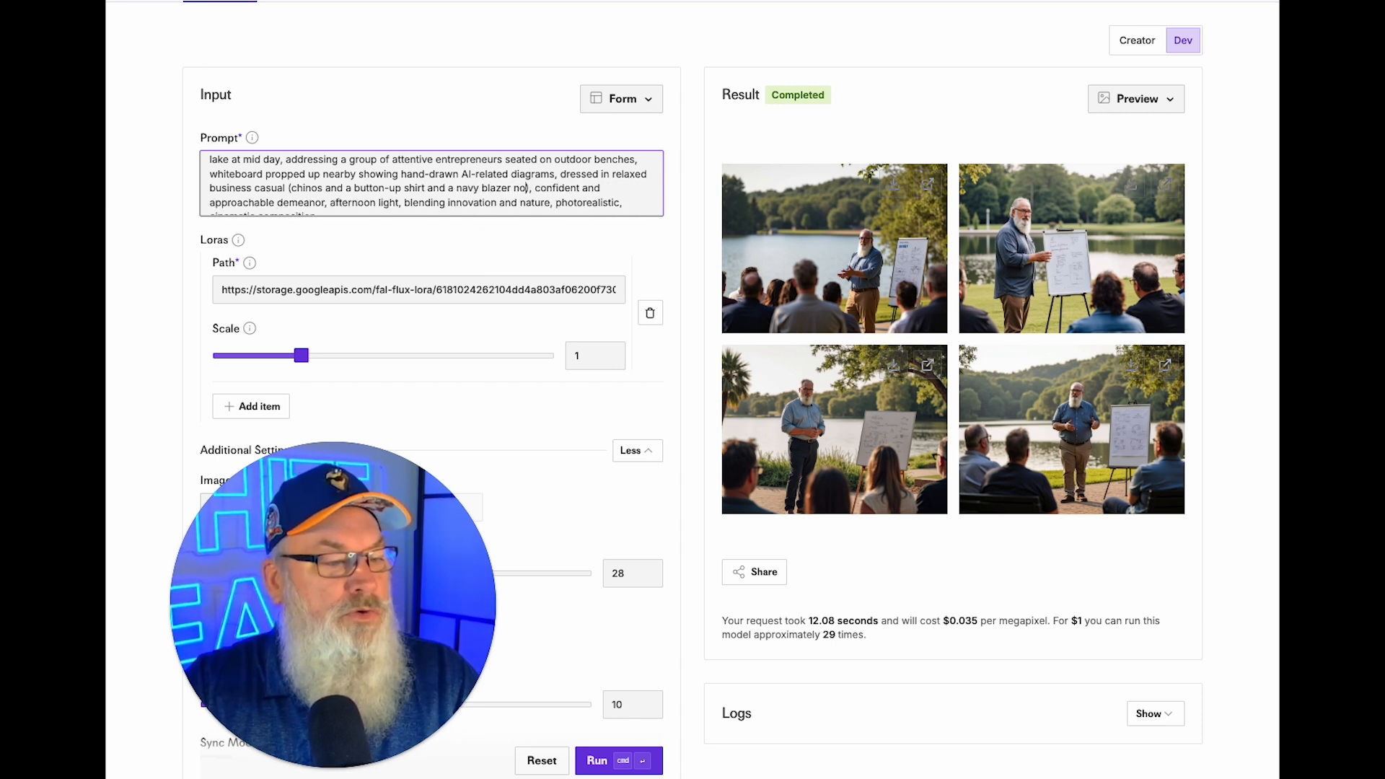
pyautogui.press('Return')
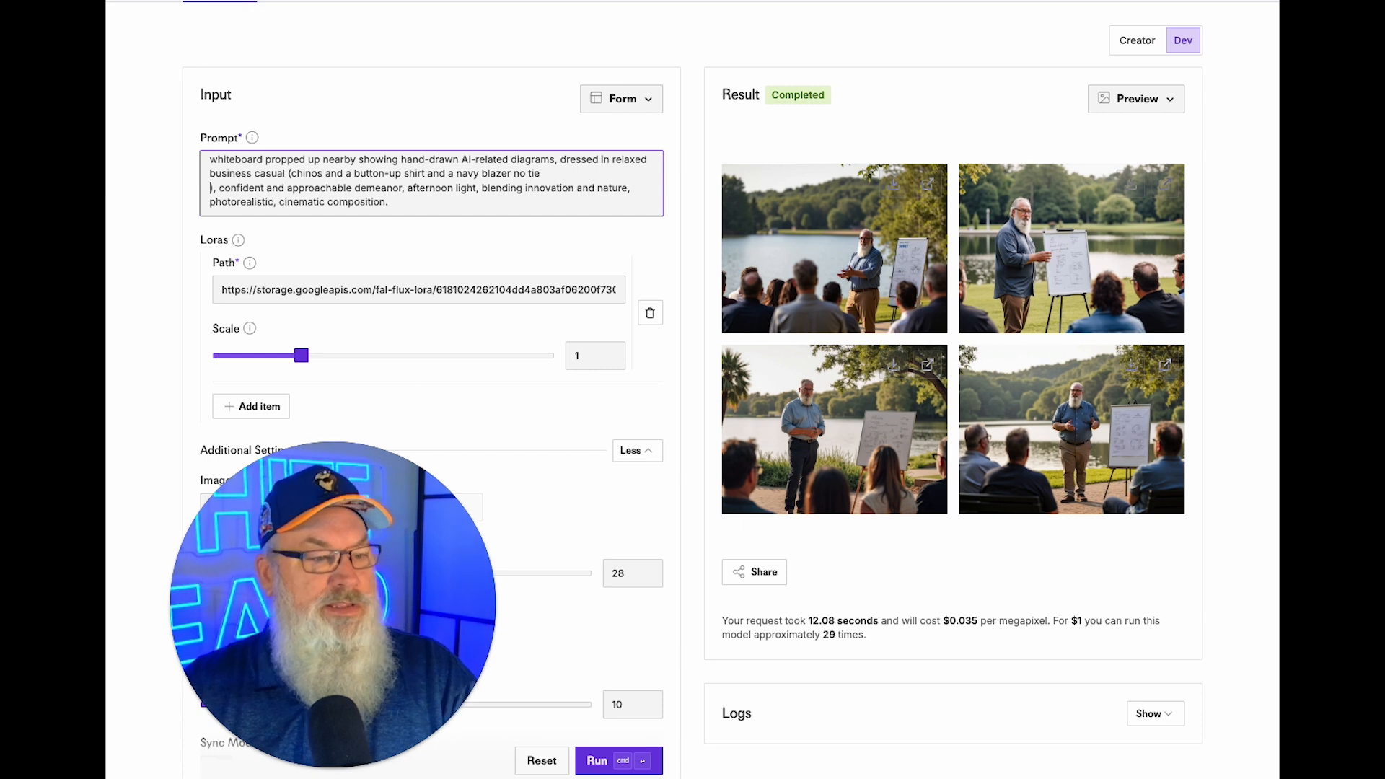
pyautogui.press('BackSpace')
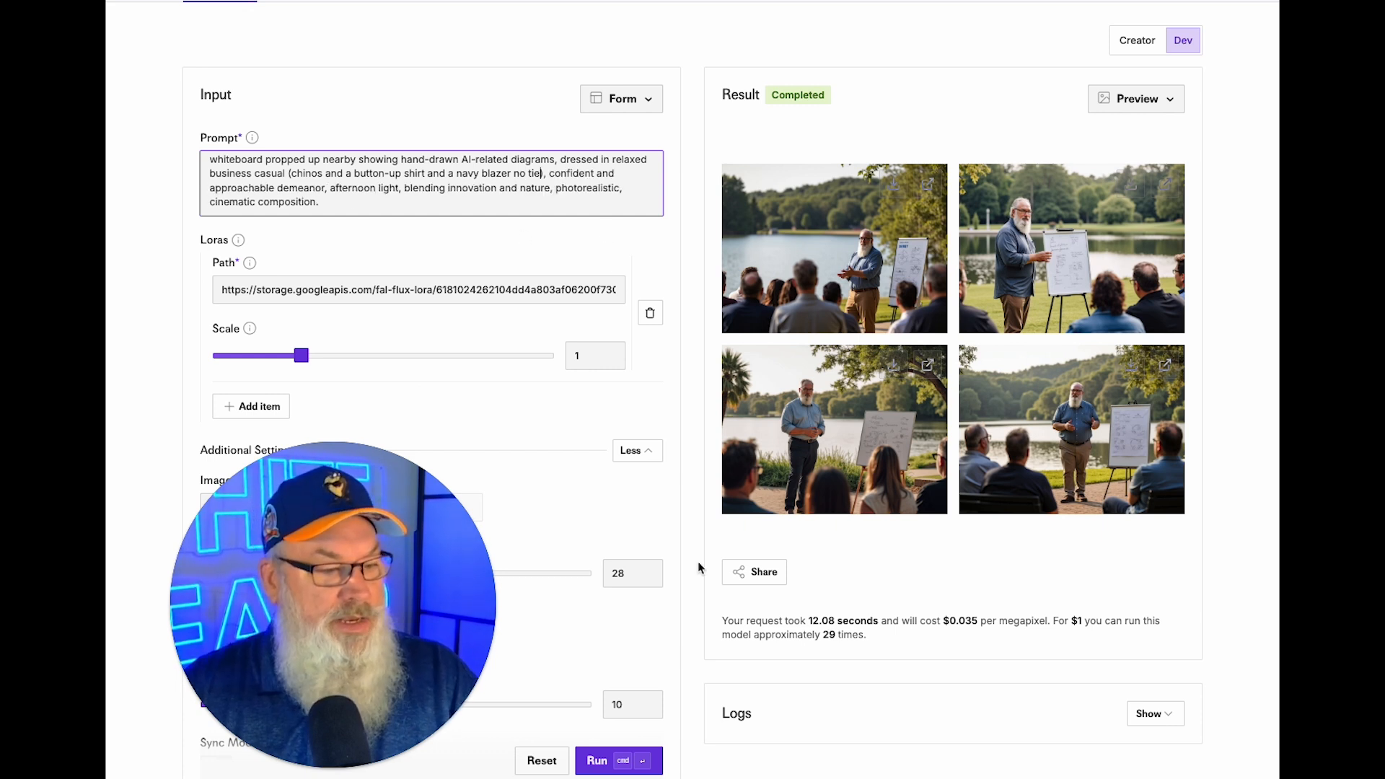
# Generate the navy blazer lakeside batch and download the first three images.
pyautogui.click(597, 761)
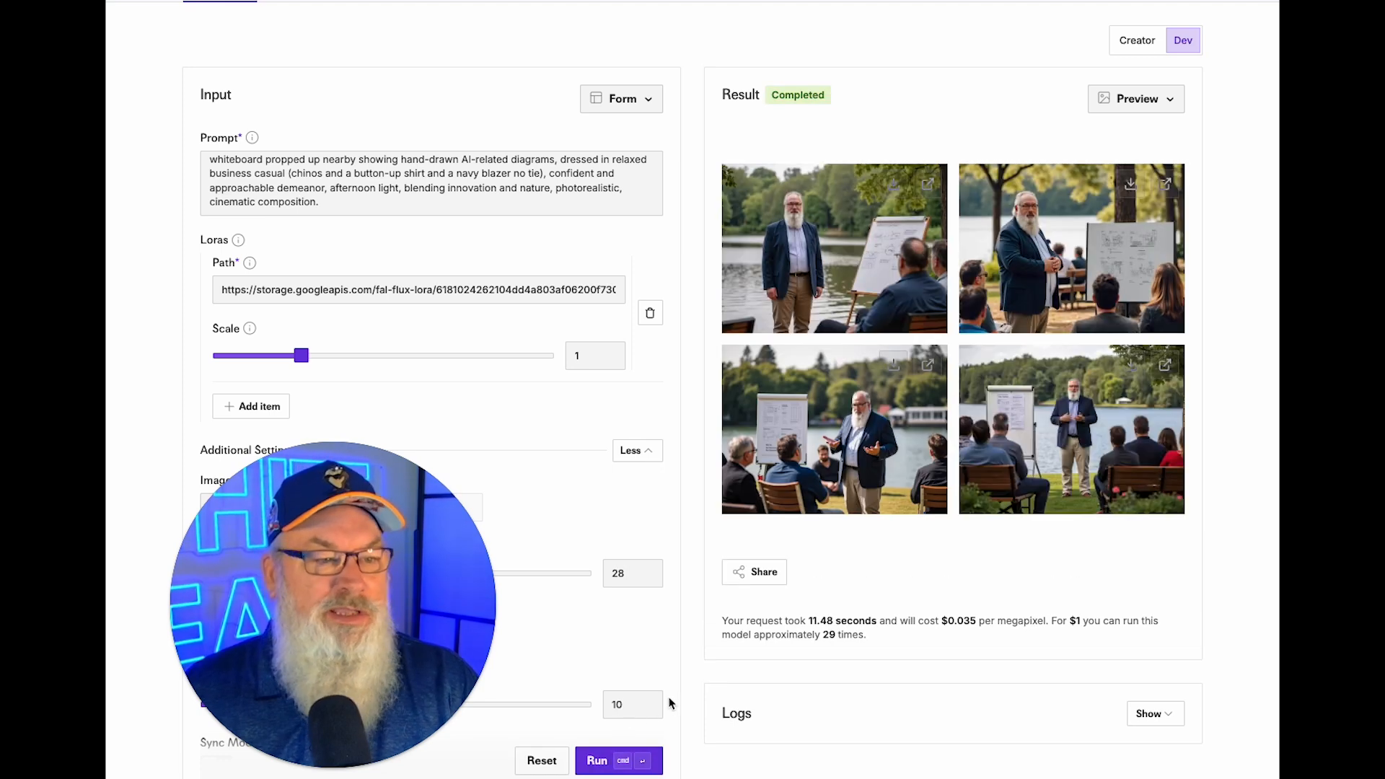
pyautogui.click(893, 185)
pyautogui.click(1127, 186)
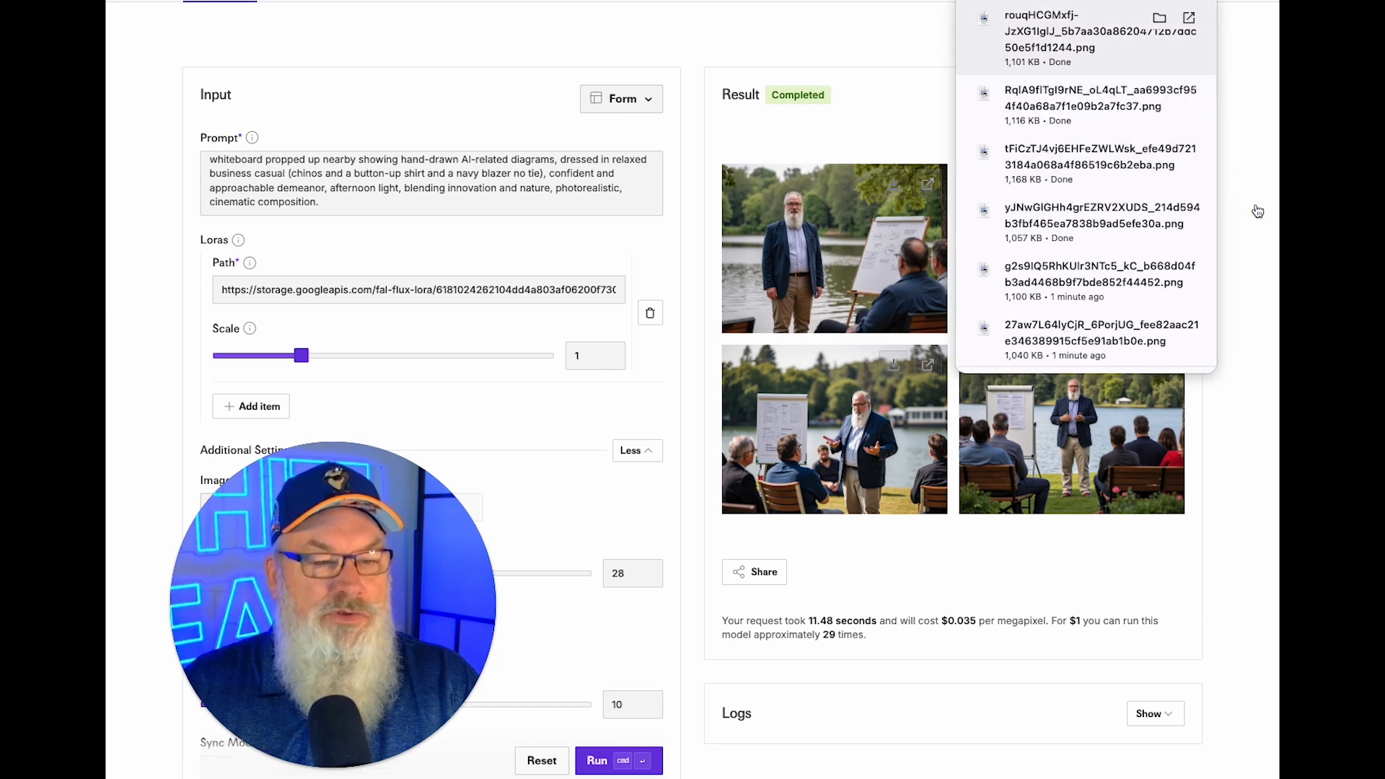
pyautogui.click(1257, 210)
pyautogui.click(1130, 185)
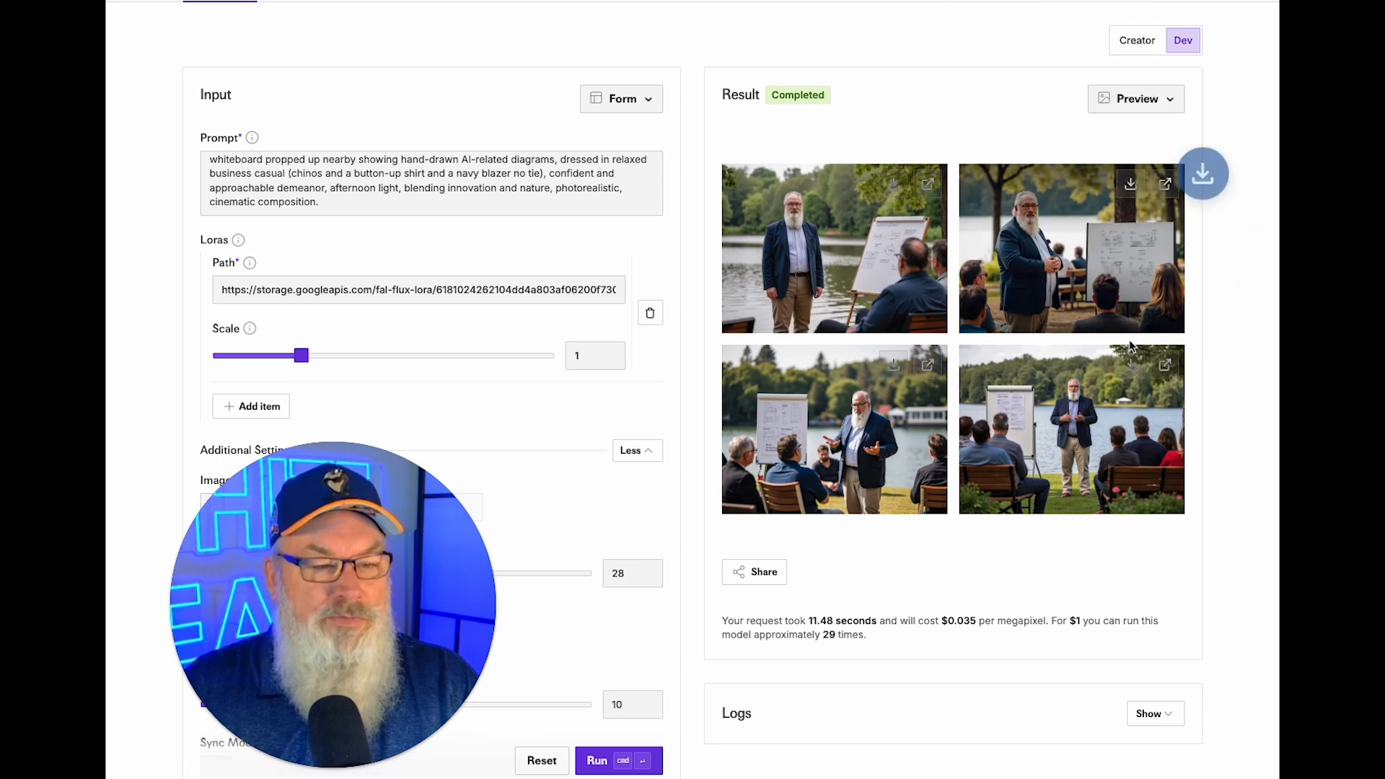
pyautogui.click(893, 367)
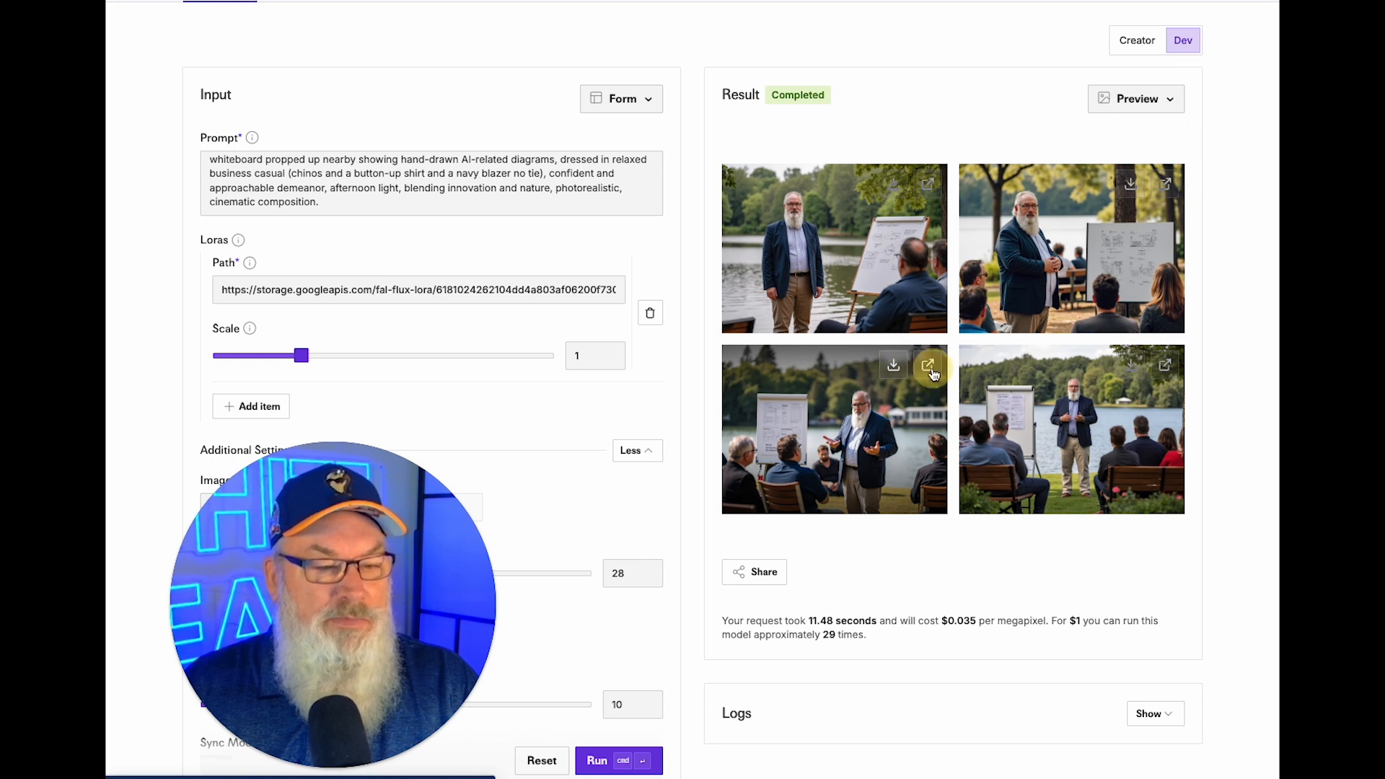
# View the third and fourth blazer images at full size, then return to the results.
pyautogui.click(929, 373)
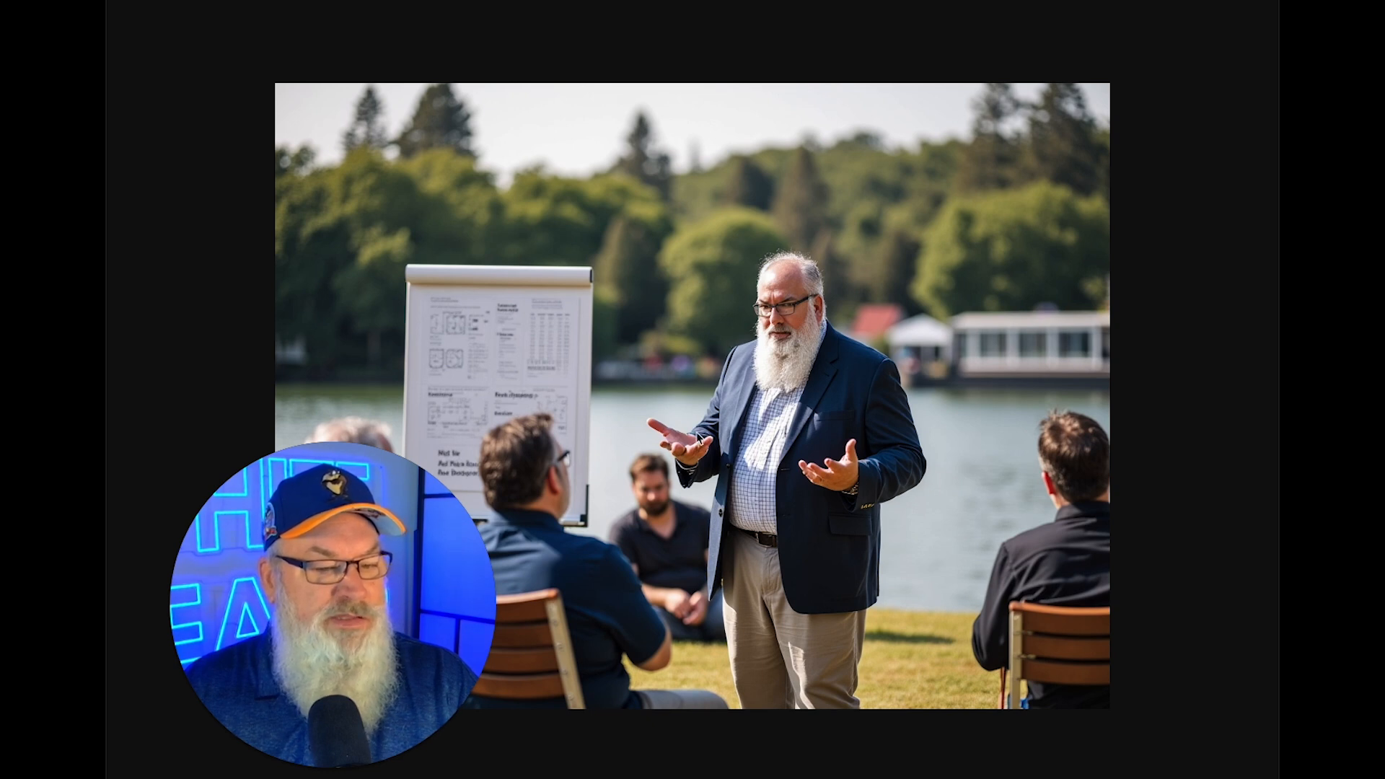
pyautogui.click(819, 2)
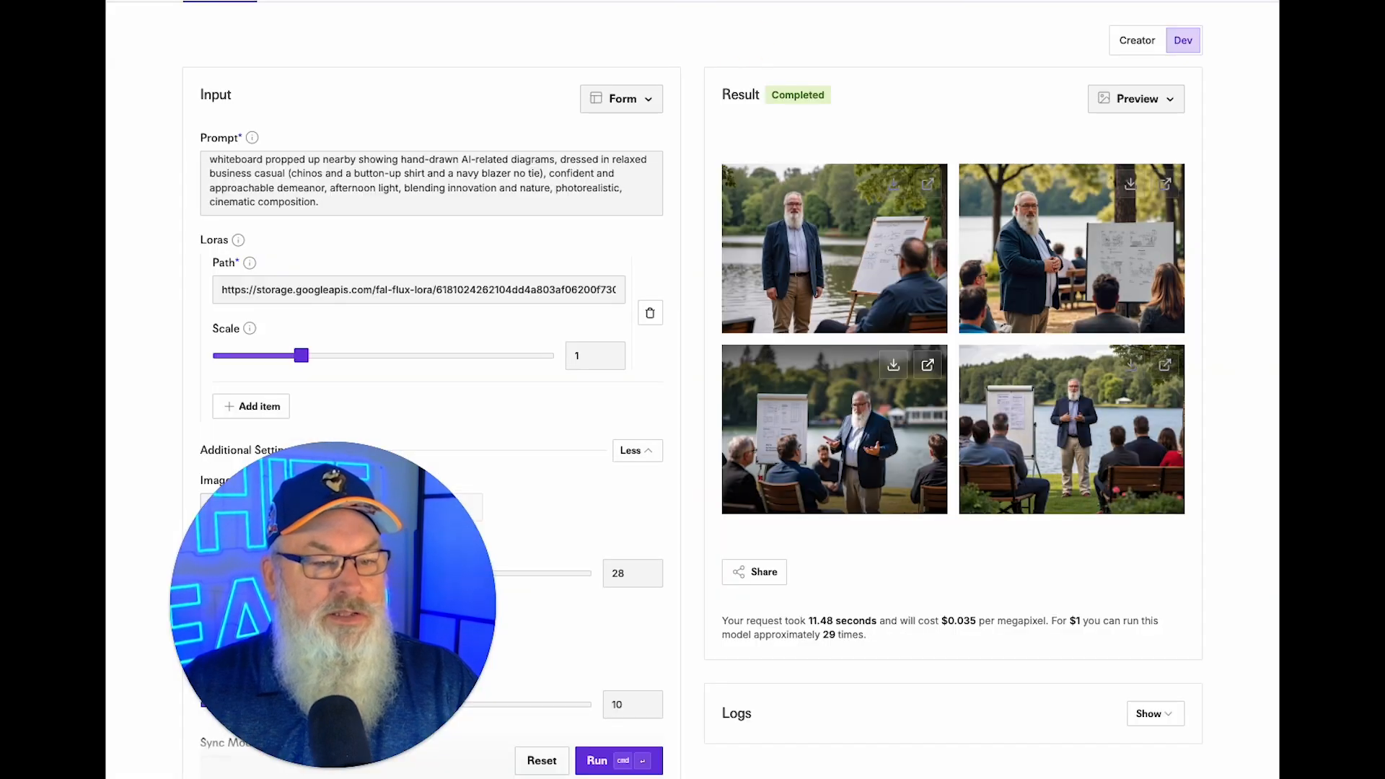
pyautogui.click(1164, 366)
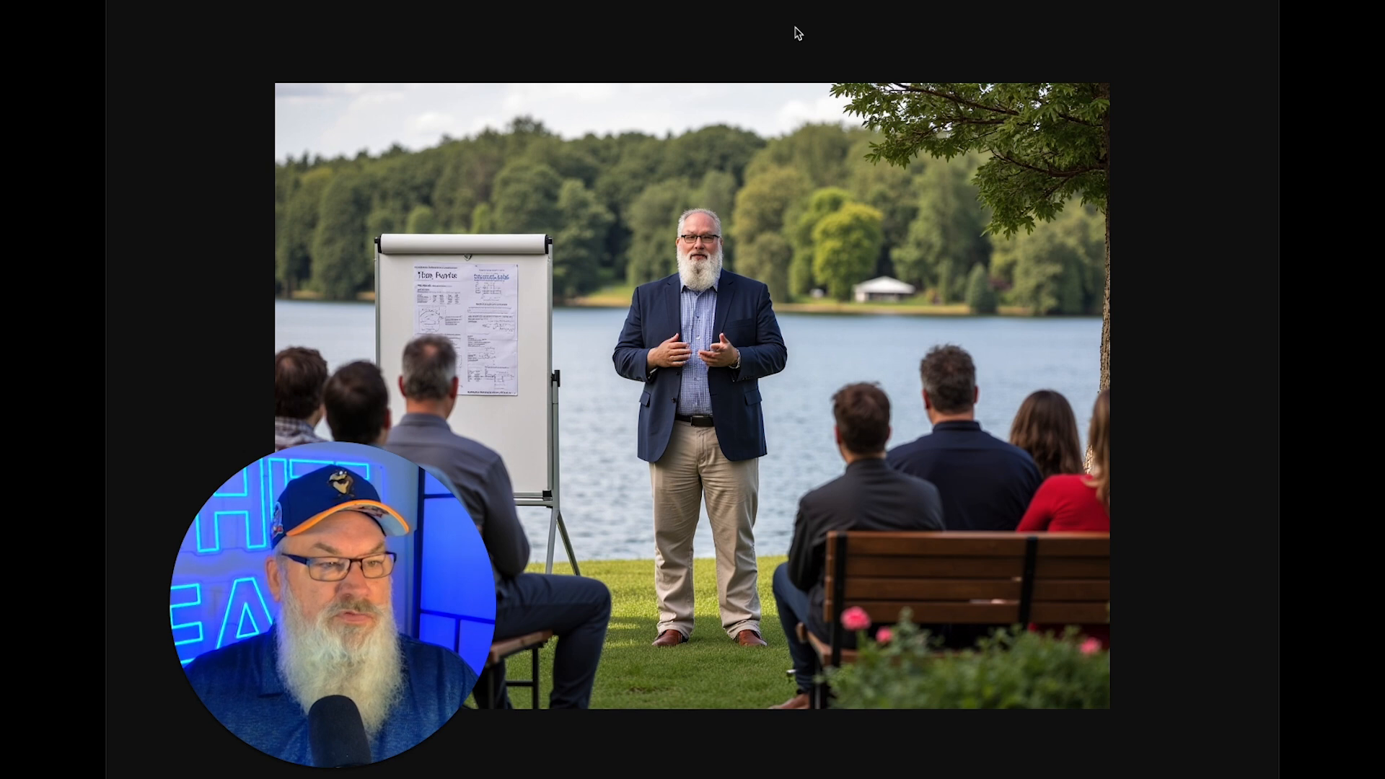
pyautogui.press('super+w')
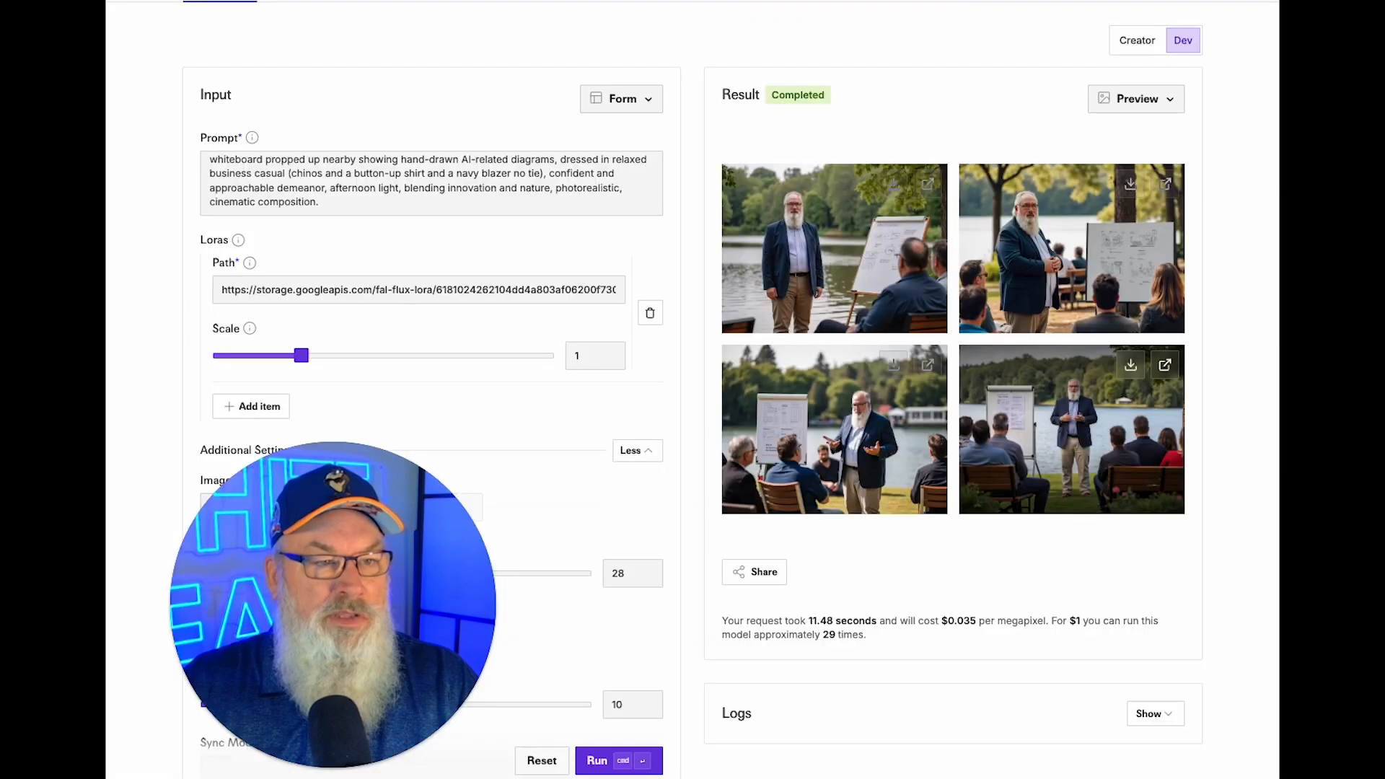